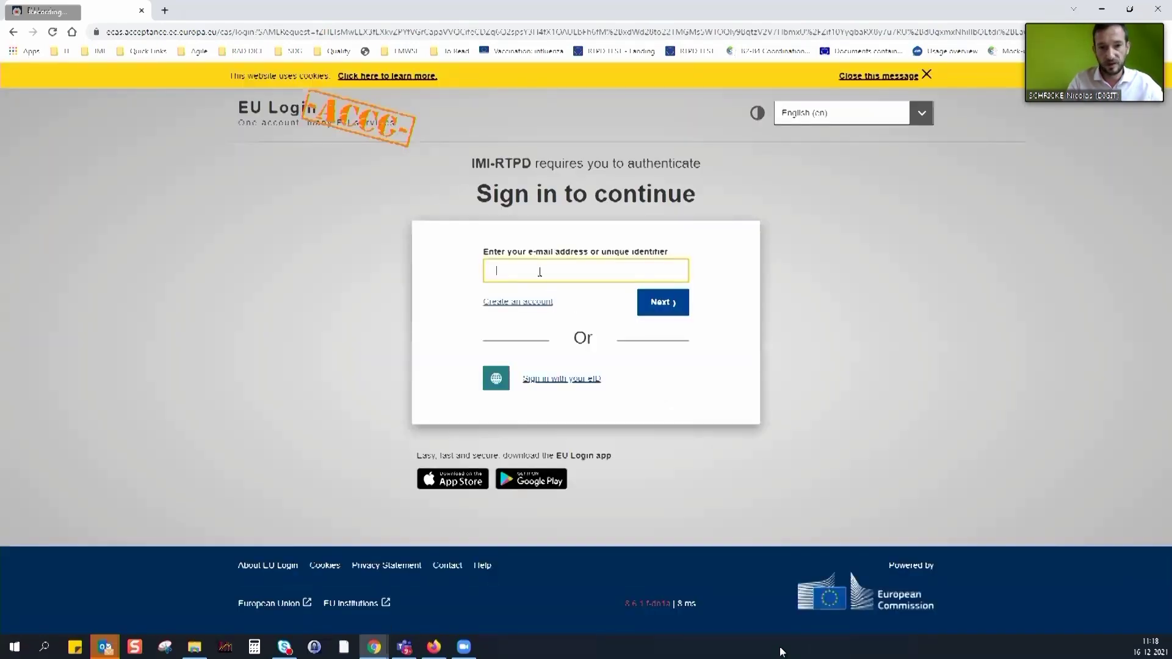
Start signing in with the saved account e-mail and continue to the password step
{"action": "left_click", "coordinate": [542, 272]}
{"action": "left_click", "coordinate": [728, 270]}
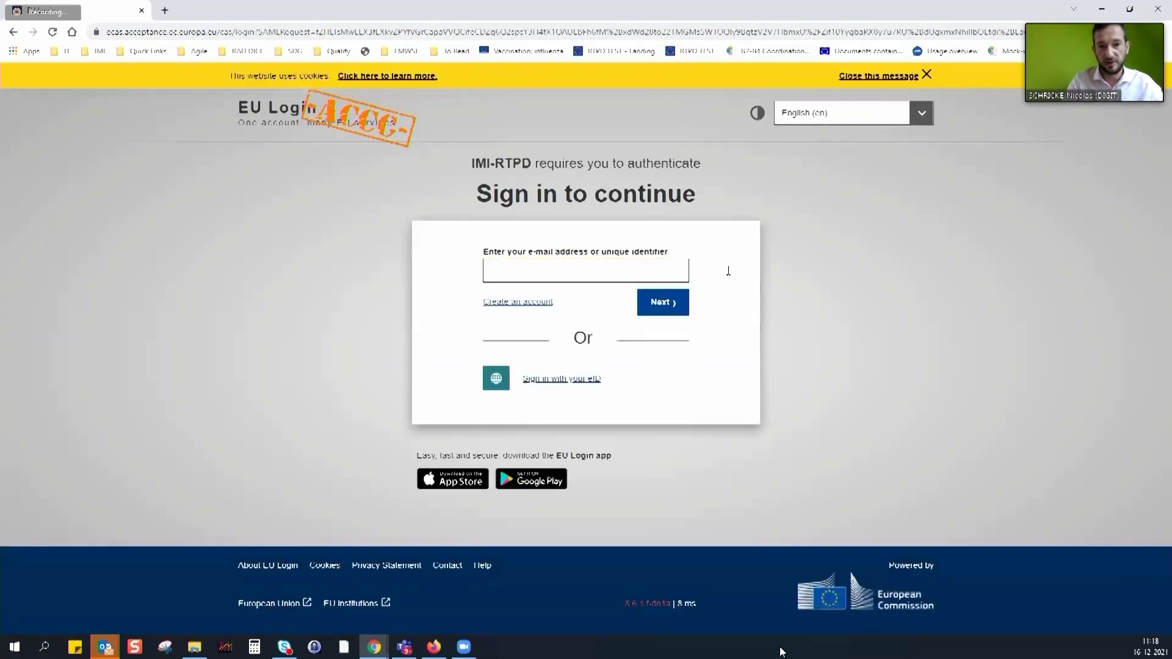
{"action": "left_click", "coordinate": [607, 273]}
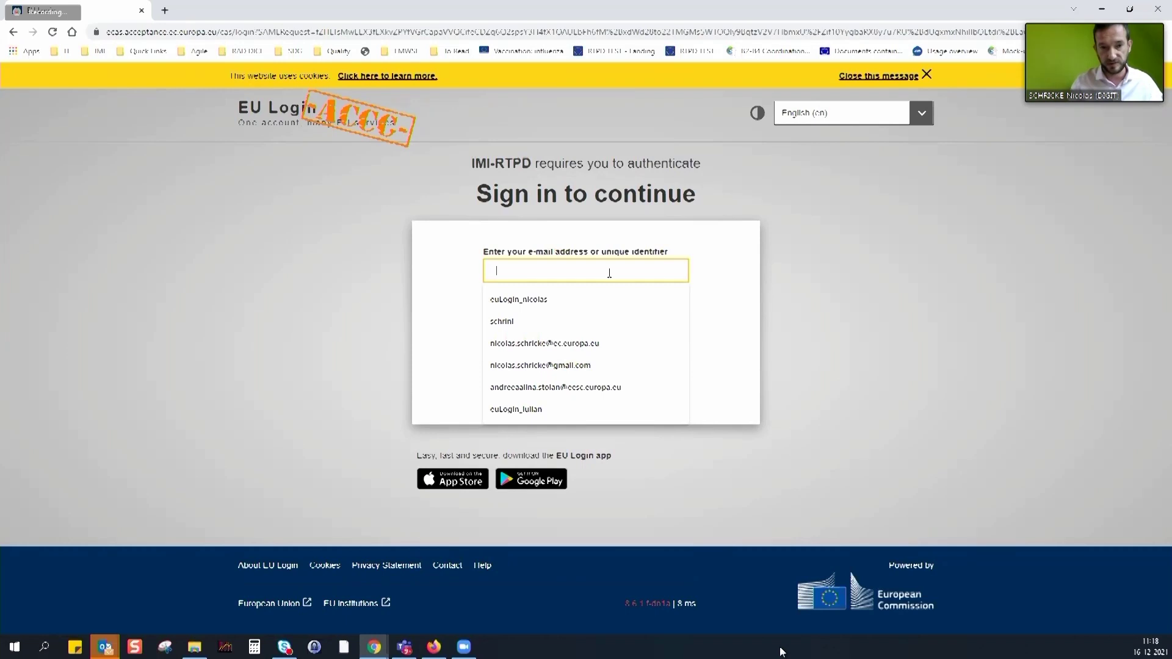
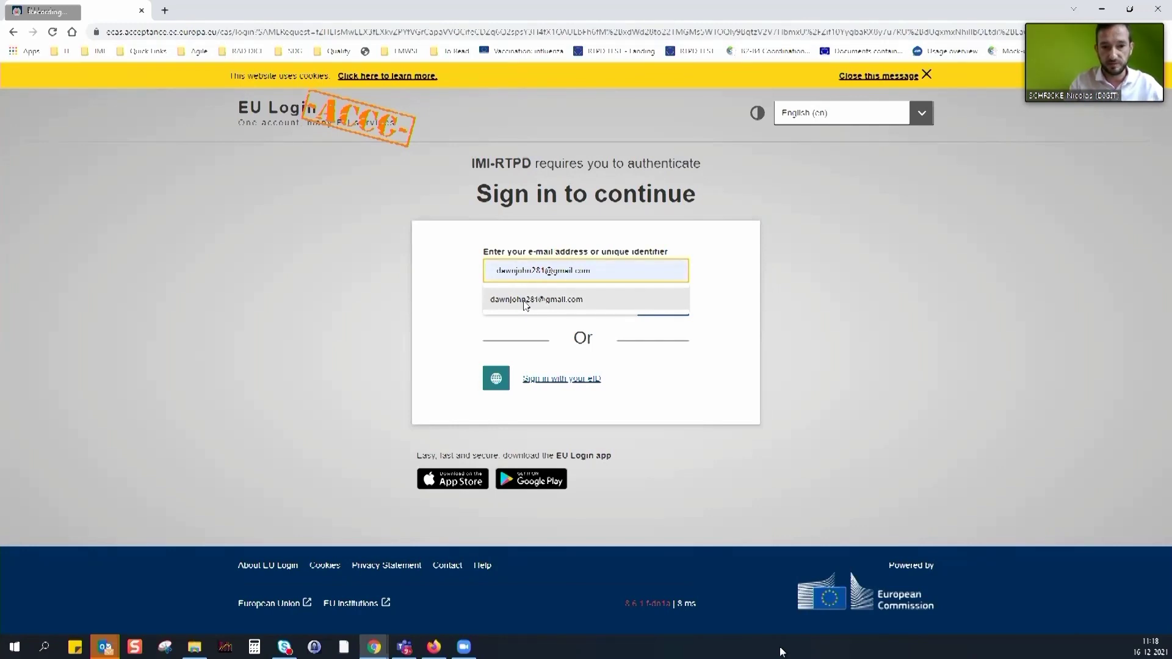
{"action": "left_click", "coordinate": [526, 301]}
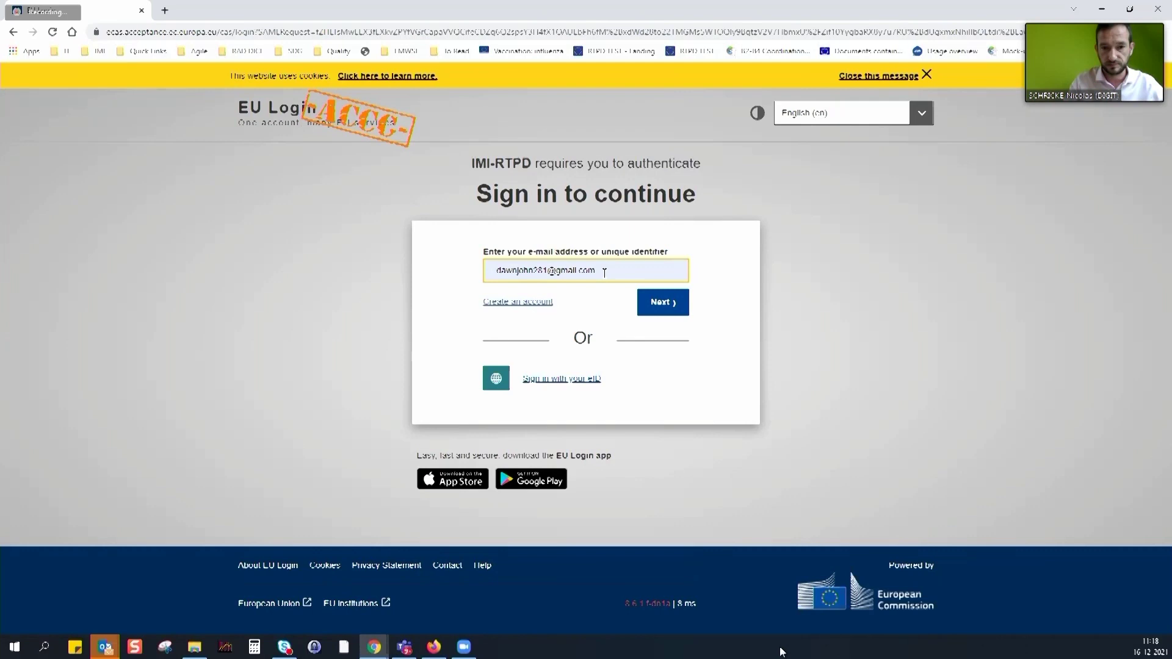
{"action": "left_click", "coordinate": [659, 307]}
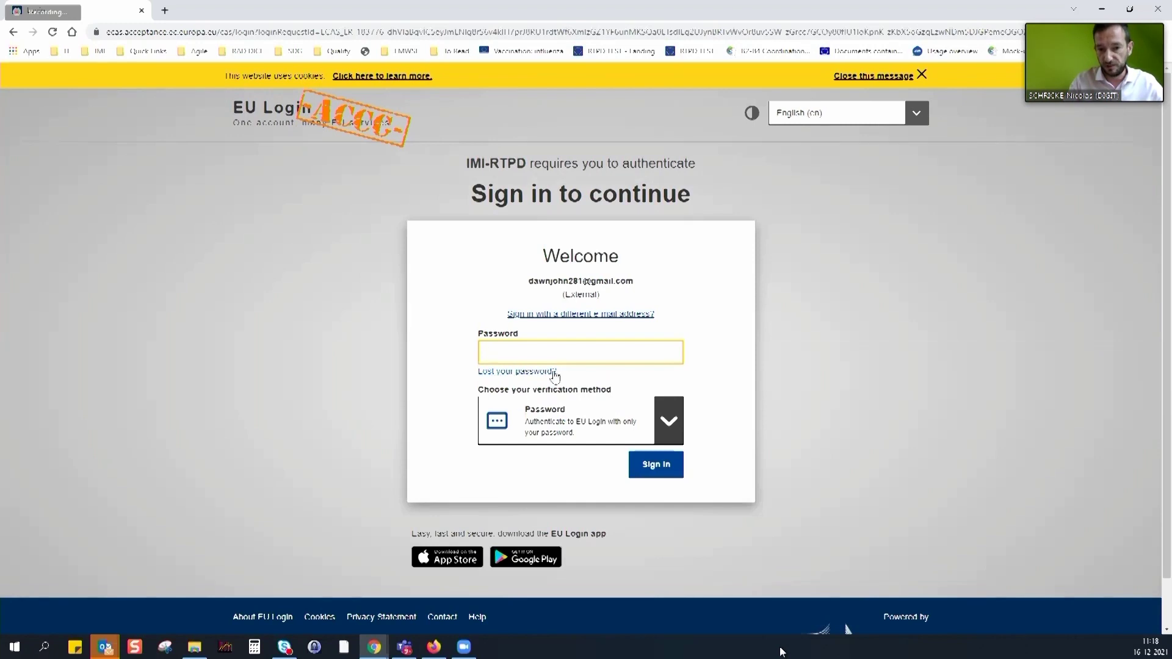
Switch to a different e-mail address and submit it to reach account registration
{"action": "left_click", "coordinate": [595, 317]}
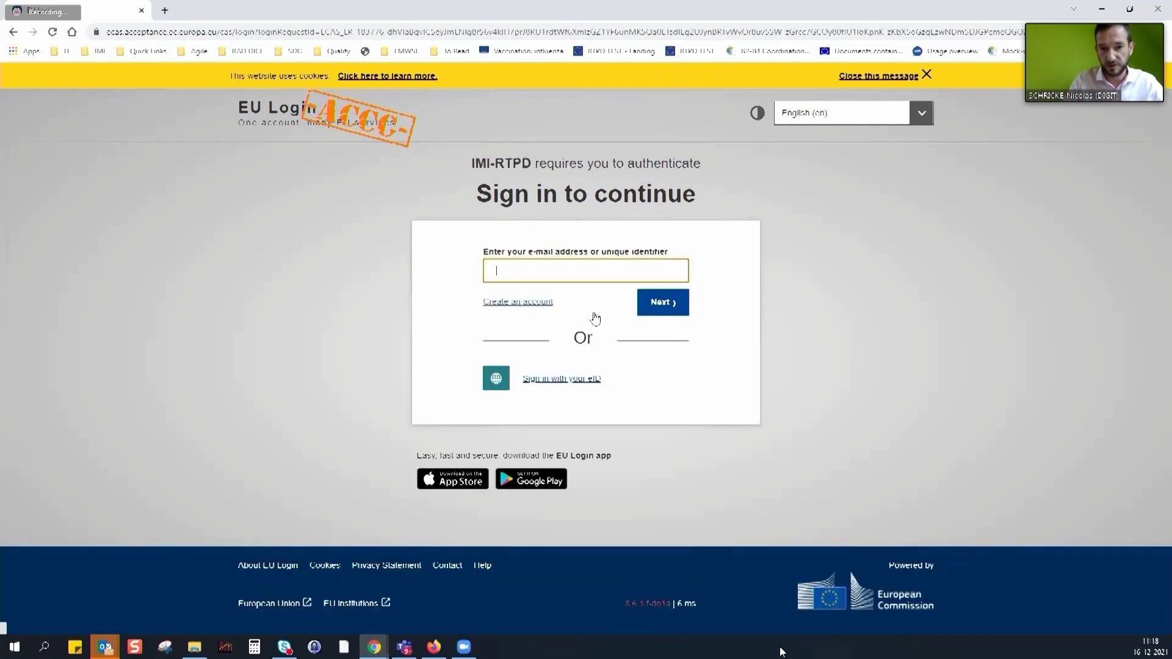
{"action": "left_click", "coordinate": [558, 274]}
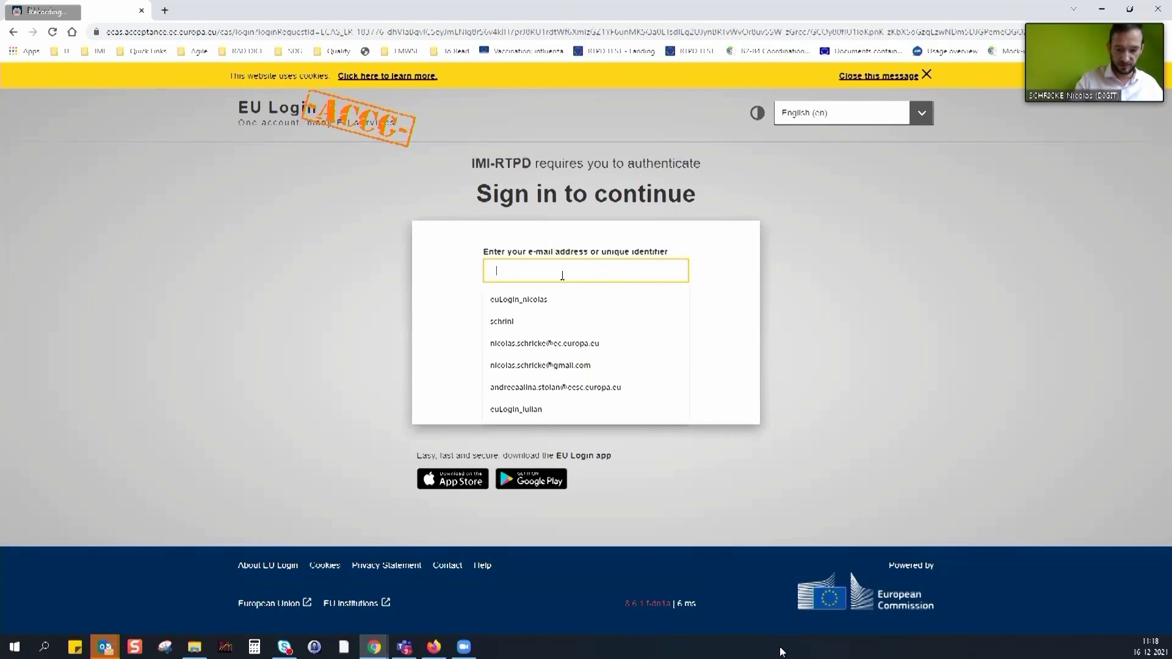
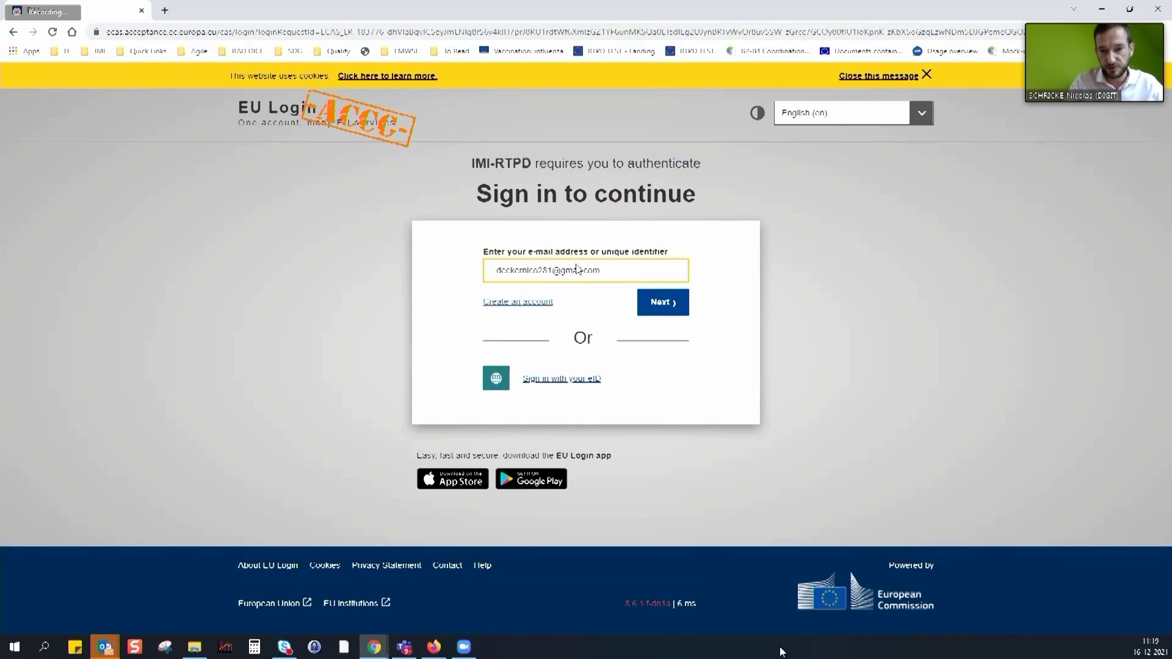
{"action": "left_click", "coordinate": [671, 306]}
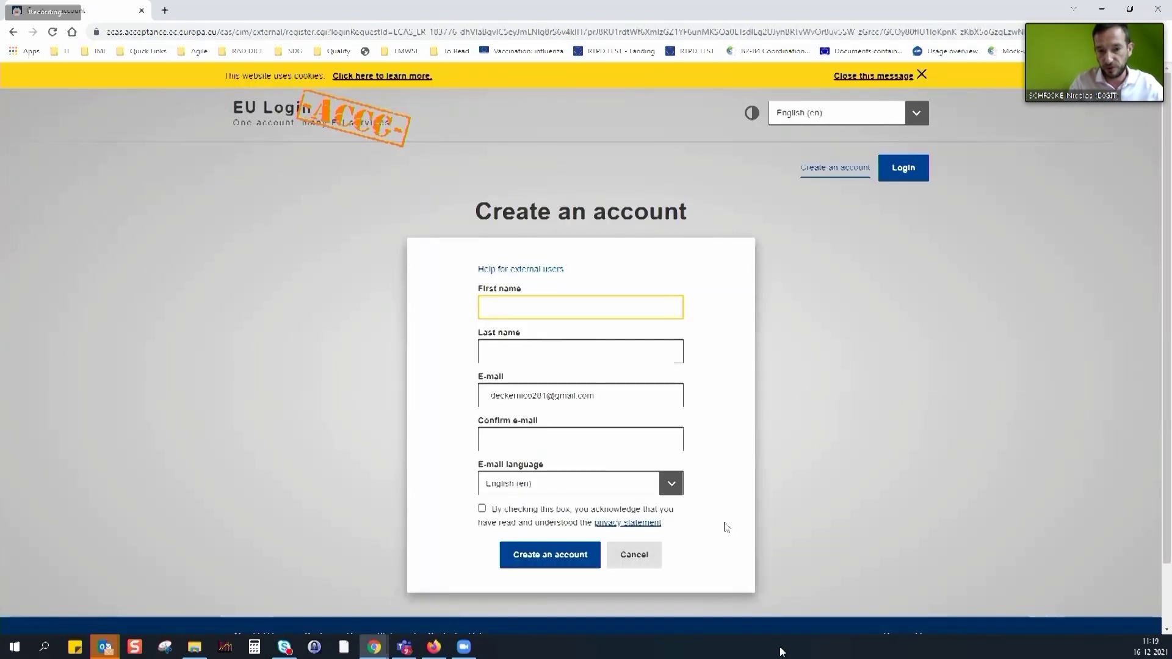
Enter the account holder's first name and last name
{"action": "left_click", "coordinate": [518, 311]}
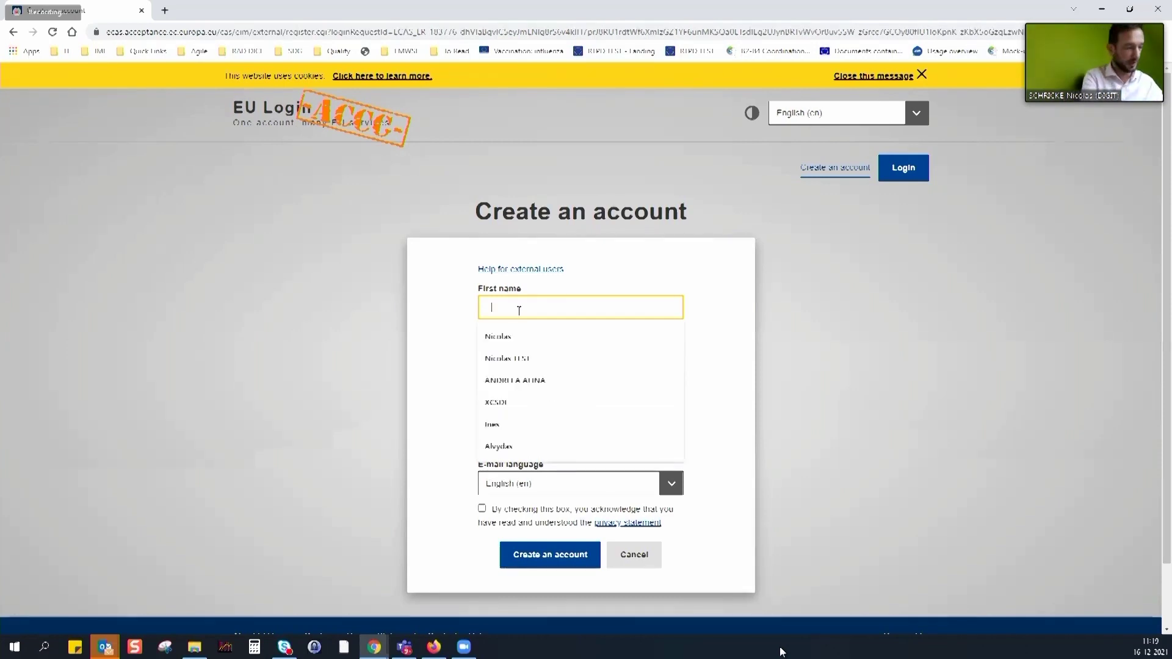
{"action": "key", "text": "Down"}
{"action": "key", "text": "Tab"}
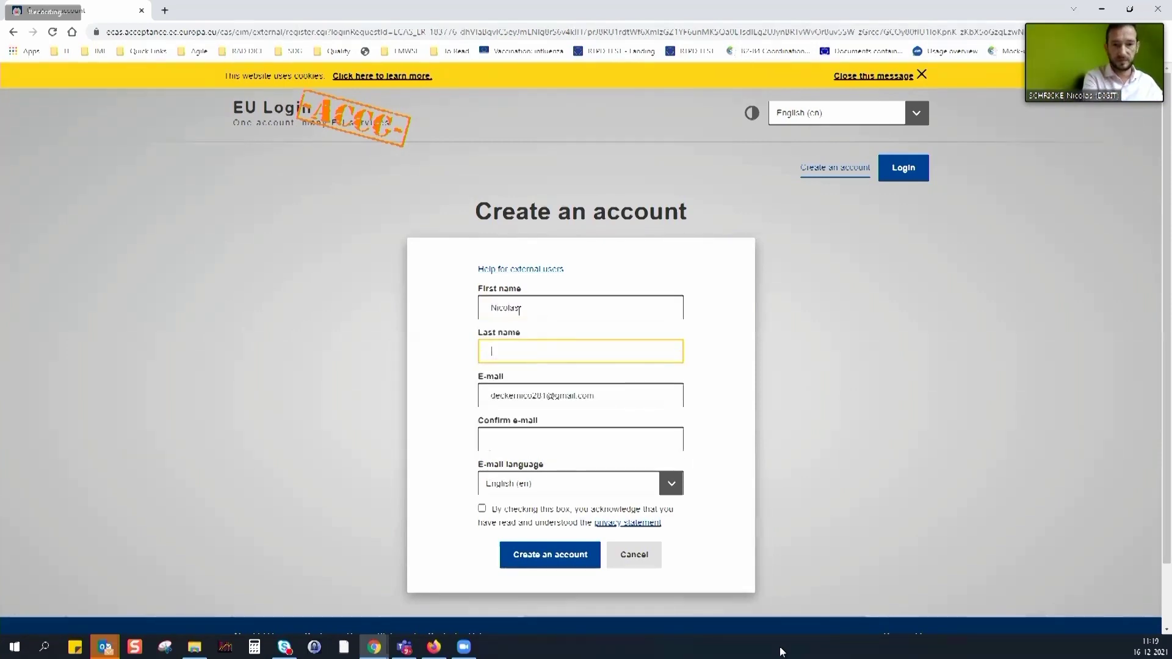
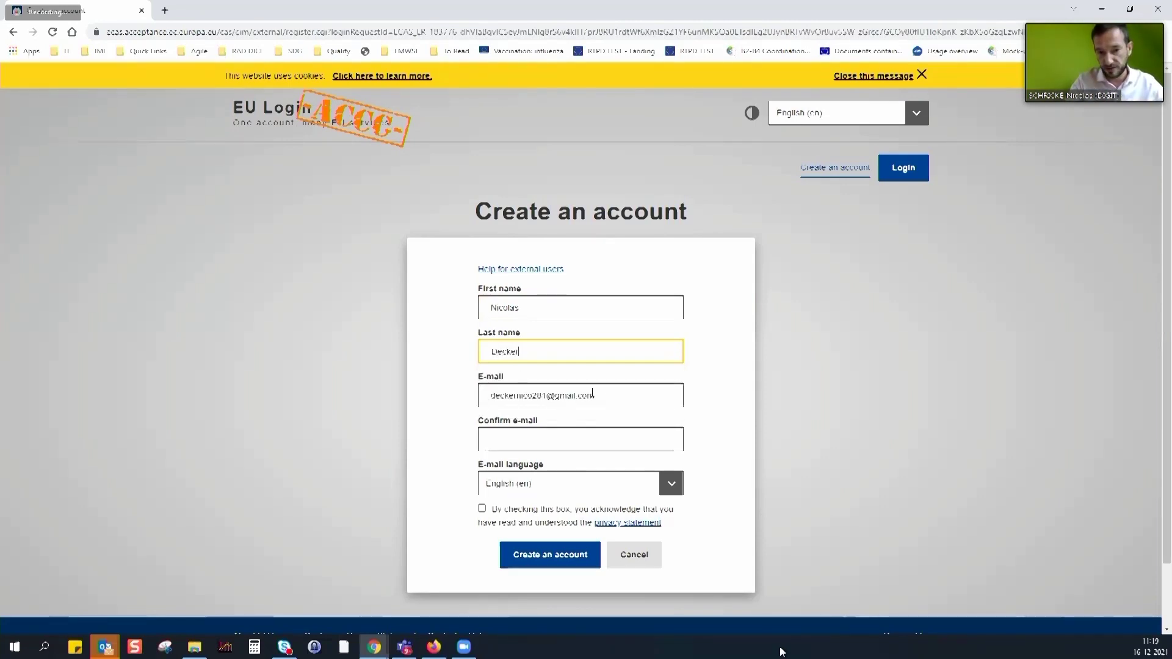
Confirm the e-mail address, accept the privacy statement, and submit the registration
{"action": "left_click", "coordinate": [584, 433]}
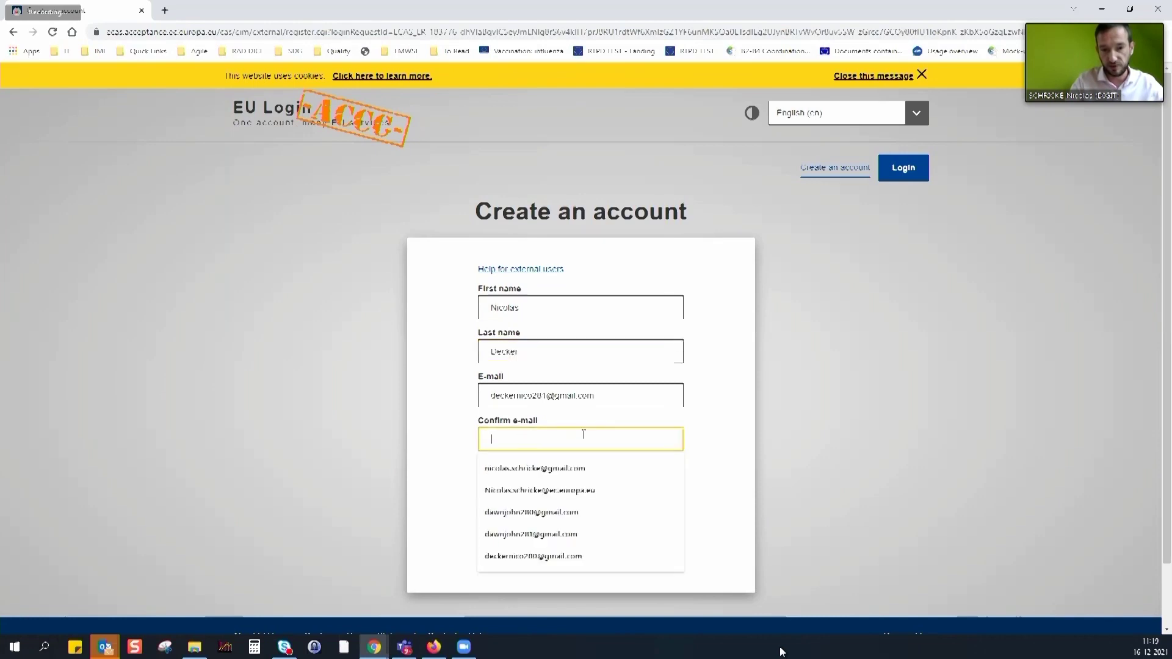
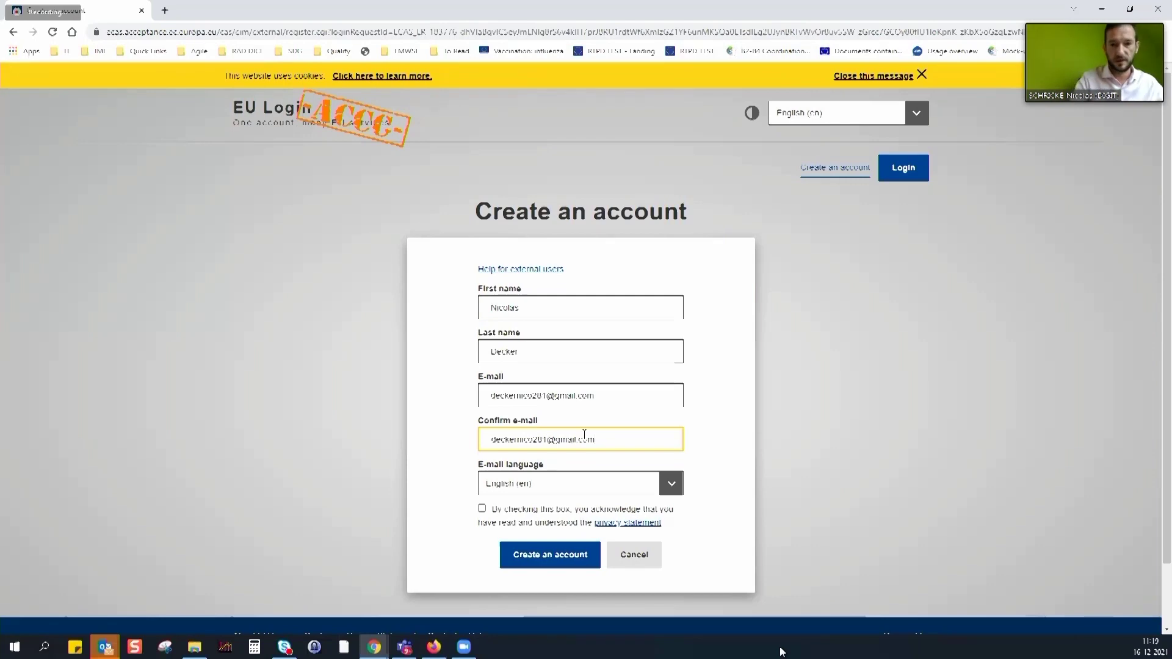
{"action": "left_click", "coordinate": [481, 509]}
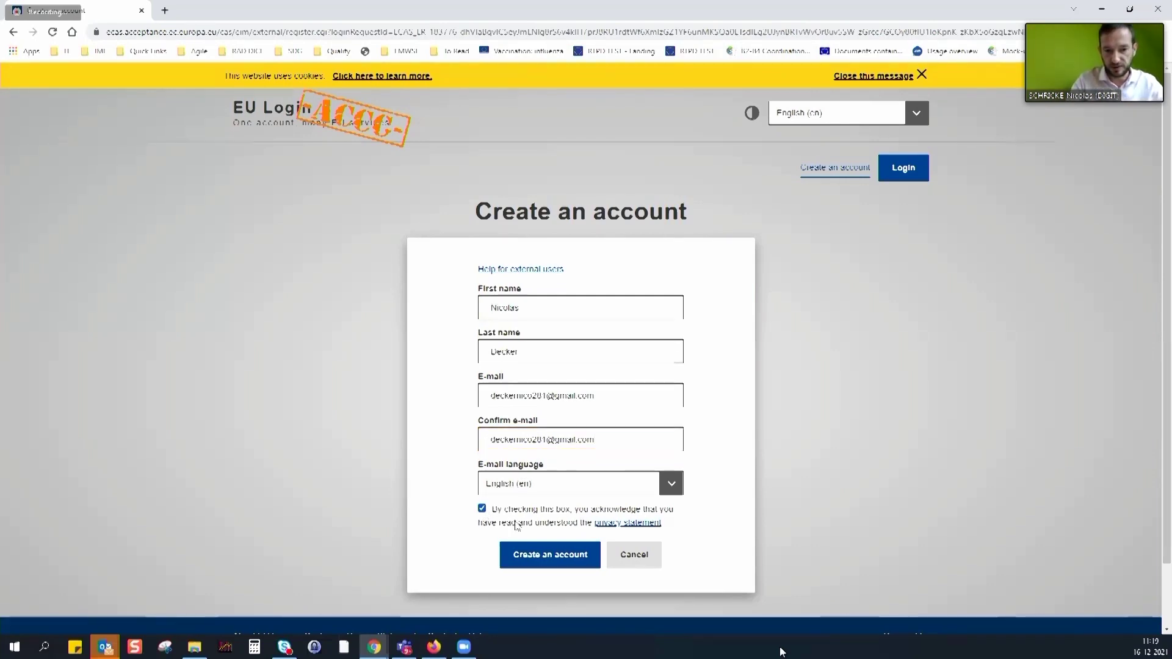
{"action": "left_click", "coordinate": [550, 554]}
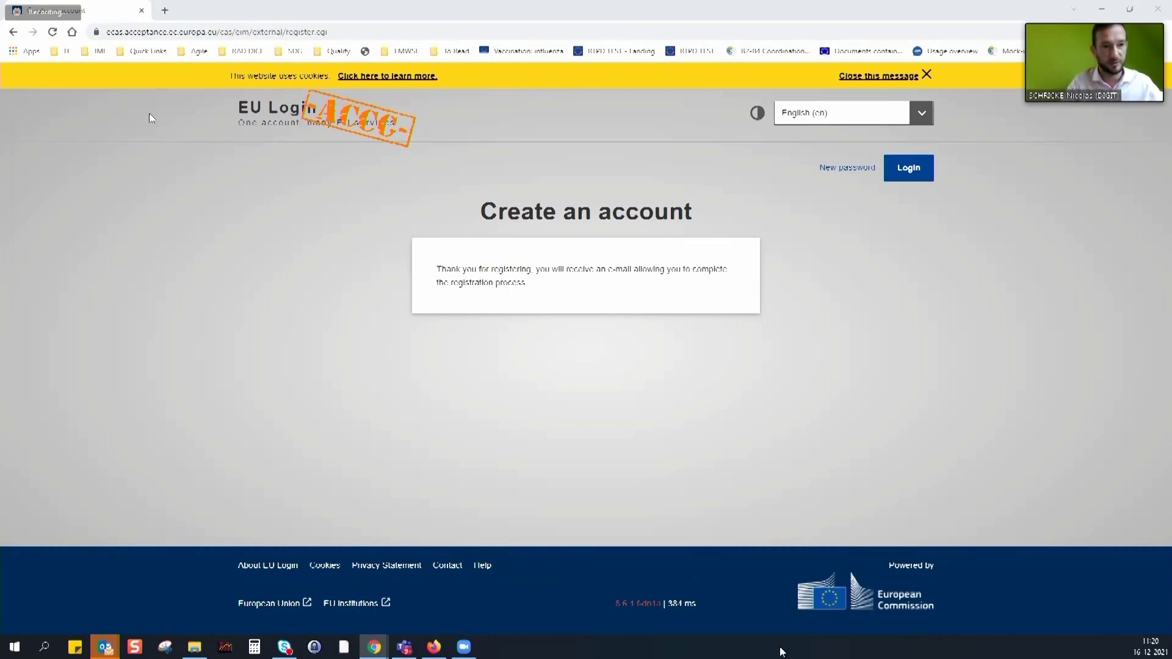
Go to the 'Road Transport - TRAINING Landing page' bookmark and start company account creation via EU Login
{"action": "left_click", "coordinate": [96, 52]}
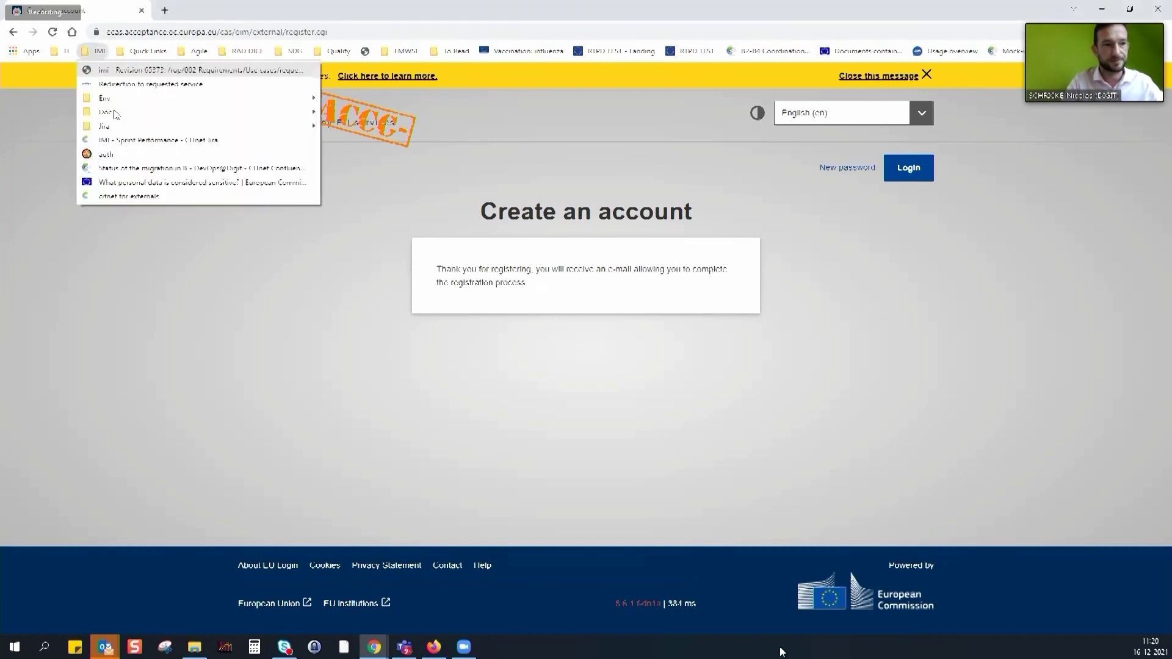
{"action": "mouse_move", "coordinate": [116, 105]}
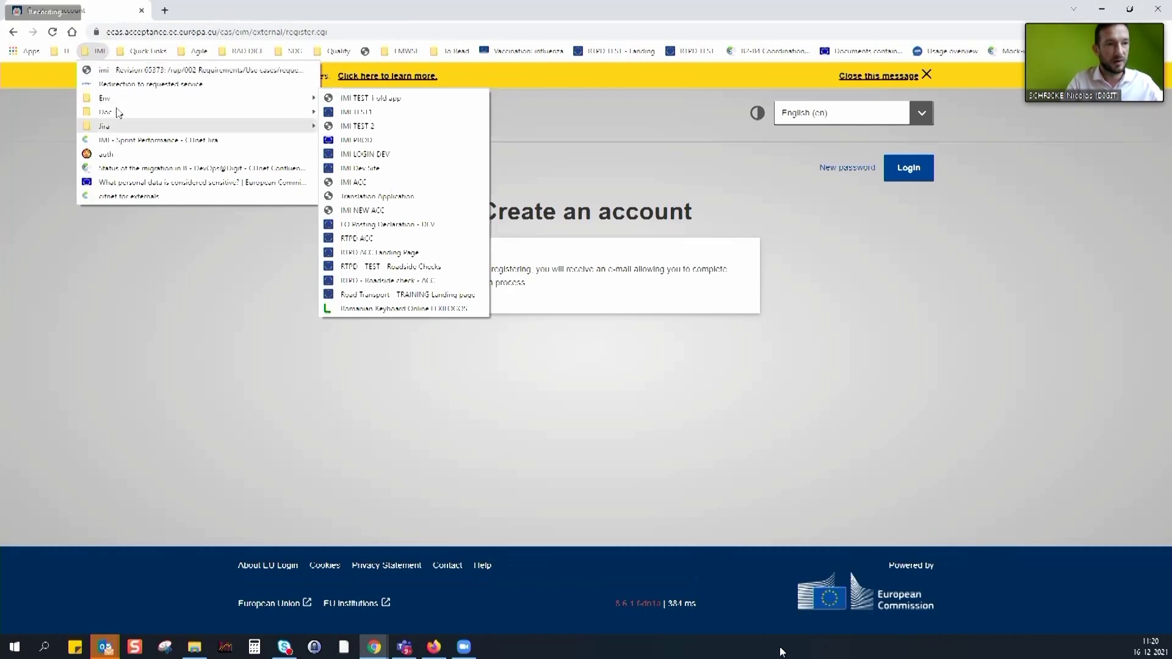
{"action": "left_click", "coordinate": [383, 296]}
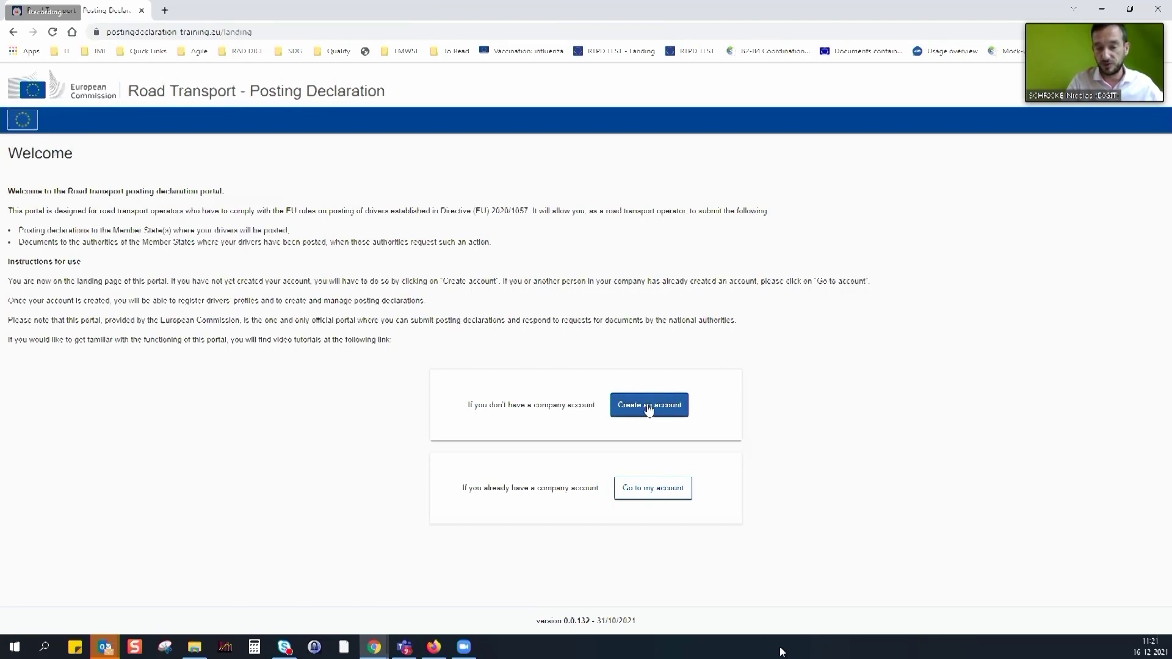
{"action": "left_click", "coordinate": [648, 406]}
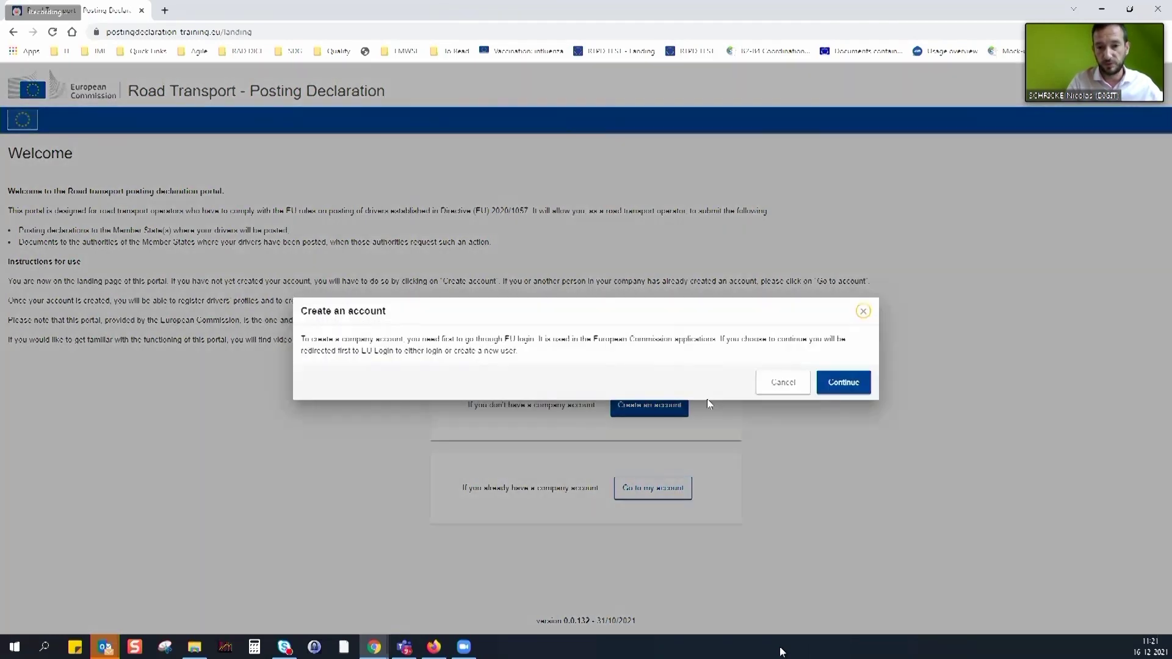
{"action": "left_click", "coordinate": [837, 382]}
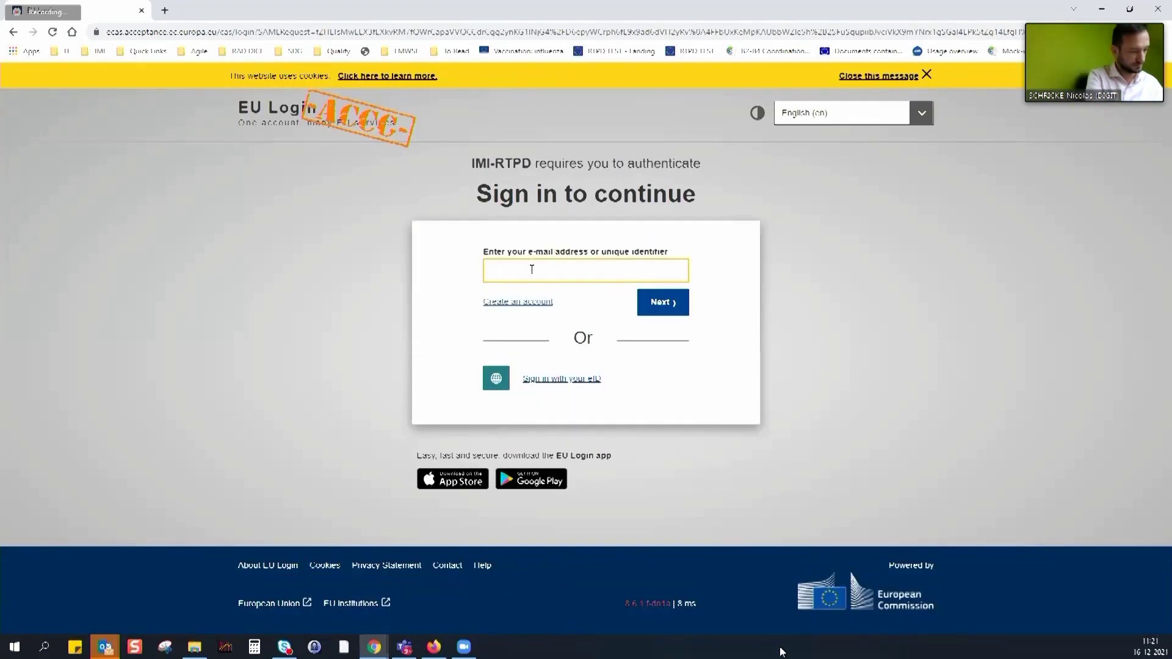
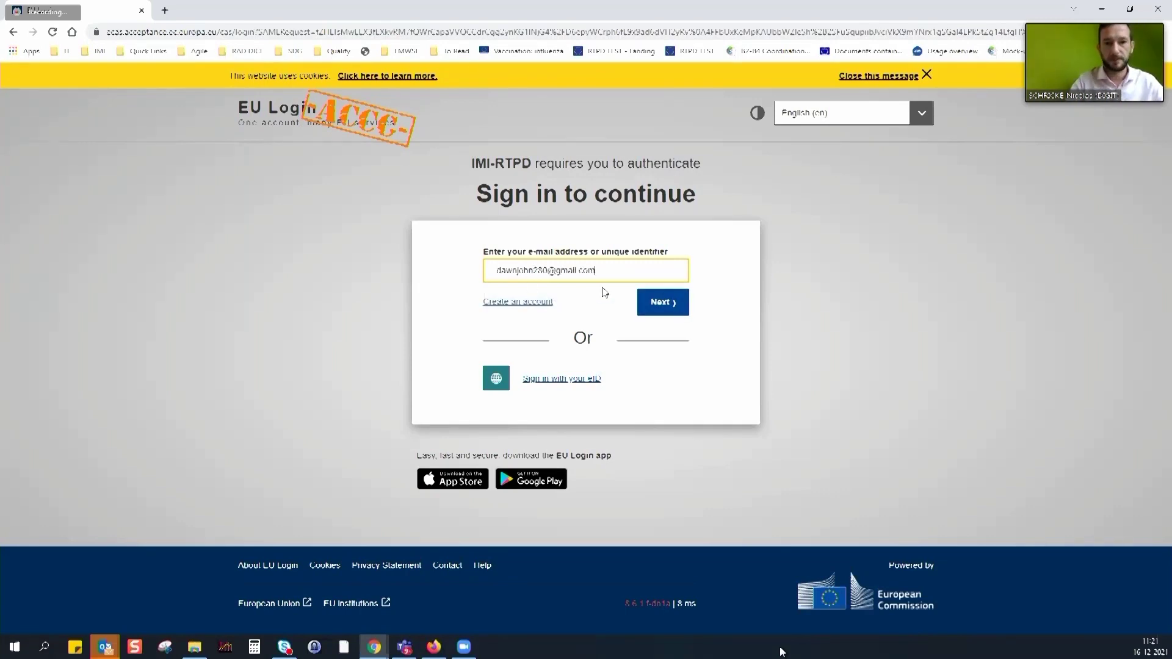
Sign in to EU Login with the account e-mail and password, retrying after a password error
{"action": "left_click", "coordinate": [663, 310]}
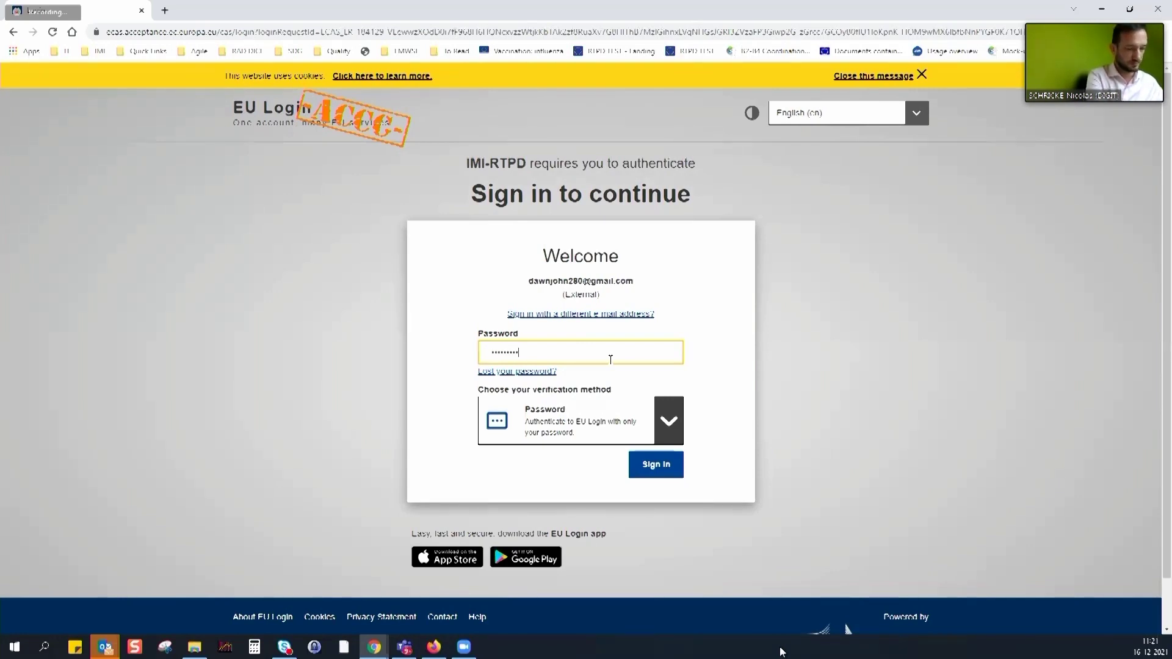
{"action": "left_click", "coordinate": [659, 466]}
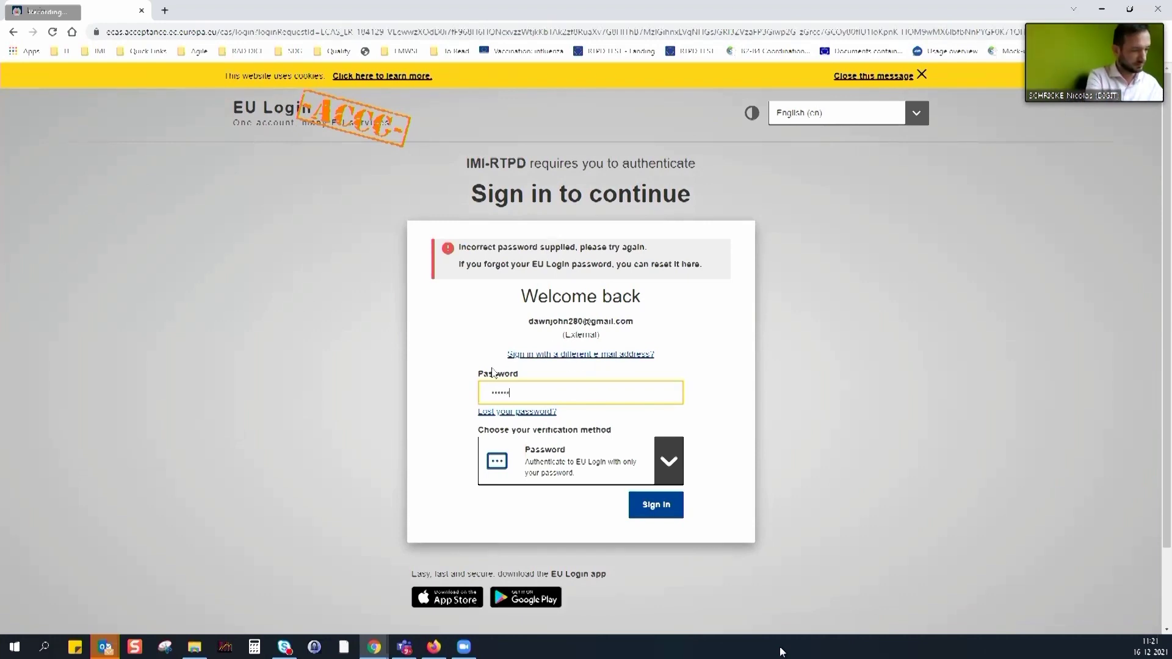
{"action": "key", "text": "Return"}
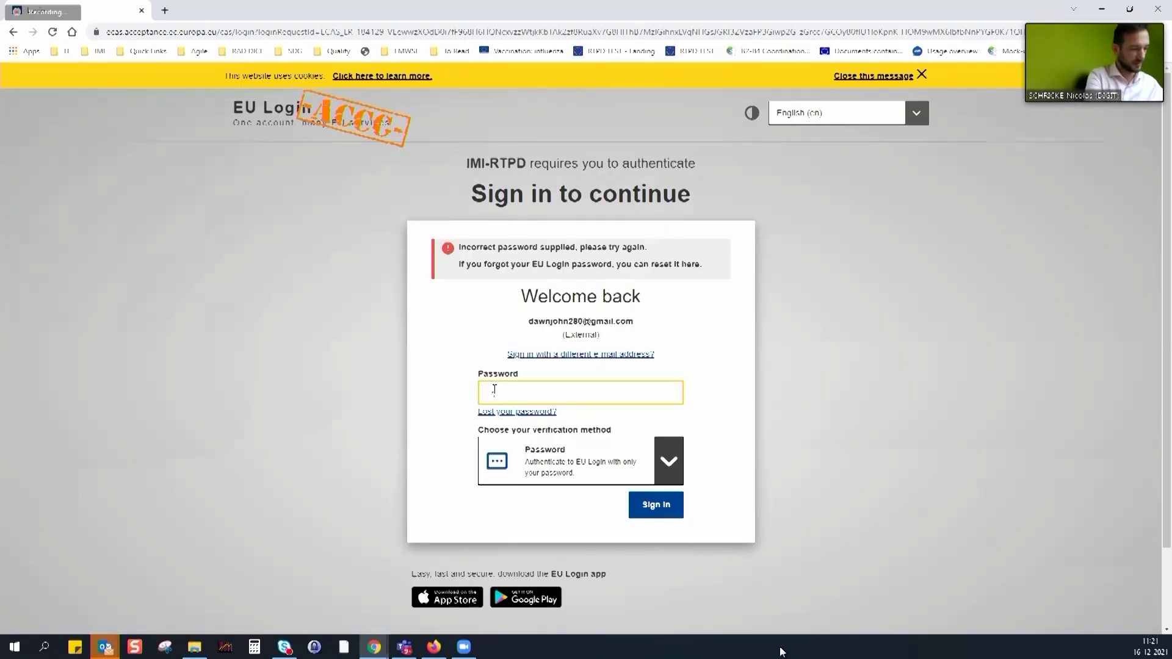
{"action": "type", "text": "•••••"}
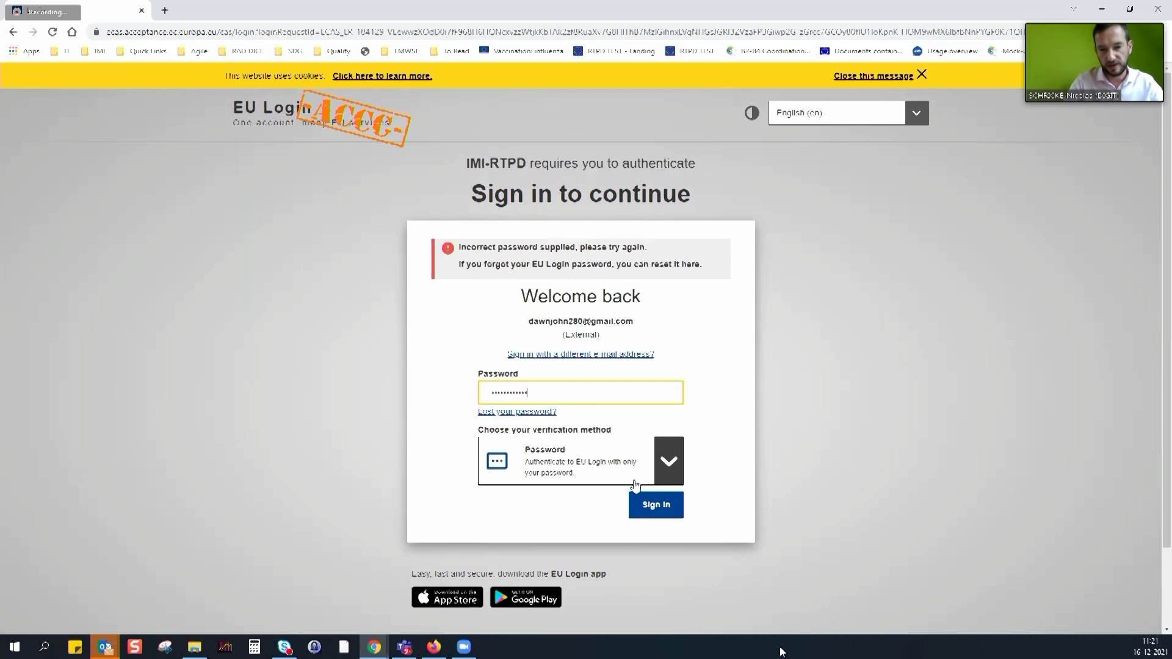
{"action": "left_click", "coordinate": [658, 512]}
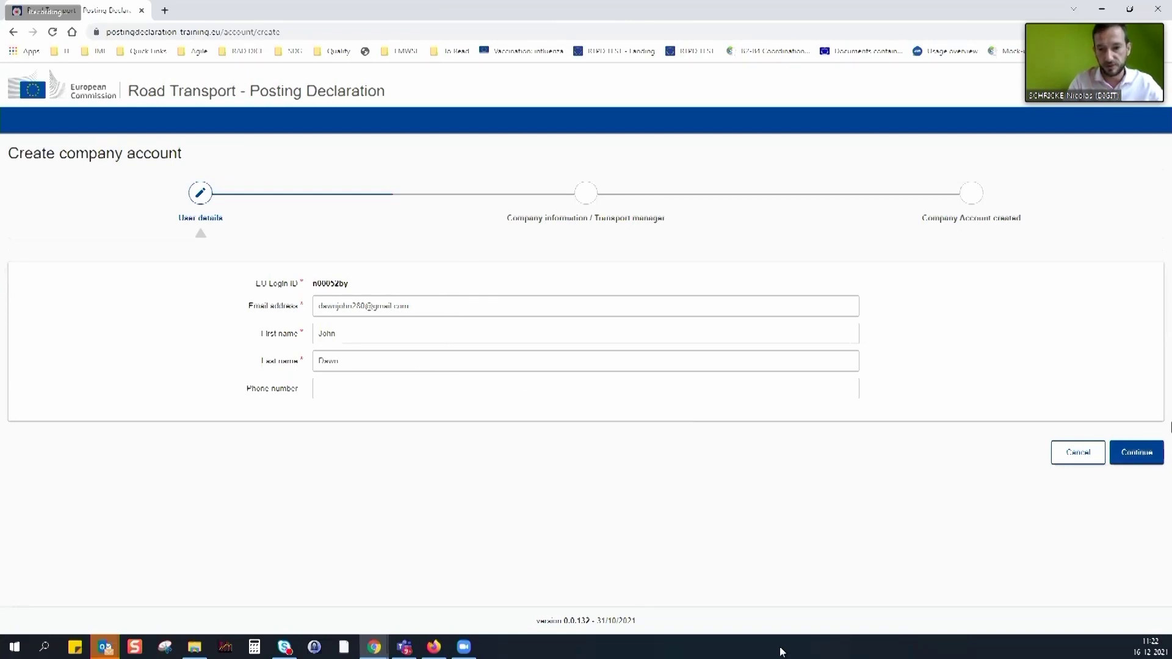
Advance to company information and enter the company name Trans Atlas and its e-mail
{"action": "left_click", "coordinate": [1149, 456]}
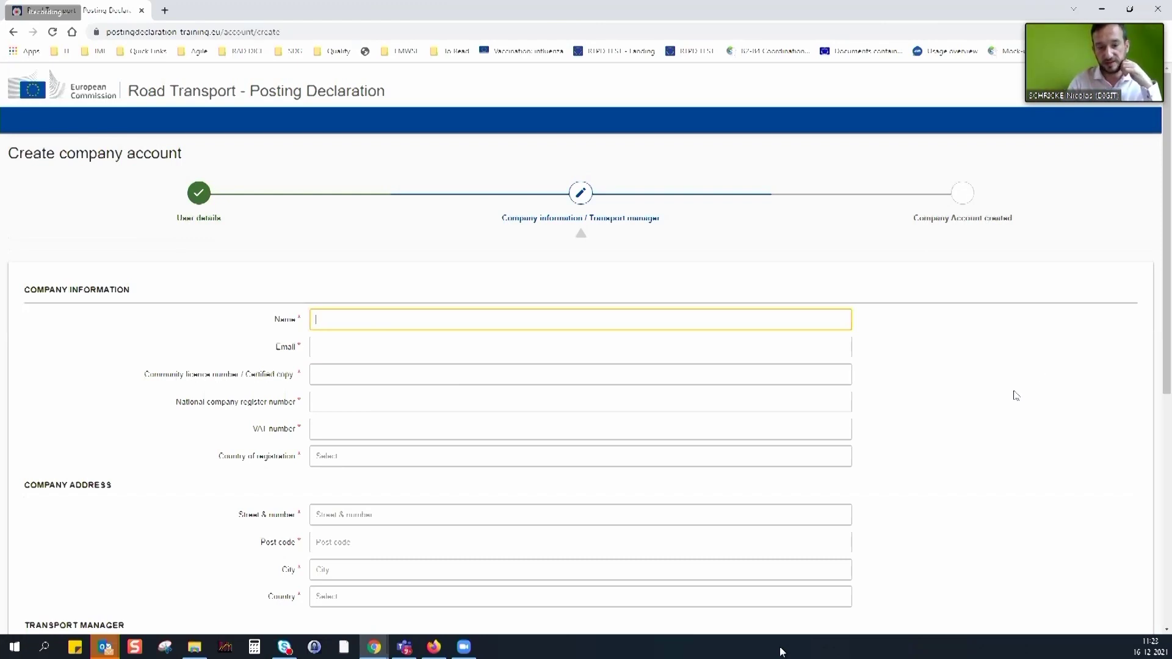
{"action": "scroll", "coordinate": [999, 417], "scroll_direction": "down", "scroll_amount": 3}
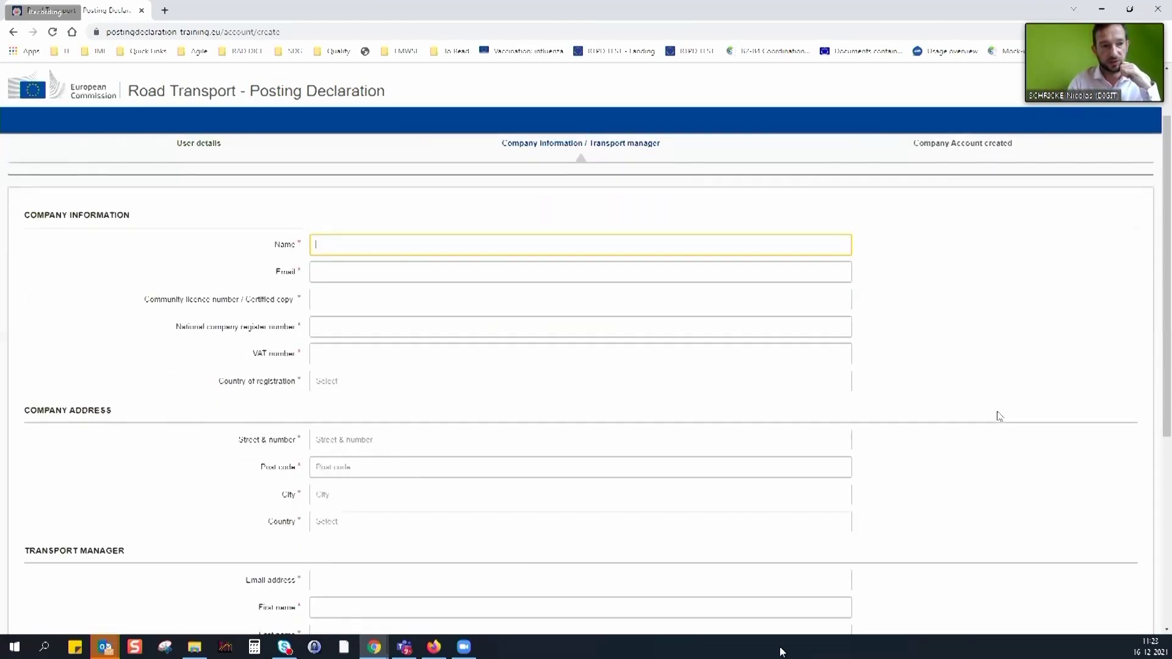
{"action": "scroll", "coordinate": [999, 417], "scroll_direction": "down", "scroll_amount": 2}
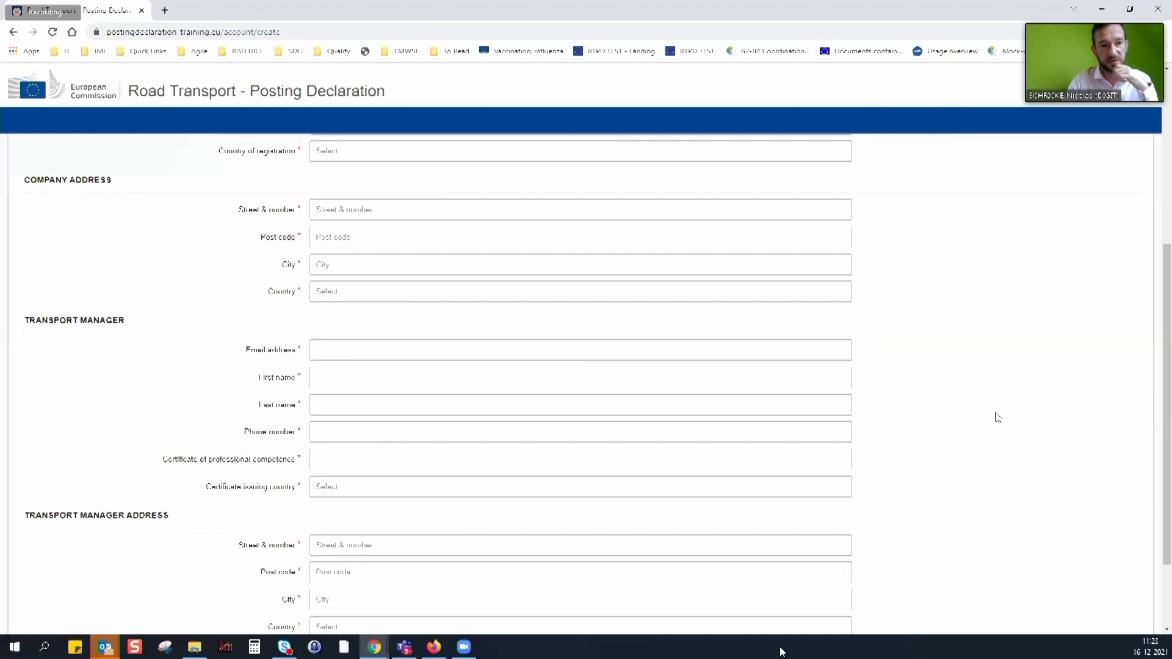
{"action": "scroll", "coordinate": [997, 422], "scroll_direction": "up", "scroll_amount": 4}
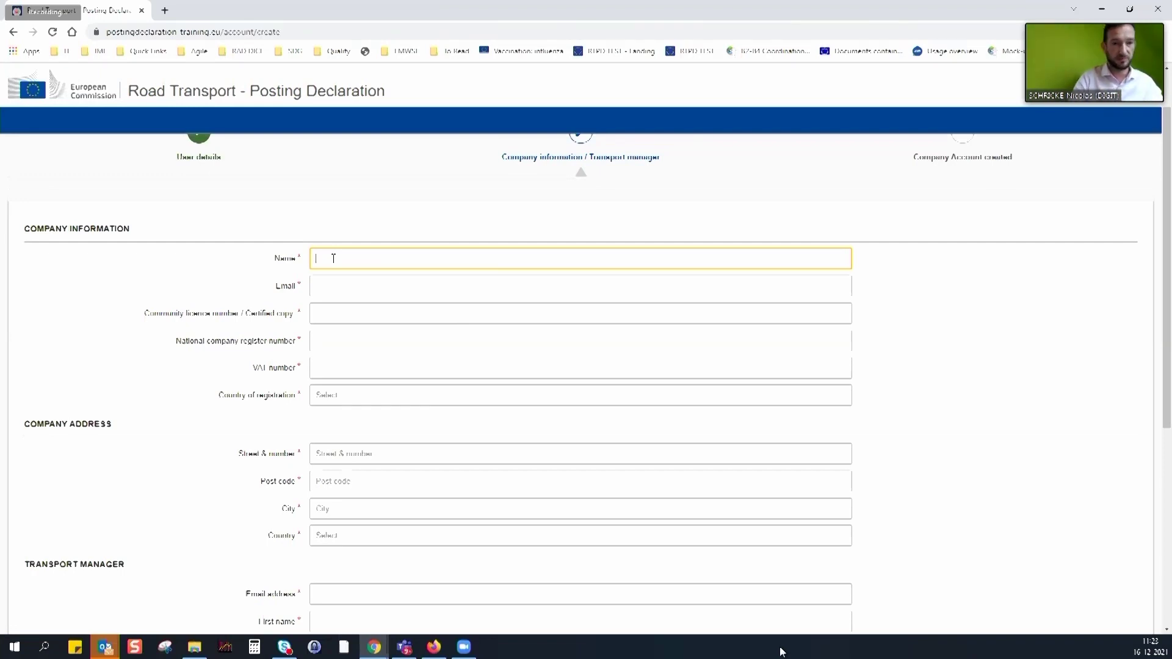
{"action": "scroll", "coordinate": [363, 263], "scroll_direction": "up", "scroll_amount": 1}
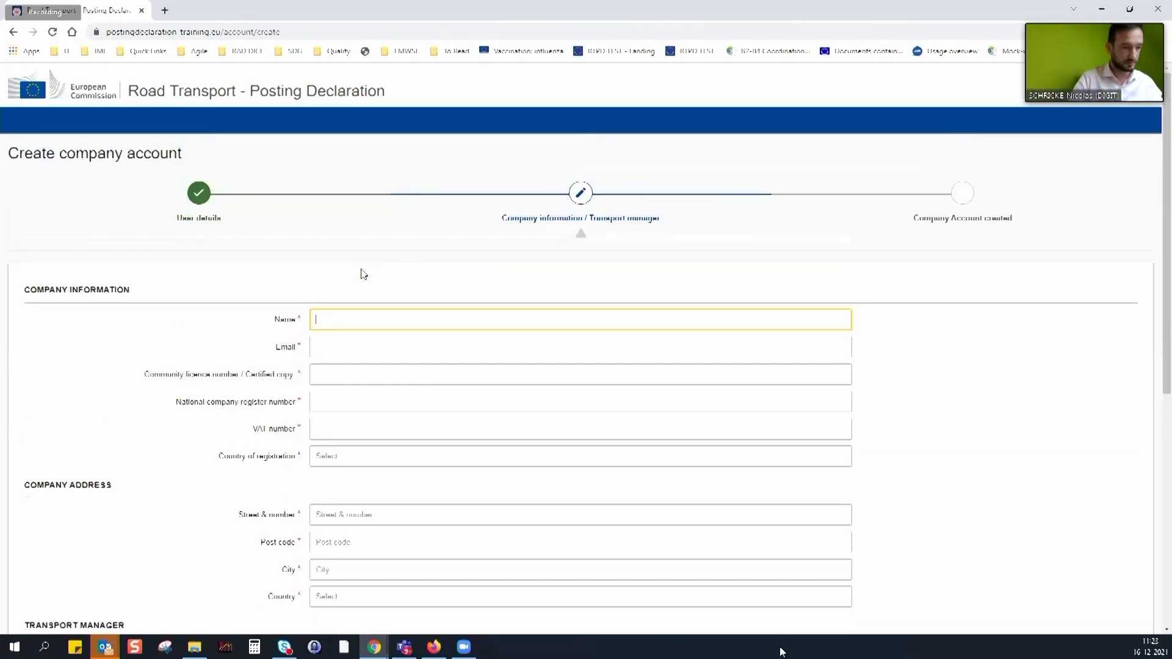
{"action": "type", "text": "omx"}
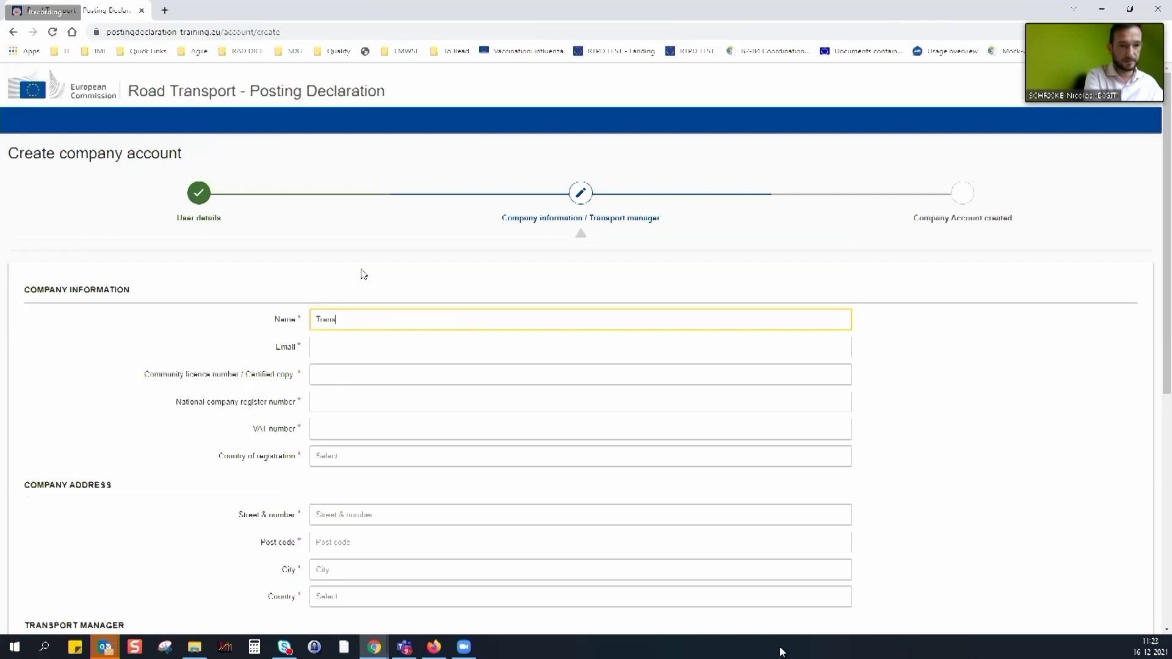
{"action": "type", "text": " Altra"}
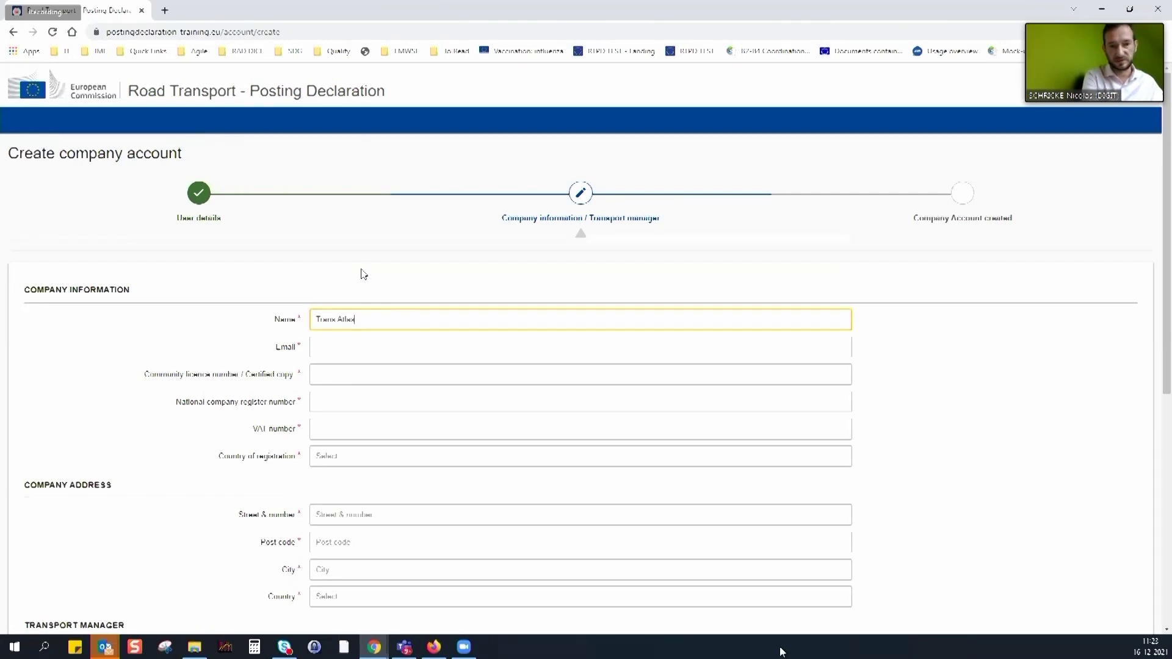
{"action": "left_click", "coordinate": [335, 346]}
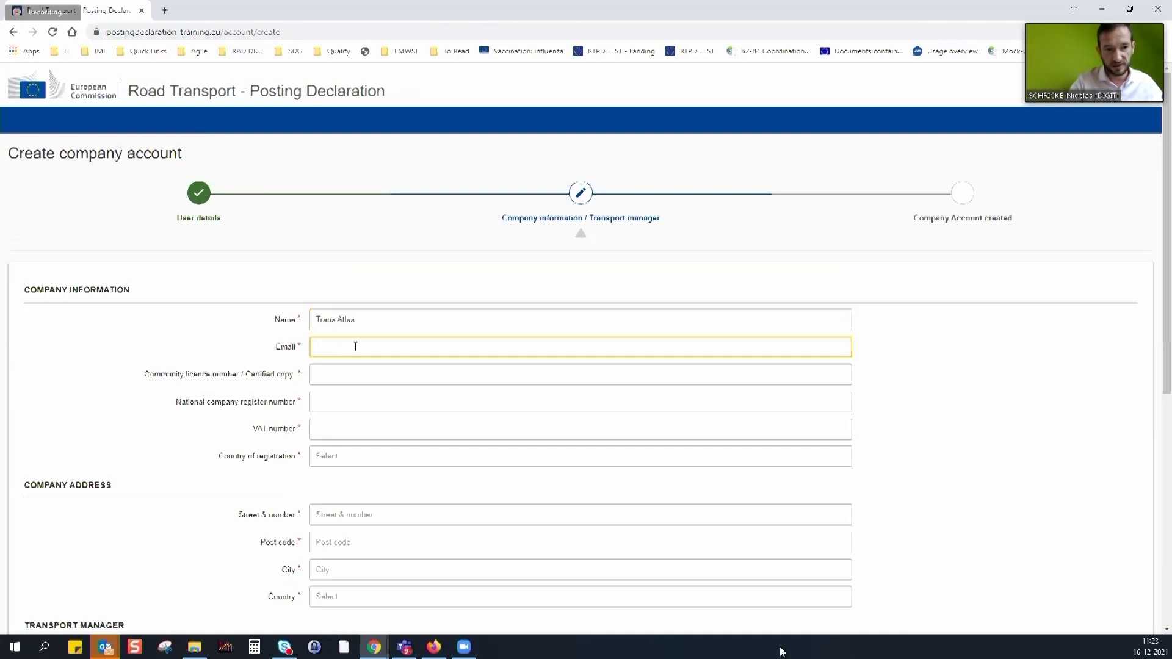
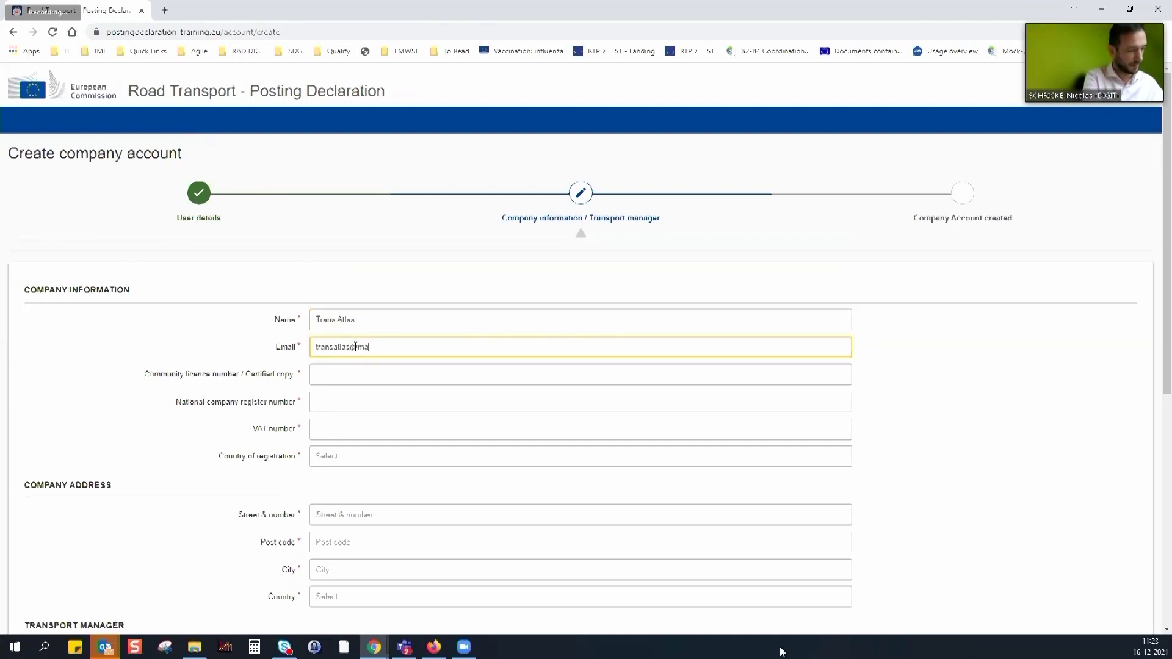
{"action": "key", "text": "Tab"}
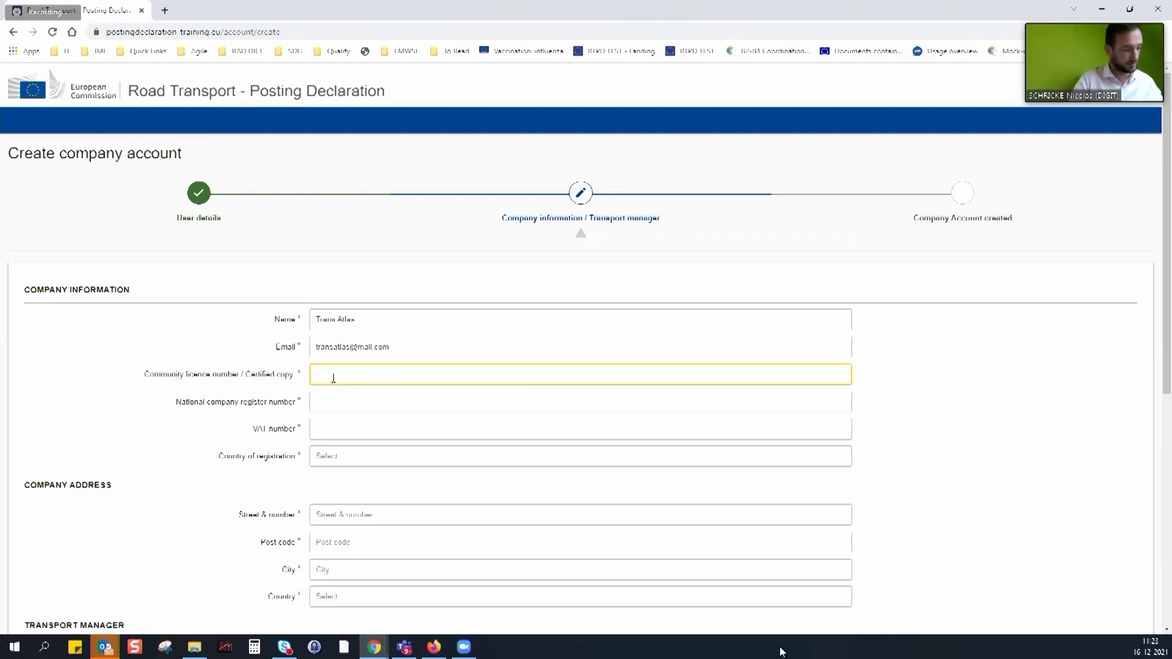
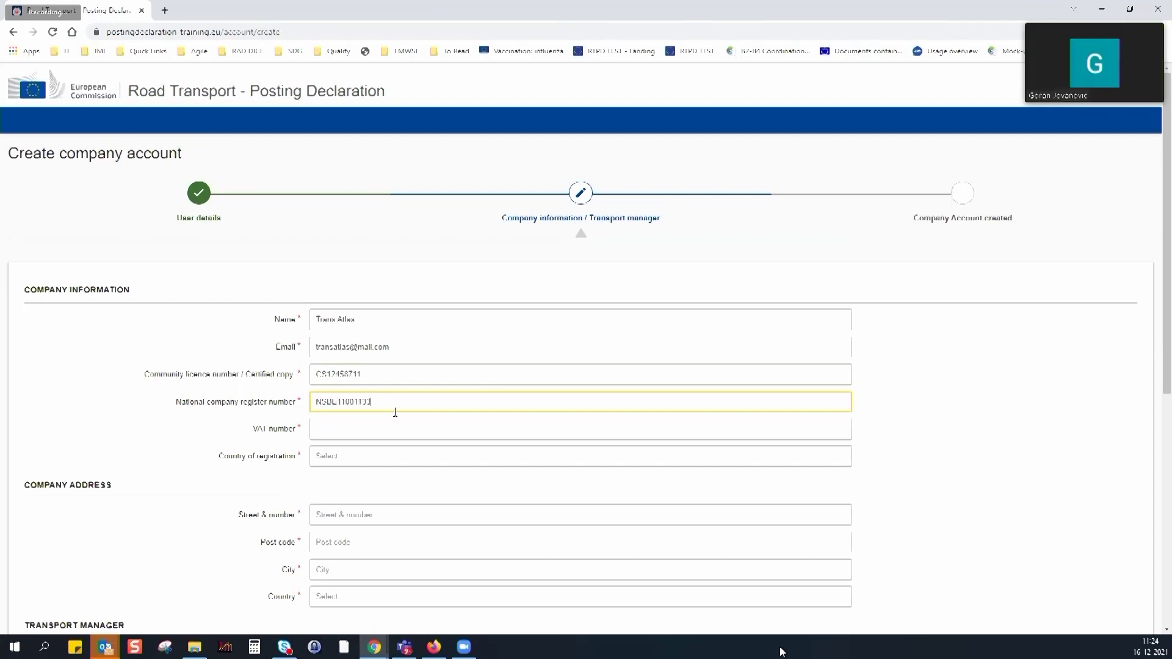
Fill in the community licence, national register and VAT numbers, with Belgium as registration country
{"action": "left_click", "coordinate": [361, 438]}
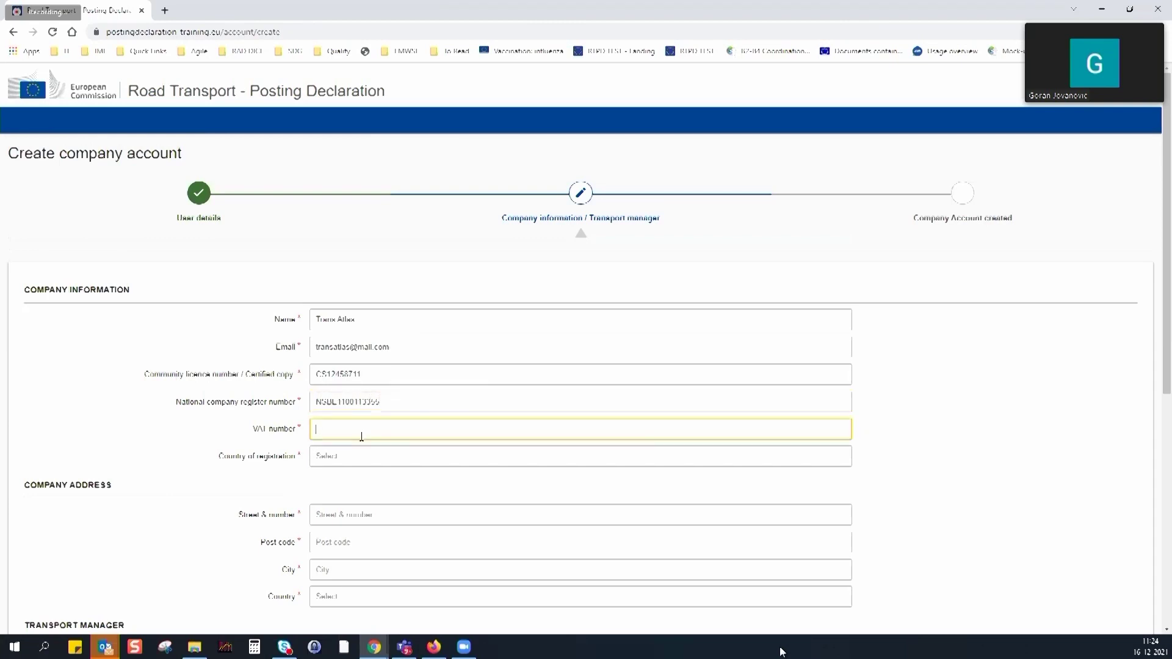
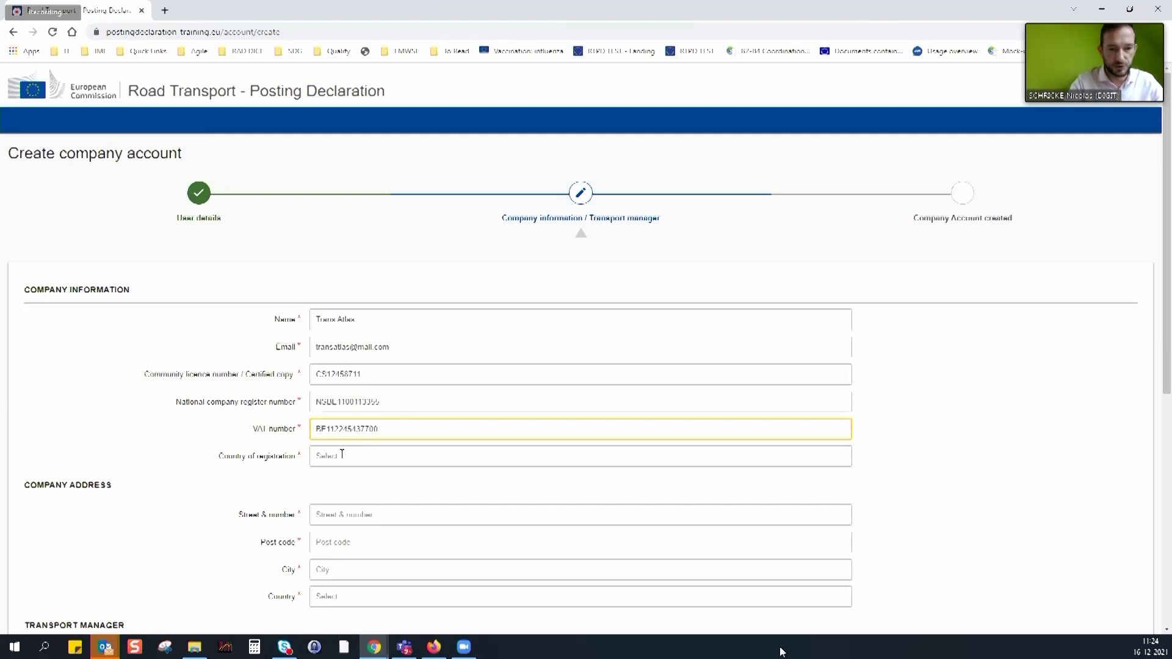
{"action": "left_click", "coordinate": [342, 456]}
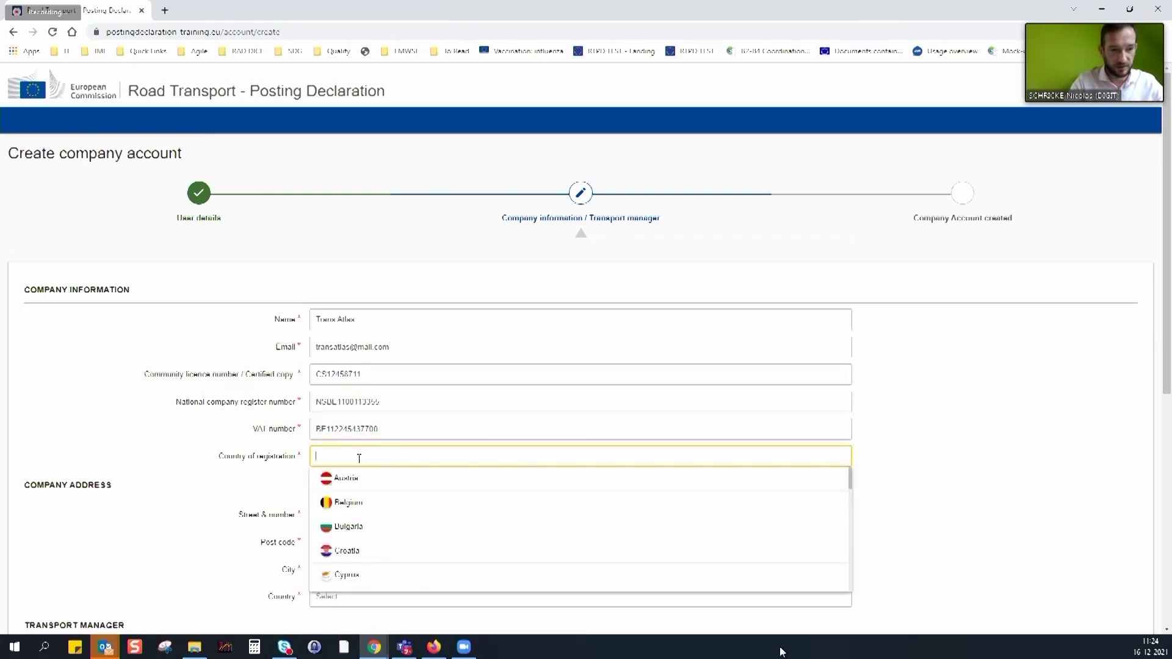
{"action": "left_click", "coordinate": [365, 504]}
Enter the company's street, post code and city Brussels, with Belgium as the country
{"action": "scroll", "coordinate": [248, 495], "scroll_direction": "down", "scroll_amount": 2}
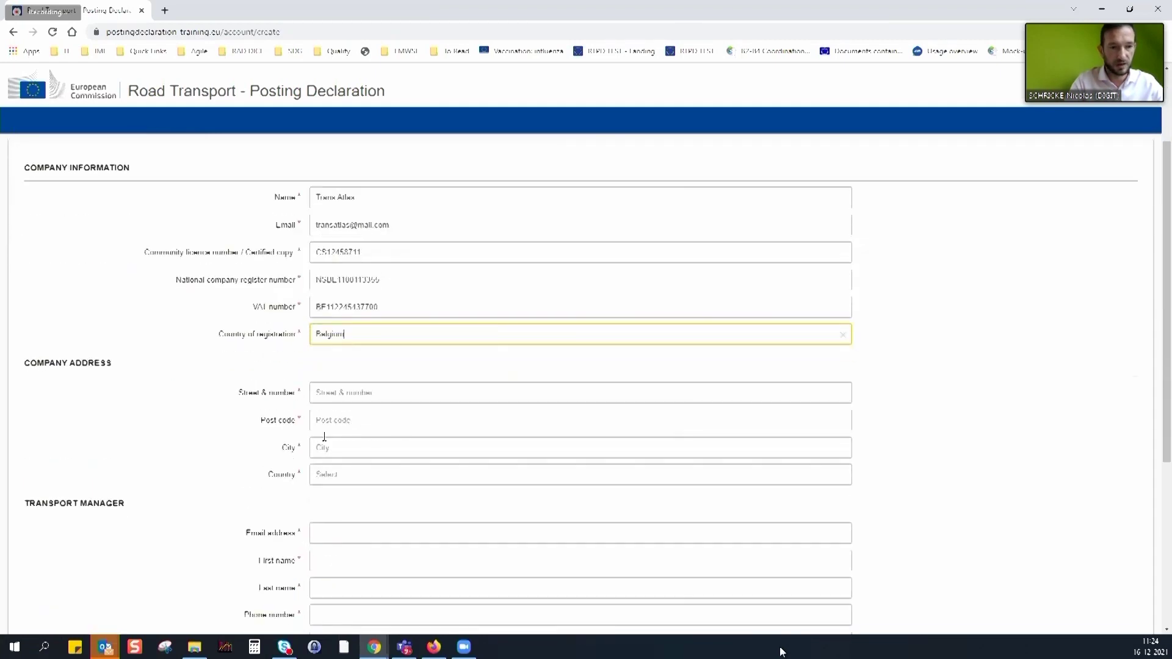
{"action": "left_click", "coordinate": [351, 394]}
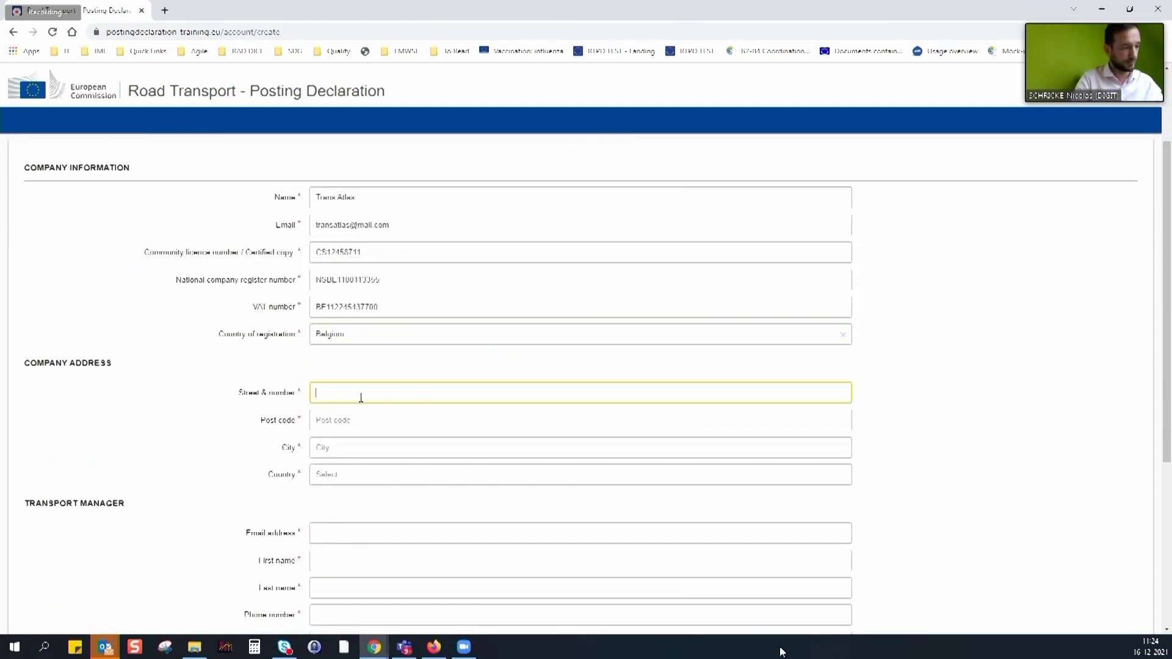
{"action": "left_click", "coordinate": [340, 425]}
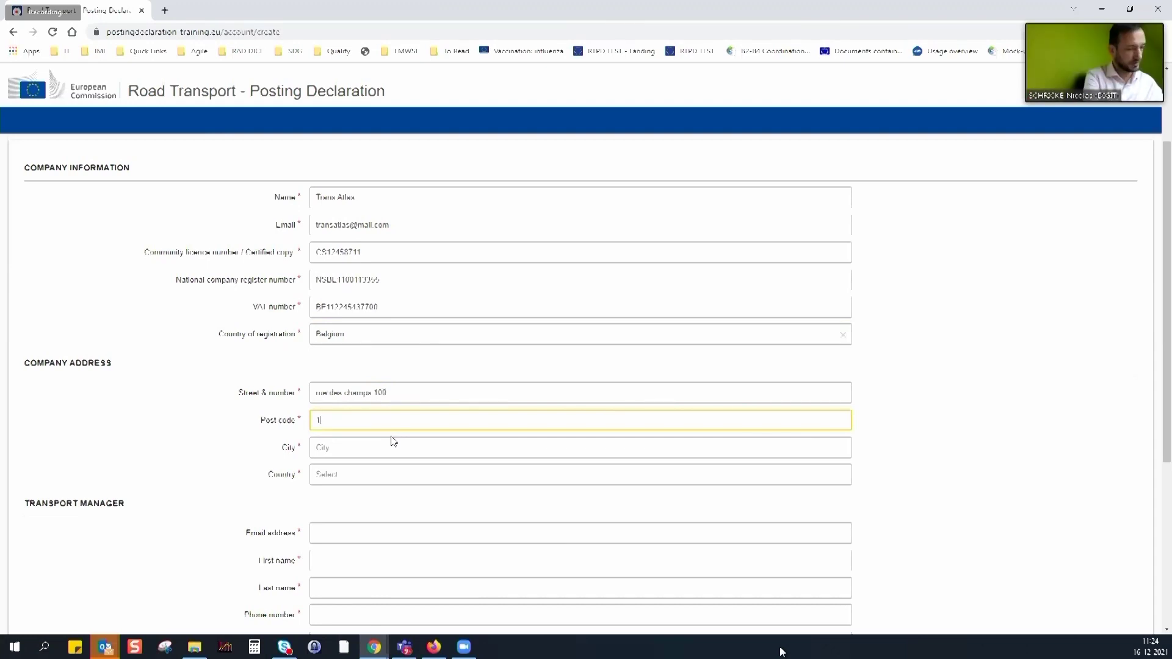
{"action": "type", "text": "000"}
{"action": "key", "text": "Tab"}
{"action": "type", "text": "Bruxe"}
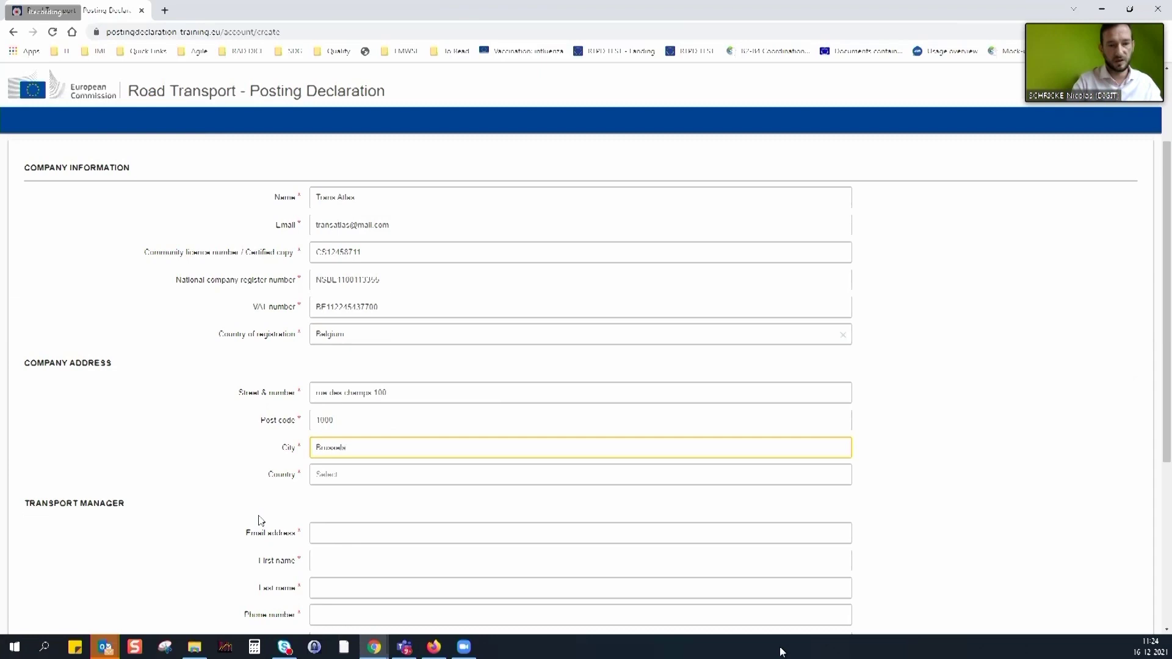
{"action": "left_click", "coordinate": [347, 474]}
{"action": "left_click", "coordinate": [352, 520]}
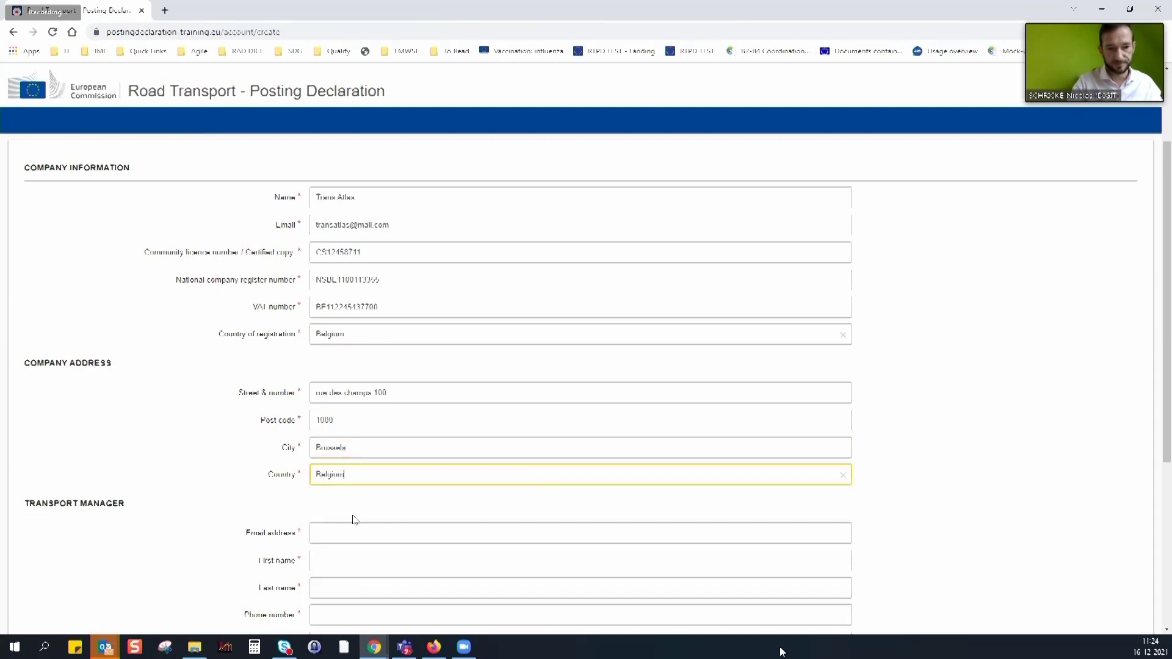
{"action": "scroll", "coordinate": [207, 435], "scroll_direction": "down", "scroll_amount": 4}
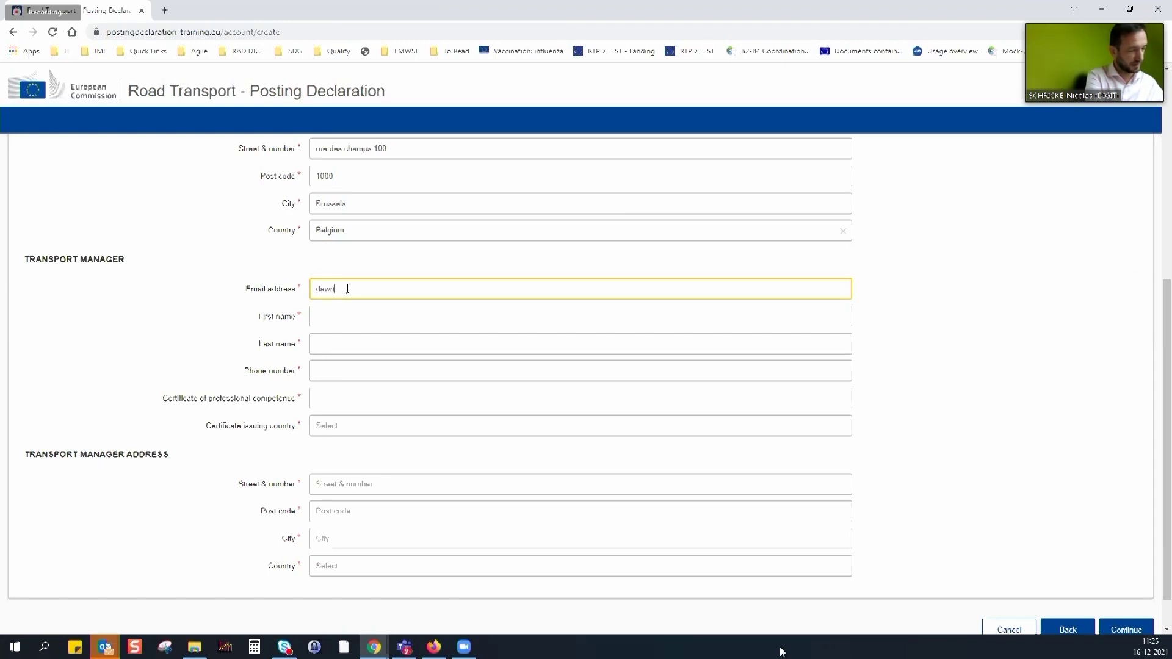
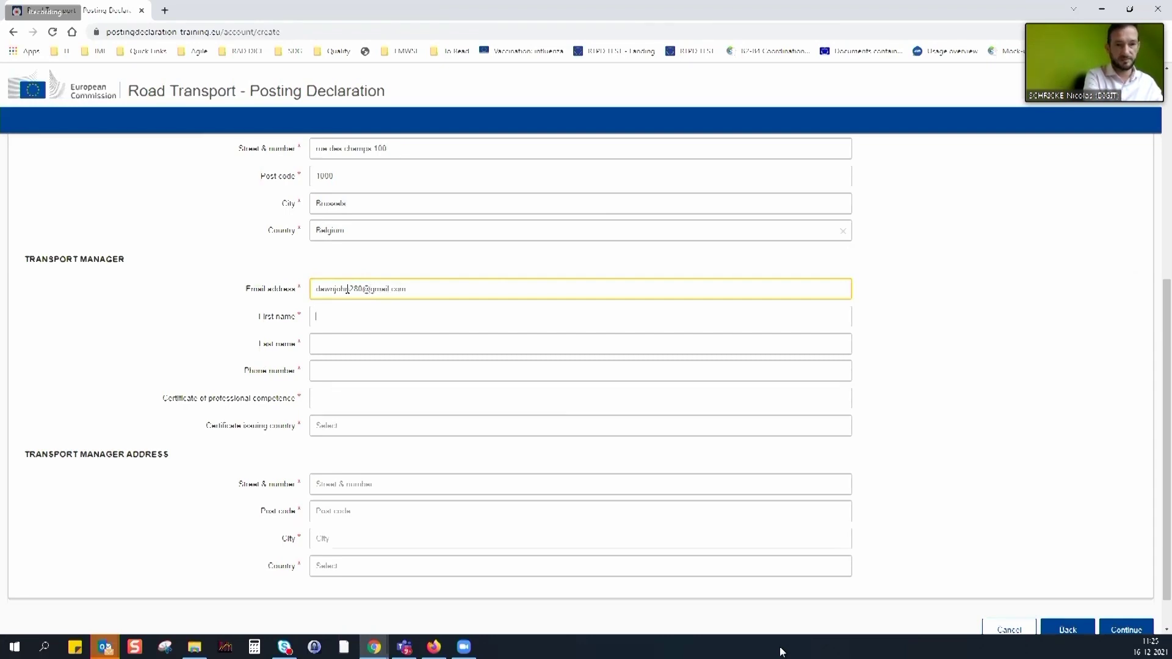
Enter the transport manager's e-mail, names, phone and certificate number, with Belgium as issuing country
{"action": "key", "text": "Tab"}
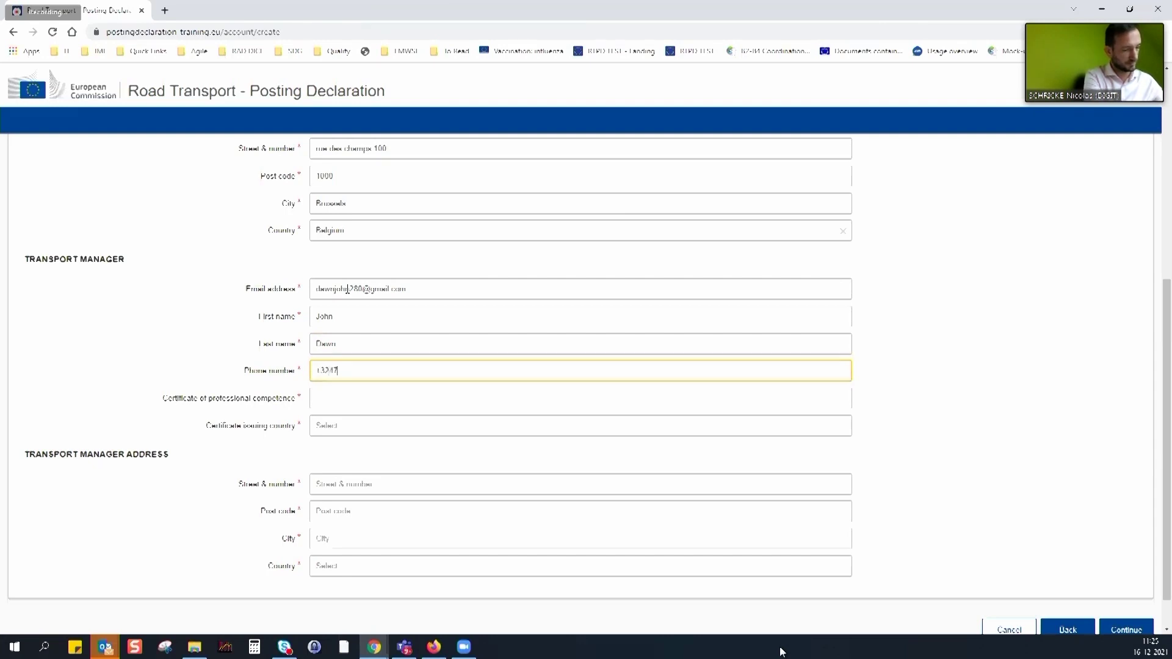
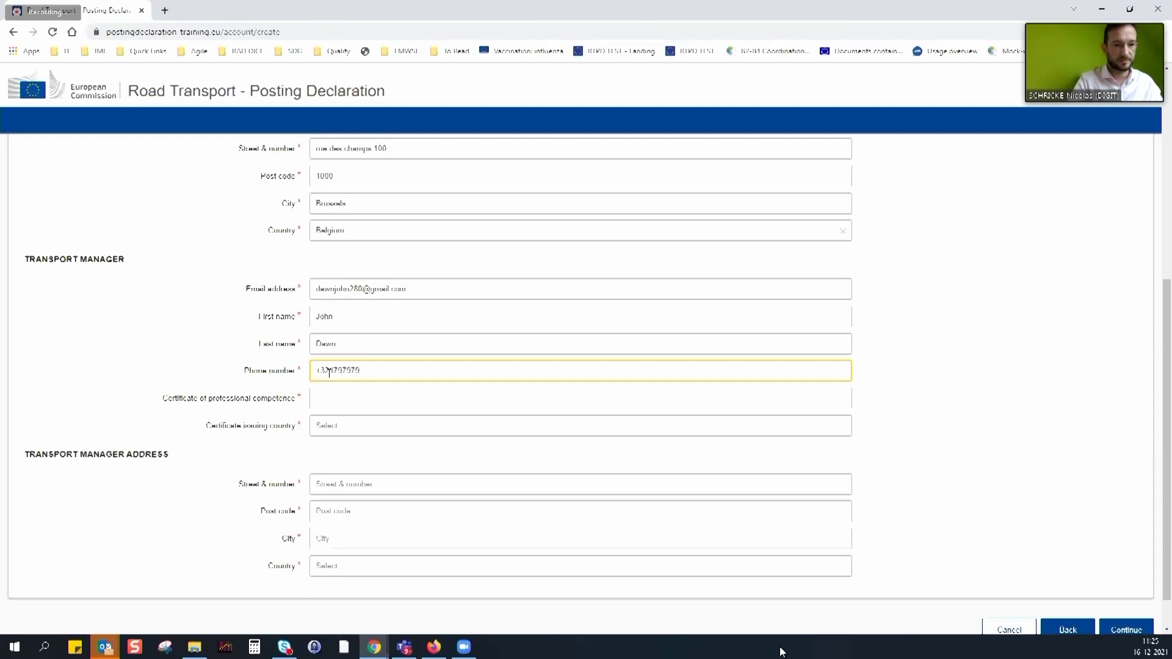
{"action": "left_click", "coordinate": [349, 398]}
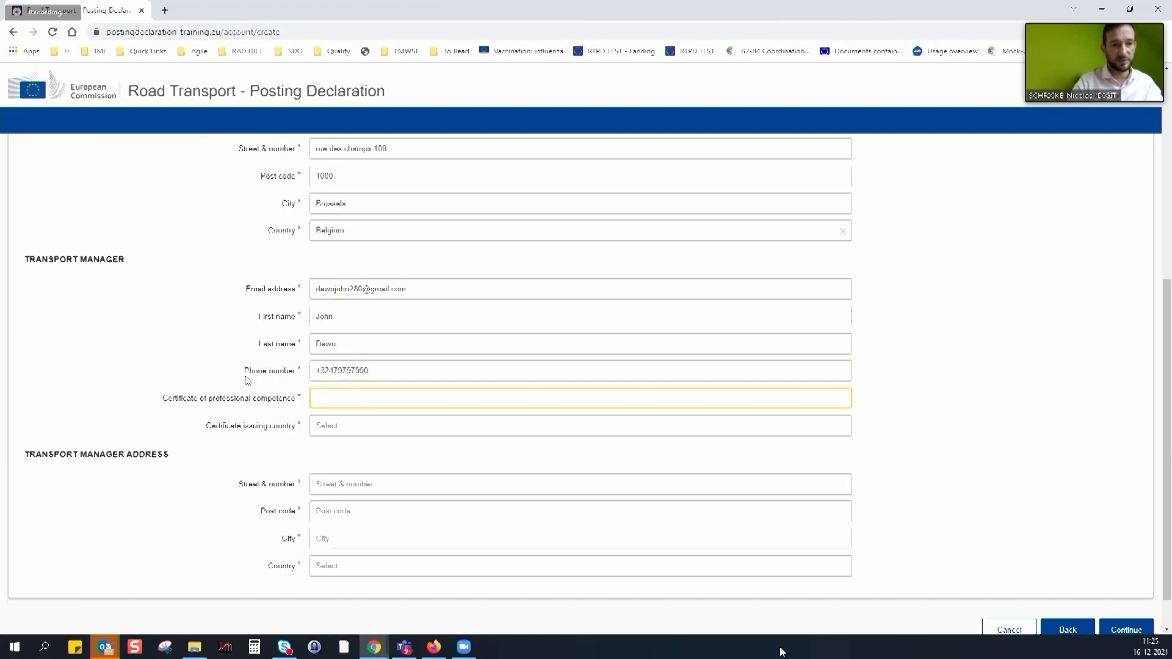
{"action": "type", "text": "CS10001234"}
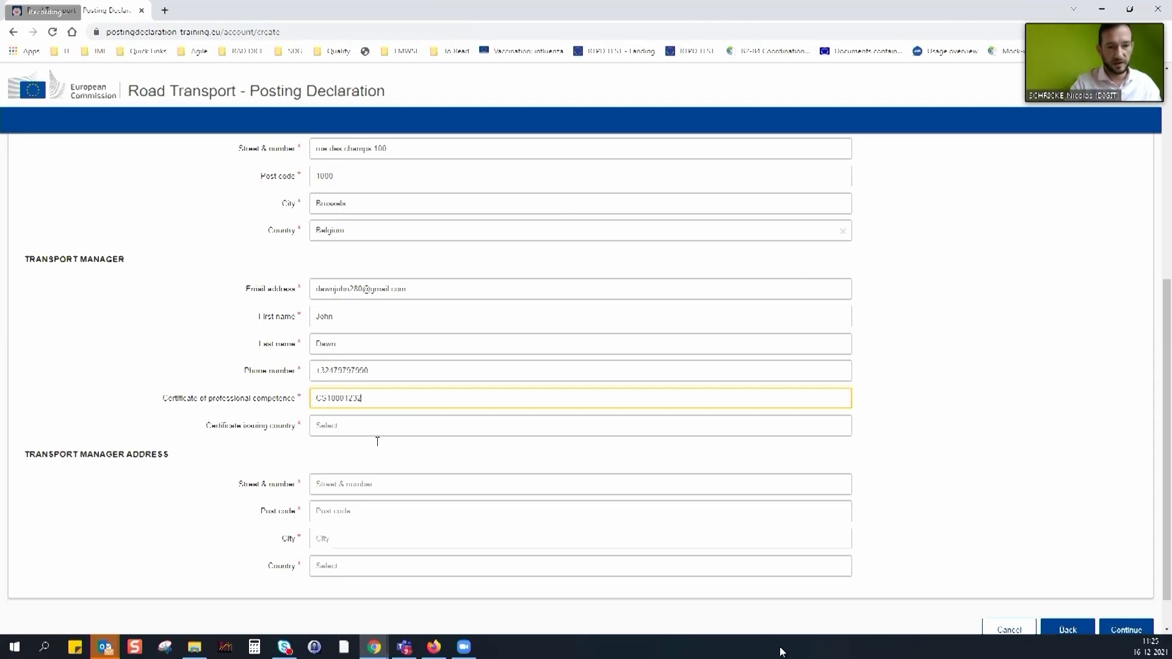
{"action": "left_click", "coordinate": [356, 425]}
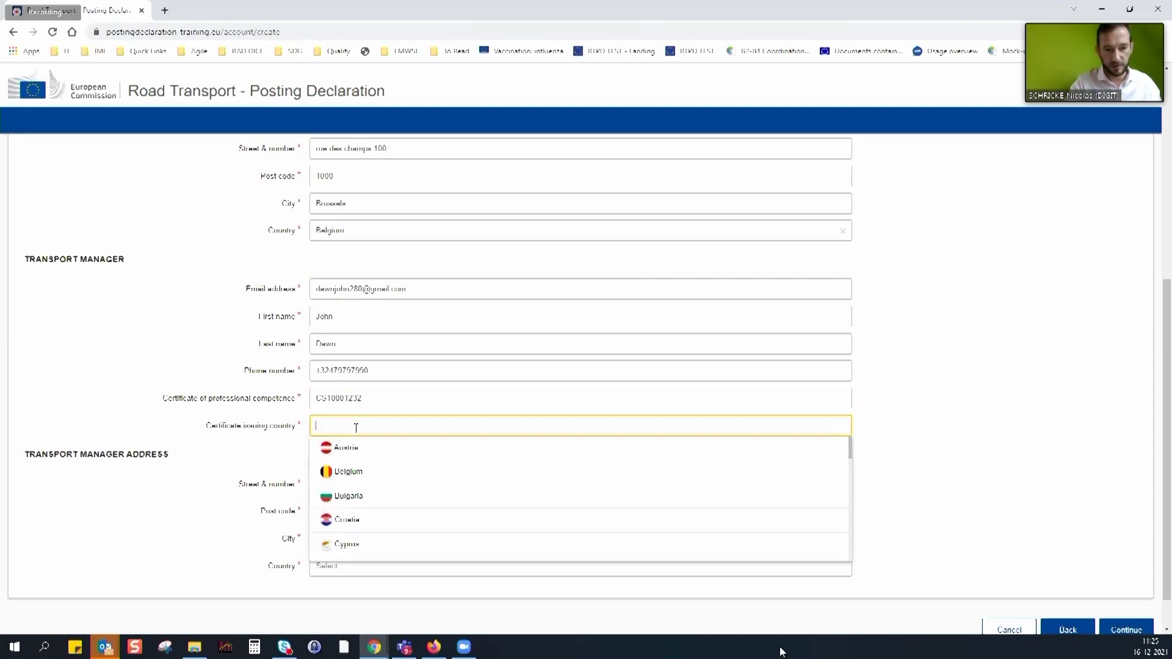
{"action": "left_click", "coordinate": [359, 474]}
{"action": "left_click", "coordinate": [343, 487]}
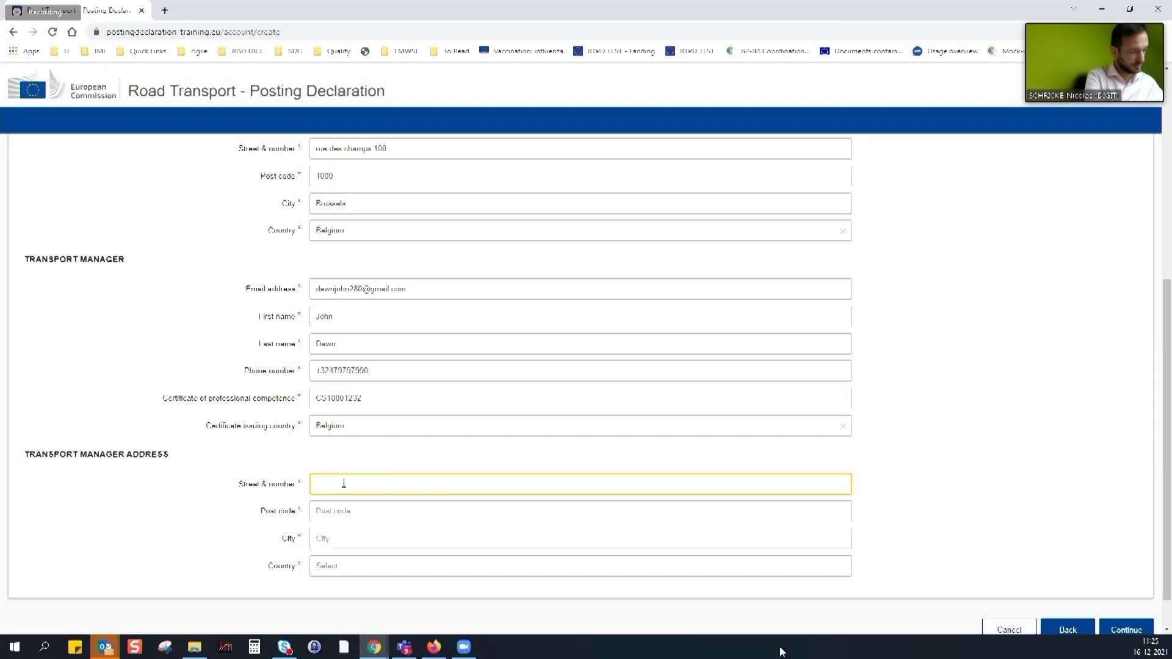
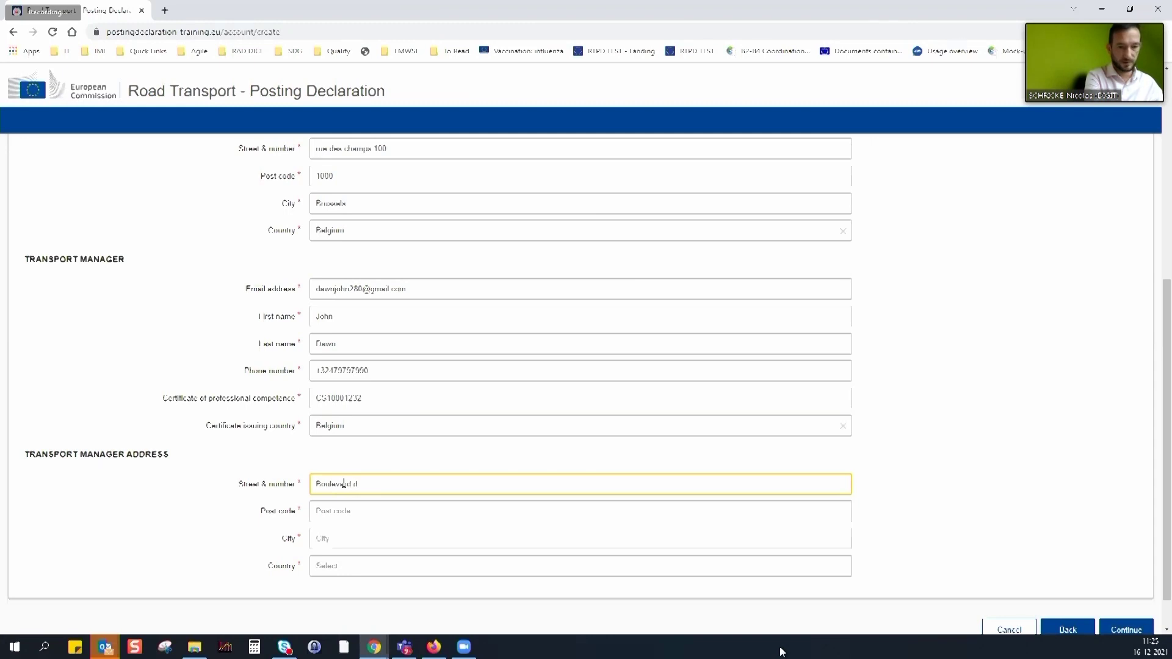
Enter the transport manager's street, post code and city in Belgium, then submit the details
{"action": "key", "text": "Tab"}
{"action": "type", "text": "1000"}
{"action": "key", "text": "Tab"}
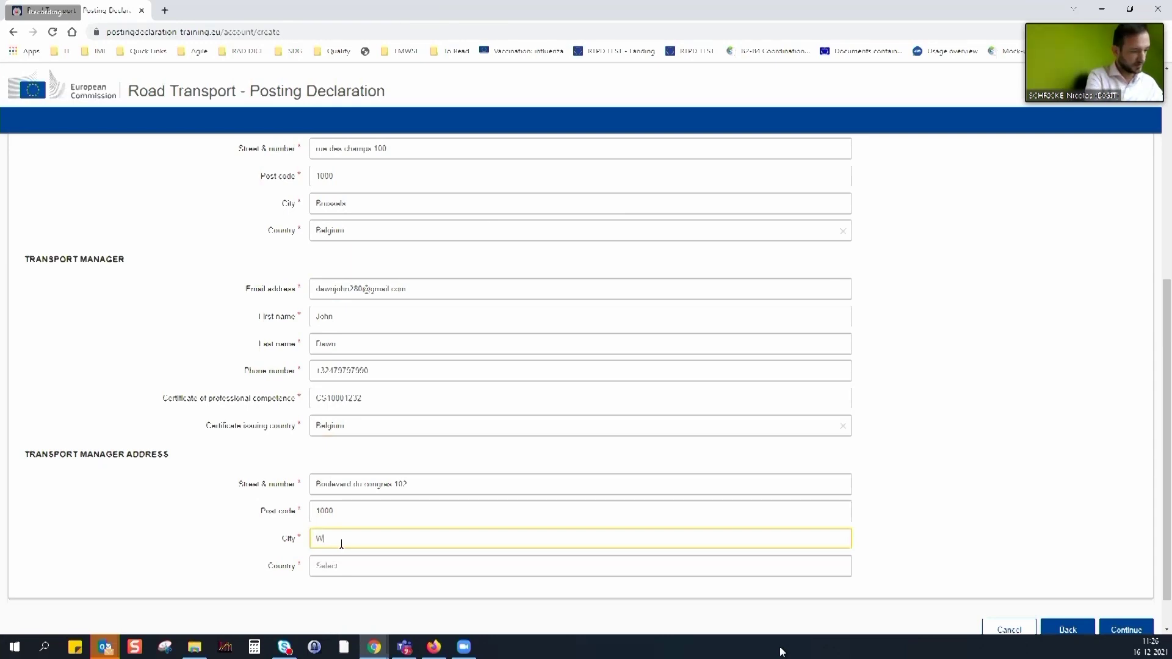
{"action": "type", "text": "Woluw"}
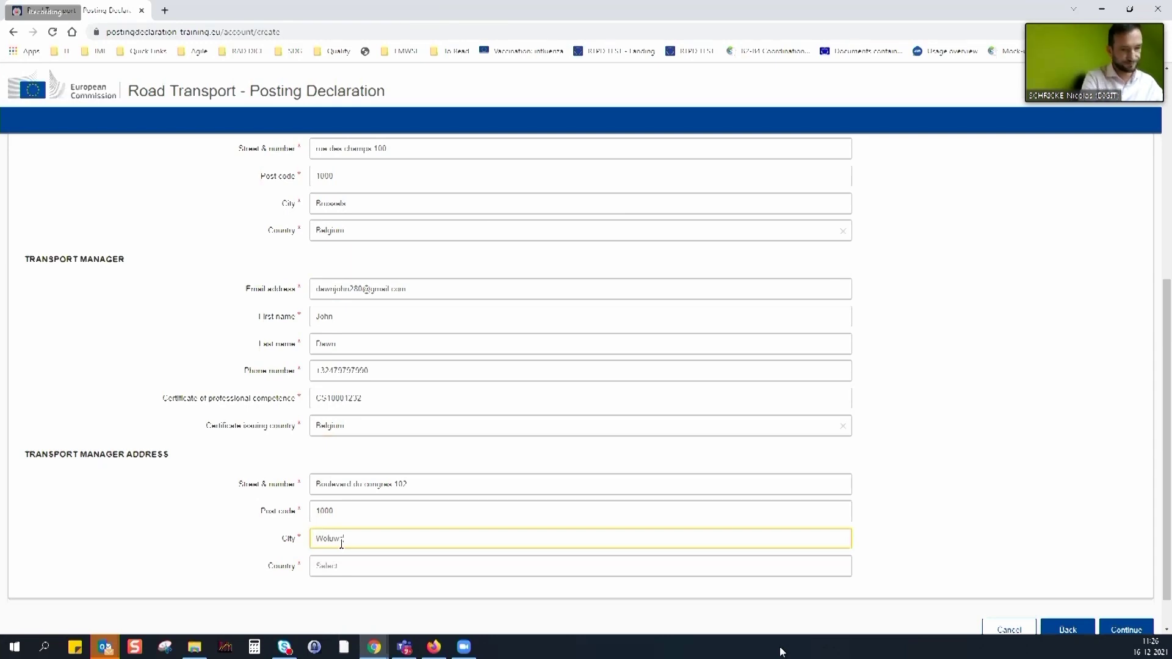
{"action": "type", "text": "e"}
{"action": "key", "text": "Tab"}
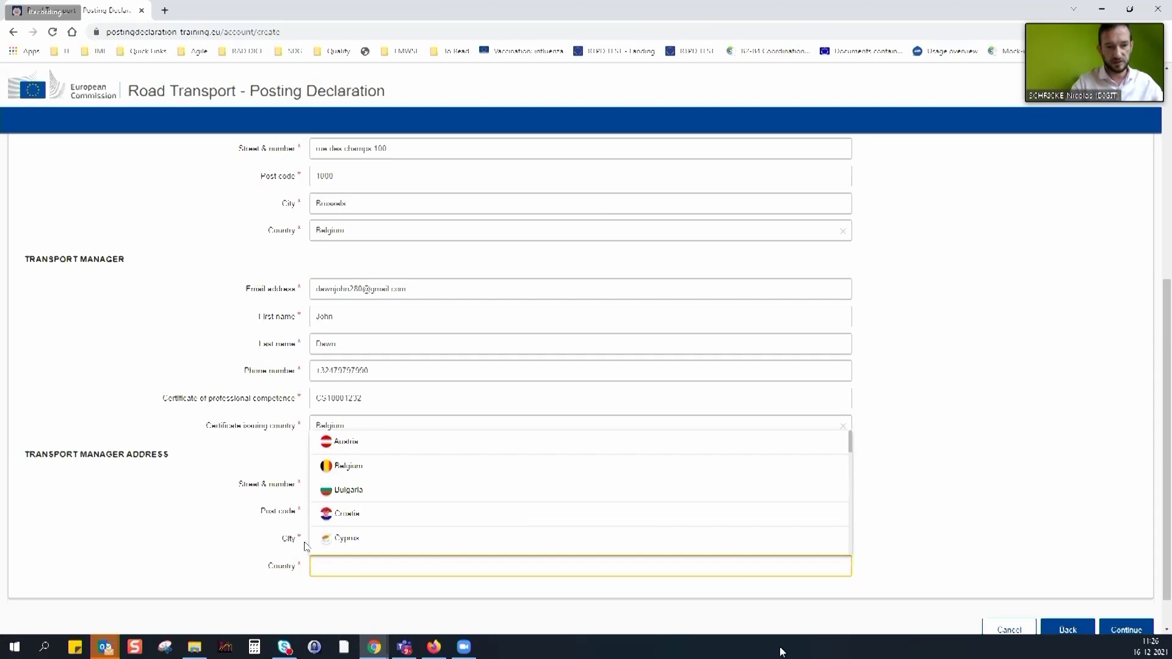
{"action": "left_click", "coordinate": [340, 465]}
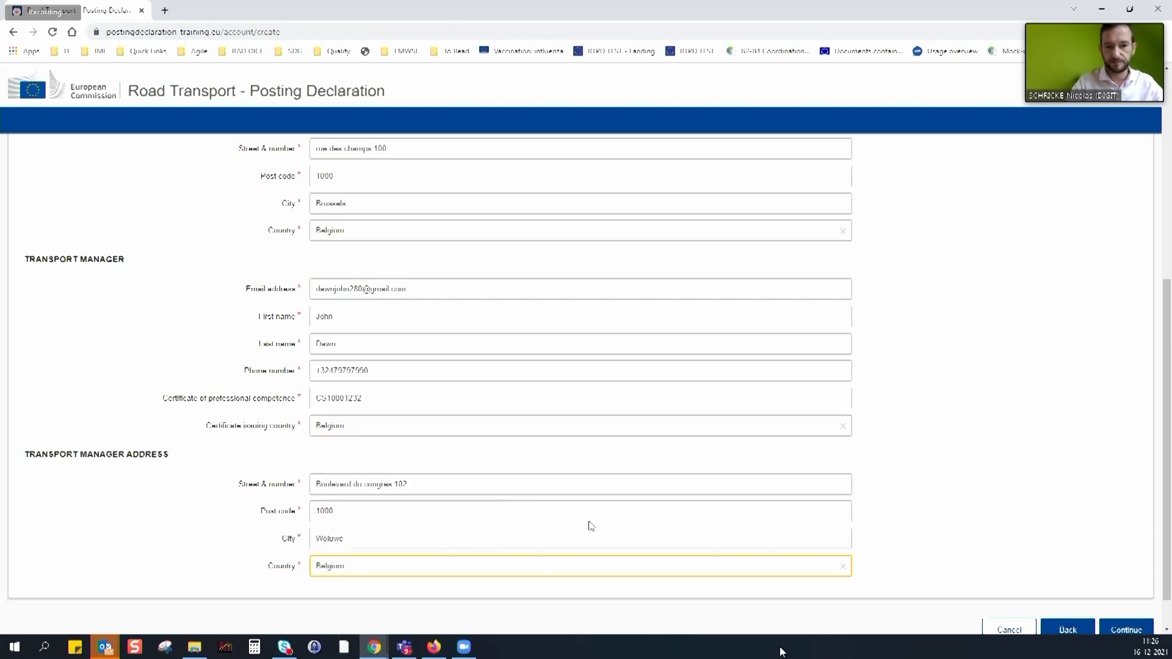
{"action": "scroll", "coordinate": [1086, 552], "scroll_direction": "down", "scroll_amount": 1}
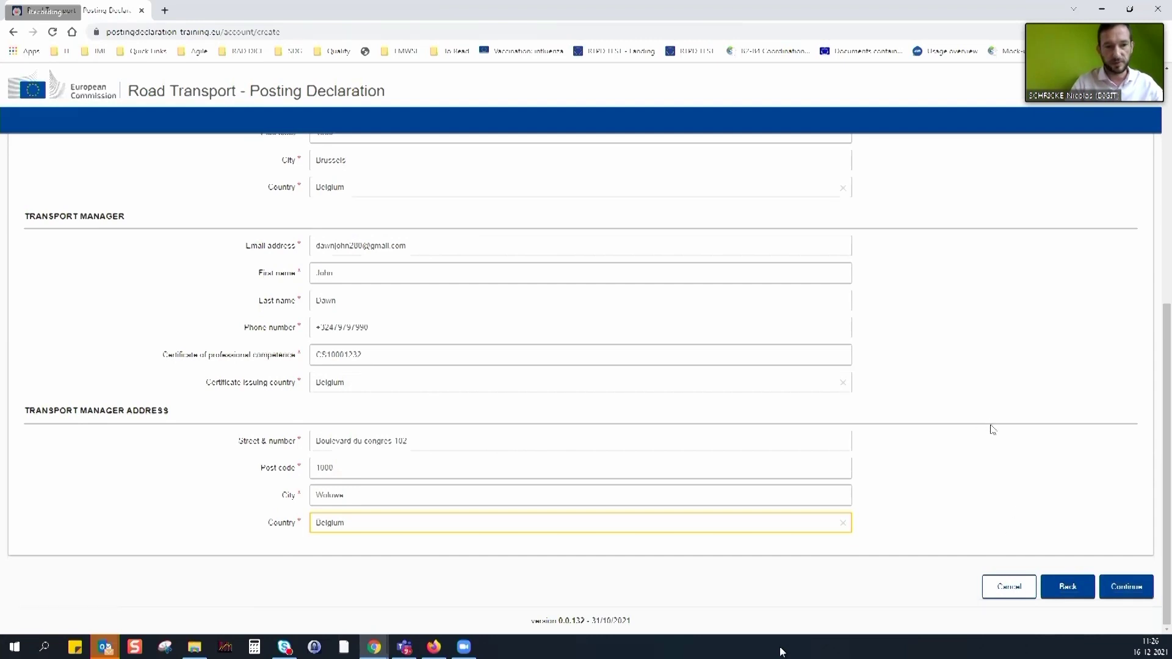
{"action": "left_click", "coordinate": [1133, 586]}
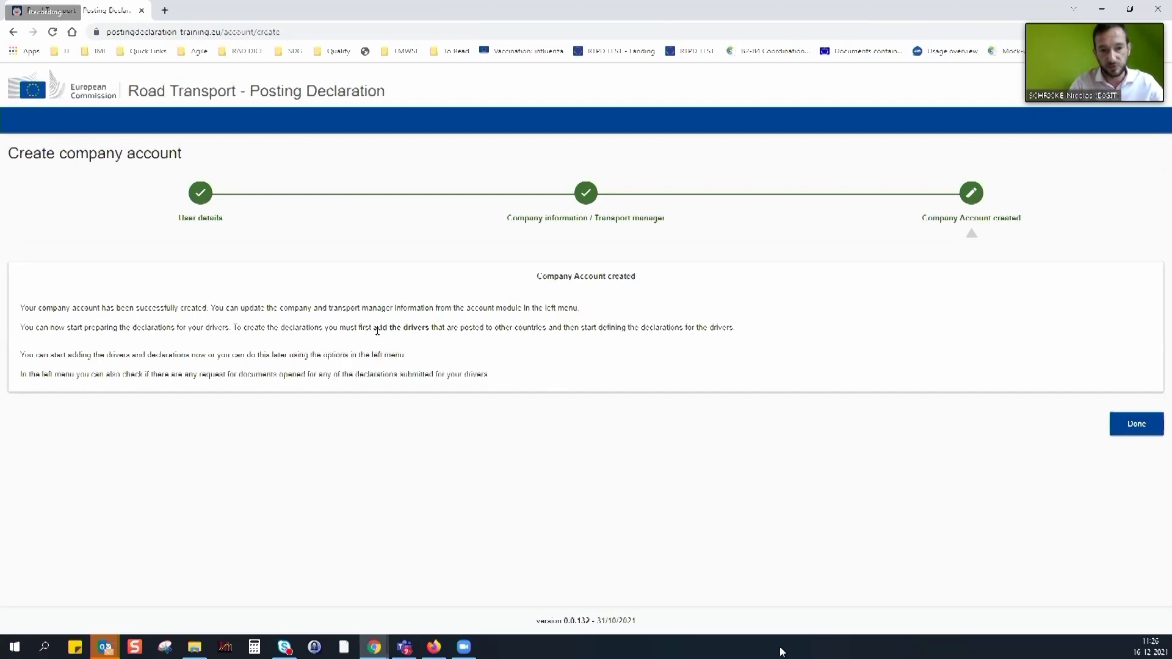
Highlight the add-drivers instruction and close the account-created confirmation with Done
{"action": "left_click_drag", "start_coordinate": [373, 327], "coordinate": [440, 335]}
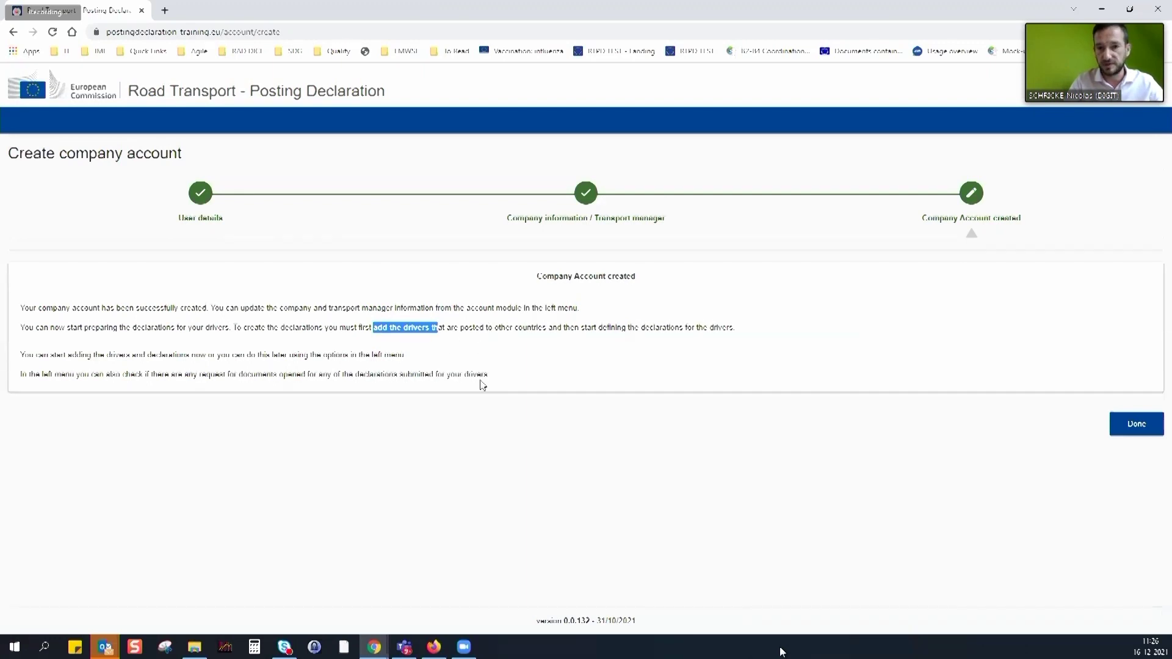
{"action": "left_click", "coordinate": [1135, 427]}
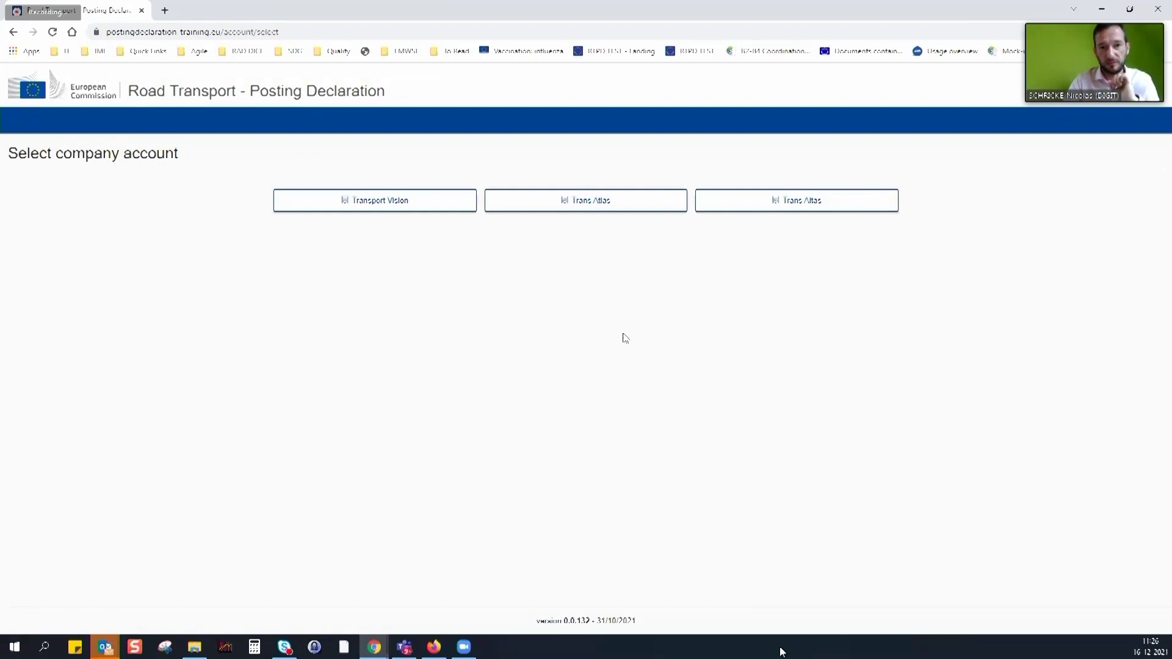
Open the Trans Atlas company account from the account list
{"action": "left_click", "coordinate": [607, 203]}
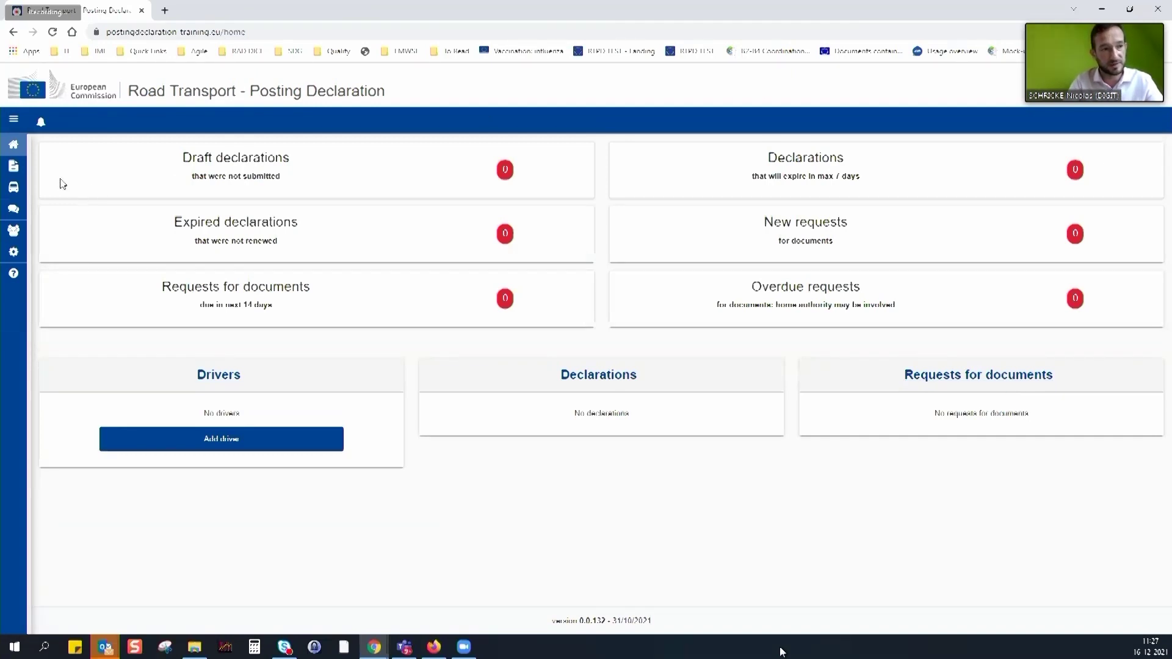
{"action": "mouse_move", "coordinate": [21, 213]}
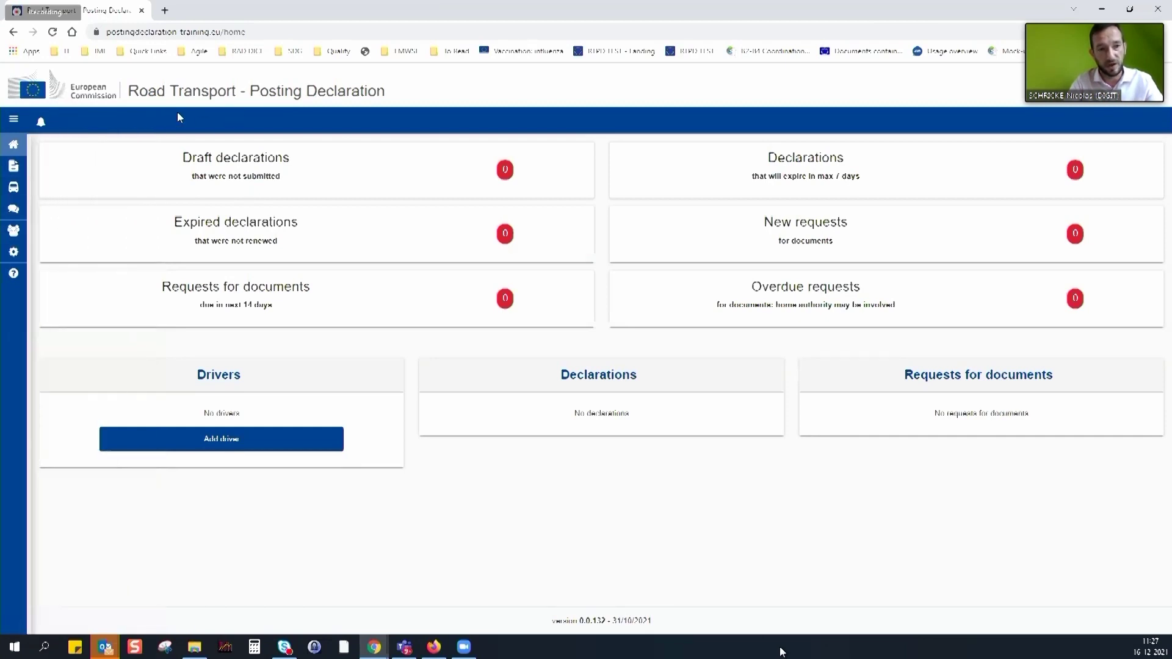
{"action": "left_click", "coordinate": [13, 124]}
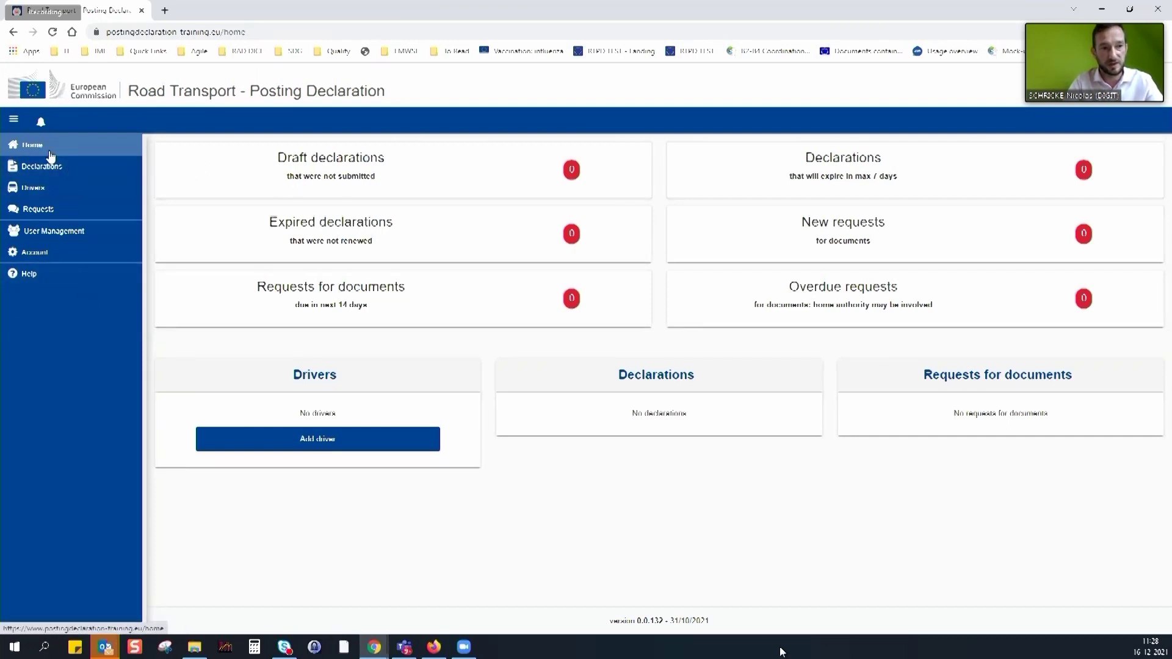
{"action": "left_click", "coordinate": [13, 121]}
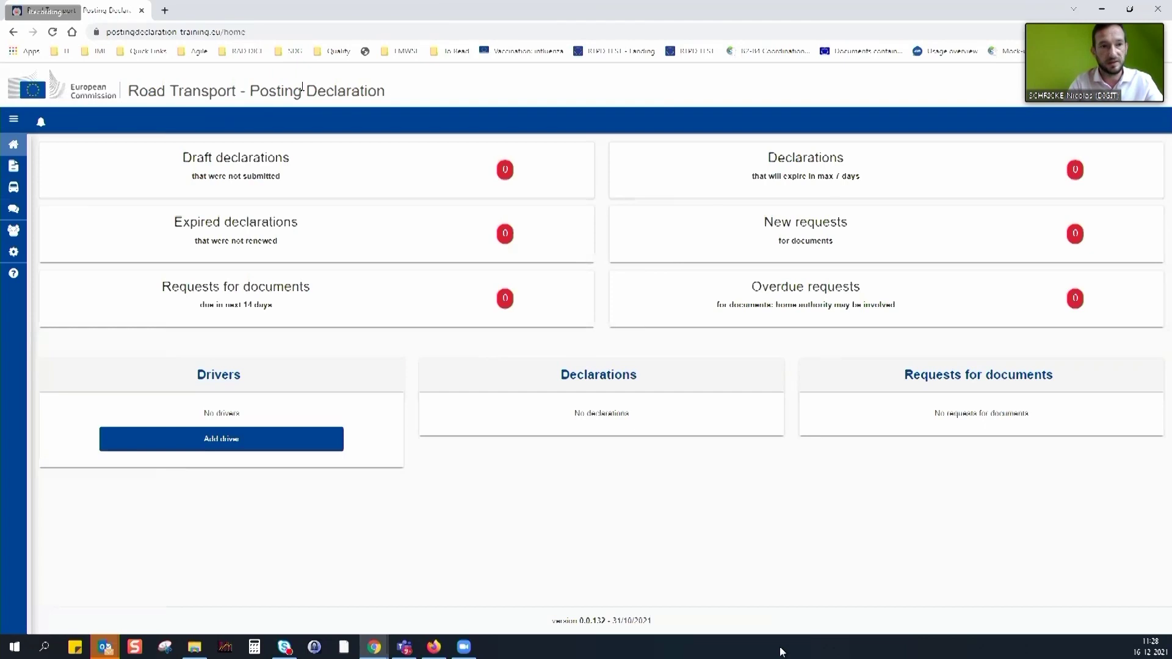
{"action": "left_click_drag", "start_coordinate": [129, 91], "coordinate": [436, 103]}
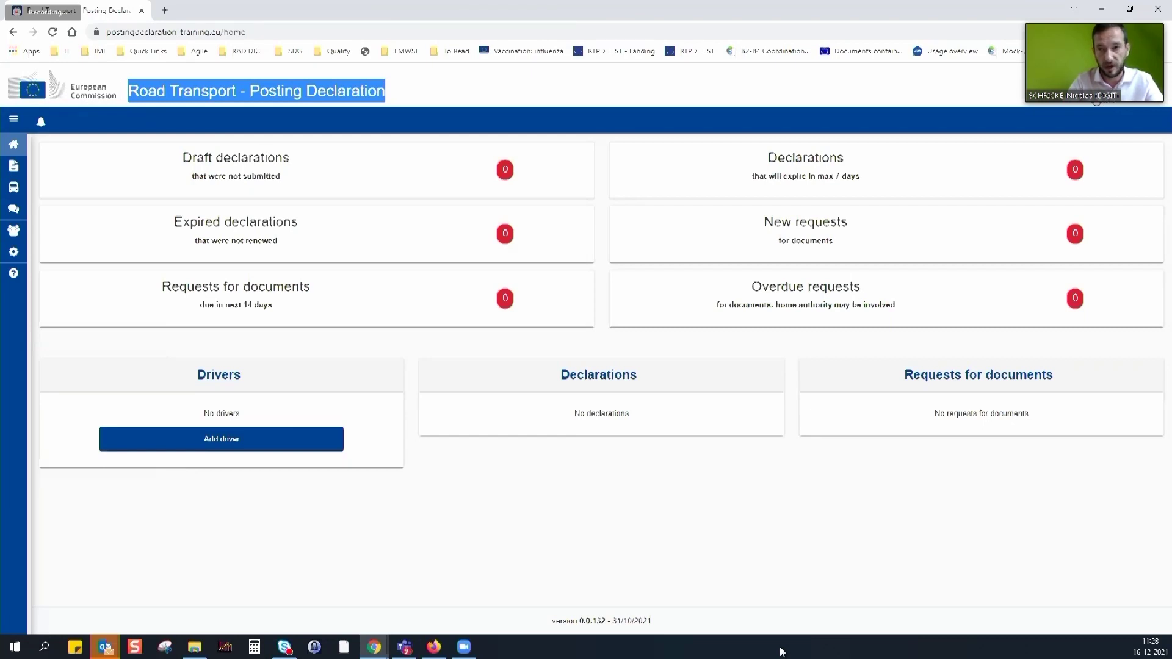
{"action": "left_click", "coordinate": [1064, 104]}
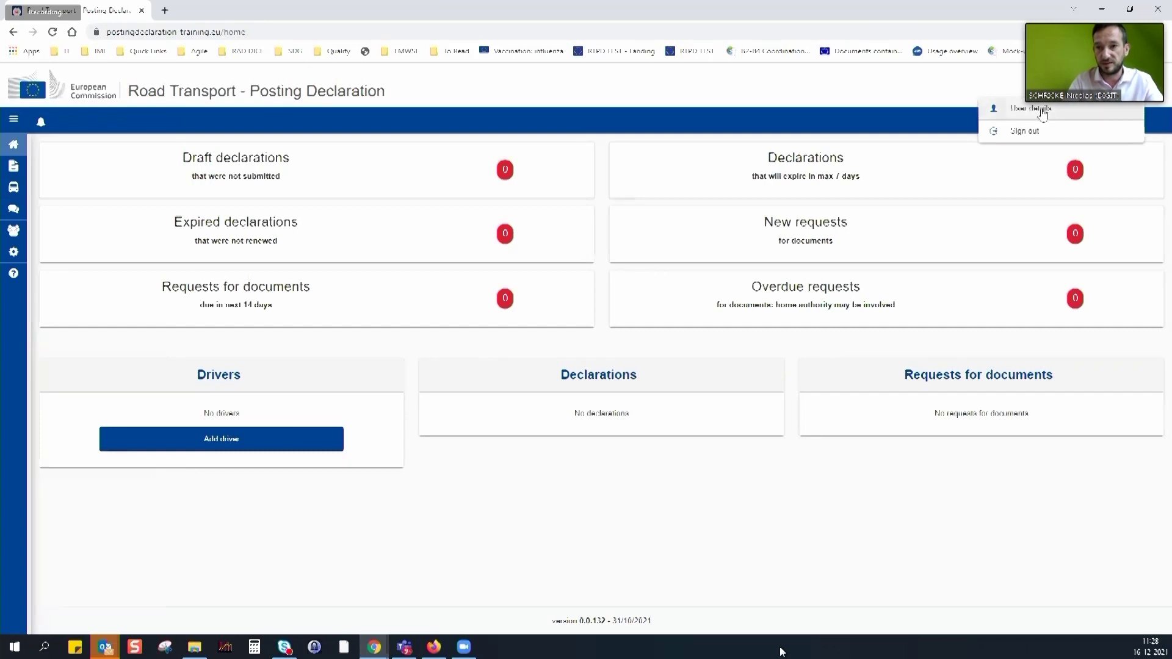
{"action": "left_click", "coordinate": [1032, 112]}
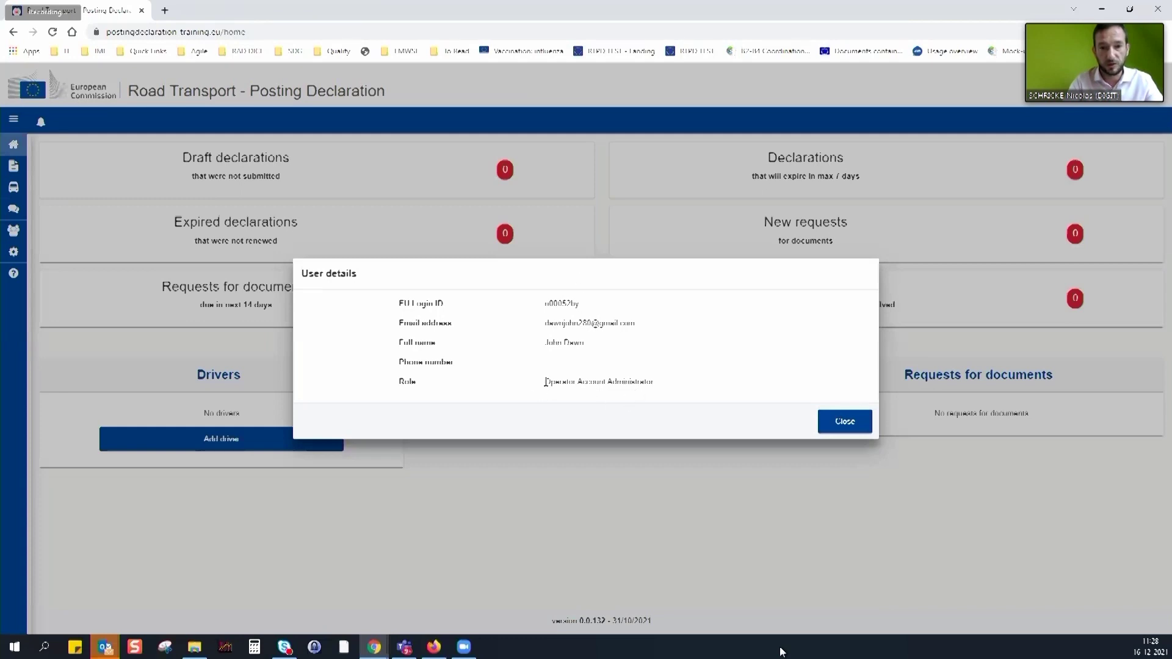
{"action": "left_click_drag", "start_coordinate": [545, 382], "coordinate": [651, 384]}
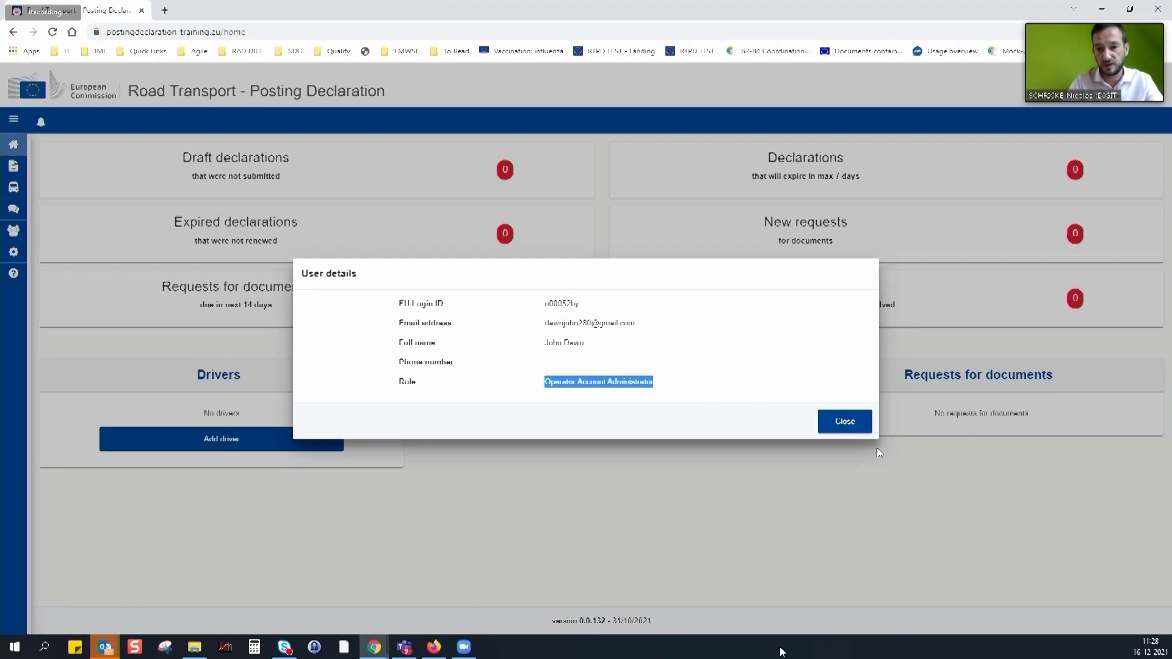
{"action": "left_click", "coordinate": [846, 424]}
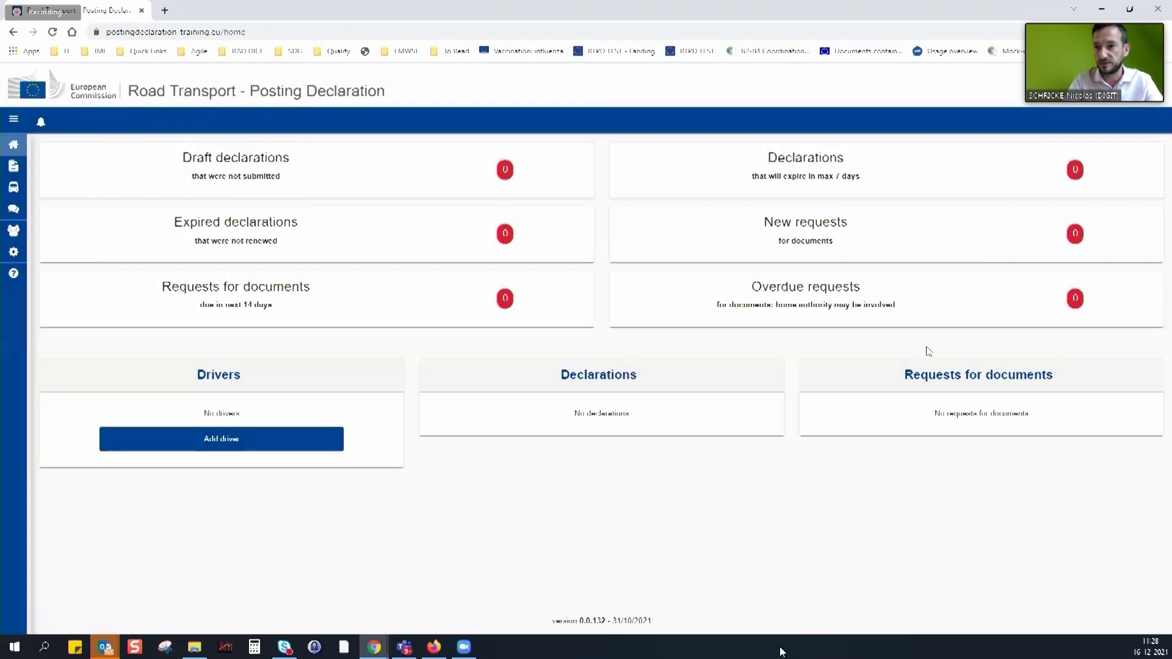
{"action": "left_click", "coordinate": [1098, 90]}
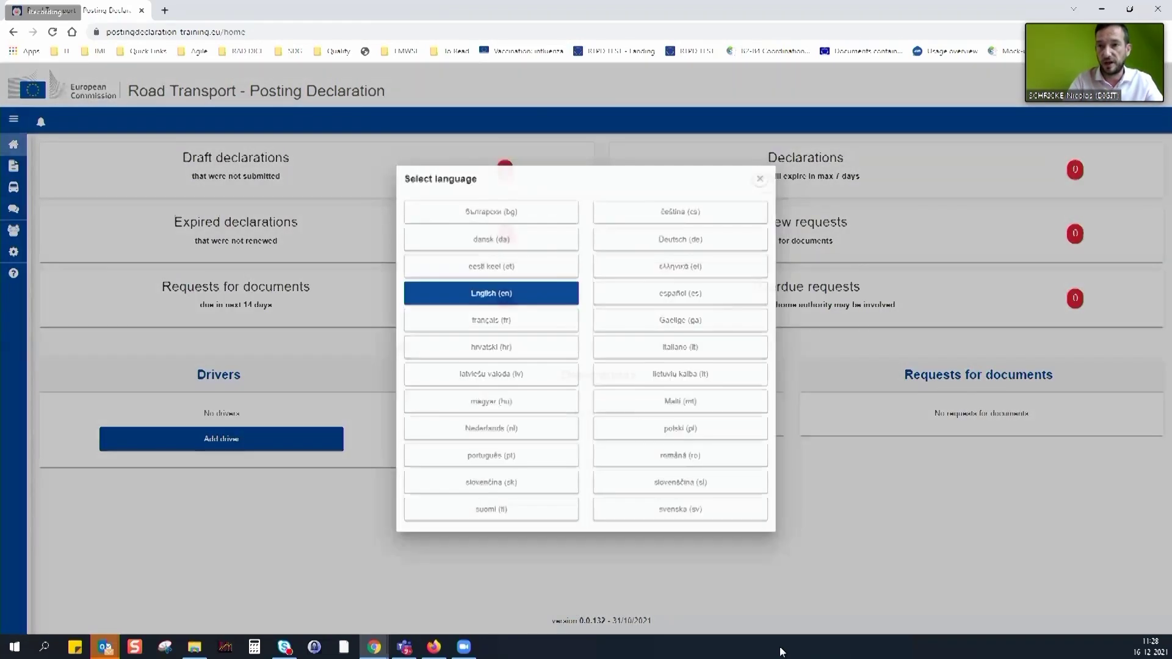
{"action": "left_click", "coordinate": [485, 322]}
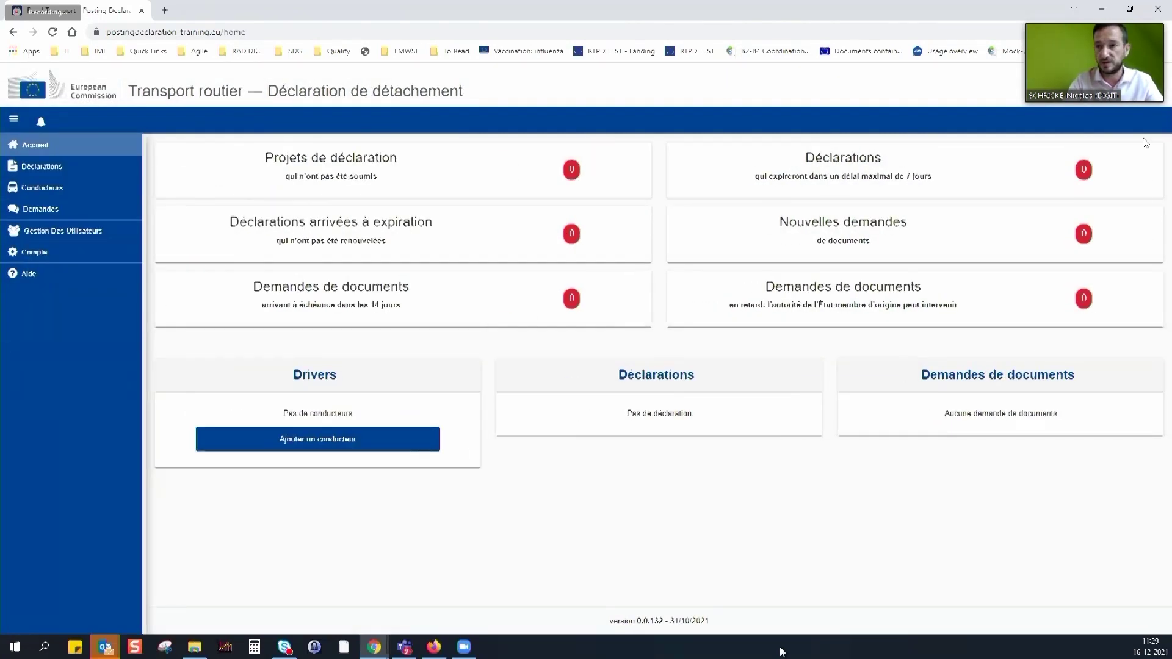
{"action": "left_click", "coordinate": [1099, 90]}
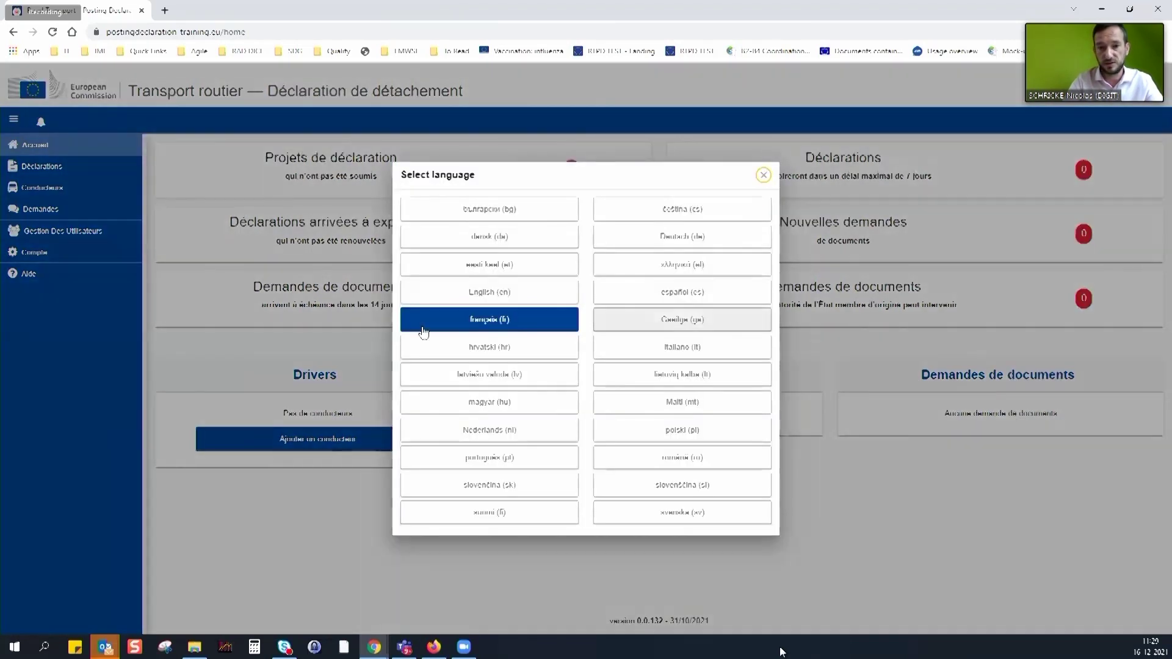
{"action": "left_click", "coordinate": [474, 300]}
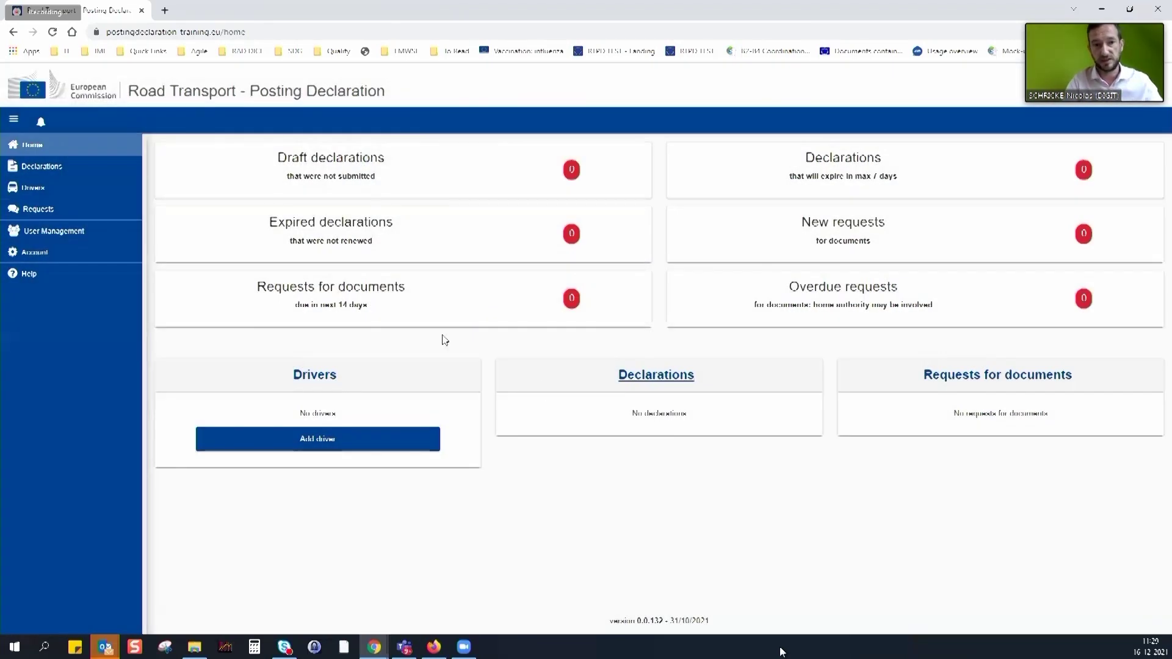
{"action": "left_click", "coordinate": [13, 119]}
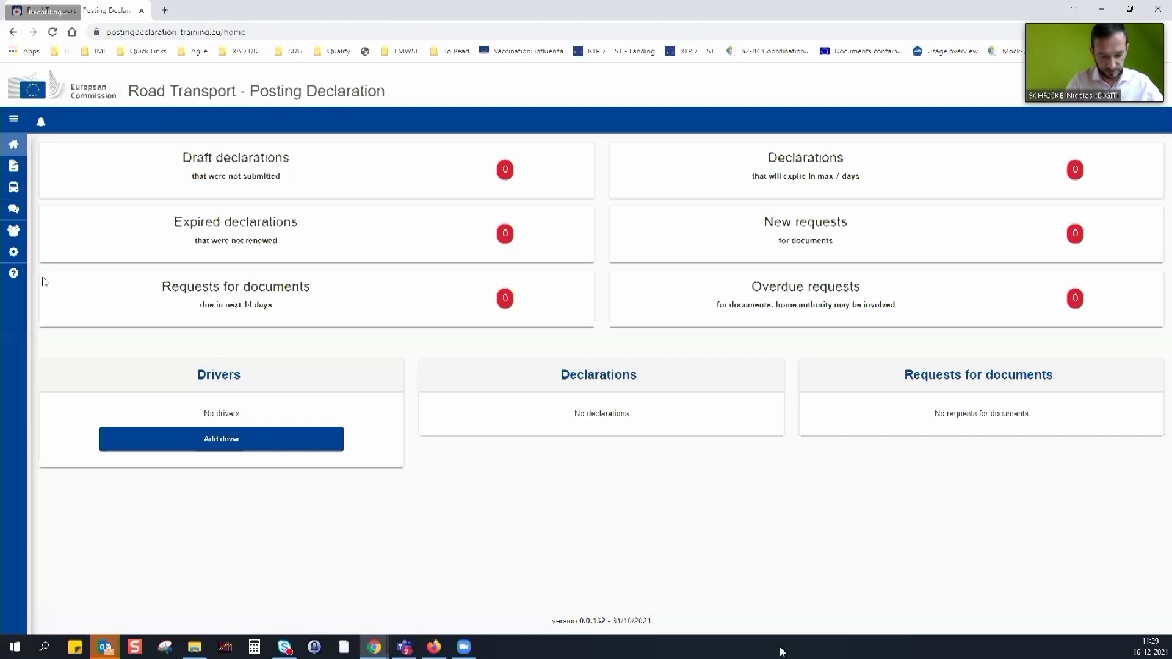
Highlight the 14 days deadline text on the home dashboard
{"action": "mouse_move", "coordinate": [29, 287]}
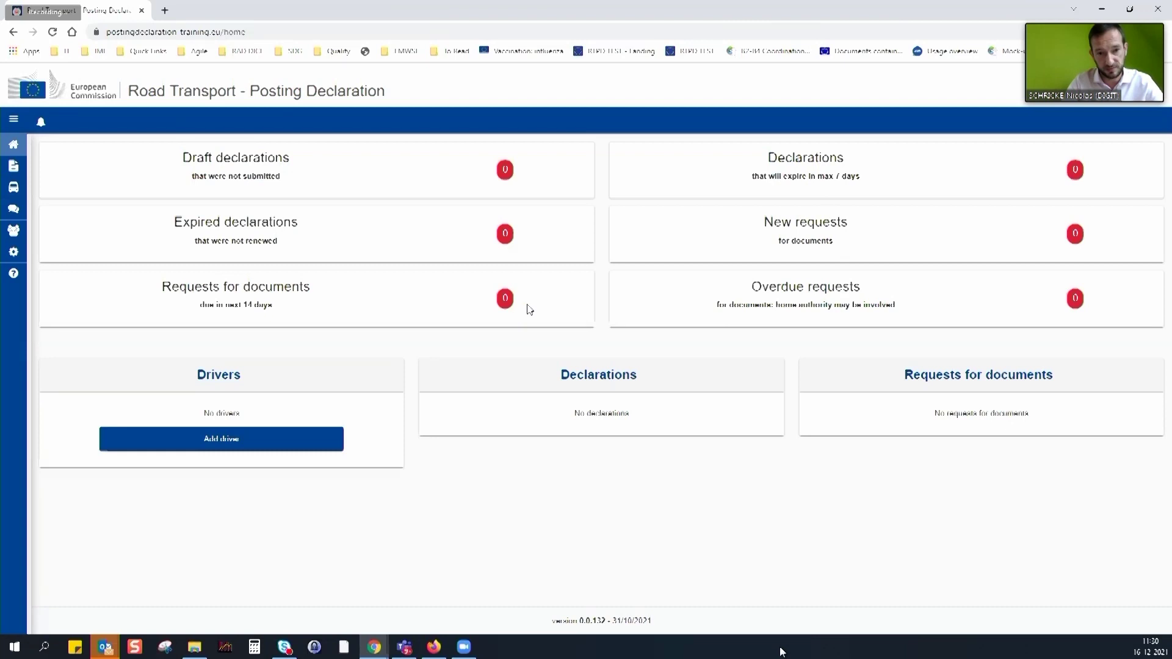
{"action": "left_click_drag", "start_coordinate": [244, 305], "coordinate": [292, 317]}
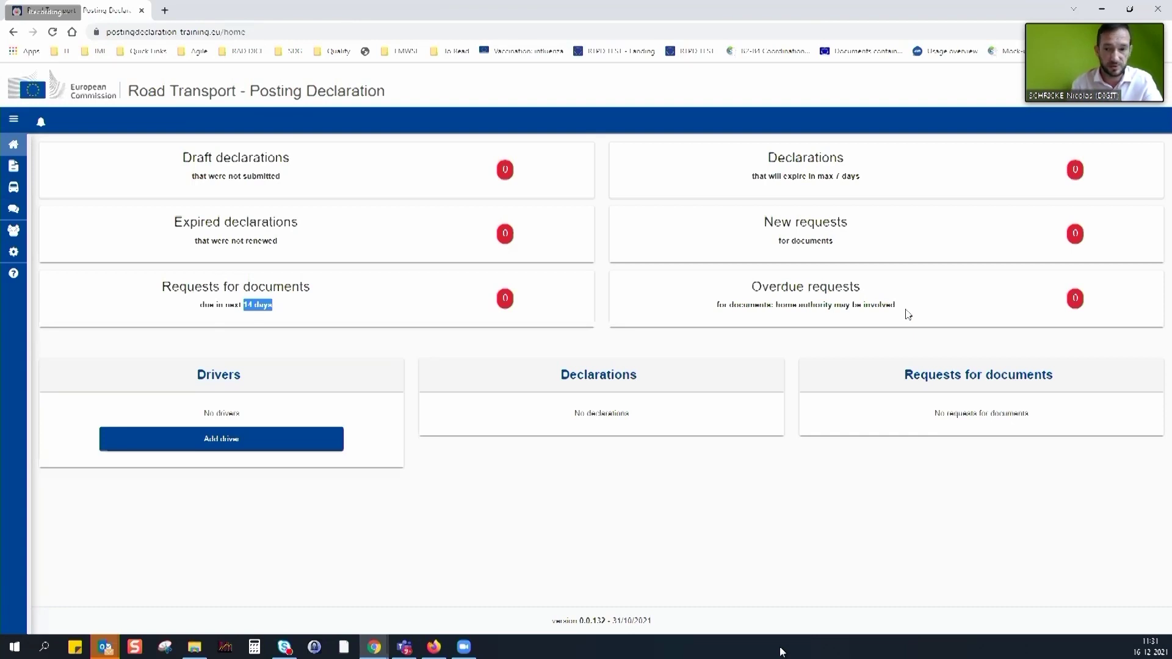
Open the Account details page and switch the company account into edit mode
{"action": "mouse_move", "coordinate": [85, 272]}
{"action": "left_click", "coordinate": [36, 252]}
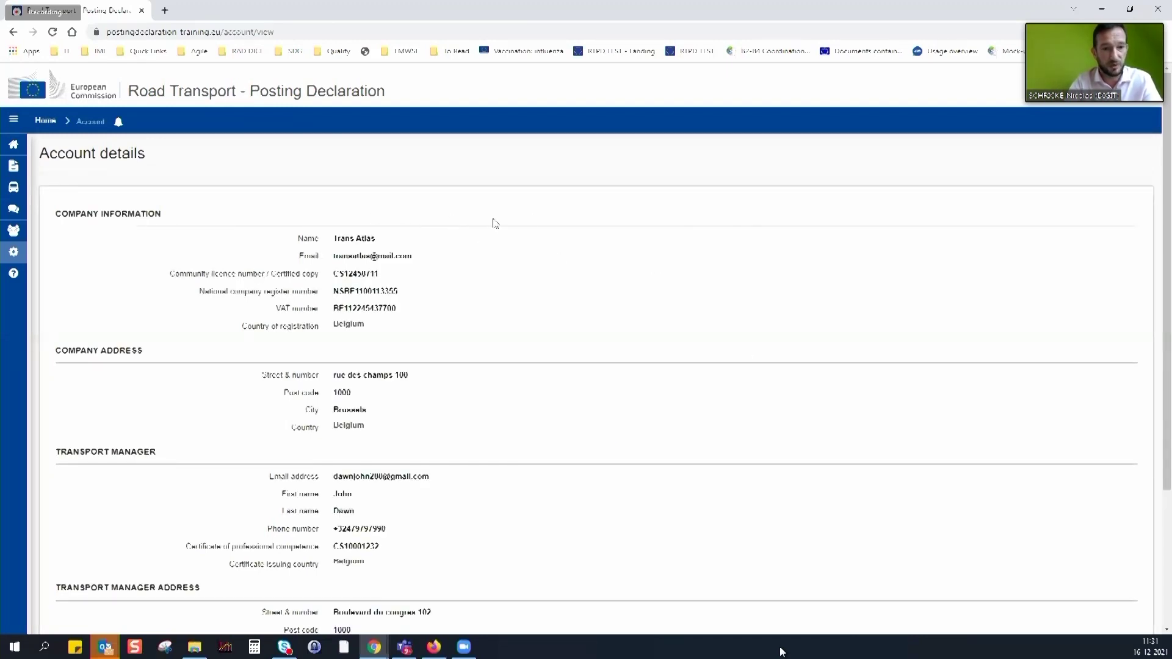
{"action": "scroll", "coordinate": [500, 241], "scroll_direction": "down", "scroll_amount": 3}
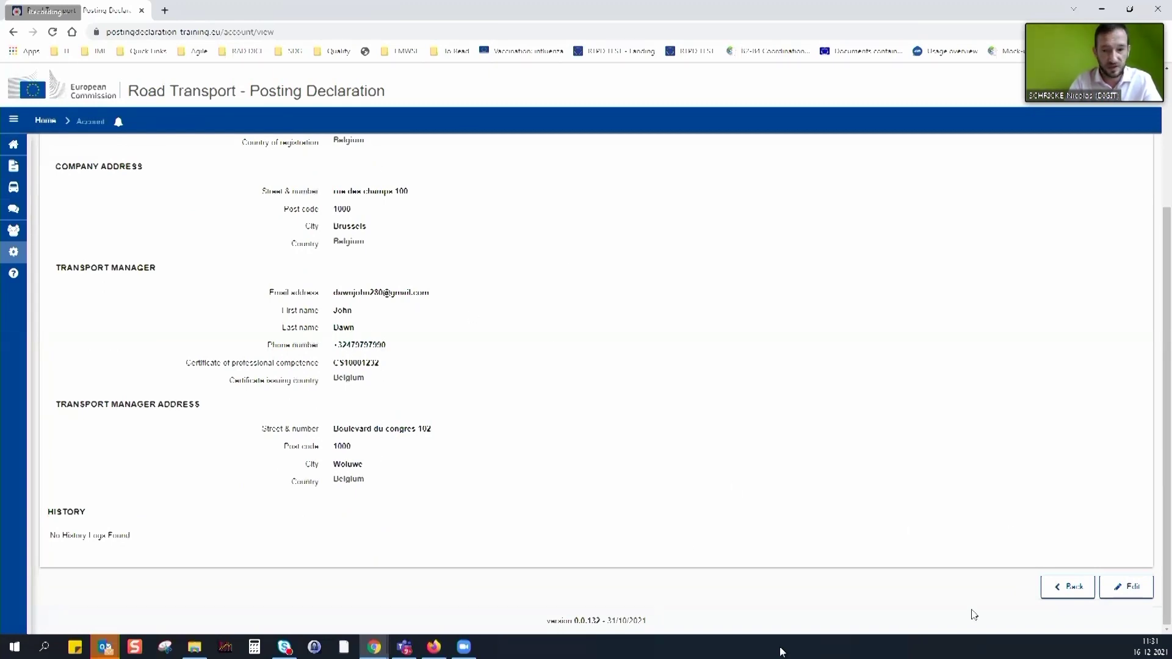
{"action": "left_click", "coordinate": [1129, 593]}
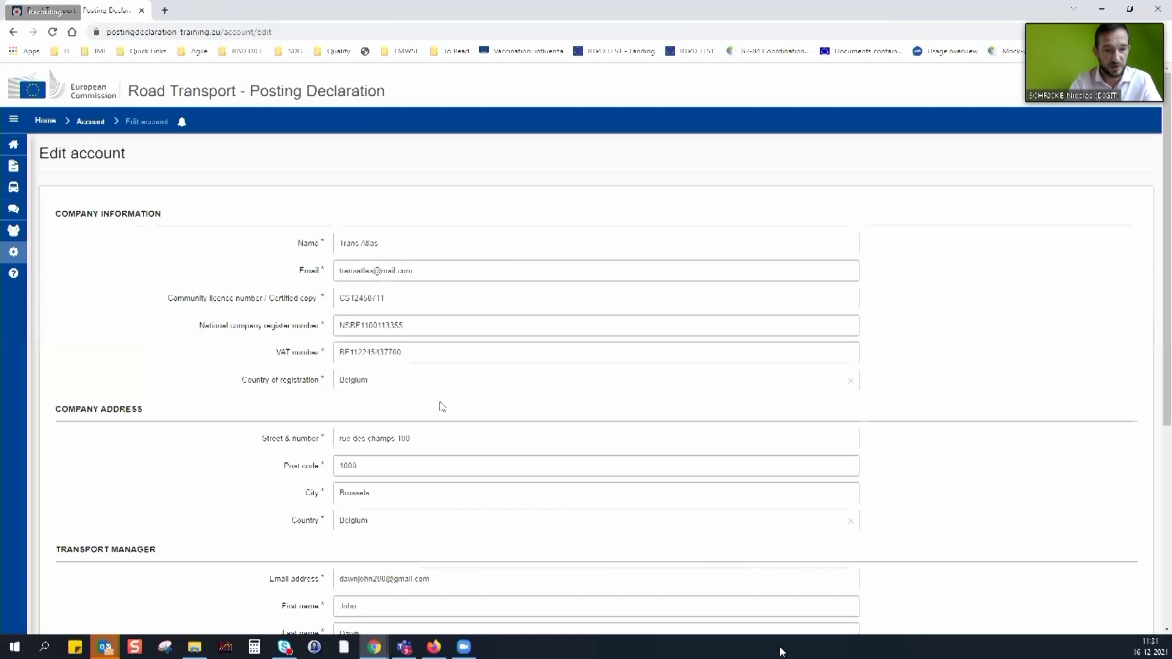
Change the company address to post code 1070 and city Anderlecht, then save
{"action": "scroll", "coordinate": [441, 405], "scroll_direction": "down", "scroll_amount": 1}
{"action": "triple_click", "coordinate": [438, 379]}
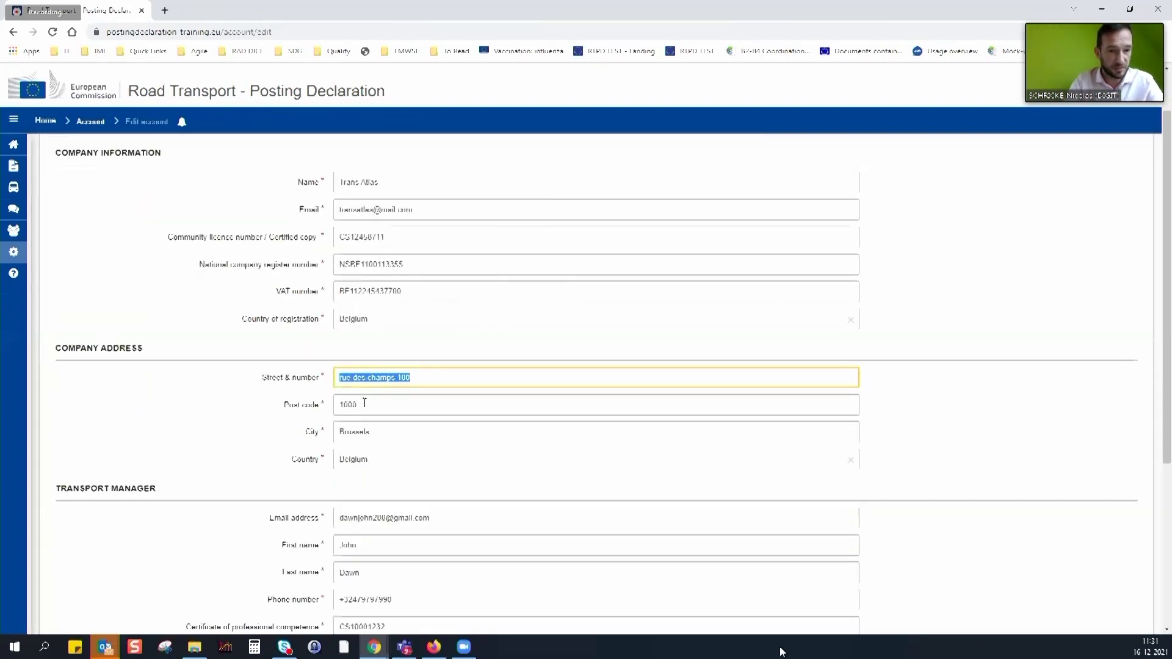
{"action": "left_click_drag", "start_coordinate": [364, 403], "coordinate": [336, 409]}
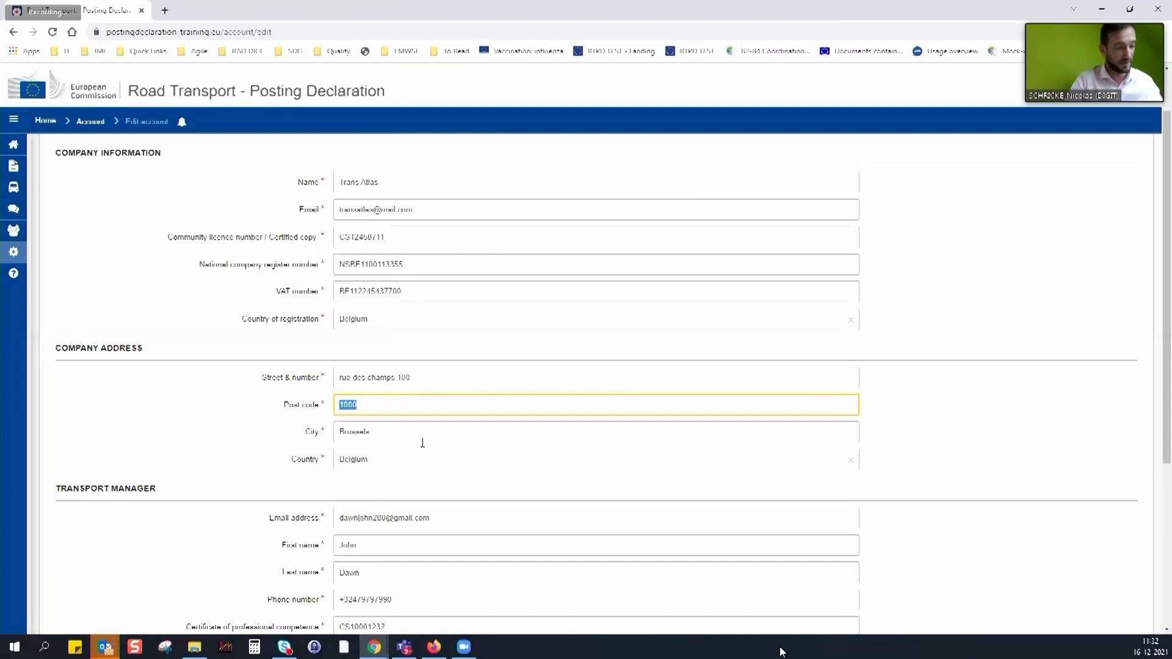
{"action": "type", "text": "10"}
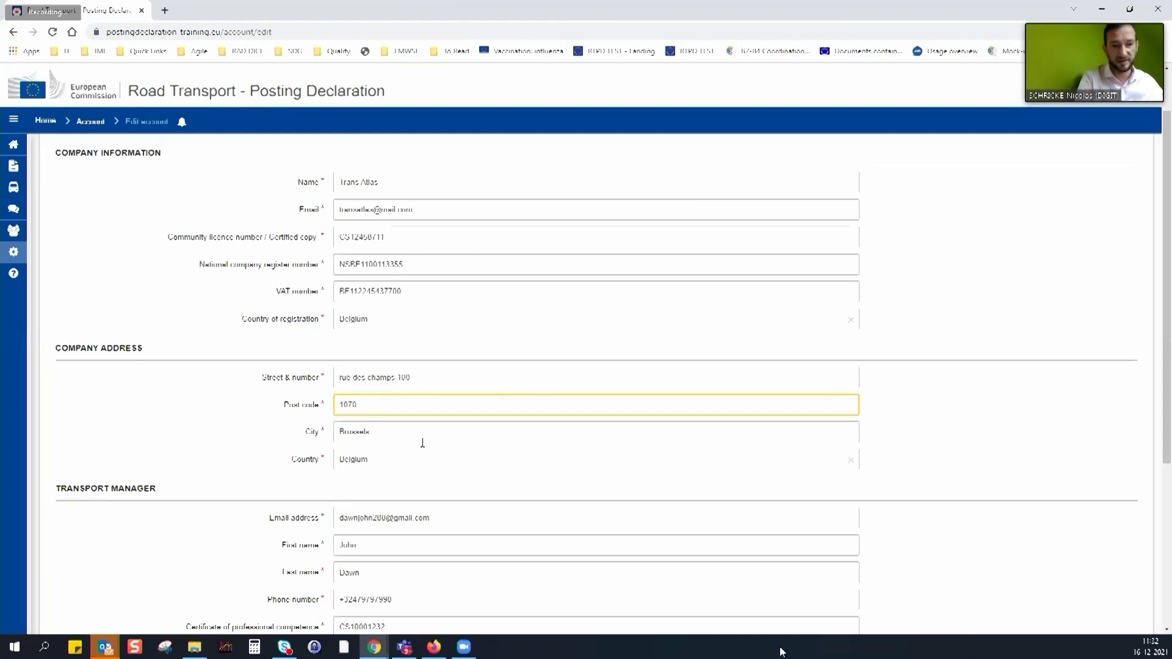
{"action": "key", "text": "Tab"}
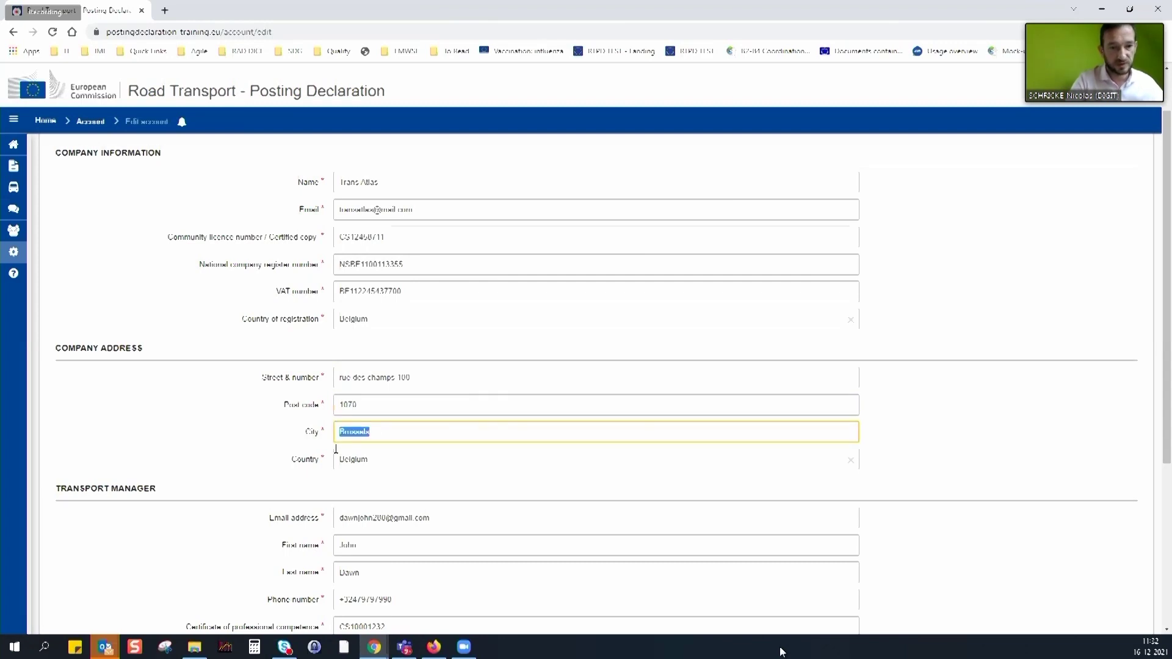
{"action": "type", "text": "Anderlecht"}
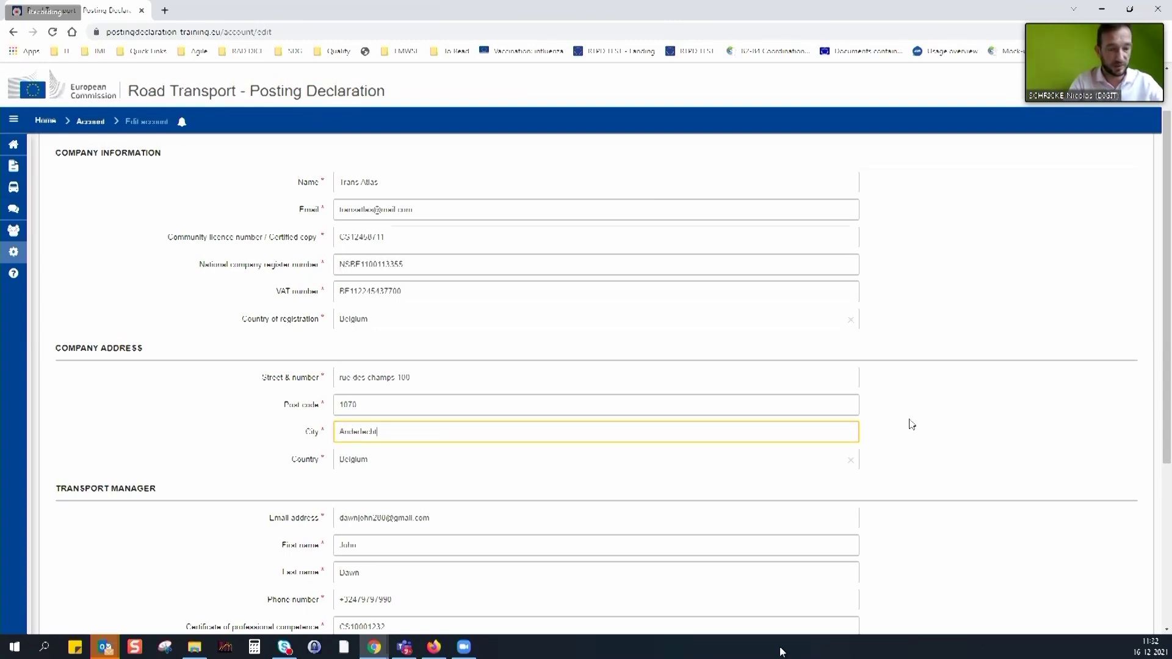
{"action": "left_click", "coordinate": [919, 422]}
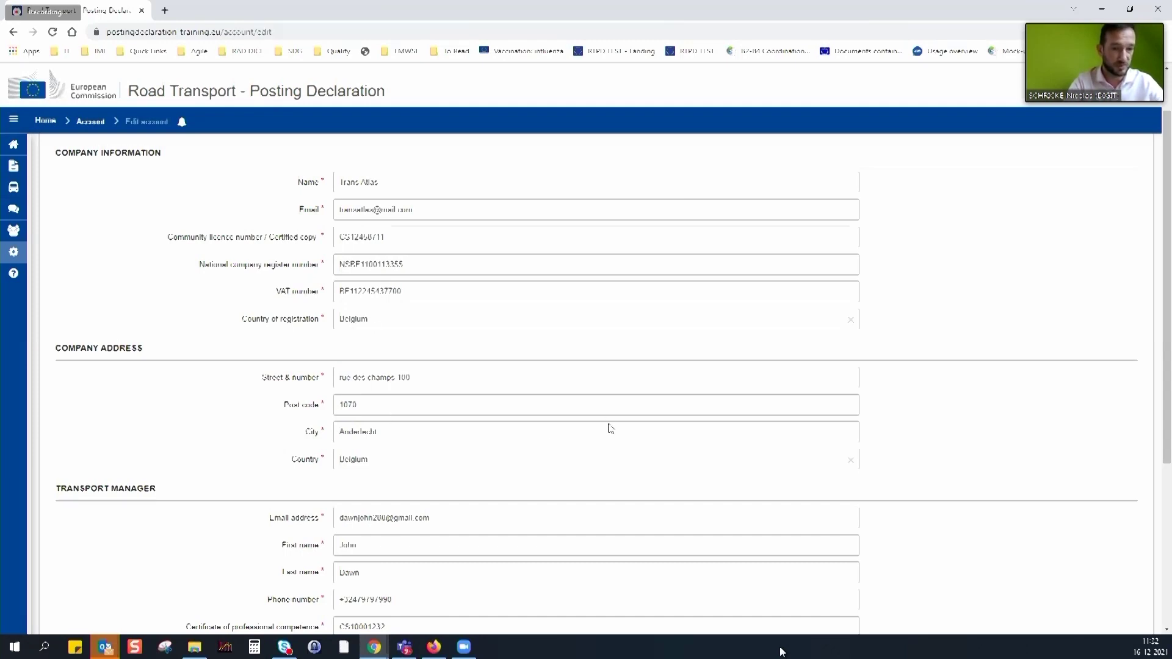
{"action": "scroll", "coordinate": [499, 452], "scroll_direction": "down", "scroll_amount": 4}
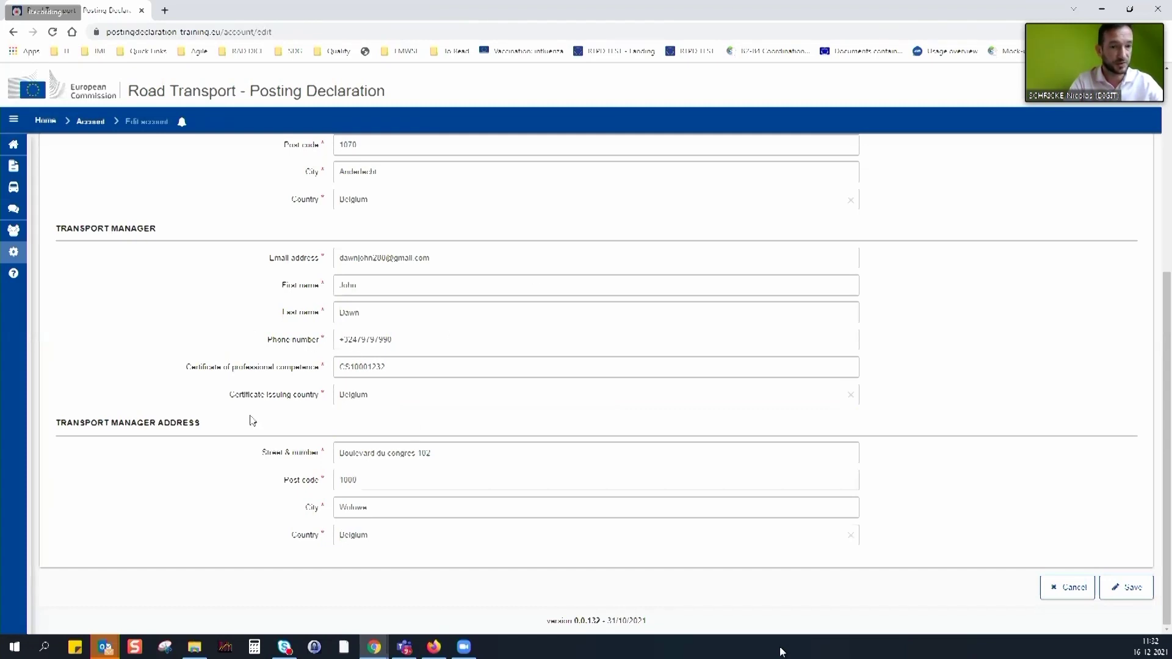
{"action": "left_click", "coordinate": [1130, 595]}
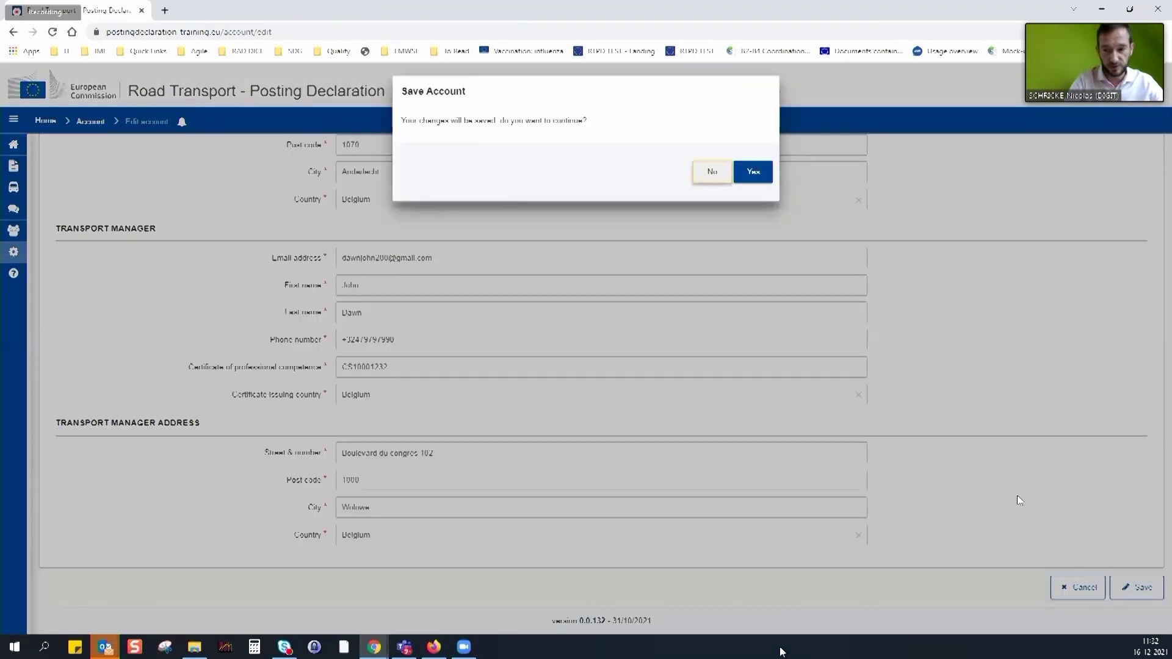
Confirm the save and review the history entry's update date and new post code 1070
{"action": "left_click", "coordinate": [753, 384]}
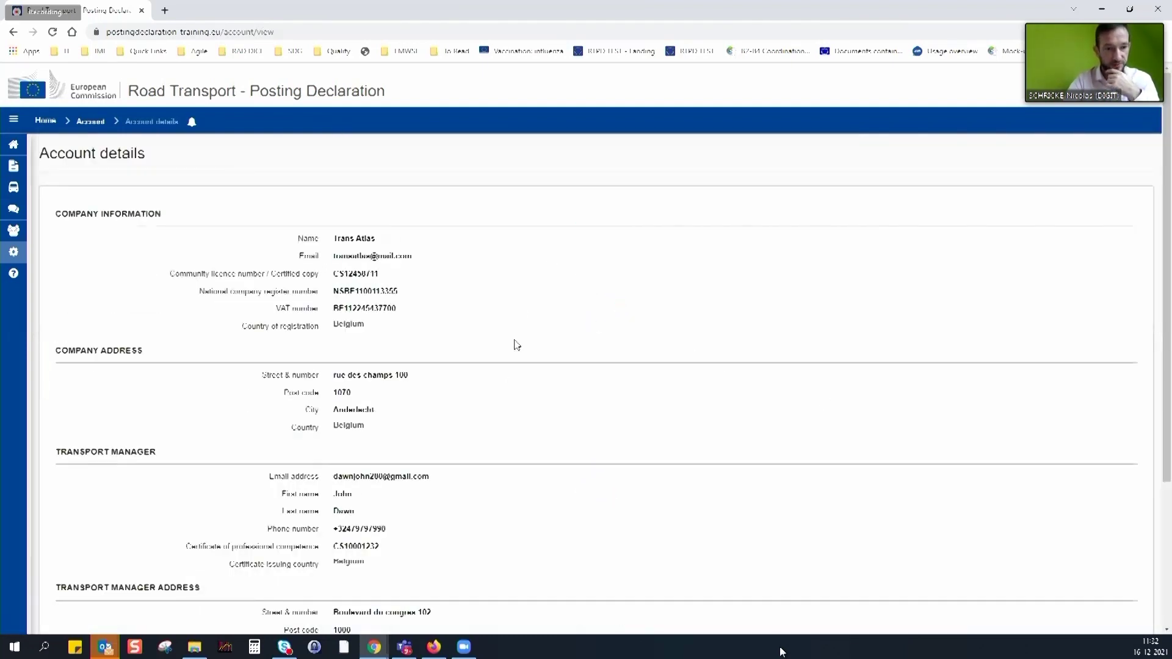
{"action": "scroll", "coordinate": [515, 342], "scroll_direction": "down", "scroll_amount": 5}
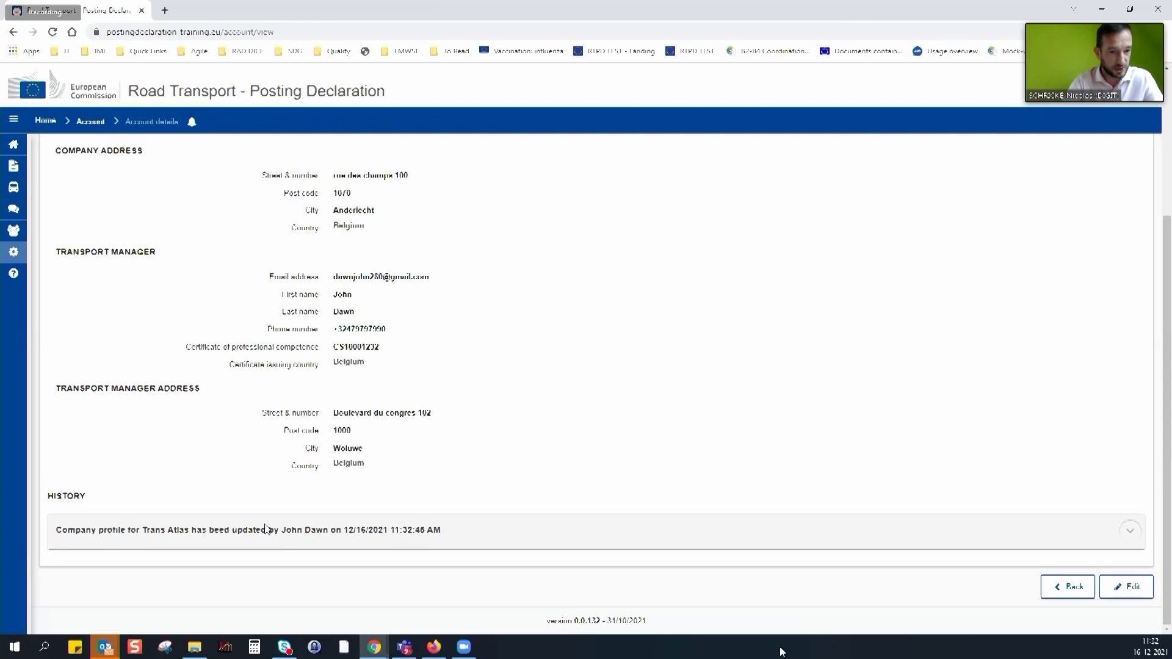
{"action": "left_click_drag", "start_coordinate": [344, 532], "coordinate": [442, 531]}
{"action": "scroll", "coordinate": [958, 449], "scroll_direction": "down", "scroll_amount": 2}
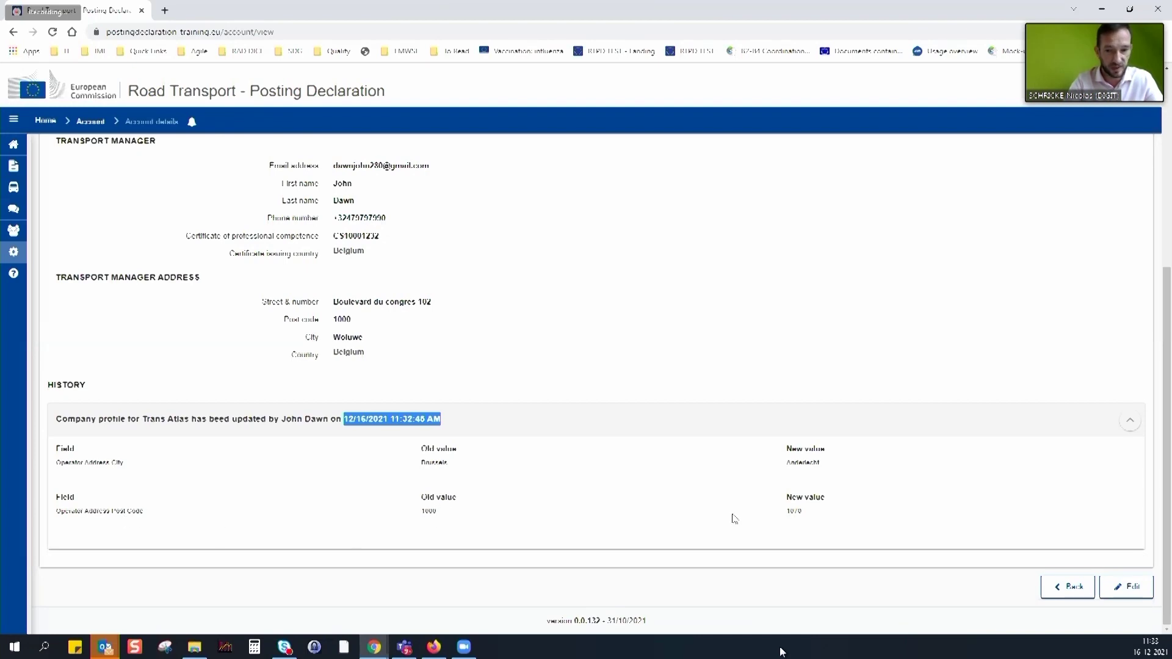
{"action": "left_click_drag", "start_coordinate": [804, 518], "coordinate": [780, 513]}
{"action": "left_click", "coordinate": [759, 523]}
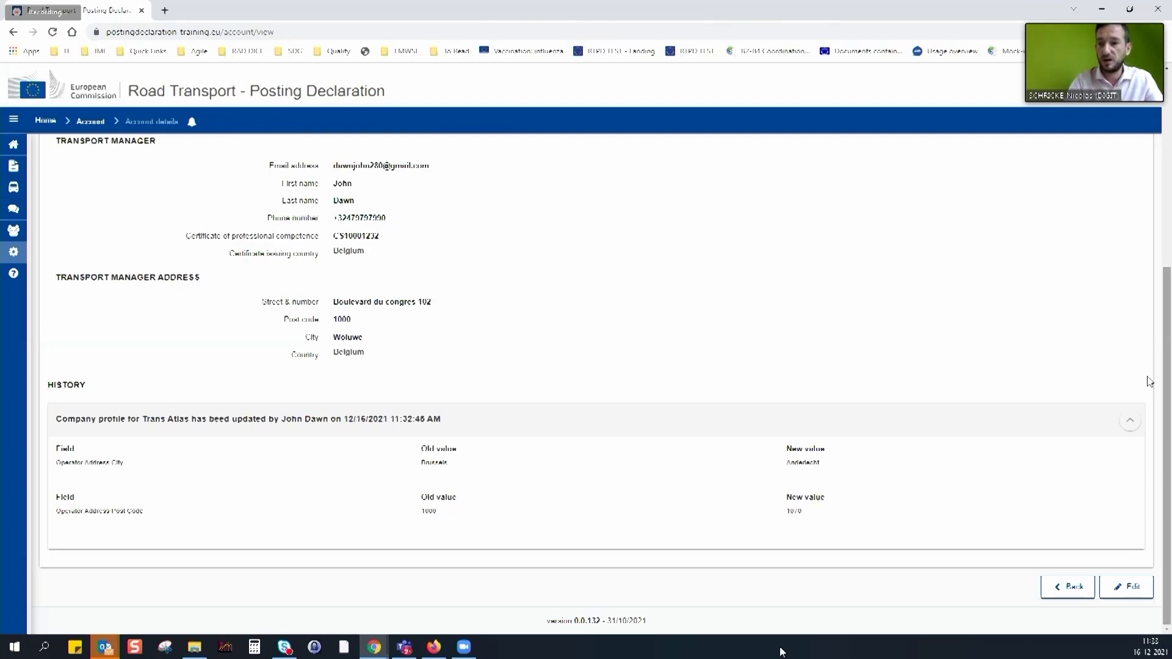
Collapse the history entry, glance at notifications, and go to the Help page
{"action": "left_click", "coordinate": [1130, 420]}
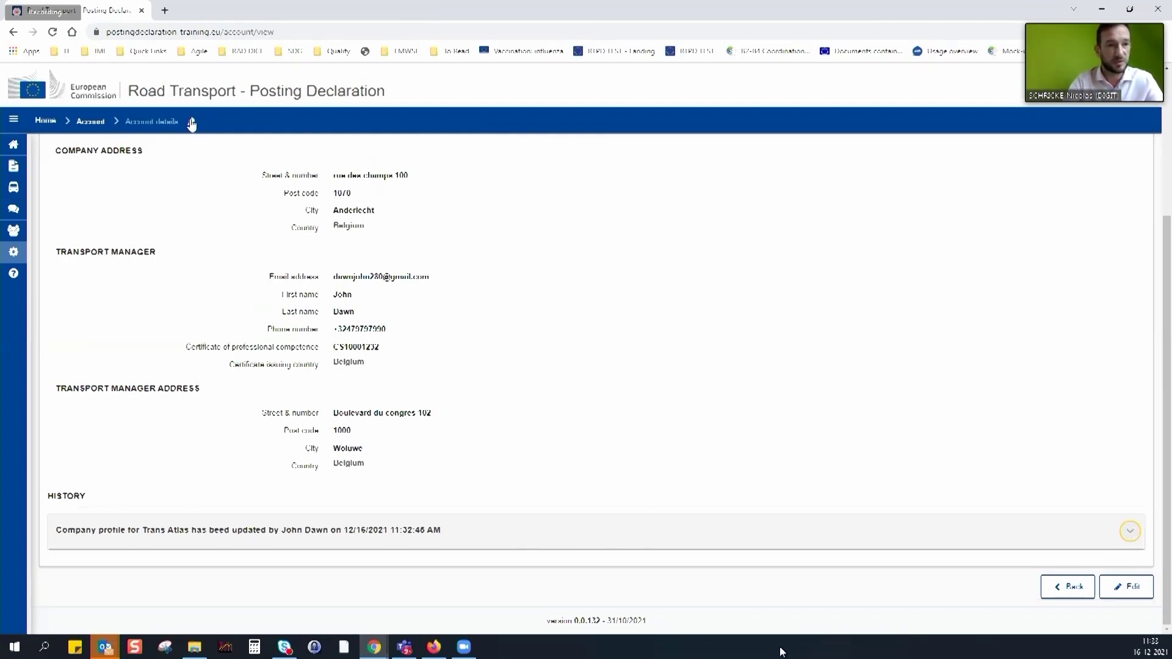
{"action": "left_click", "coordinate": [192, 123]}
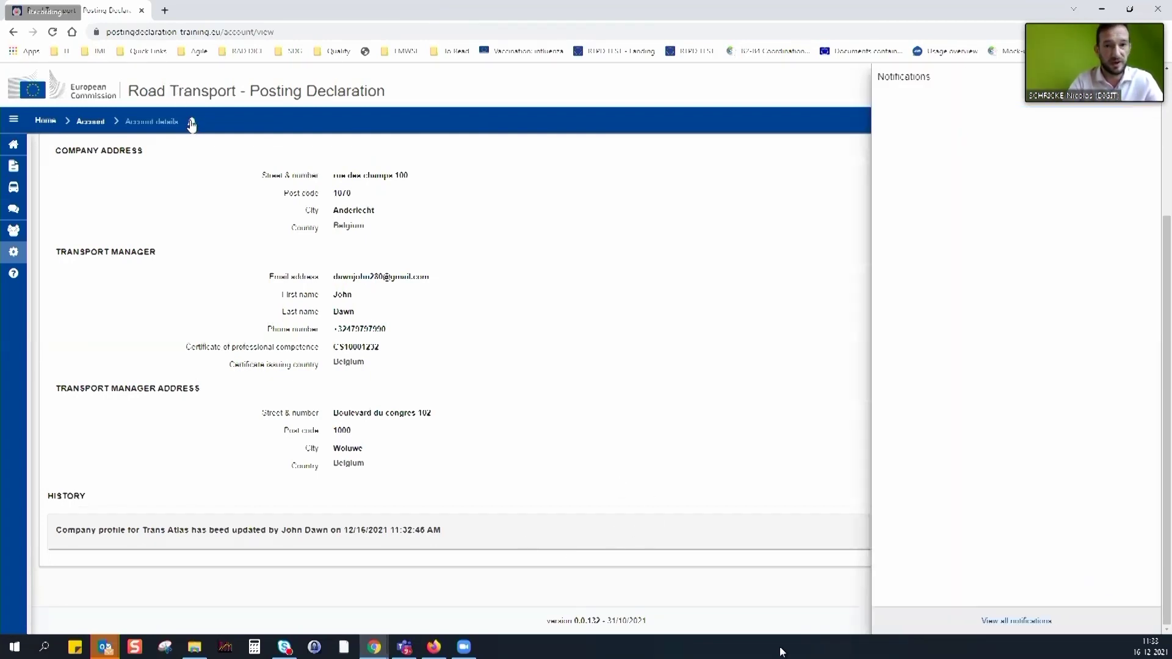
{"action": "left_click", "coordinate": [746, 379]}
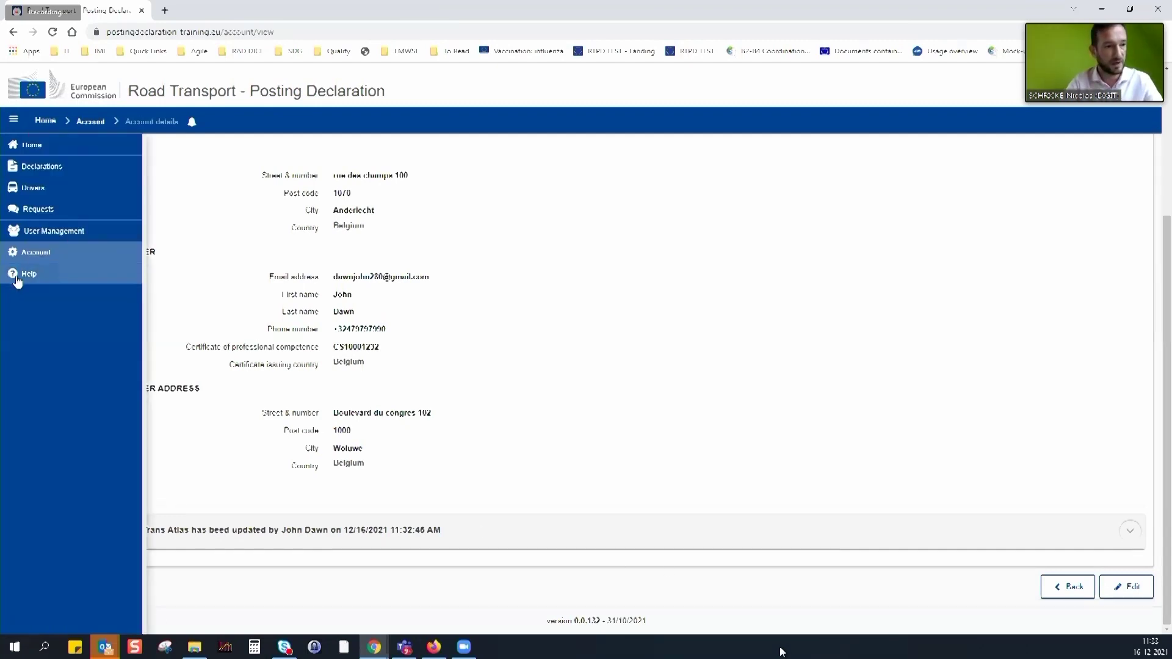
{"action": "left_click", "coordinate": [30, 274]}
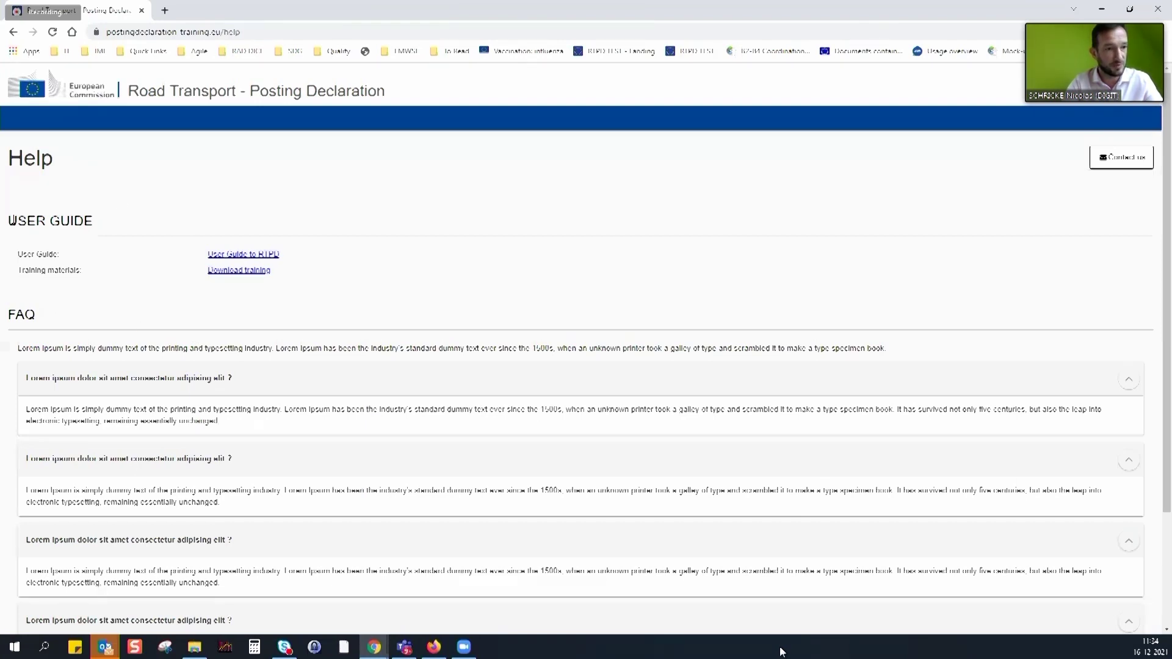
Collapse all four FAQ answers, then expand and highlight only the second answer
{"action": "left_click_drag", "start_coordinate": [9, 220], "coordinate": [116, 218]}
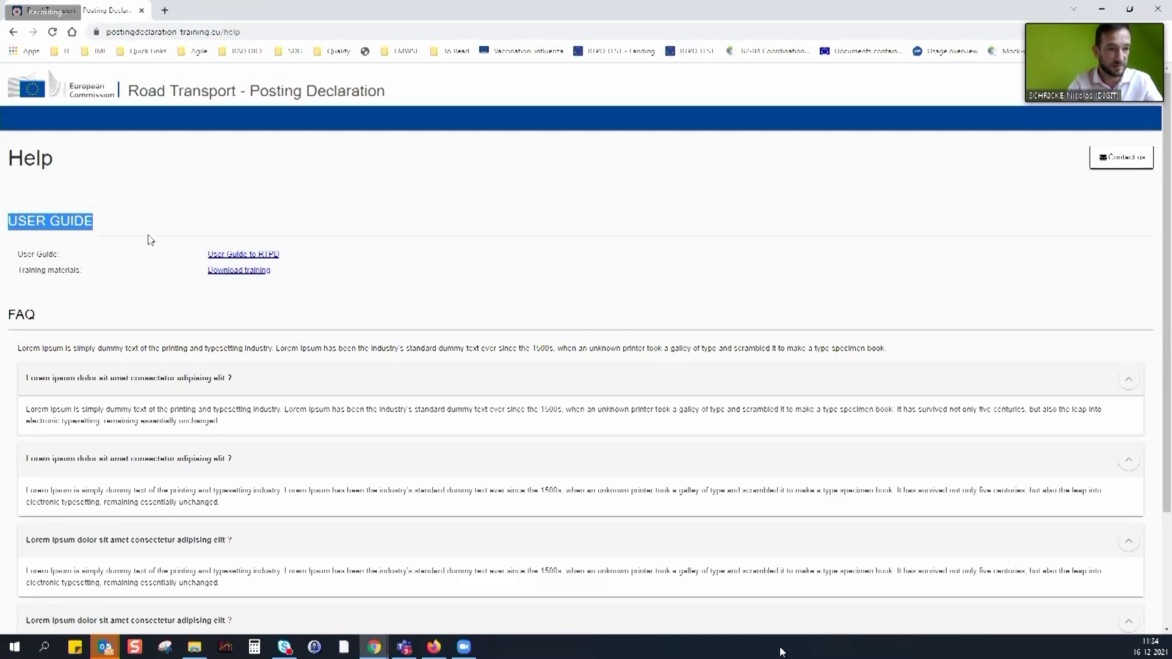
{"action": "scroll", "coordinate": [142, 266], "scroll_direction": "down", "scroll_amount": 3}
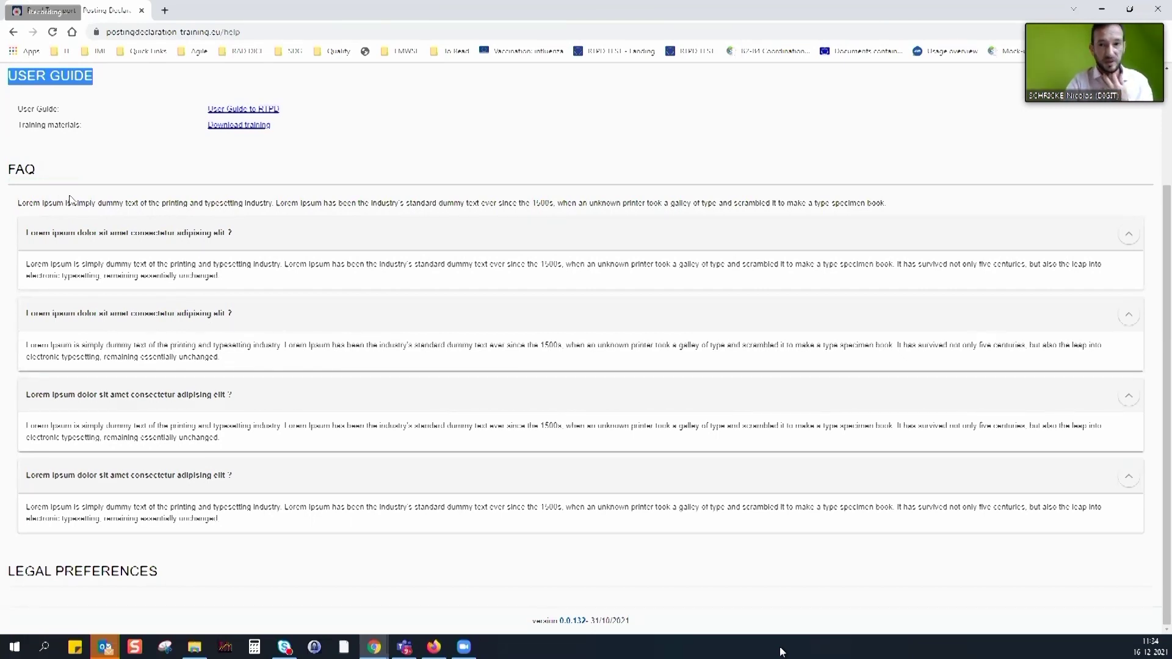
{"action": "left_click", "coordinate": [1129, 235]}
{"action": "left_click", "coordinate": [1128, 313]}
{"action": "left_click", "coordinate": [1132, 400]}
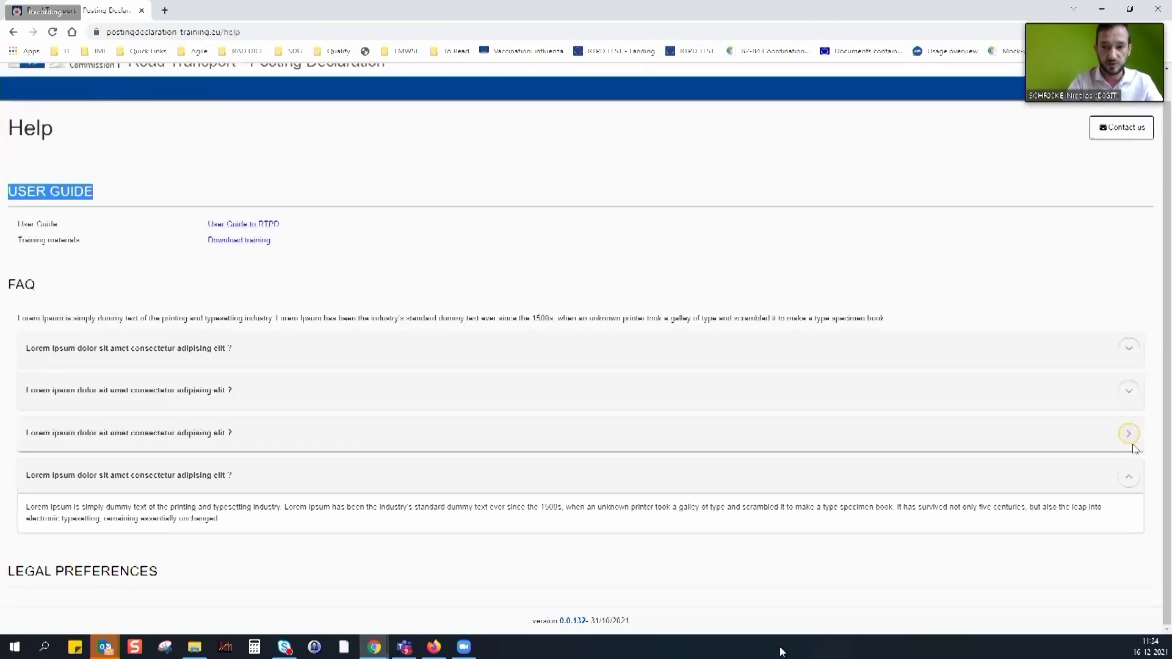
{"action": "left_click", "coordinate": [1129, 476]}
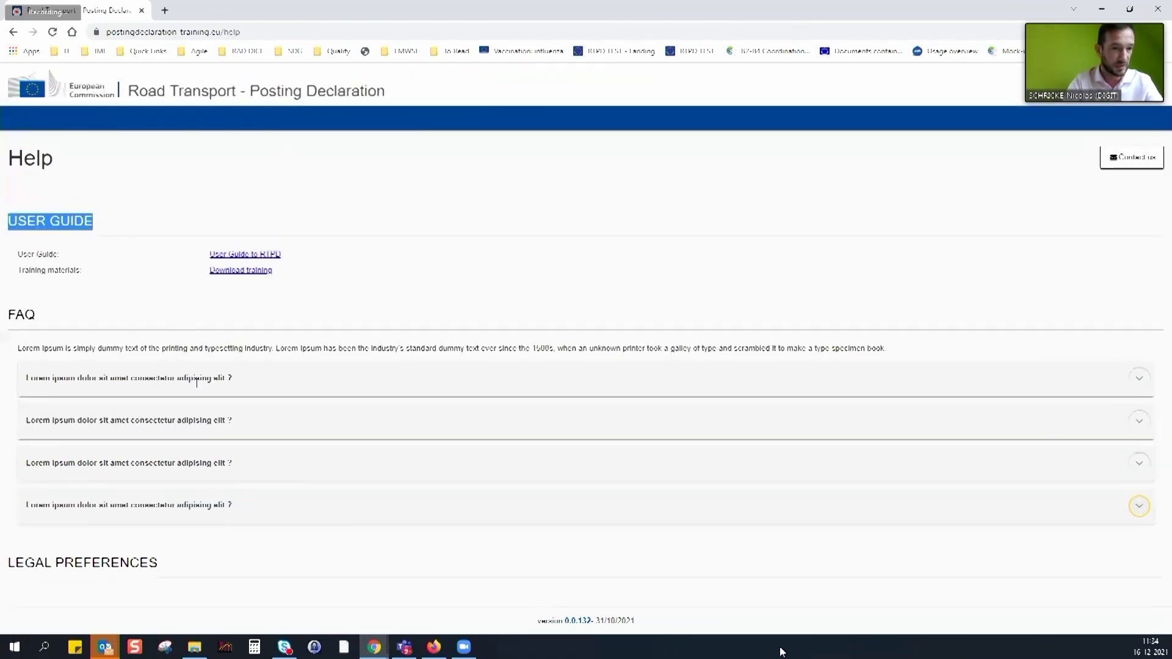
{"action": "left_click", "coordinate": [241, 420]}
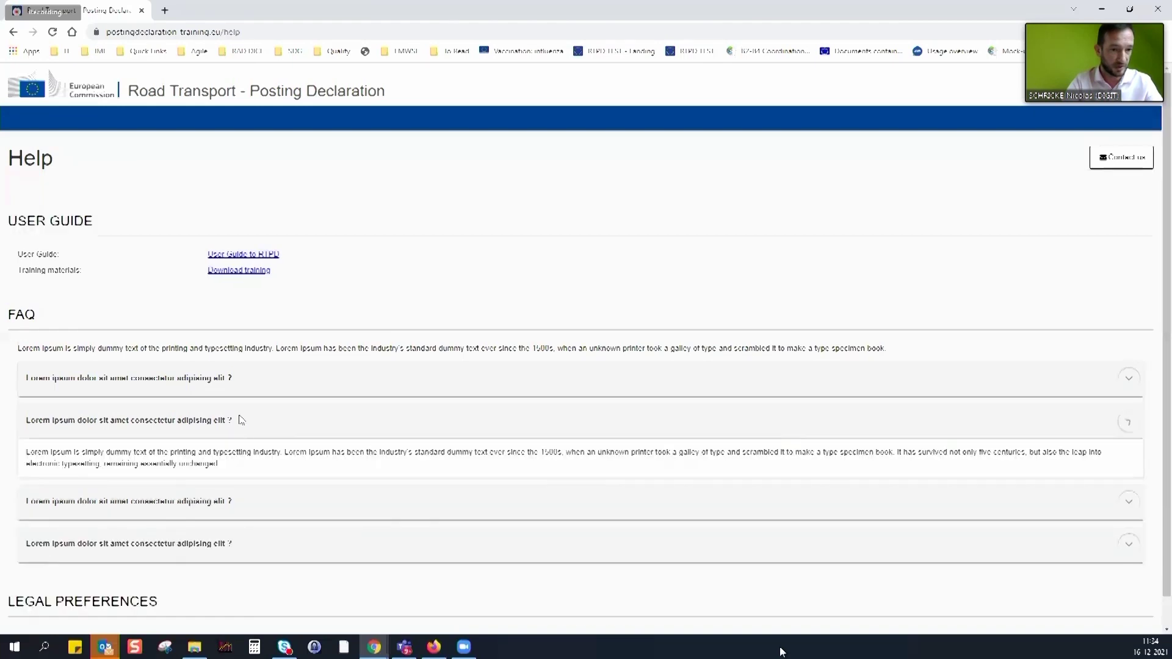
{"action": "left_click_drag", "start_coordinate": [30, 449], "coordinate": [234, 476]}
{"action": "scroll", "coordinate": [319, 438], "scroll_direction": "down", "scroll_amount": 1}
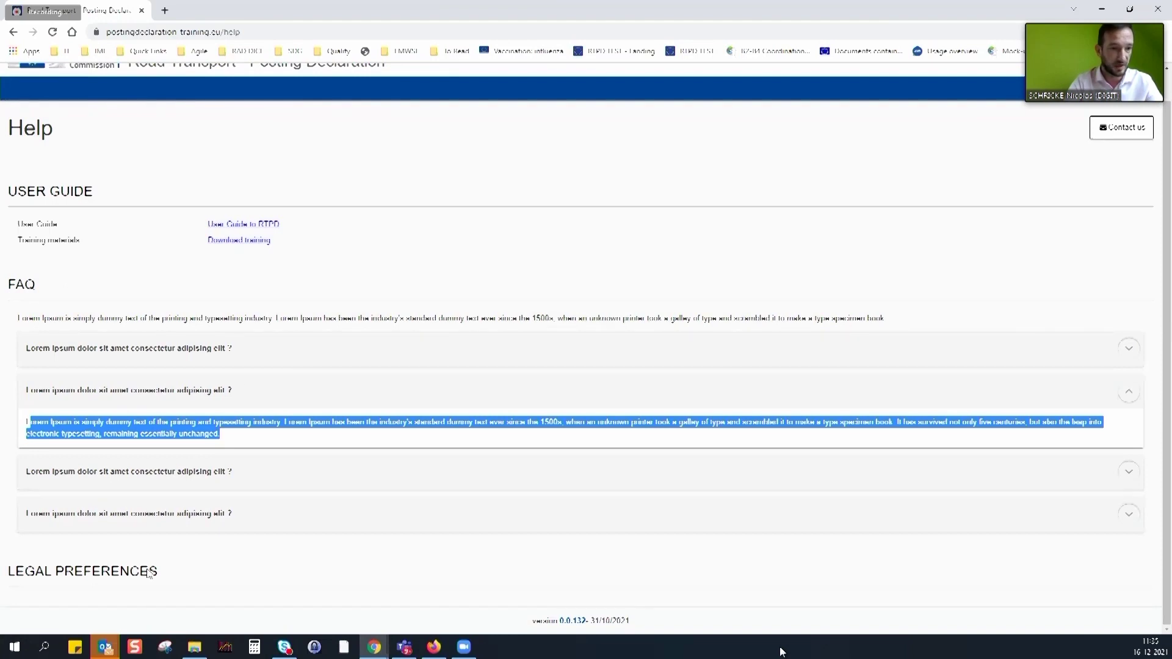
Return to the Trans Atlas company account, view notifications, and go to User management
{"action": "left_click", "coordinate": [15, 32]}
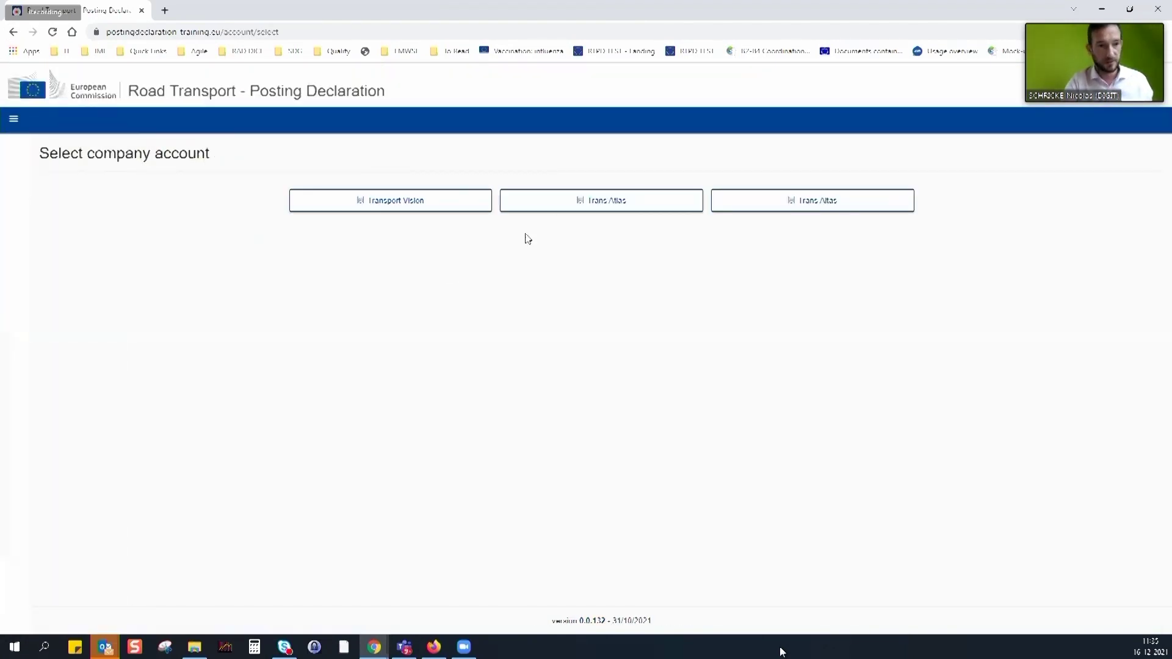
{"action": "left_click", "coordinate": [588, 200]}
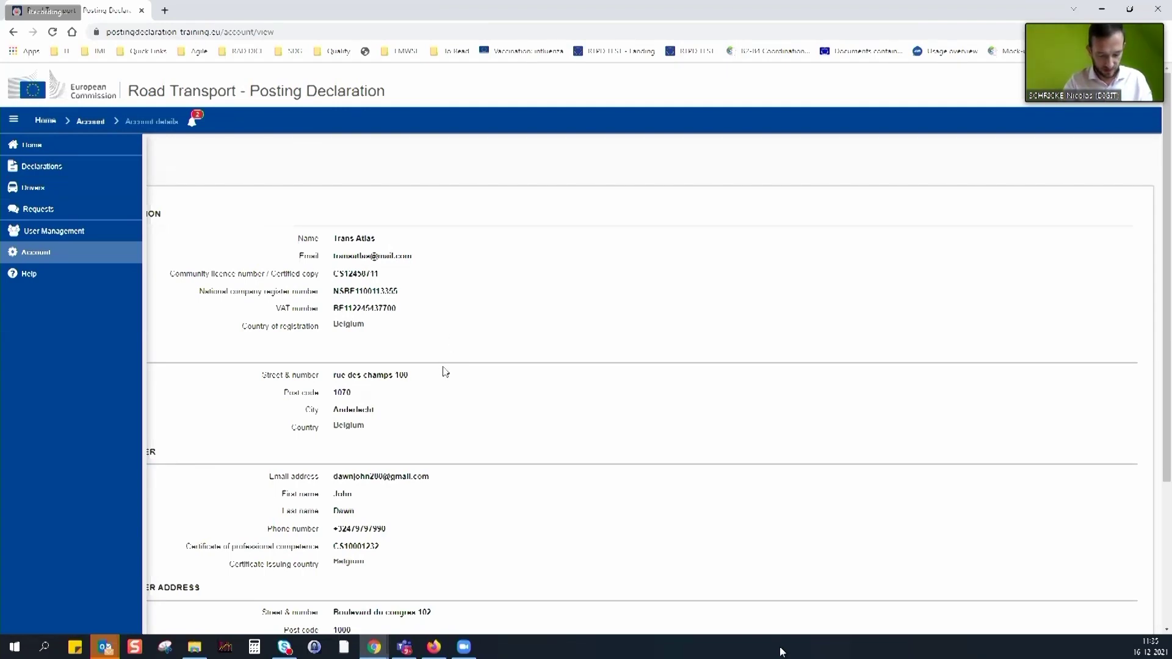
{"action": "left_click", "coordinate": [192, 121]}
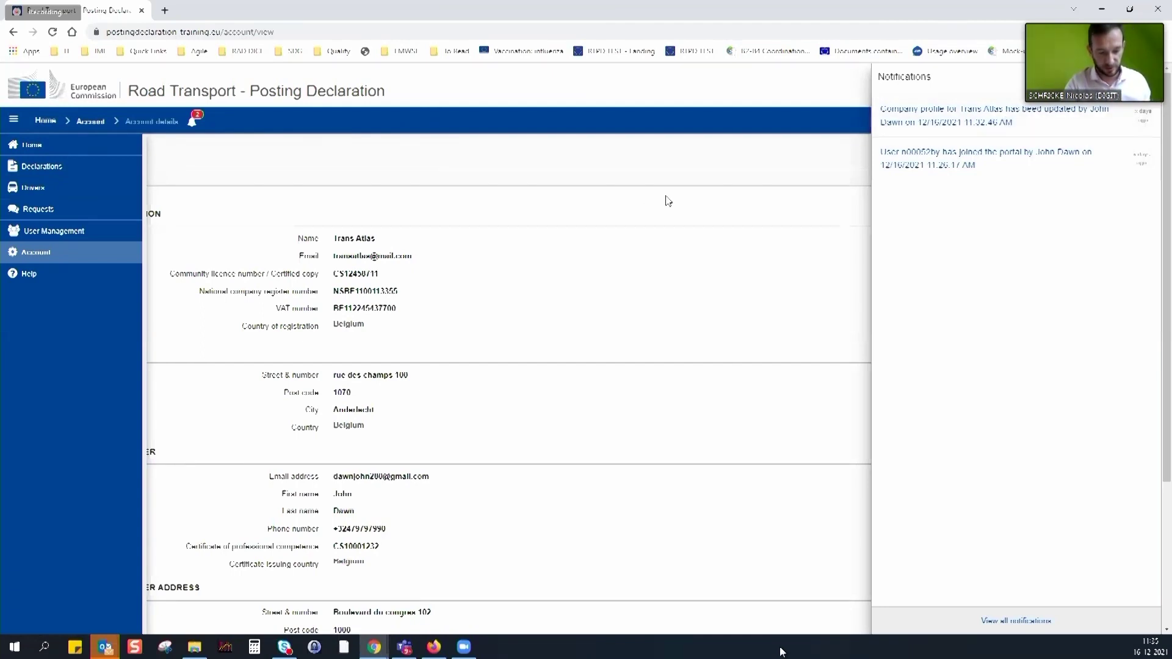
{"action": "left_click", "coordinate": [56, 231]}
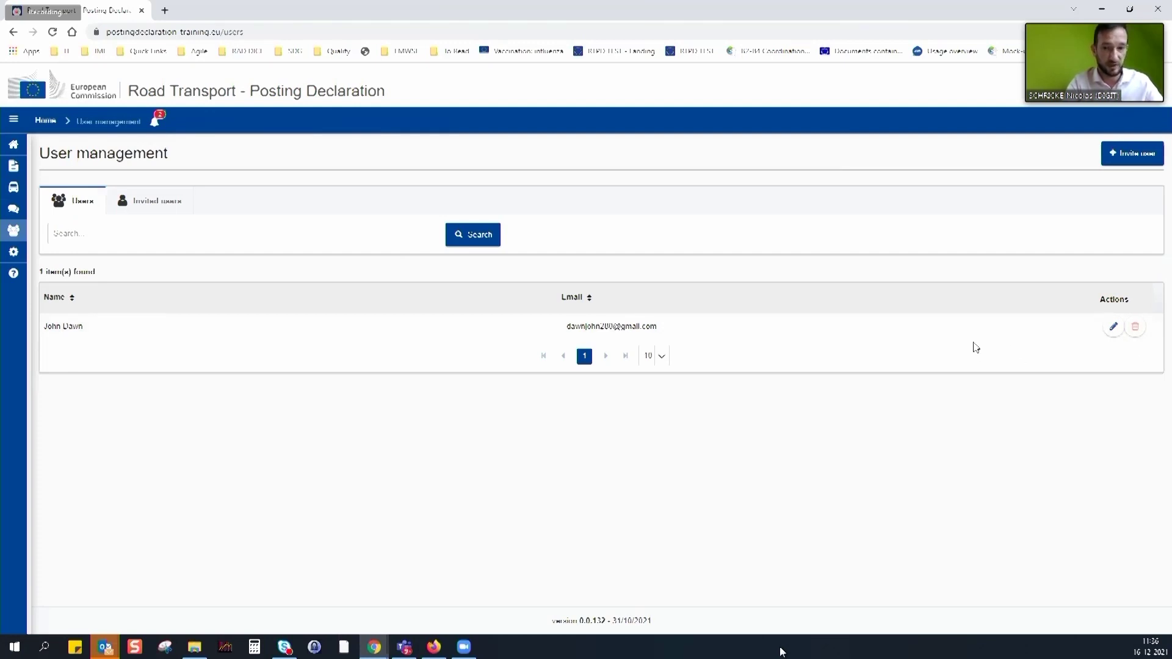
Invite a new user by e-mail with English as message language and confirm sending
{"action": "left_click", "coordinate": [162, 204]}
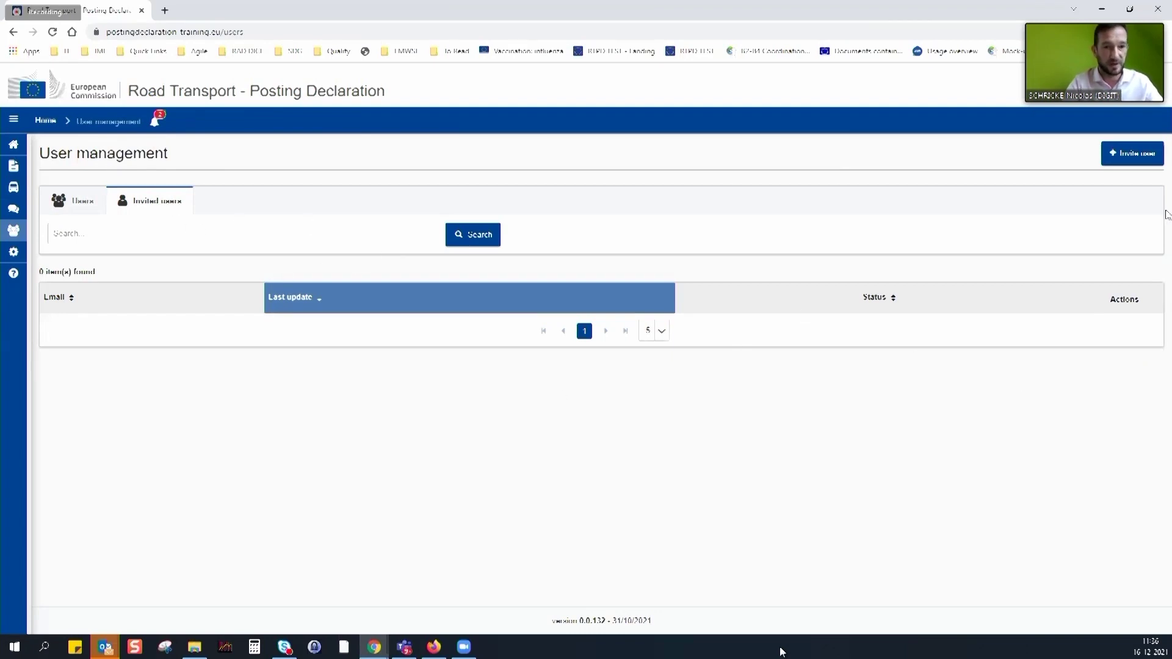
{"action": "left_click", "coordinate": [1136, 157]}
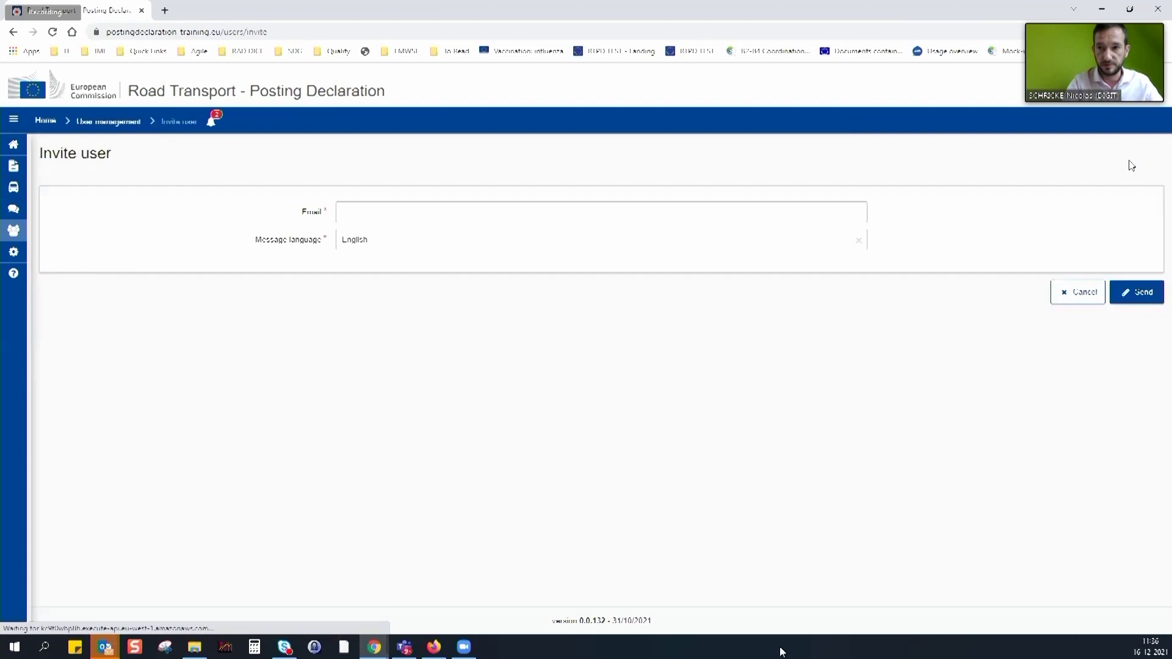
{"action": "left_click", "coordinate": [415, 213]}
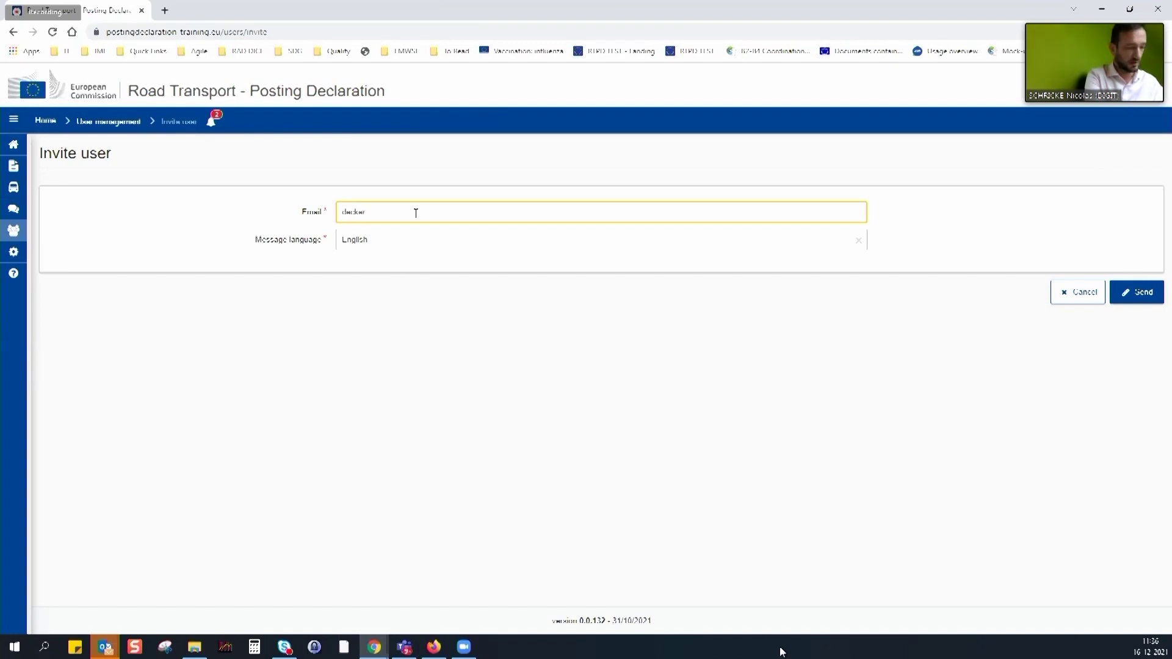
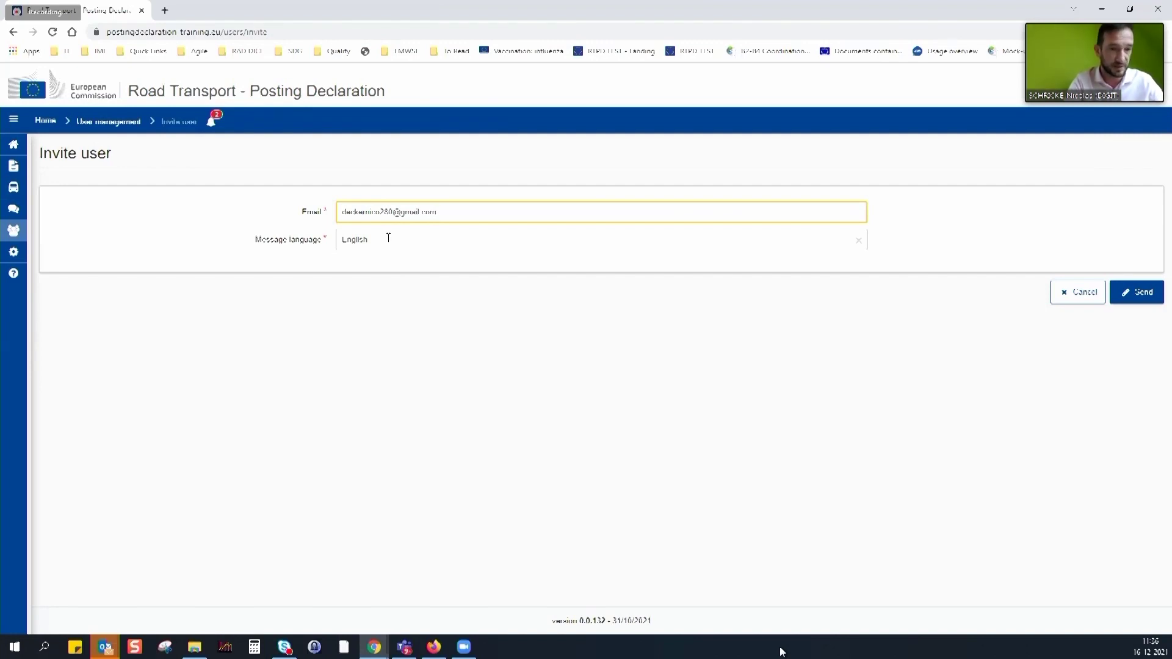
{"action": "left_click", "coordinate": [388, 237]}
{"action": "scroll", "coordinate": [421, 336], "scroll_direction": "down", "scroll_amount": 2}
{"action": "scroll", "coordinate": [426, 358], "scroll_direction": "up", "scroll_amount": 4}
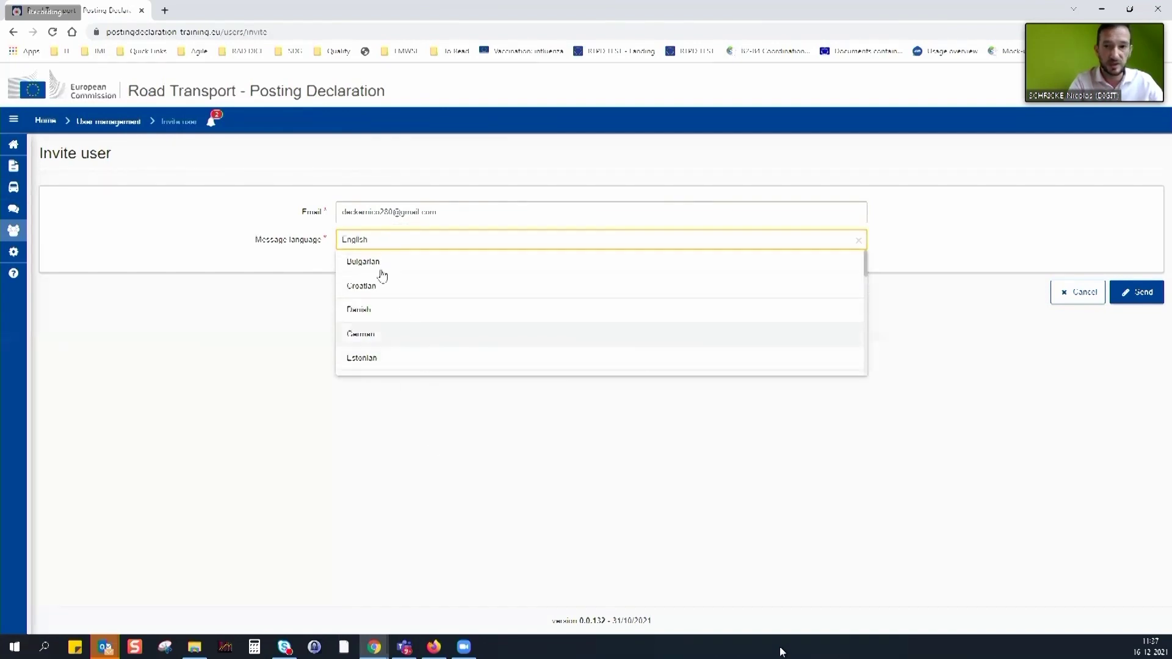
{"action": "left_click", "coordinate": [388, 240]}
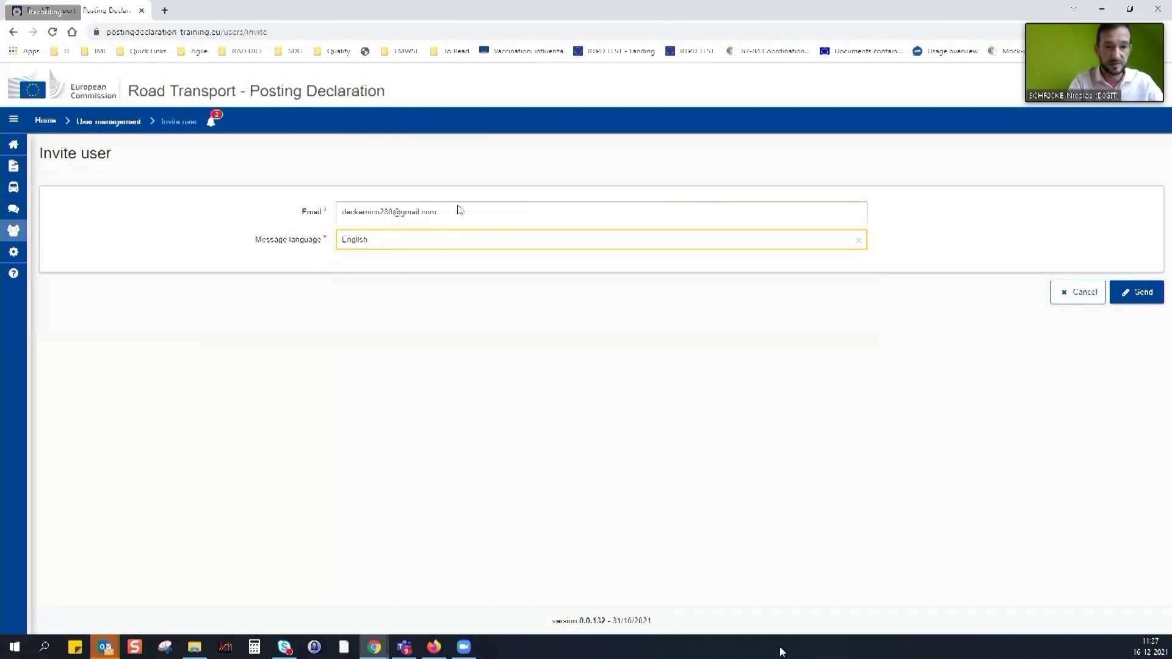
{"action": "left_click", "coordinate": [1129, 293]}
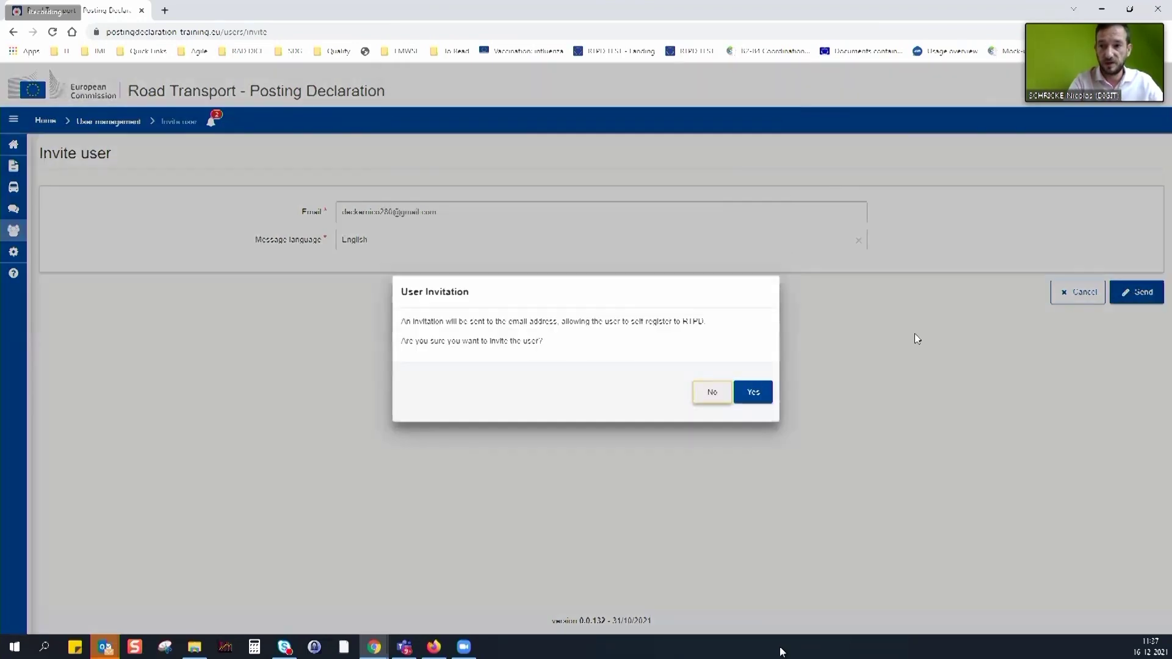
{"action": "left_click", "coordinate": [754, 396]}
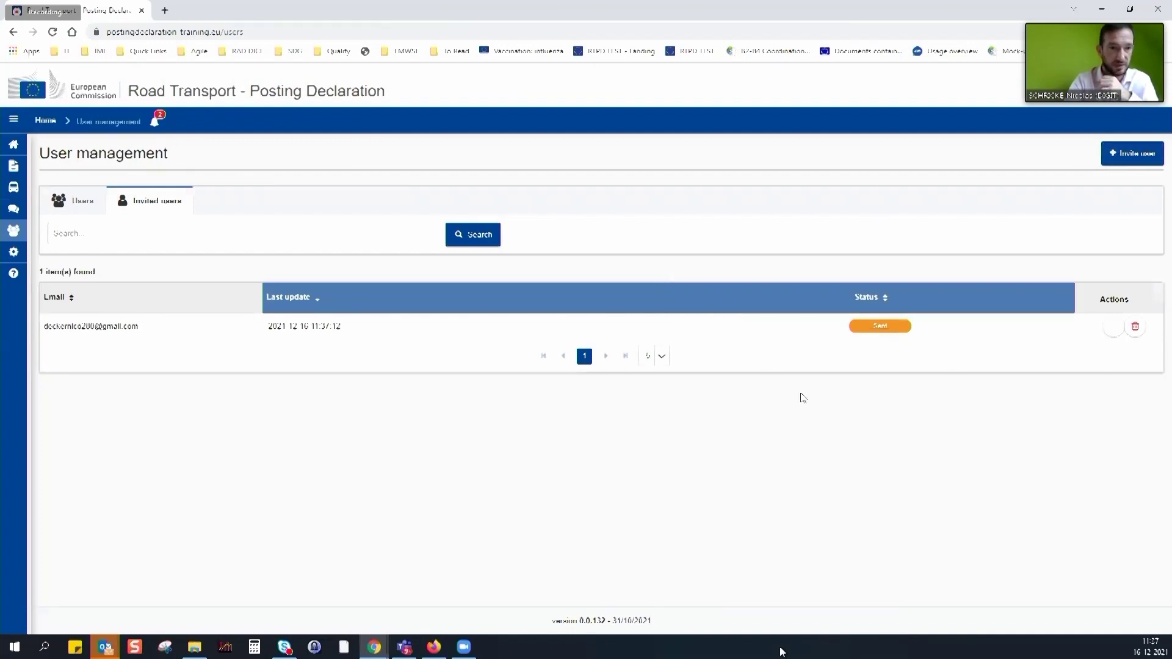
Send a second invitation to another invitee's e-mail address and confirm it
{"action": "left_click", "coordinate": [1131, 153]}
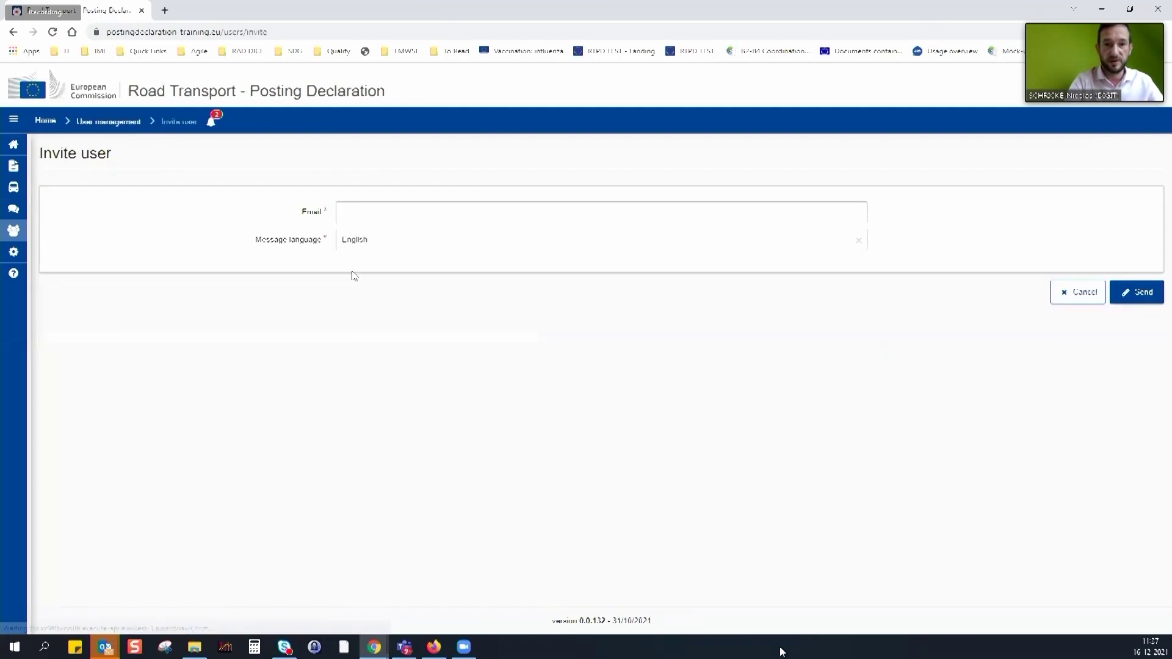
{"action": "left_click", "coordinate": [388, 208]}
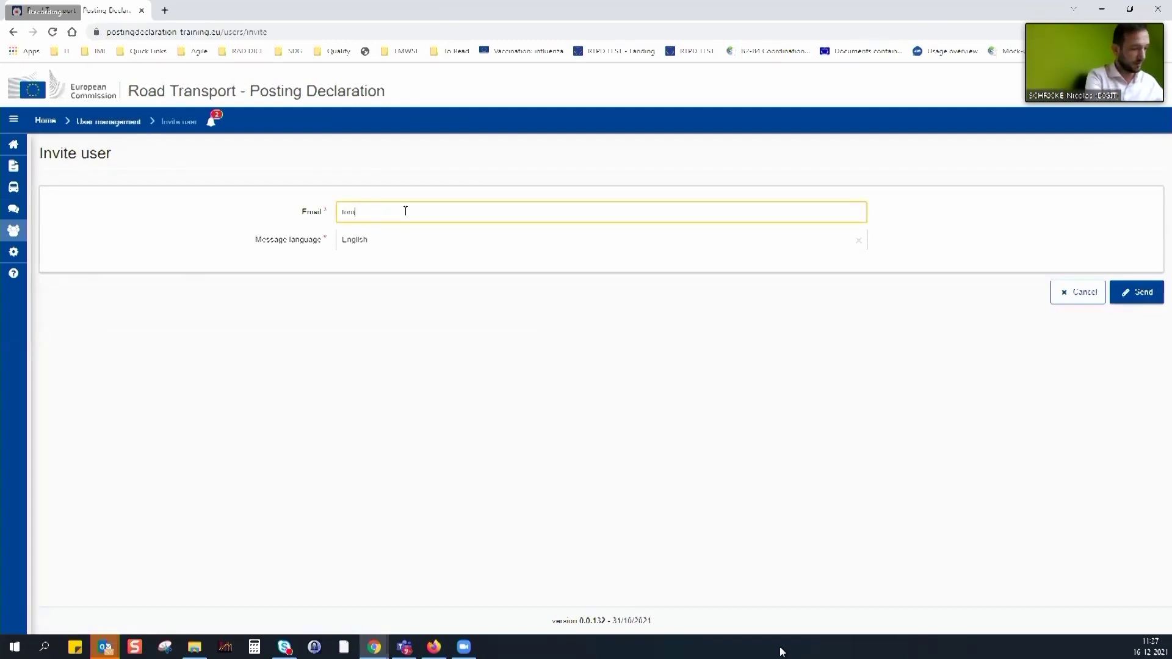
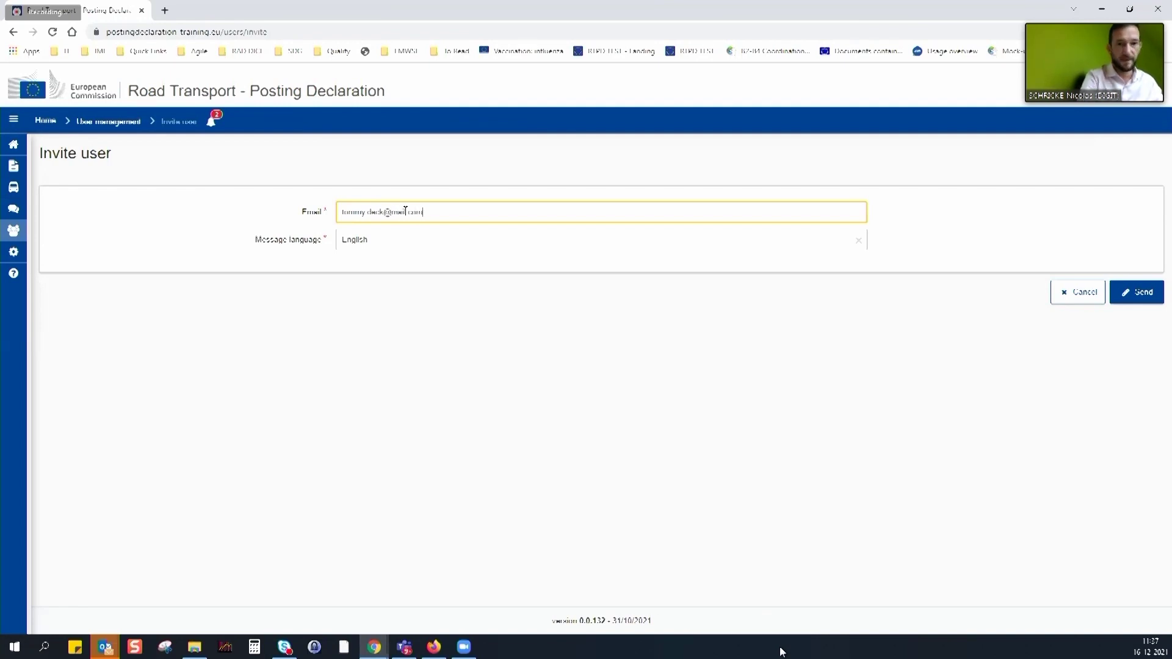
{"action": "left_click", "coordinate": [1129, 296]}
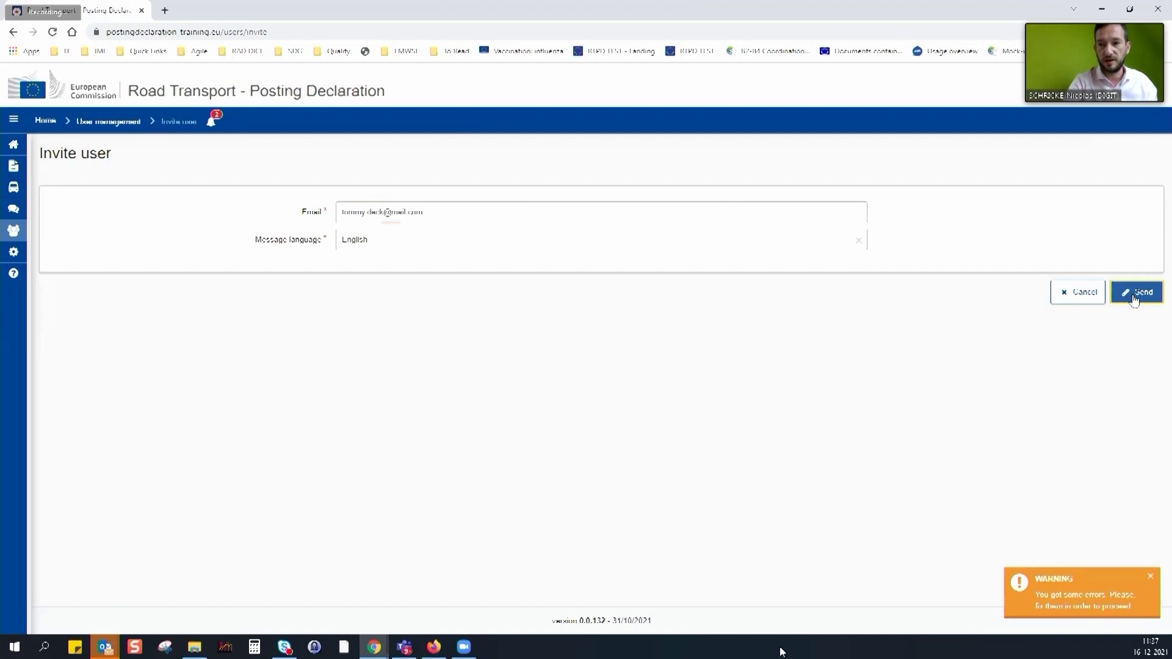
{"action": "left_click", "coordinate": [1140, 297]}
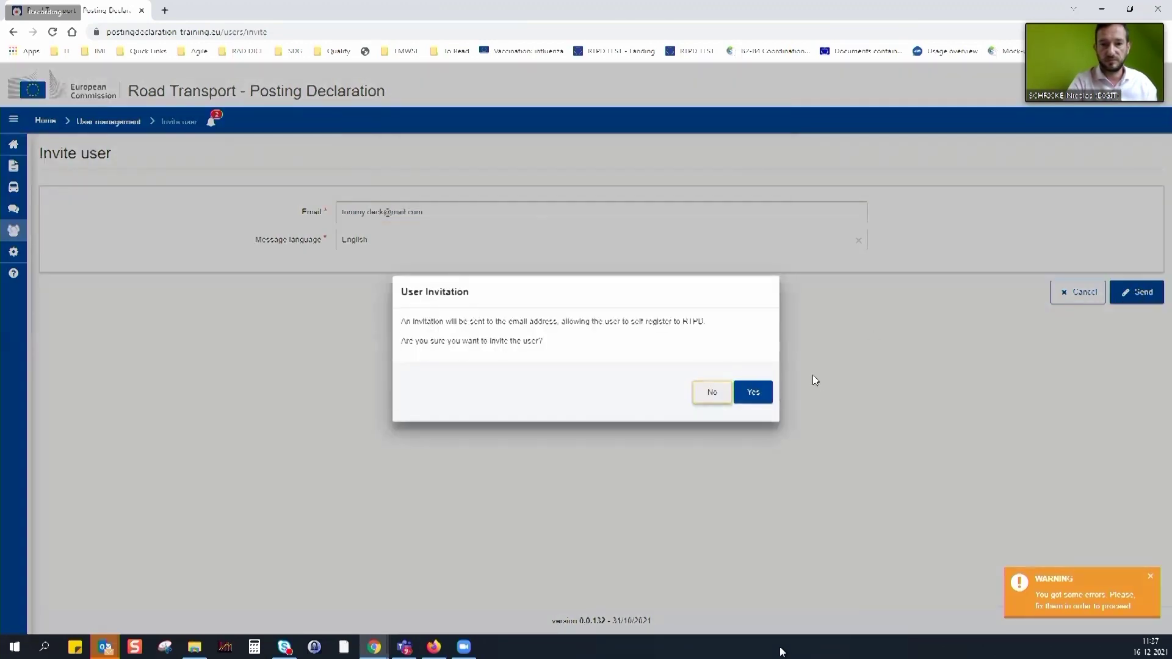
{"action": "left_click", "coordinate": [753, 391]}
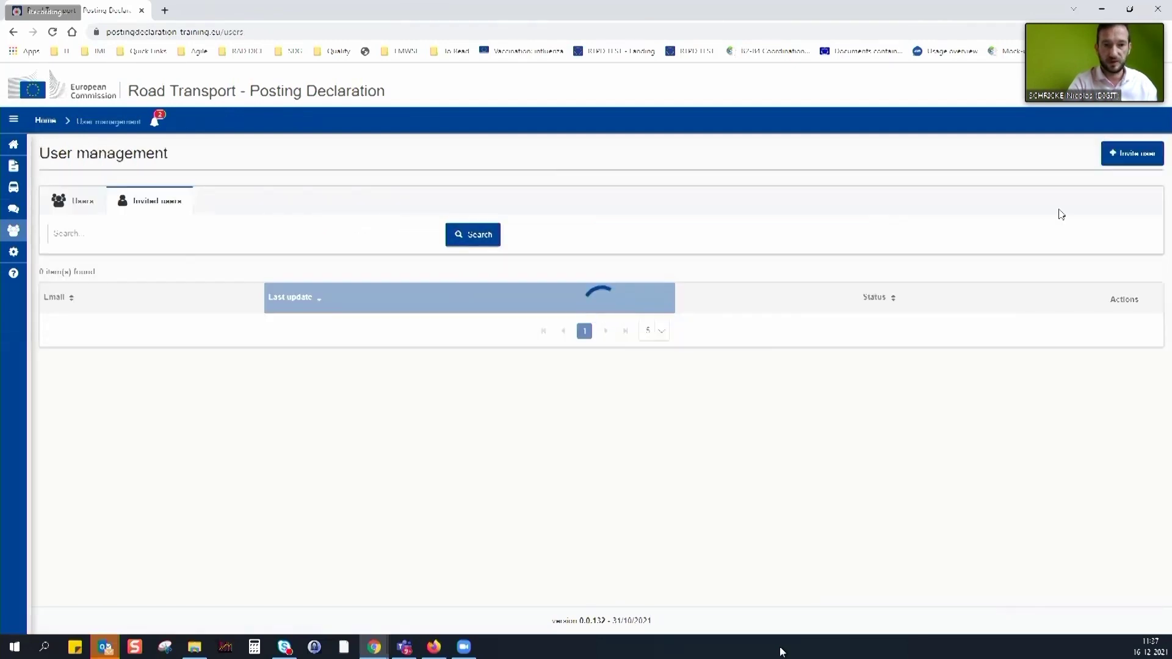
Send a third invitation to a different invitee's e-mail address and confirm it
{"action": "left_click", "coordinate": [1141, 155]}
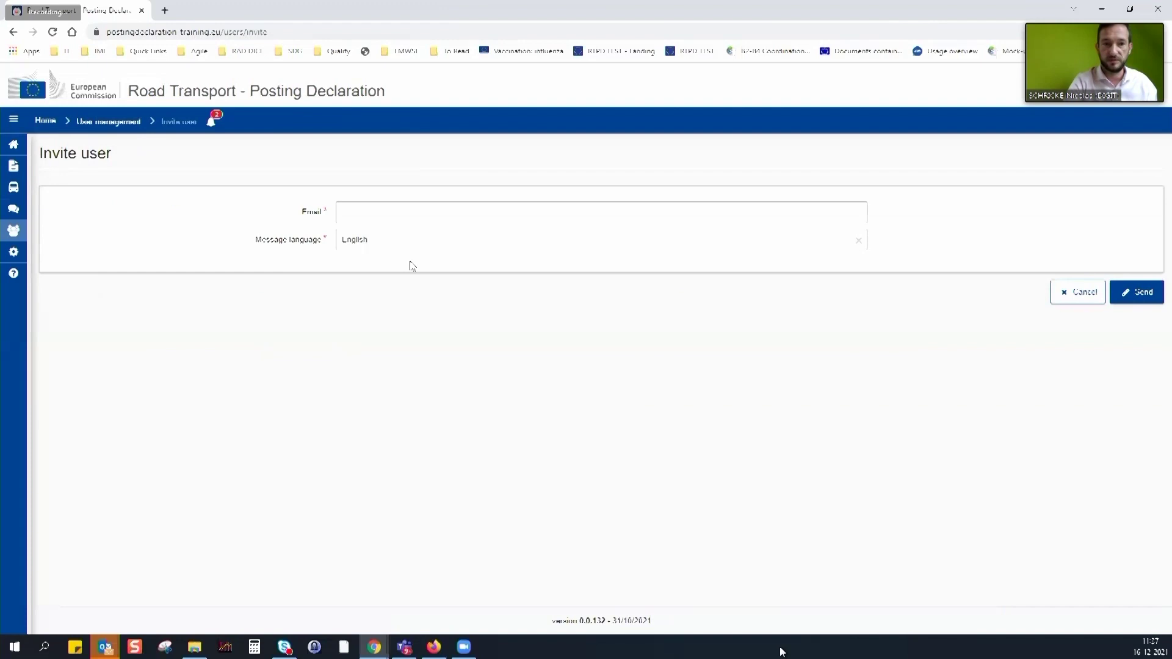
{"action": "left_click", "coordinate": [399, 213]}
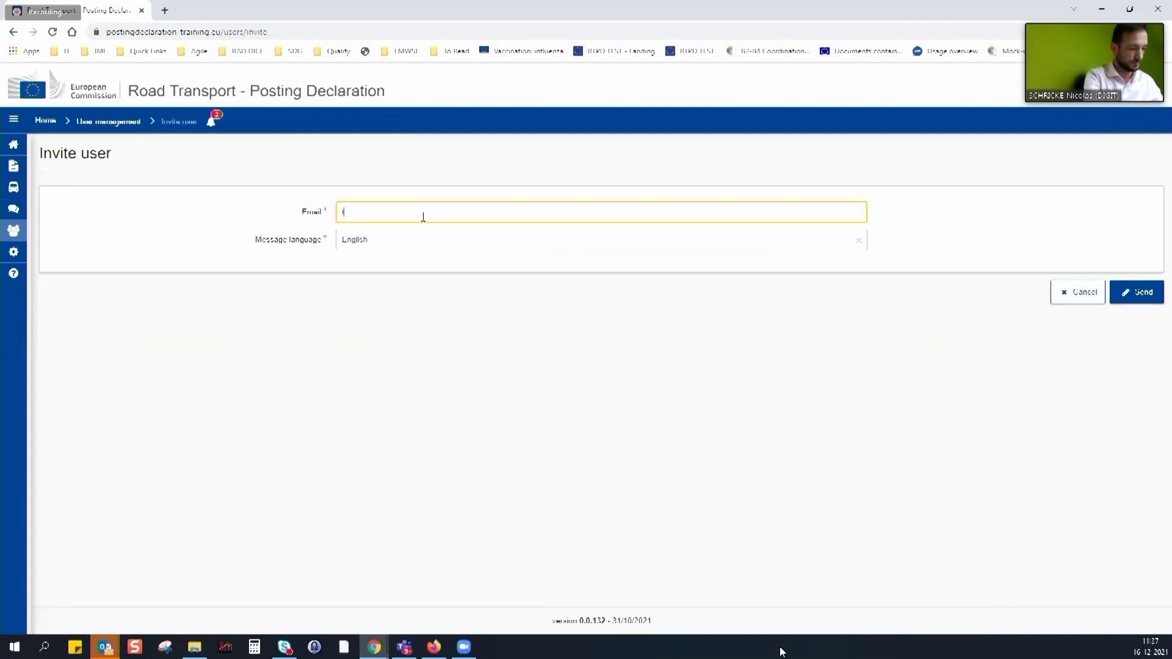
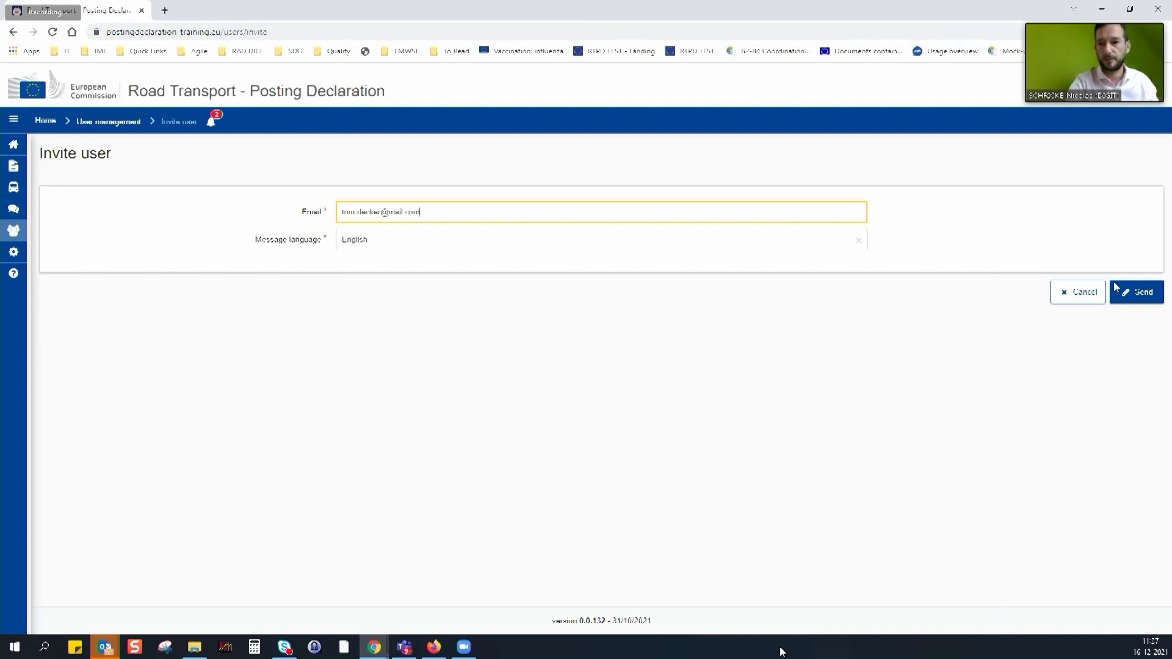
{"action": "left_click", "coordinate": [1133, 293]}
{"action": "left_click", "coordinate": [751, 390]}
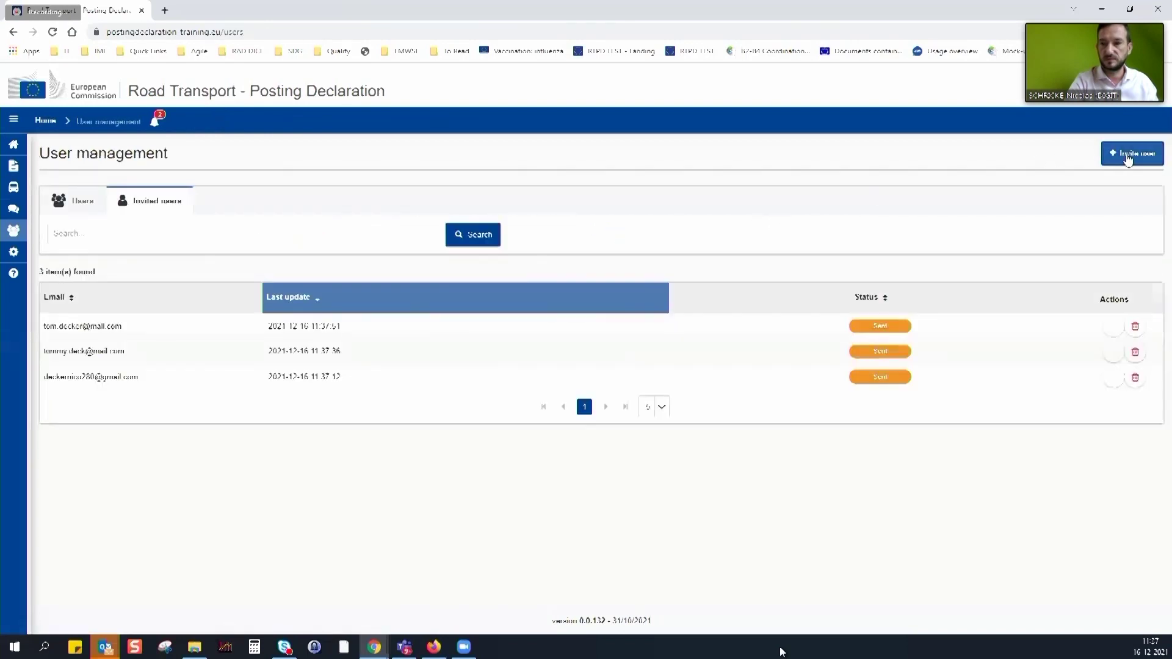
Invite another user, triggering then fixing the missing-@ validation error, and confirm sending
{"action": "left_click", "coordinate": [1130, 152]}
{"action": "left_click", "coordinate": [562, 217]}
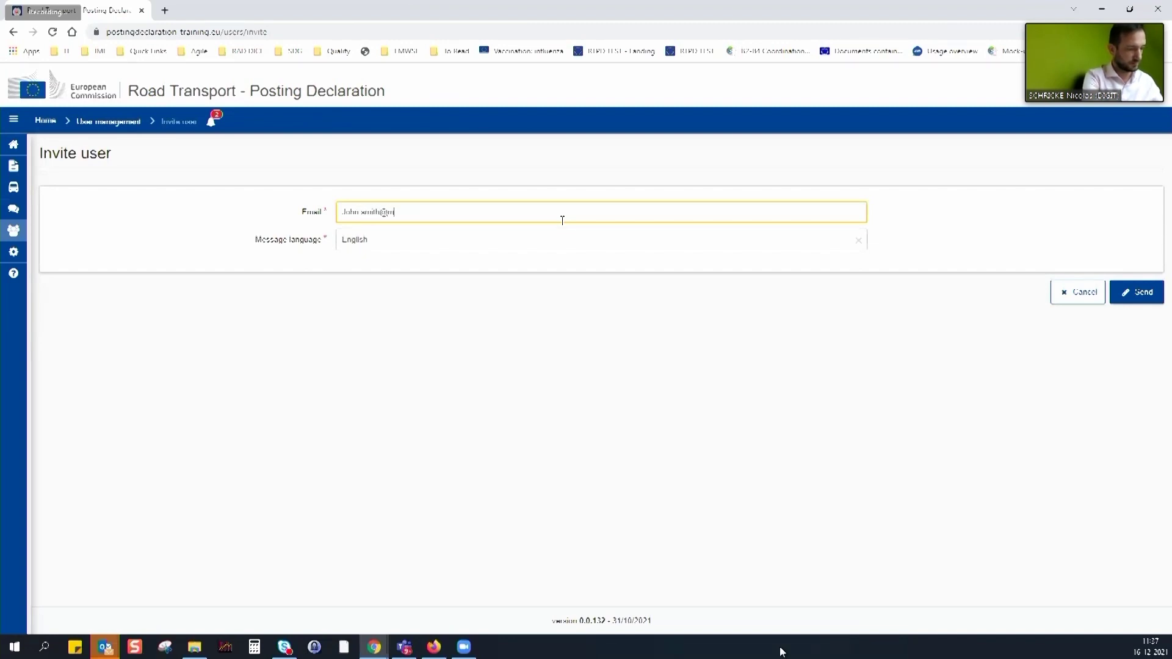
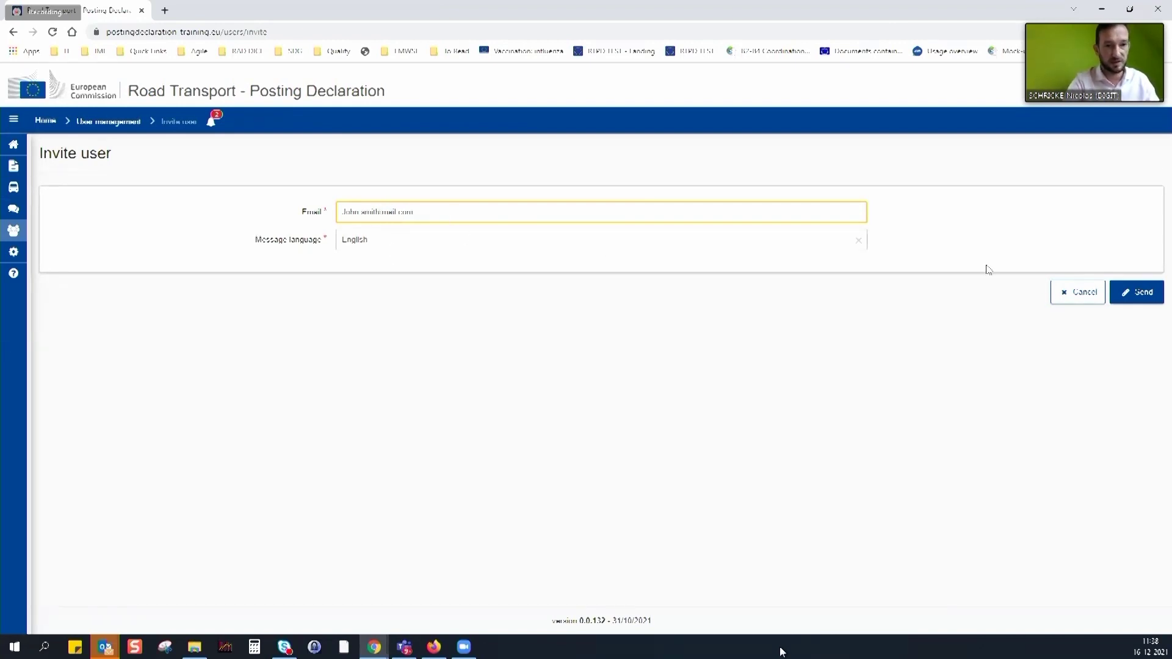
{"action": "left_click", "coordinate": [1139, 293]}
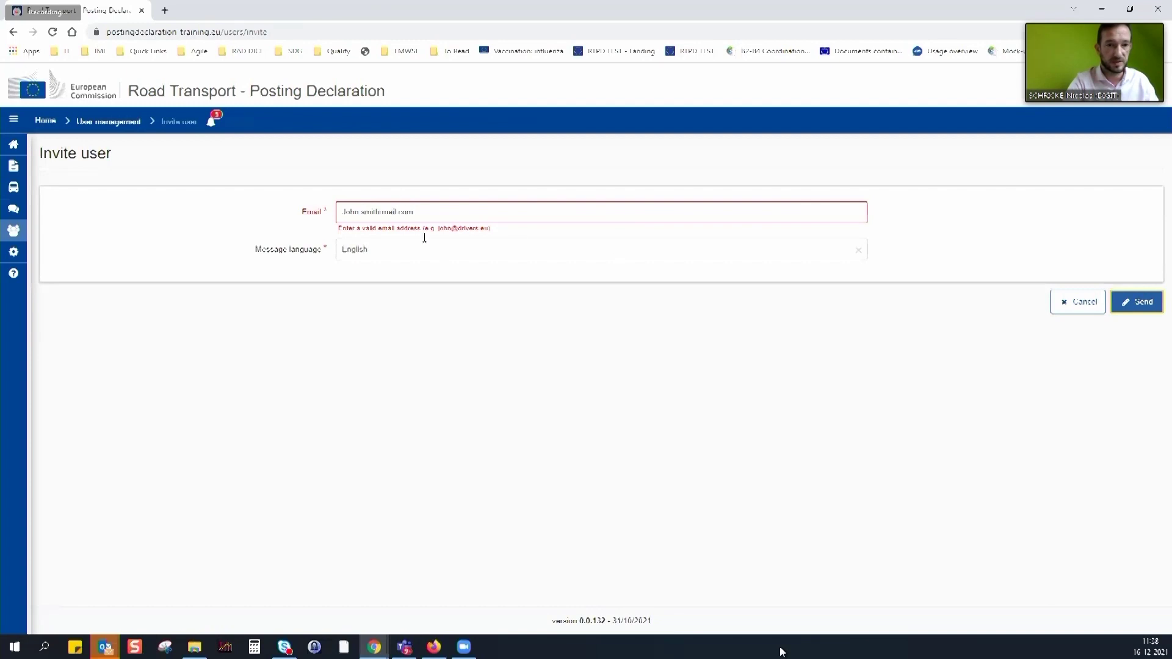
{"action": "left_click", "coordinate": [382, 210]}
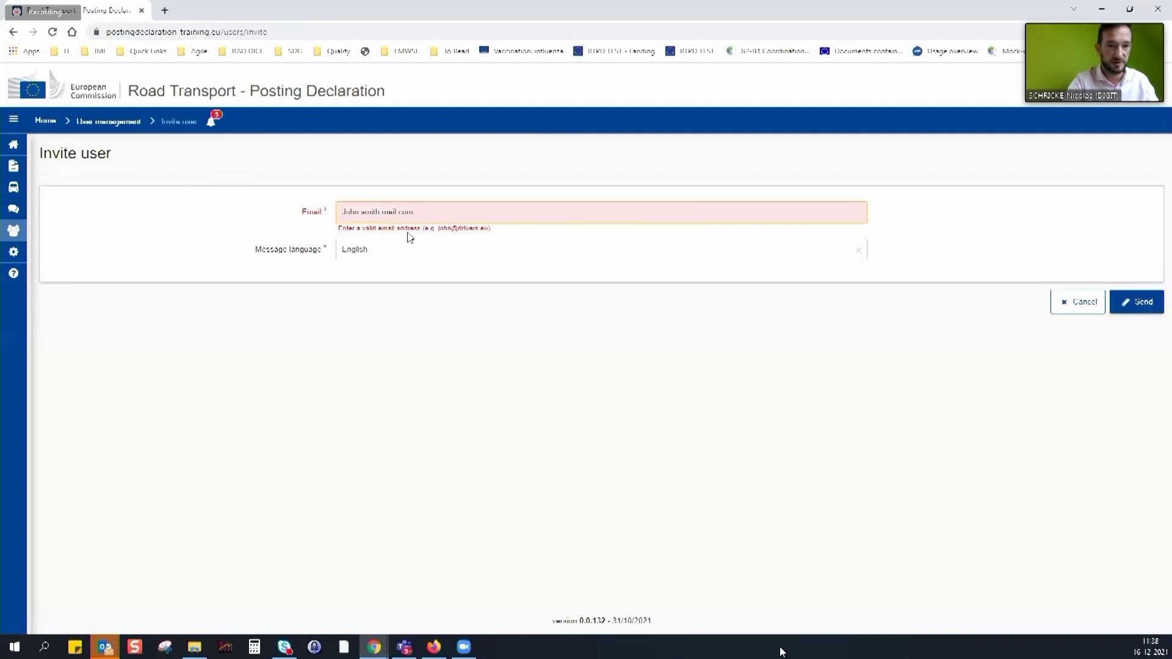
{"action": "type", "text": "@"}
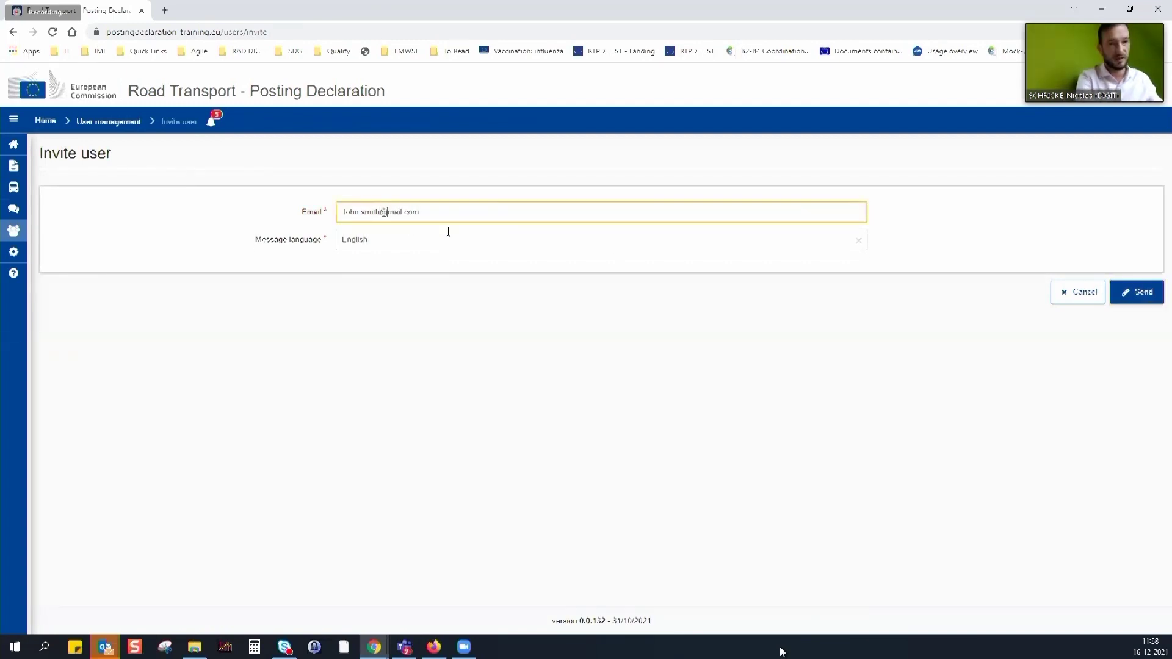
{"action": "left_click", "coordinate": [1137, 292]}
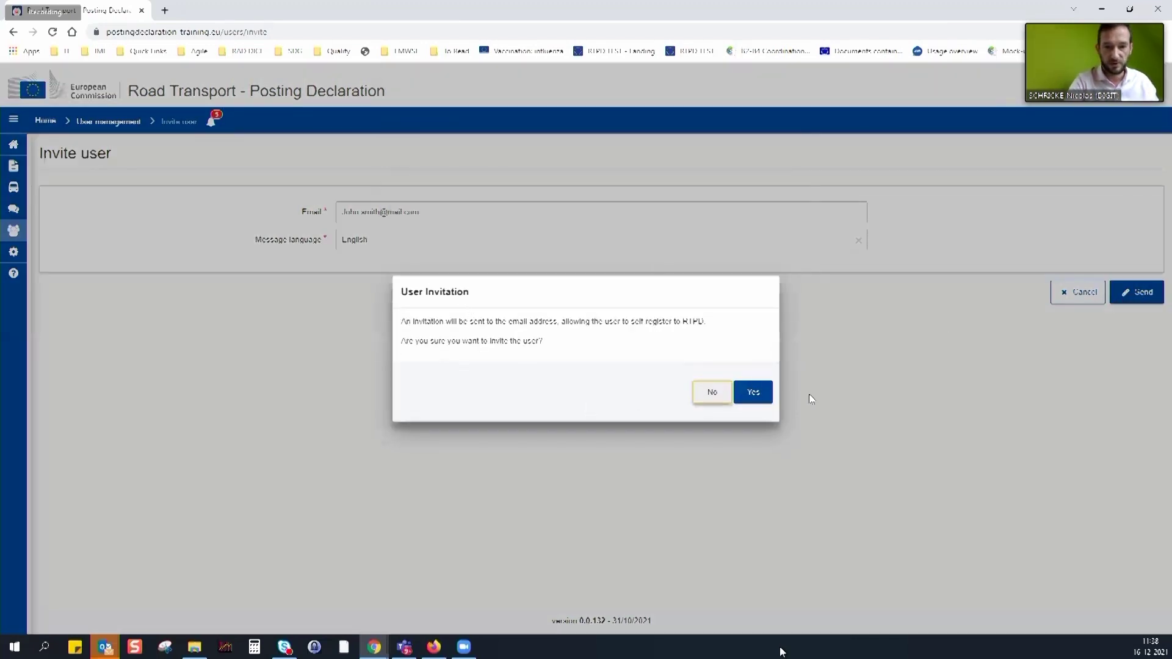
{"action": "left_click", "coordinate": [757, 397]}
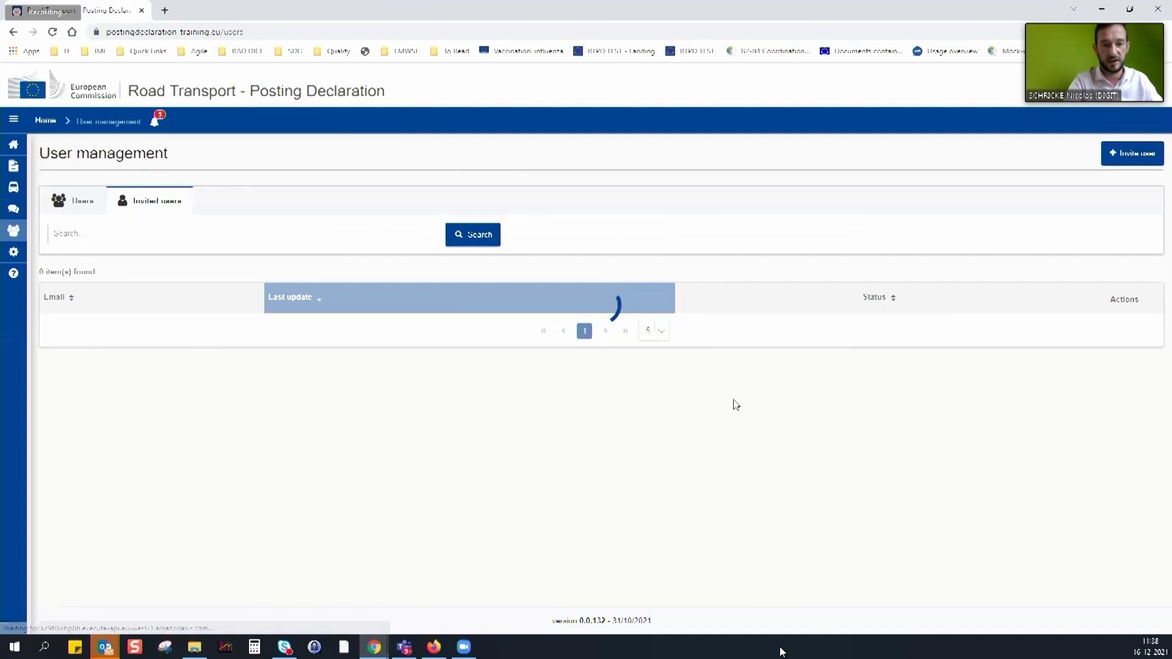
Invite a new user by e-mail address and confirm sending the invitation
{"action": "left_click", "coordinate": [1144, 160]}
{"action": "left_click", "coordinate": [393, 211]}
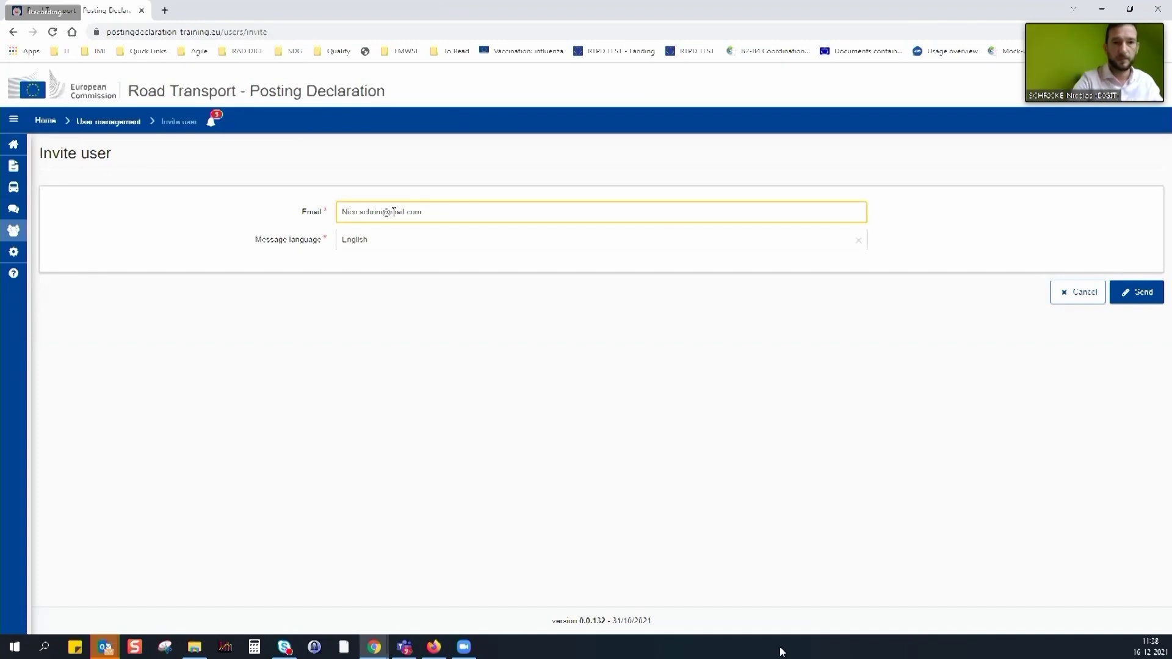
{"action": "left_click", "coordinate": [1136, 291]}
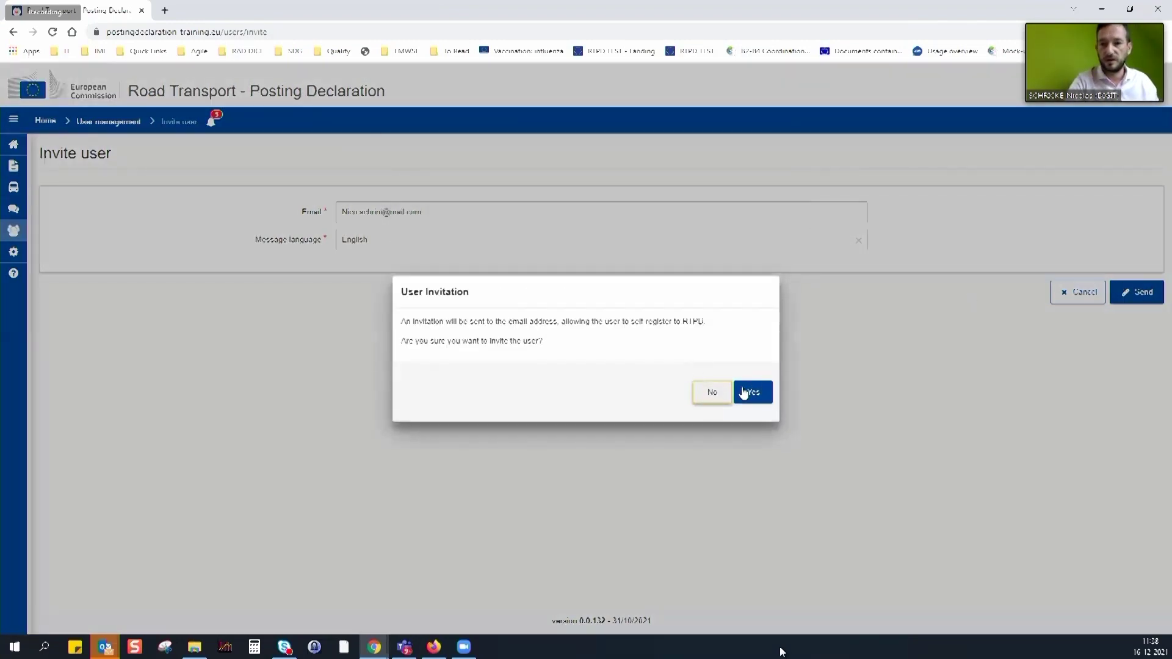
{"action": "left_click", "coordinate": [755, 393]}
Send and confirm a second invitation to another e-mail address
{"action": "left_click", "coordinate": [1132, 155]}
{"action": "left_click", "coordinate": [503, 217]}
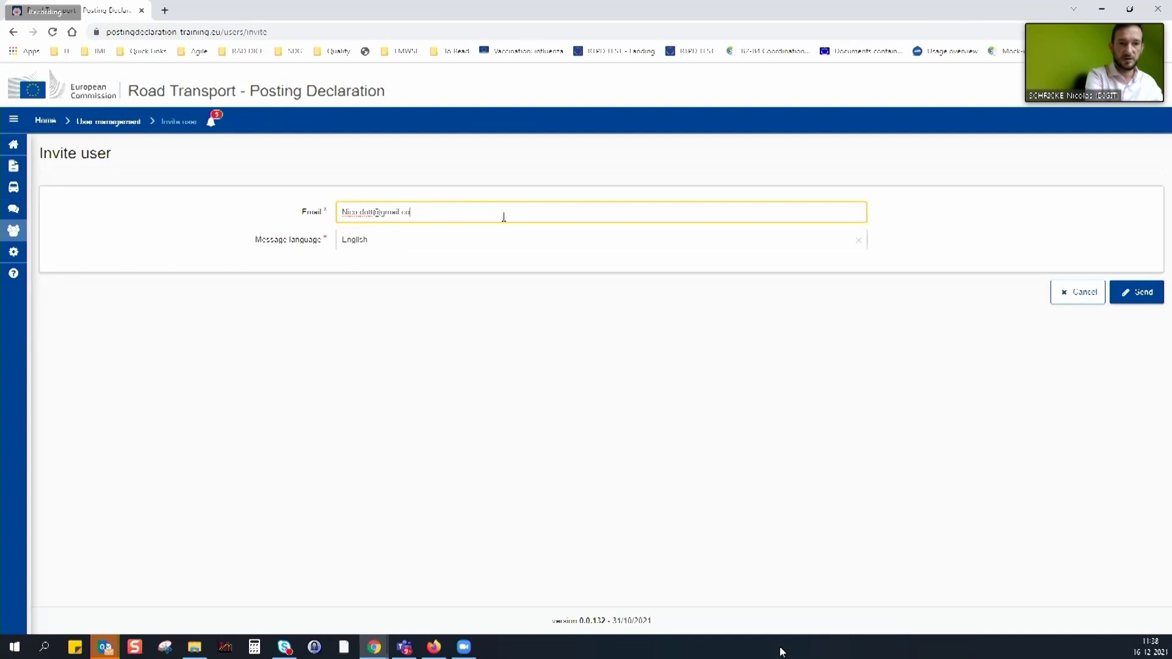
{"action": "left_click", "coordinate": [1141, 291]}
{"action": "left_click", "coordinate": [762, 391]}
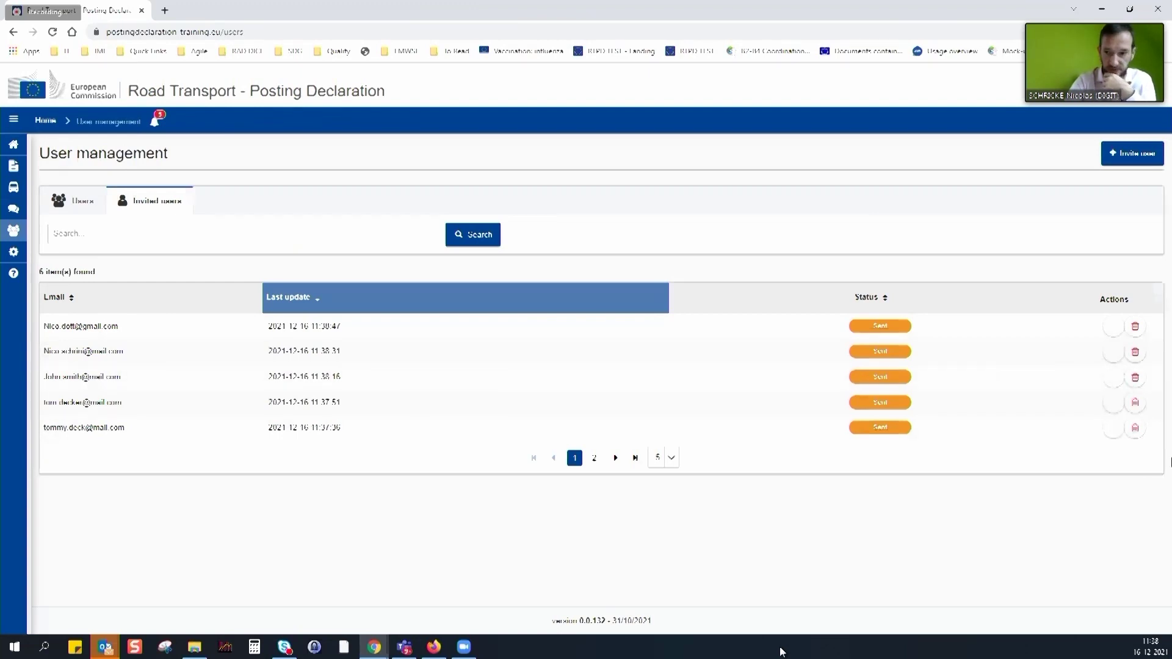
Re-send the third listed invitation with confirmation, then sort the invitations by email
{"action": "left_click", "coordinate": [1114, 380]}
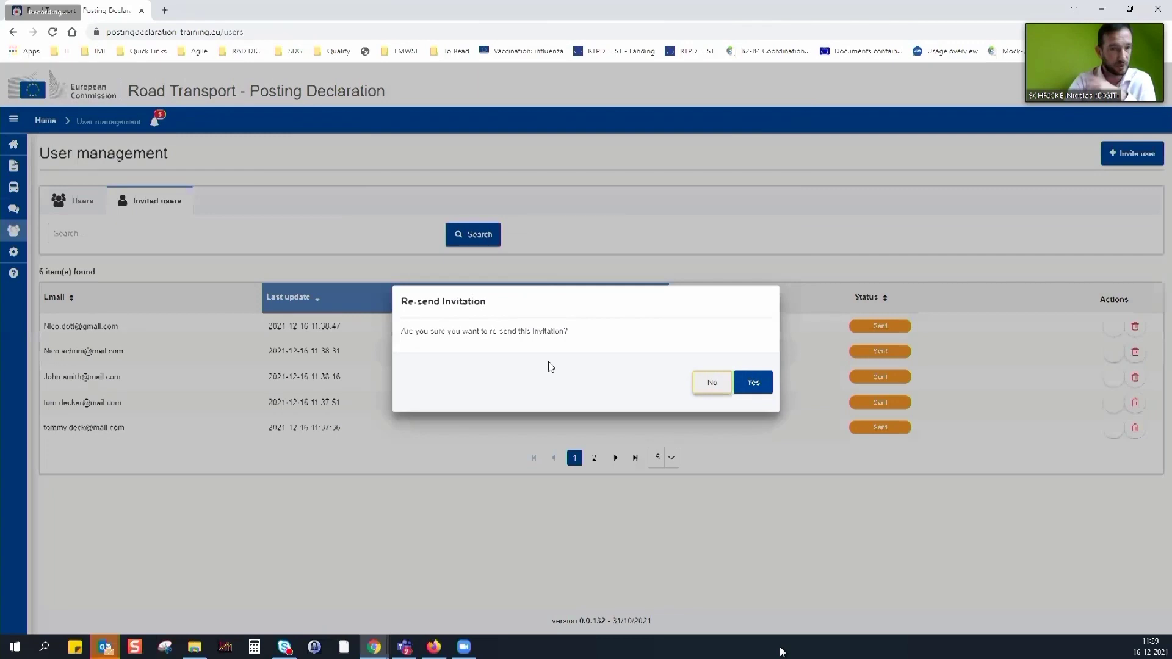
{"action": "left_click", "coordinate": [752, 382]}
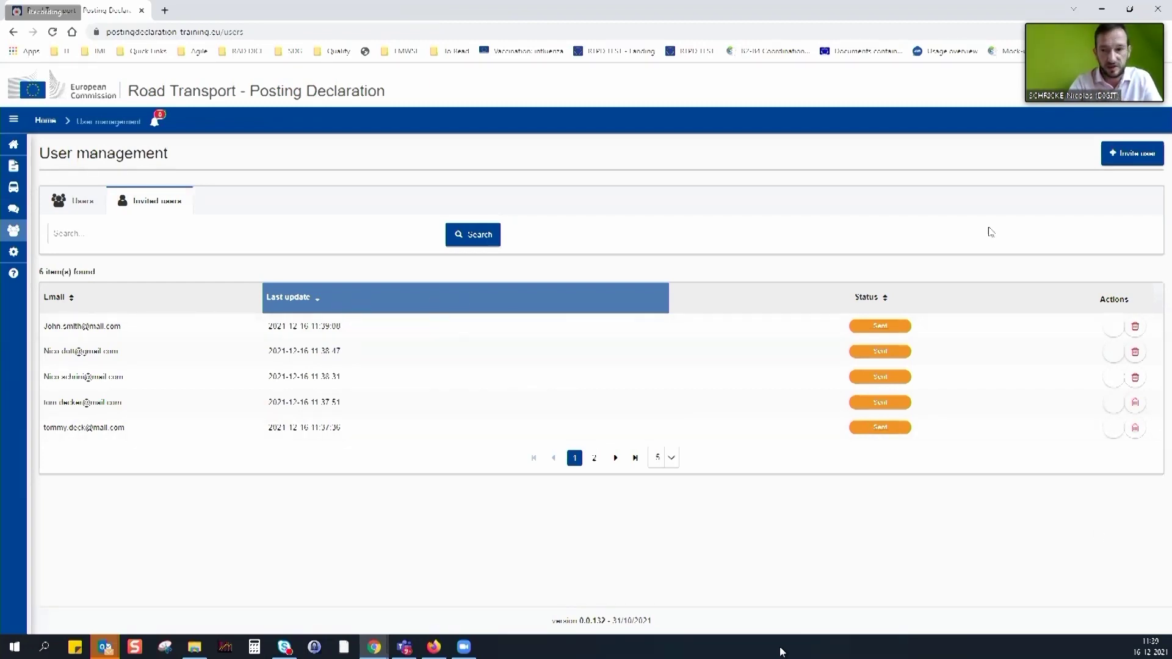
{"action": "left_click", "coordinate": [71, 299]}
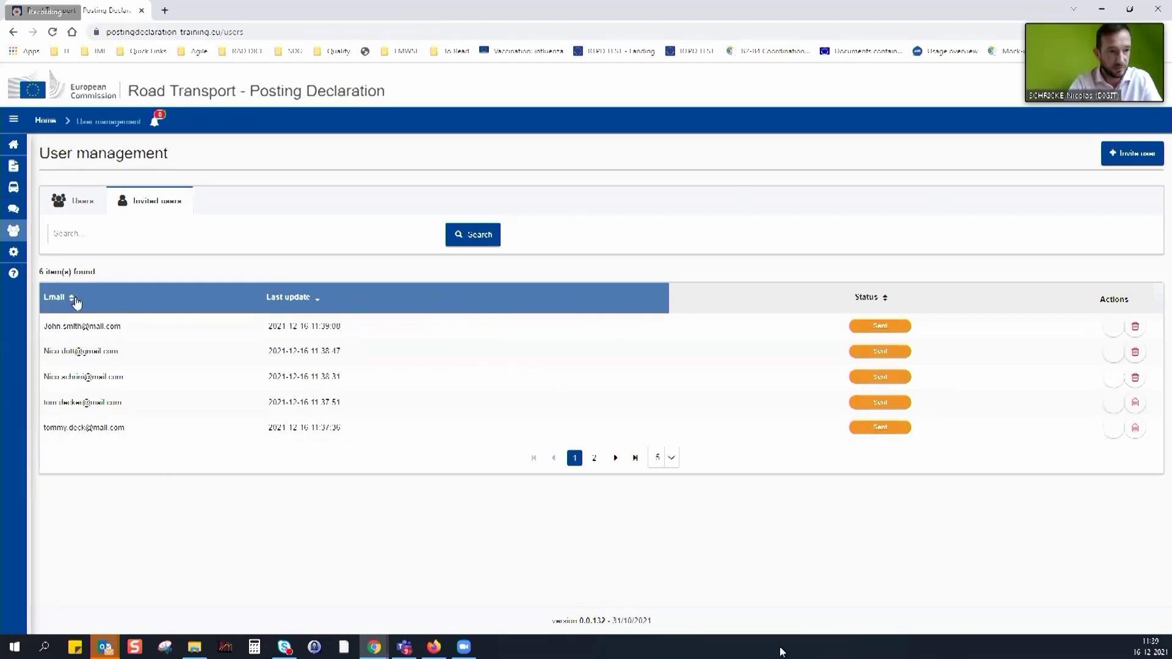
Sort the invitations by last update, most recent first, and check the count found
{"action": "left_click", "coordinate": [72, 299]}
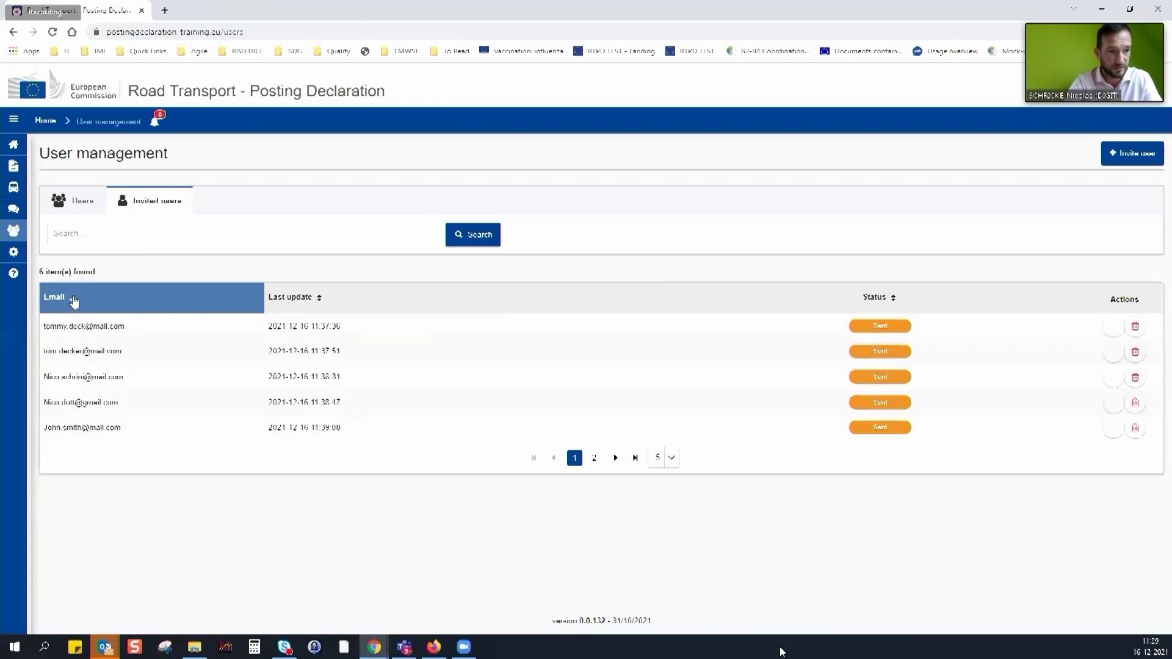
{"action": "left_click", "coordinate": [322, 299]}
{"action": "left_click", "coordinate": [323, 299]}
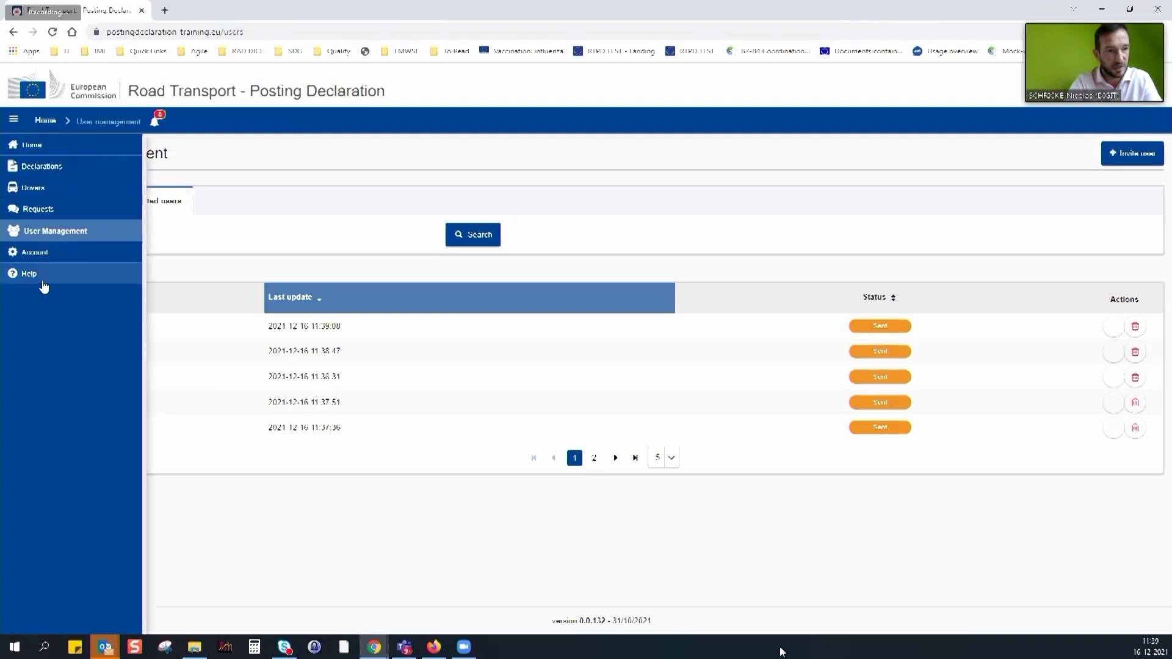
{"action": "left_click_drag", "start_coordinate": [39, 270], "coordinate": [113, 271]}
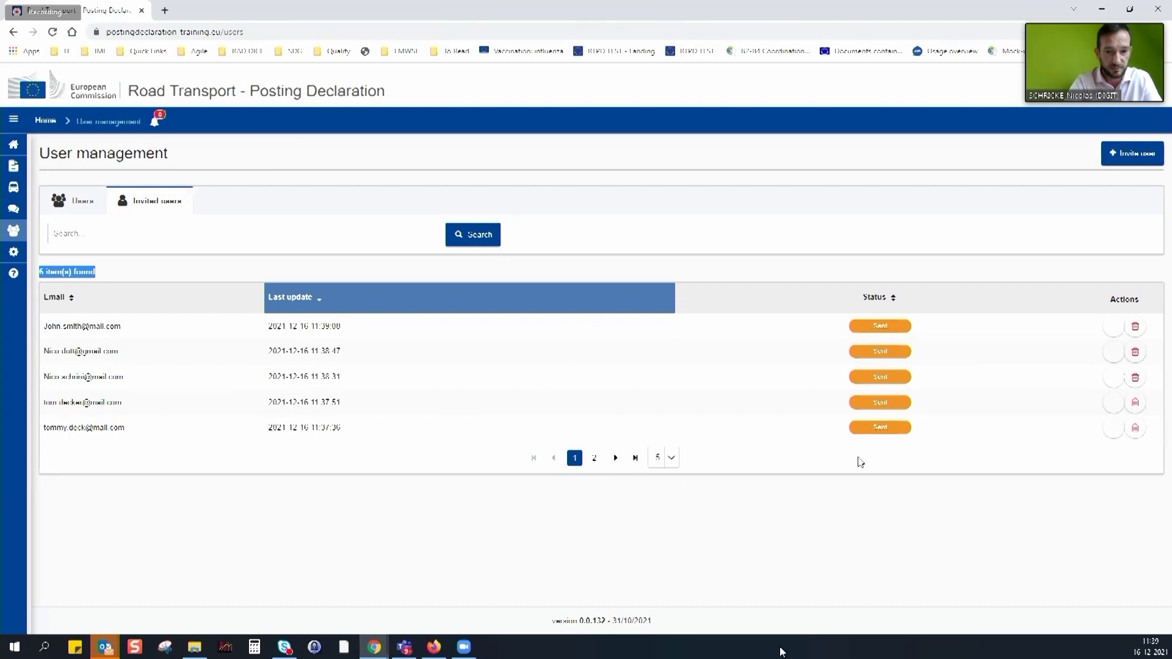
Go to page 2, then show 10 invitations per page
{"action": "left_click", "coordinate": [616, 458]}
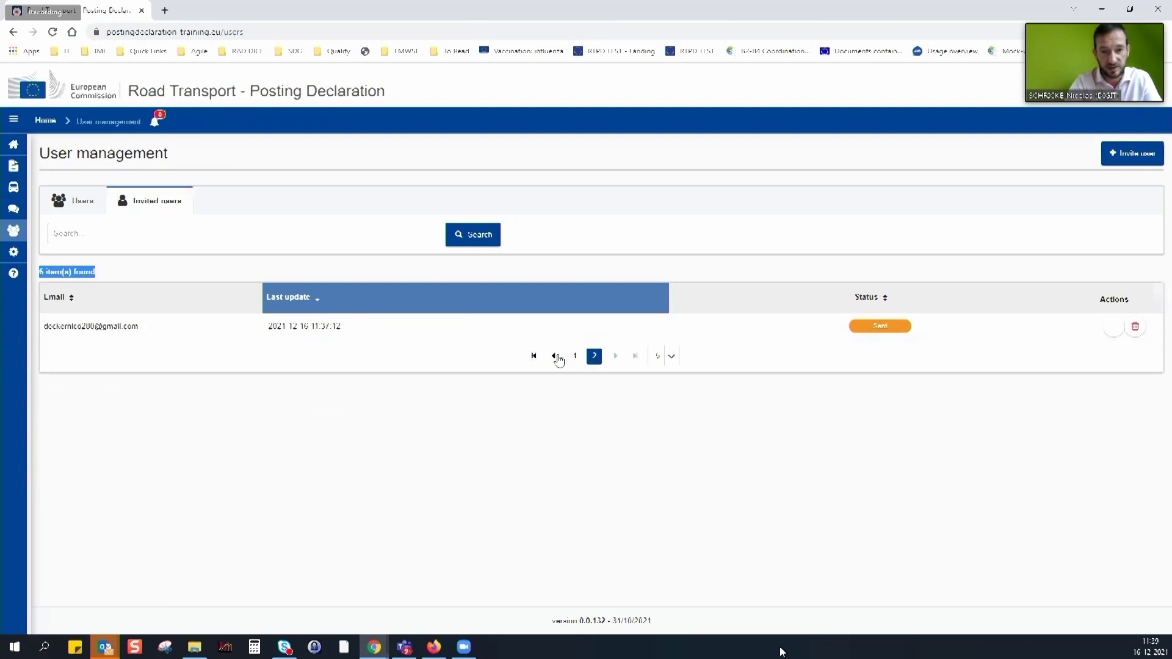
{"action": "left_click", "coordinate": [671, 357]}
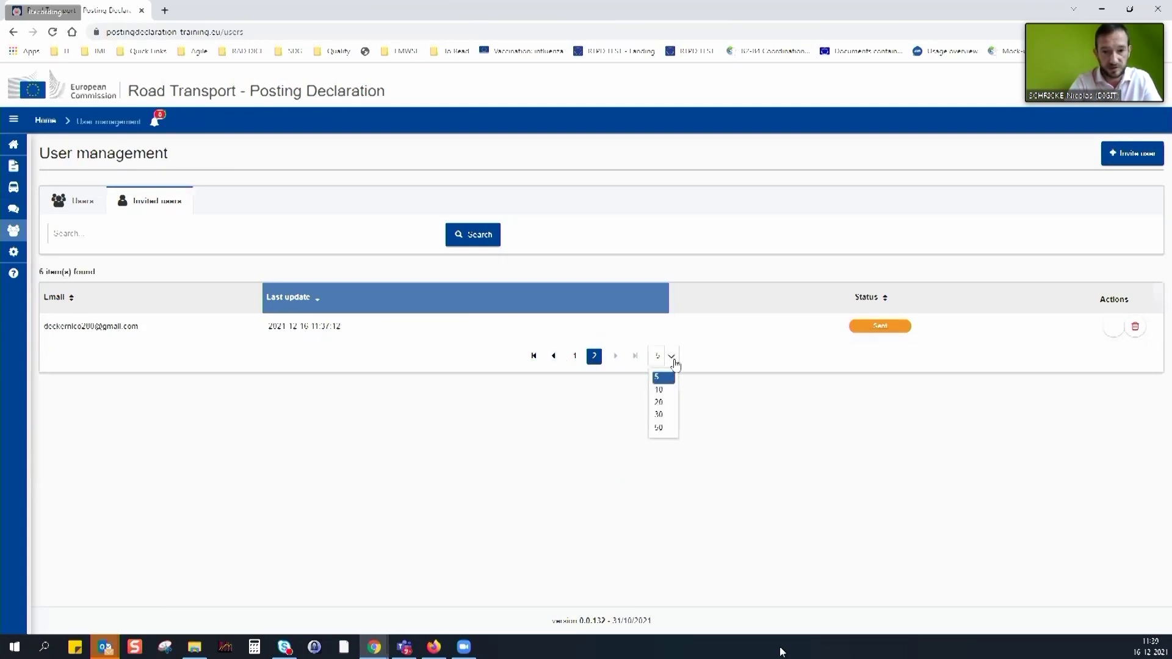
{"action": "left_click", "coordinate": [663, 392]}
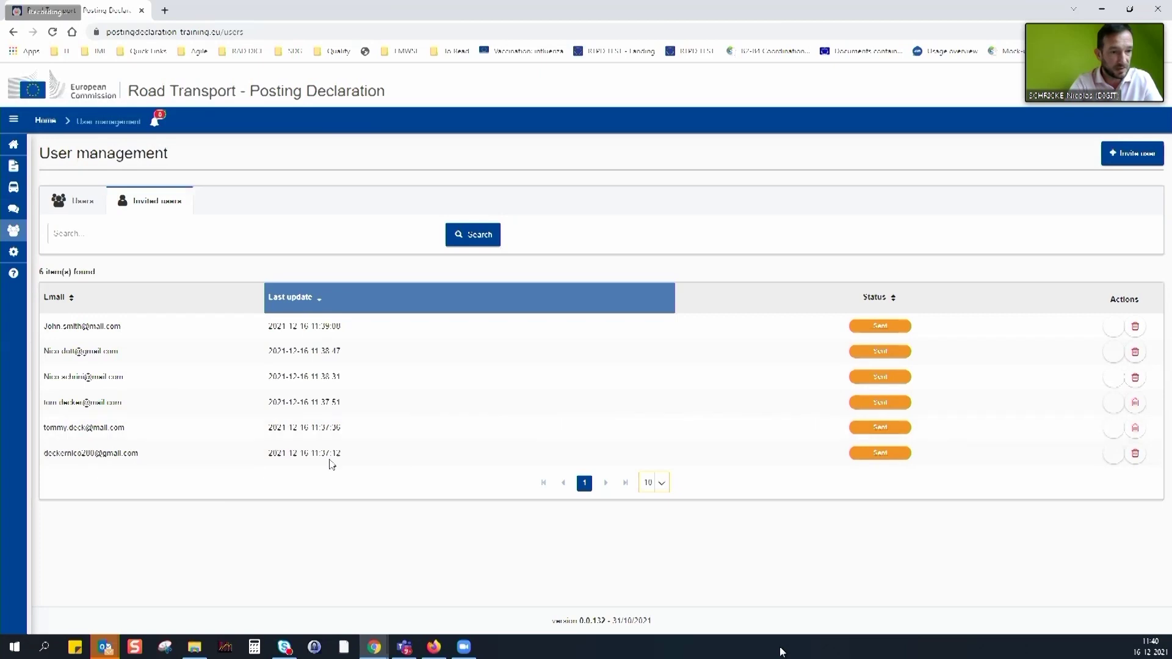
Delete the third invitation via the Delete Invitation dialog, then focus the search box
{"action": "left_click", "coordinate": [1133, 377]}
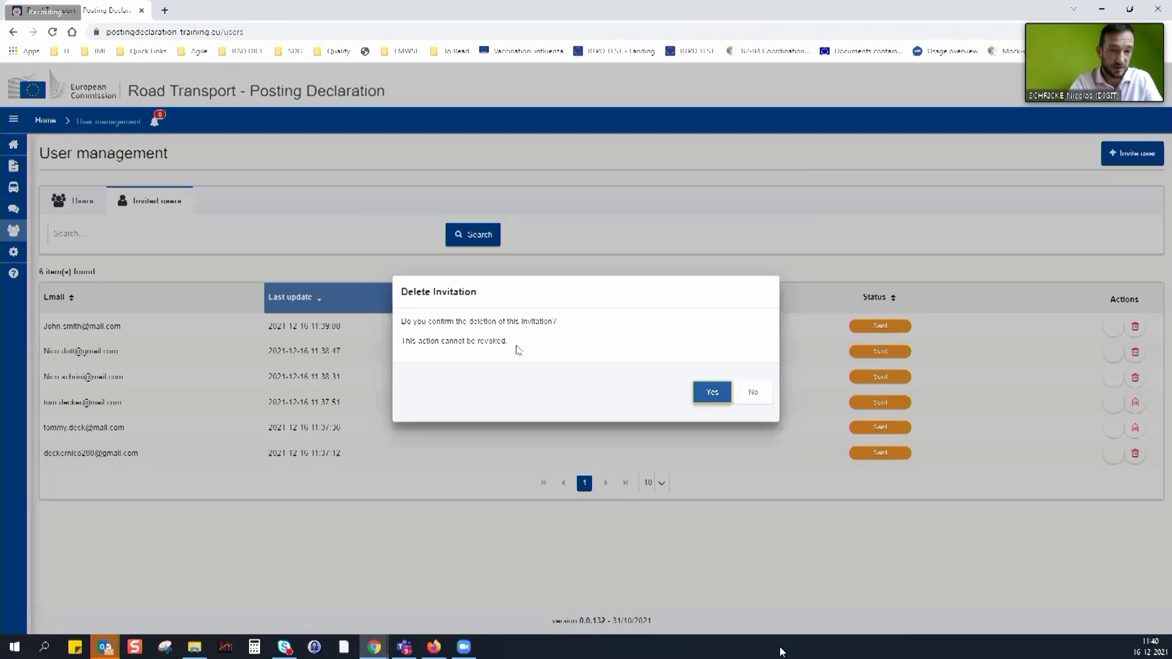
{"action": "left_click", "coordinate": [712, 394]}
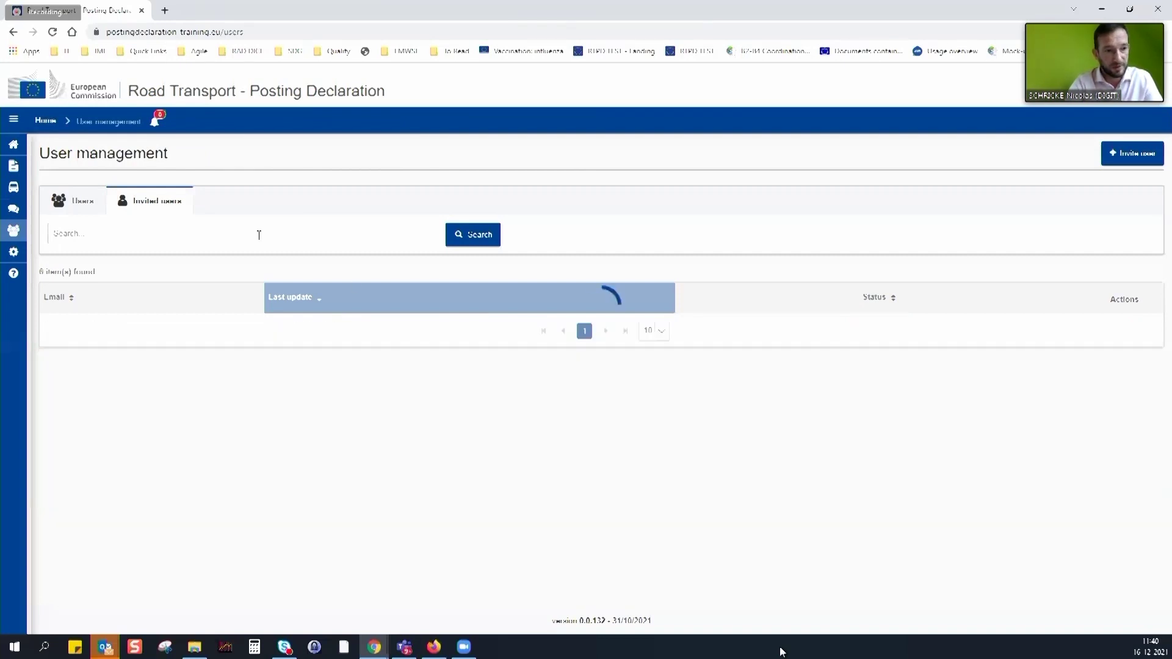
{"action": "left_click", "coordinate": [154, 238]}
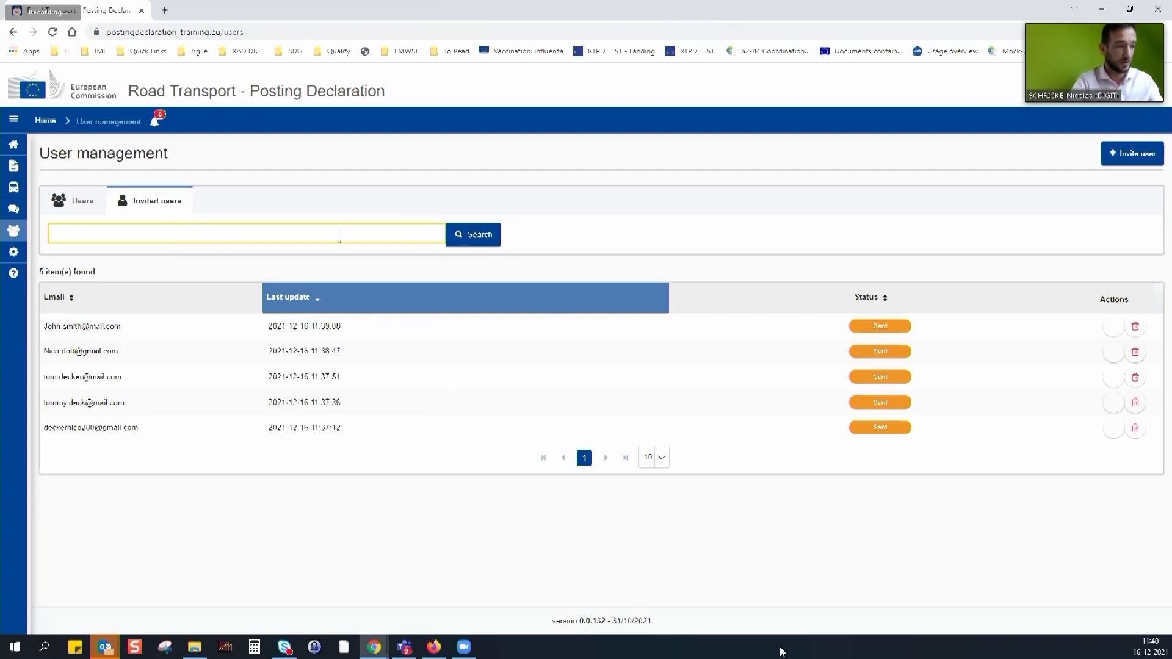
Search the invitations for 'nic', then 'gmail', then 'mail'
{"action": "type", "text": "c"}
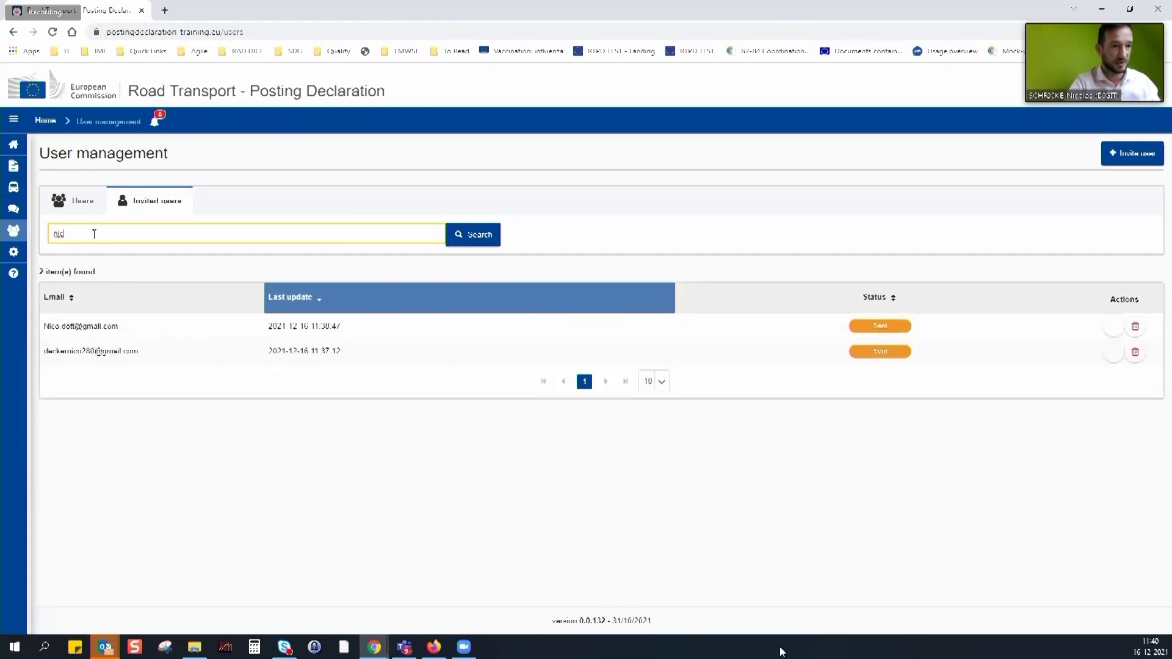
{"action": "left_click_drag", "start_coordinate": [94, 234], "coordinate": [13, 250]}
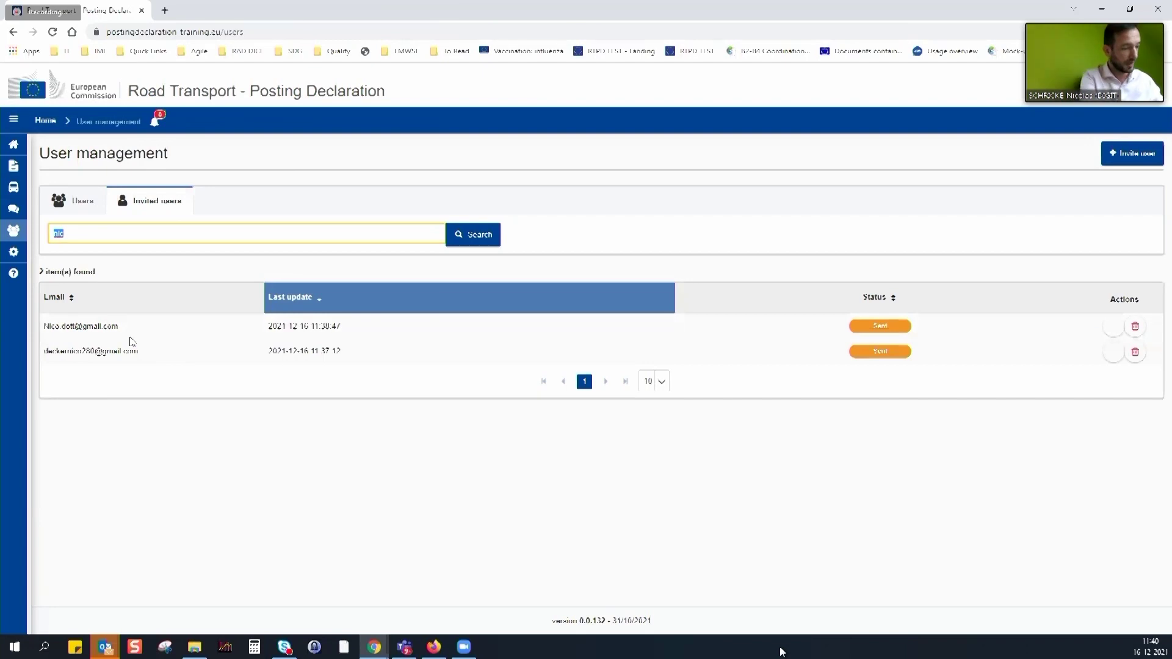
{"action": "type", "text": "gmail"}
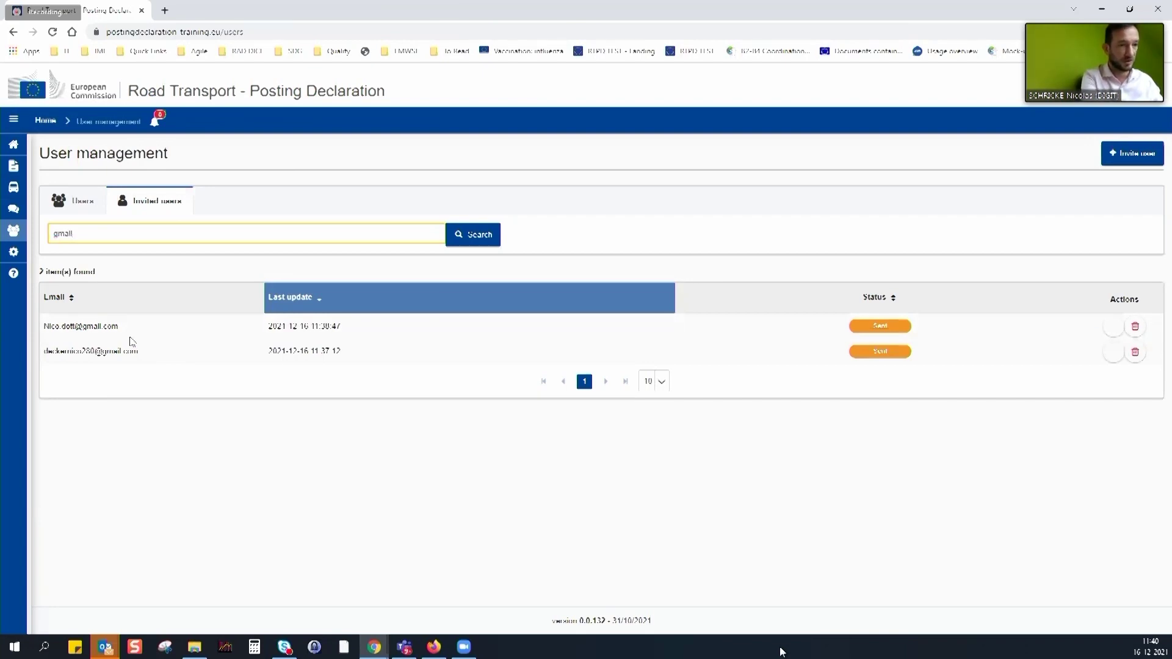
{"action": "key", "text": "Return"}
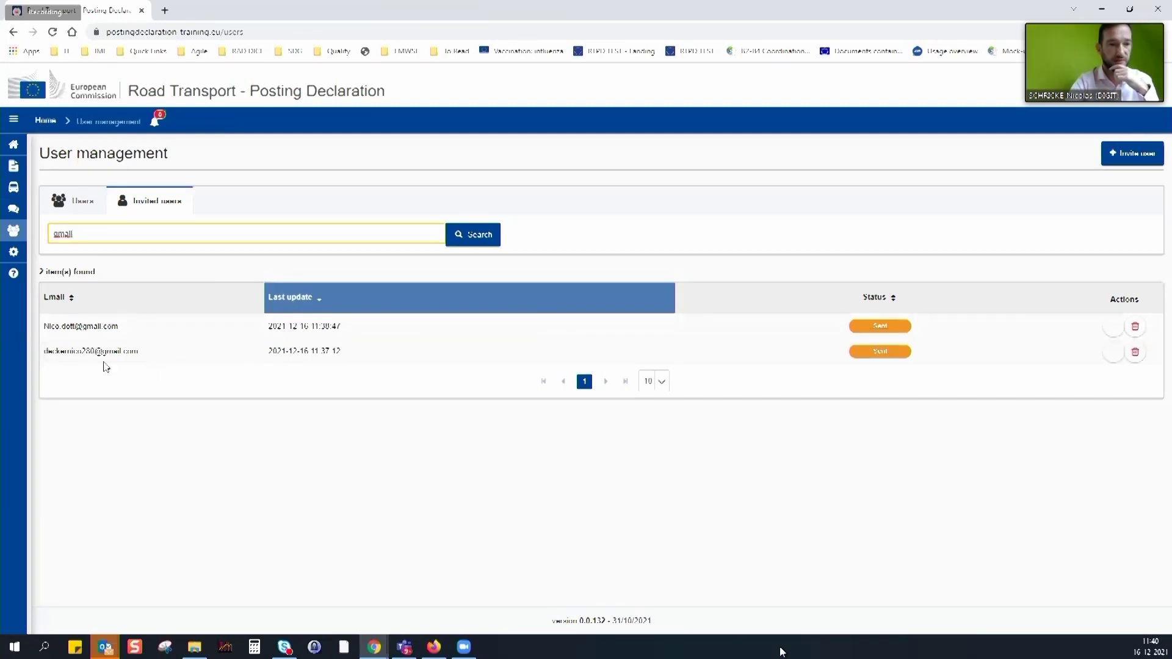
{"action": "left_click", "coordinate": [58, 234]}
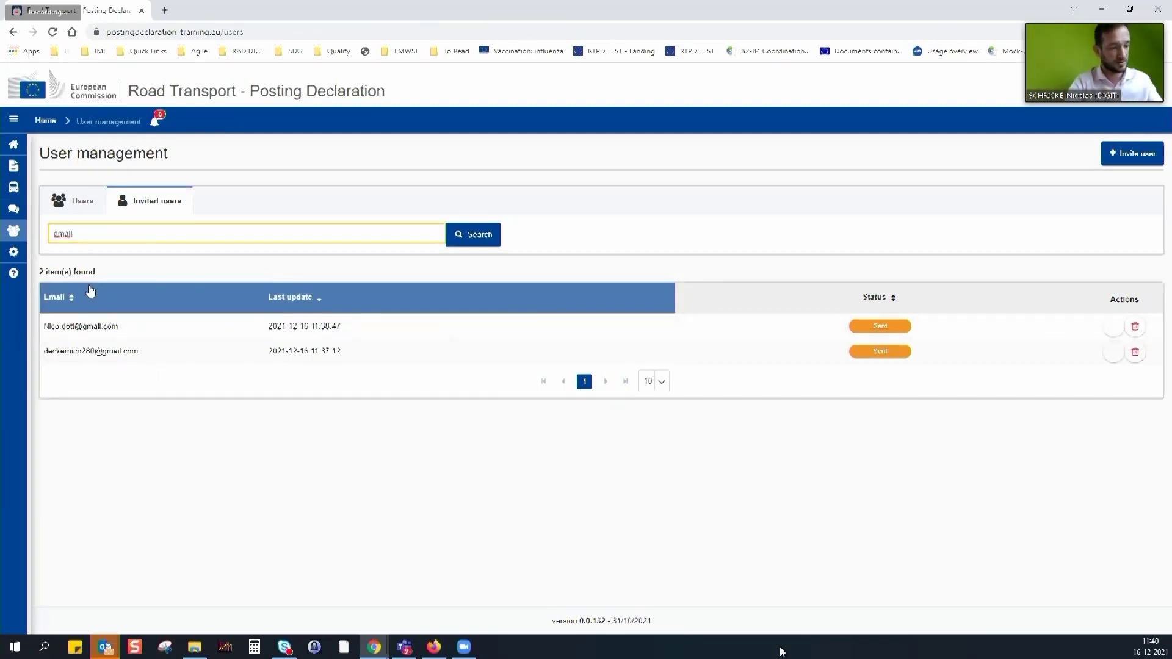
{"action": "key", "text": "BackSpace"}
{"action": "key", "text": "Return"}
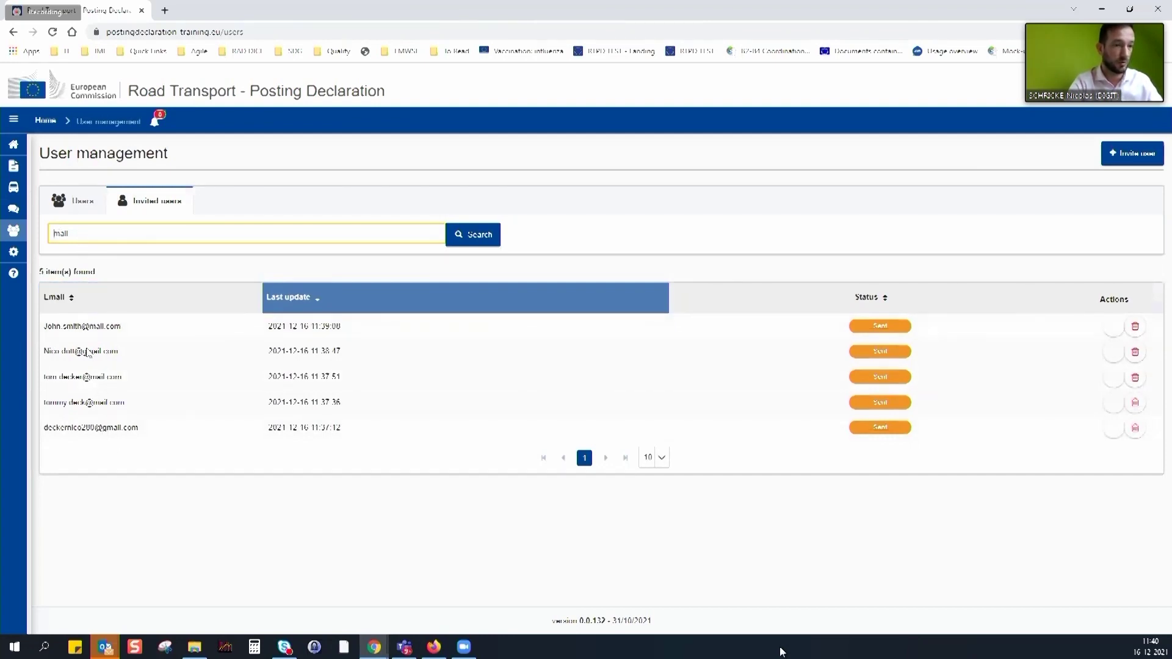
Search the invitations for 'tom', then switch to the registered Users list
{"action": "left_click_drag", "start_coordinate": [77, 238], "coordinate": [39, 236]}
{"action": "type", "text": "tom"}
{"action": "key", "text": "Return"}
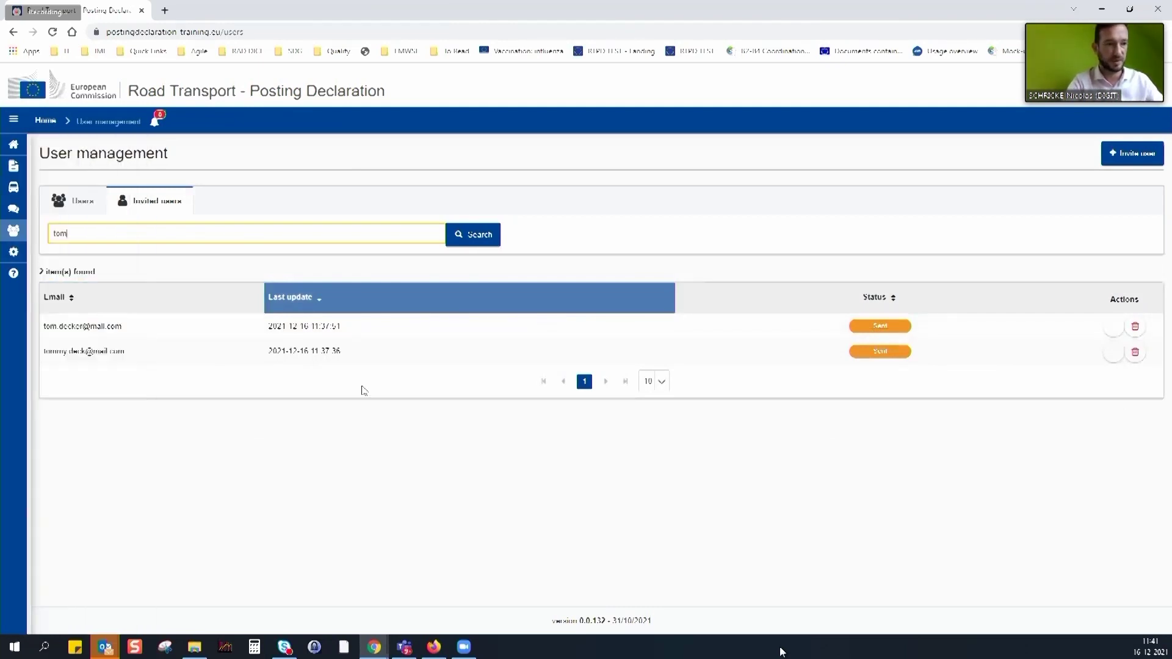
{"action": "left_click", "coordinate": [85, 206]}
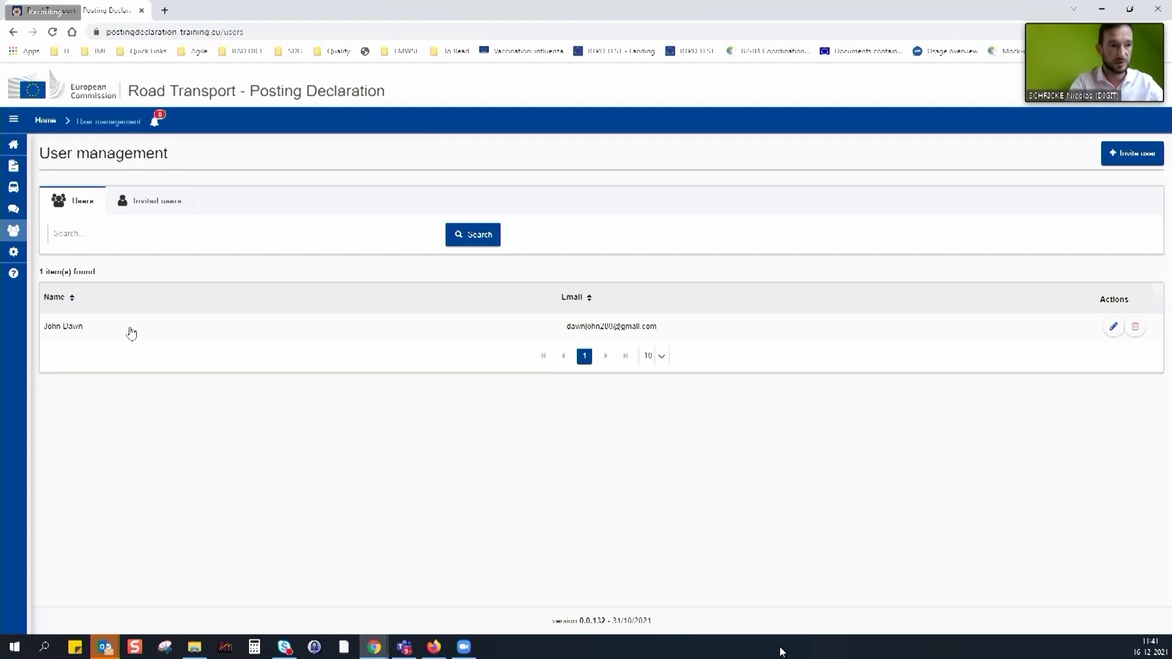
Go to the Home dashboard, then to the empty Drivers page
{"action": "left_click", "coordinate": [26, 146]}
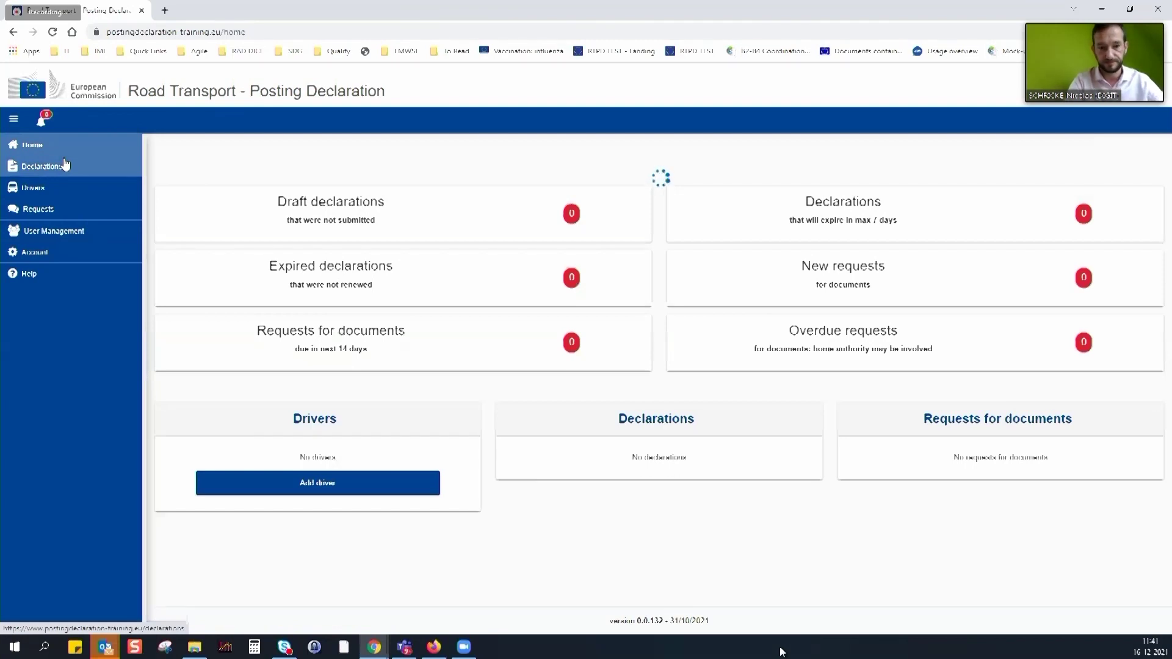
{"action": "left_click", "coordinate": [45, 191]}
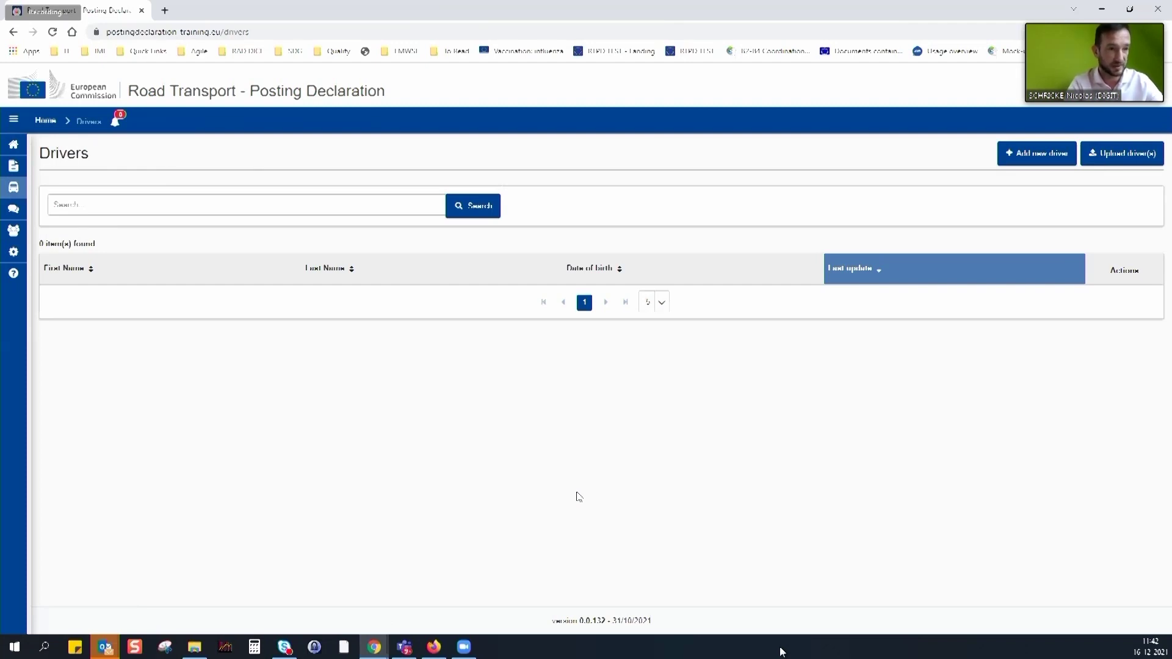
{"action": "left_click", "coordinate": [1125, 107]}
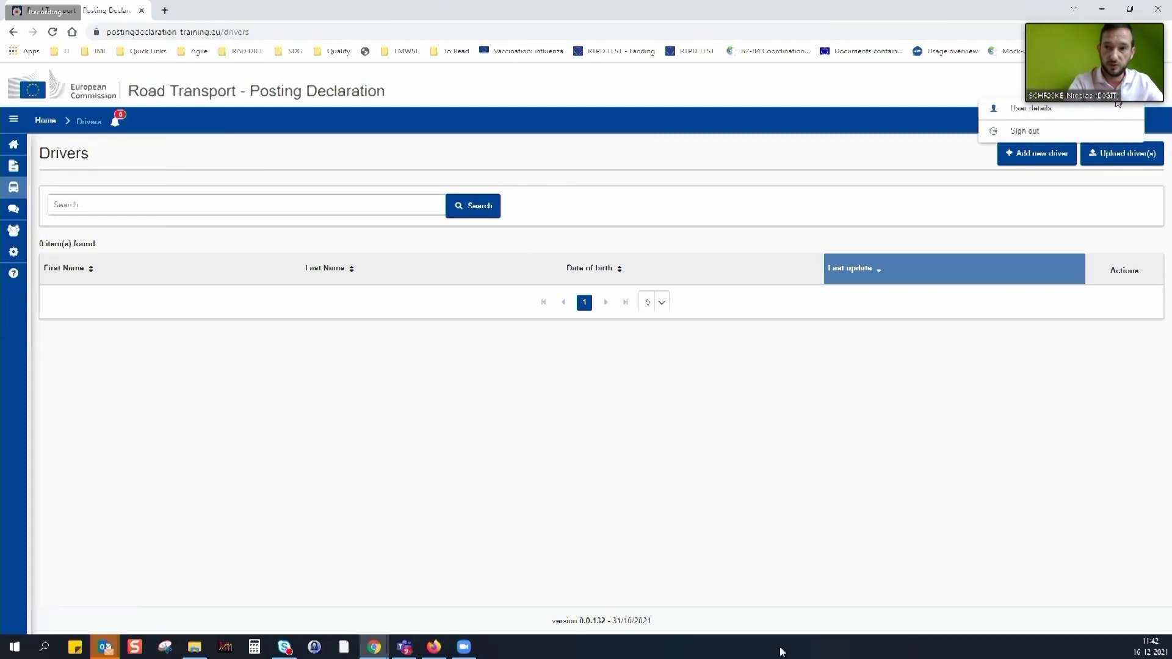
{"action": "left_click", "coordinate": [1036, 110]}
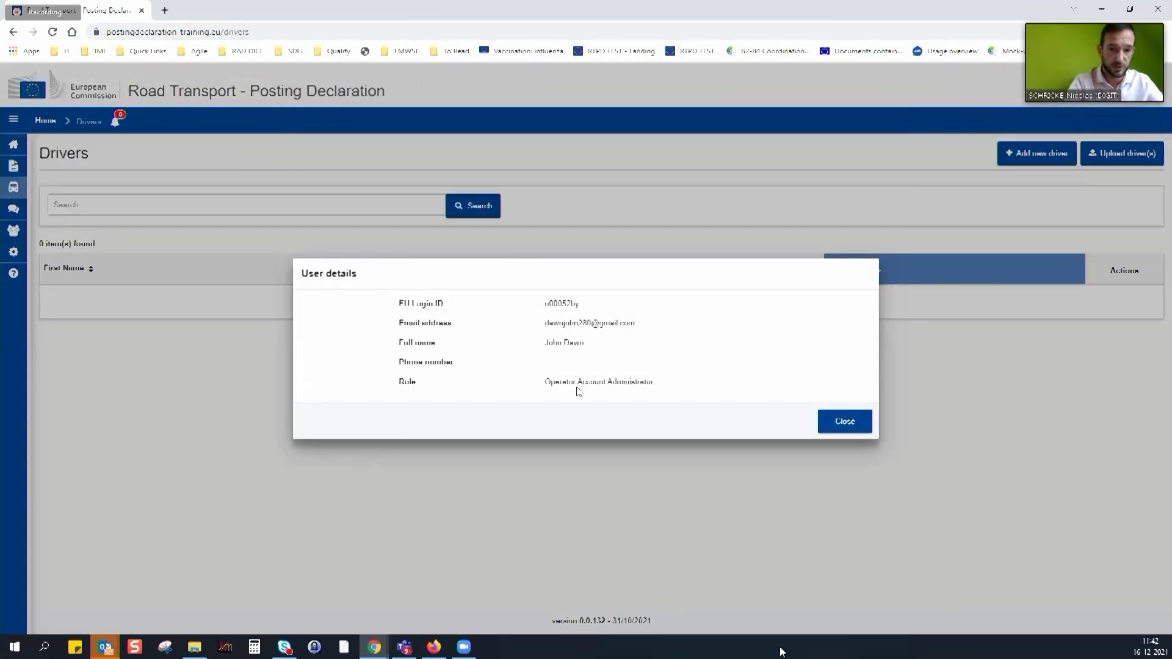
{"action": "left_click_drag", "start_coordinate": [577, 381], "coordinate": [694, 387]}
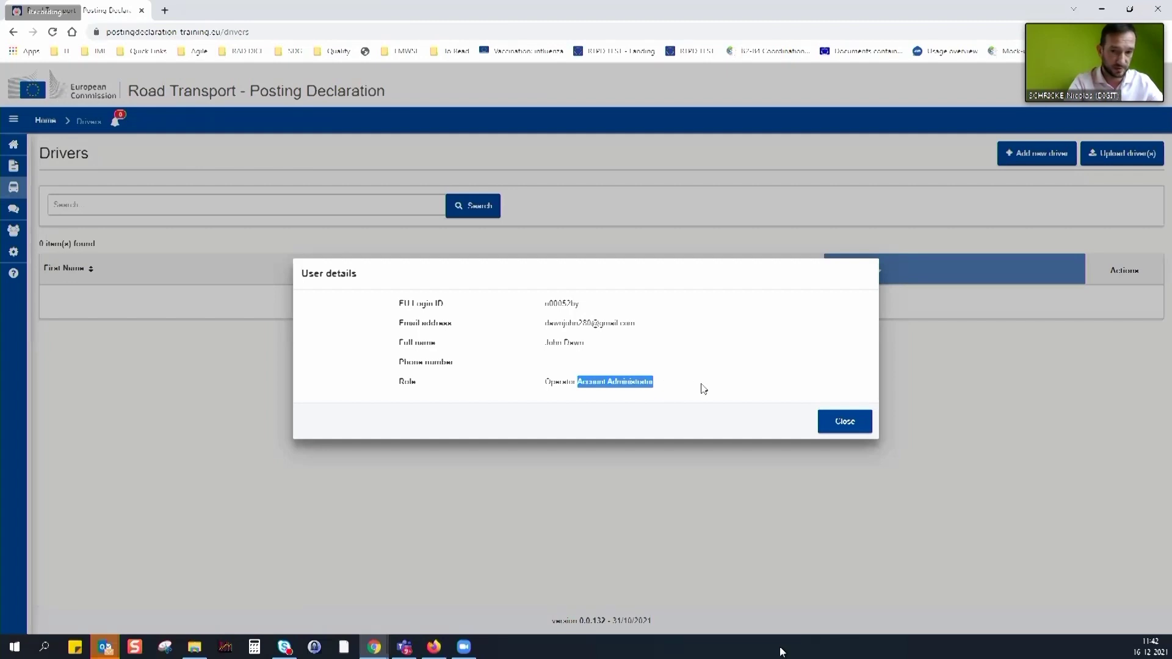
{"action": "left_click", "coordinate": [845, 422]}
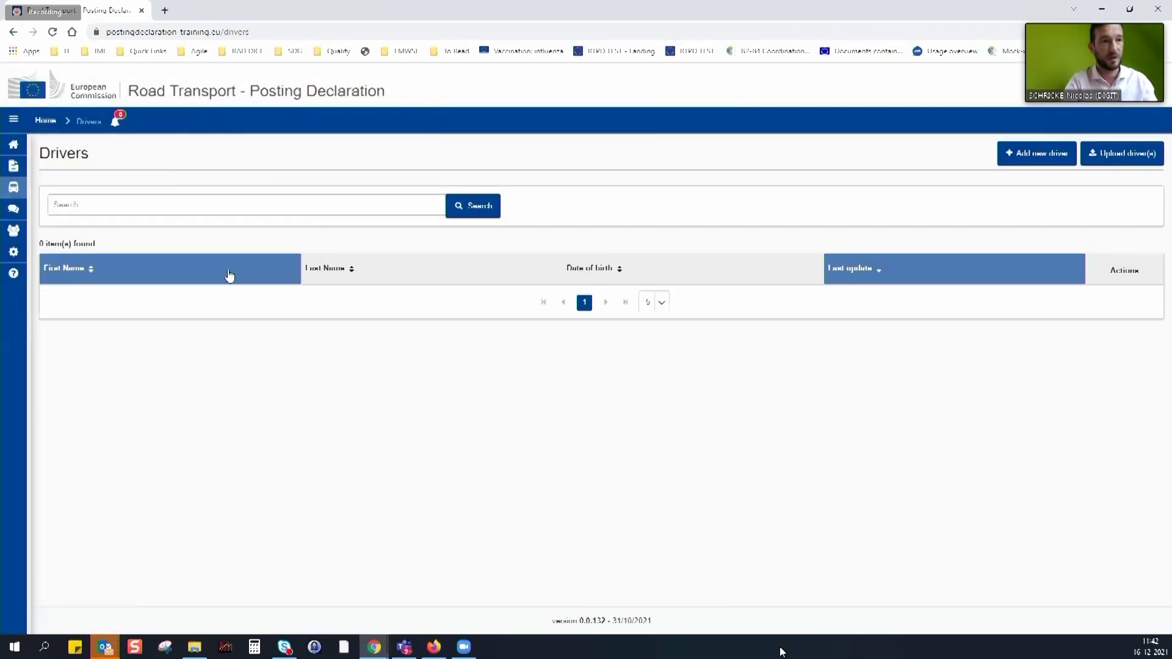
{"action": "mouse_move", "coordinate": [27, 250]}
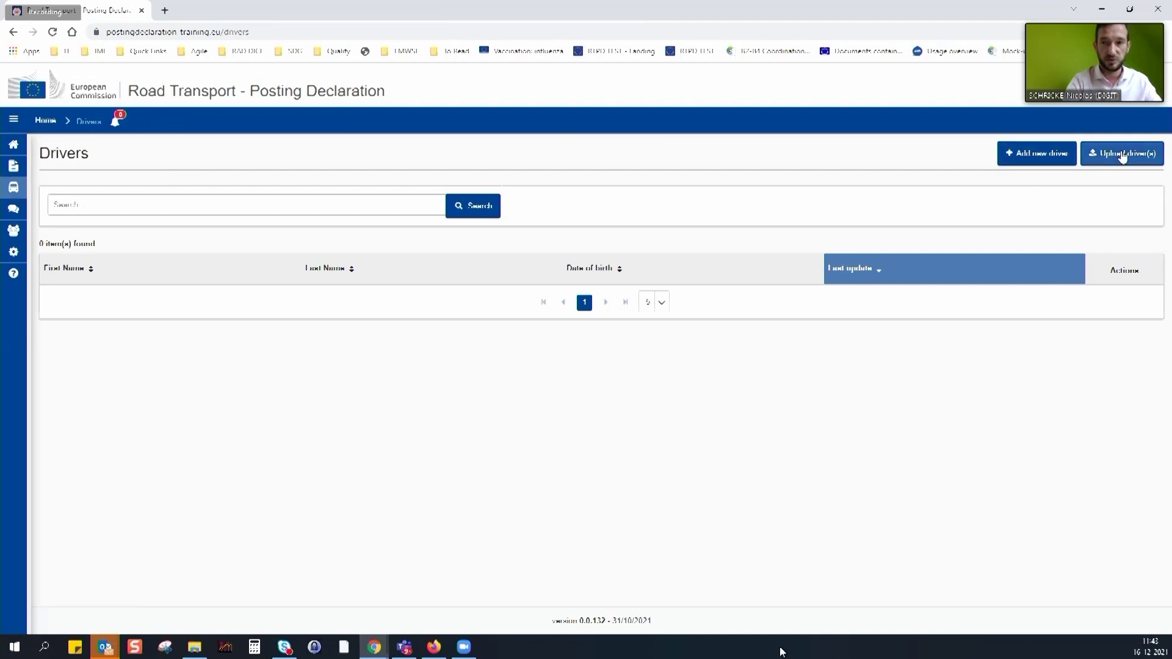
Open the Add driver form, enter internal reference 'RLI 100' and the driver's first name
{"action": "left_click", "coordinate": [1035, 154]}
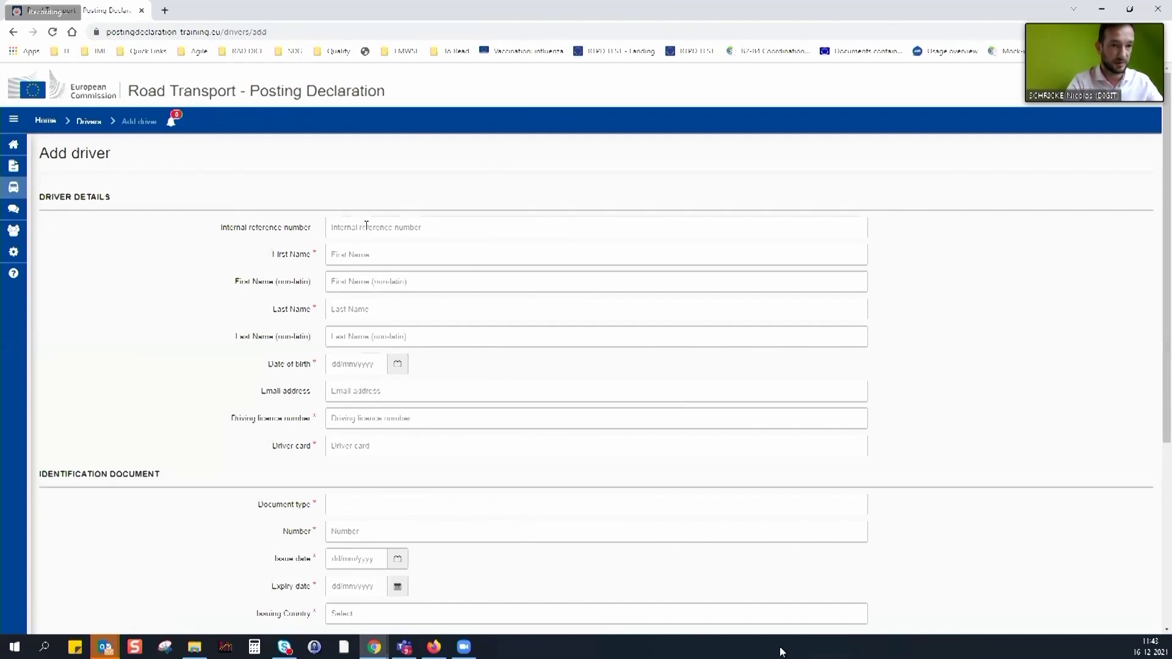
{"action": "left_click", "coordinate": [388, 231]}
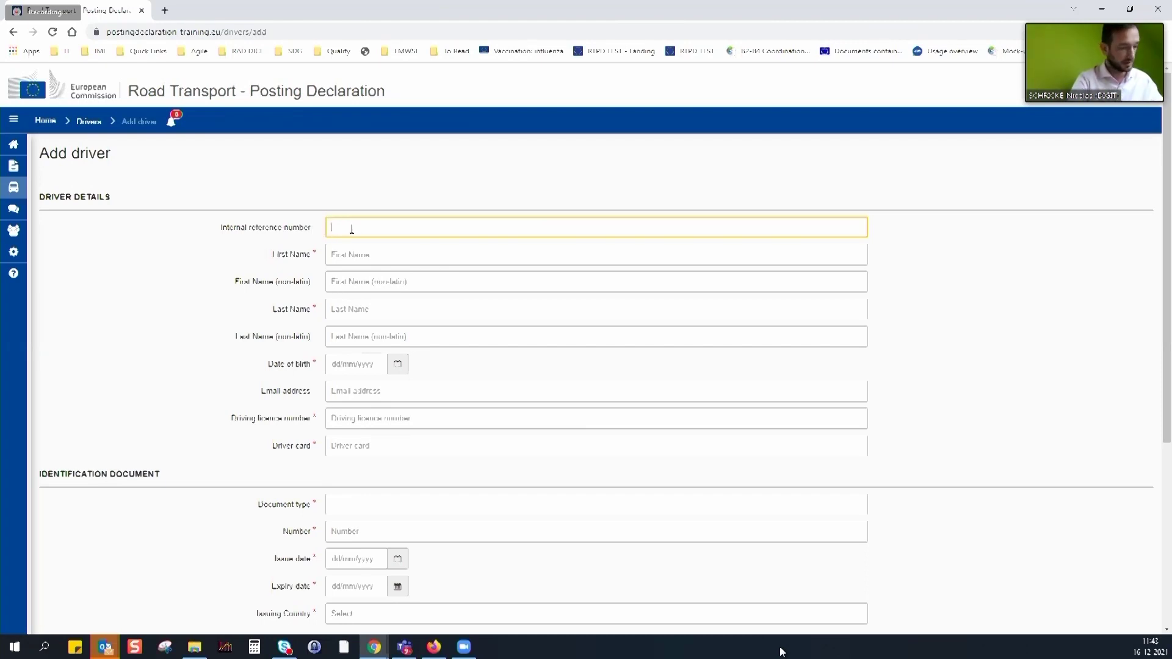
{"action": "type", "text": "RLI 100"}
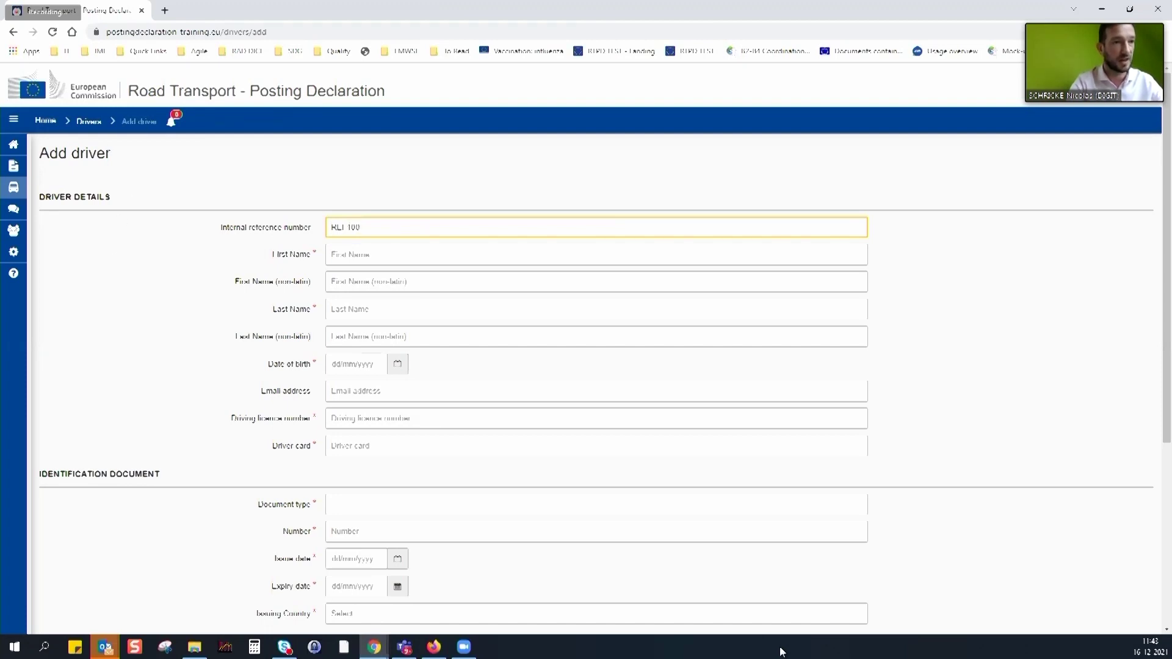
{"action": "left_click", "coordinate": [781, 651]}
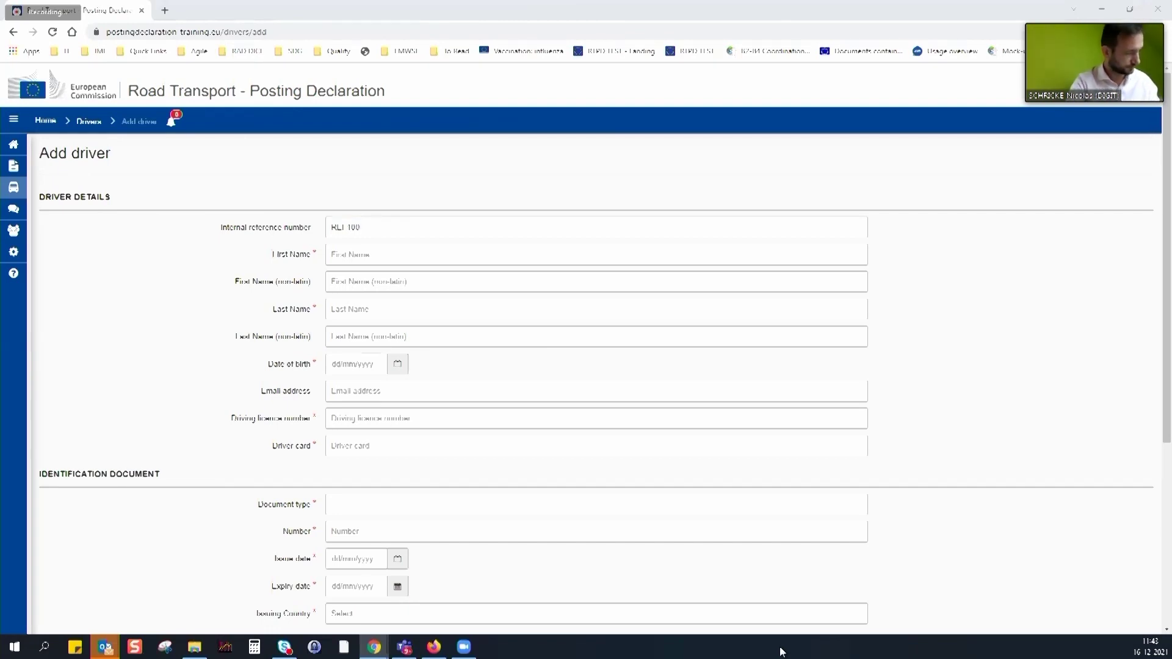
{"action": "left_click", "coordinate": [355, 255]}
{"action": "type", "text": "Ionut"}
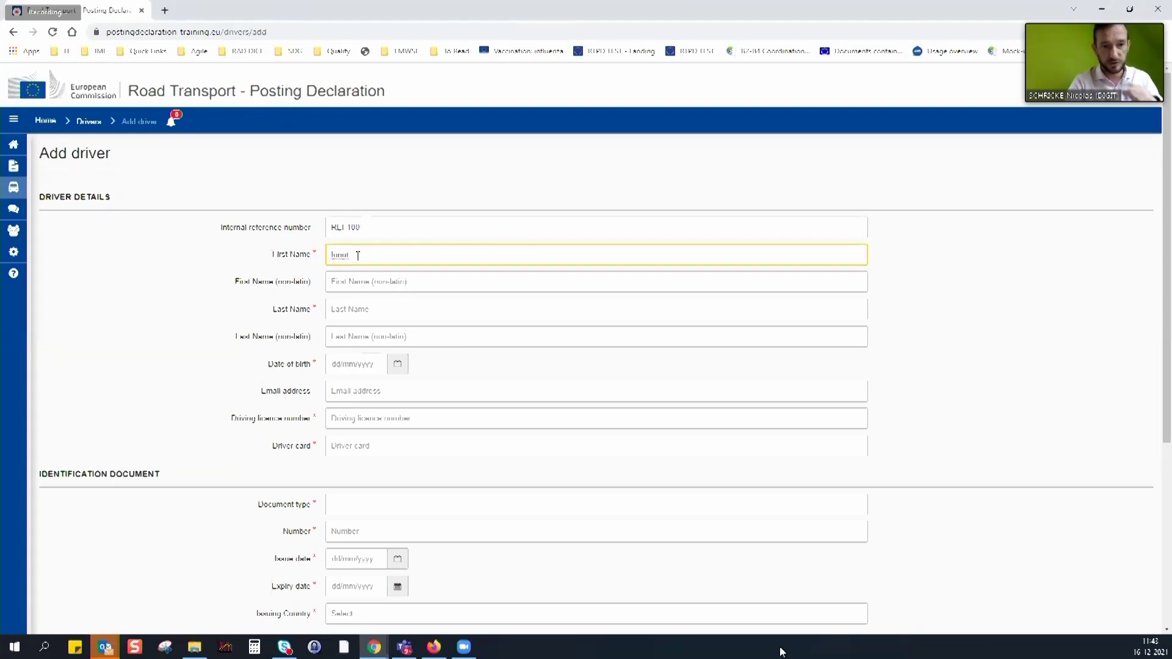
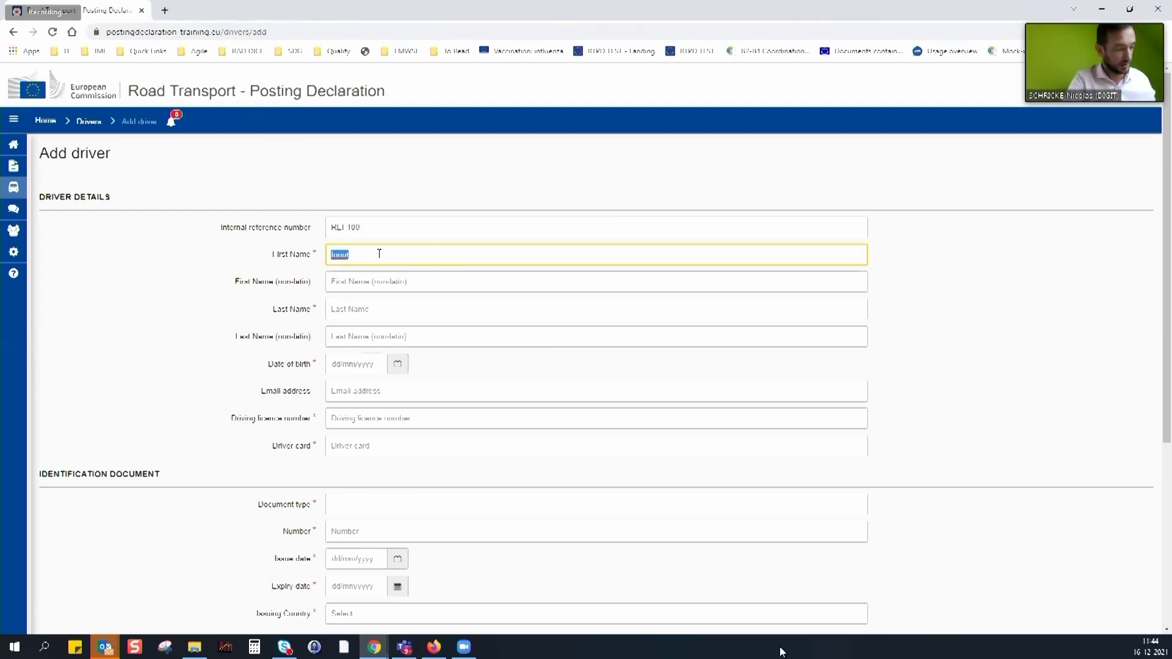
Enter the driver's non-latin first name, first name and last name
{"action": "left_click", "coordinate": [357, 282]}
{"action": "type", "text": "Іван"}
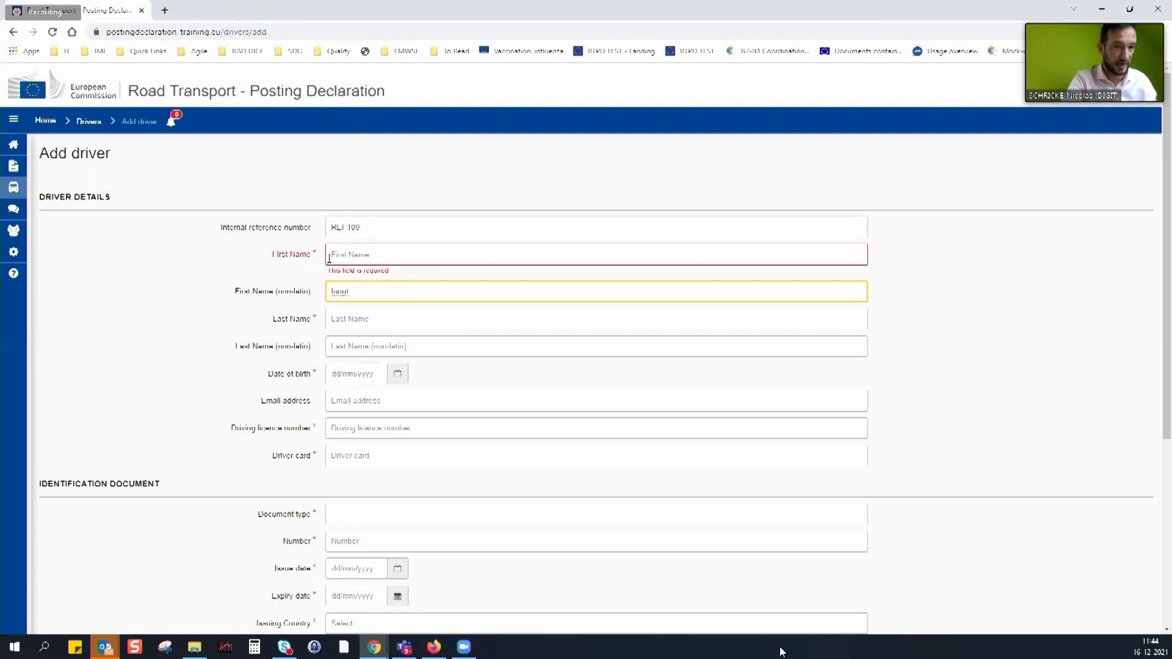
{"action": "left_click", "coordinate": [360, 263]}
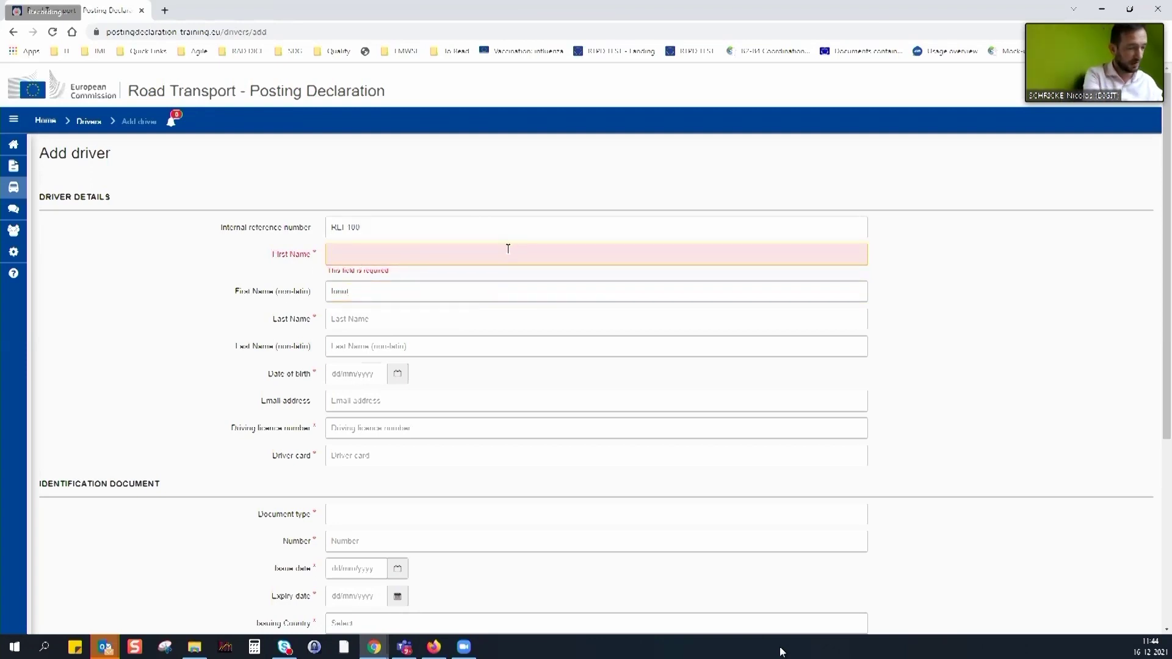
{"action": "type", "text": "Iv"}
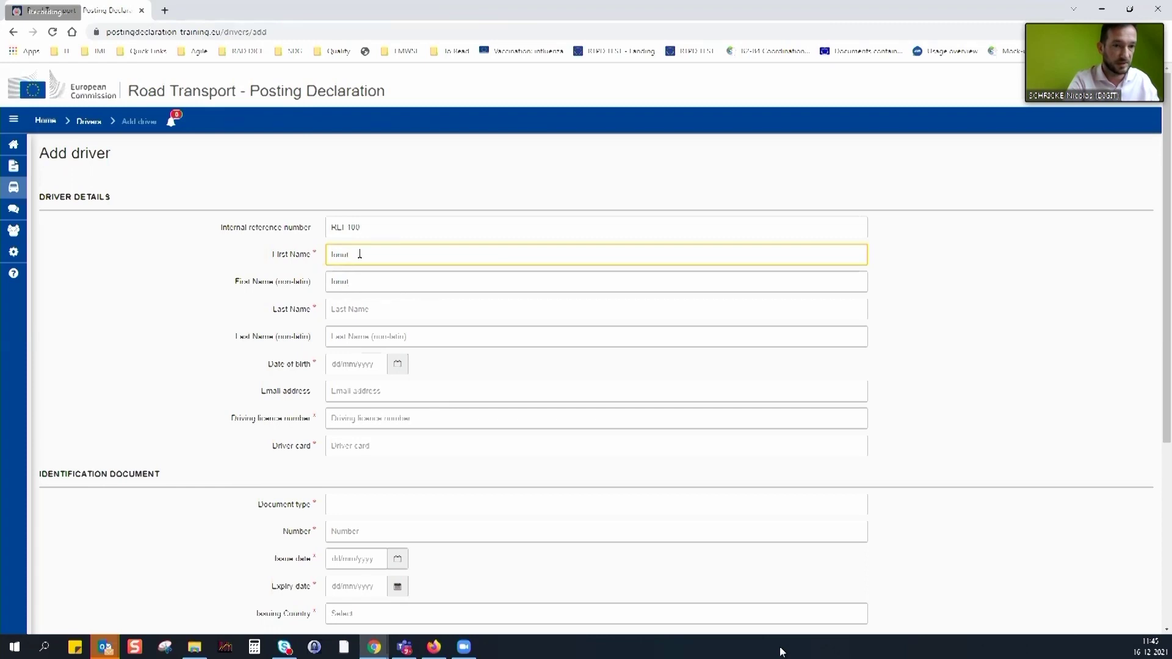
{"action": "left_click", "coordinate": [393, 317]}
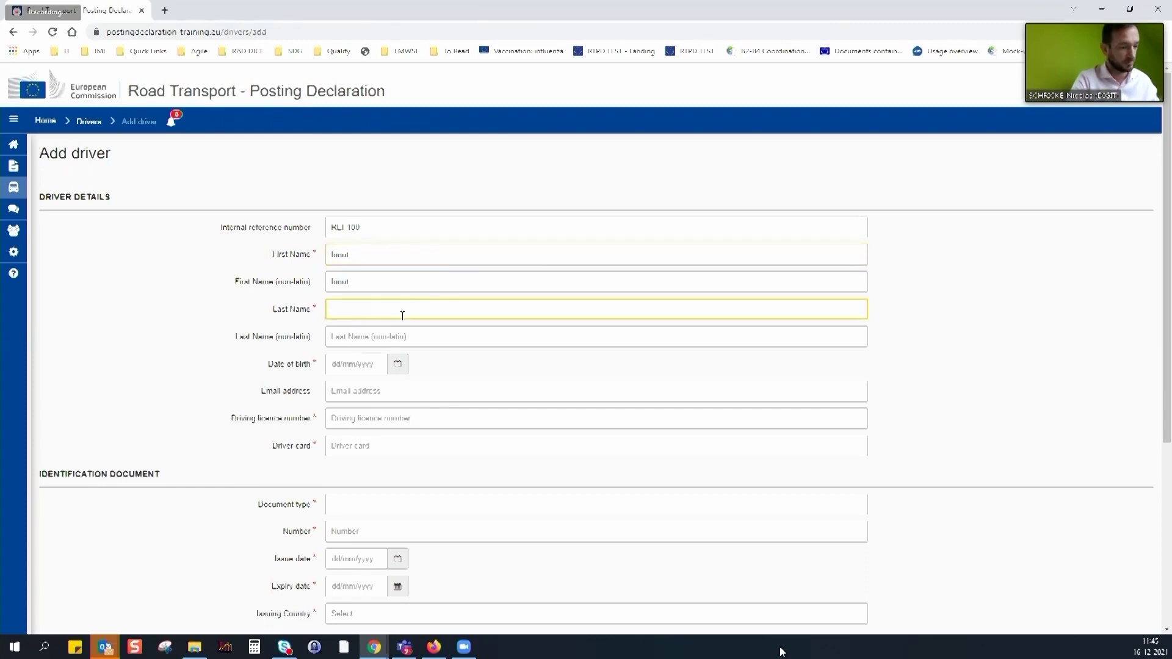
{"action": "type", "text": "Ued"}
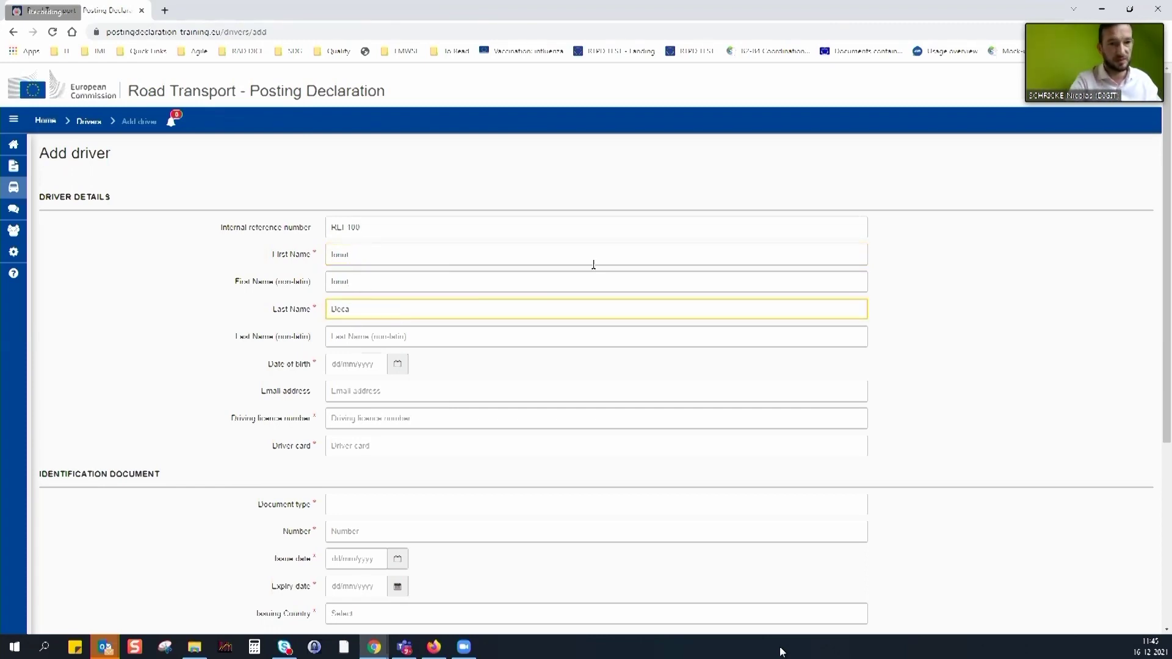
{"action": "left_click", "coordinate": [397, 368]}
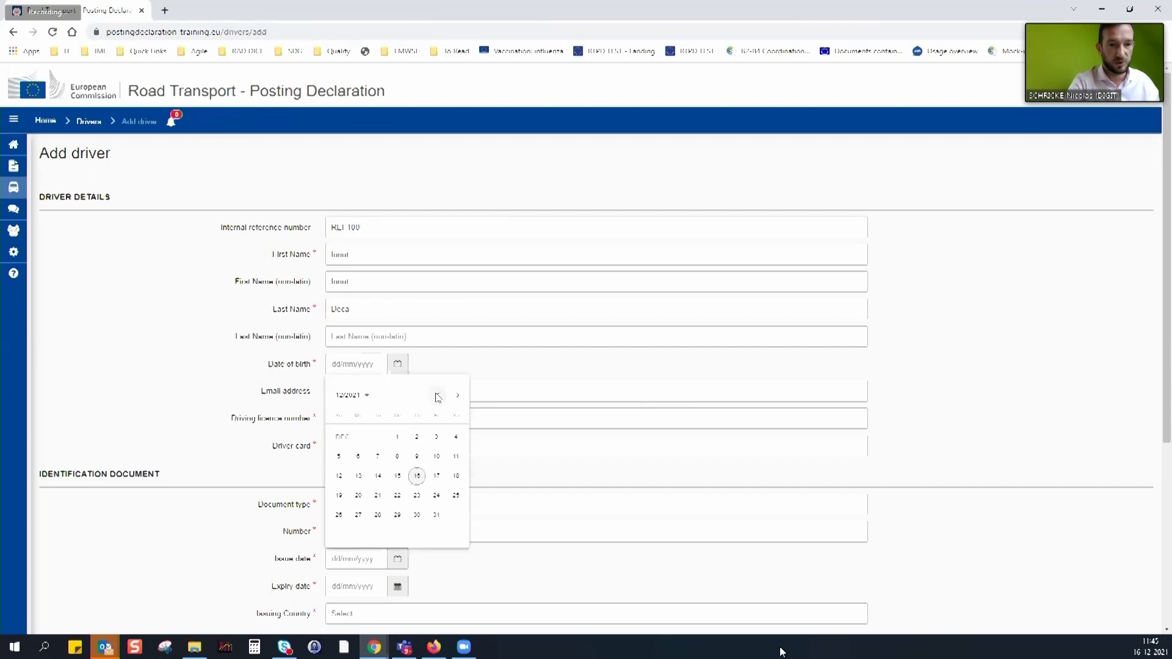
{"action": "left_click", "coordinate": [368, 395]}
{"action": "left_click", "coordinate": [438, 396]}
{"action": "left_click", "coordinate": [381, 426]}
{"action": "left_click", "coordinate": [414, 465]}
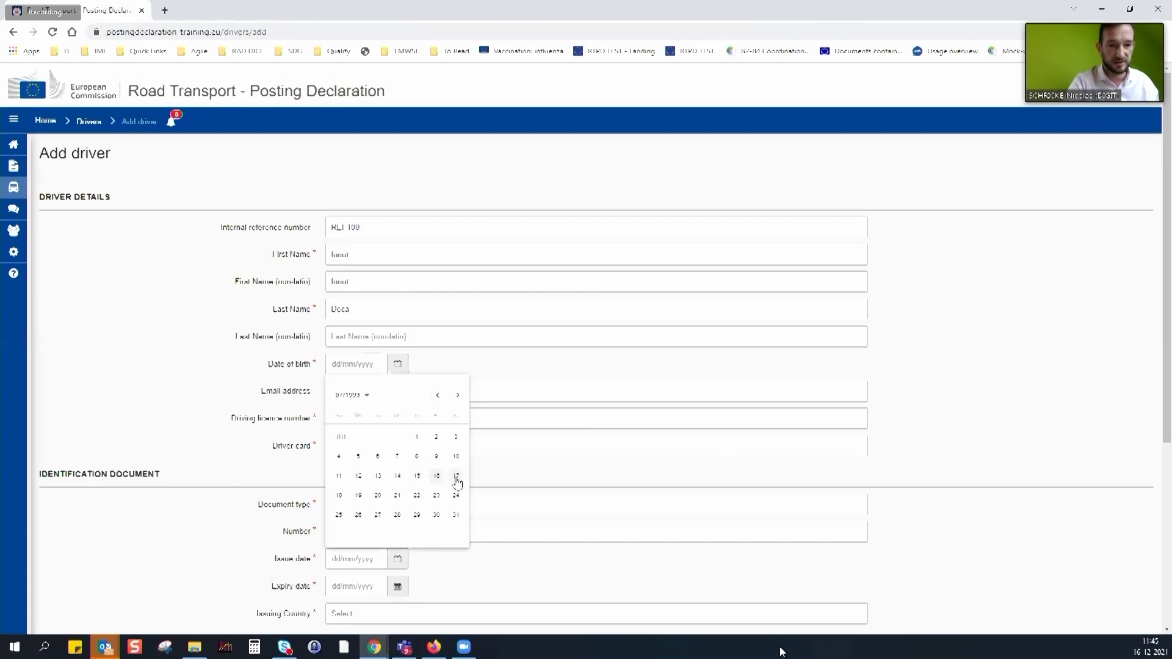
{"action": "left_click", "coordinate": [452, 483]}
Enter the driver's e-mail address and driving licence number
{"action": "left_click", "coordinate": [353, 391]}
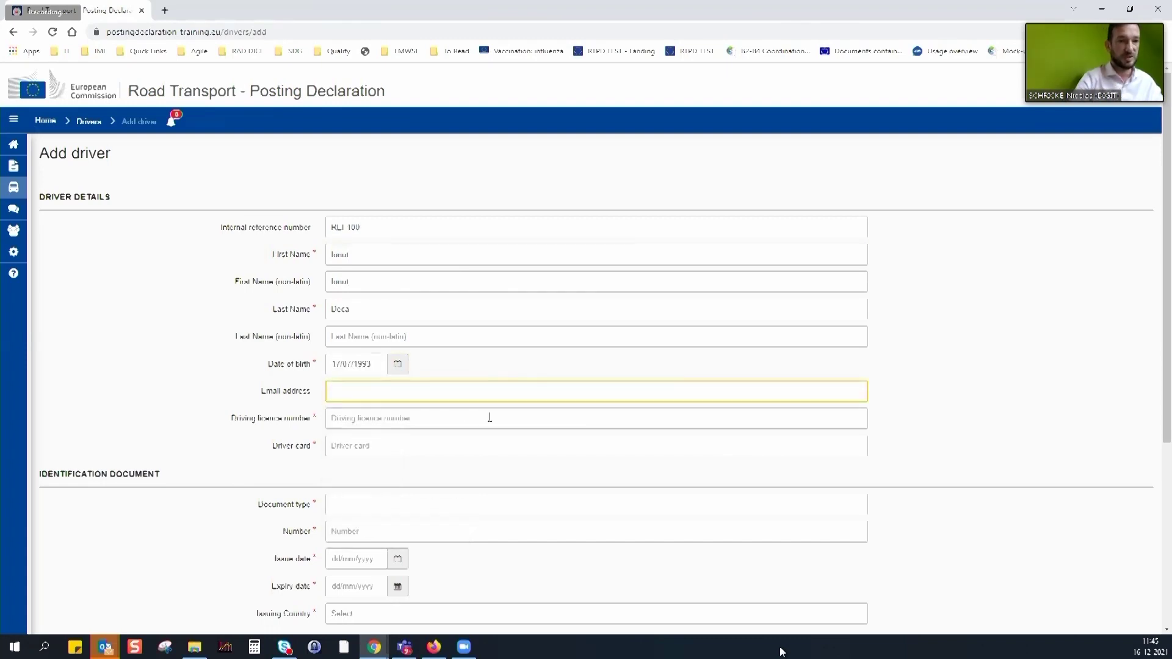
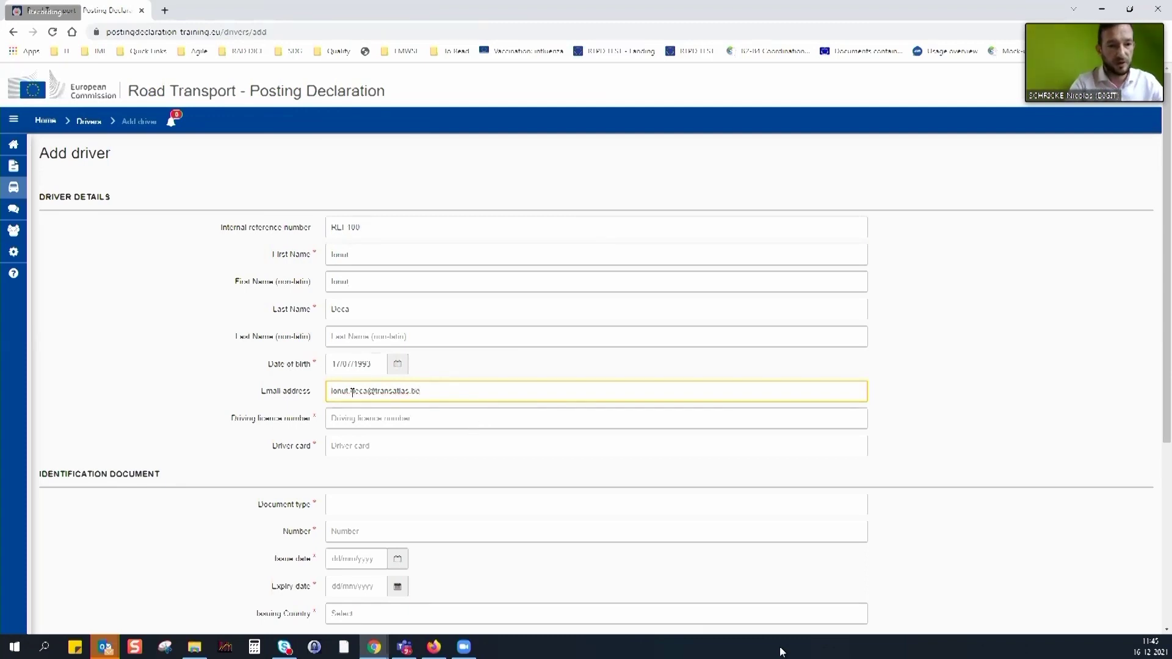
{"action": "left_click", "coordinate": [356, 418]}
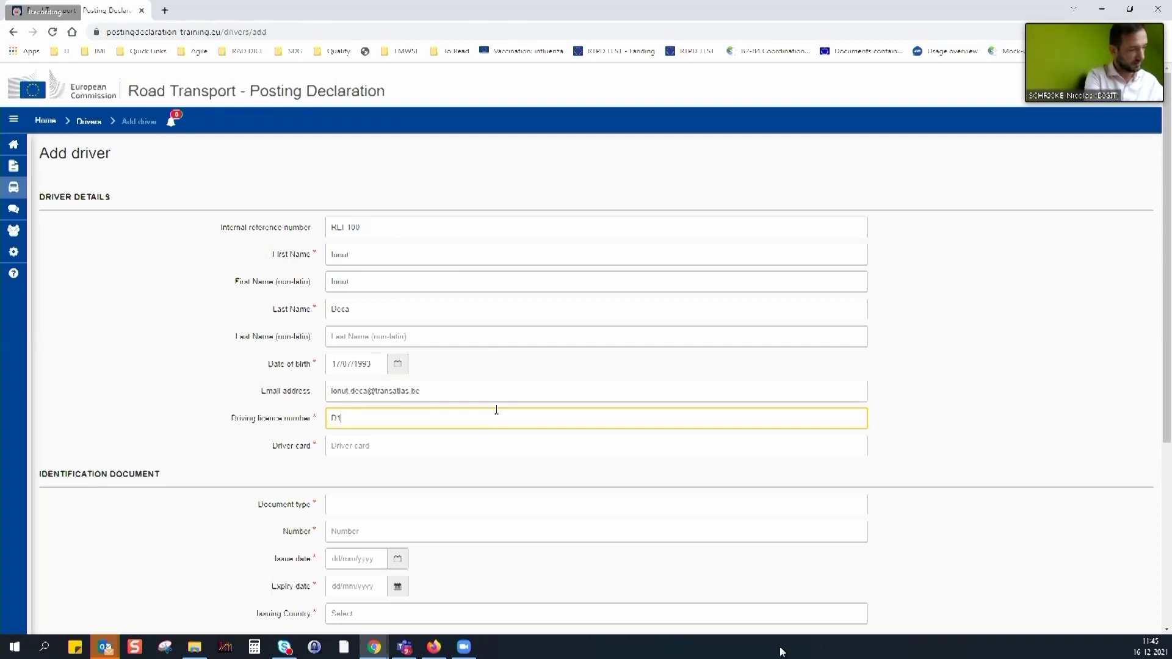
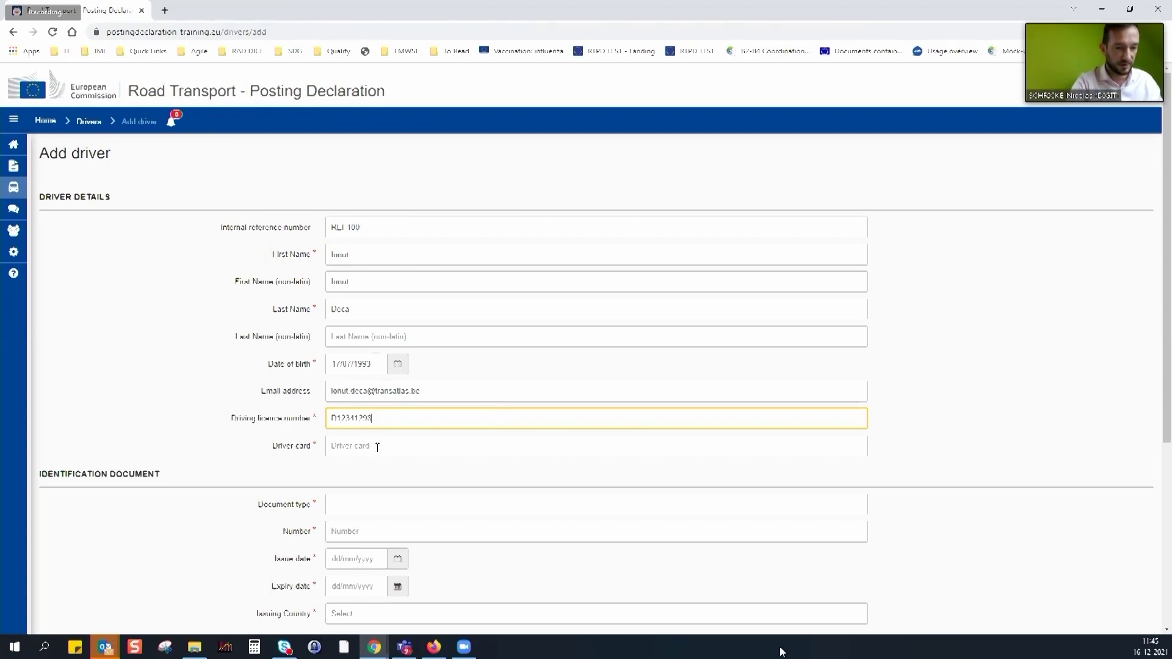
Enter the driver card number and correct it to exactly 16 characters, clearing the length error
{"action": "left_click", "coordinate": [375, 447]}
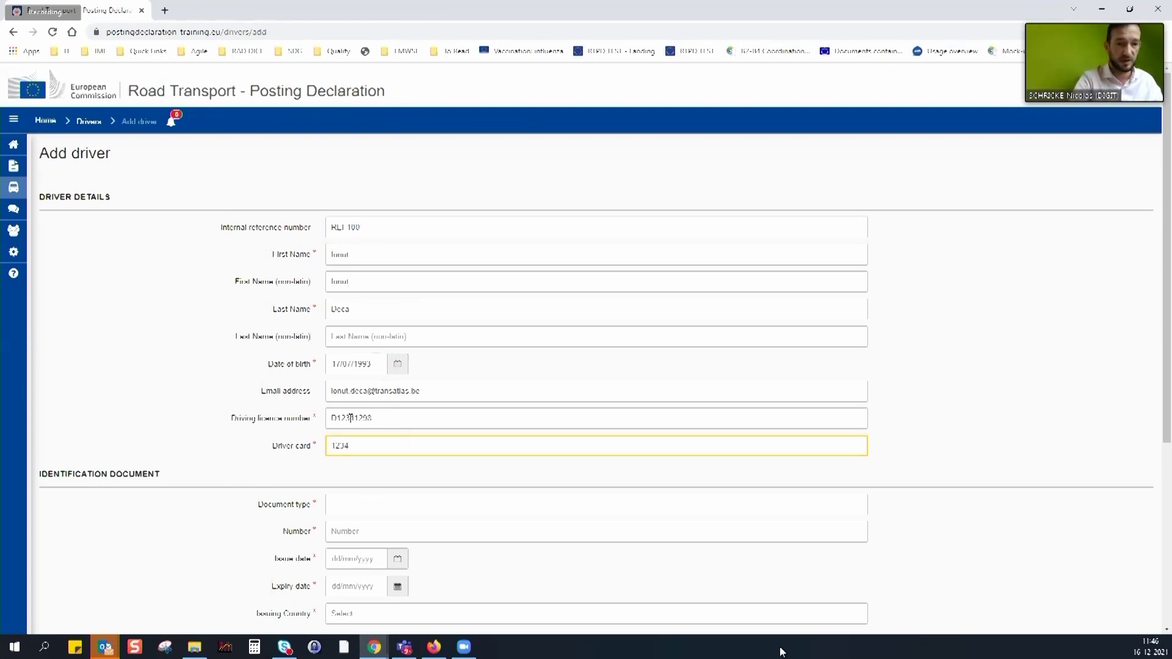
{"action": "left_click", "coordinate": [362, 500]}
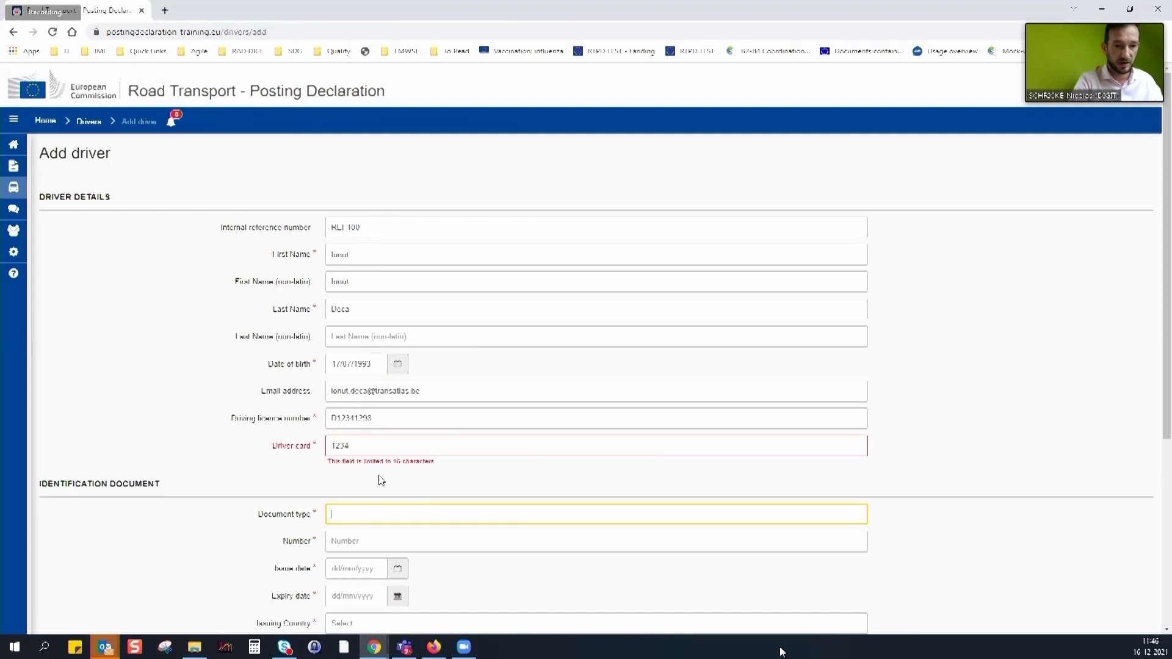
{"action": "left_click_drag", "start_coordinate": [346, 462], "coordinate": [437, 469]}
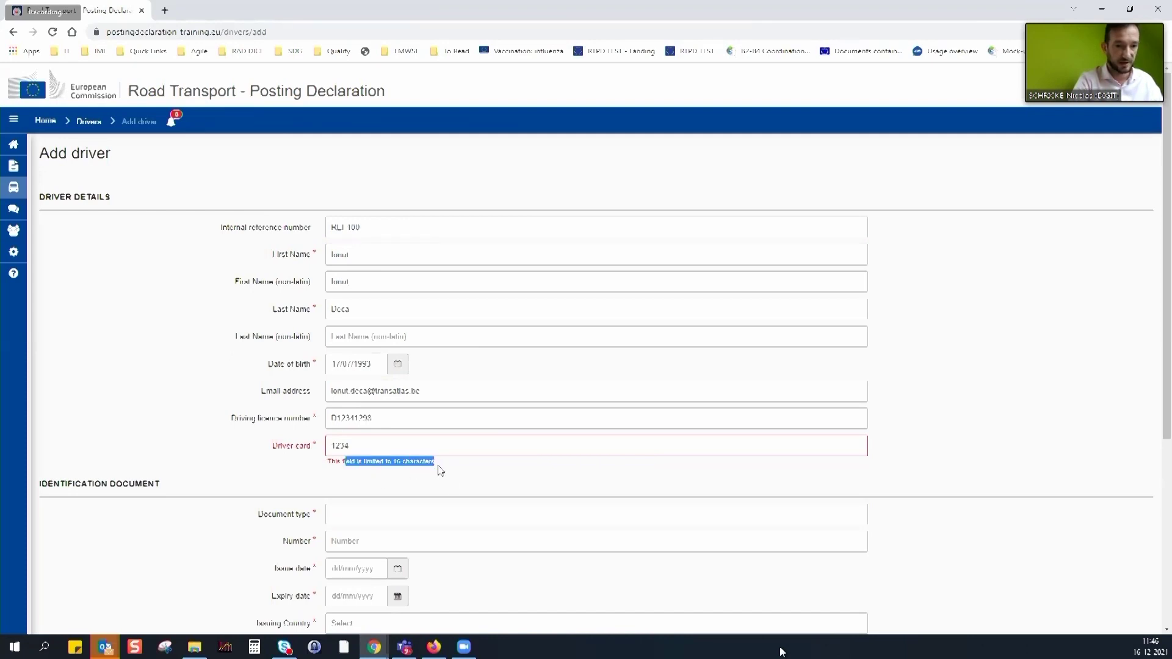
{"action": "left_click_drag", "start_coordinate": [360, 447], "coordinate": [324, 441]}
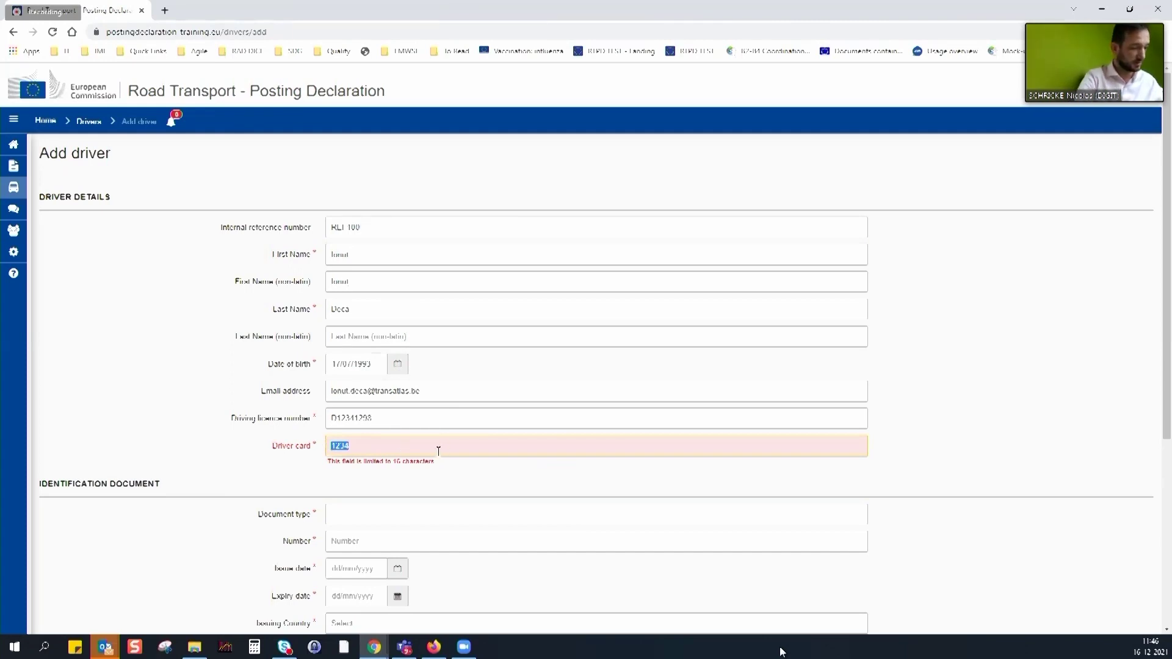
{"action": "type", "text": "123"}
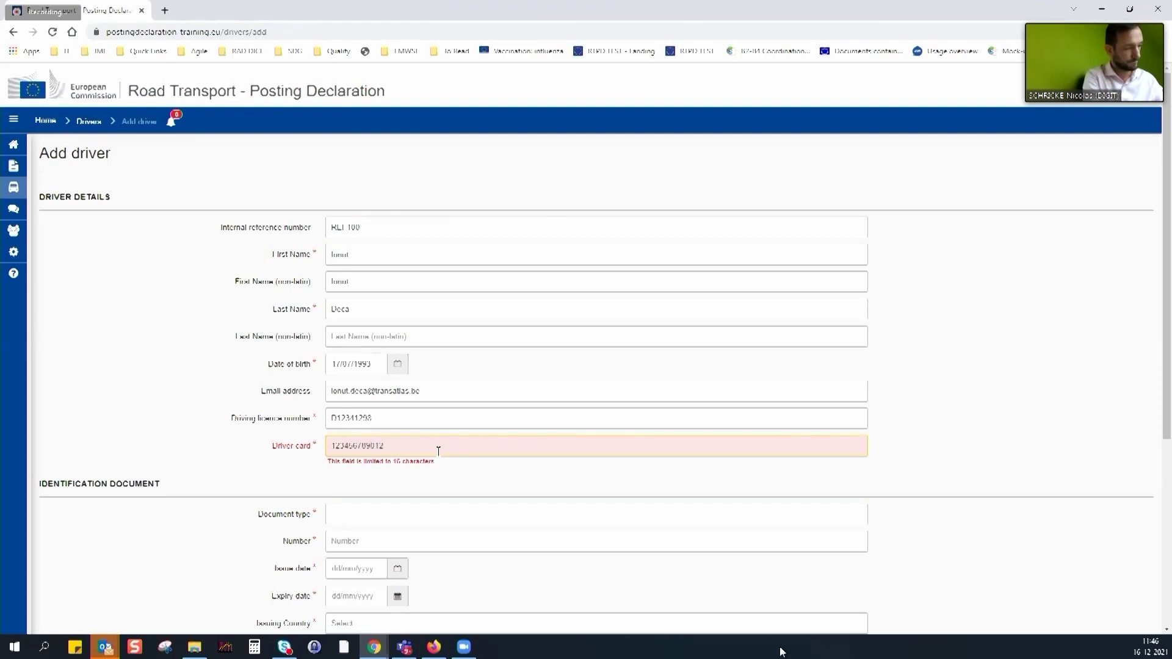
{"action": "type", "text": "1"}
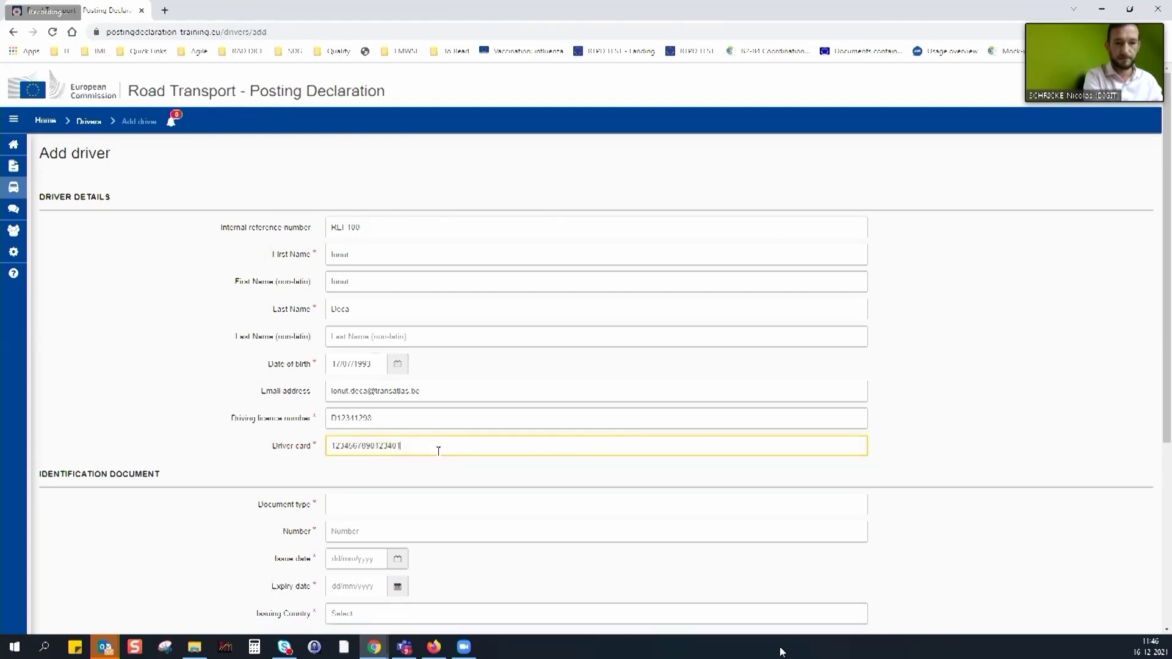
{"action": "left_click", "coordinate": [356, 512]}
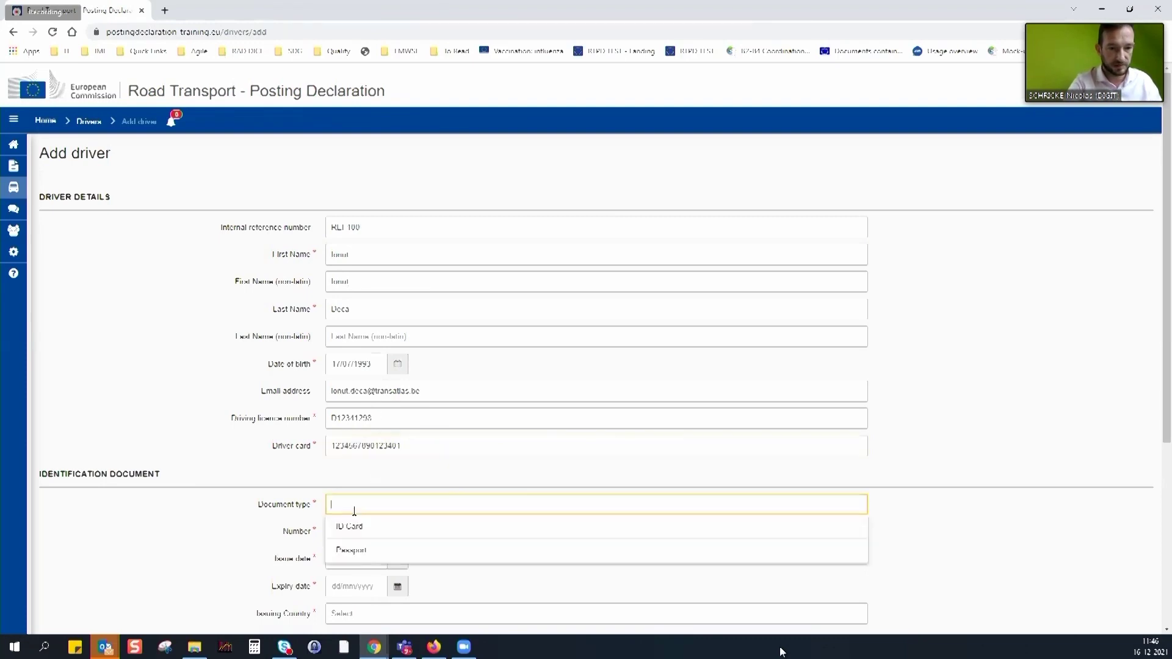
Choose ID Card as the document type and enter the document number
{"action": "left_click", "coordinate": [360, 528]}
{"action": "scroll", "coordinate": [472, 441], "scroll_direction": "down", "scroll_amount": 2}
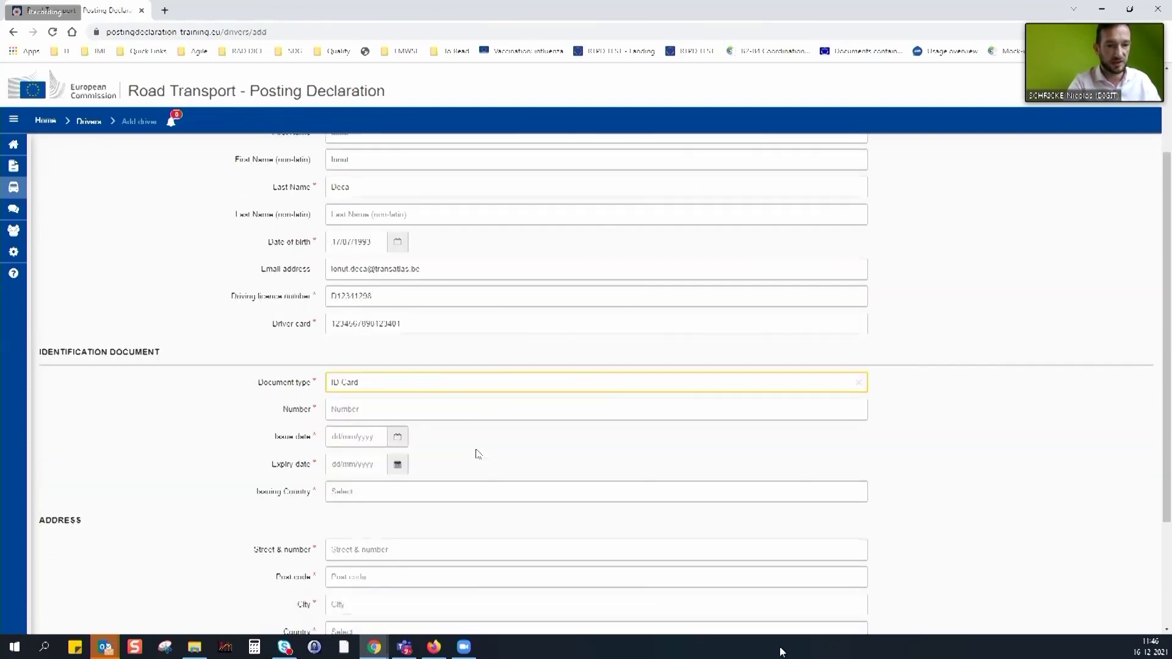
{"action": "left_click", "coordinate": [420, 385]}
{"action": "left_click_drag", "start_coordinate": [406, 383], "coordinate": [283, 385]}
{"action": "left_click", "coordinate": [342, 383]}
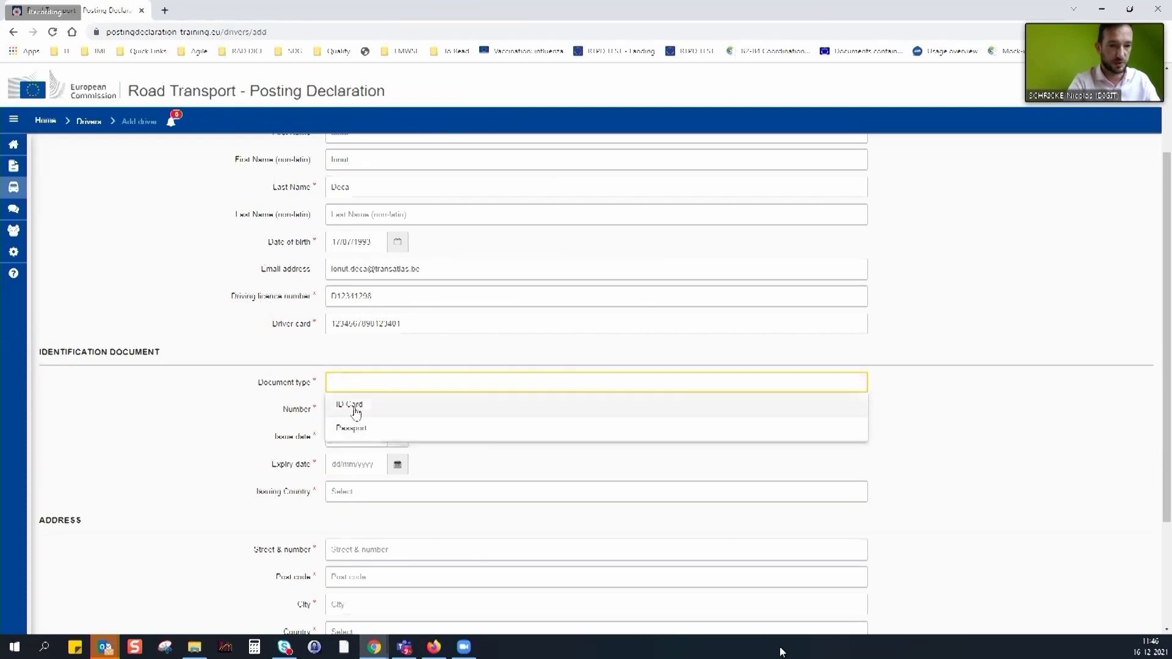
{"action": "left_click", "coordinate": [360, 402]}
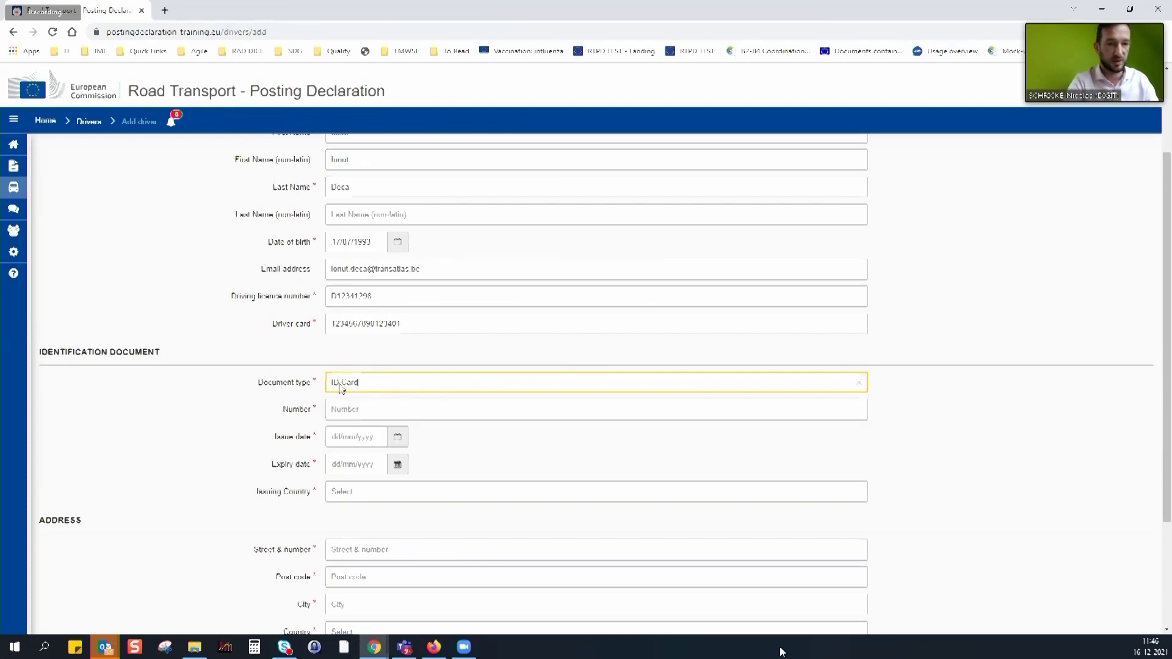
{"action": "left_click", "coordinate": [364, 410]}
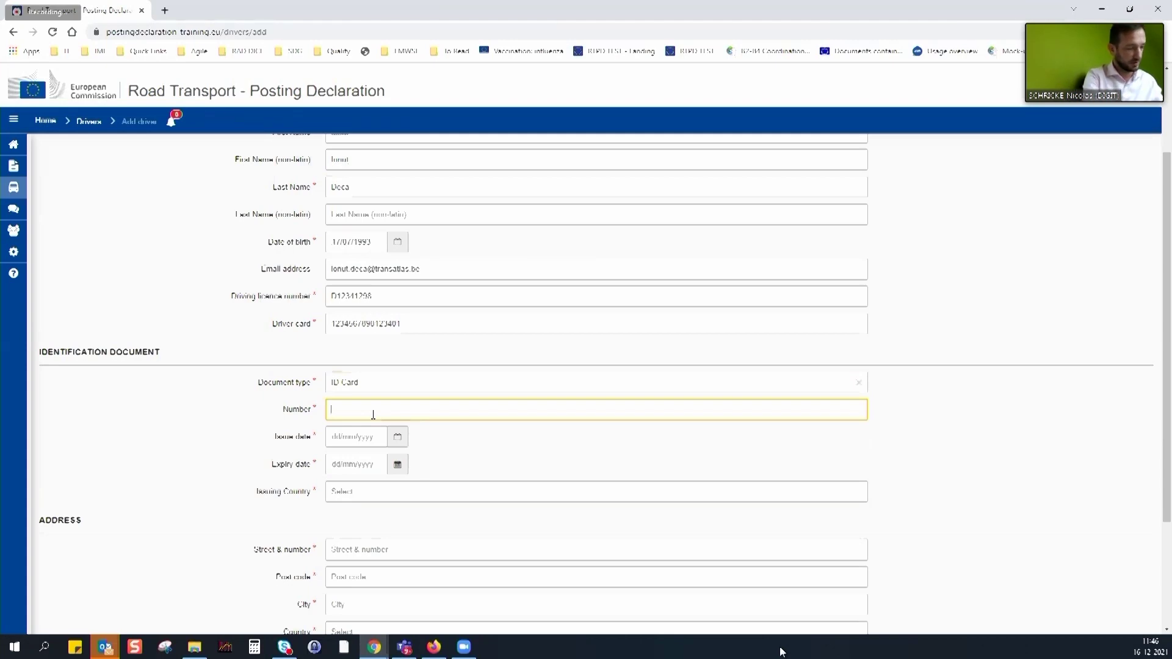
{"action": "type", "text": "0123456"}
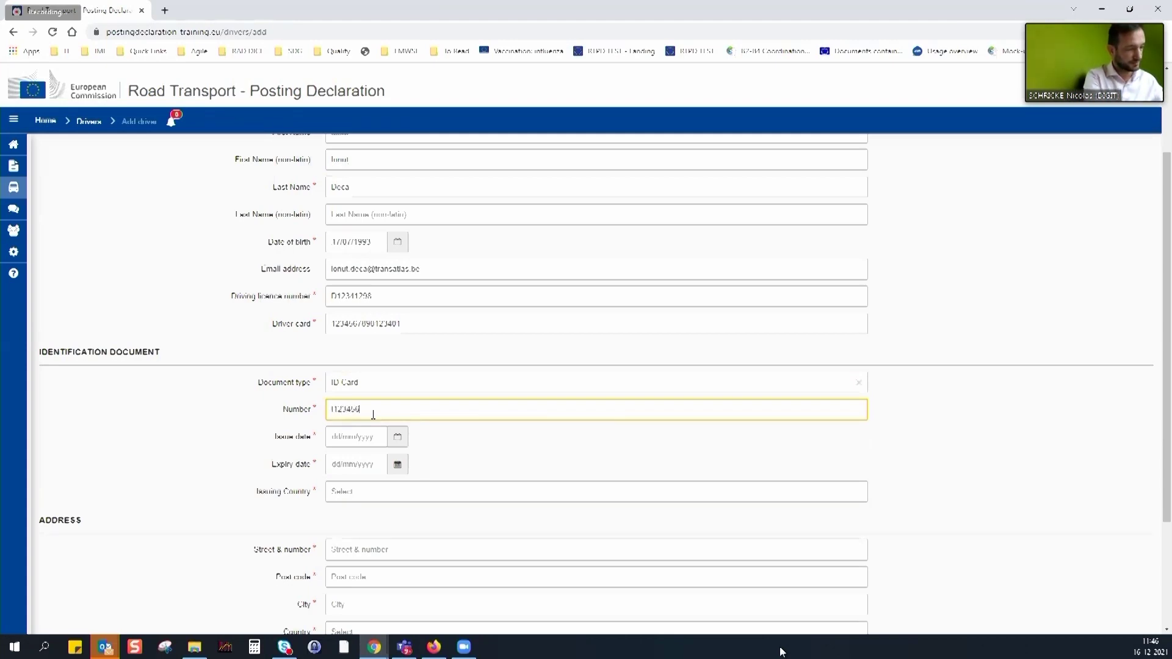
Set the issue date to 01/04/2017, leaving the expiry date empty
{"action": "left_click", "coordinate": [398, 437]}
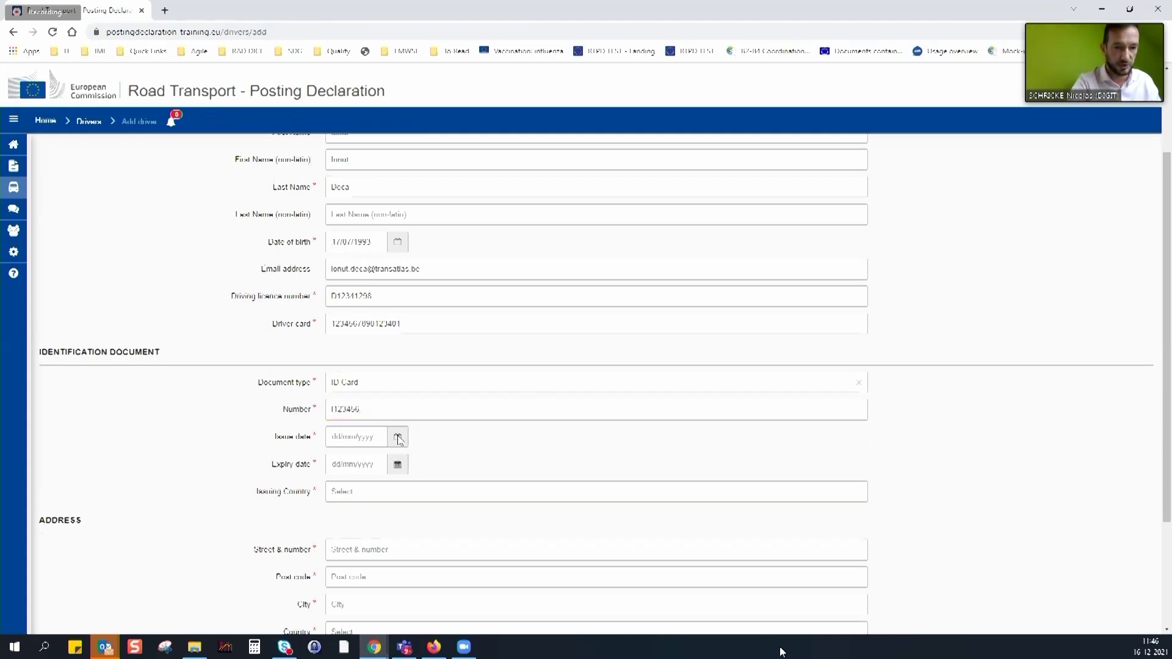
{"action": "left_click", "coordinate": [438, 468]}
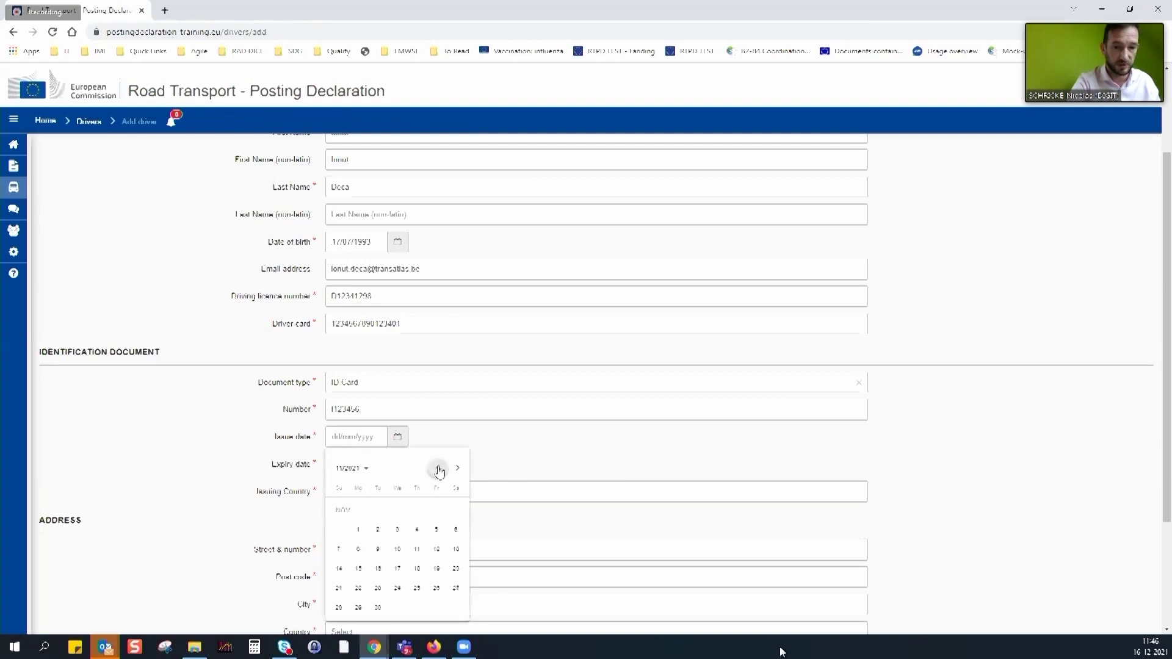
{"action": "left_click", "coordinate": [367, 470]}
{"action": "left_click", "coordinate": [377, 499]}
{"action": "left_click", "coordinate": [448, 517]}
{"action": "left_click", "coordinate": [453, 510]}
{"action": "left_click", "coordinate": [403, 469]}
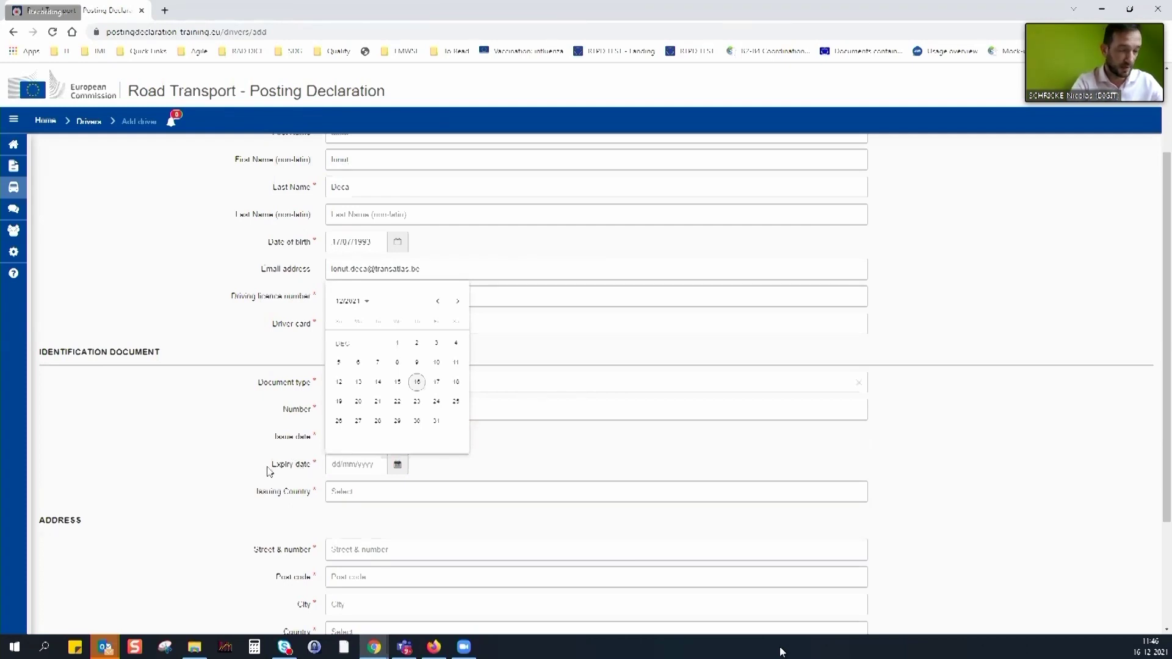
{"action": "left_click", "coordinate": [293, 464]}
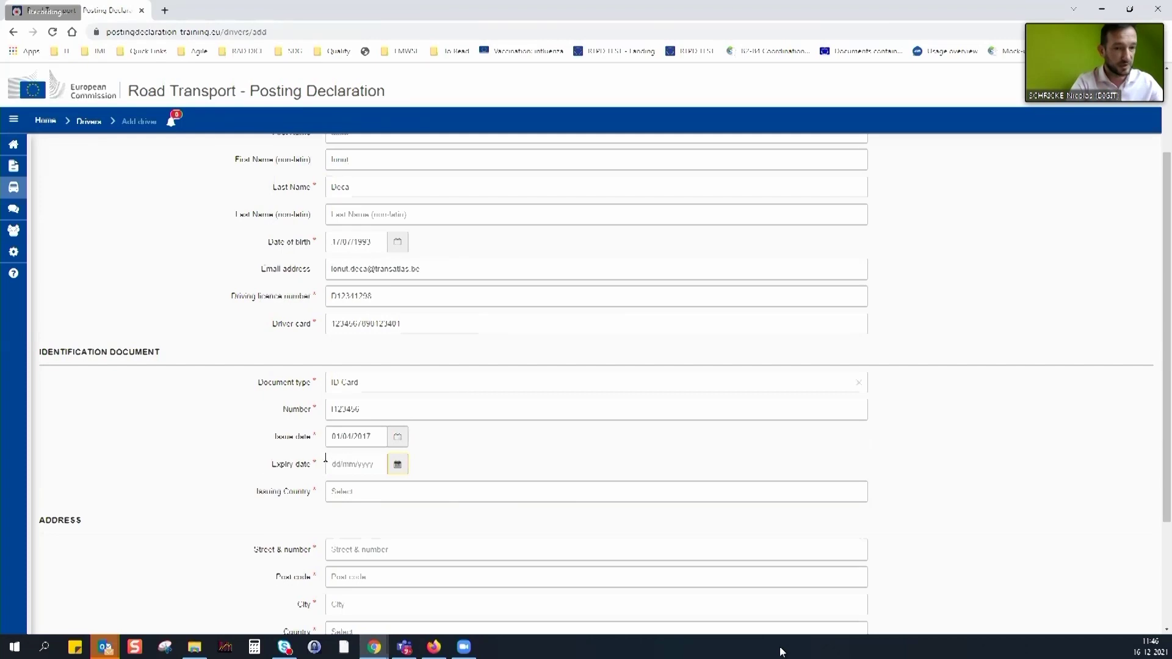
Set the ID card expiry date to 17 March 2017 in the calendar
{"action": "left_click", "coordinate": [368, 442]}
{"action": "key", "text": "Escape"}
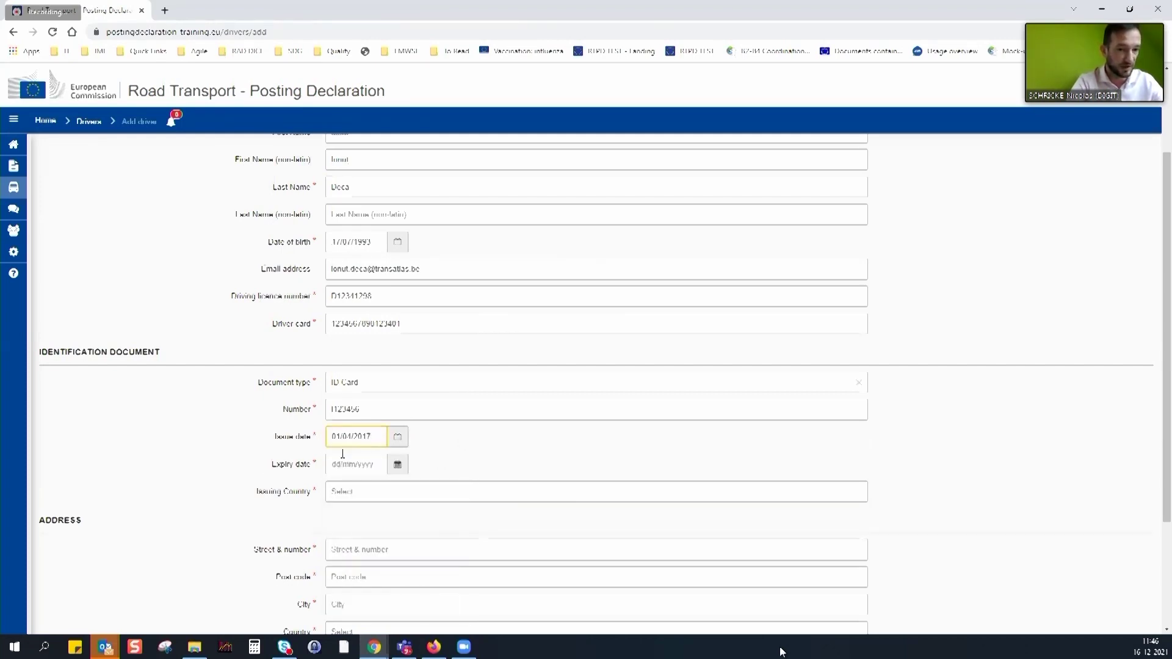
{"action": "left_click", "coordinate": [400, 467]}
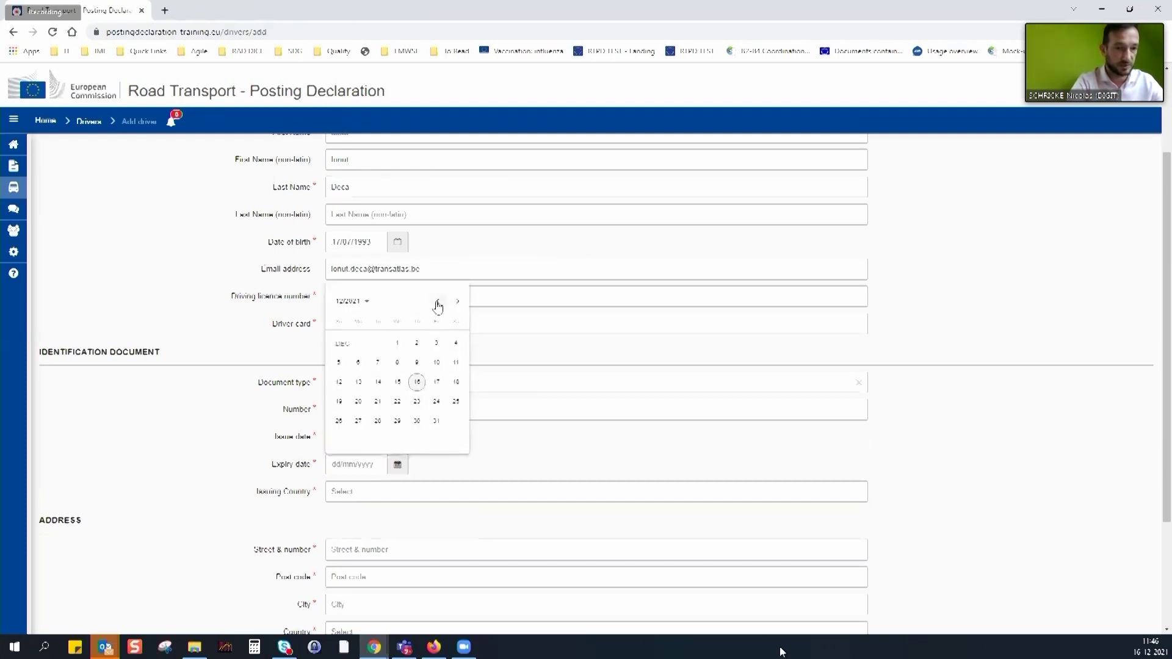
{"action": "left_click", "coordinate": [607, 467]}
{"action": "left_click", "coordinate": [398, 467]}
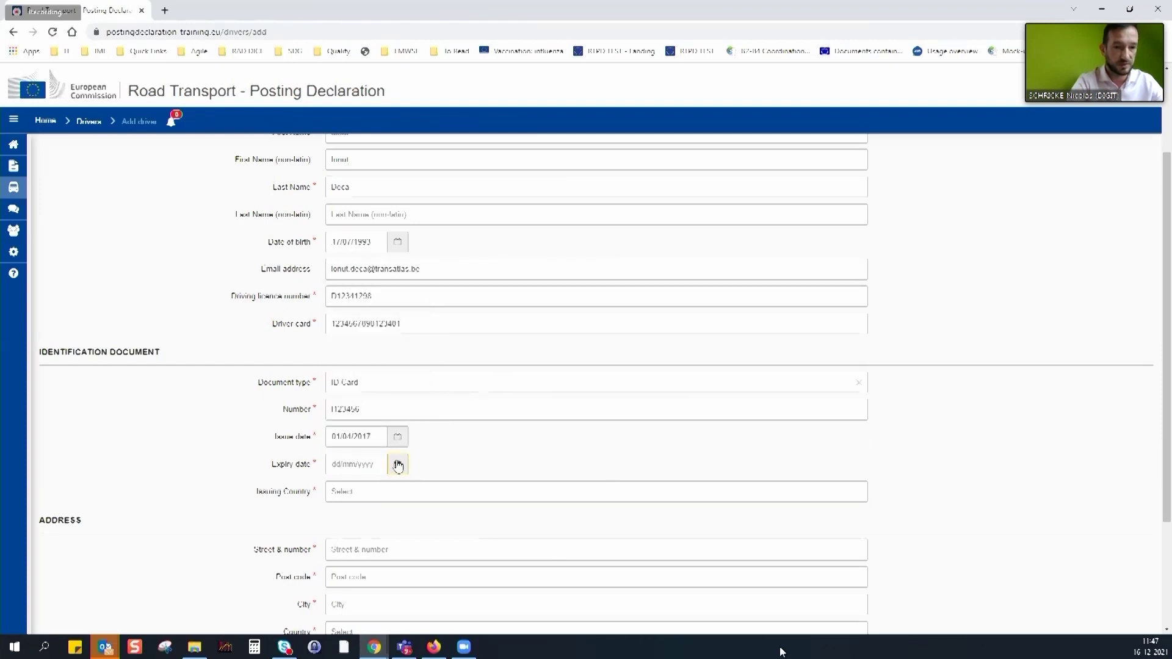
{"action": "left_click", "coordinate": [398, 467]}
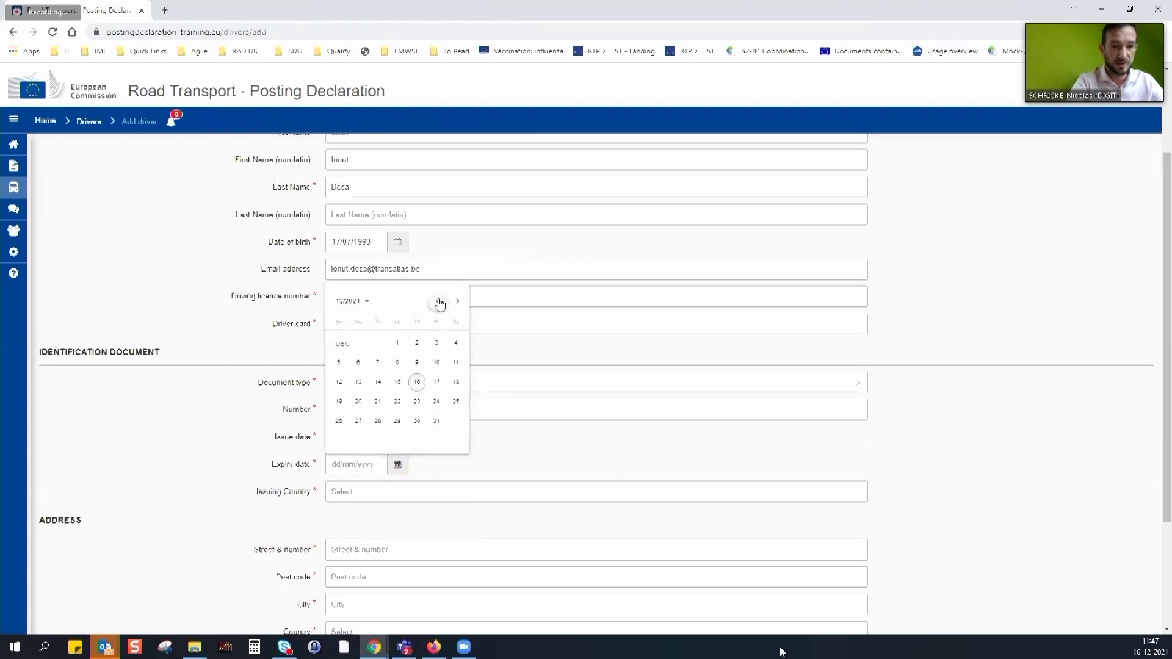
{"action": "left_click", "coordinate": [360, 301]}
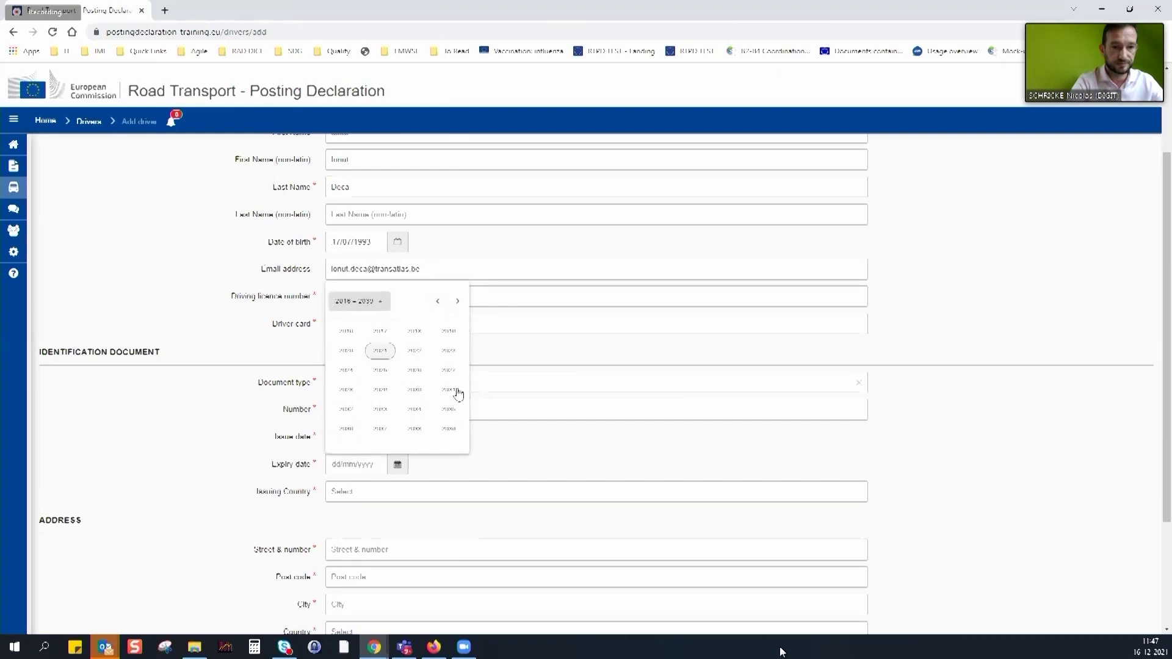
{"action": "left_click_drag", "start_coordinate": [445, 369], "coordinate": [369, 350]}
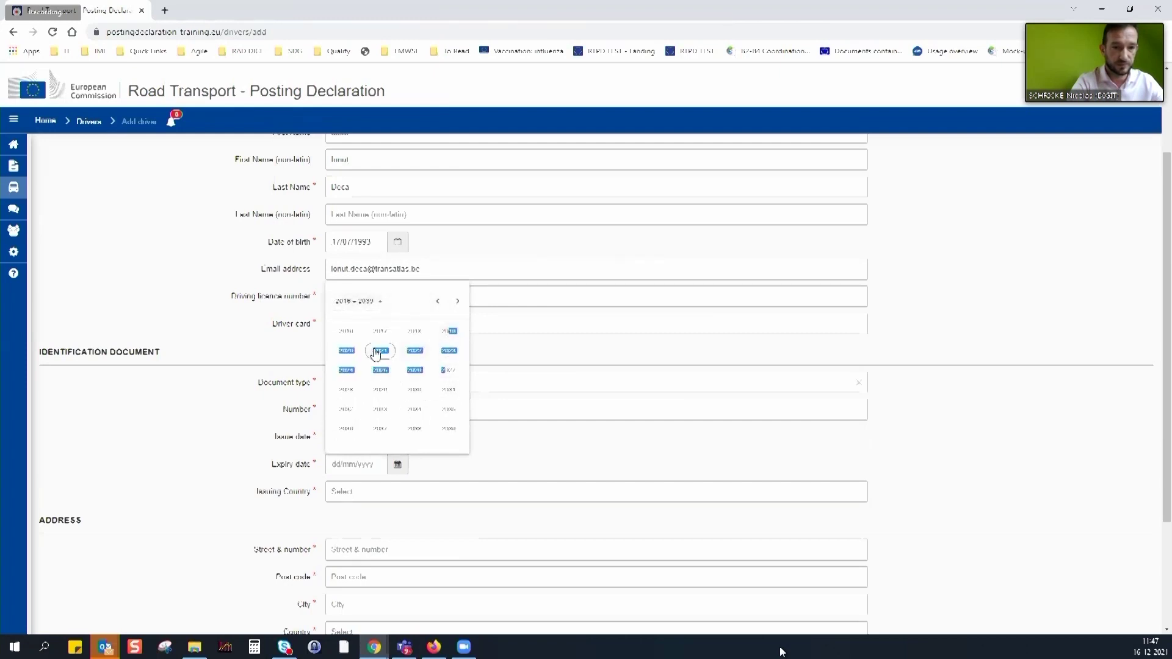
{"action": "left_click", "coordinate": [380, 333]}
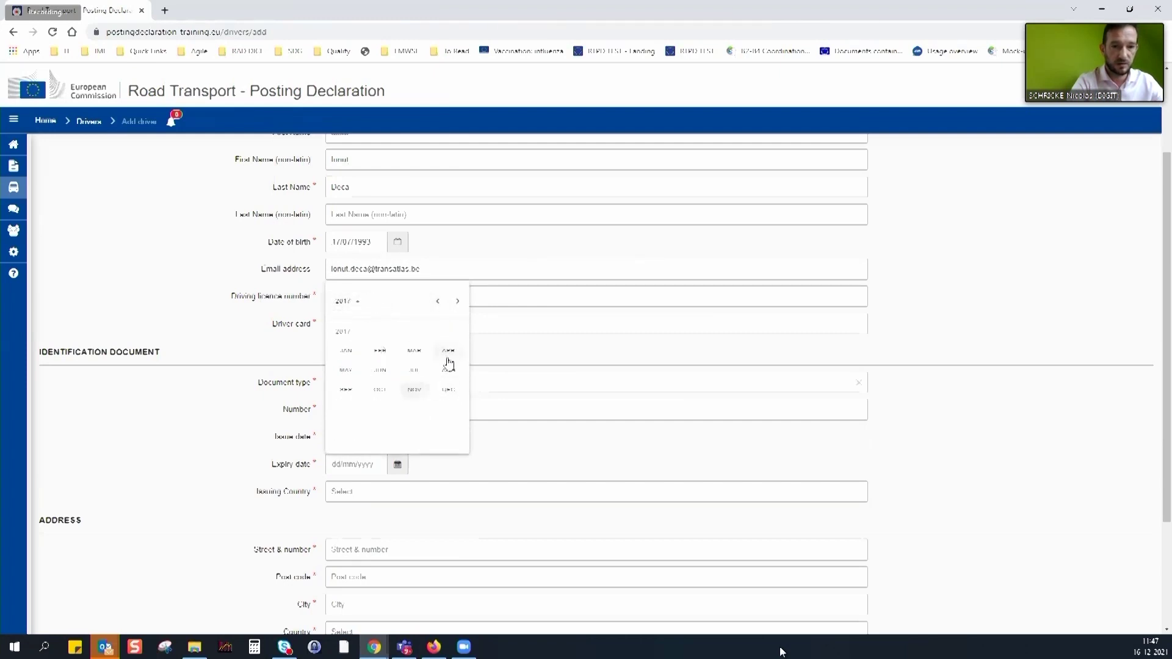
{"action": "left_click", "coordinate": [412, 353]}
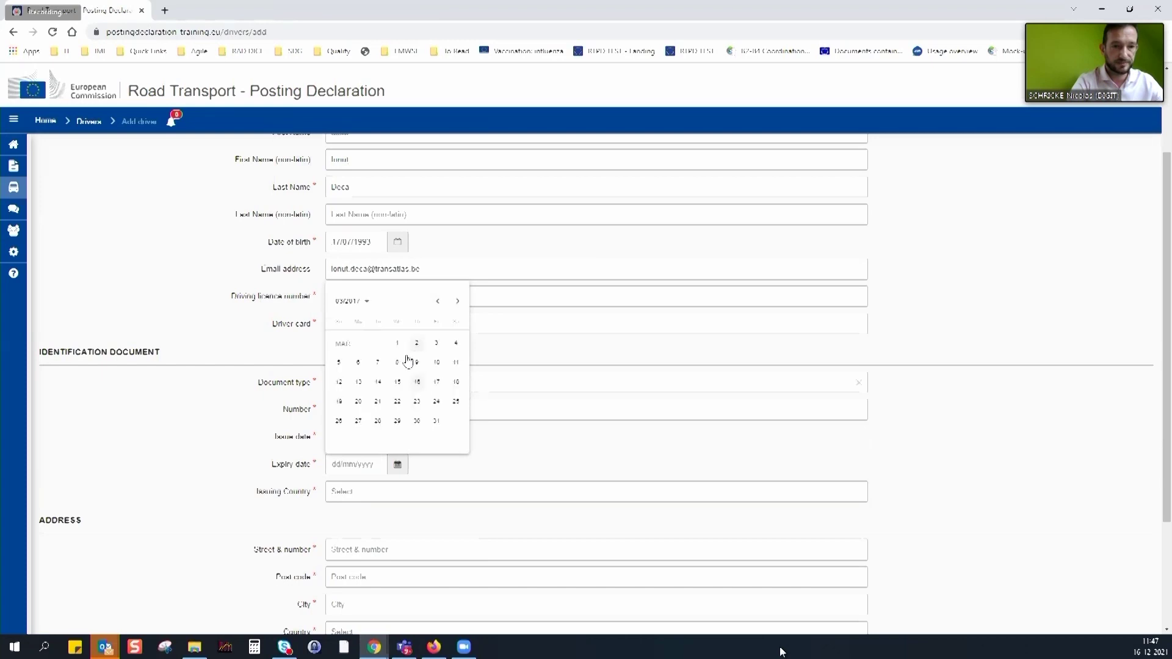
{"action": "left_click", "coordinate": [439, 383]}
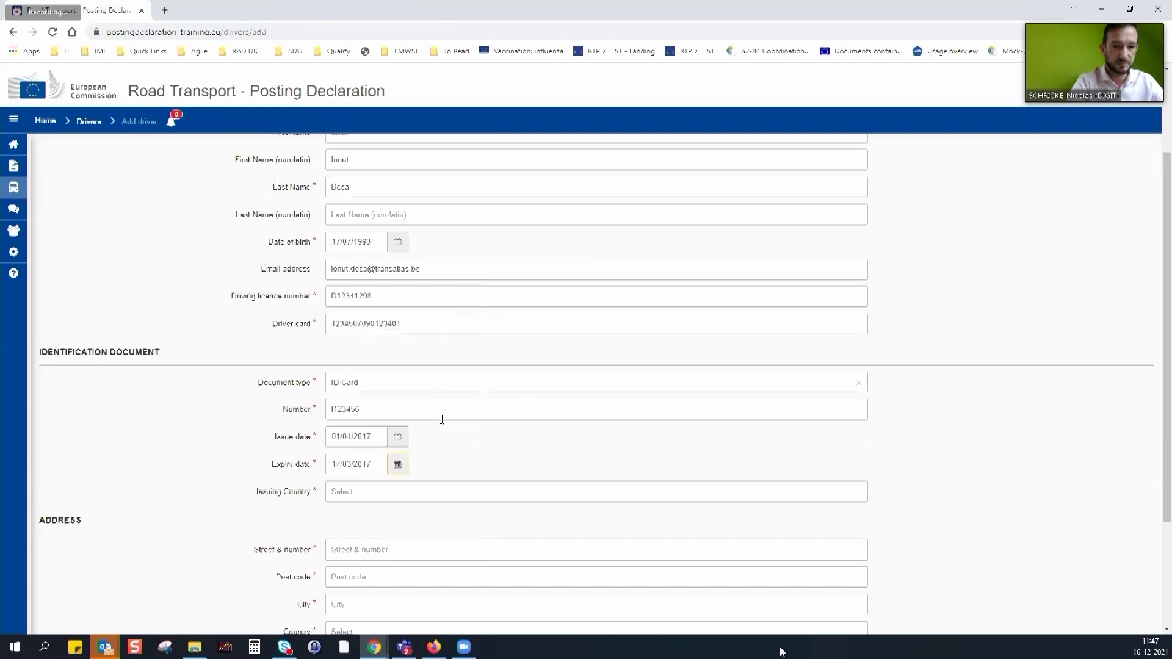
Change the expiry date to 01/04/2017 and type 'Rom' in Issuing Country
{"action": "left_click", "coordinate": [393, 464]}
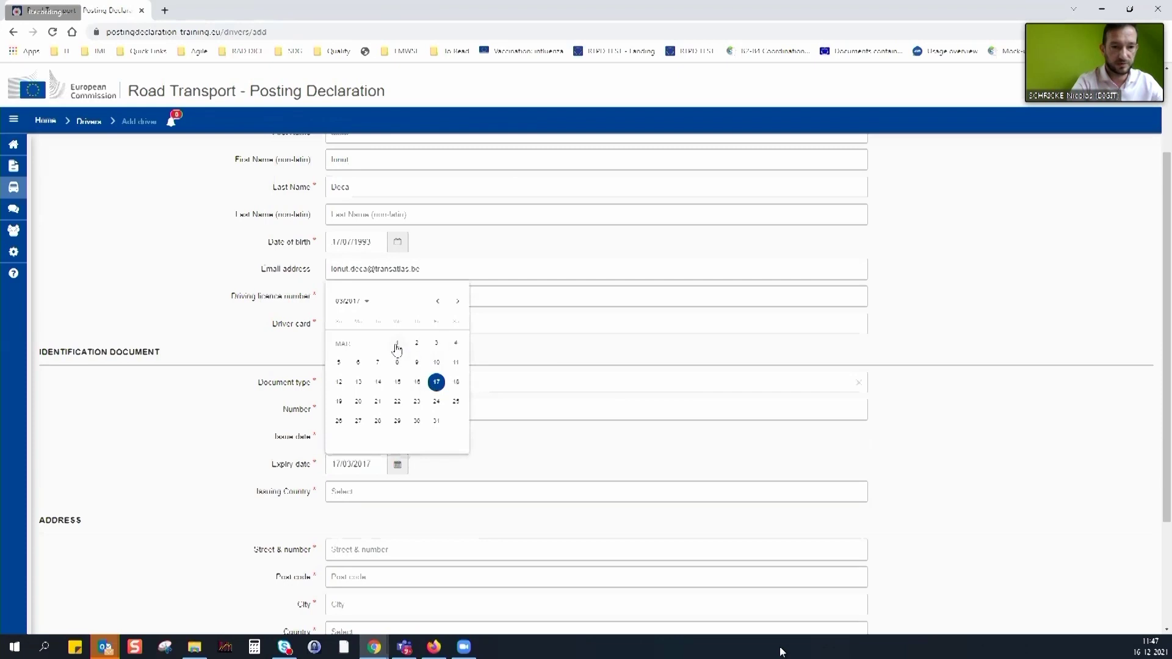
{"action": "left_click", "coordinate": [457, 301]}
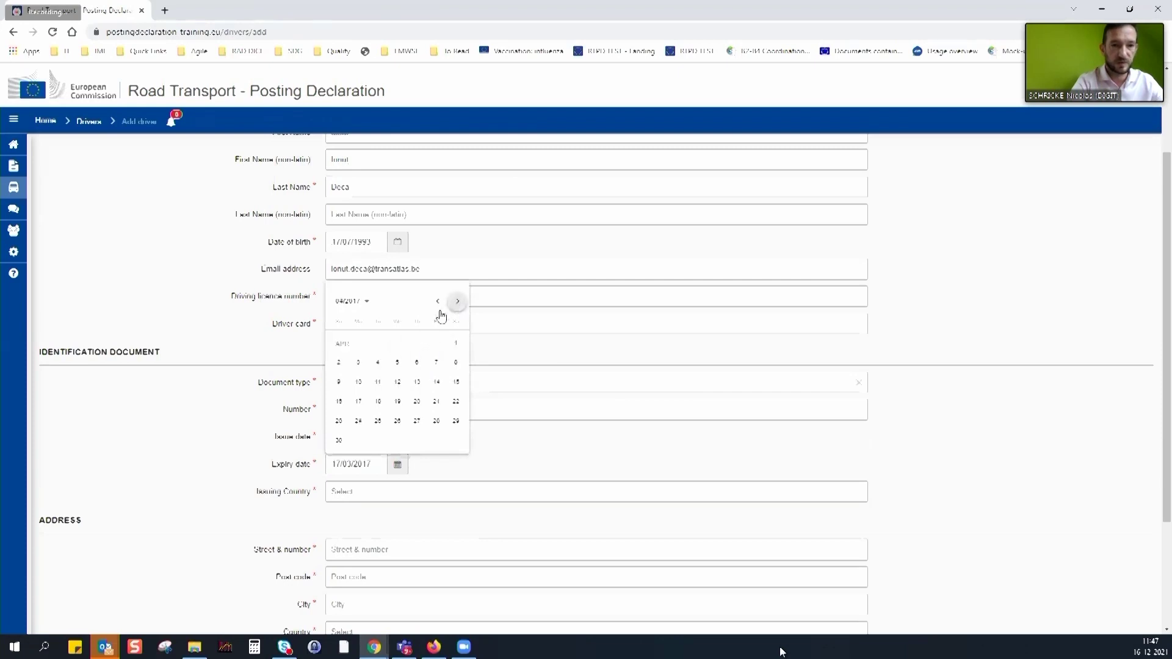
{"action": "left_click", "coordinate": [456, 346]}
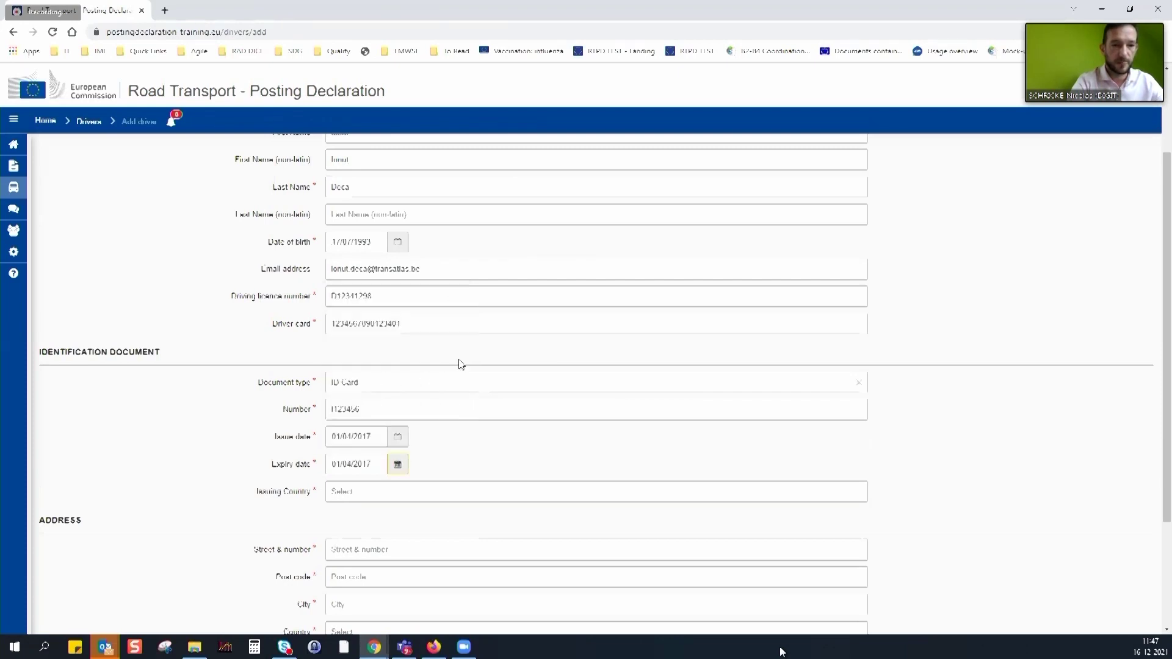
{"action": "left_click", "coordinate": [365, 493]}
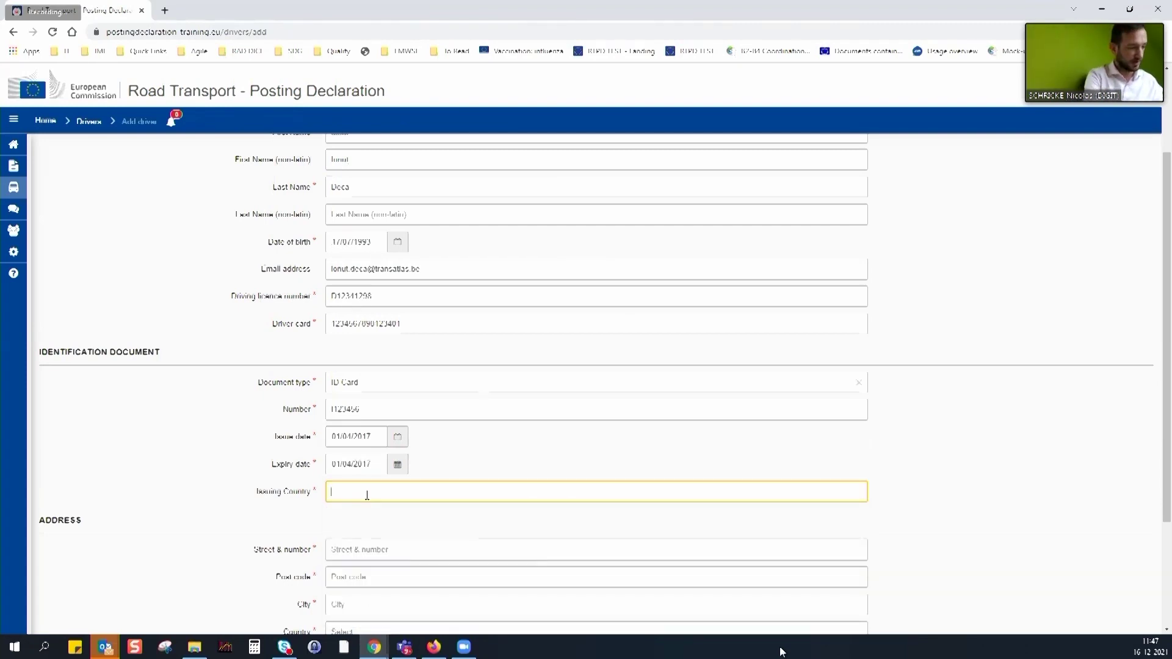
{"action": "type", "text": "Rom"}
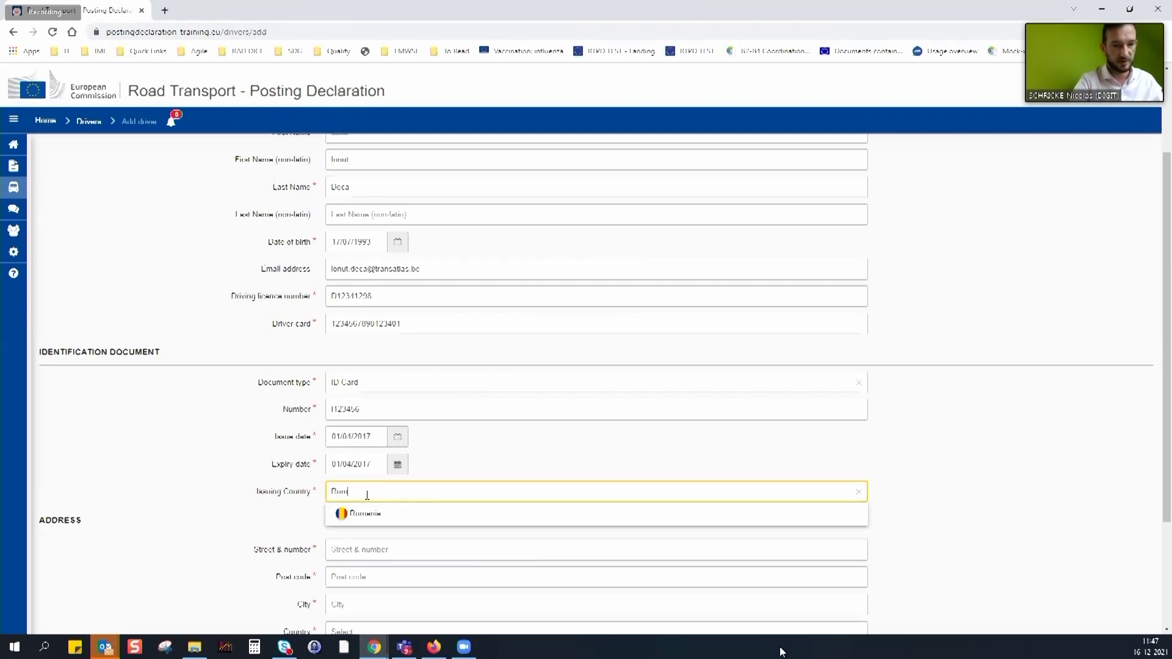
Choose Romania as issuing country and enter the driver's street, post code, city and country Belgium
{"action": "left_click", "coordinate": [372, 514]}
{"action": "scroll", "coordinate": [436, 468], "scroll_direction": "down", "scroll_amount": 3}
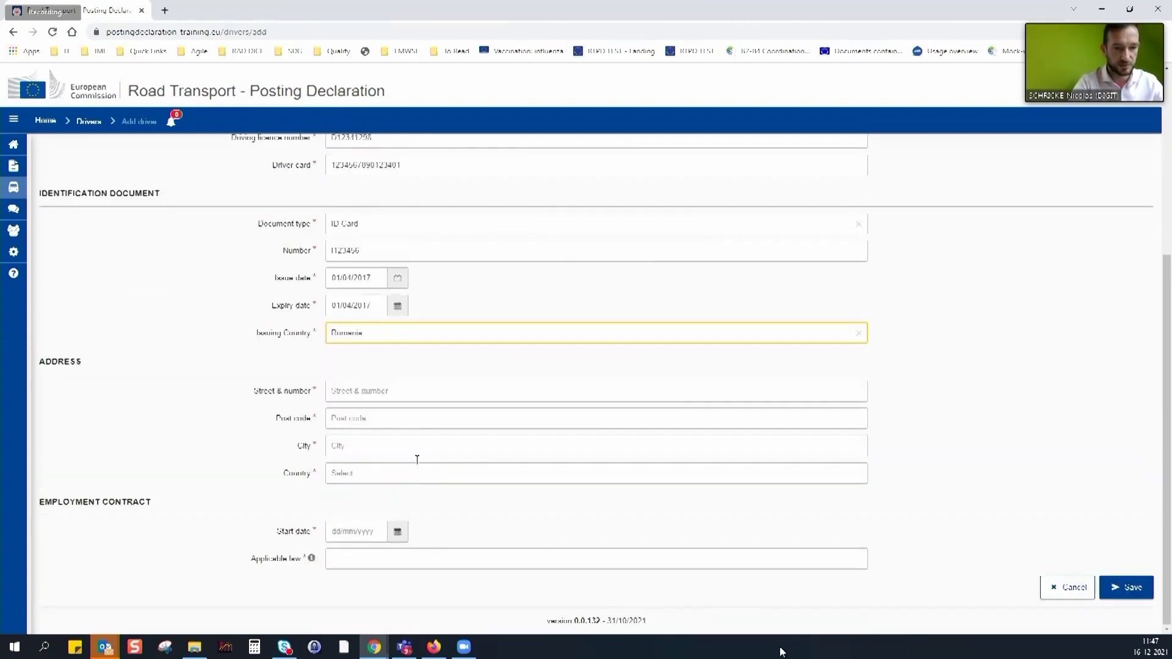
{"action": "left_click", "coordinate": [381, 392]}
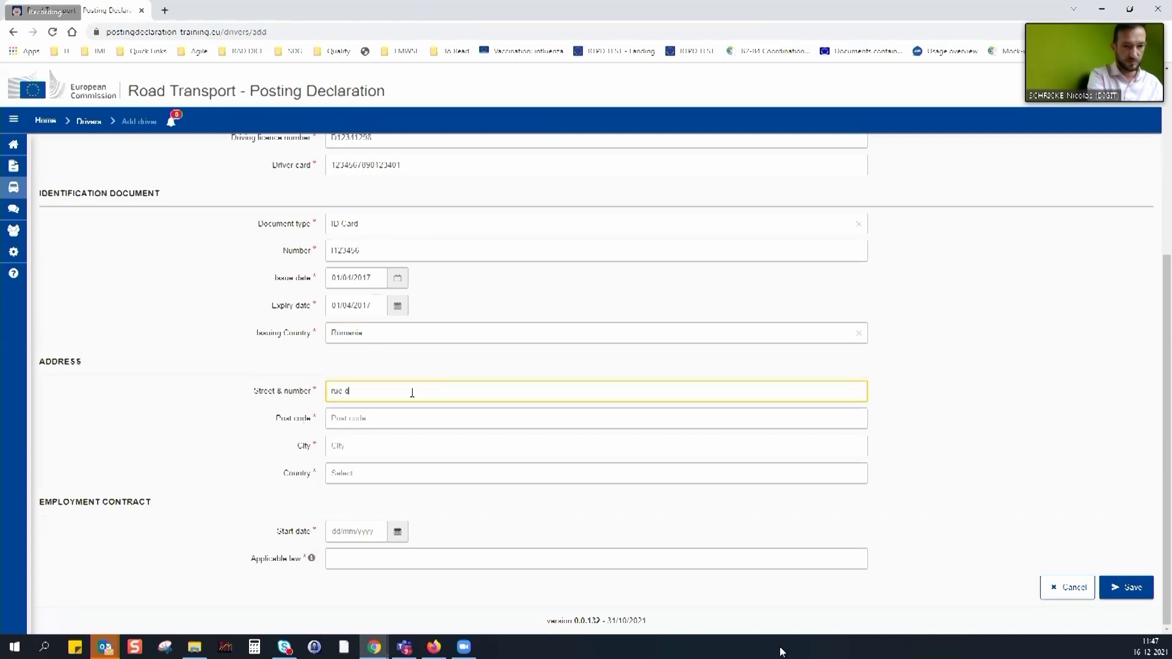
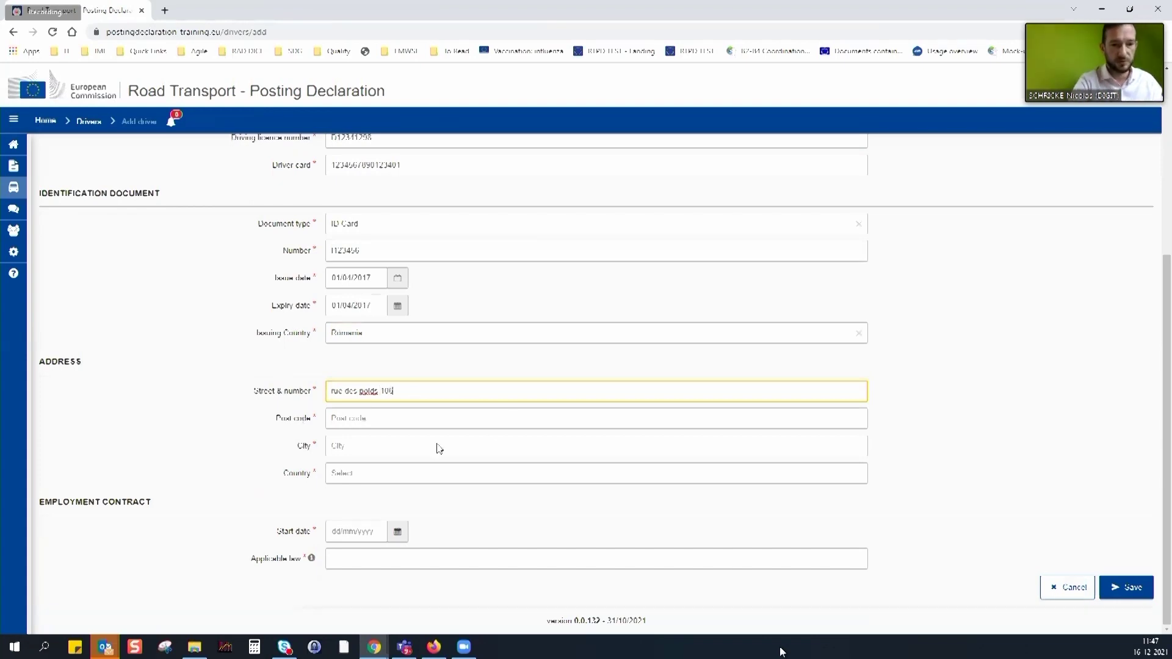
{"action": "left_click", "coordinate": [398, 418]}
{"action": "type", "text": "1000"}
{"action": "key", "text": "Tab"}
{"action": "type", "text": "Brussels"}
{"action": "key", "text": "Tab"}
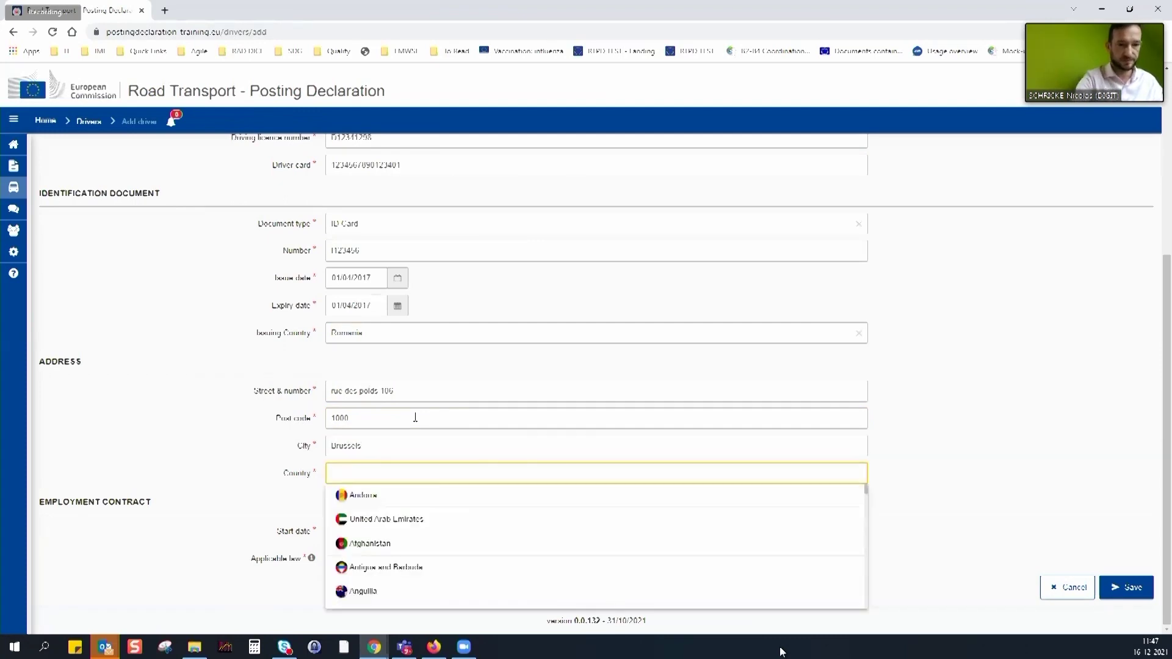
{"action": "type", "text": "R"}
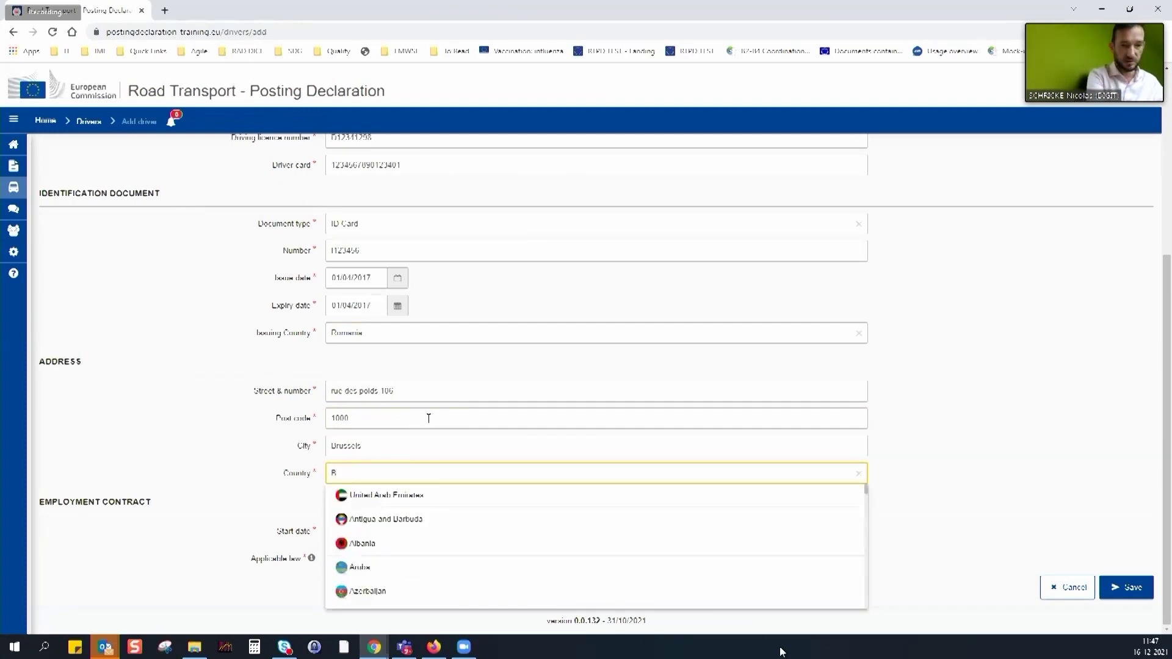
{"action": "type", "text": "el"}
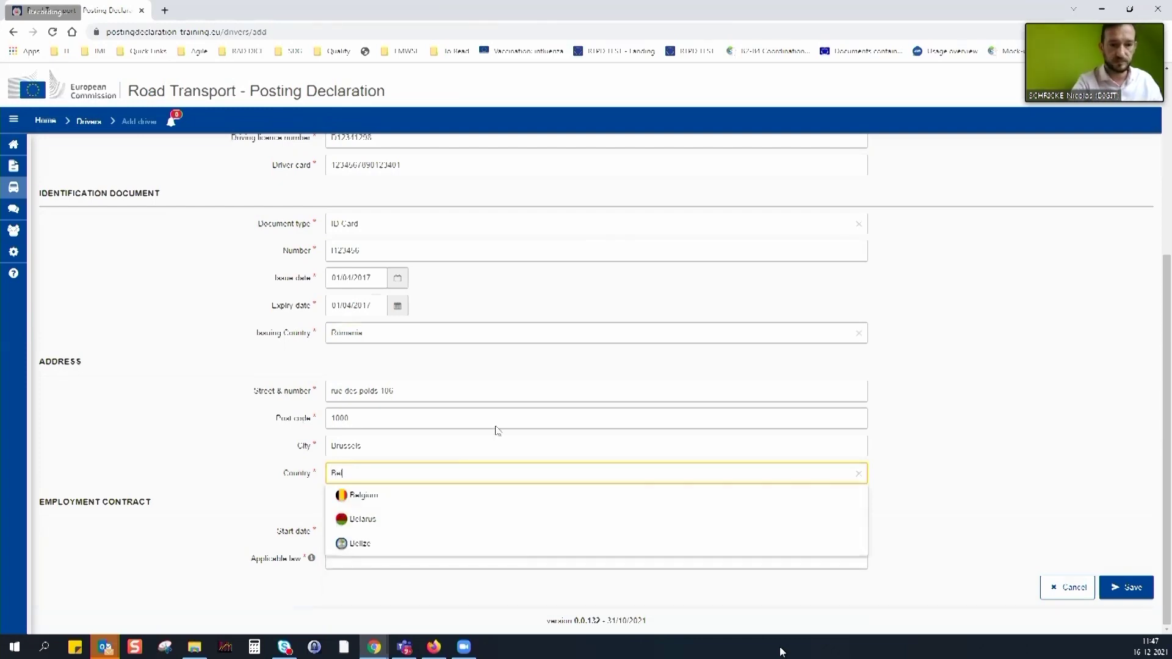
{"action": "left_click", "coordinate": [377, 495]}
Set contract start date 01/12/2021 and applicable law Belgium, then save the driver
{"action": "left_click", "coordinate": [397, 531]}
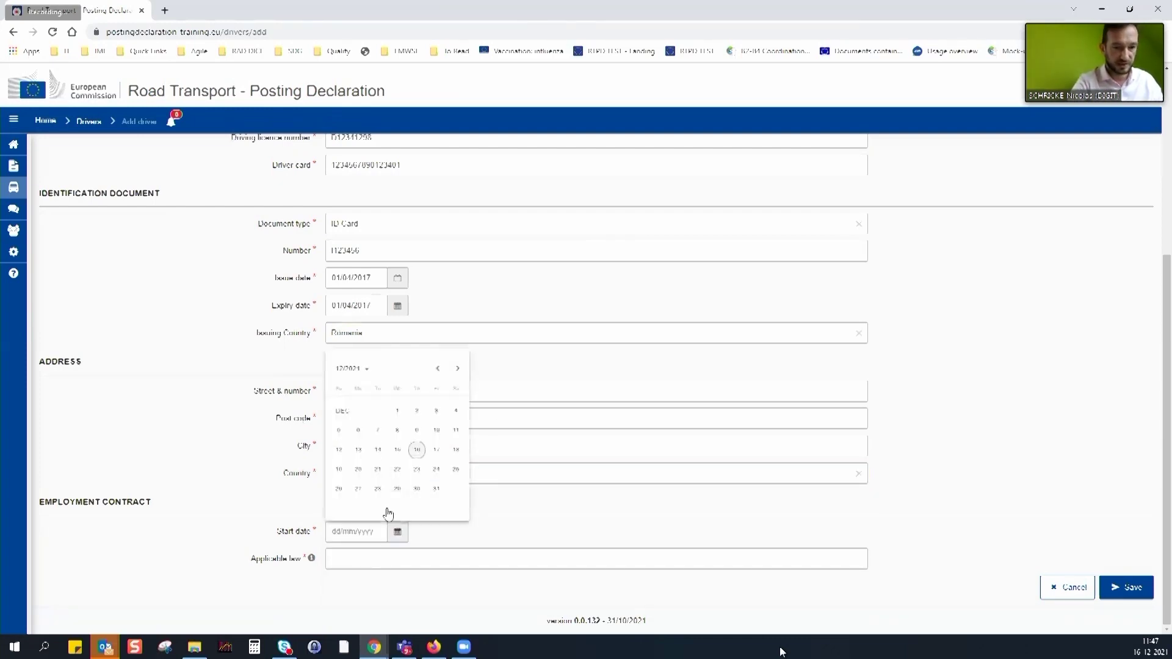
{"action": "left_click", "coordinate": [397, 417]}
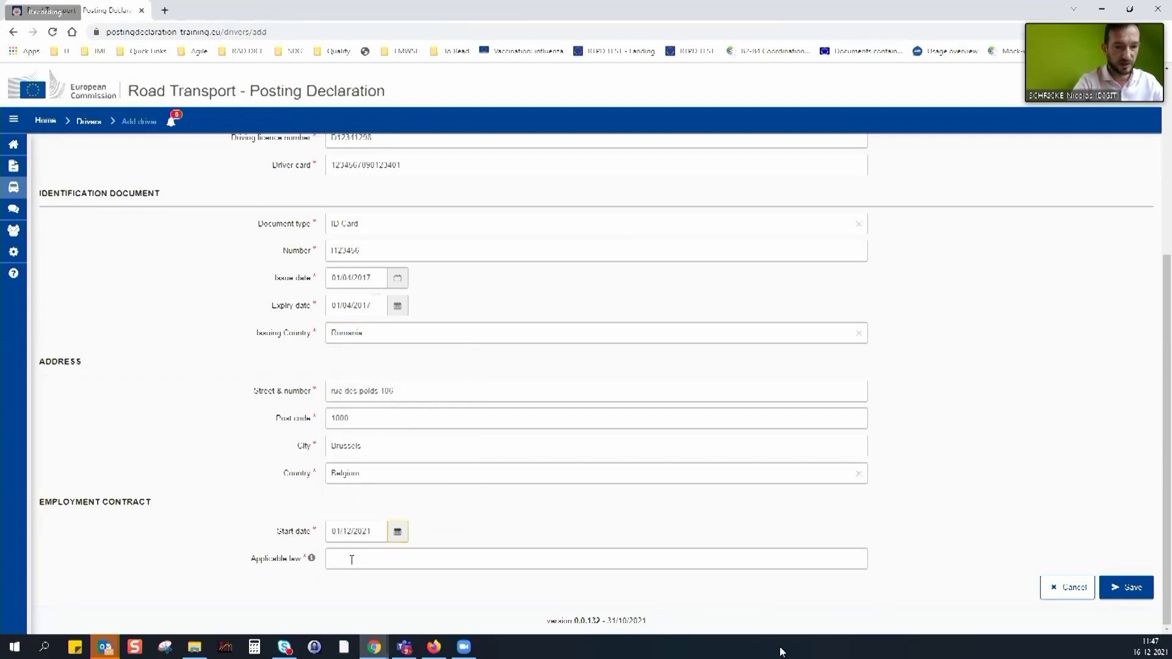
{"action": "left_click", "coordinate": [351, 558]}
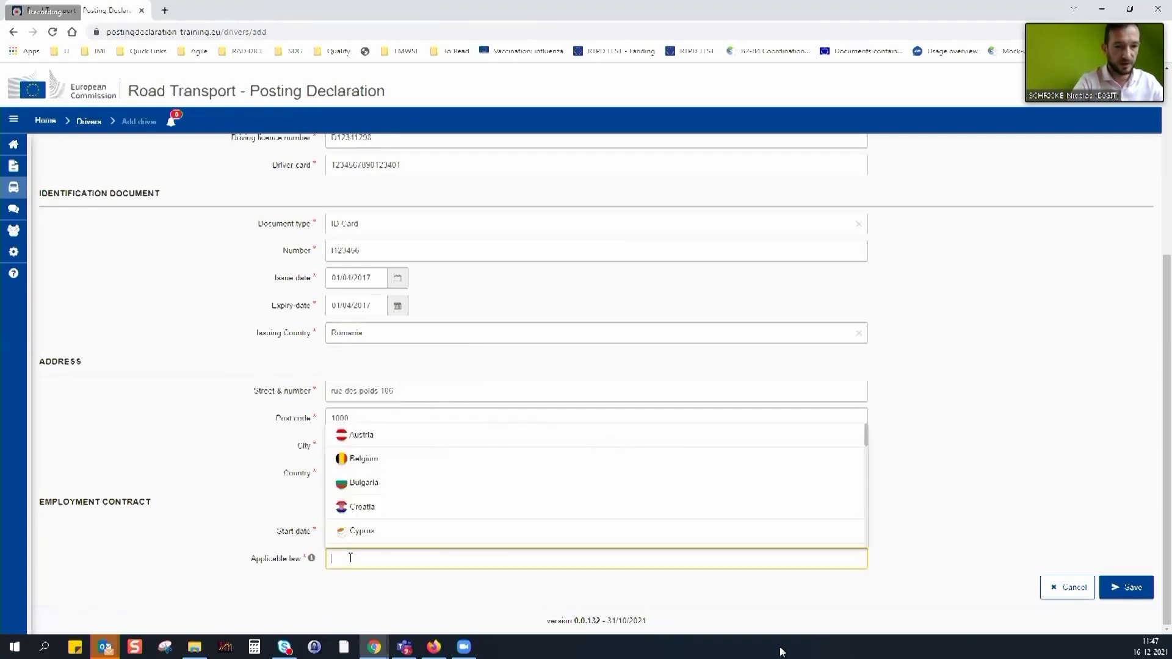
{"action": "left_click", "coordinate": [365, 459]}
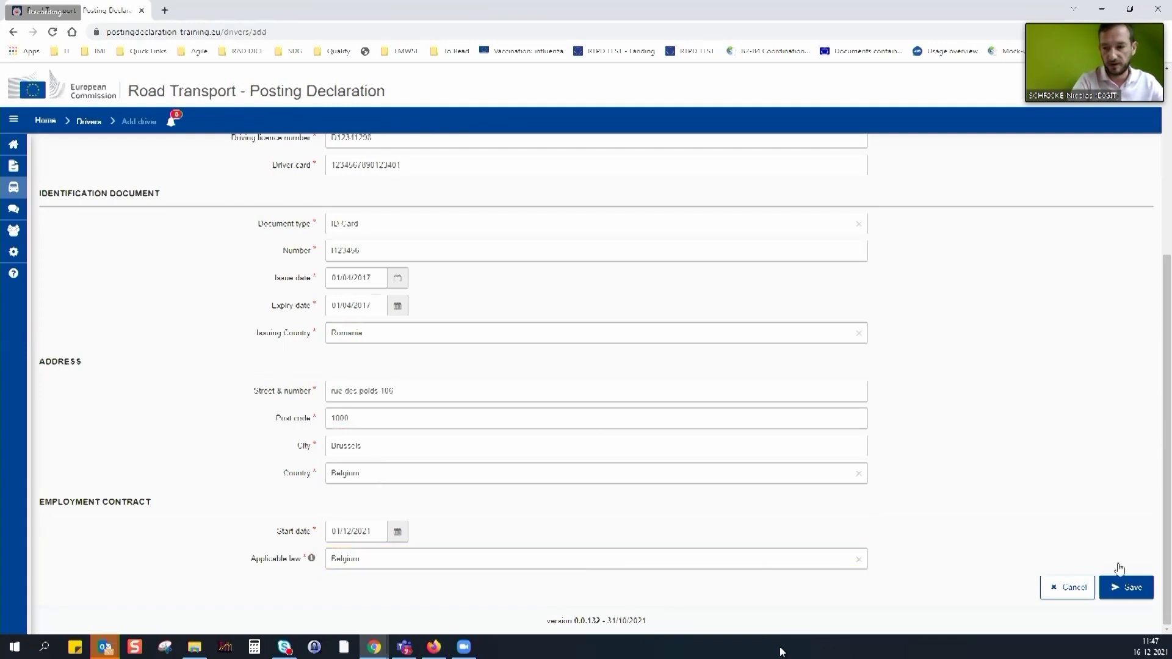
{"action": "left_click", "coordinate": [1127, 587]}
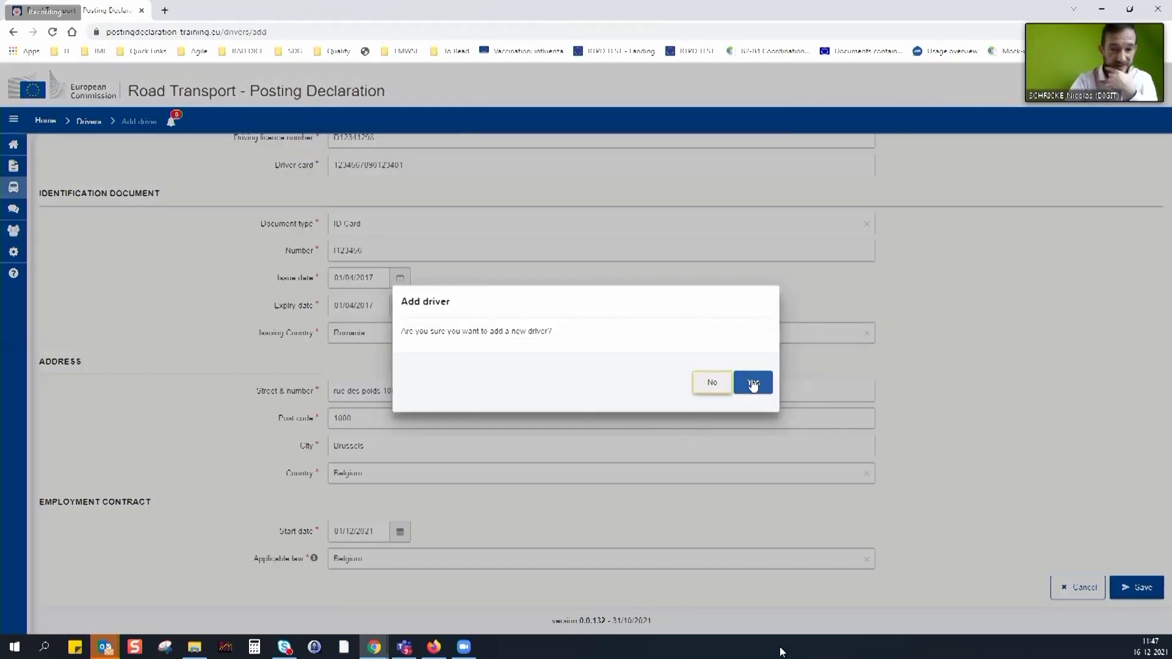
Confirm adding the driver, then go to the Upload driver(s) page
{"action": "left_click", "coordinate": [753, 381]}
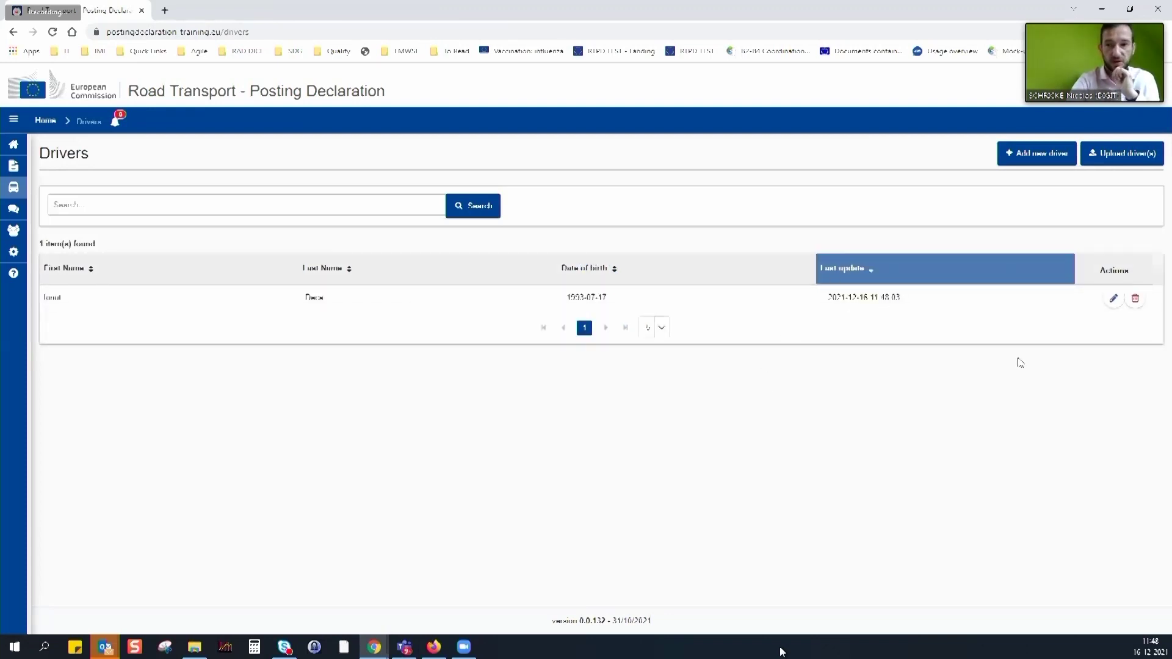
{"action": "left_click", "coordinate": [1141, 161]}
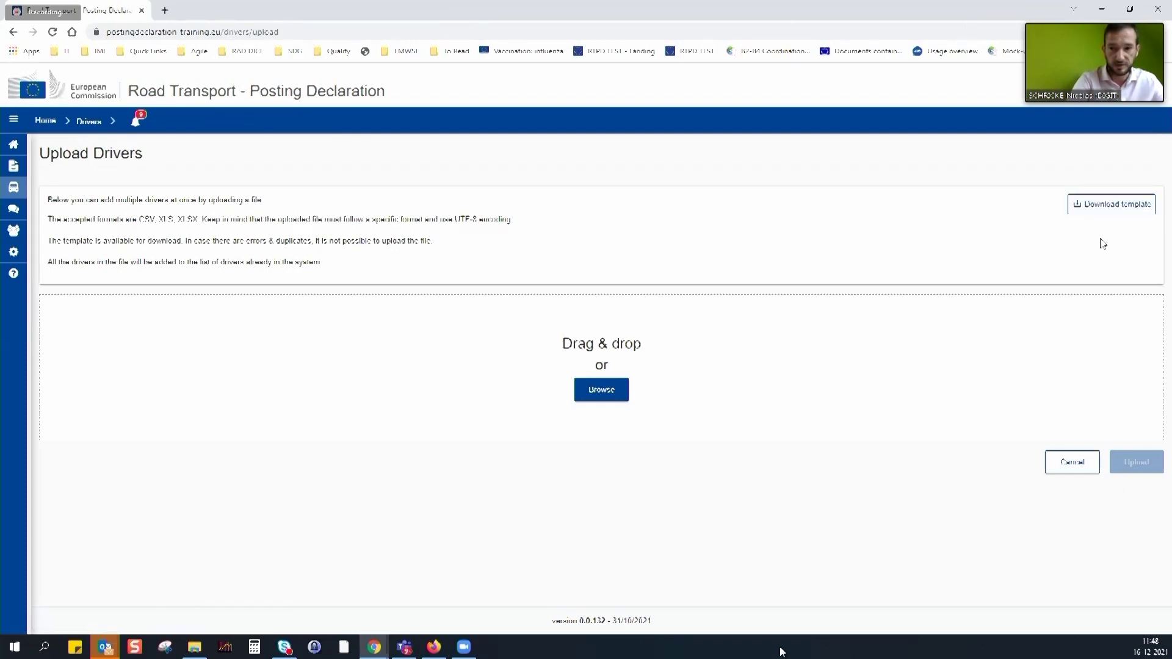
Download the driver upload template and open the xlsx in Excel
{"action": "left_click", "coordinate": [1107, 205]}
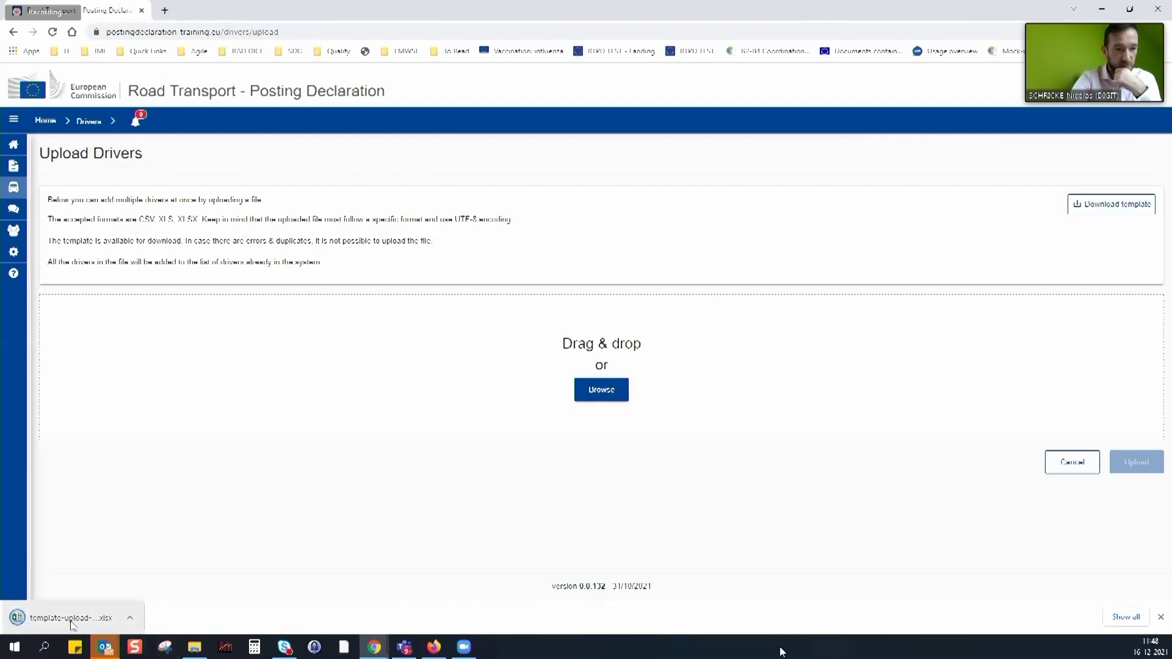
{"action": "left_click", "coordinate": [73, 623]}
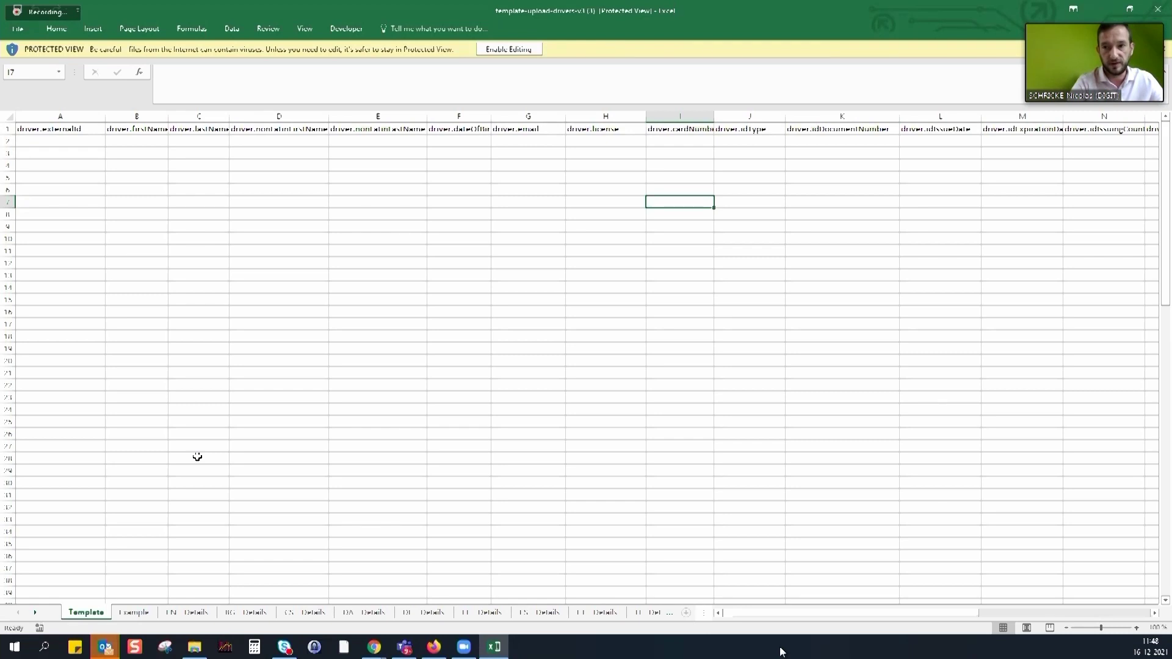
Review the Example and EN - Details sheets' field rules, including YYYYMMDD dates, then show the Template sheet
{"action": "left_click", "coordinate": [132, 612]}
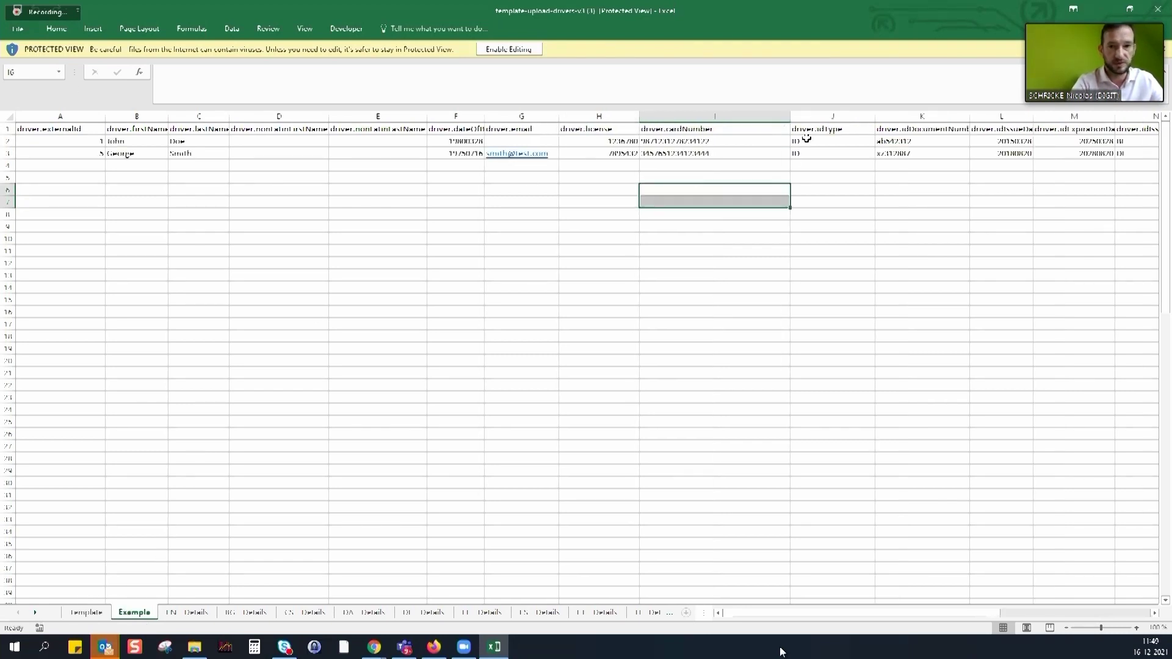
{"action": "left_click", "coordinate": [560, 286]}
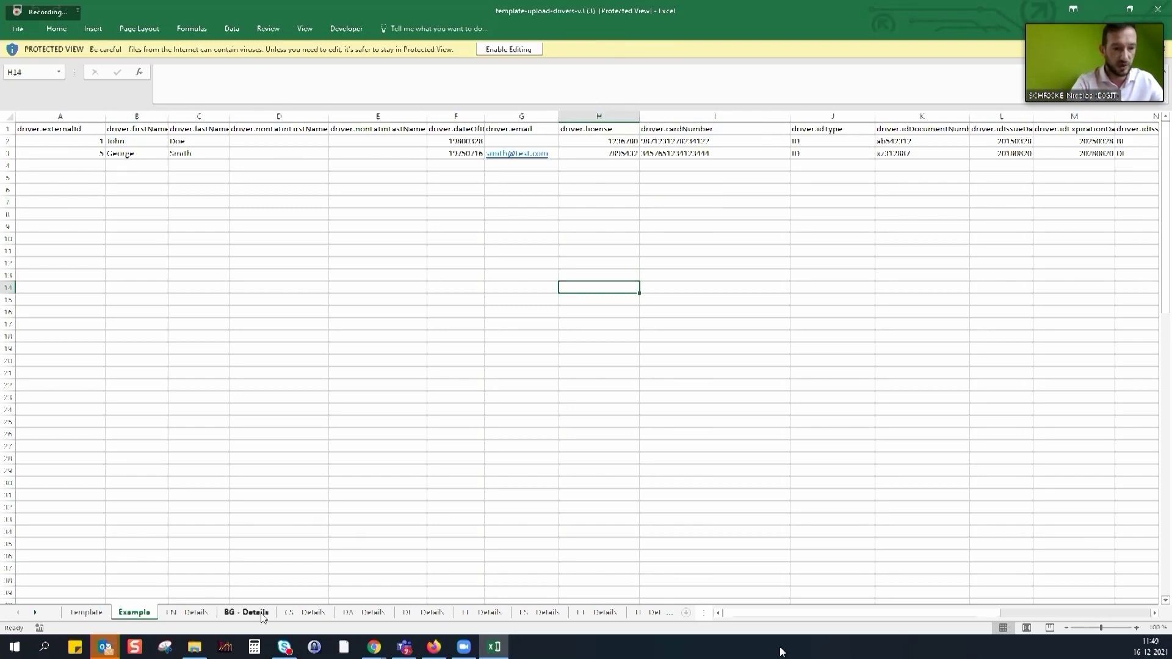
{"action": "left_click", "coordinate": [189, 612]}
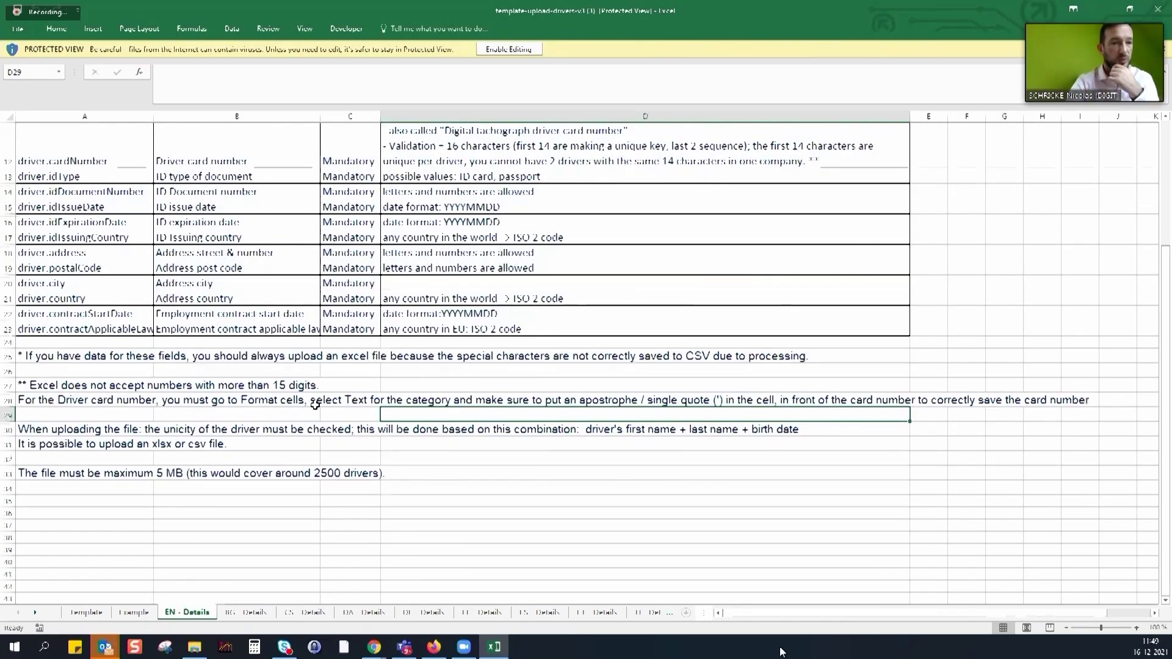
{"action": "scroll", "coordinate": [325, 430], "scroll_direction": "up", "scroll_amount": 4}
{"action": "left_click_drag", "start_coordinate": [58, 173], "coordinate": [58, 496]}
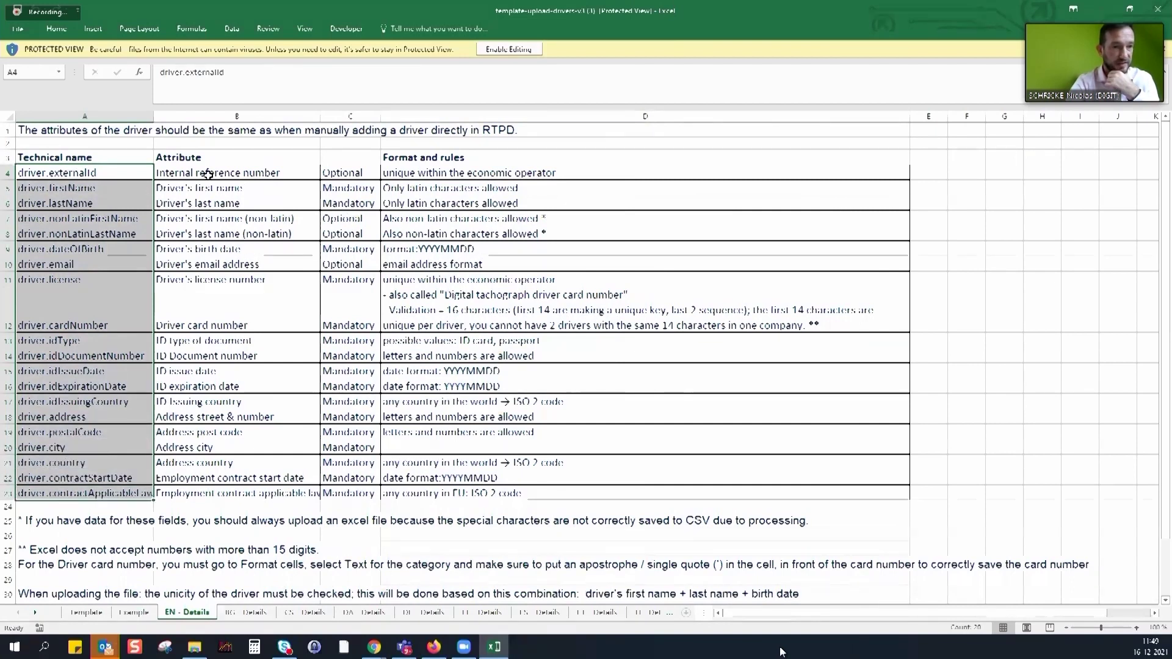
{"action": "left_click_drag", "start_coordinate": [207, 174], "coordinate": [238, 494]}
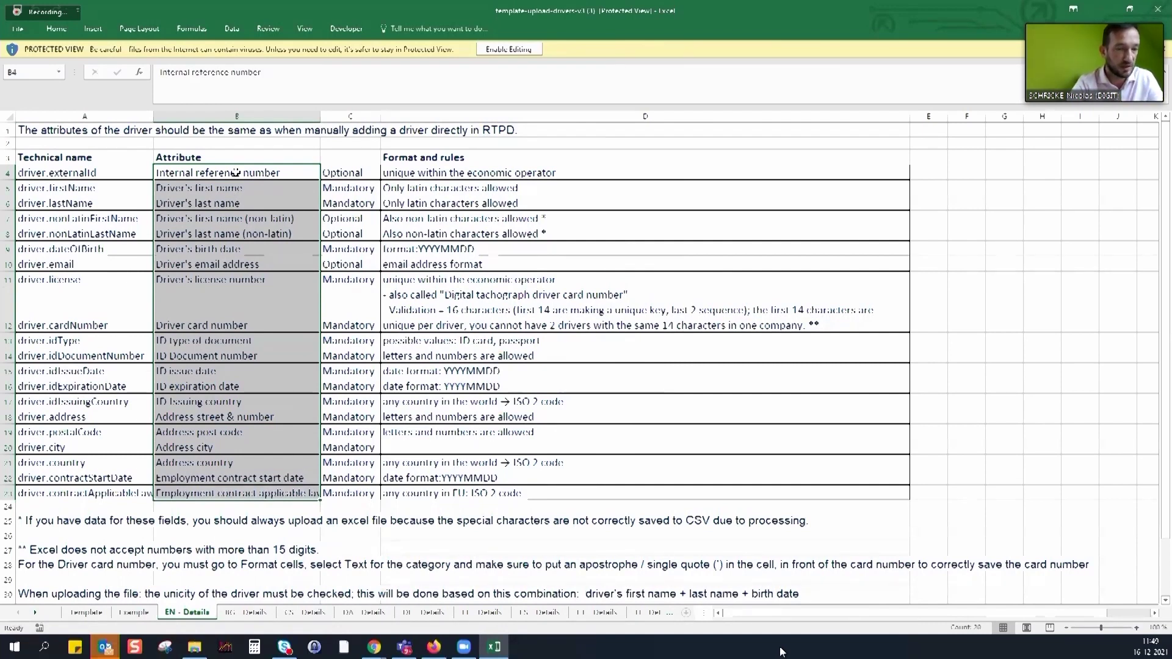
{"action": "left_click", "coordinate": [352, 175]}
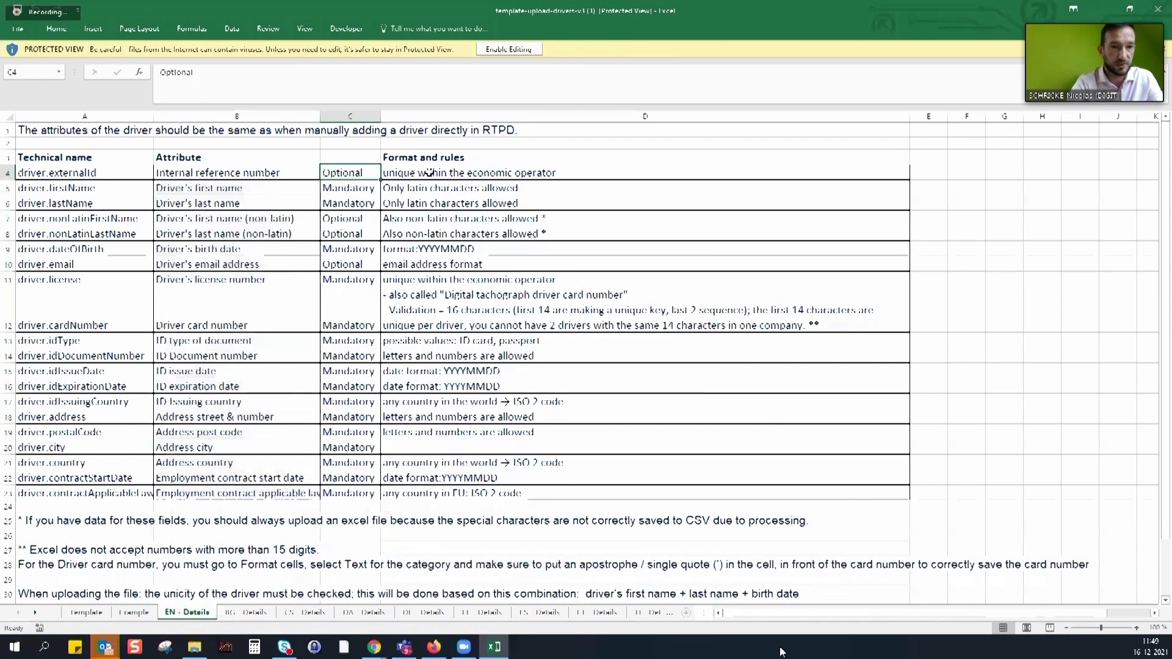
{"action": "left_click_drag", "start_coordinate": [194, 250], "coordinate": [455, 252]}
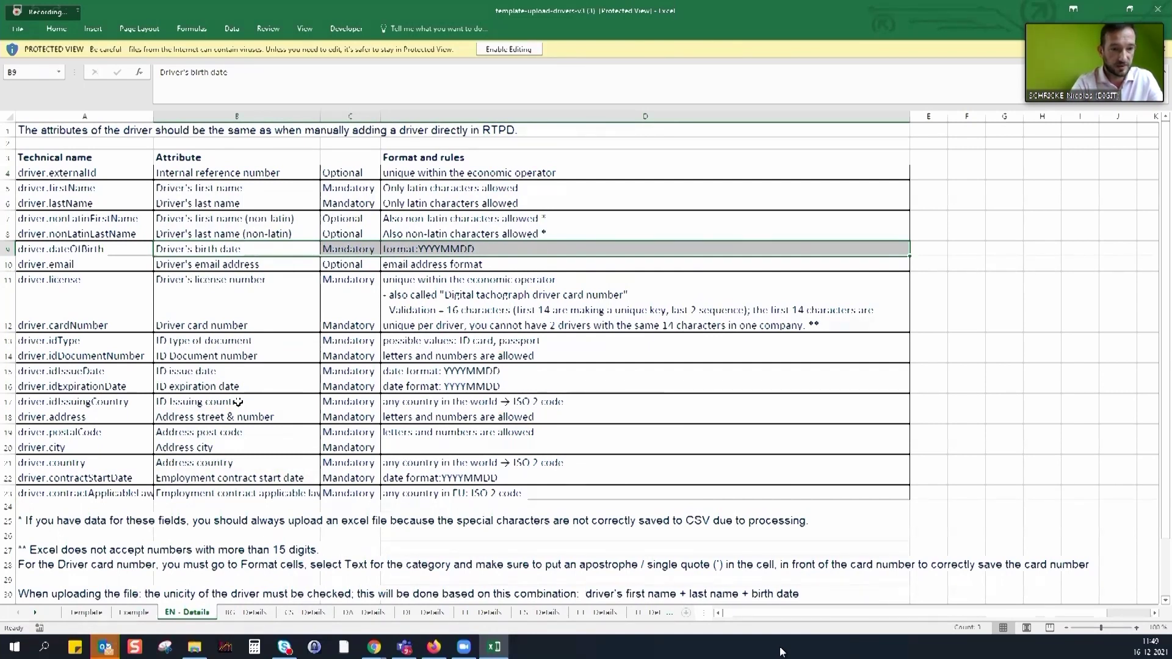
{"action": "left_click", "coordinate": [452, 371]}
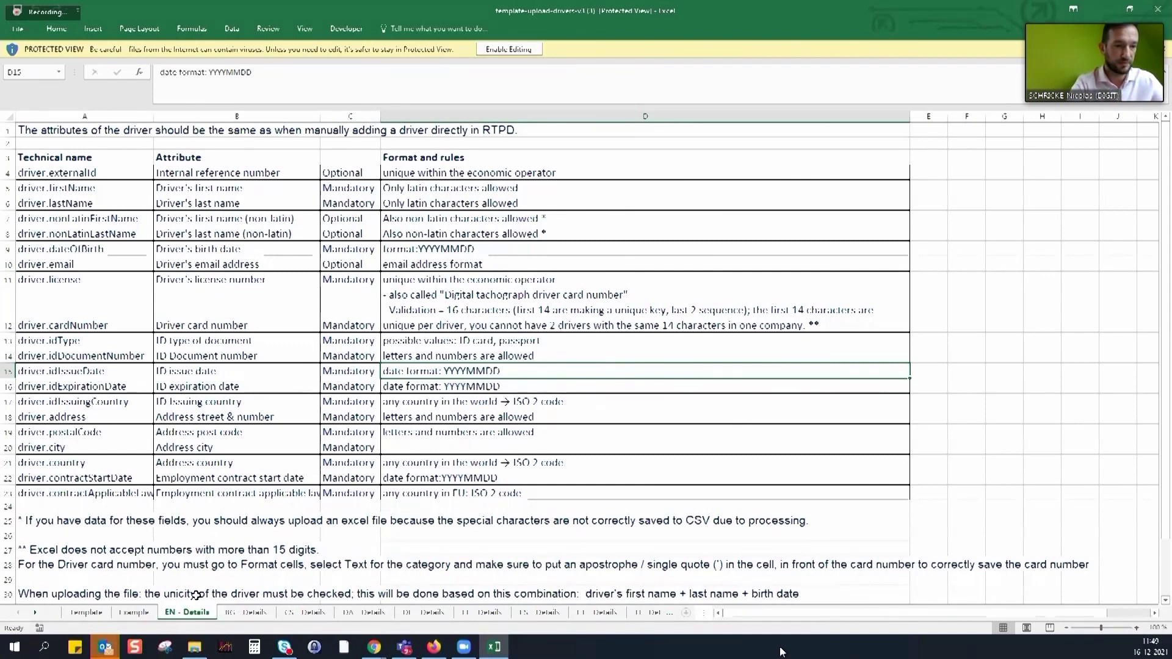
{"action": "left_click", "coordinate": [92, 612]}
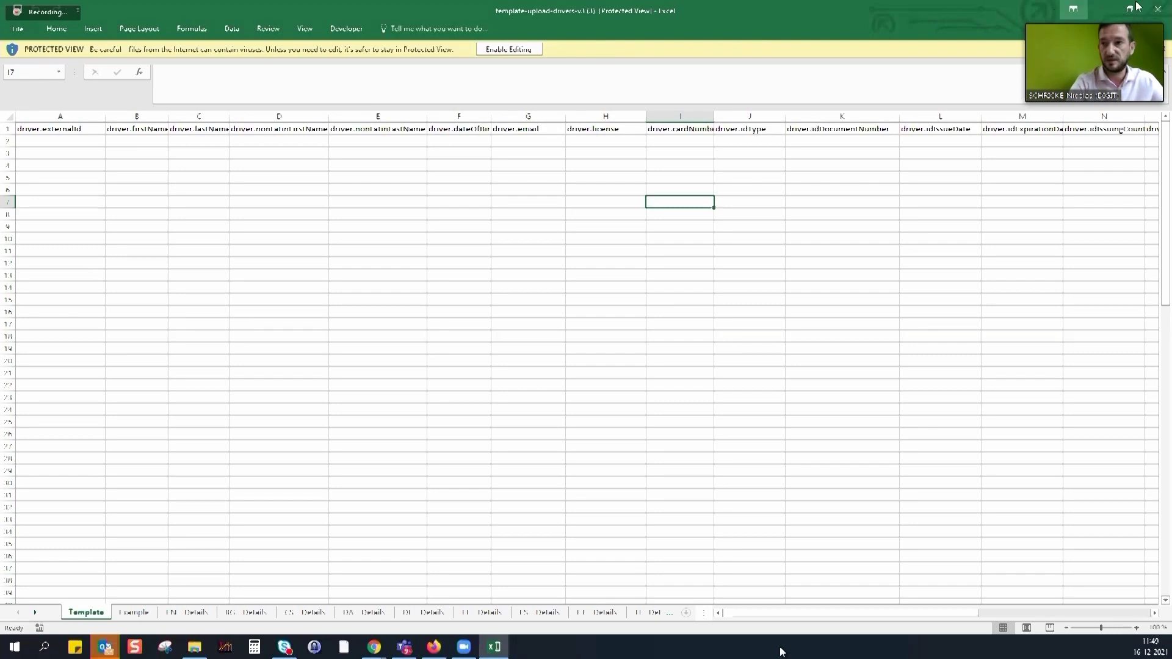
Close the template workbook and bring up File Explorer, then hide it again
{"action": "left_click", "coordinate": [1162, 10]}
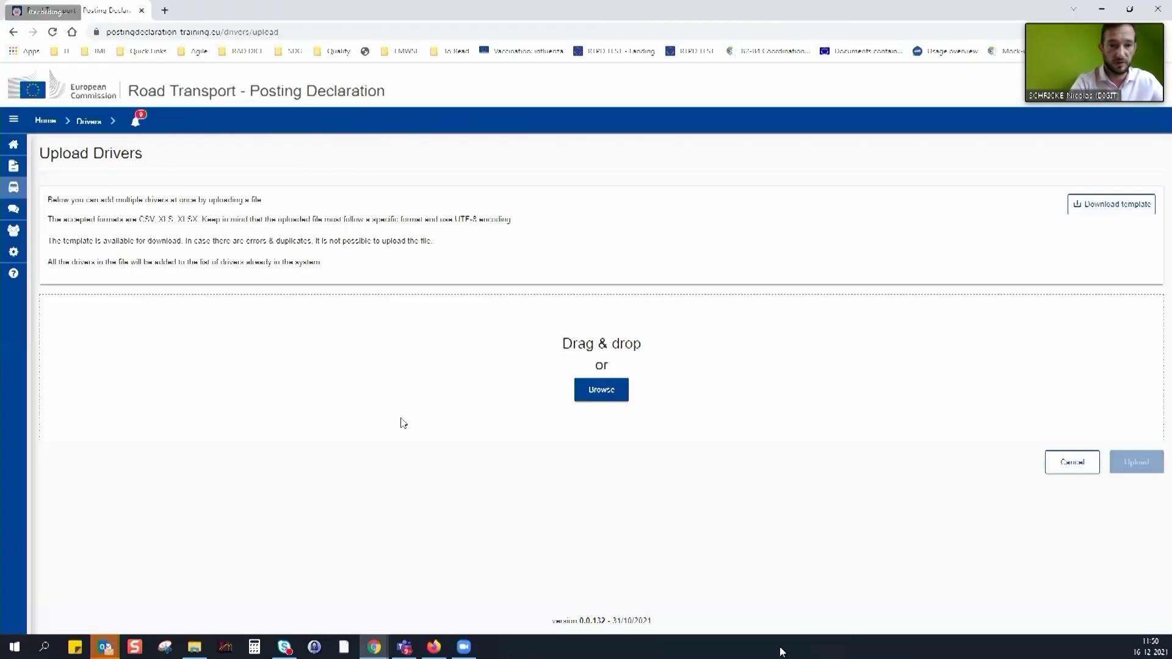
{"action": "left_click", "coordinate": [195, 648]}
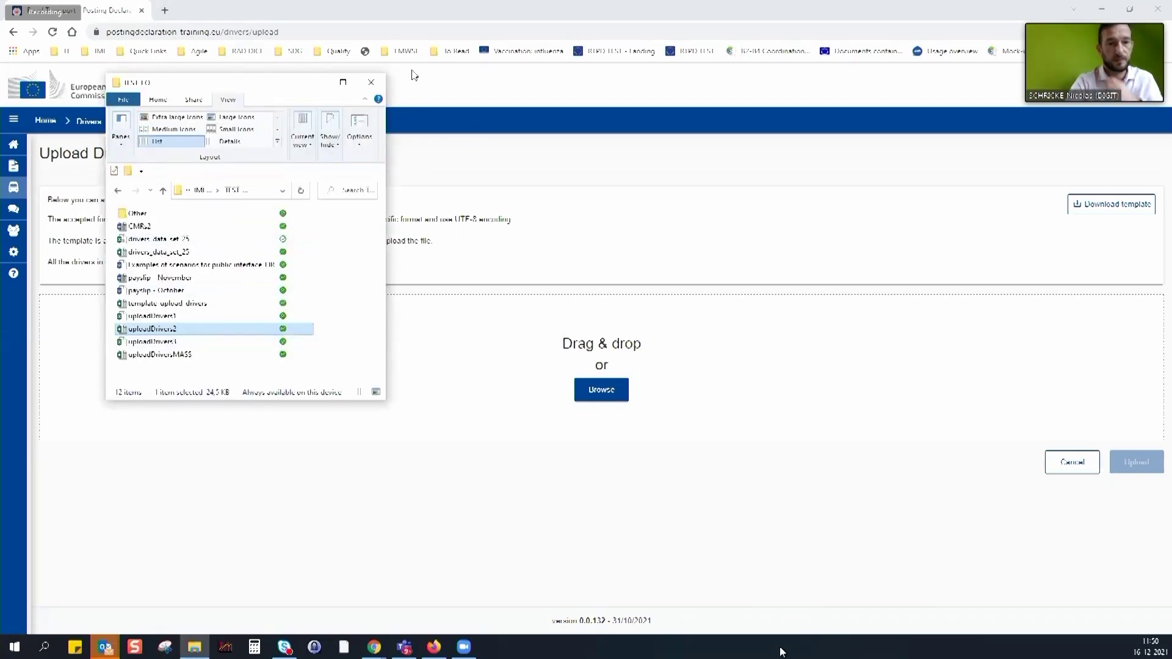
{"action": "left_click", "coordinate": [317, 84]}
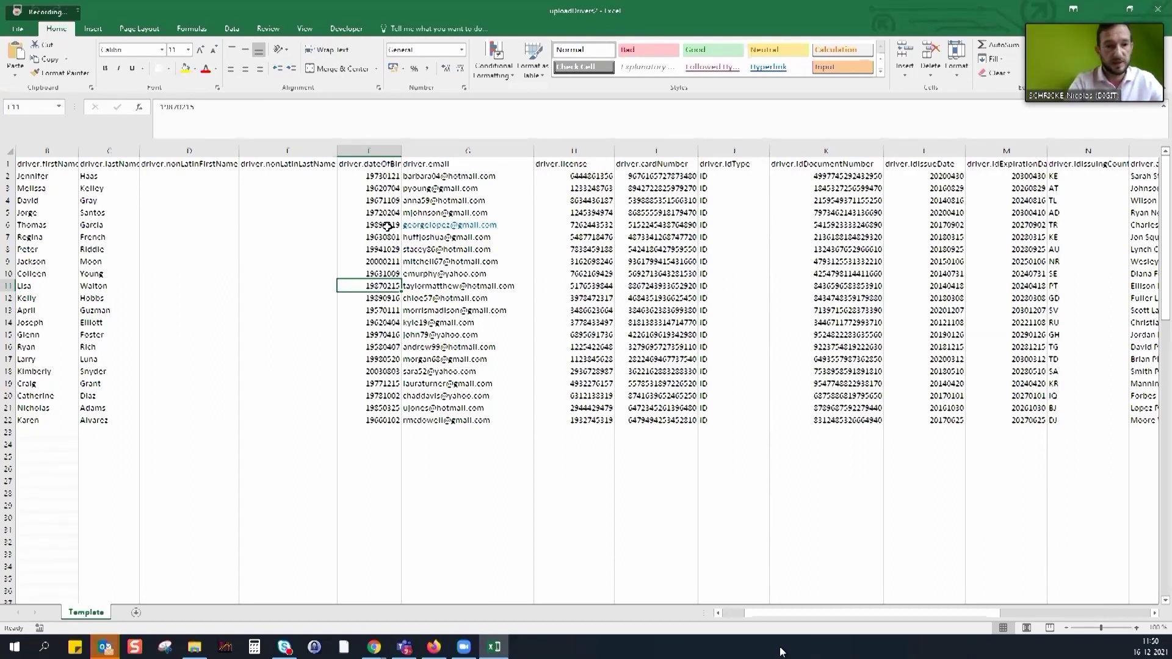
{"action": "left_click", "coordinate": [176, 108]}
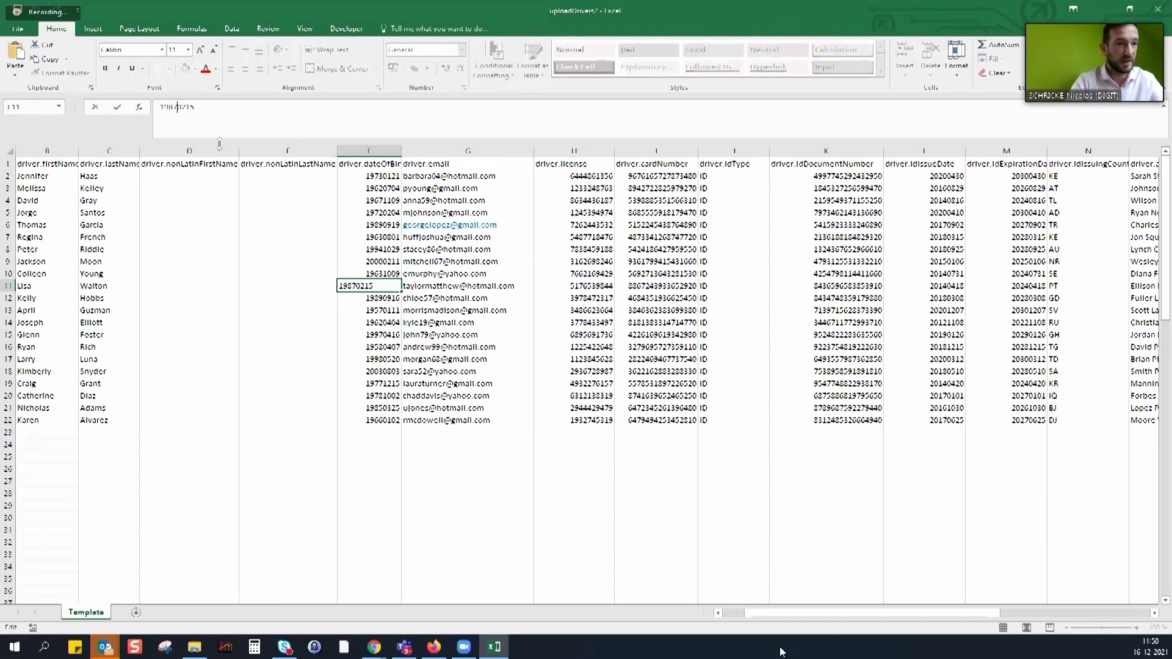
{"action": "type", "text": "/"}
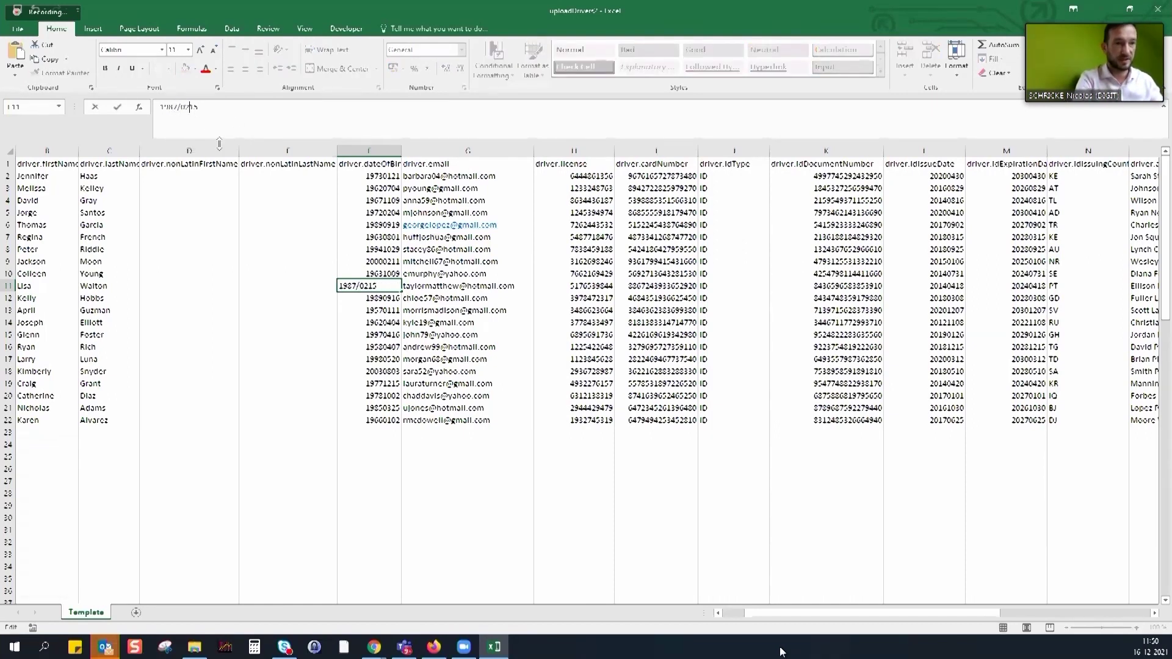
{"action": "key", "text": "Right"}
{"action": "key", "text": "Right"}
{"action": "type", "text": "/"}
{"action": "key", "text": "Return"}
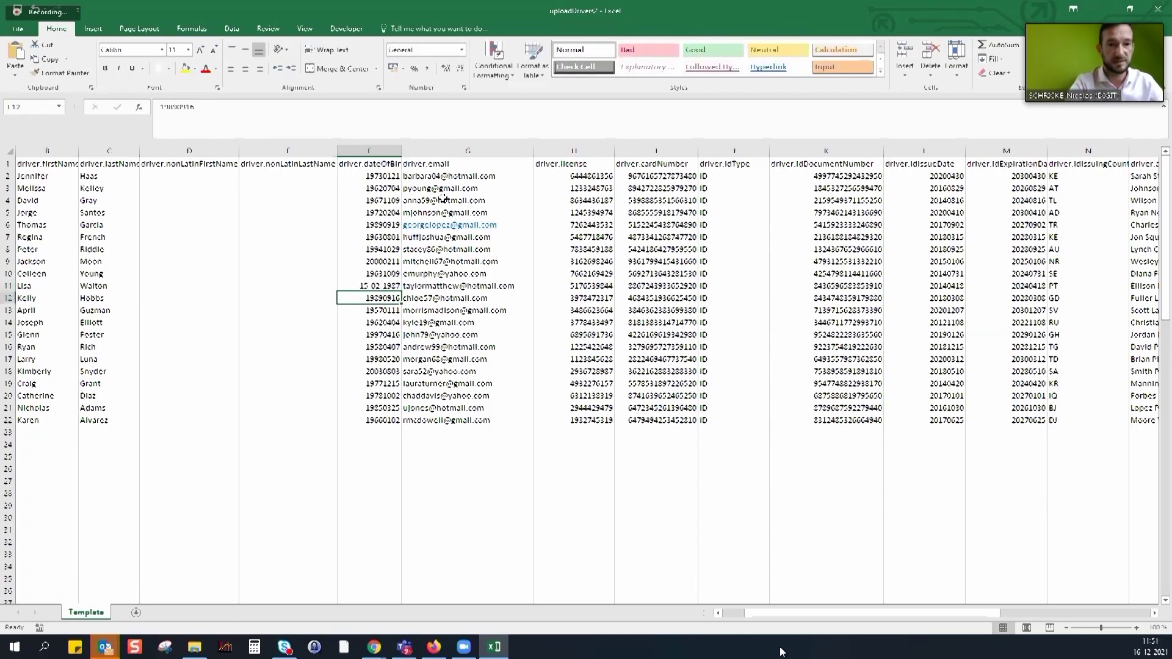
Delete the @ from G6's e-mail and close the workbook
{"action": "left_click", "coordinate": [514, 223]}
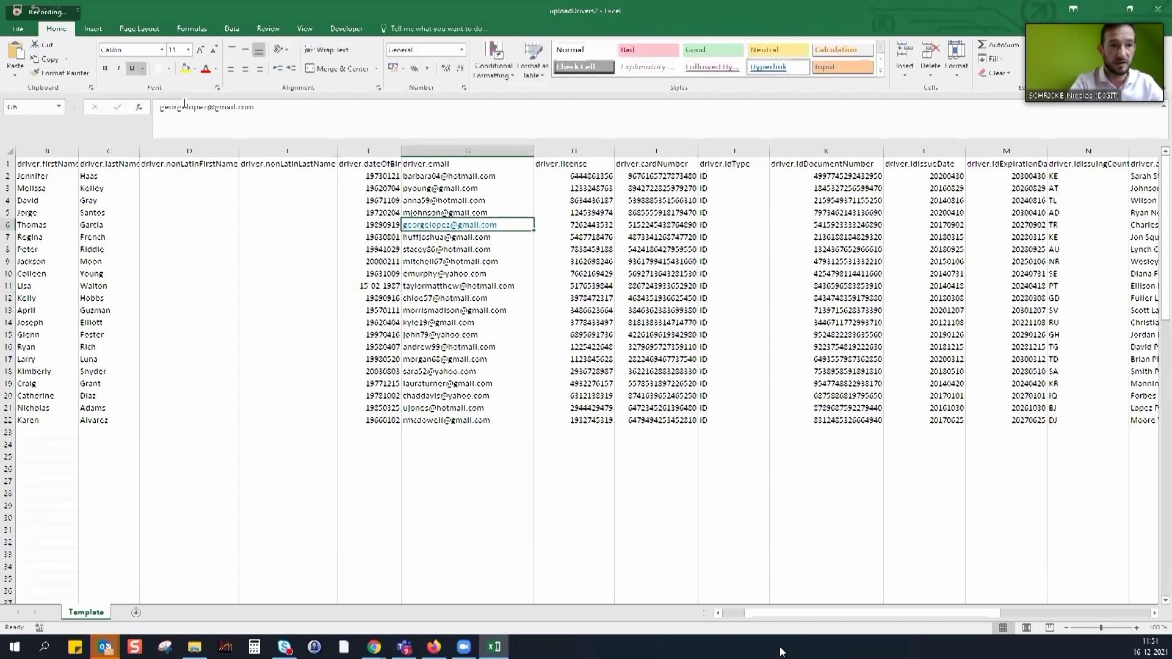
{"action": "left_click", "coordinate": [214, 108]}
{"action": "key", "text": "BackSpace"}
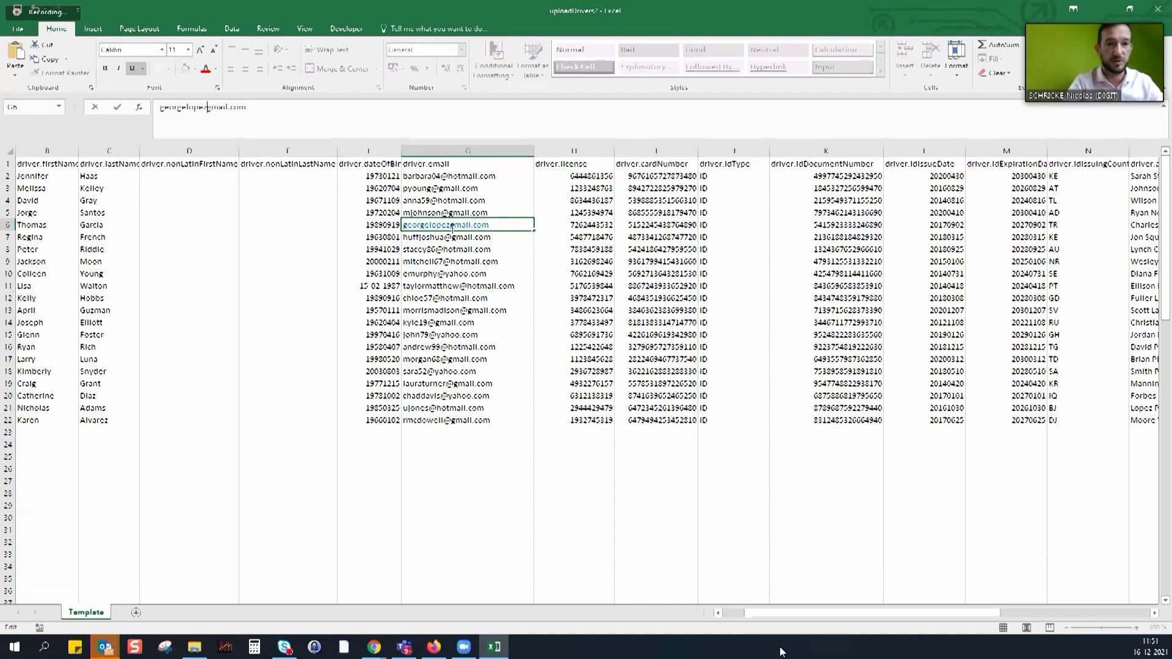
{"action": "left_click", "coordinate": [470, 480]}
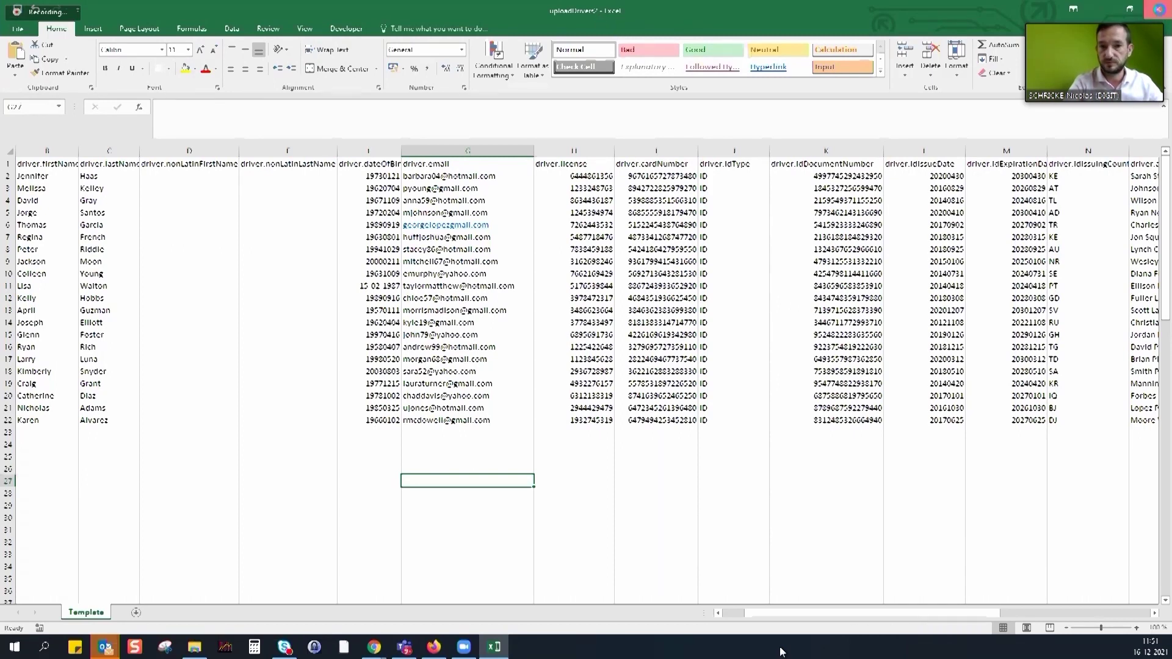
{"action": "left_click", "coordinate": [1158, 10]}
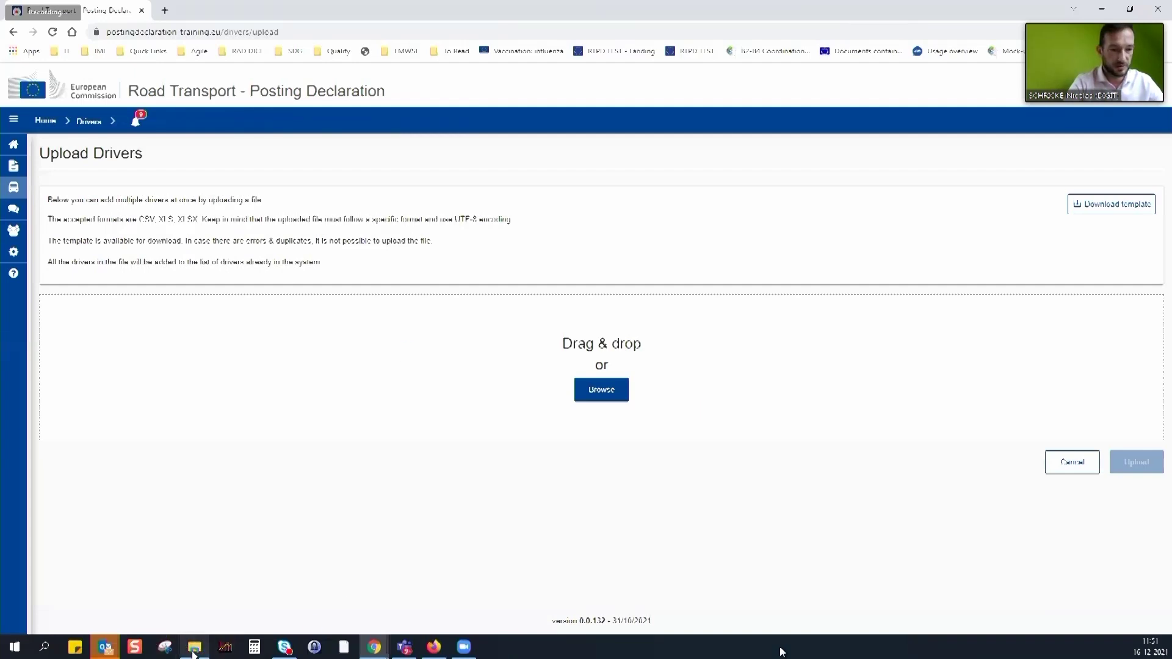
Drop uploadDrivers2.xlsx onto the upload area and review the row 6 email and row 10 date errors
{"action": "left_click", "coordinate": [196, 648]}
{"action": "left_click_drag", "start_coordinate": [162, 334], "coordinate": [696, 314]}
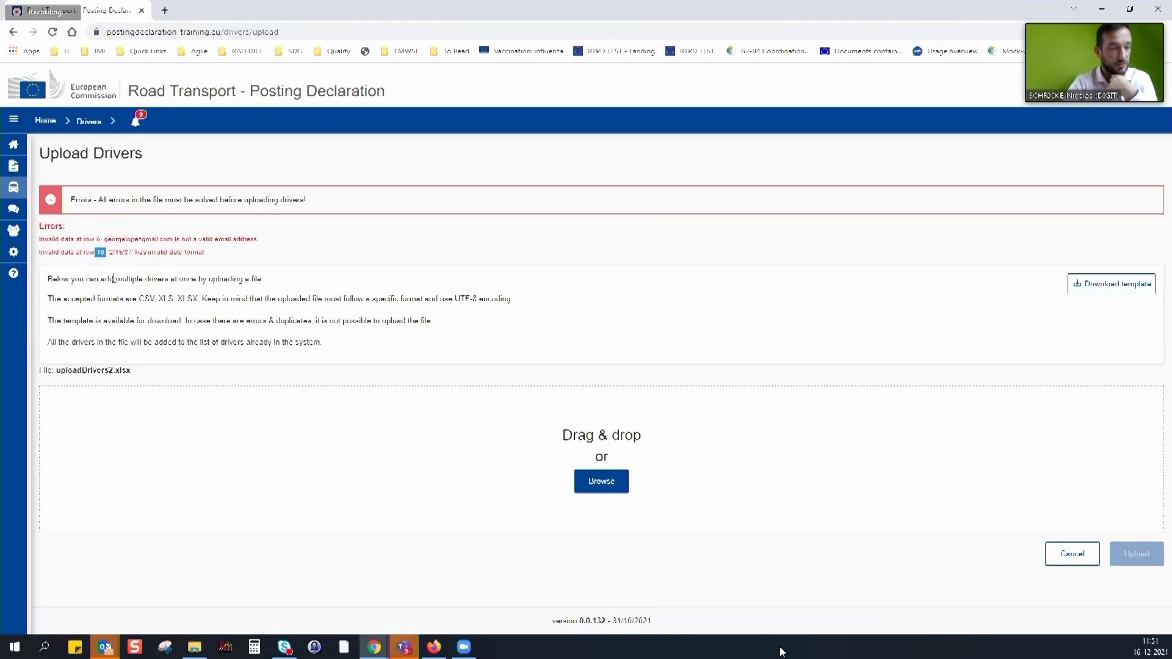
{"action": "left_click_drag", "start_coordinate": [109, 252], "coordinate": [139, 253]}
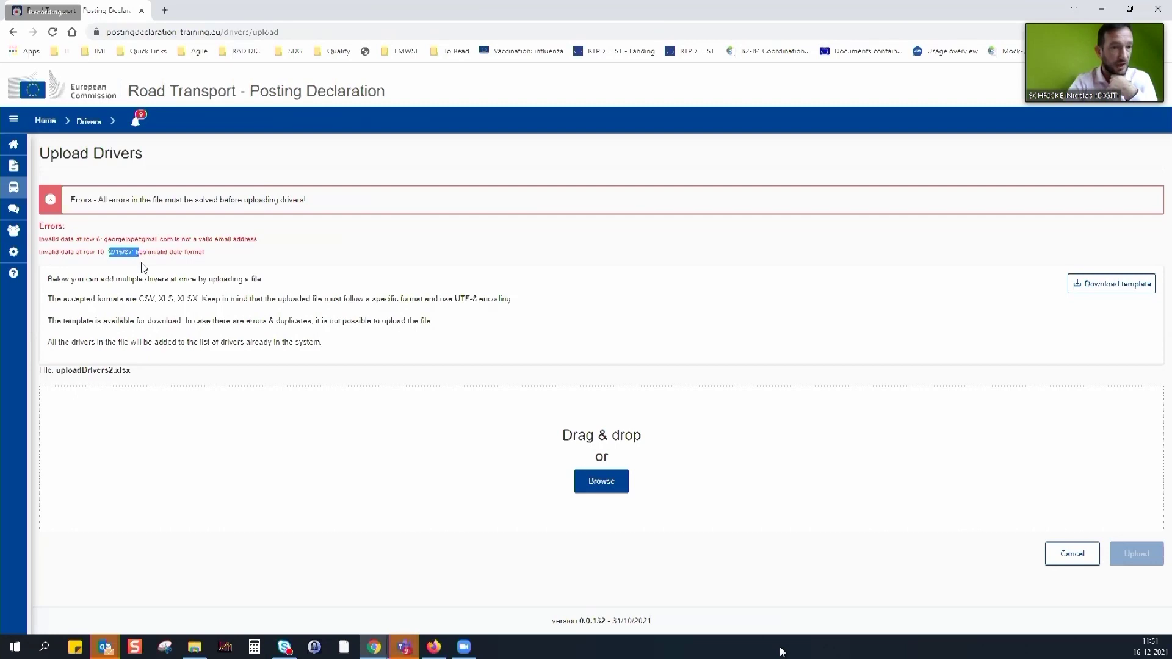
{"action": "left_click", "coordinate": [194, 647]}
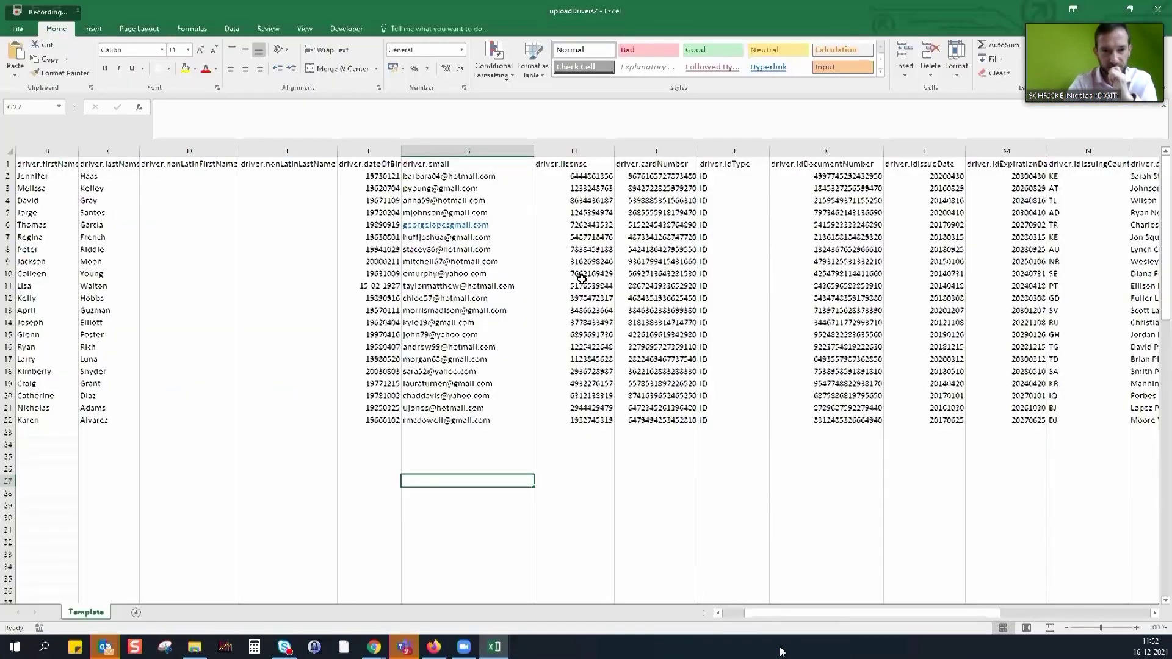
Restore the missing @ in the email address in G6
{"action": "left_click", "coordinate": [467, 408]}
{"action": "left_click", "coordinate": [467, 224]}
{"action": "left_click", "coordinate": [206, 107]}
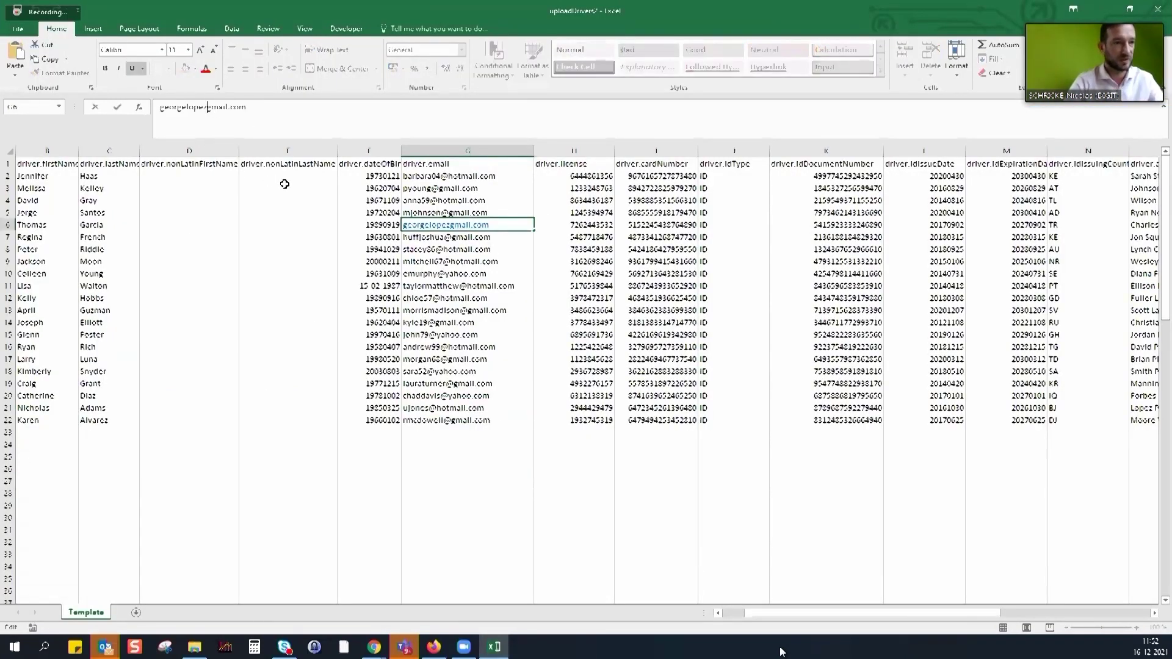
{"action": "type", "text": "@"}
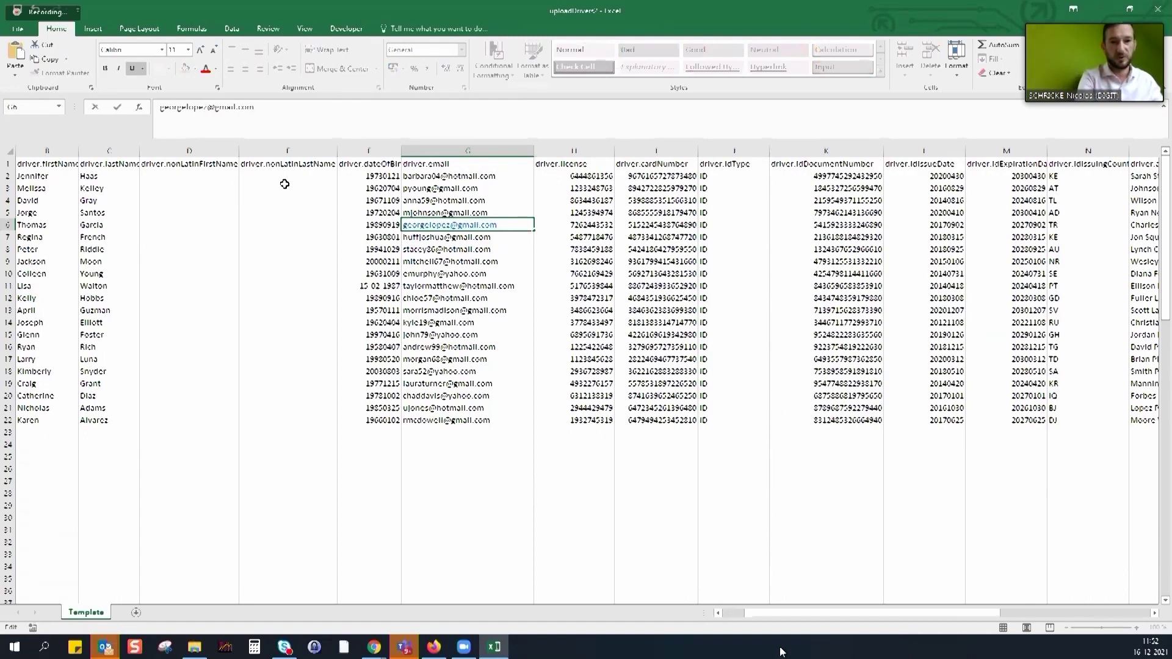
{"action": "key", "text": "Return"}
{"action": "key", "text": "Down"}
{"action": "key", "text": "Down"}
{"action": "key", "text": "Down"}
{"action": "key", "text": "Down"}
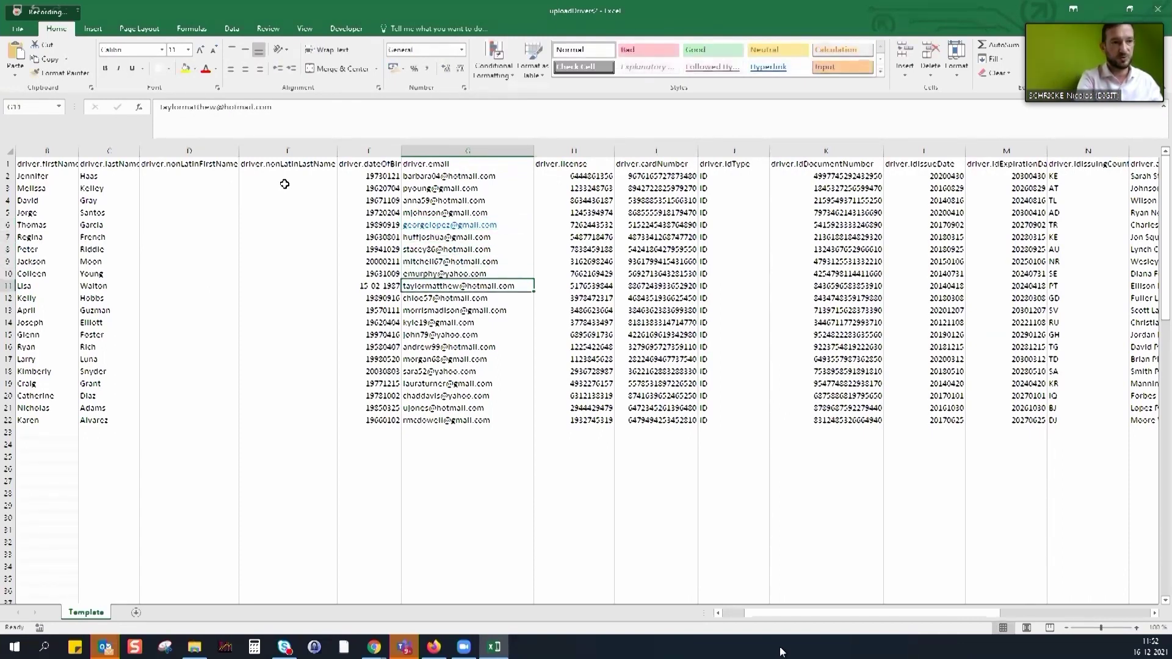
{"action": "key", "text": "Left"}
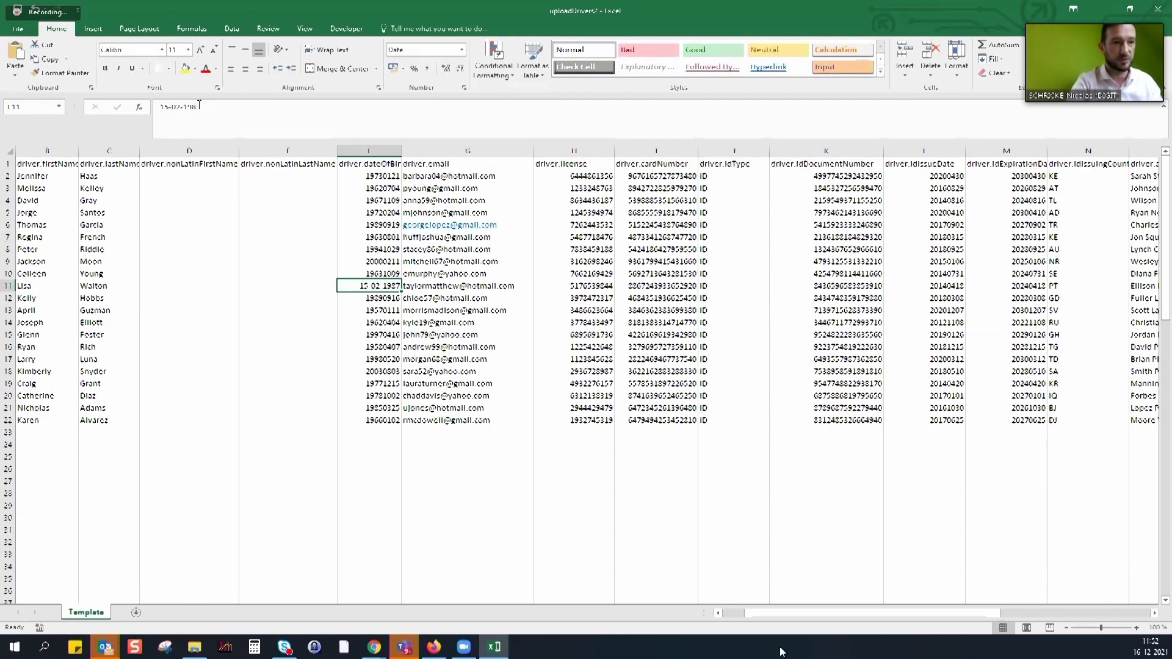
{"action": "left_click_drag", "start_coordinate": [200, 107], "coordinate": [160, 107]}
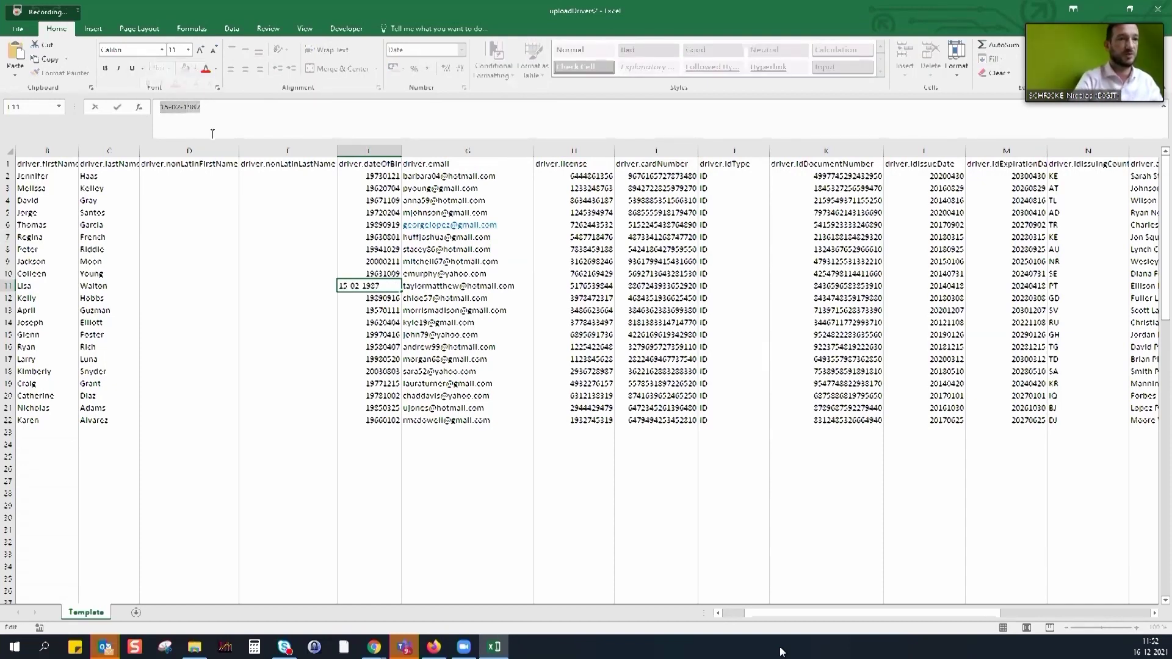
{"action": "type", "text": "19870215"}
{"action": "key", "text": "Return"}
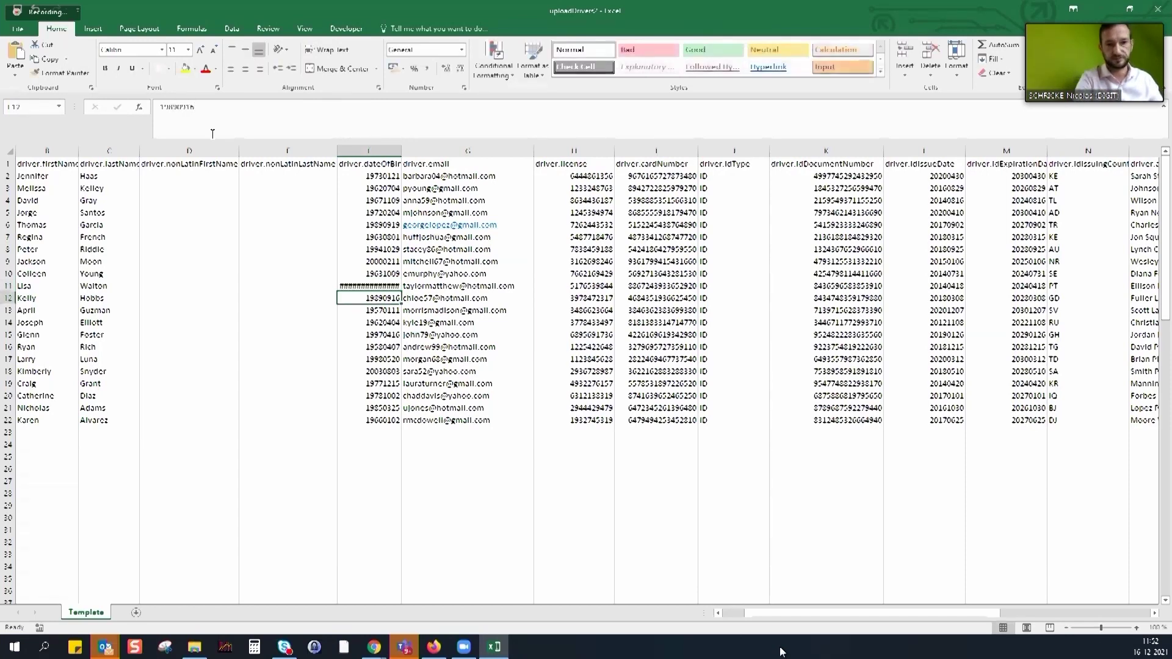
{"action": "left_click", "coordinate": [389, 270]}
{"action": "left_click_drag", "start_coordinate": [400, 279], "coordinate": [400, 290]}
{"action": "type", "text": "19870215"}
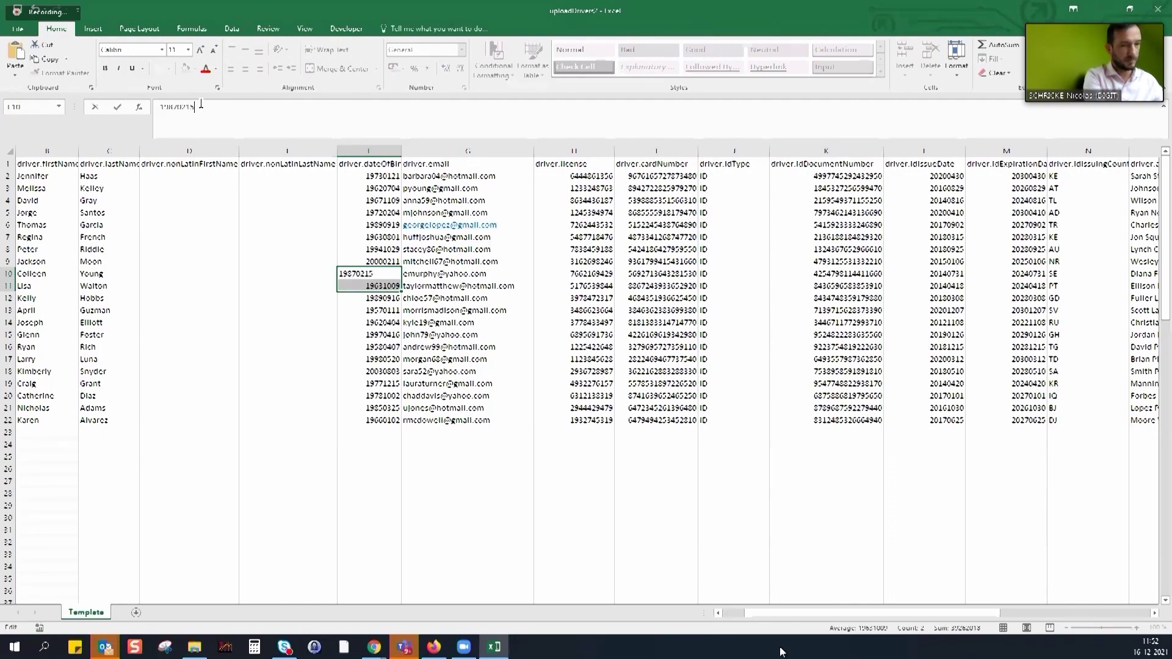
{"action": "key", "text": "Return"}
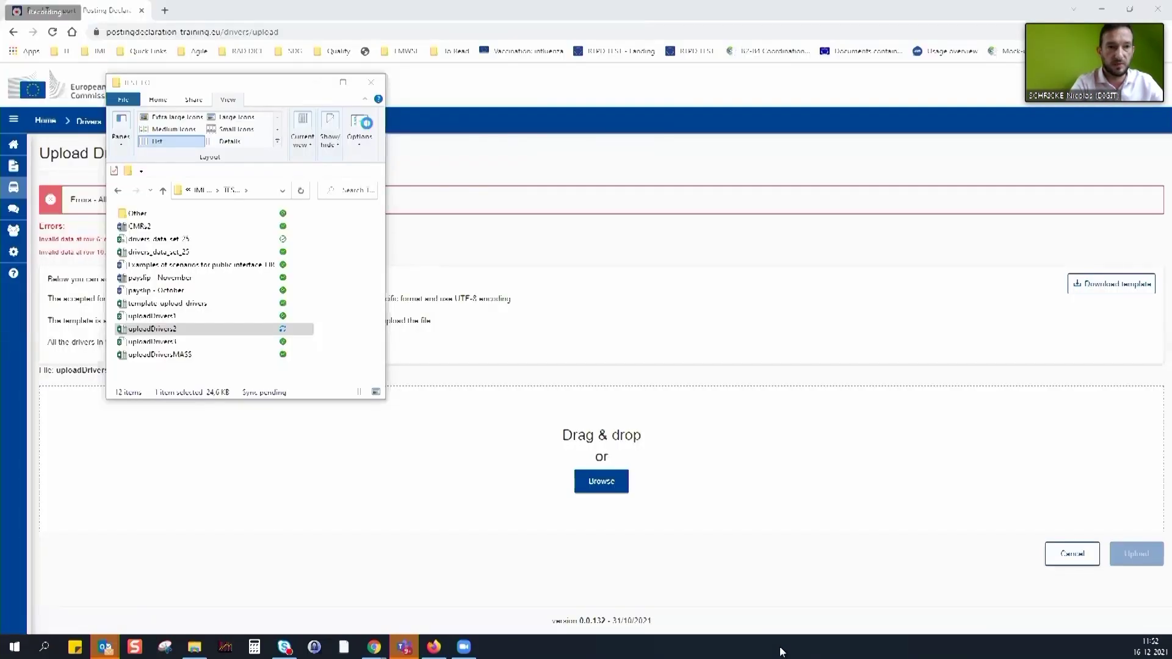
Browse to the corrected uploadDrivers2.xlsx, pass validation, and start uploading its 21 drivers
{"action": "left_click", "coordinate": [308, 84]}
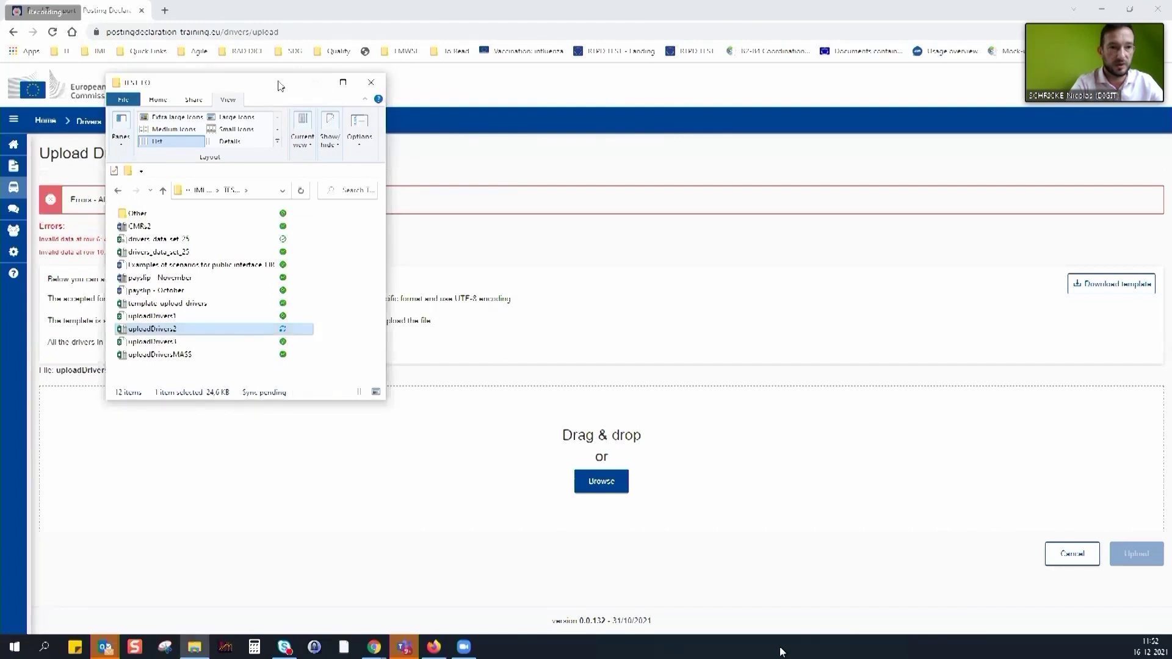
{"action": "left_click_drag", "start_coordinate": [279, 86], "coordinate": [326, 188]}
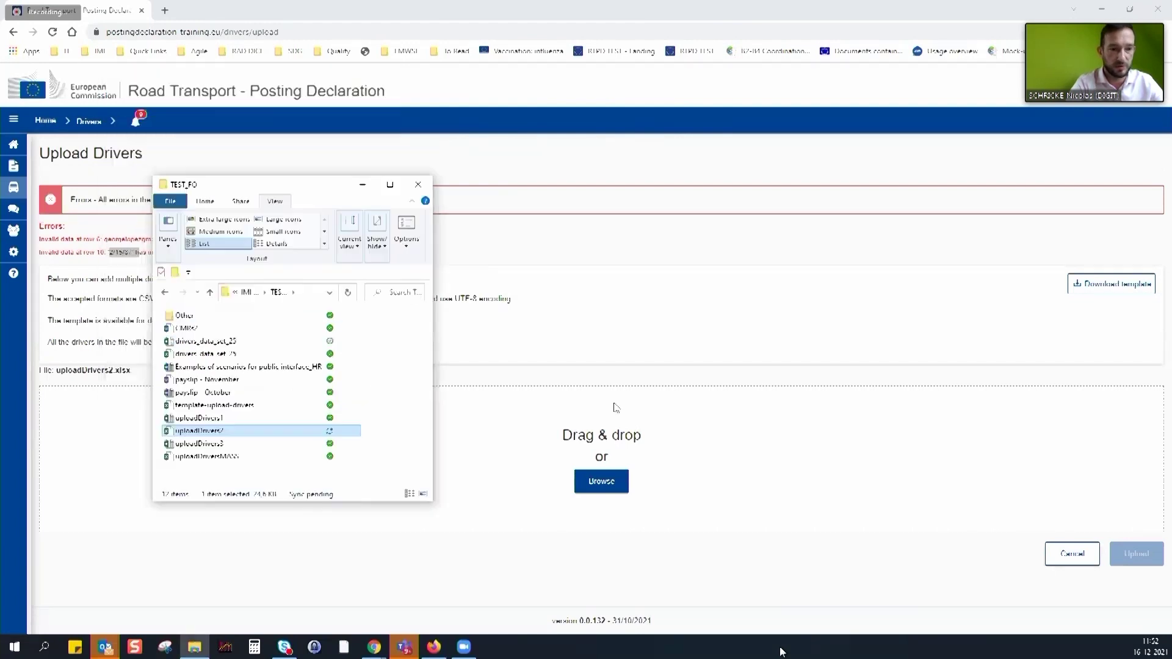
{"action": "left_click", "coordinate": [599, 481]}
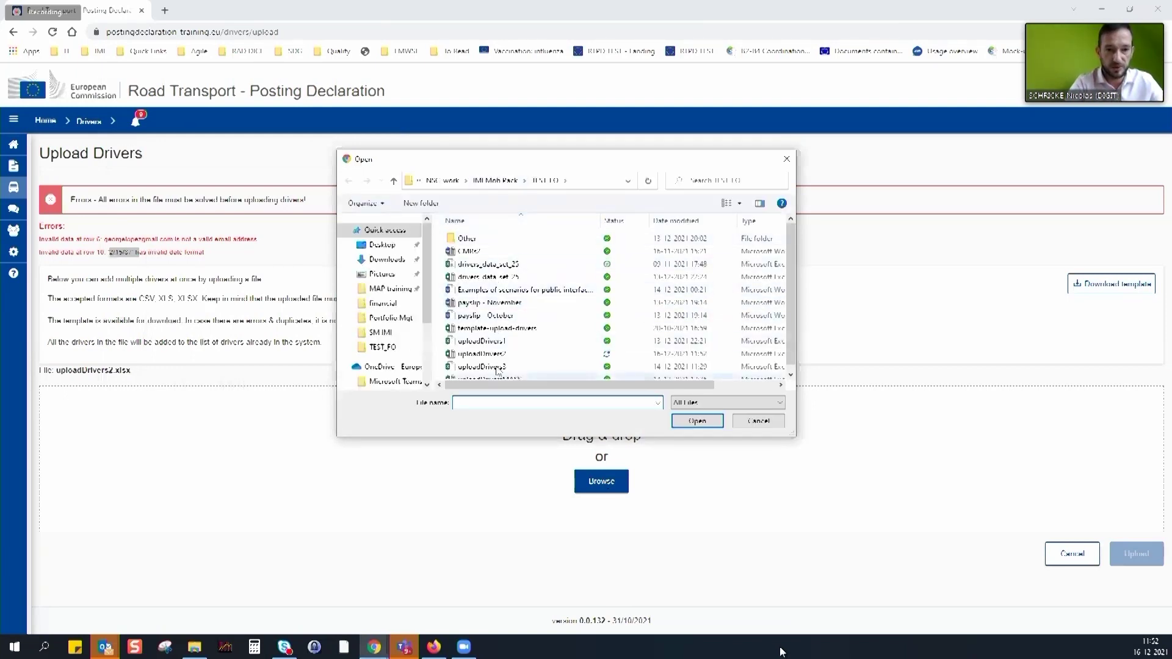
{"action": "left_click", "coordinate": [485, 354]}
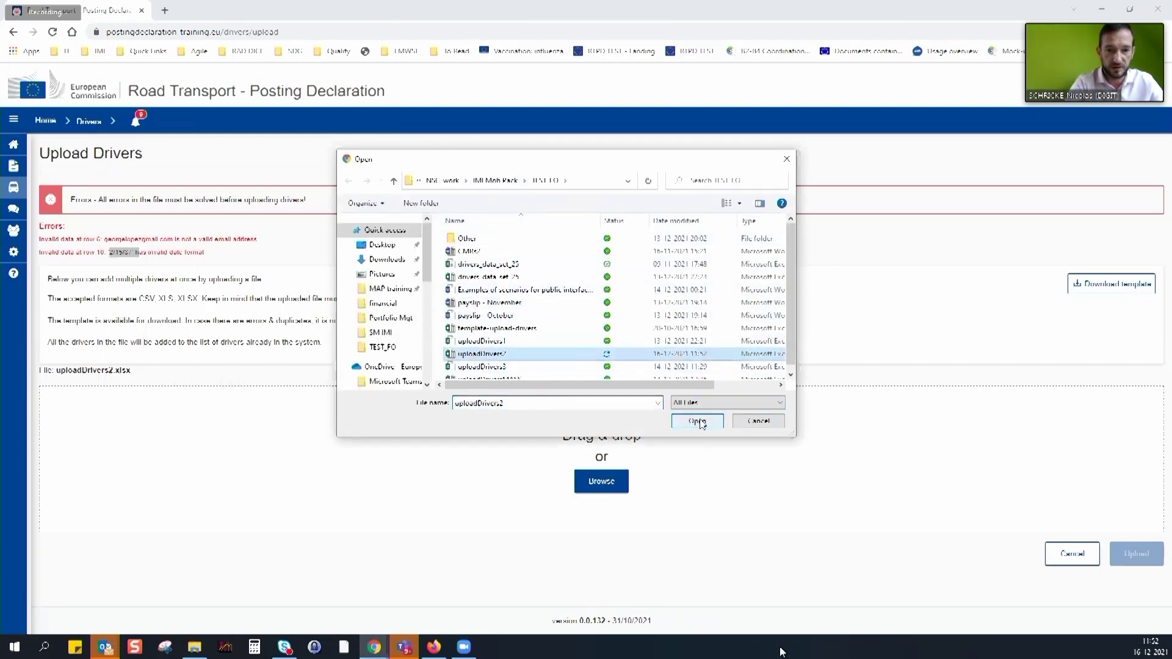
{"action": "left_click", "coordinate": [697, 421]}
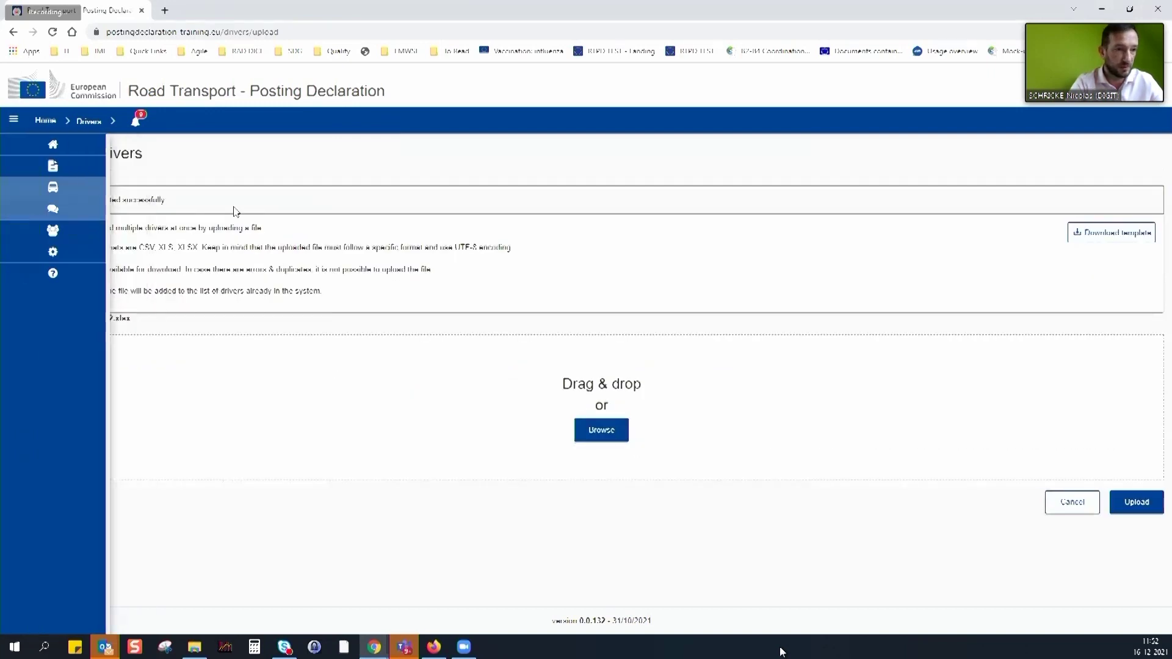
{"action": "left_click_drag", "start_coordinate": [94, 199], "coordinate": [202, 209]}
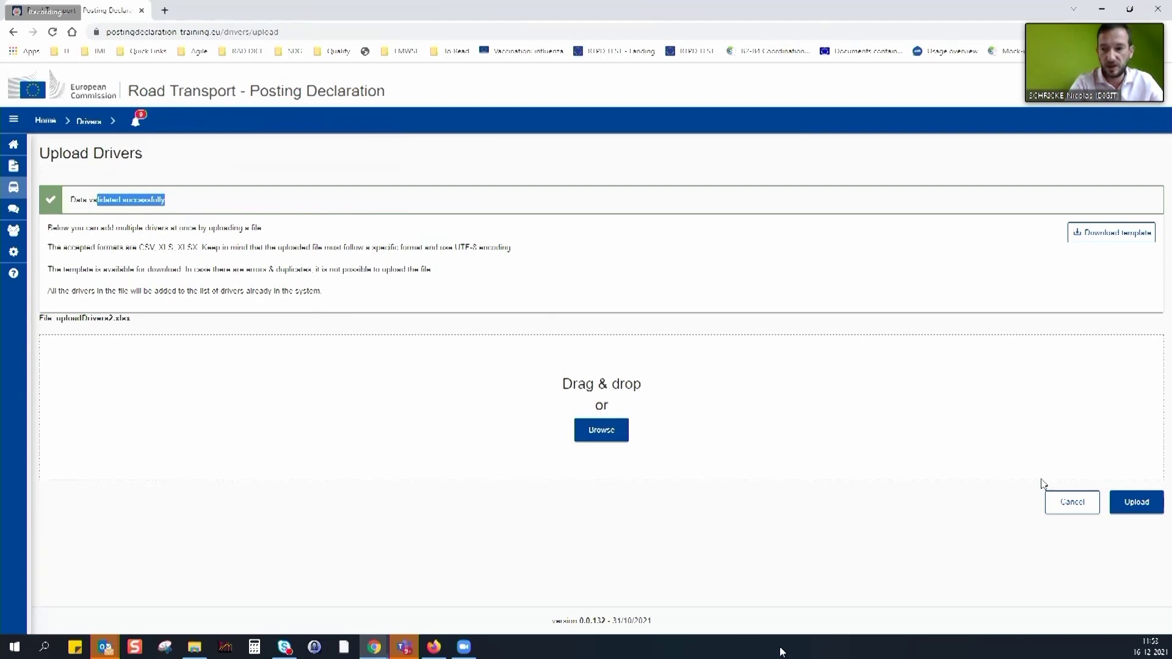
{"action": "left_click", "coordinate": [1144, 504]}
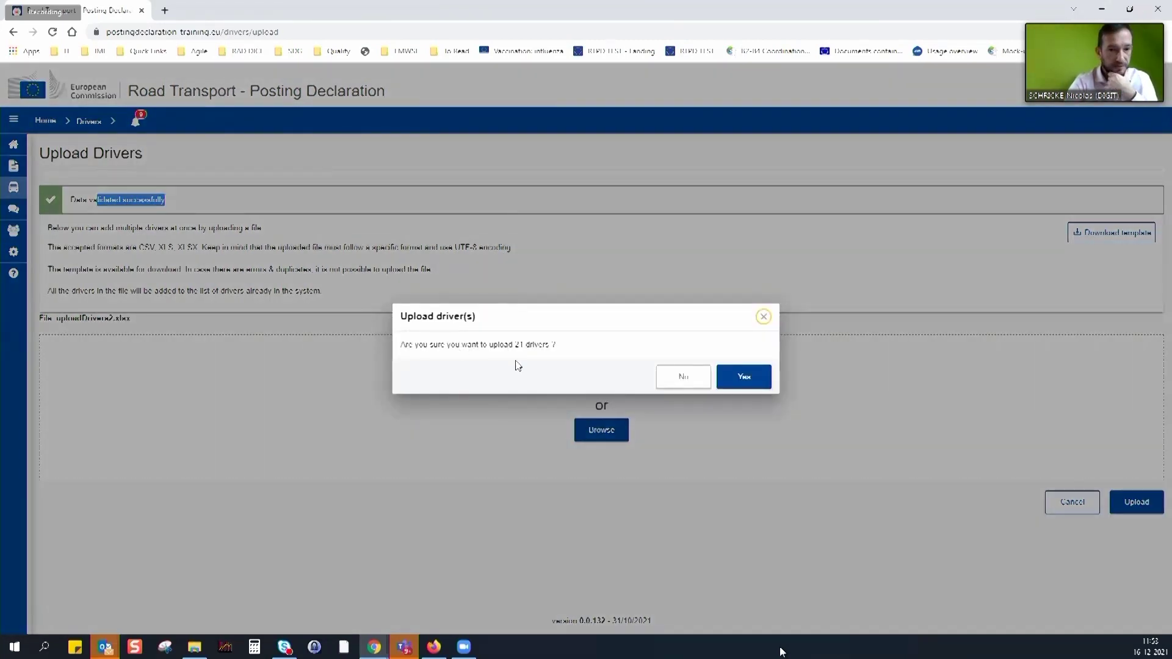
Confirm uploading the 21 drivers and clear the previous driver search term
{"action": "left_click", "coordinate": [746, 379]}
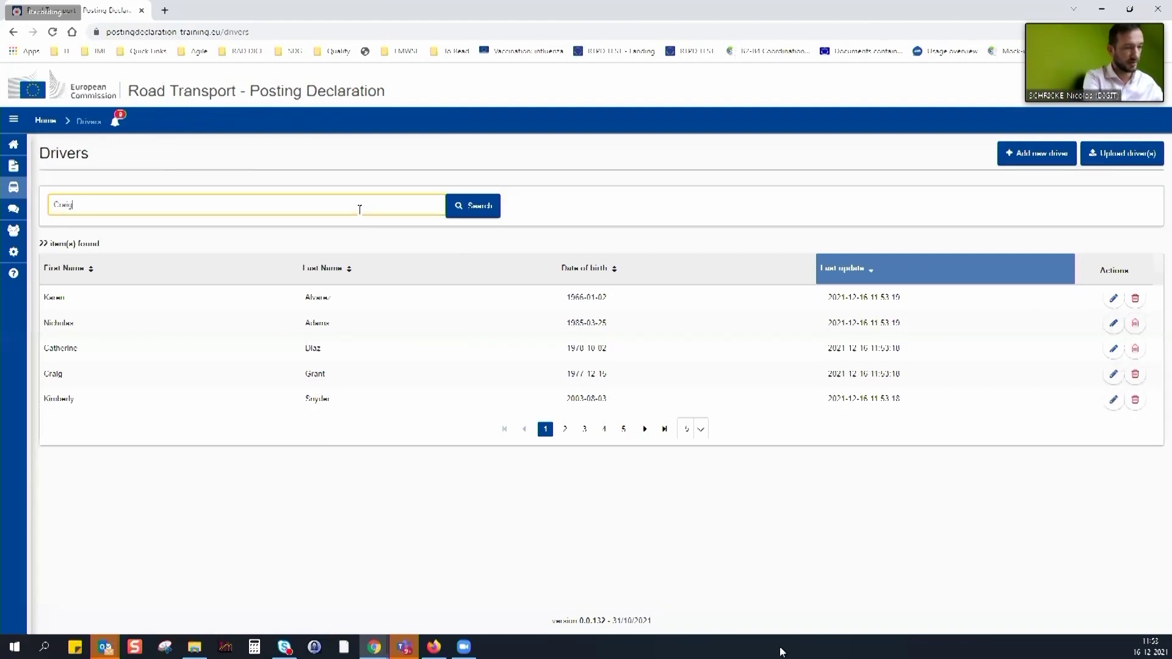
{"action": "key", "text": "Return"}
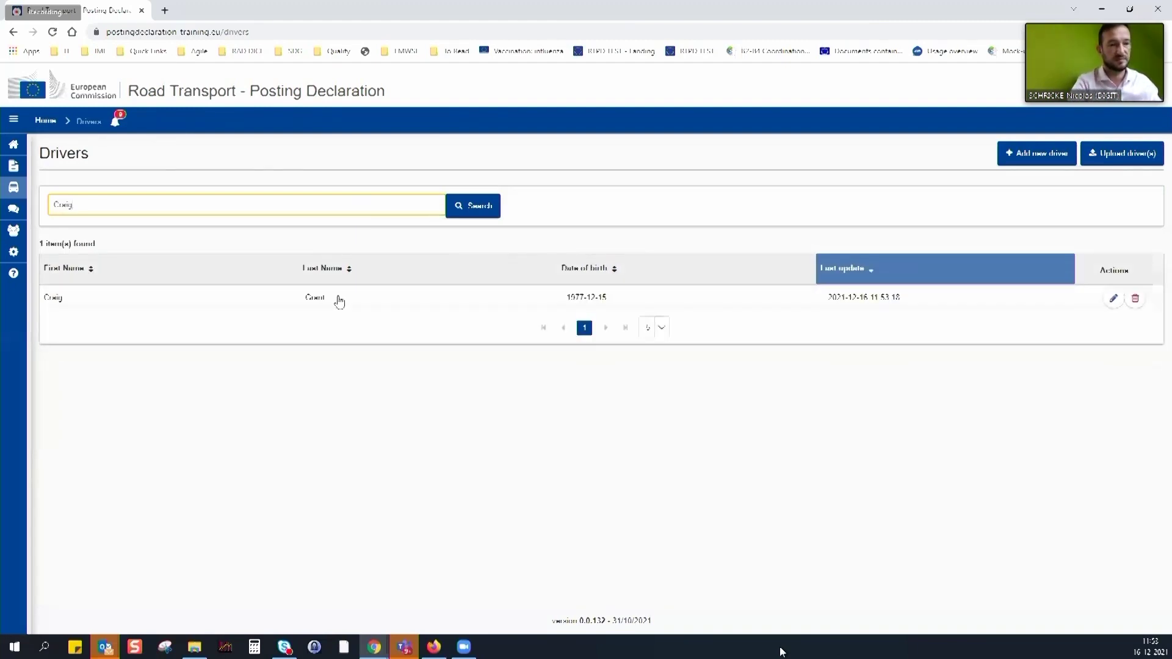
{"action": "double_click", "coordinate": [159, 207]}
{"action": "key", "text": "BackSpace"}
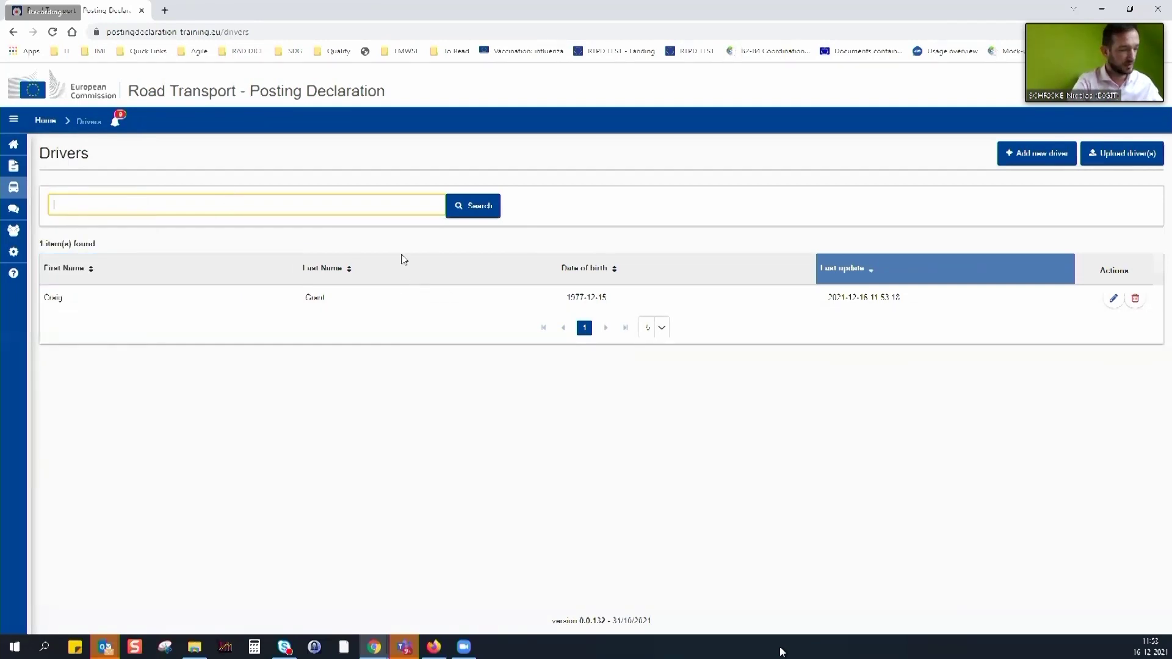
Search the Drivers list for the second driver's first name, then empty the search box
{"action": "type", "text": "ionut"}
{"action": "key", "text": "Return"}
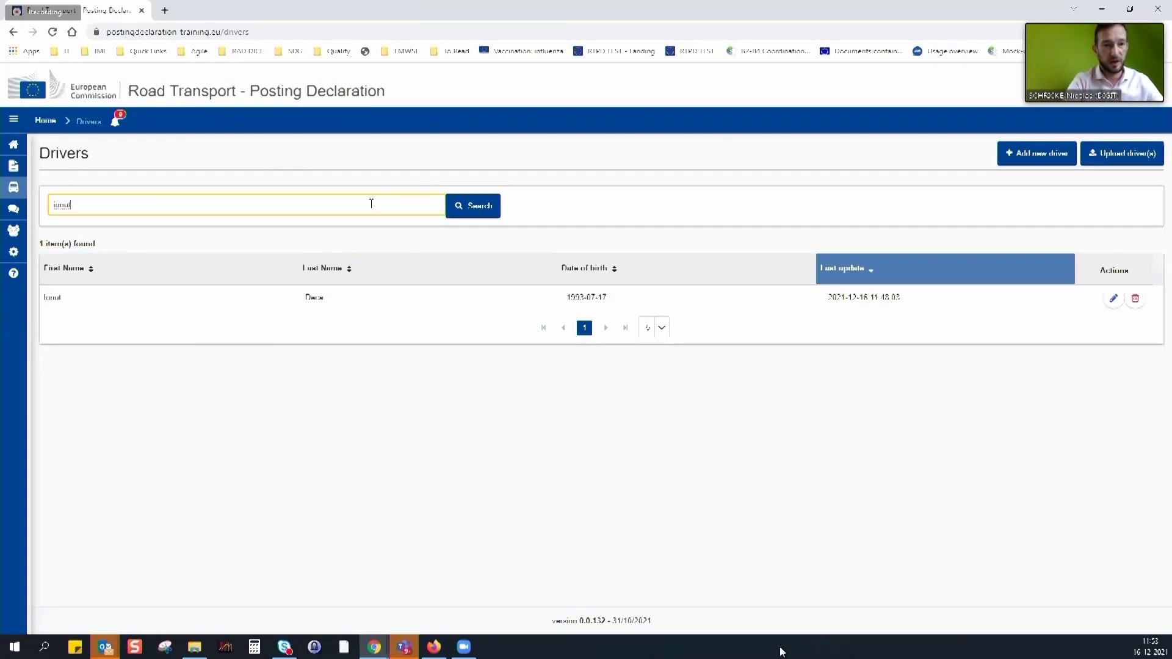
{"action": "left_click_drag", "start_coordinate": [104, 202], "coordinate": [53, 204]}
{"action": "key", "text": "BackSpace"}
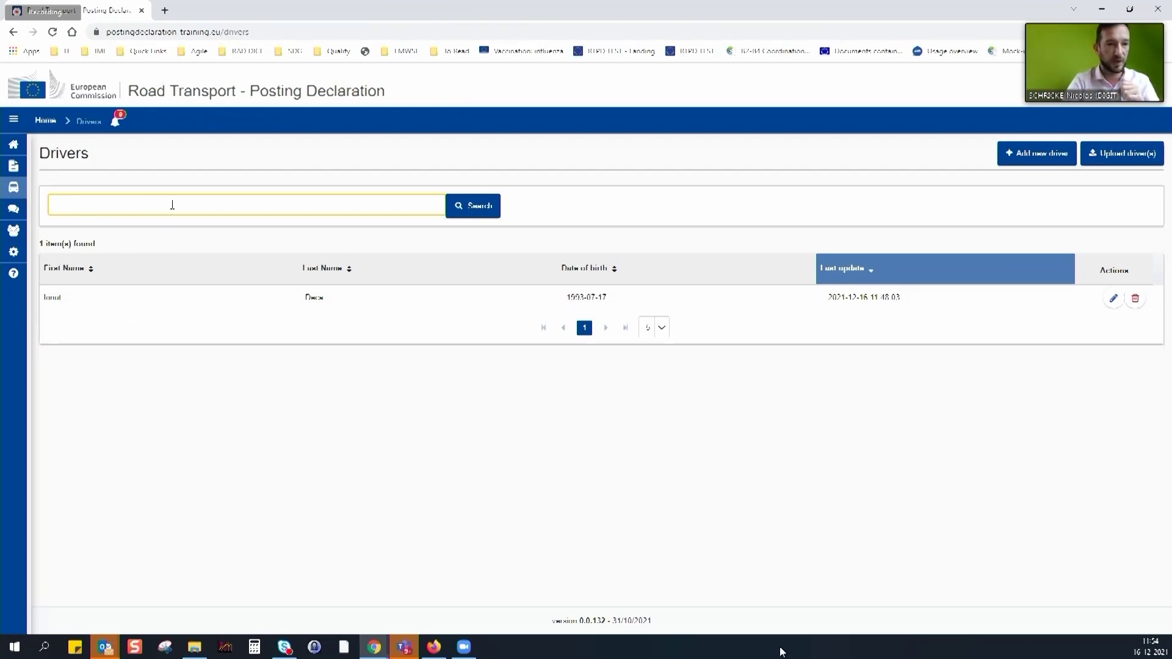
List all 22 drivers with an empty search, then go to the Declarations page
{"action": "left_click", "coordinate": [469, 208]}
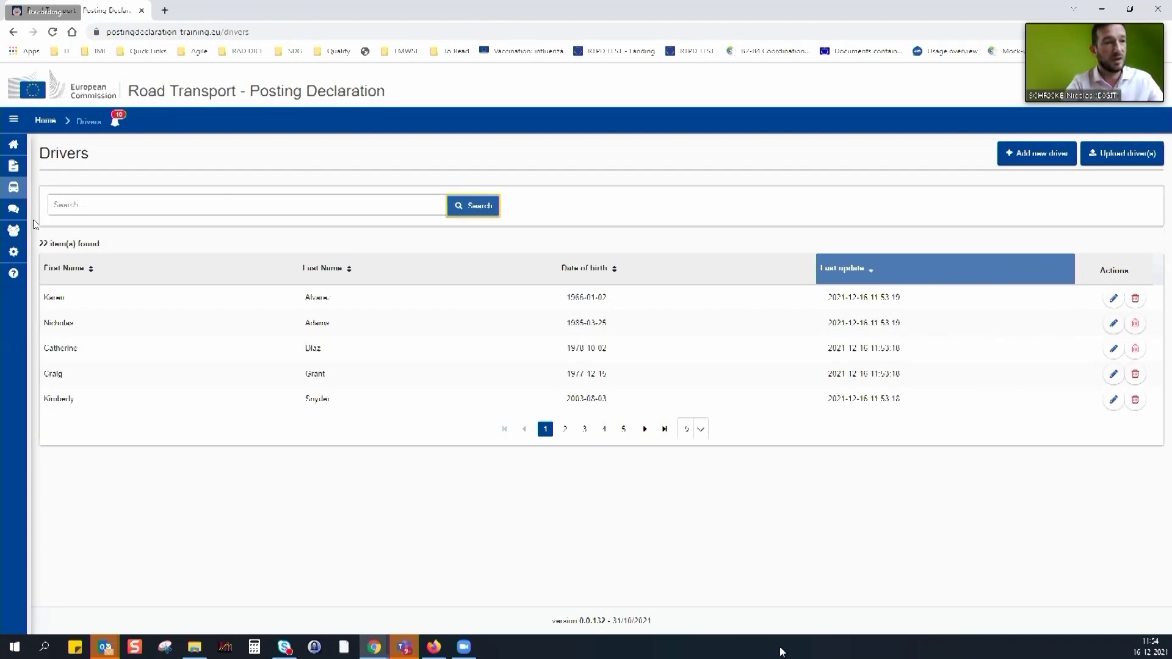
{"action": "mouse_move", "coordinate": [18, 214]}
{"action": "left_click", "coordinate": [43, 171]}
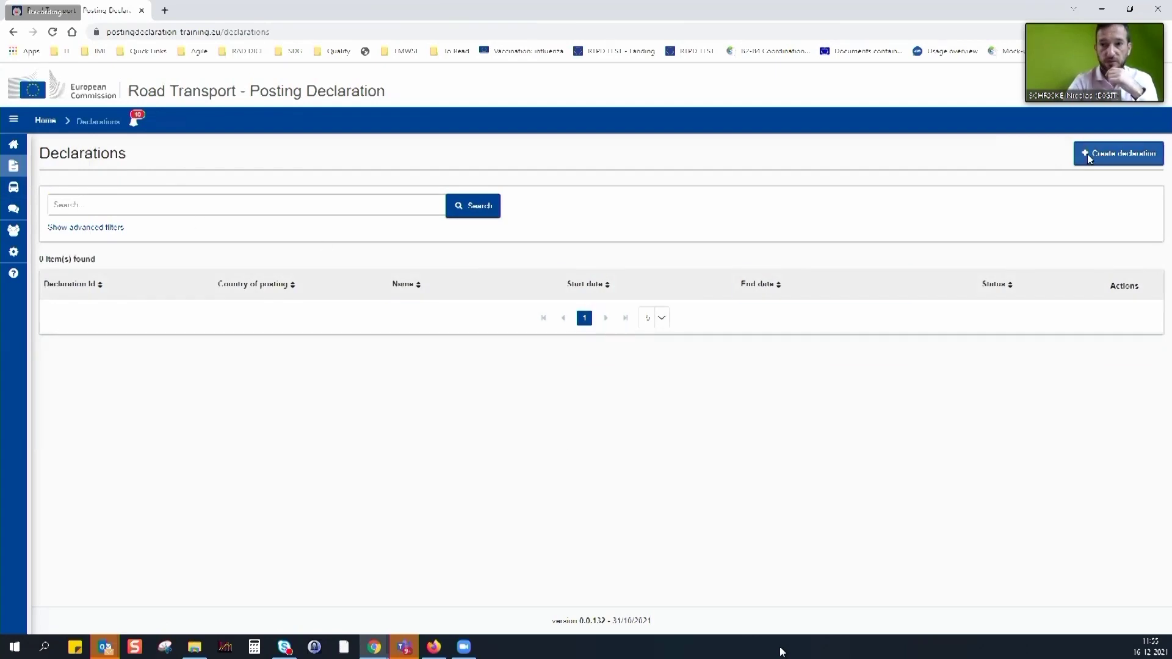
Expand the advanced declaration filters, then start a new declaration
{"action": "left_click", "coordinate": [105, 228]}
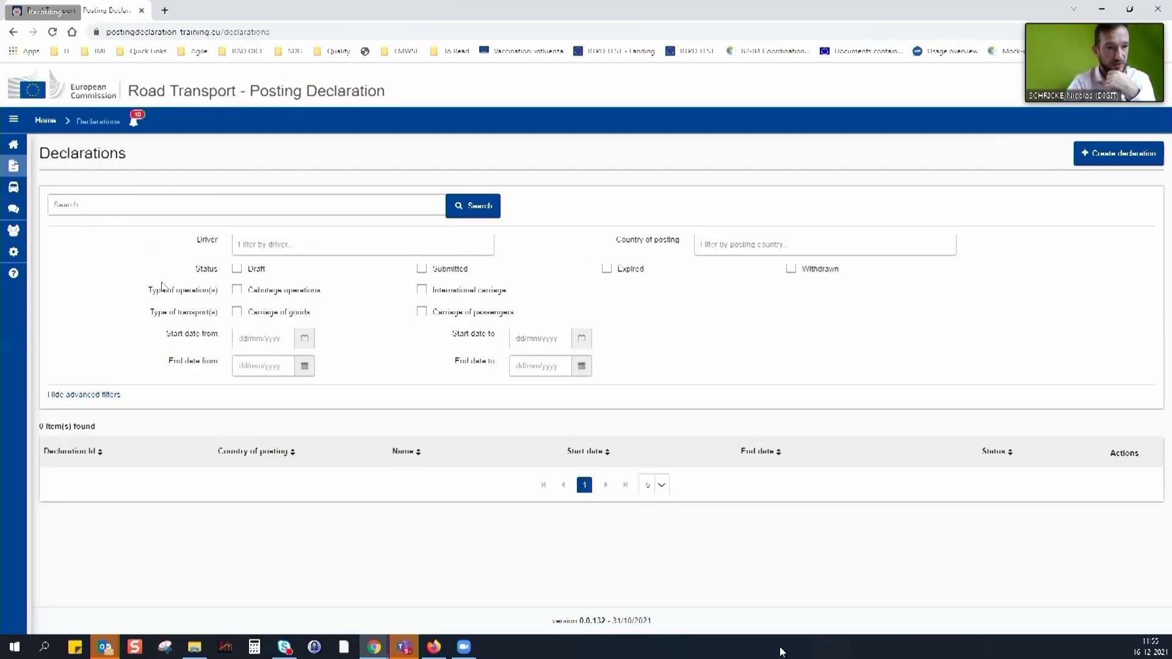
{"action": "left_click_drag", "start_coordinate": [192, 269], "coordinate": [855, 273]}
{"action": "left_click", "coordinate": [861, 295]}
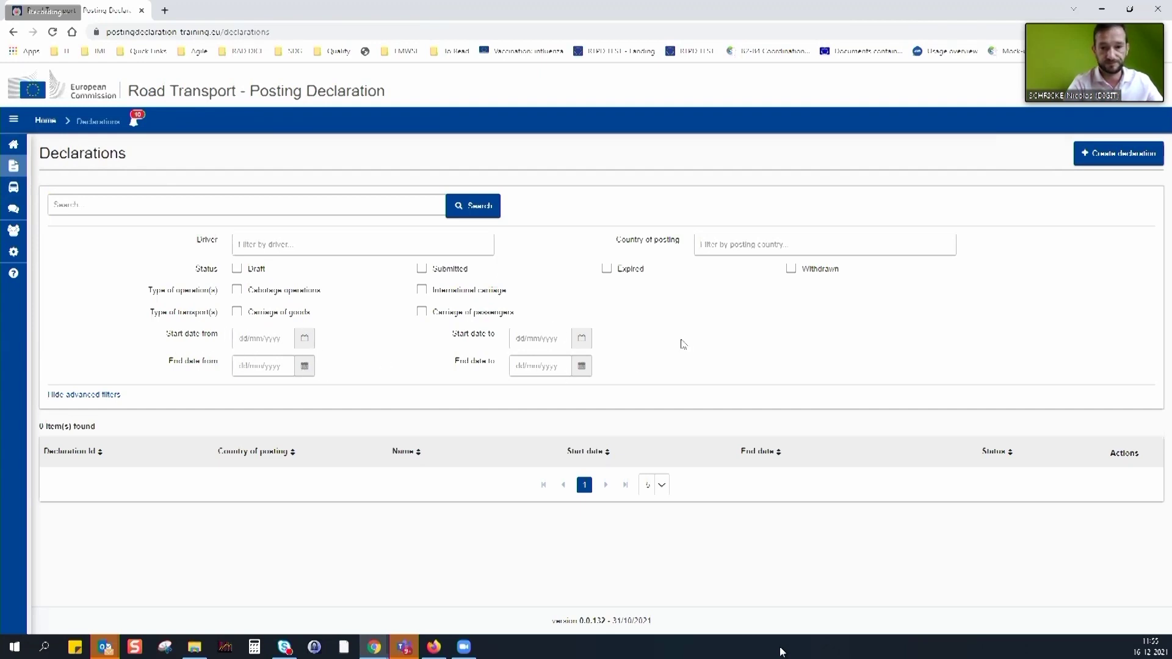
{"action": "left_click", "coordinate": [1136, 157]}
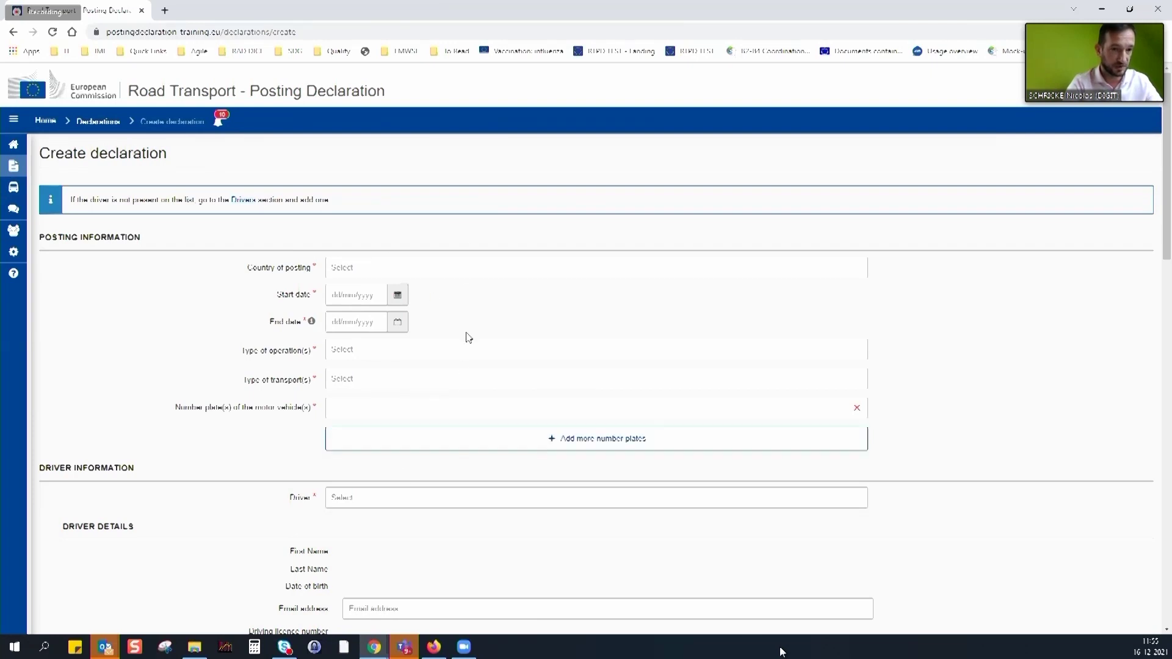
Choose Spain as the country of posting
{"action": "left_click", "coordinate": [455, 268]}
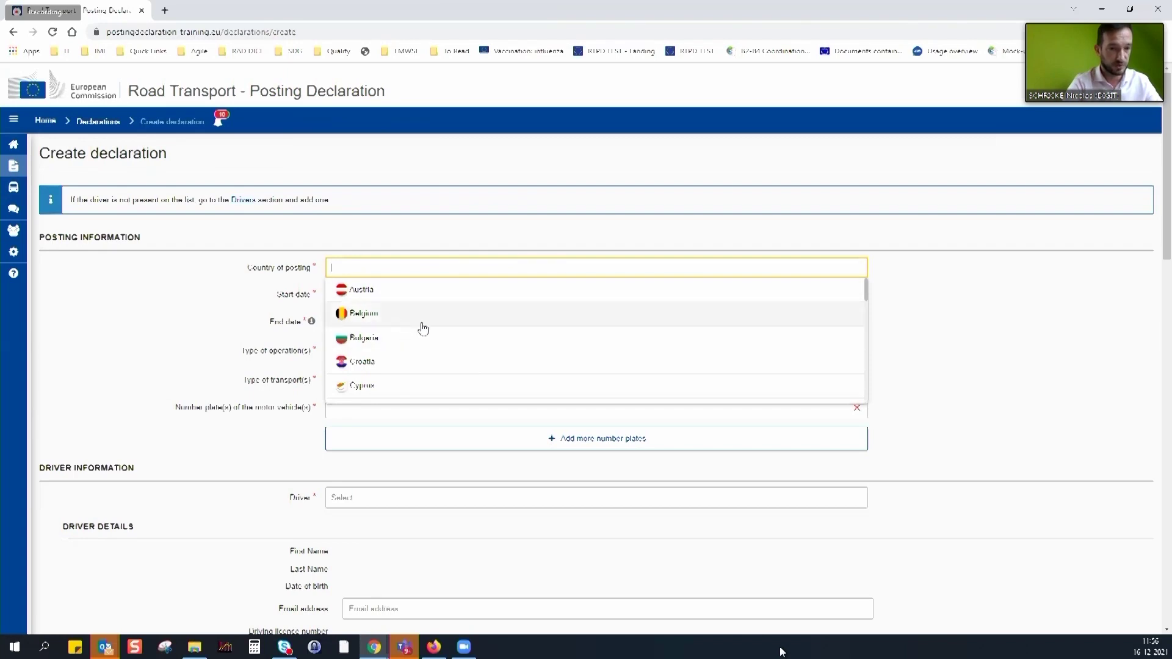
{"action": "left_click", "coordinate": [455, 266]}
{"action": "type", "text": "spin"}
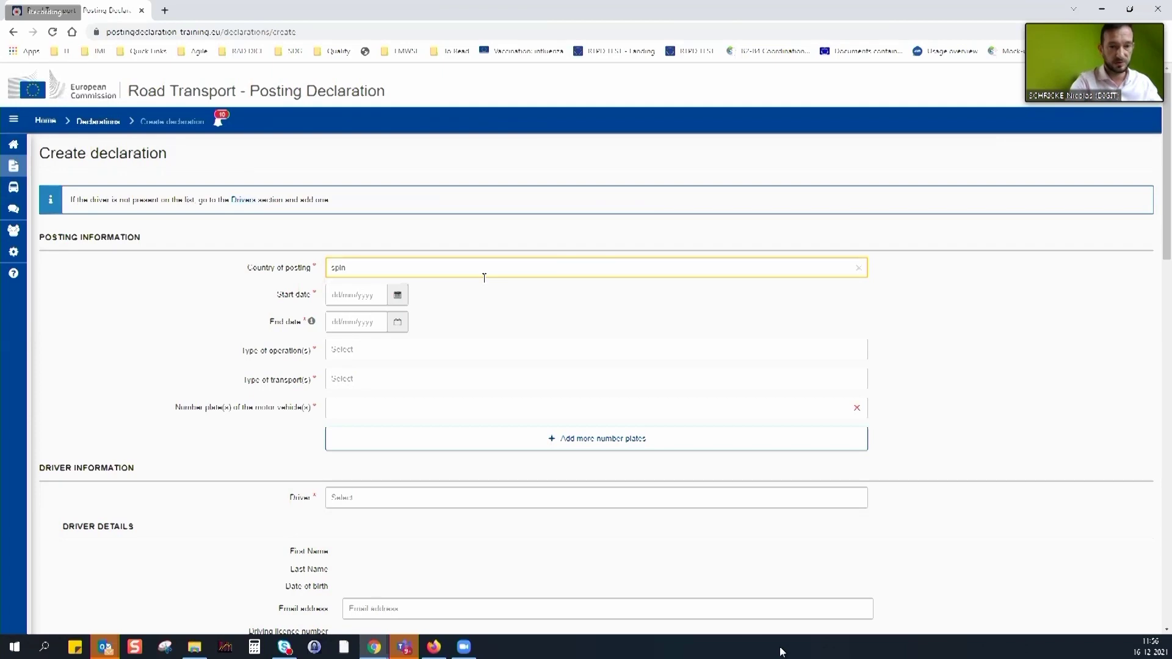
{"action": "key", "text": "BackSpace"}
{"action": "key", "text": "BackSpace"}
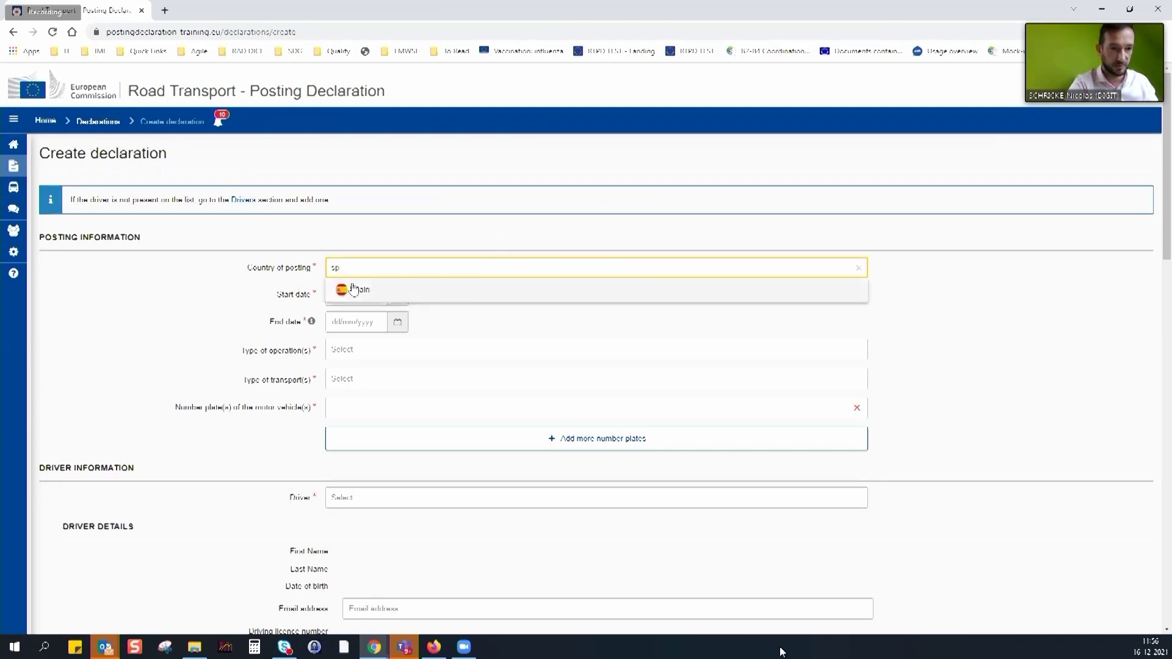
{"action": "left_click", "coordinate": [362, 291]}
Set the posting period from 16/12/2021 to 28/02/2022
{"action": "left_click", "coordinate": [397, 295]}
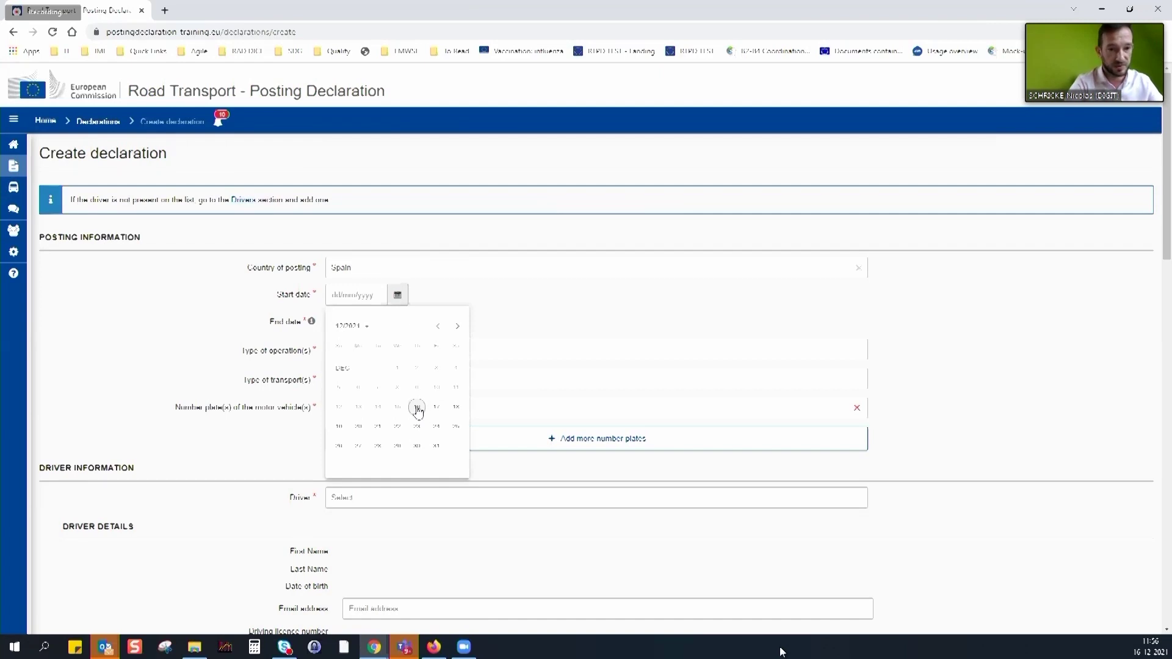
{"action": "left_click", "coordinate": [417, 409]}
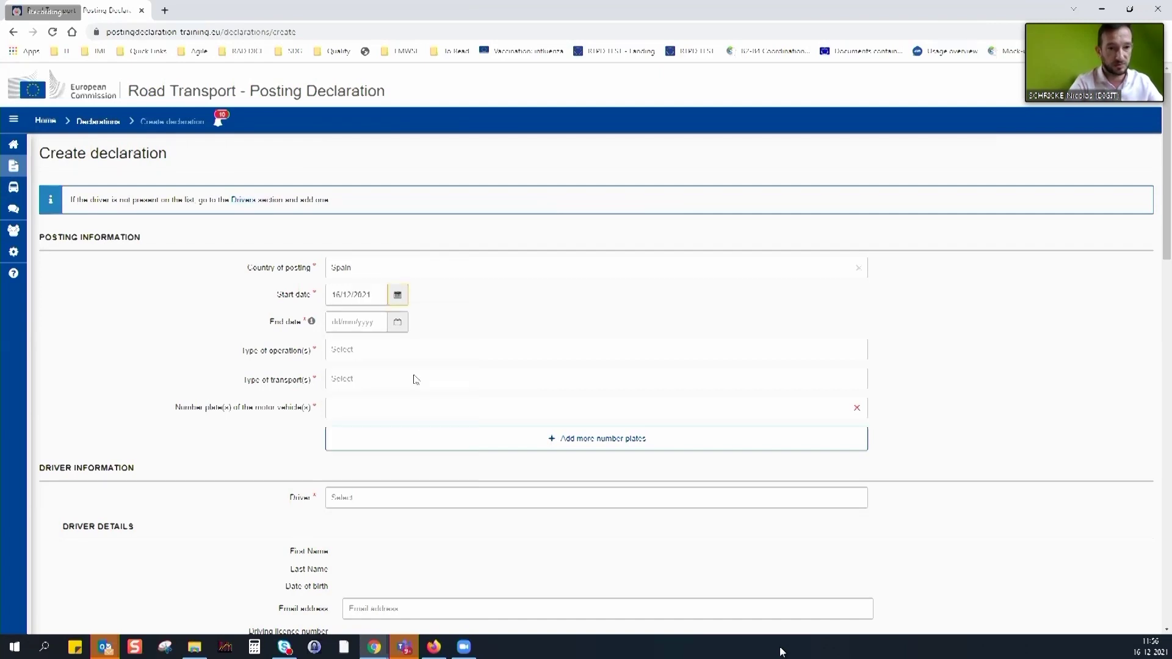
{"action": "left_click", "coordinate": [399, 323]}
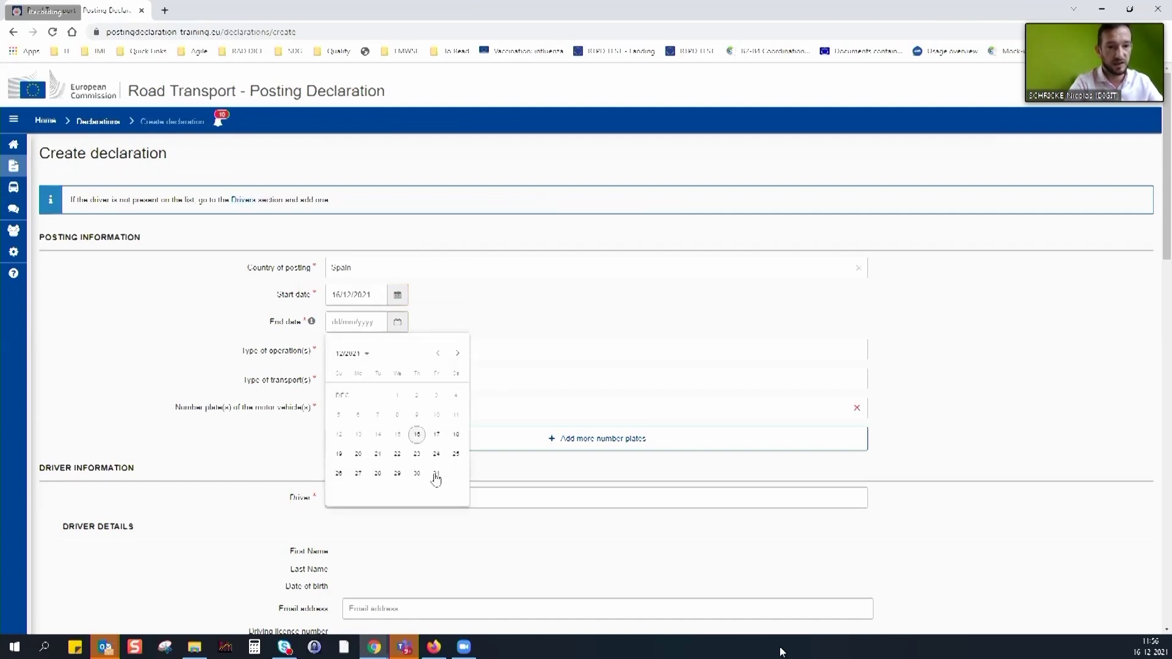
{"action": "left_click", "coordinate": [458, 354]}
{"action": "left_click", "coordinate": [458, 354]}
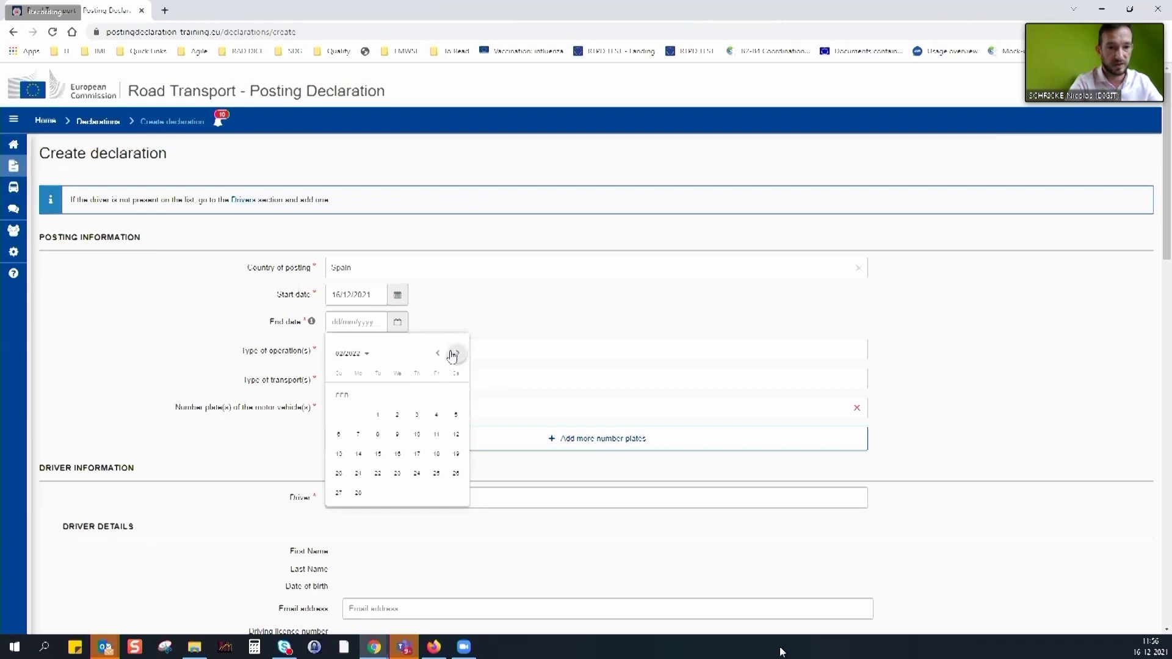
{"action": "left_click", "coordinate": [358, 494]}
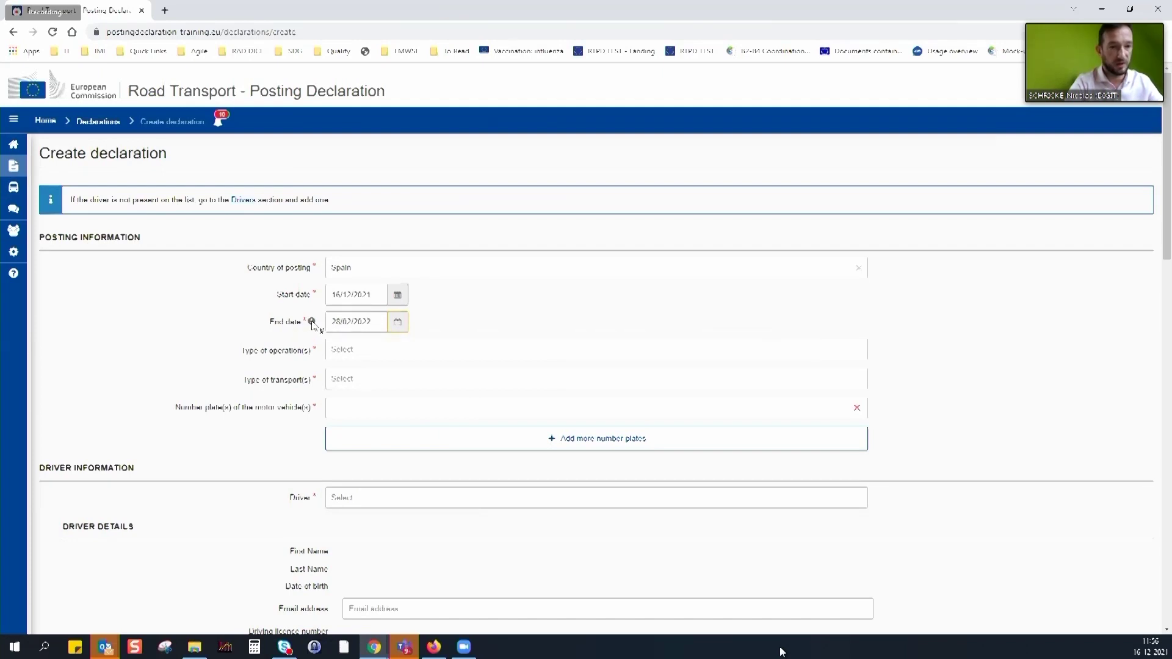
{"action": "mouse_move", "coordinate": [312, 325]}
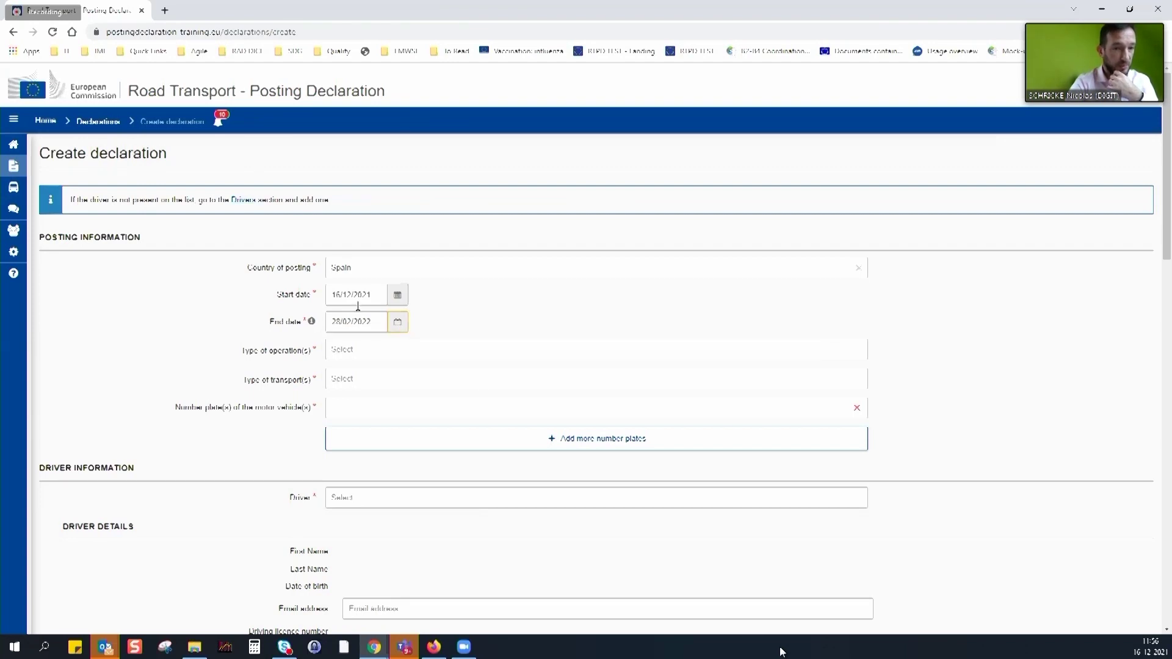
{"action": "left_click", "coordinate": [398, 321]}
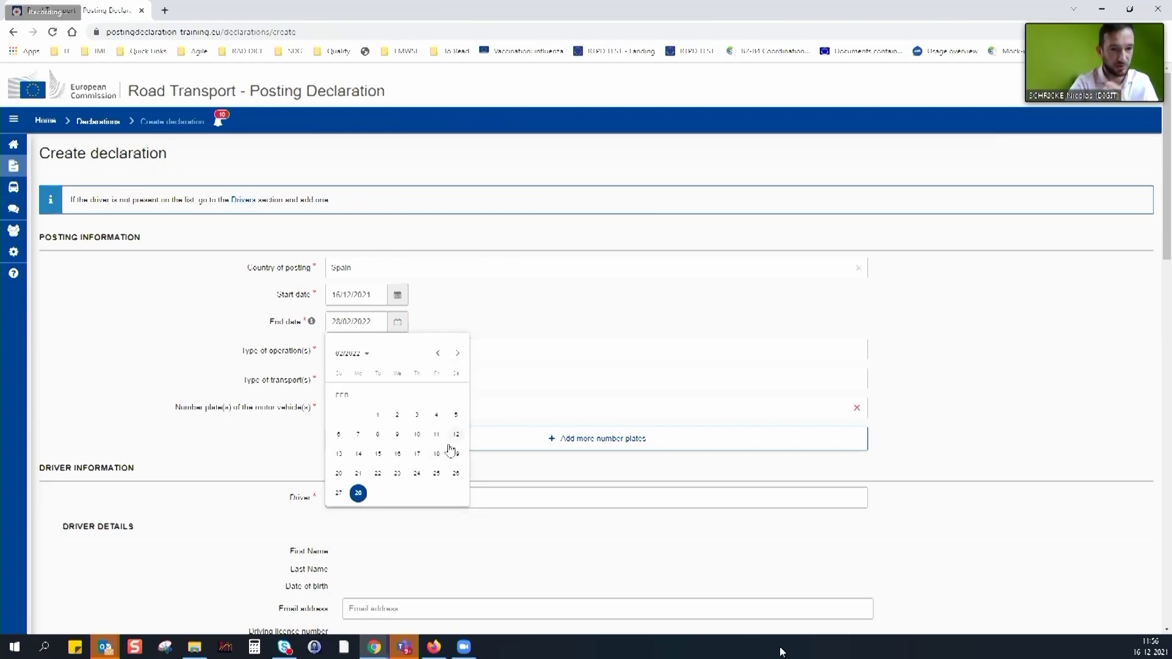
{"action": "left_click", "coordinate": [476, 317]}
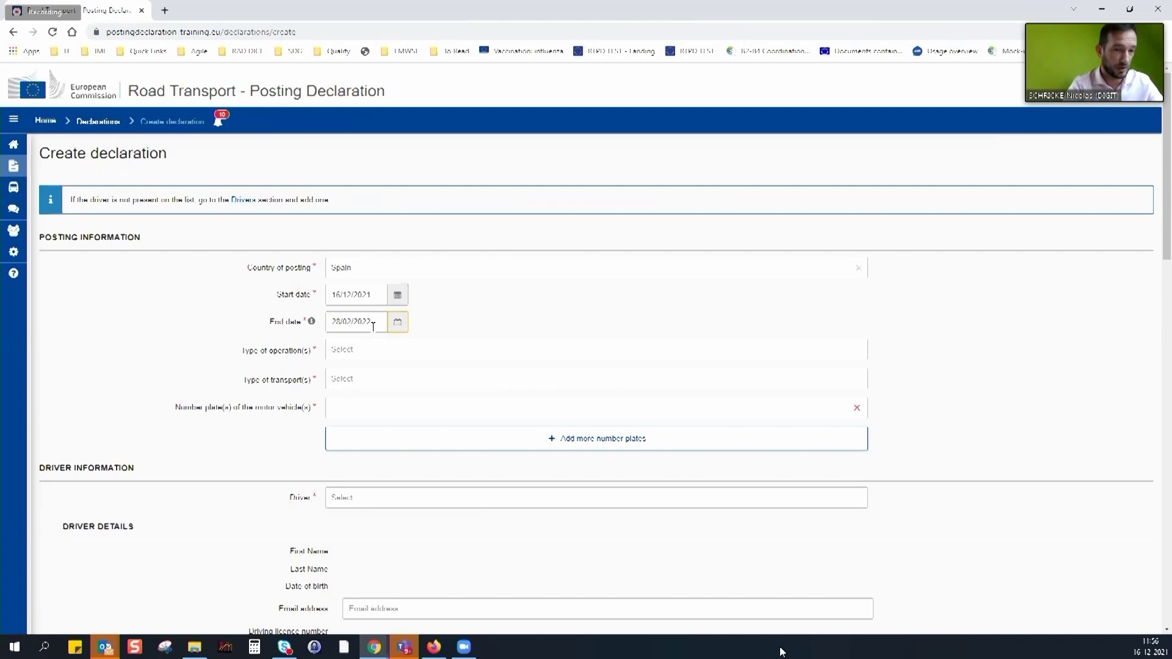
Select International carriage and Cabotage operations, with Carriage of goods as transport type
{"action": "left_click", "coordinate": [351, 350]}
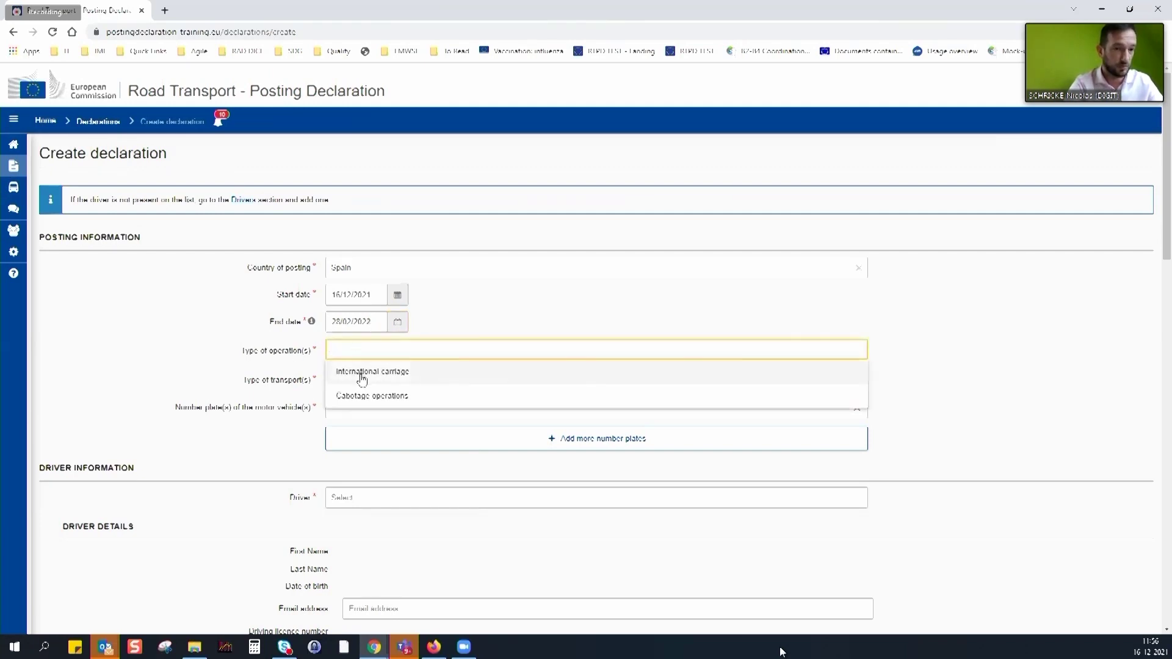
{"action": "left_click", "coordinate": [362, 377]}
{"action": "left_click", "coordinate": [440, 349]}
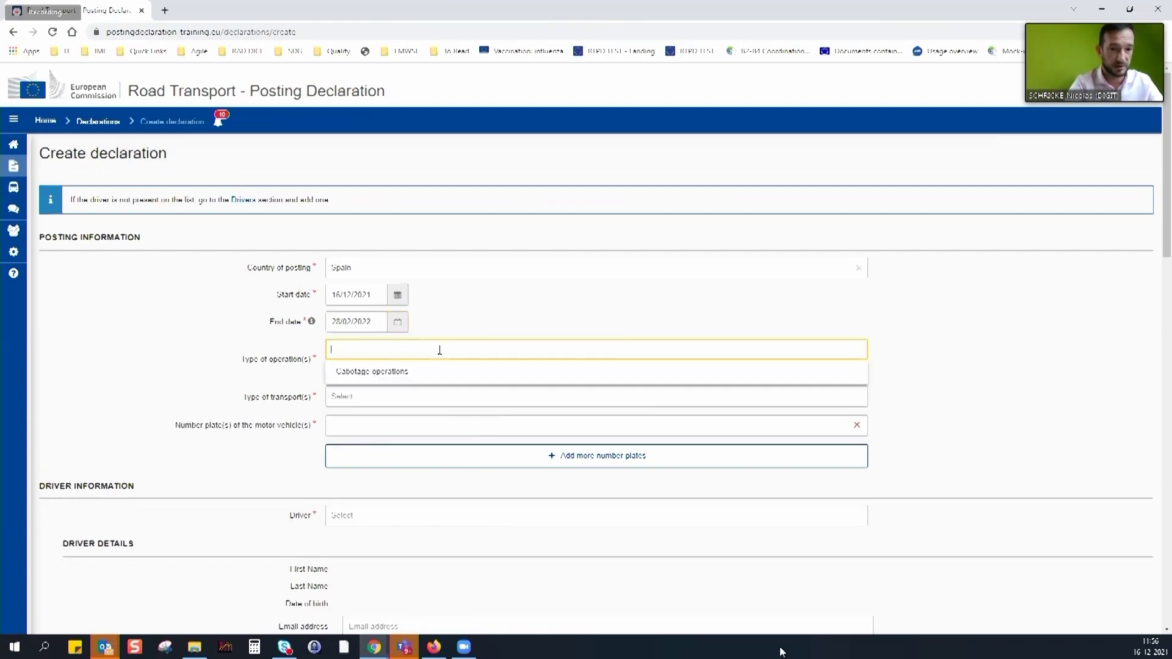
{"action": "left_click", "coordinate": [385, 378]}
{"action": "left_click", "coordinate": [382, 397]}
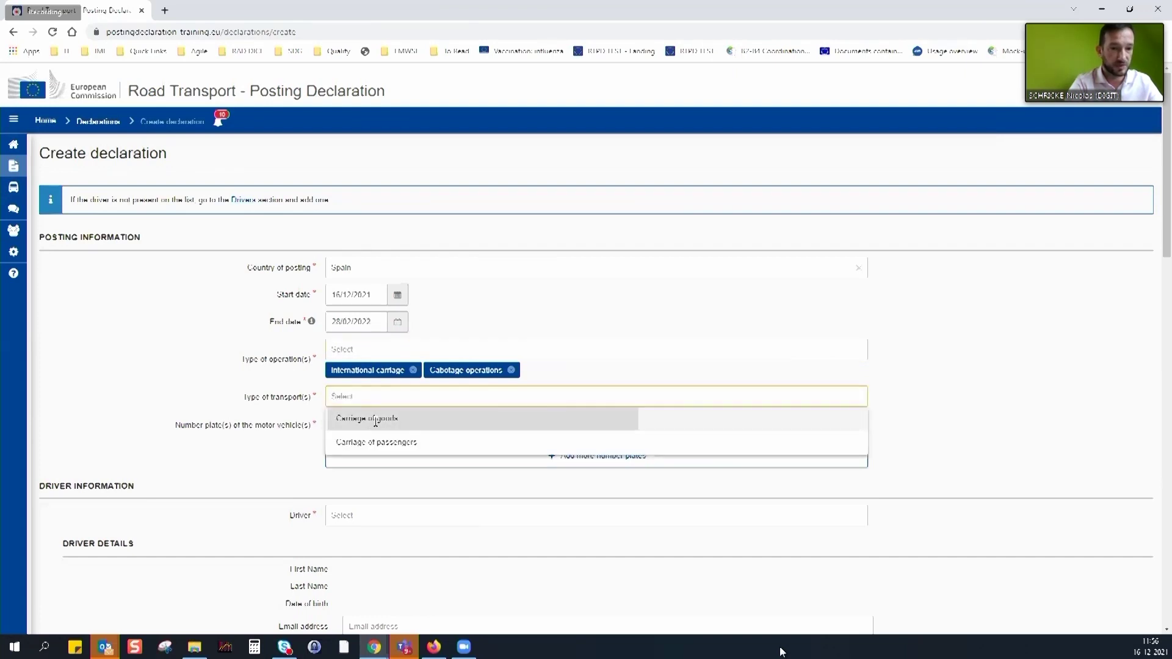
{"action": "left_click", "coordinate": [375, 423]}
{"action": "left_click", "coordinate": [407, 451]}
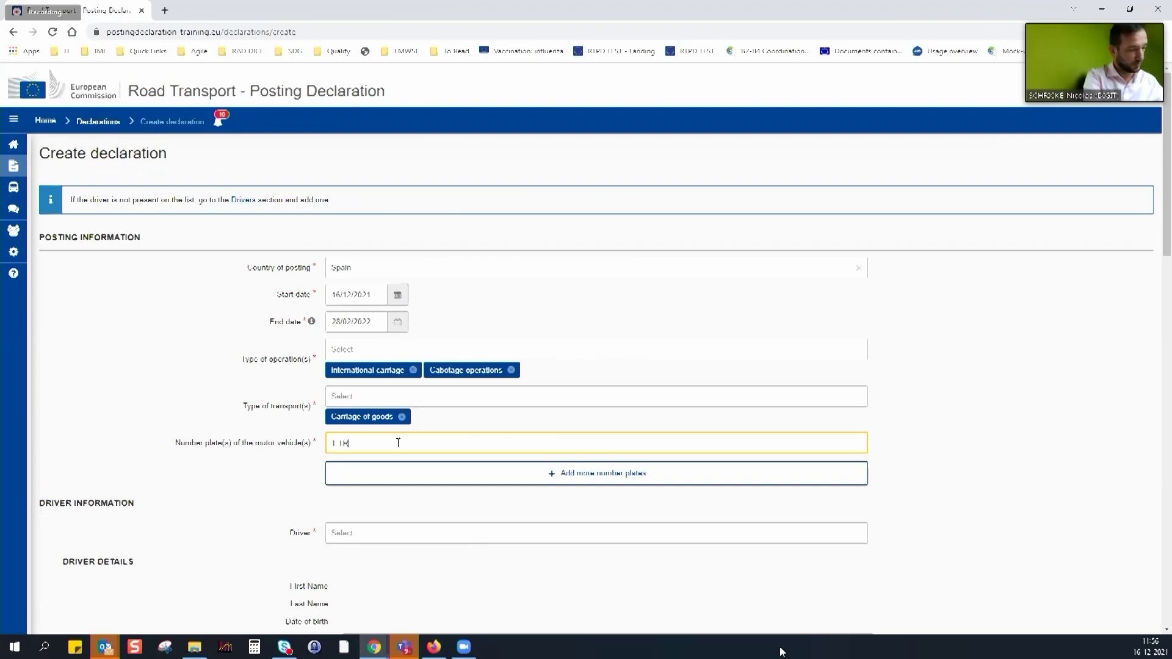
Enter four motor vehicle number plates, from 1 TRA 23 through 1 TRL 999
{"action": "type", "text": "1 TRA 234"}
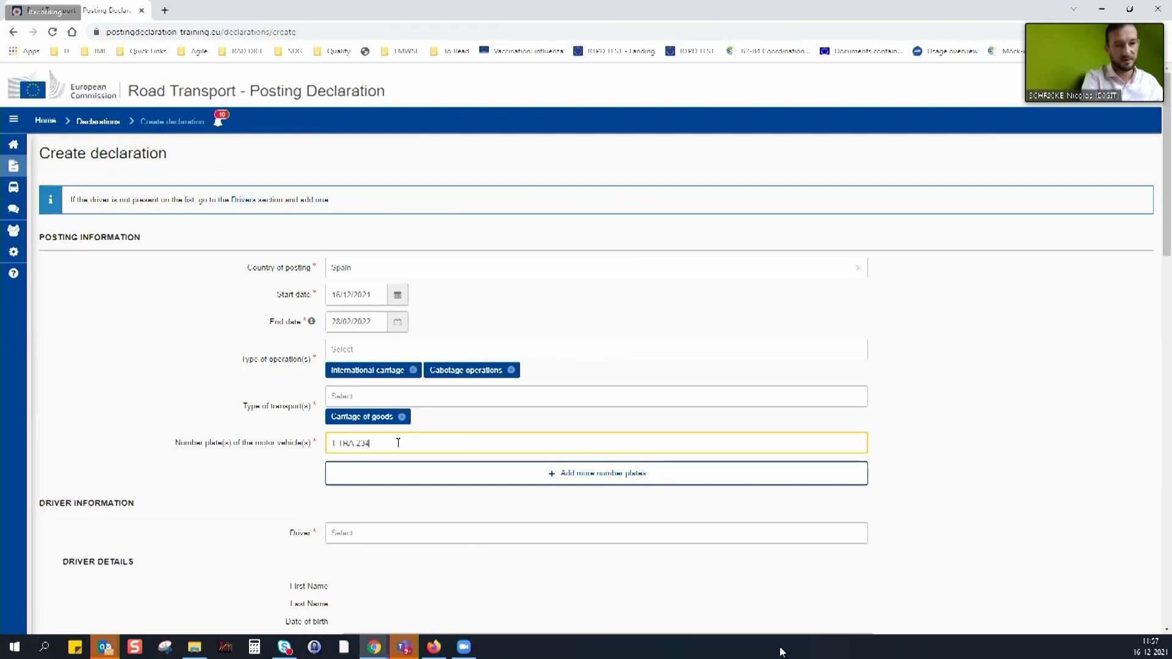
{"action": "left_click", "coordinate": [405, 475]}
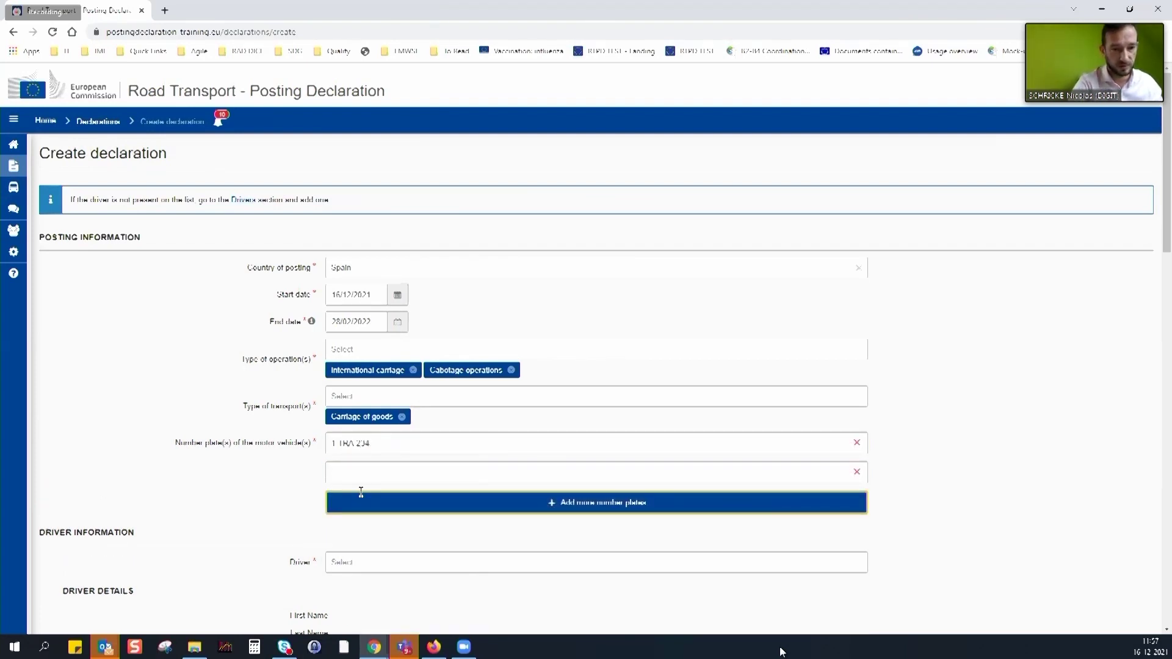
{"action": "left_click", "coordinate": [385, 477]}
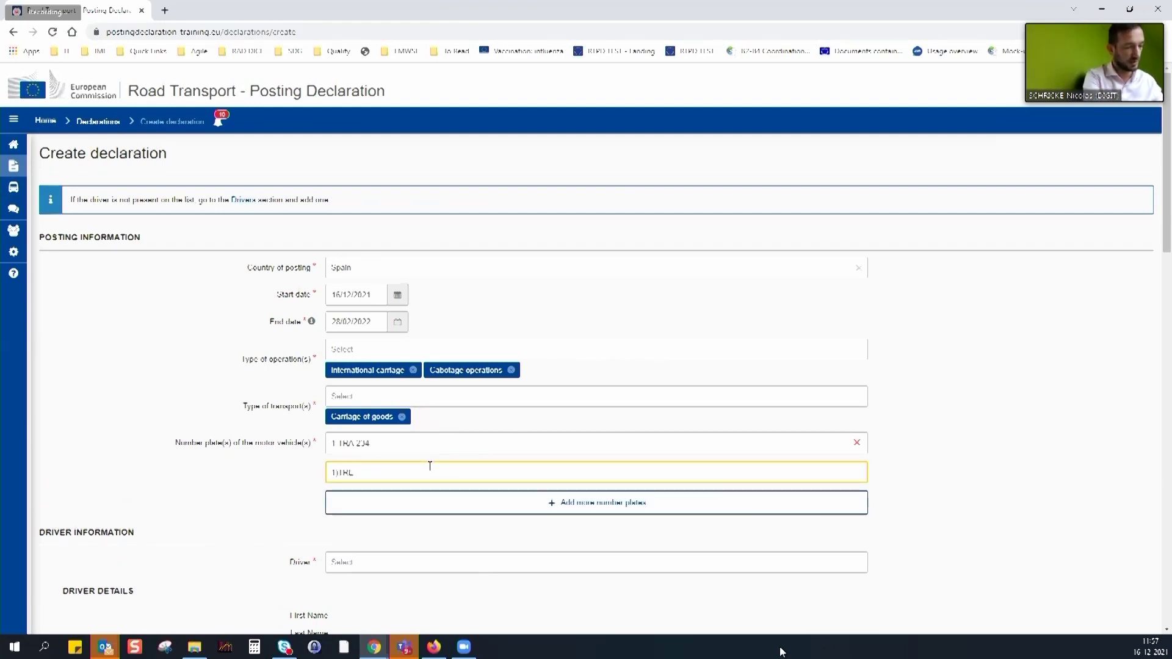
{"action": "key", "text": "BackSpace"}
{"action": "key", "text": "BackSpace"}
{"action": "key", "text": "BackSpace"}
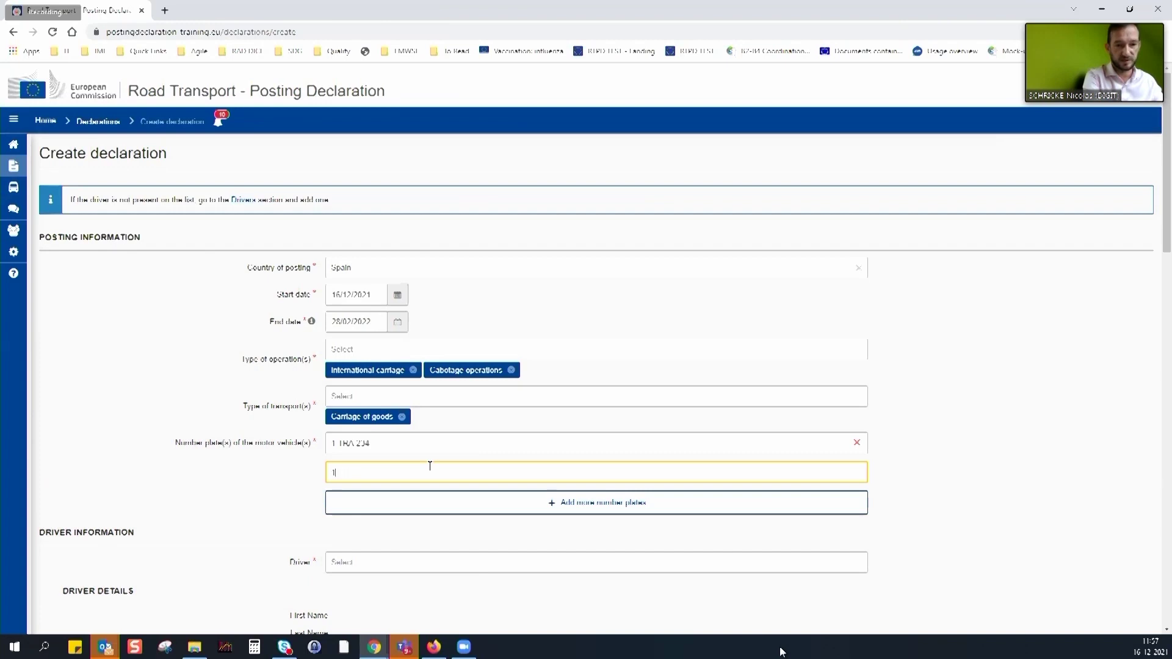
{"action": "type", "text": "TRL 123"}
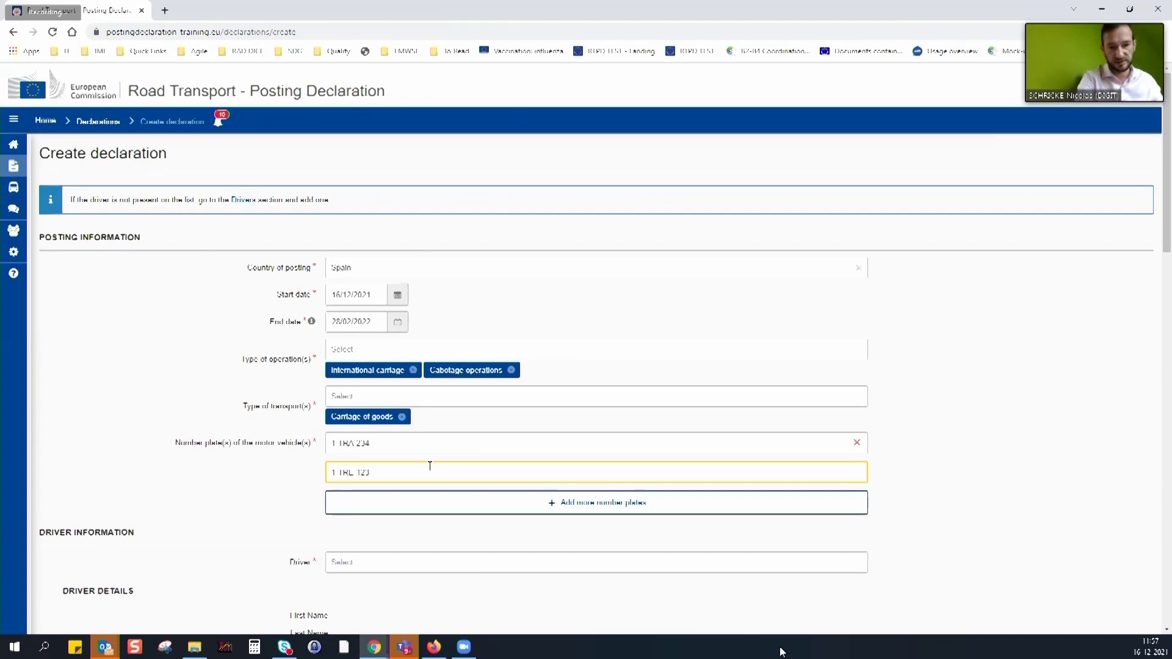
{"action": "left_click", "coordinate": [420, 514]}
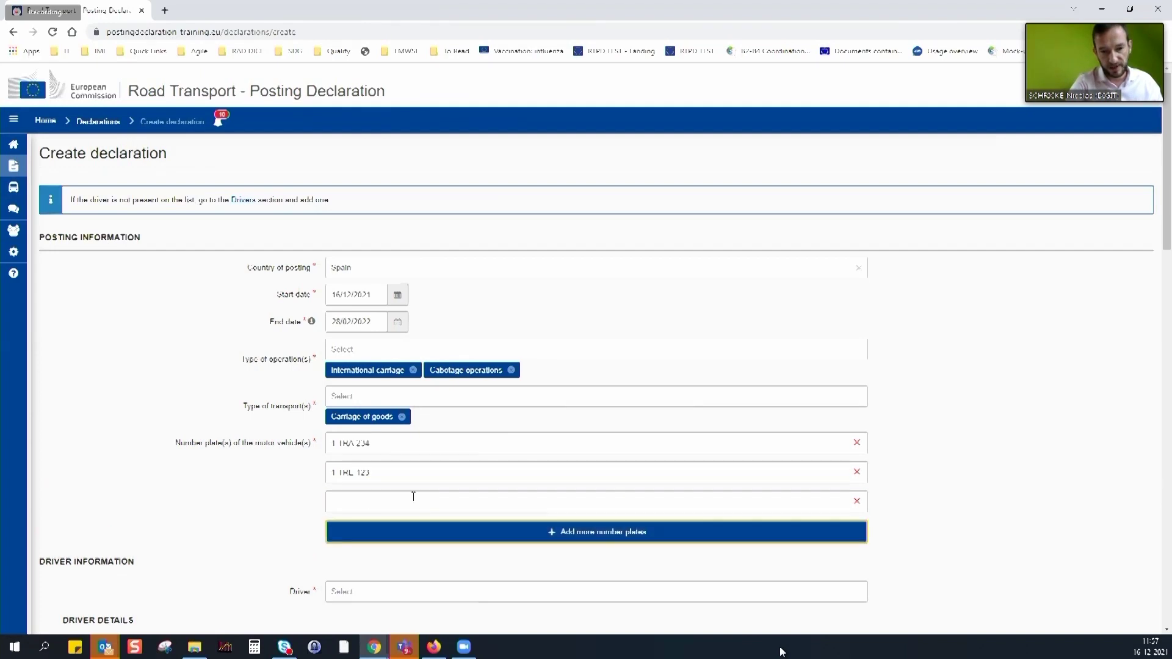
{"action": "left_click", "coordinate": [374, 498]}
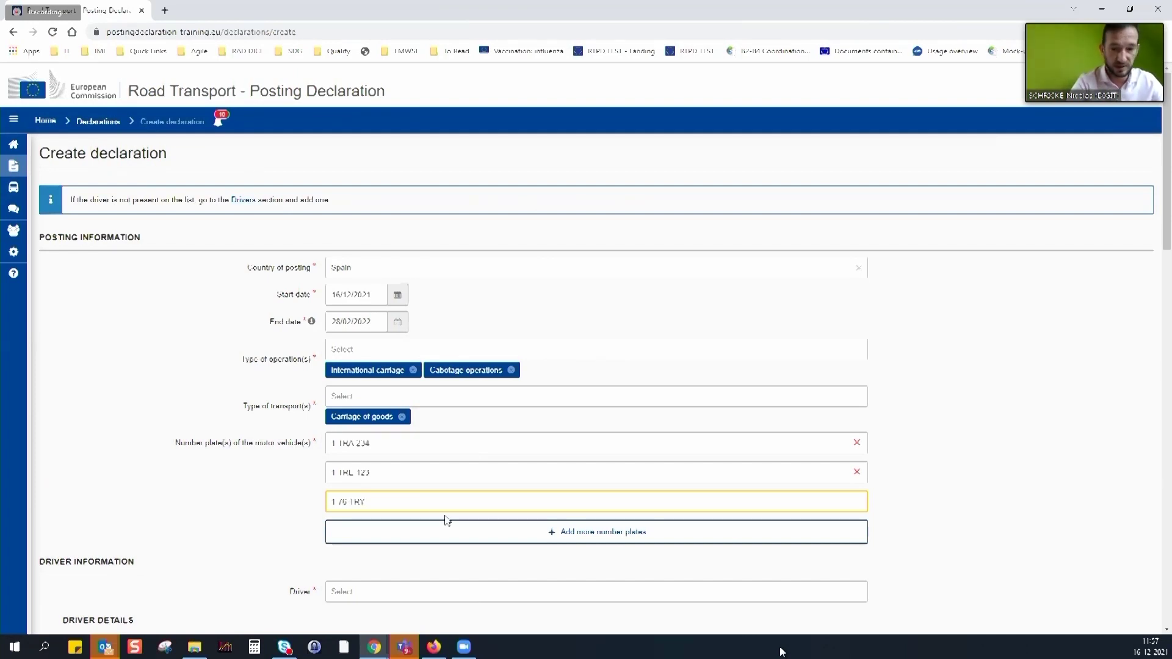
{"action": "left_click", "coordinate": [505, 537]}
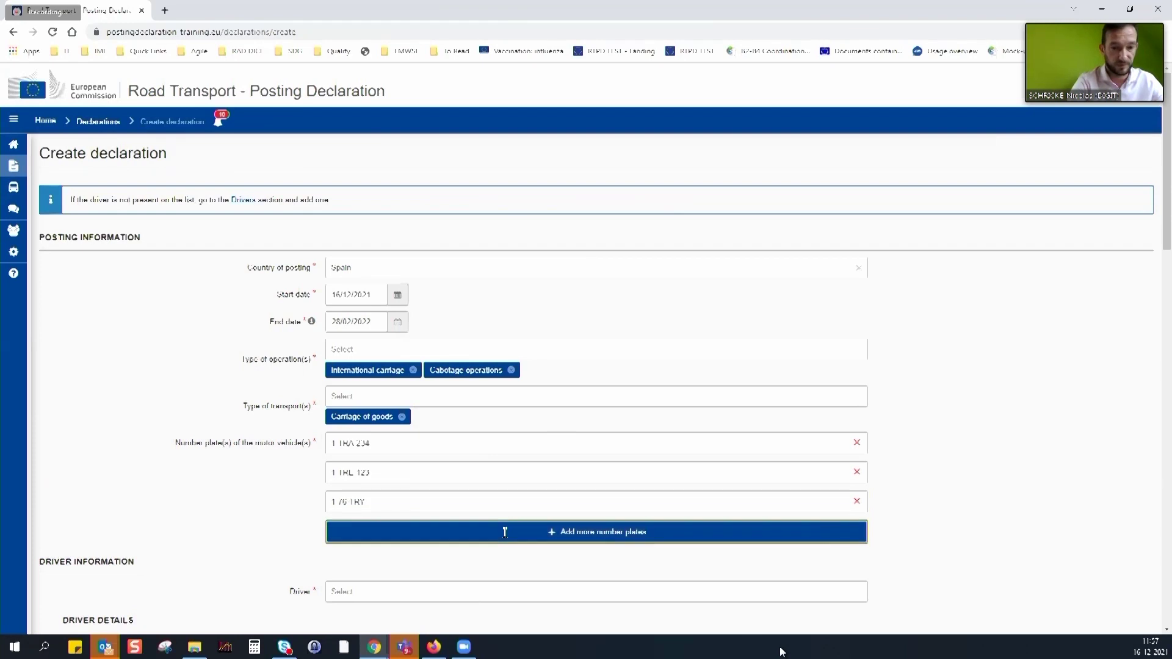
{"action": "left_click", "coordinate": [509, 530]}
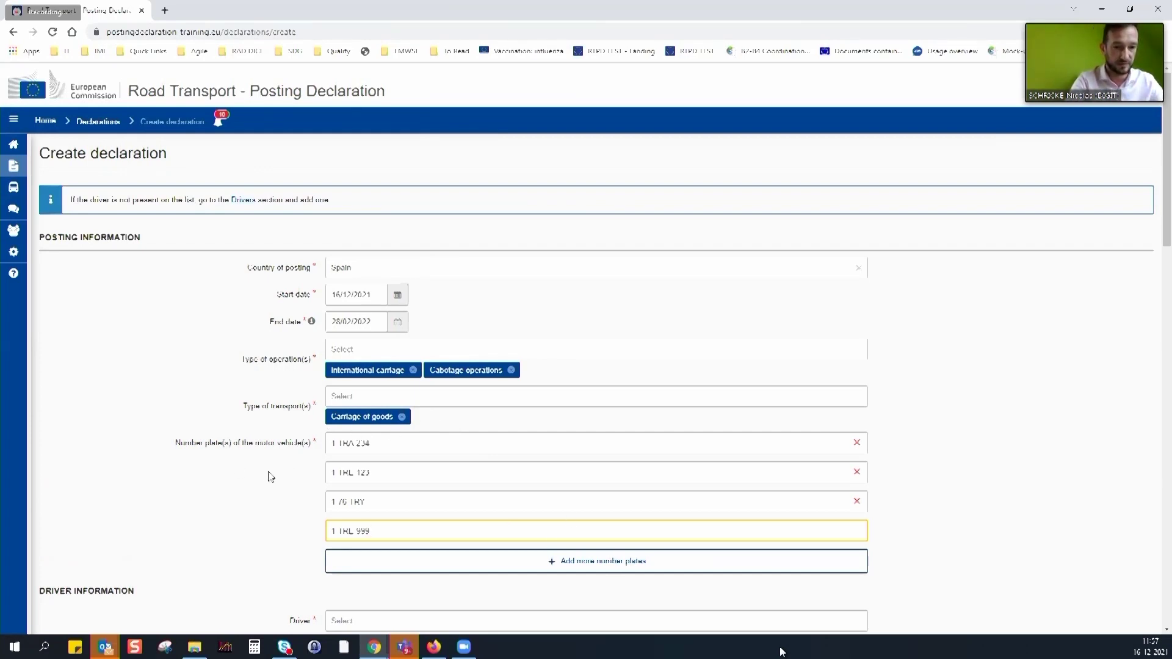
{"action": "left_click", "coordinate": [1034, 447]}
{"action": "scroll", "coordinate": [988, 430], "scroll_direction": "down", "scroll_amount": 3}
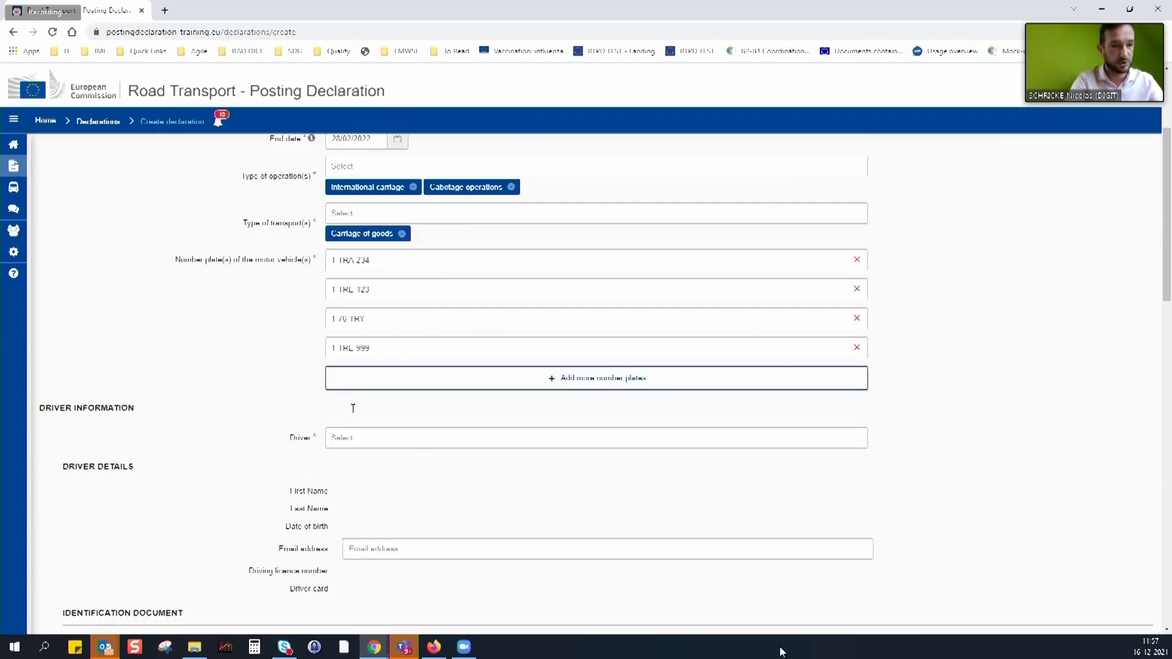
{"action": "left_click", "coordinate": [381, 441]}
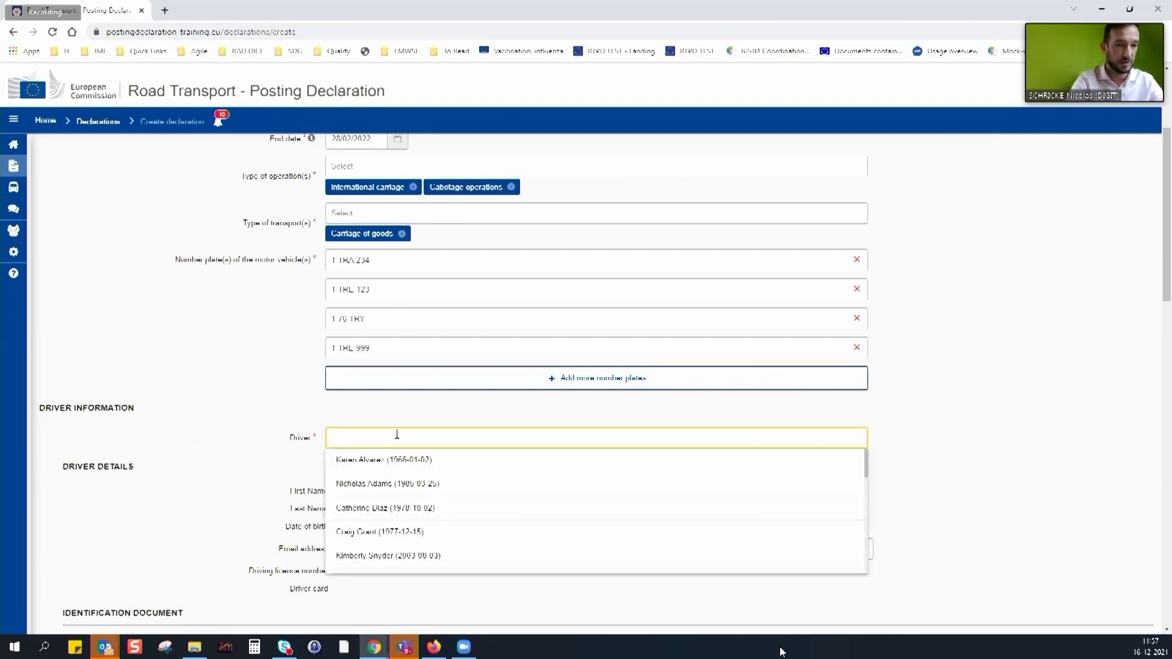
{"action": "type", "text": "ion"}
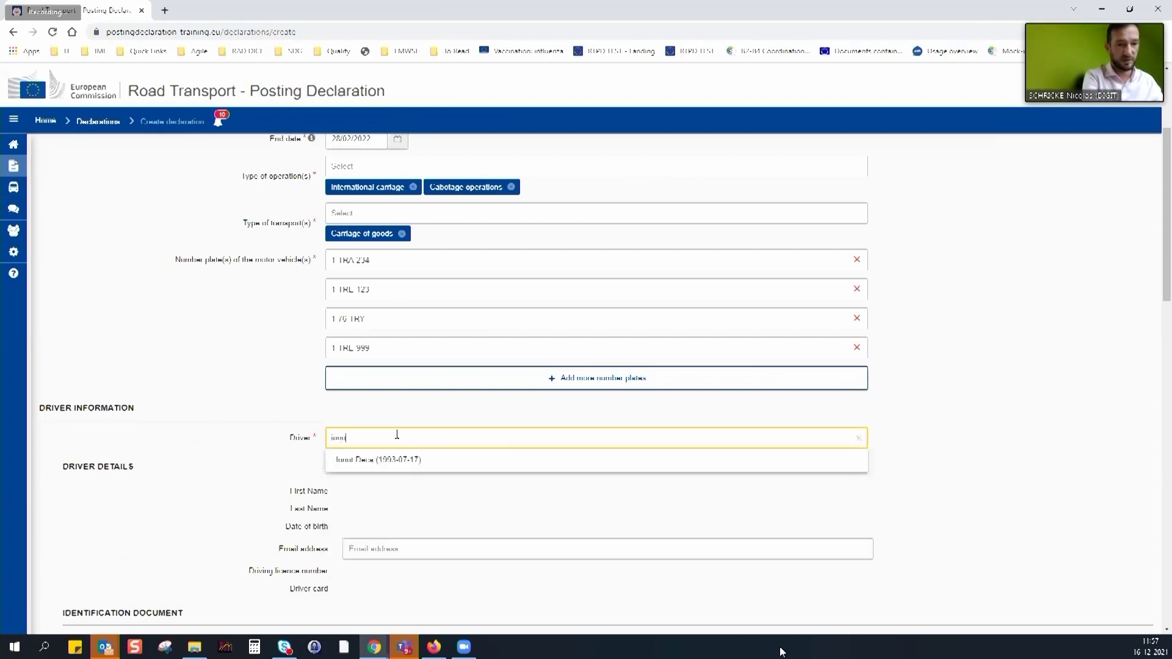
{"action": "type", "text": "u"}
{"action": "left_click", "coordinate": [374, 459]}
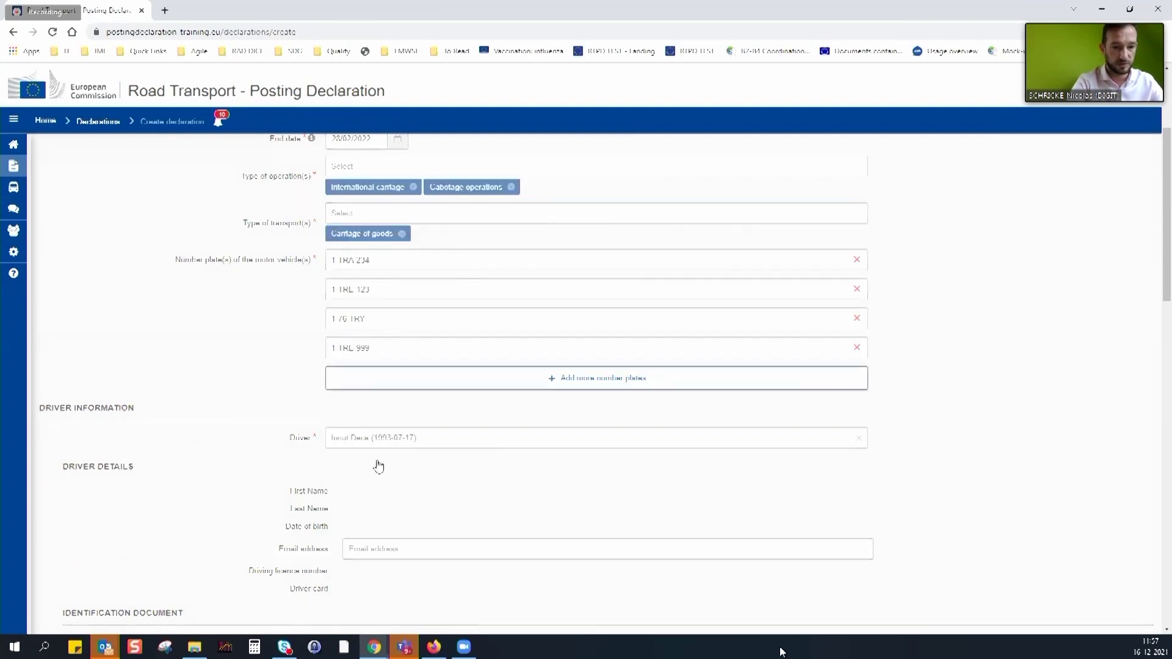
{"action": "left_click", "coordinate": [459, 518]}
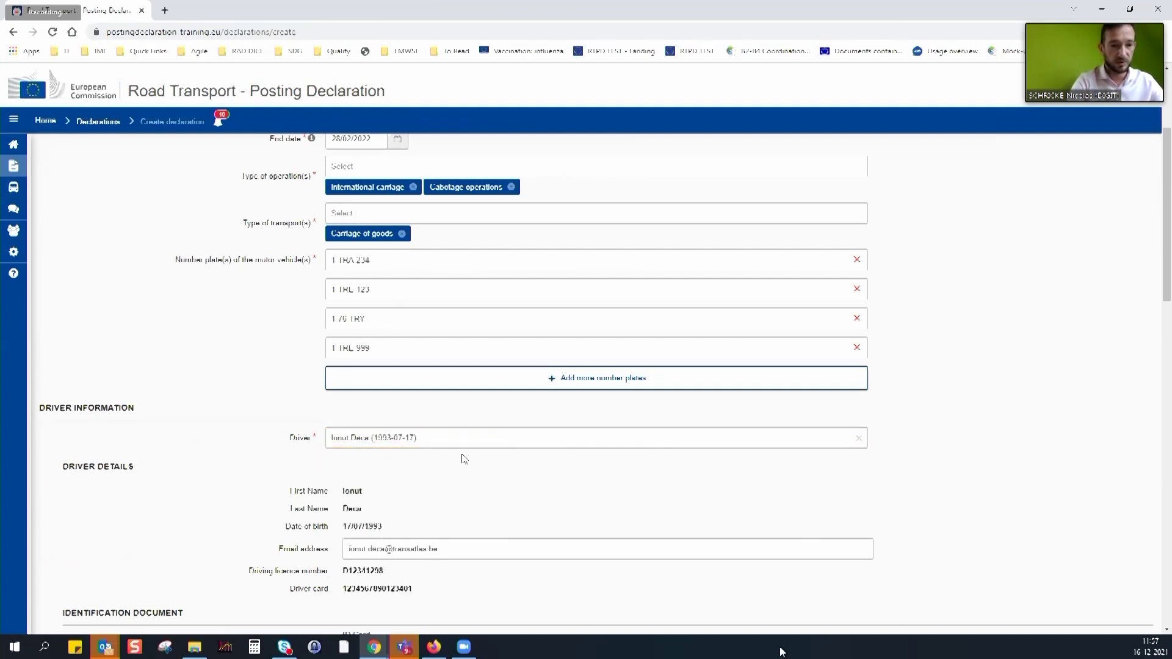
{"action": "scroll", "coordinate": [482, 473], "scroll_direction": "down", "scroll_amount": 3}
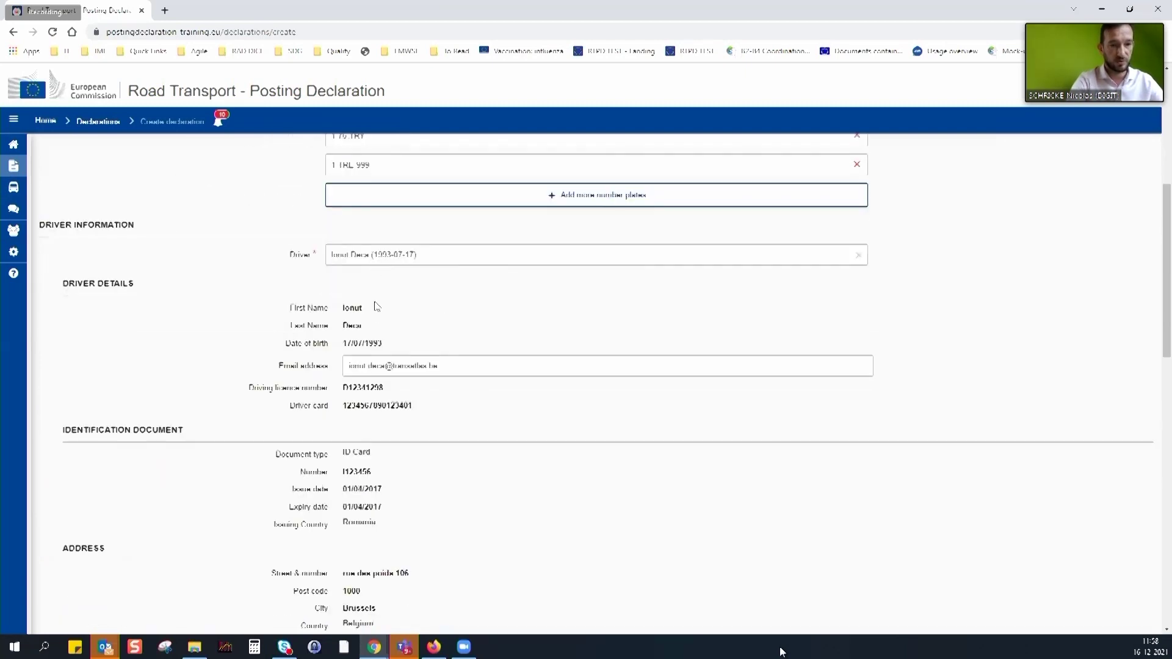
{"action": "scroll", "coordinate": [493, 519], "scroll_direction": "down", "scroll_amount": 4}
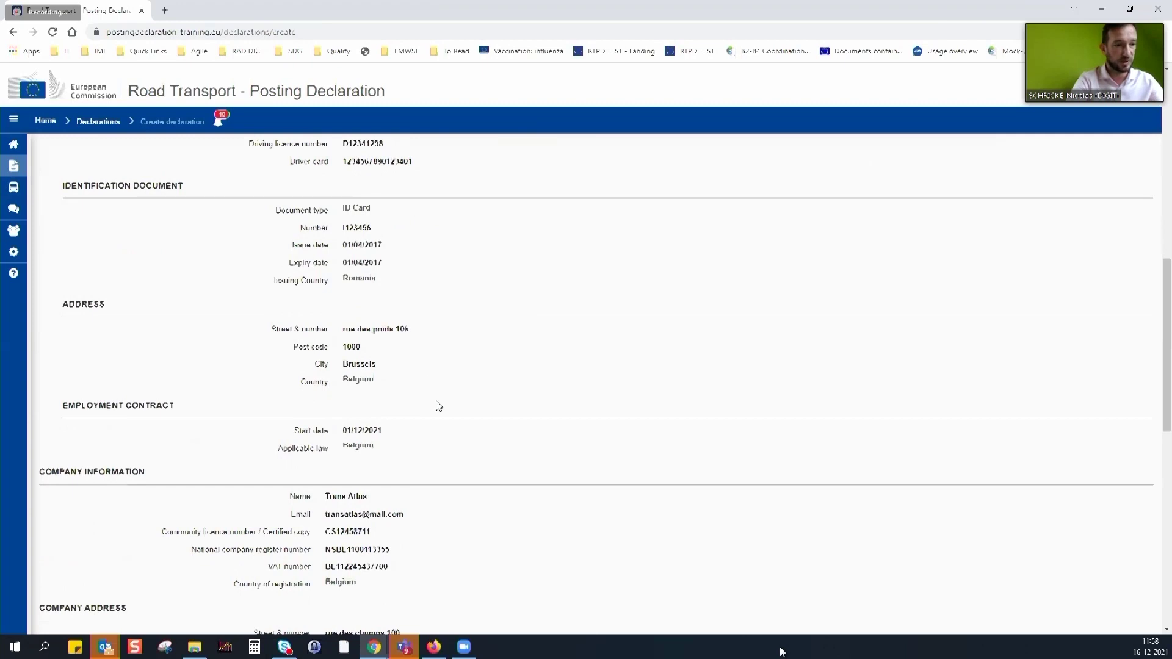
{"action": "scroll", "coordinate": [437, 406], "scroll_direction": "down", "scroll_amount": 2}
{"action": "scroll", "coordinate": [431, 436], "scroll_direction": "down", "scroll_amount": 5}
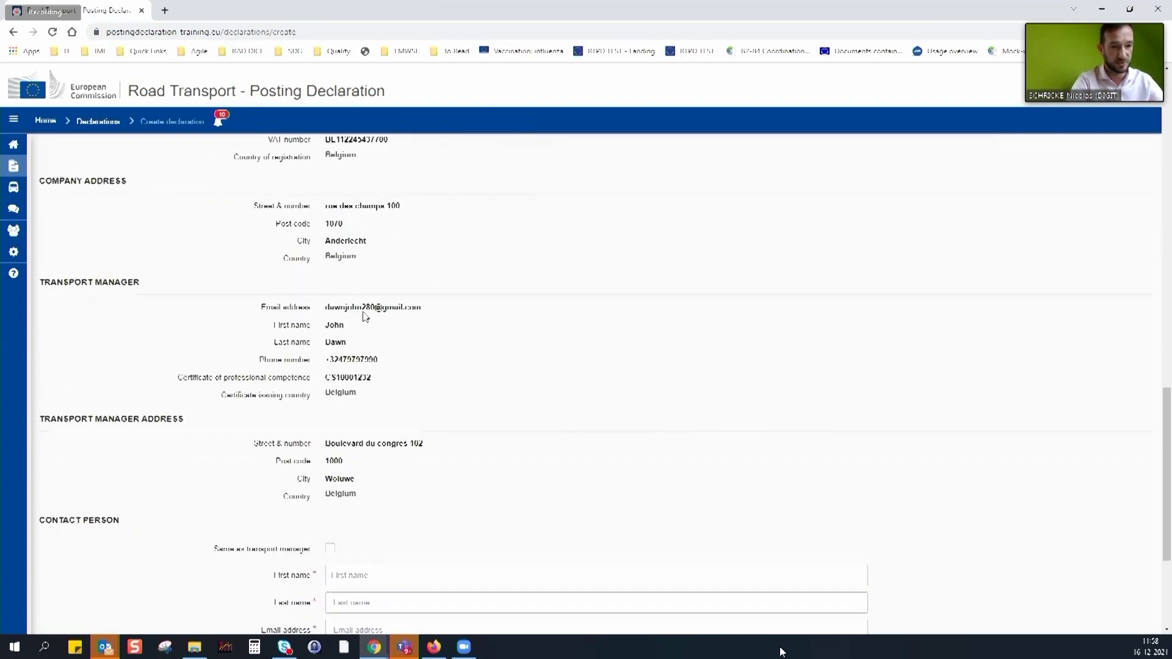
{"action": "scroll", "coordinate": [439, 497], "scroll_direction": "down", "scroll_amount": 3}
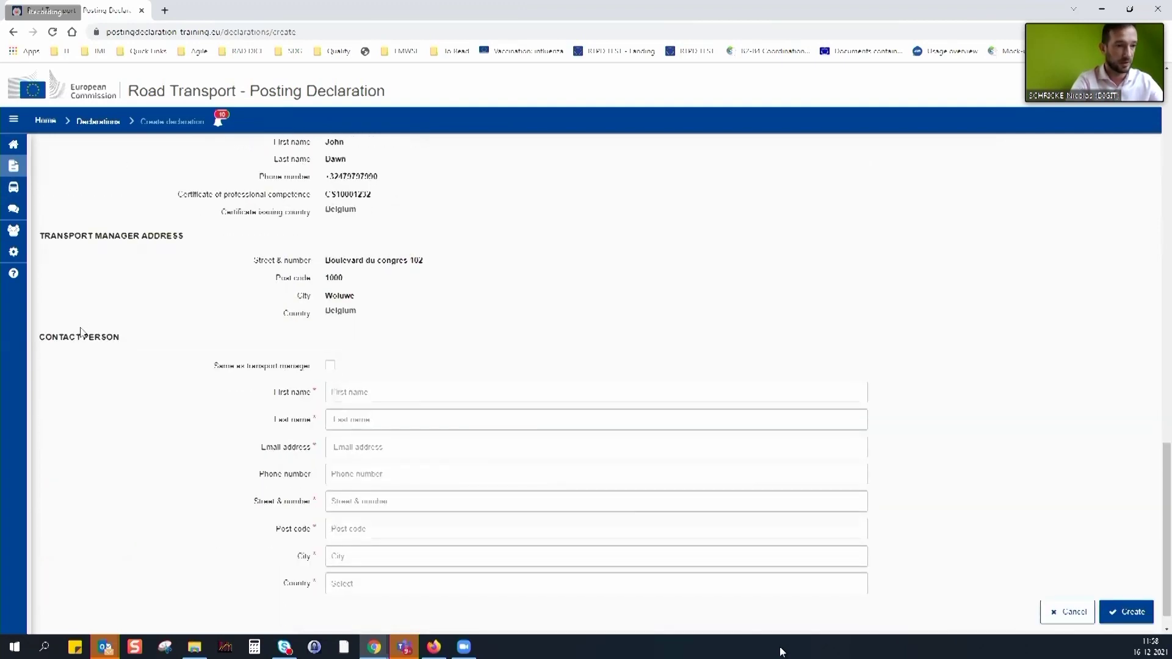
Use the transport manager as contact person, save the Spain declaration as a draft, and open it
{"action": "left_click", "coordinate": [330, 368]}
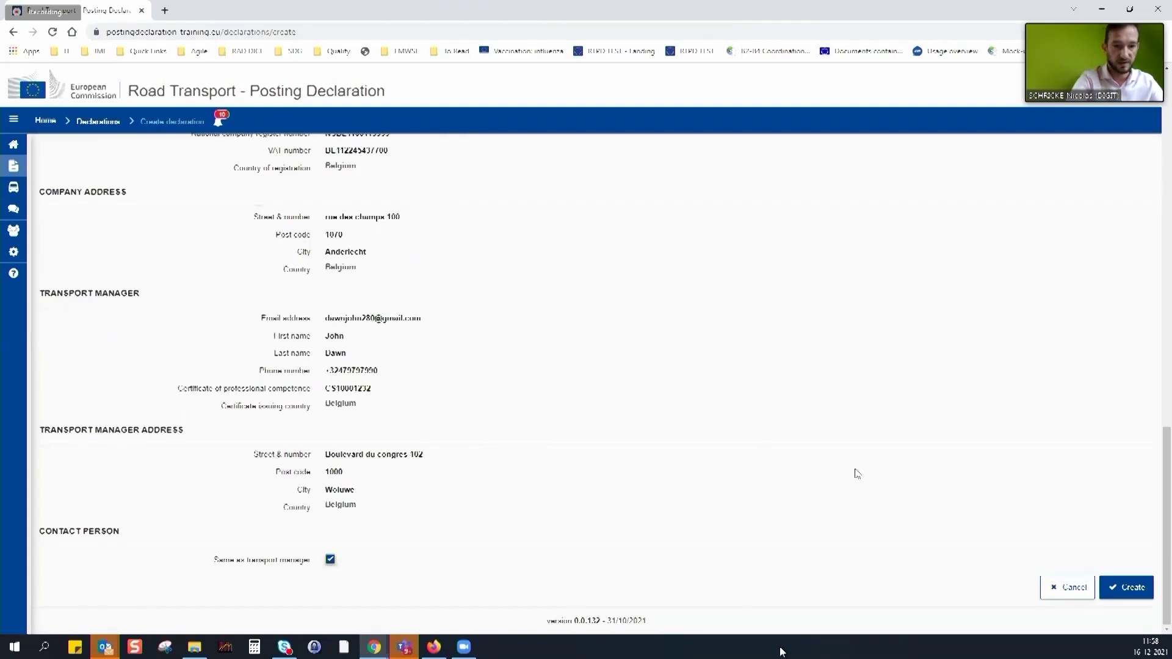
{"action": "left_click", "coordinate": [1119, 595]}
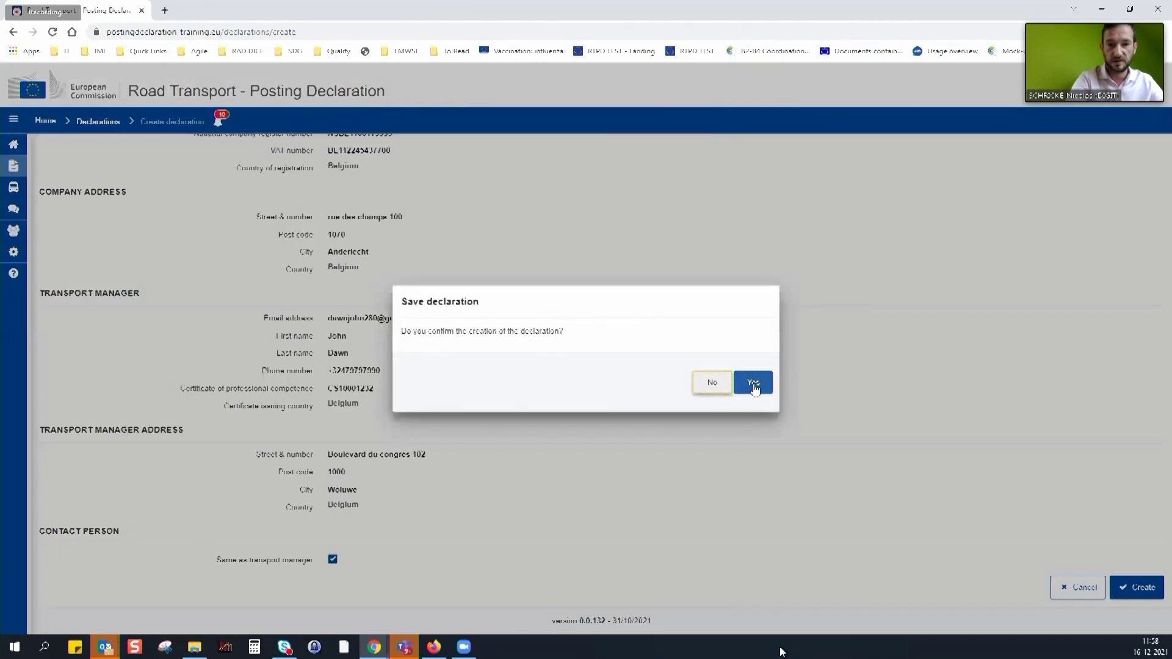
{"action": "left_click", "coordinate": [753, 383]}
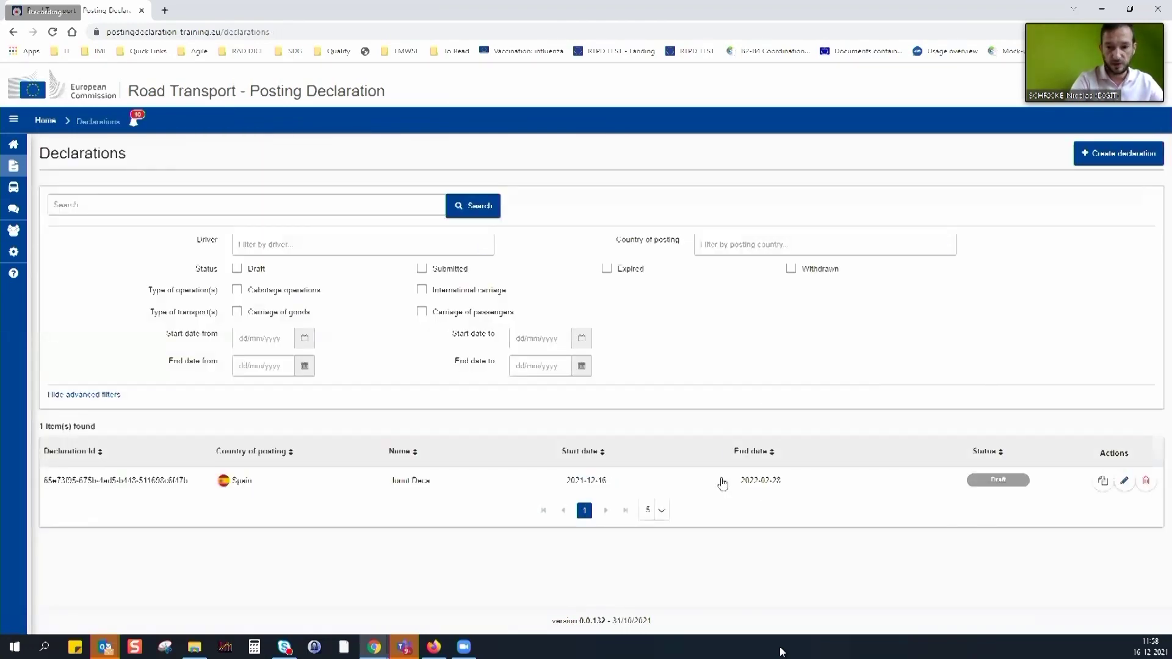
{"action": "left_click", "coordinate": [723, 485]}
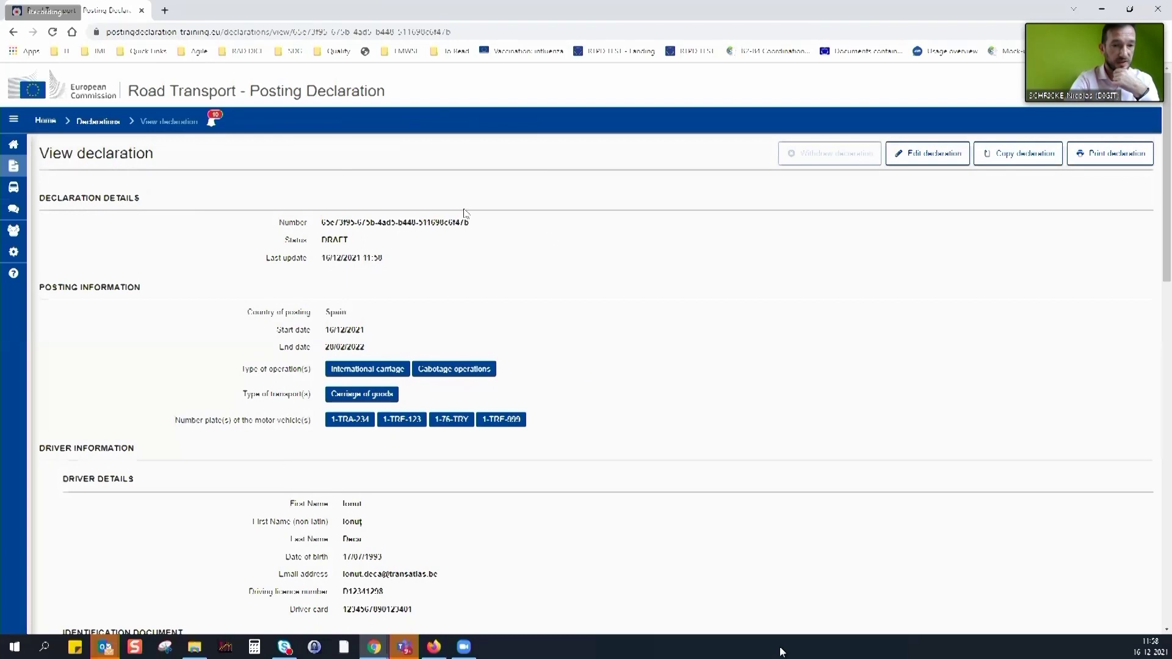
Submit the Spain draft declaration and confirm the submission
{"action": "scroll", "coordinate": [683, 435], "scroll_direction": "down", "scroll_amount": 15}
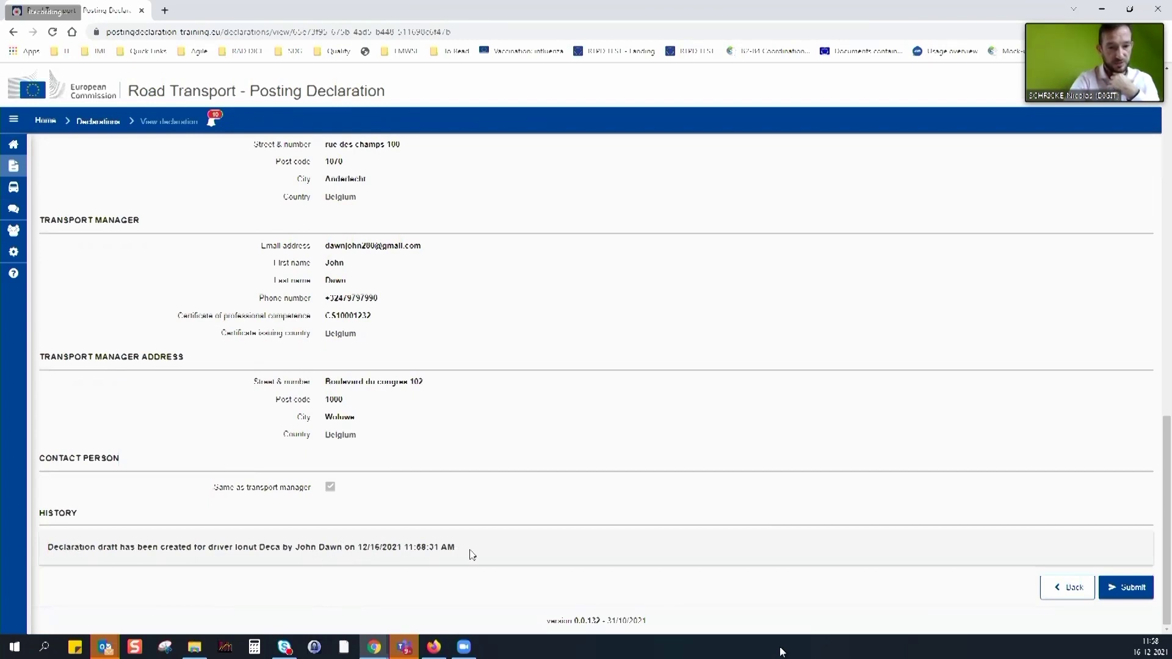
{"action": "left_click", "coordinate": [1131, 588]}
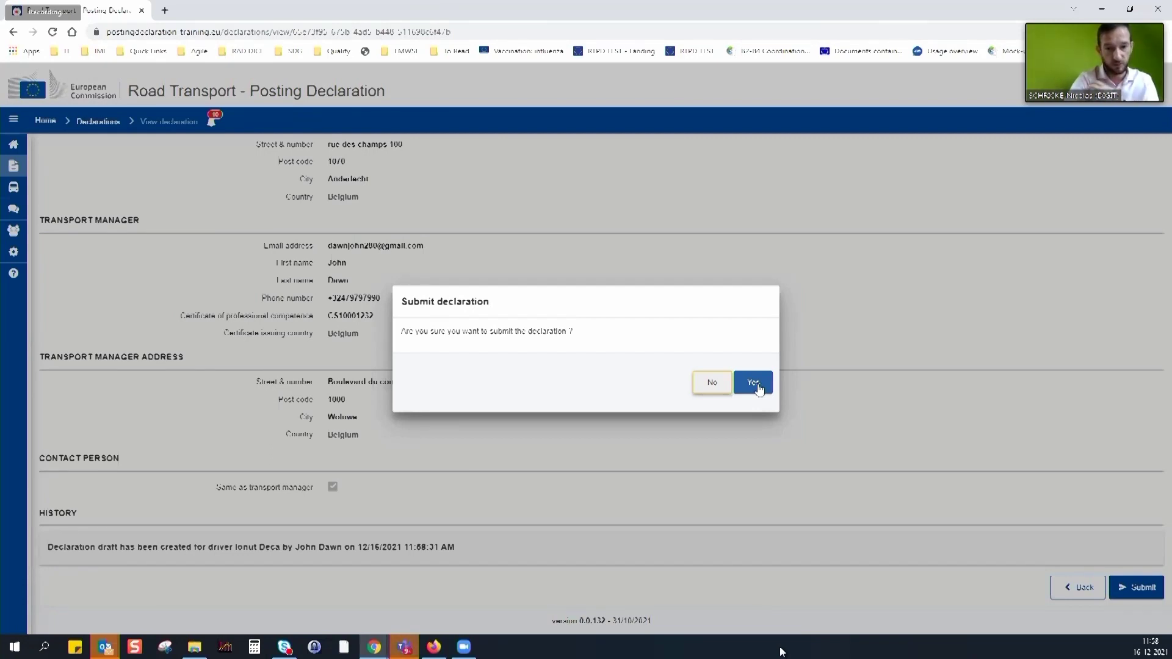
{"action": "left_click", "coordinate": [757, 386]}
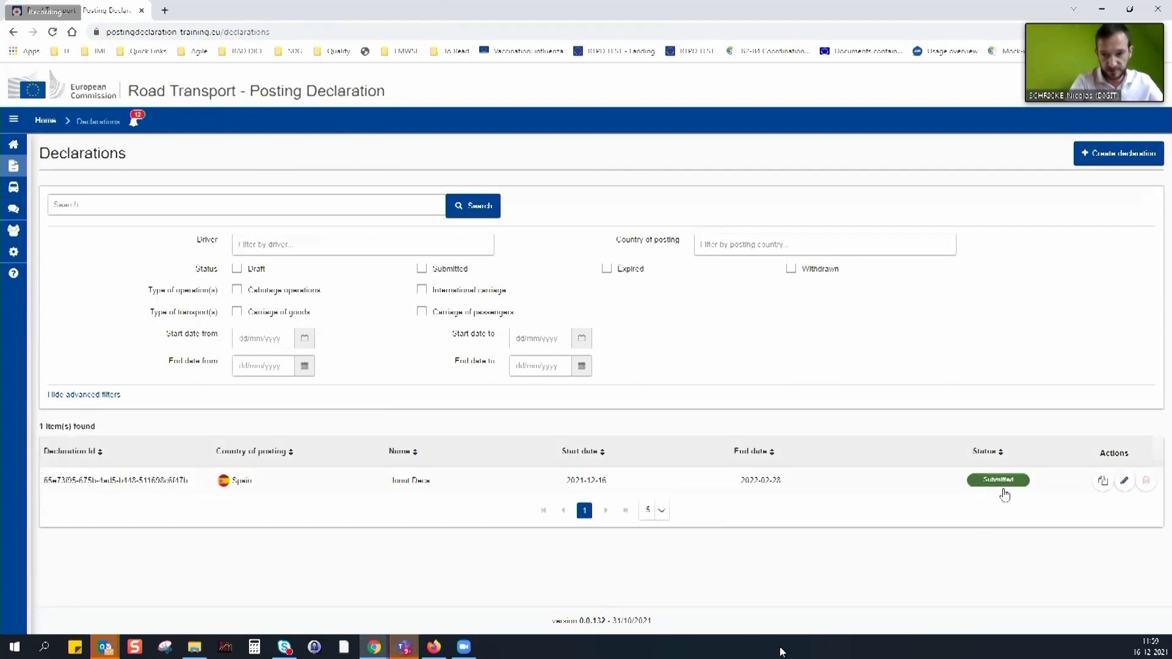
Hide the advanced filters, try the copy action, then open the submitted Spain declaration's details
{"action": "left_click", "coordinate": [97, 395]}
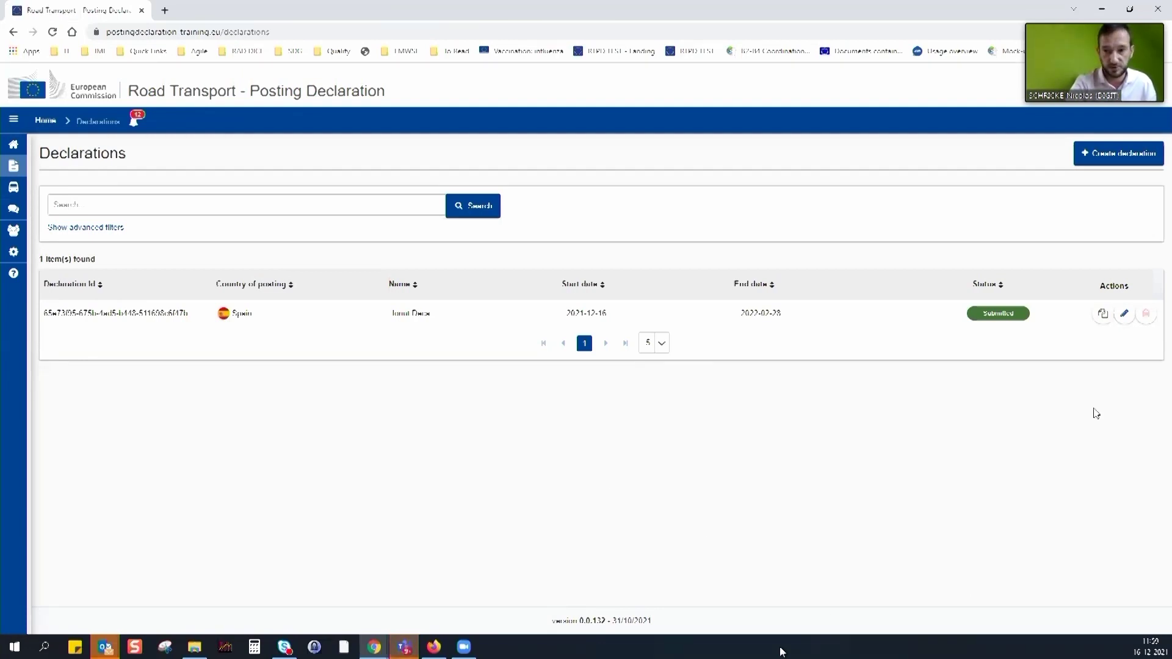
{"action": "left_click", "coordinate": [1101, 315]}
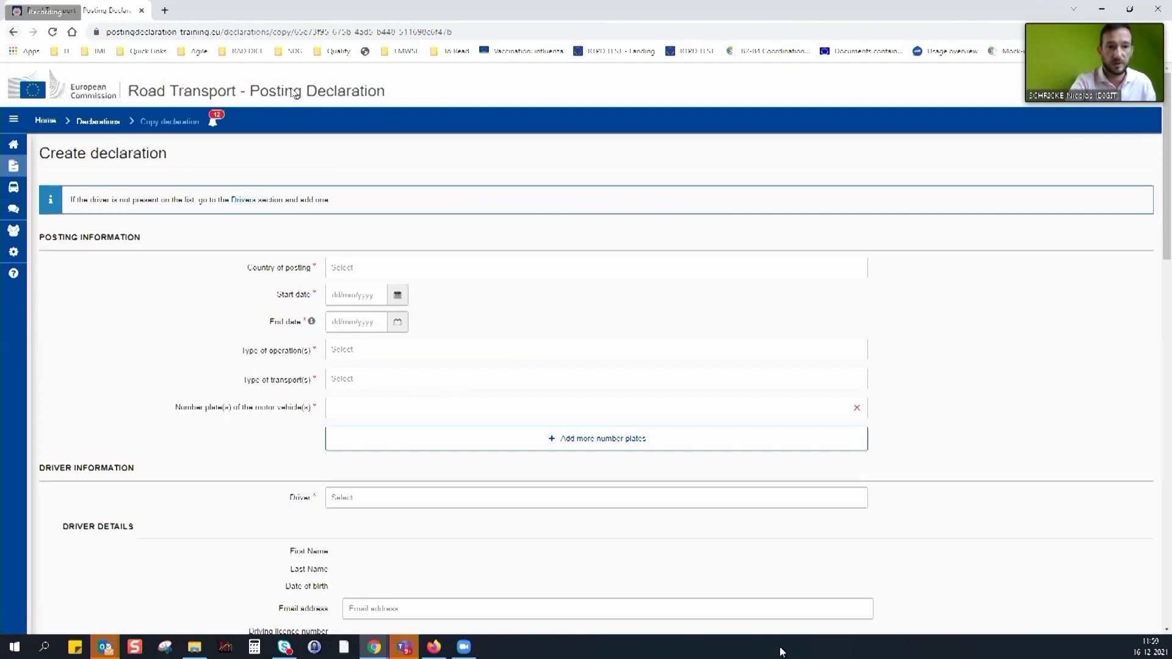
{"action": "key", "text": "alt+Left"}
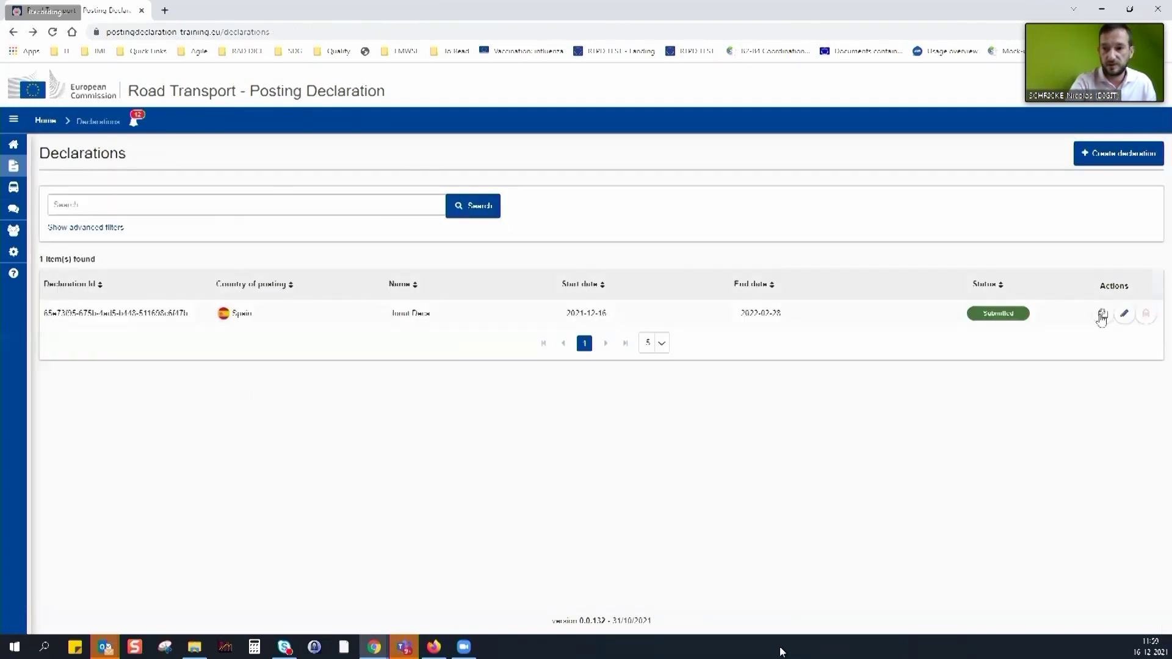
{"action": "left_click", "coordinate": [1101, 315]}
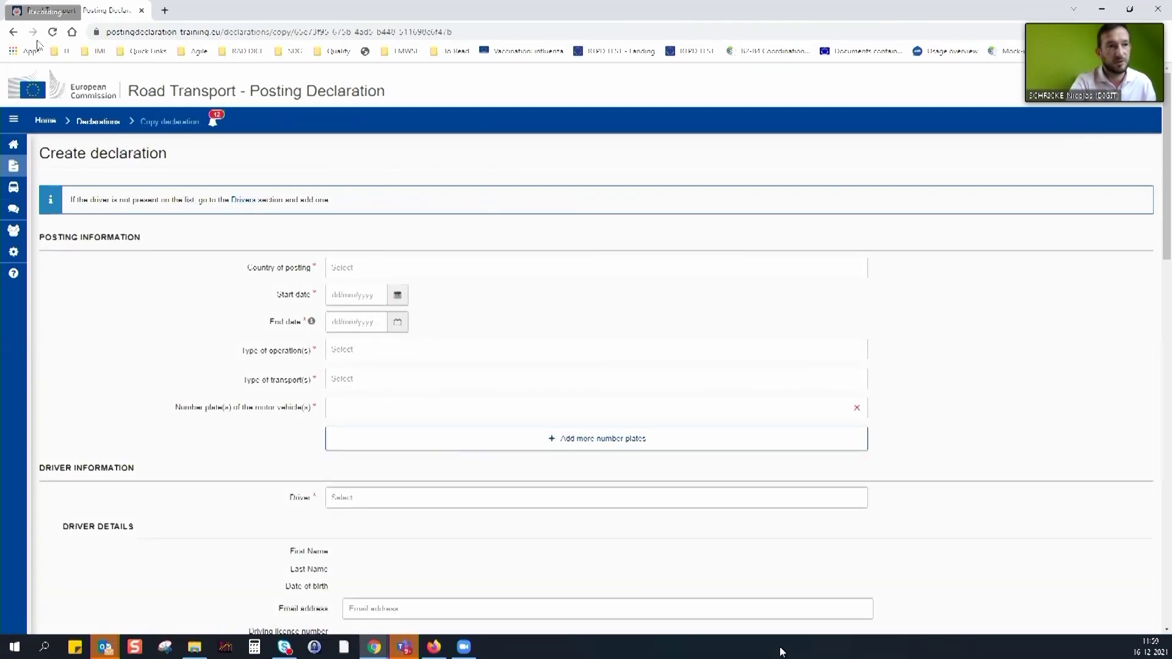
{"action": "left_click", "coordinate": [13, 32]}
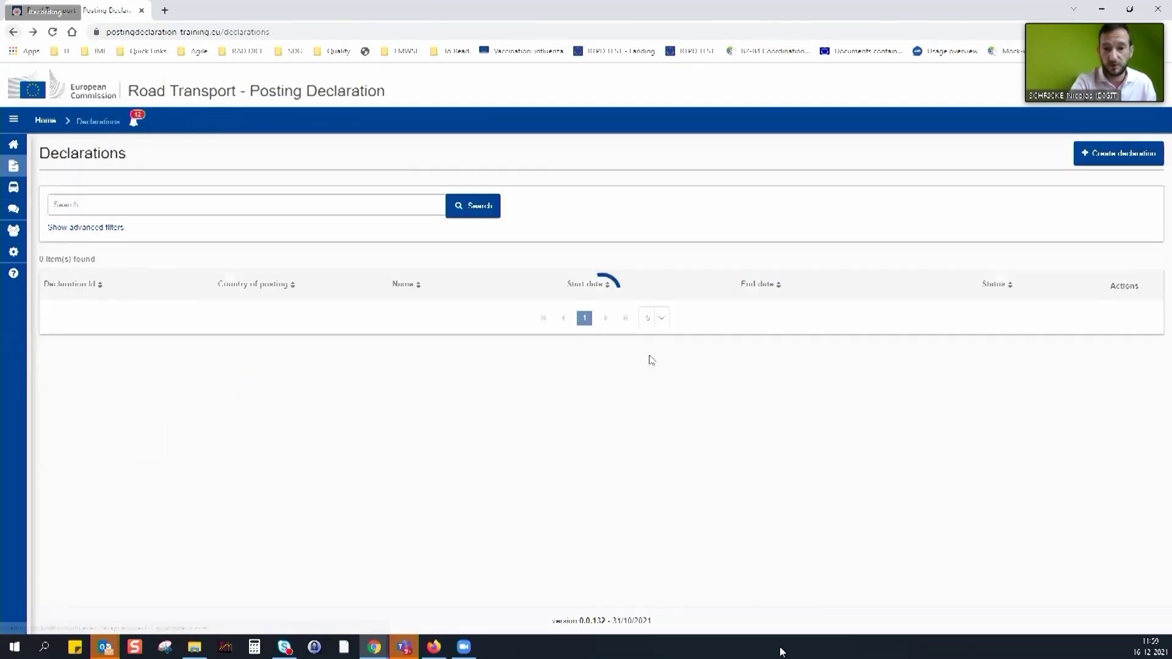
{"action": "left_click", "coordinate": [703, 315]}
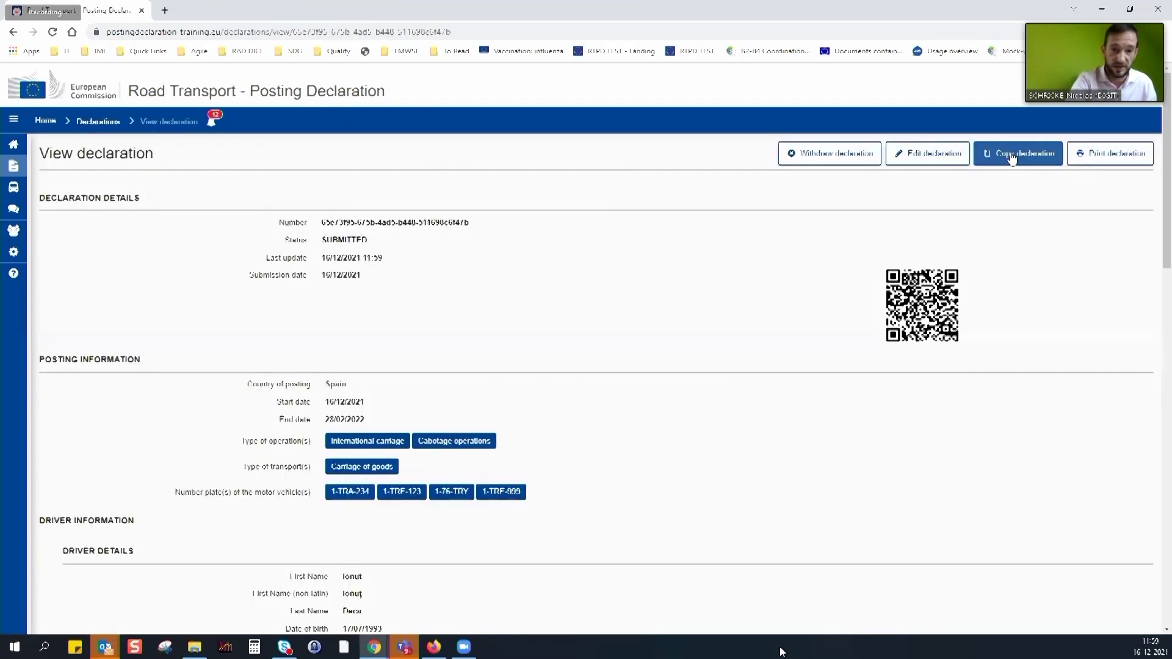
Copy the Spain declaration with Portugal as country of posting and save it
{"action": "left_click", "coordinate": [1010, 155]}
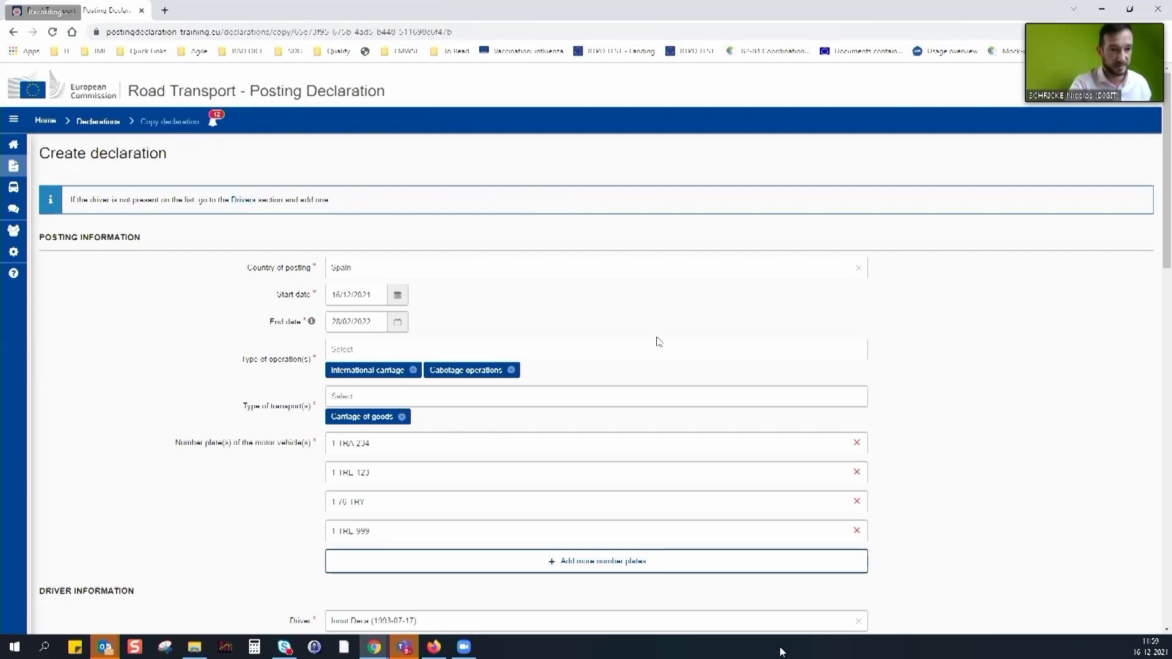
{"action": "left_click", "coordinate": [298, 267]}
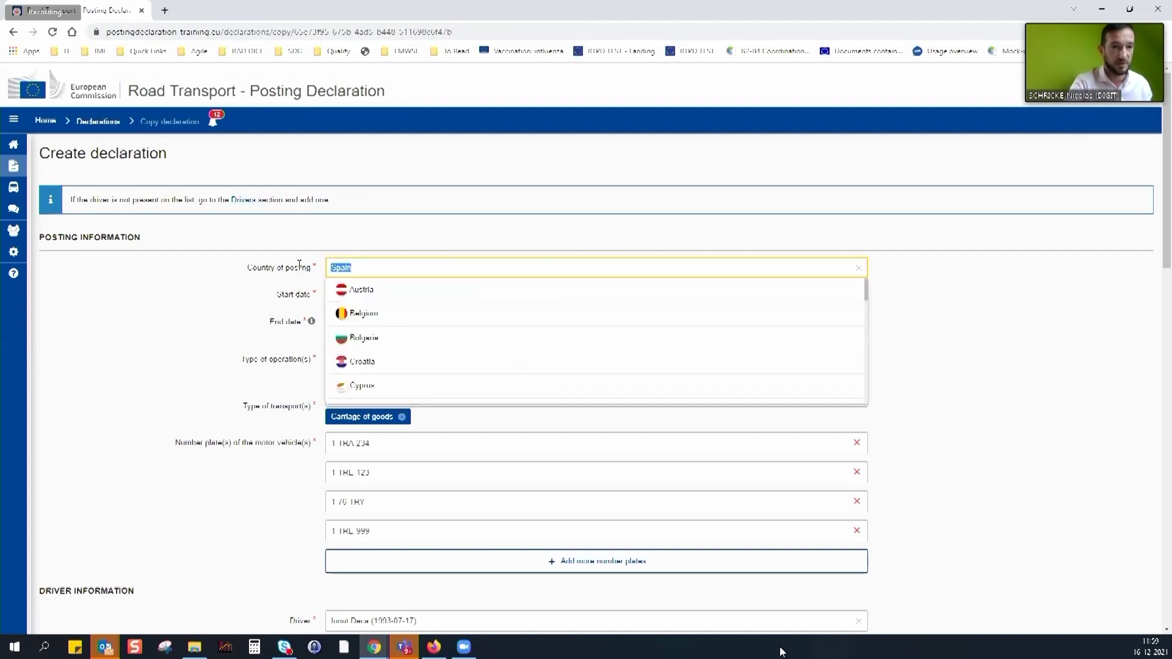
{"action": "key", "text": "Escape"}
{"action": "type", "text": "Port"}
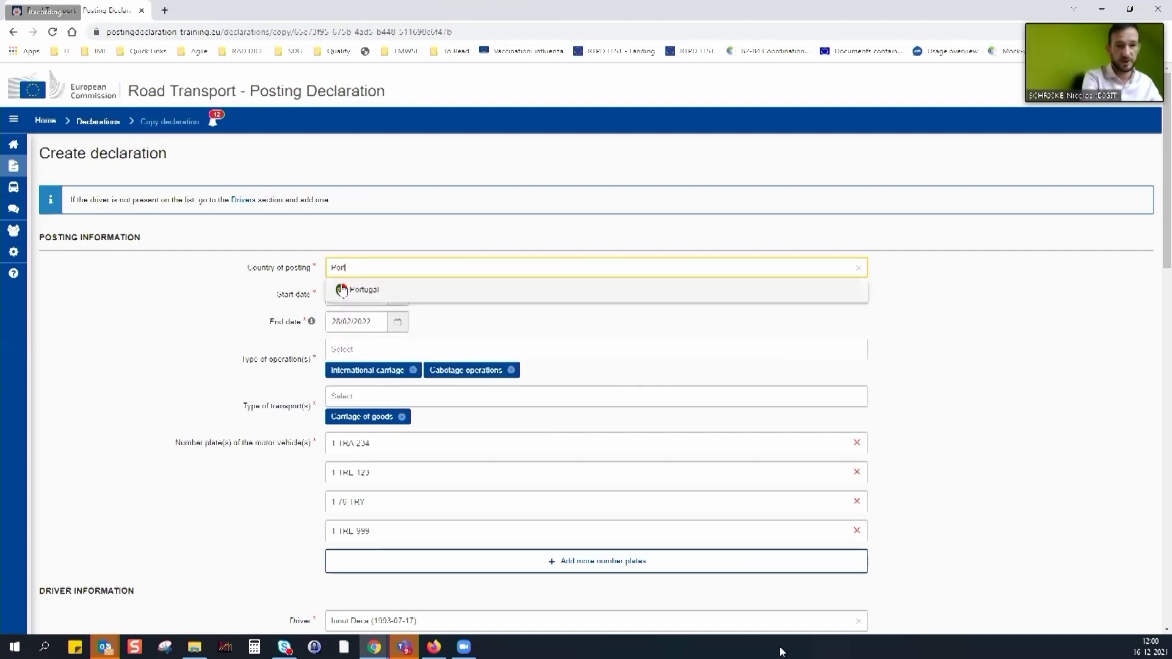
{"action": "left_click", "coordinate": [365, 289]}
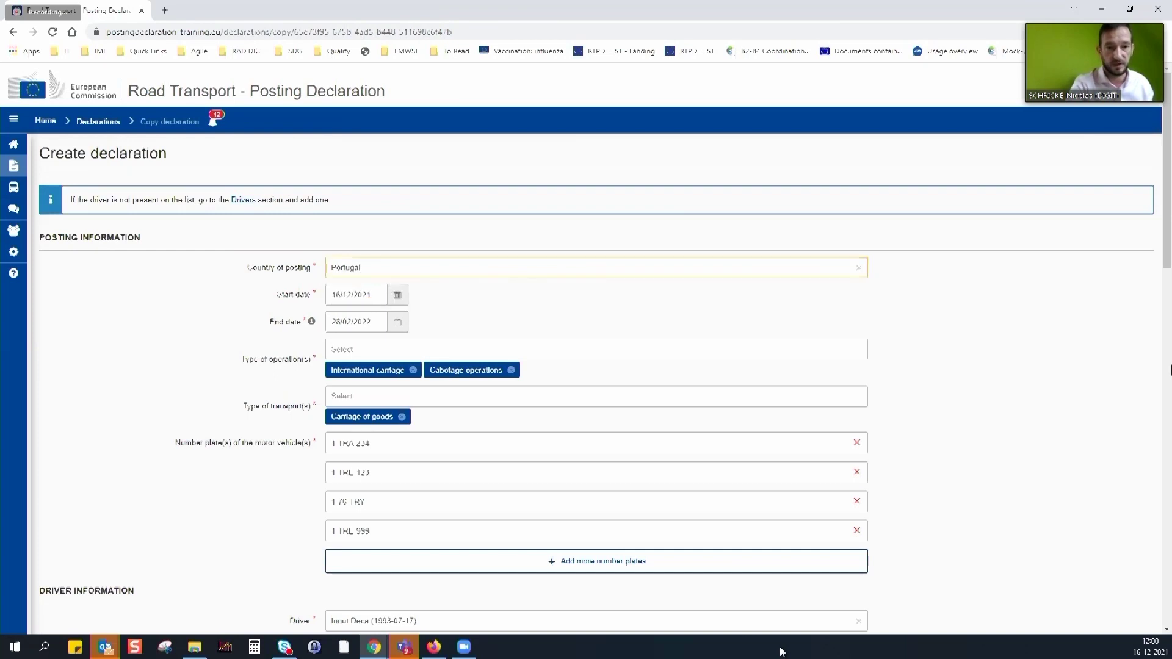
{"action": "scroll", "coordinate": [1151, 391], "scroll_direction": "down", "scroll_amount": 6}
{"action": "scroll", "coordinate": [1130, 466], "scroll_direction": "down", "scroll_amount": 10}
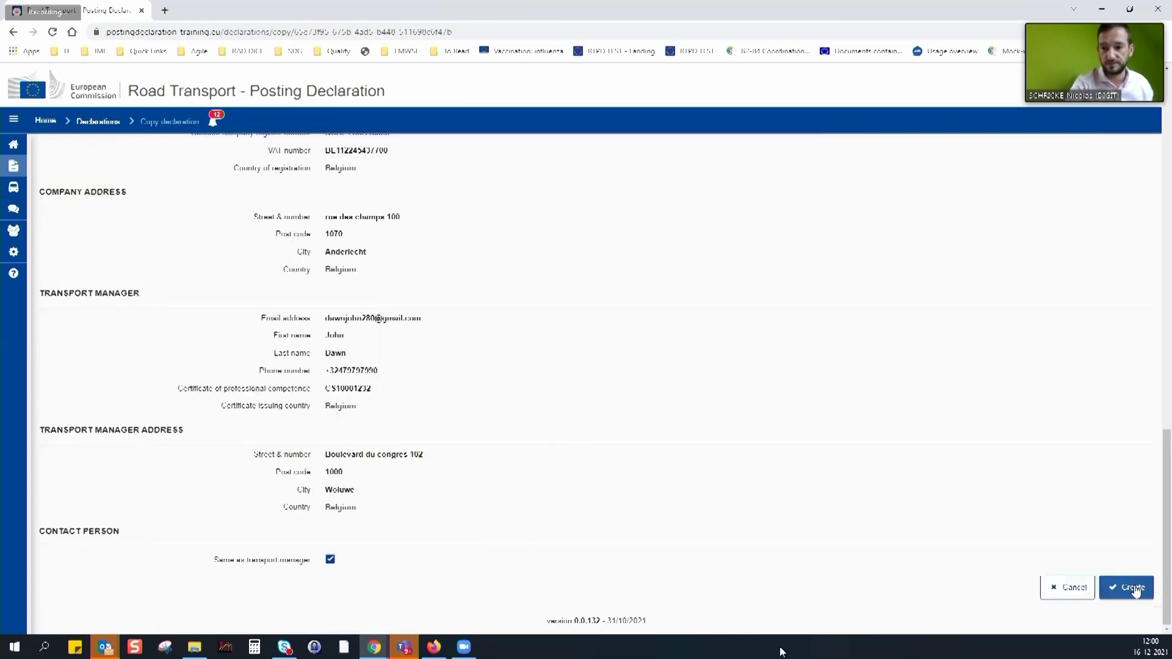
{"action": "left_click", "coordinate": [1126, 587]}
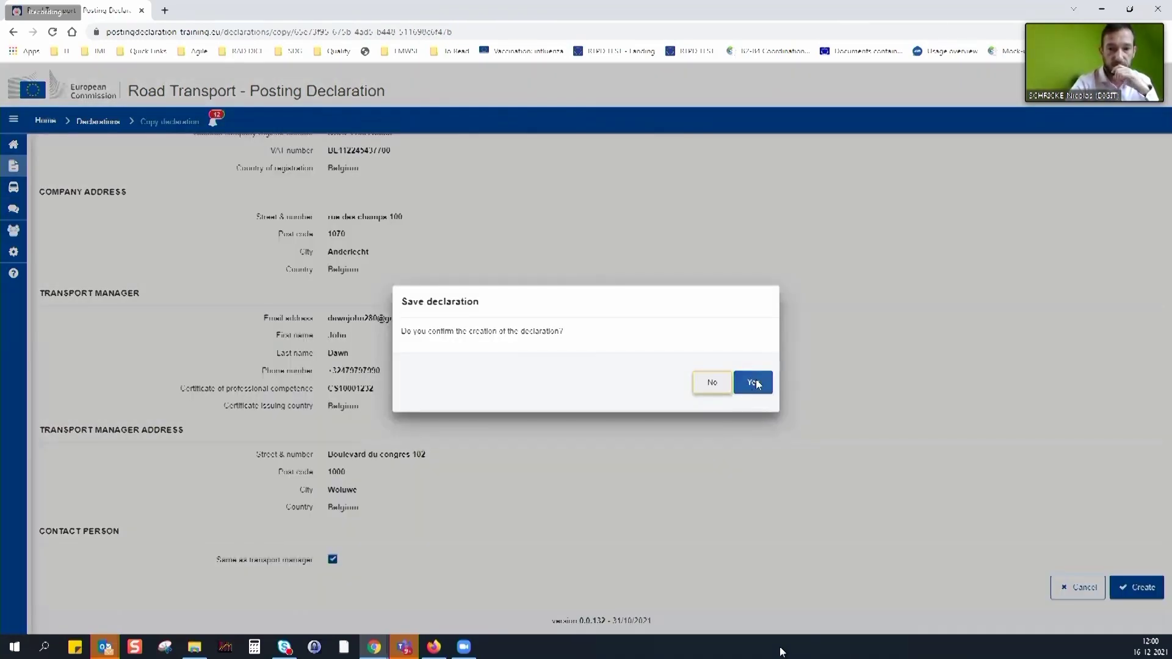
{"action": "left_click", "coordinate": [754, 383]}
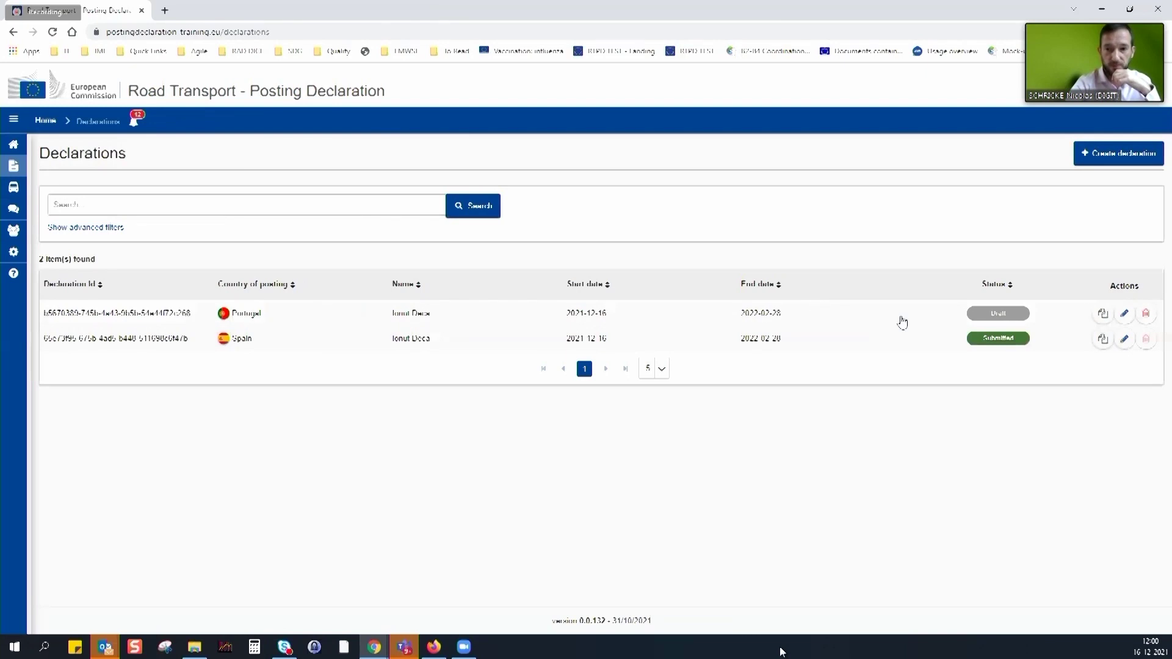
Open the Portugal draft declaration and submit it
{"action": "left_click", "coordinate": [815, 314]}
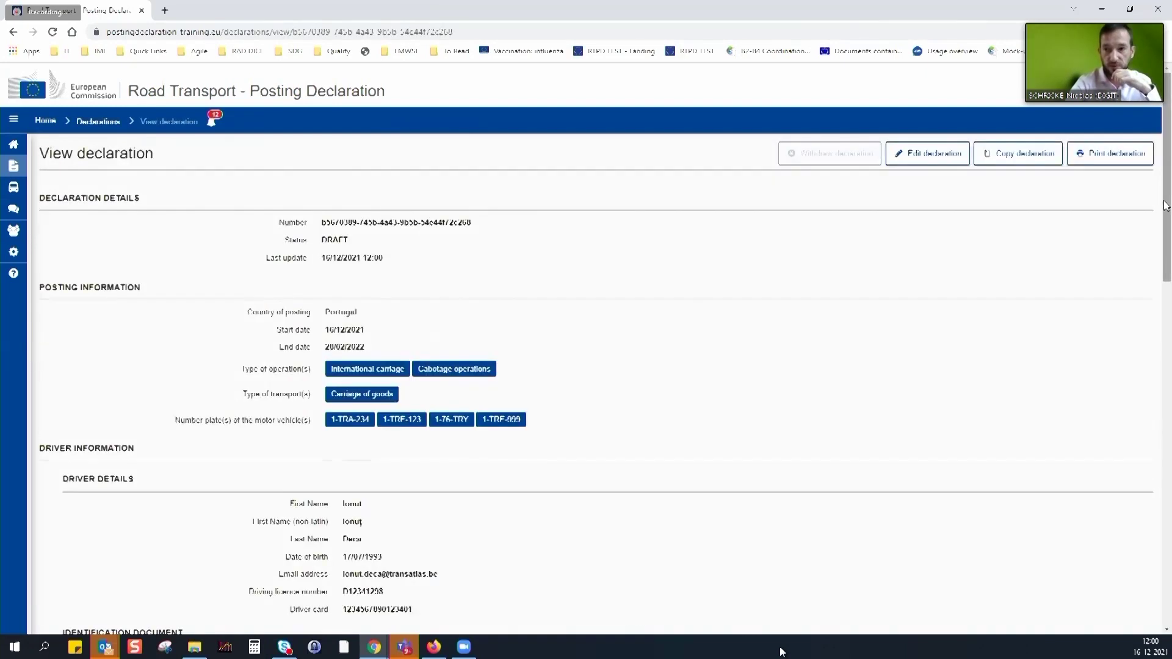
{"action": "scroll", "coordinate": [1157, 637], "scroll_direction": "down", "scroll_amount": 20}
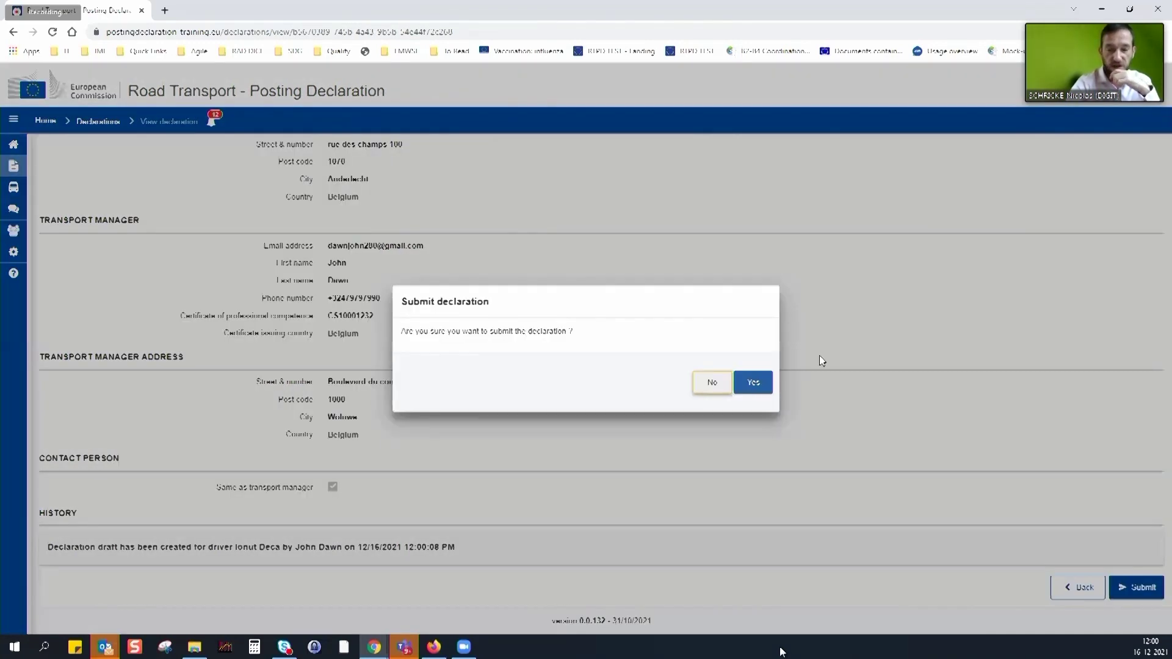
{"action": "left_click", "coordinate": [819, 360]}
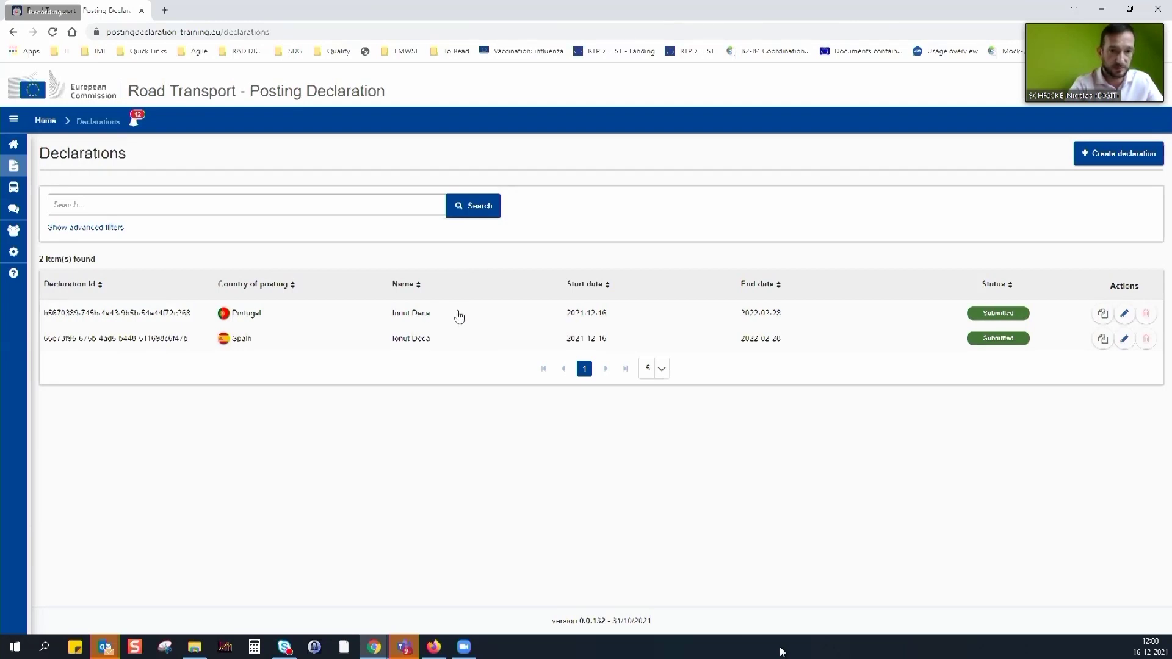
Start editing the Portugal declaration, cancel without saving, and reopen its details
{"action": "left_click", "coordinate": [467, 320]}
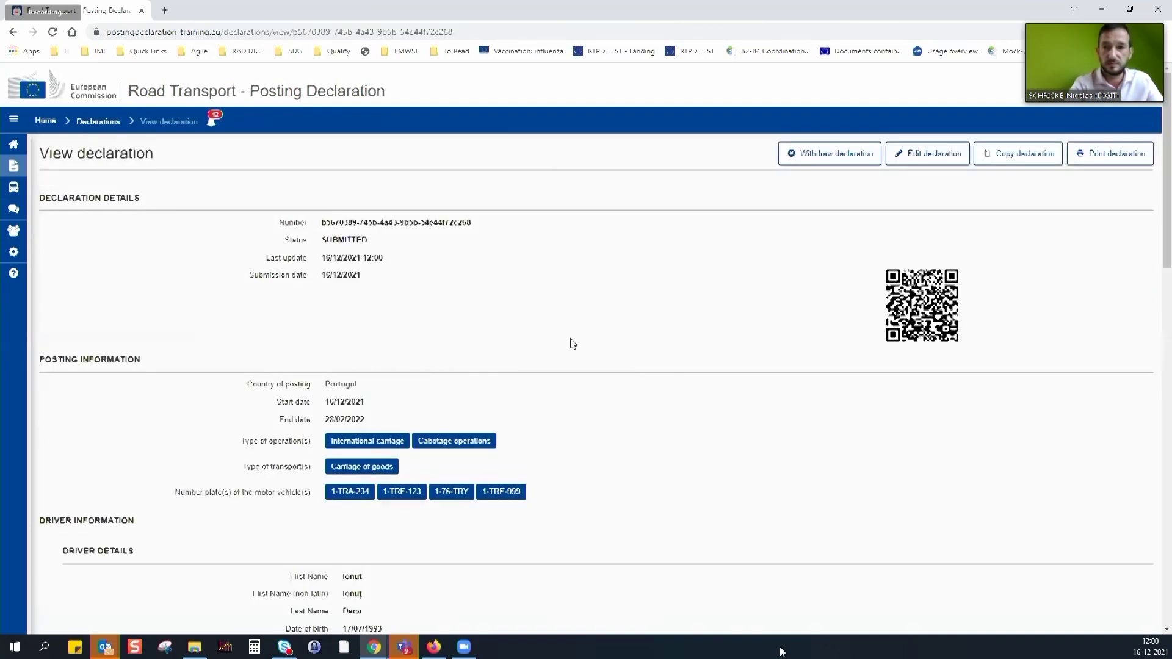
{"action": "left_click", "coordinate": [939, 155]}
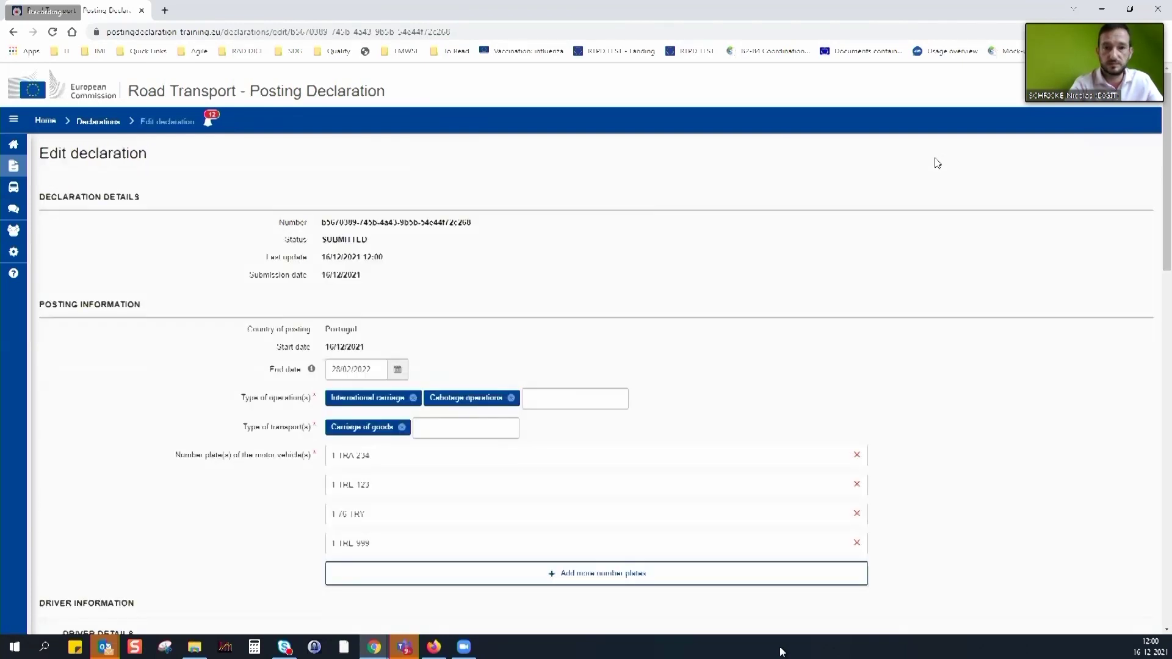
{"action": "left_click_drag", "start_coordinate": [1169, 216], "coordinate": [1169, 570]}
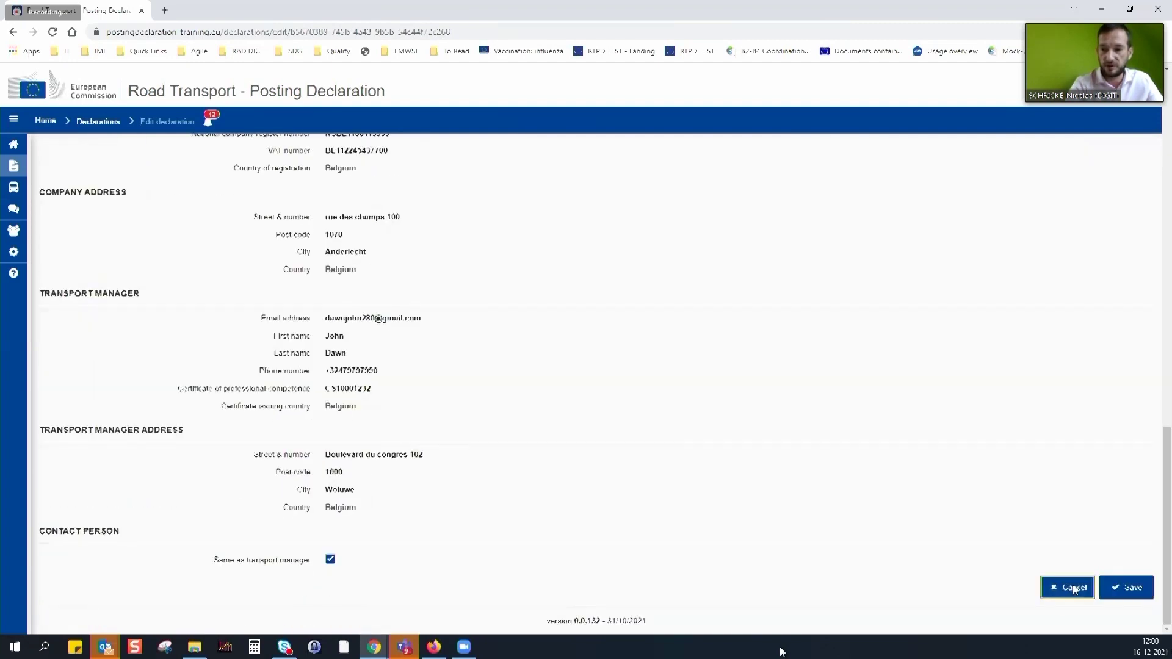
{"action": "left_click", "coordinate": [1072, 589]}
{"action": "left_click", "coordinate": [755, 383]}
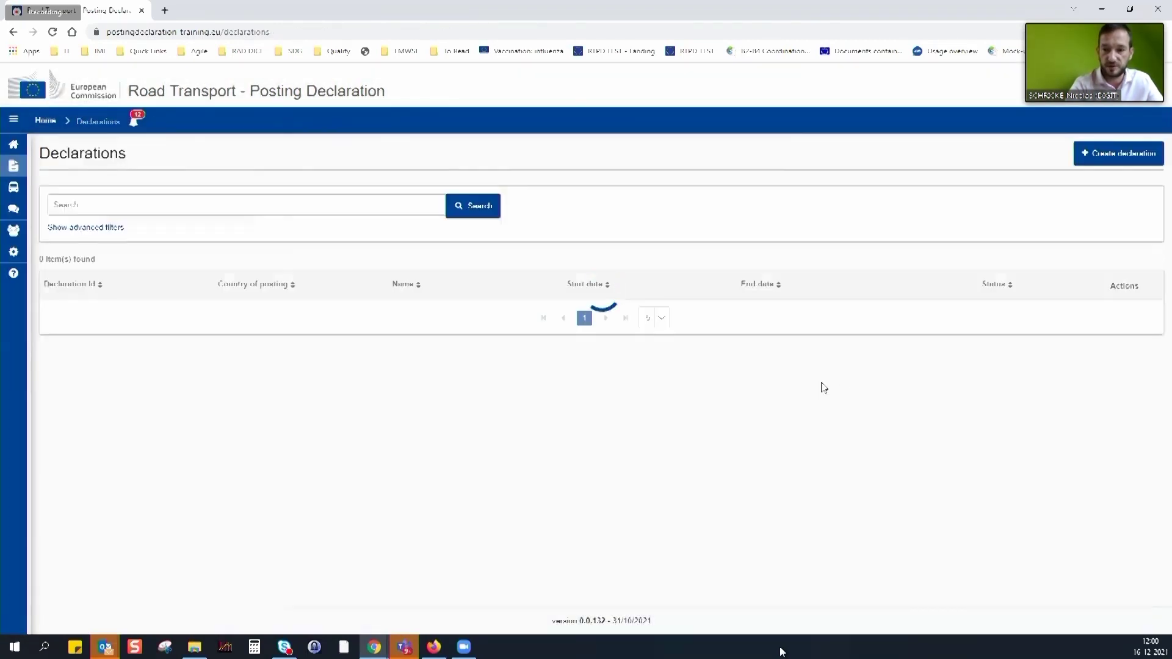
{"action": "left_click", "coordinate": [470, 314]}
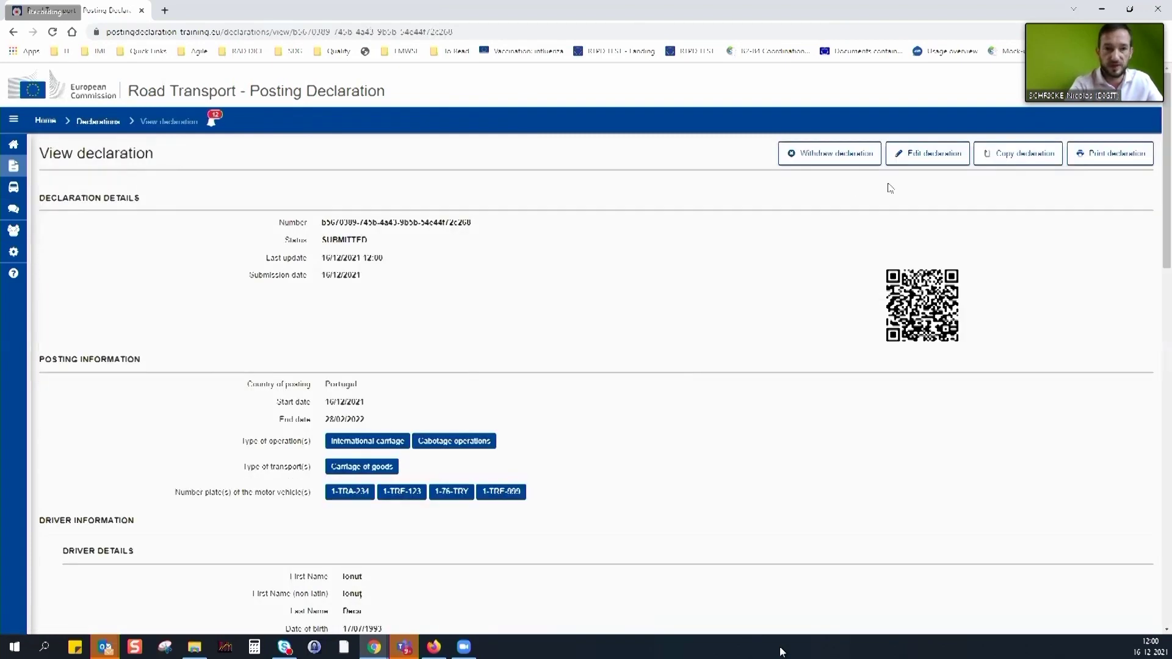
Copy the Portugal declaration, keeping Portugal as the country of posting
{"action": "left_click", "coordinate": [1025, 158]}
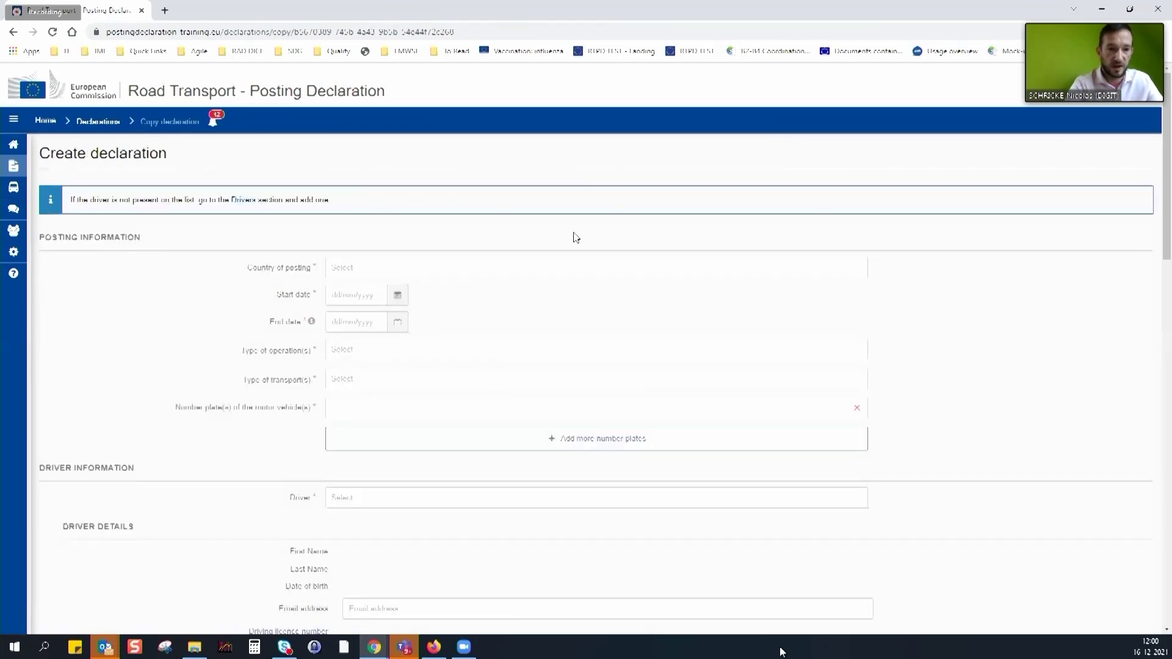
{"action": "left_click", "coordinate": [297, 265]}
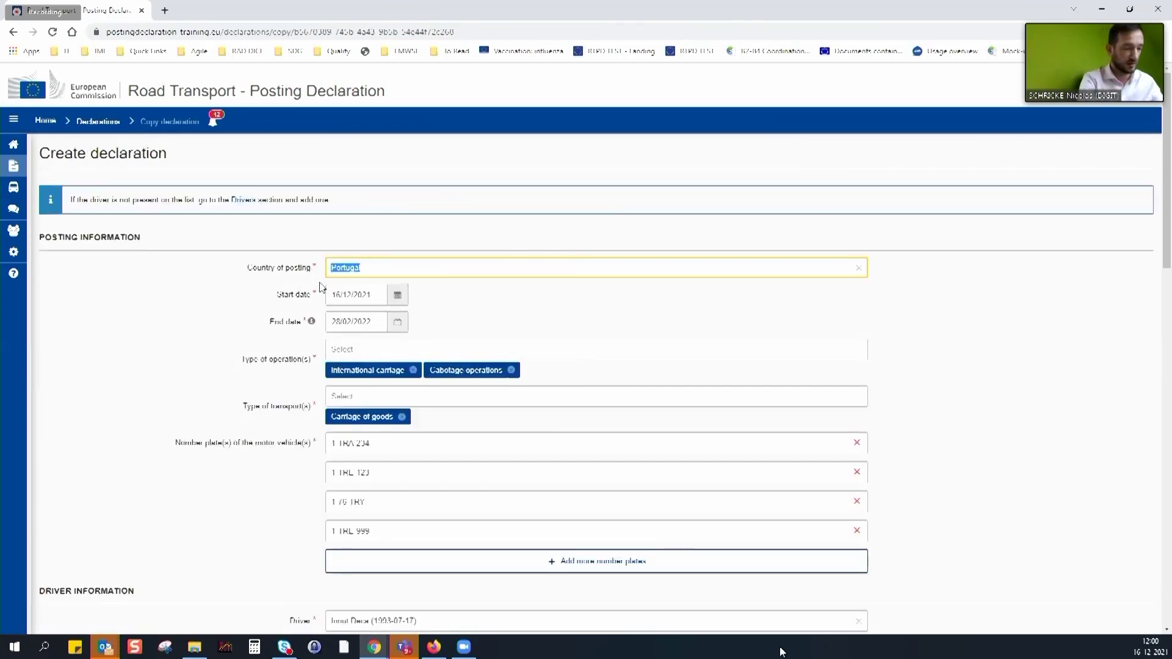
{"action": "type", "text": "Por"}
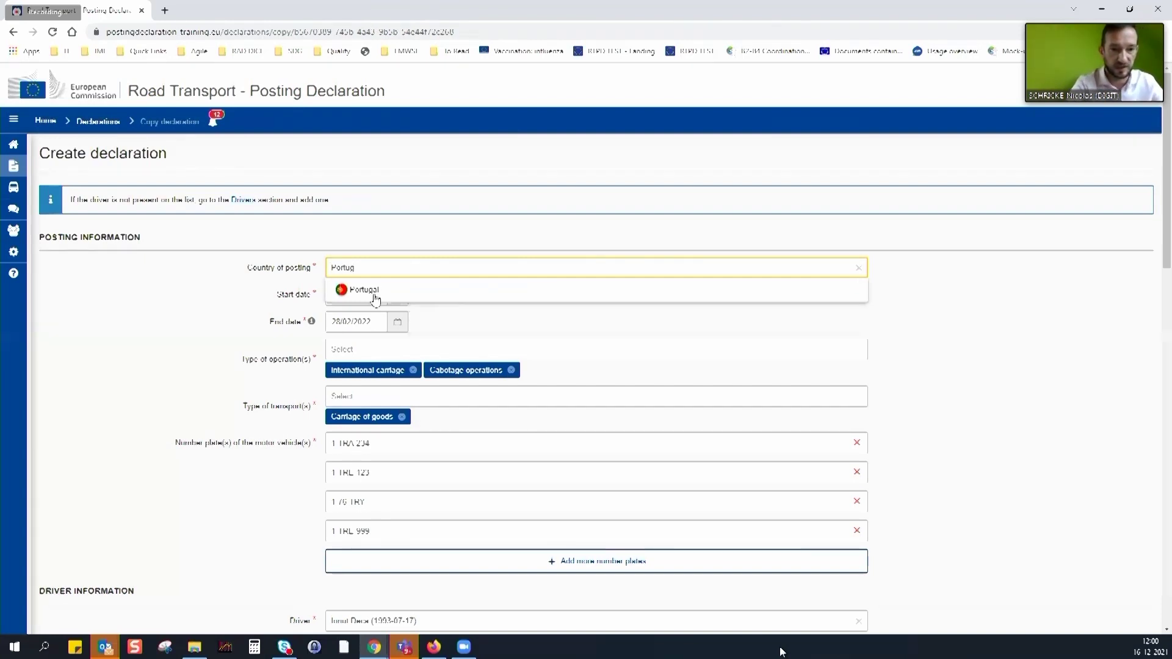
{"action": "key", "text": "Return"}
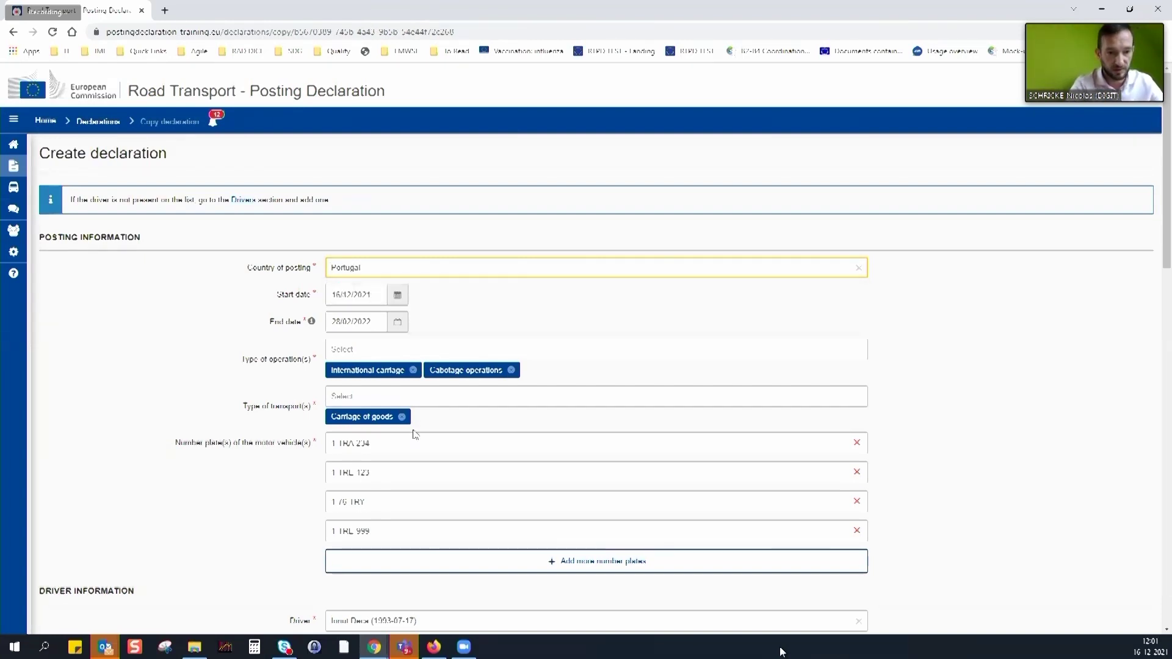
{"action": "scroll", "coordinate": [415, 434], "scroll_direction": "down", "scroll_amount": 4}
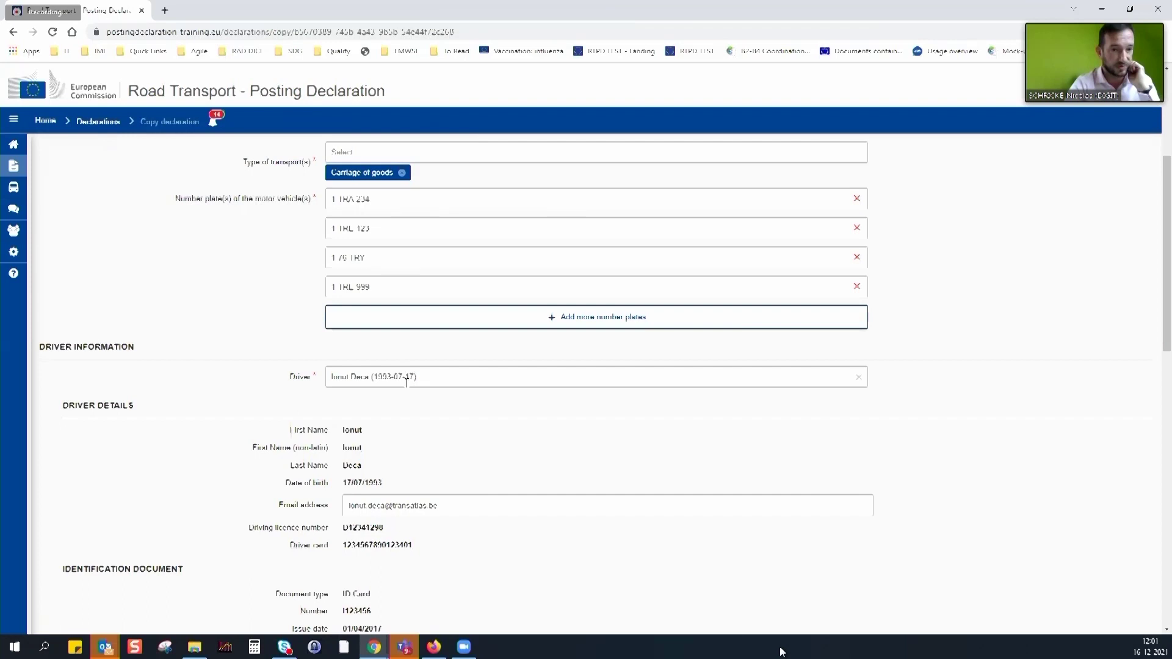
Replace the driver with the other driver from the suggestions and create the copy
{"action": "left_click", "coordinate": [309, 383]}
{"action": "left_click", "coordinate": [309, 383]}
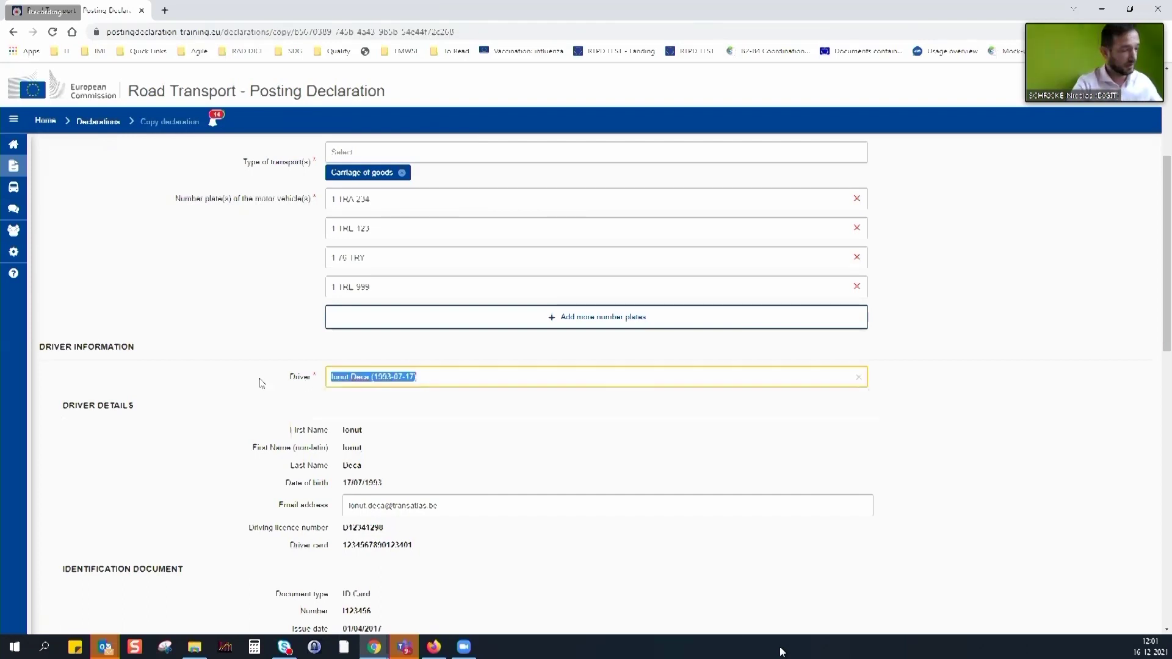
{"action": "type", "text": "cr"}
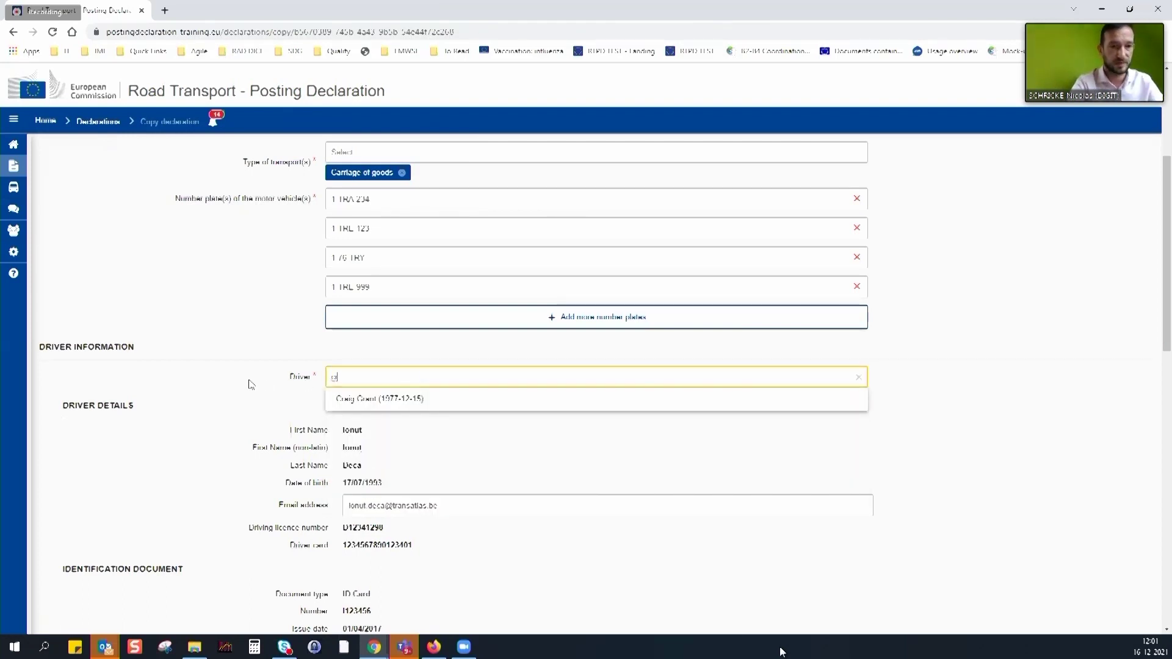
{"action": "left_click", "coordinate": [368, 399]}
{"action": "left_click", "coordinate": [508, 376]}
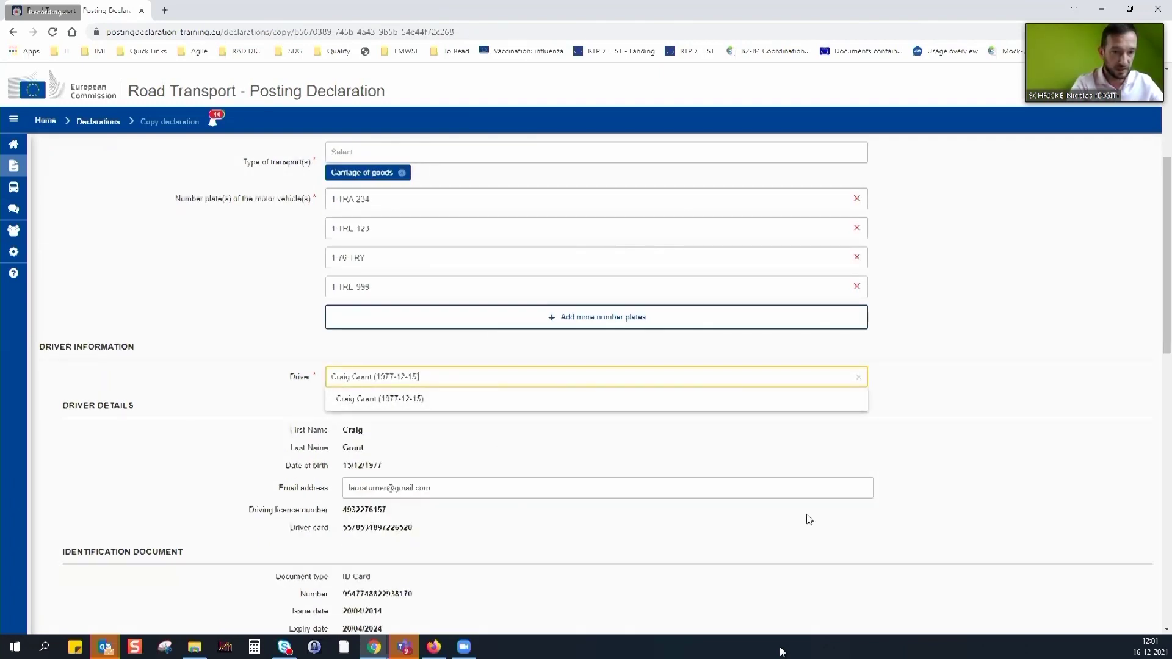
{"action": "left_click", "coordinate": [993, 455]}
{"action": "scroll", "coordinate": [455, 496], "scroll_direction": "down", "scroll_amount": 8}
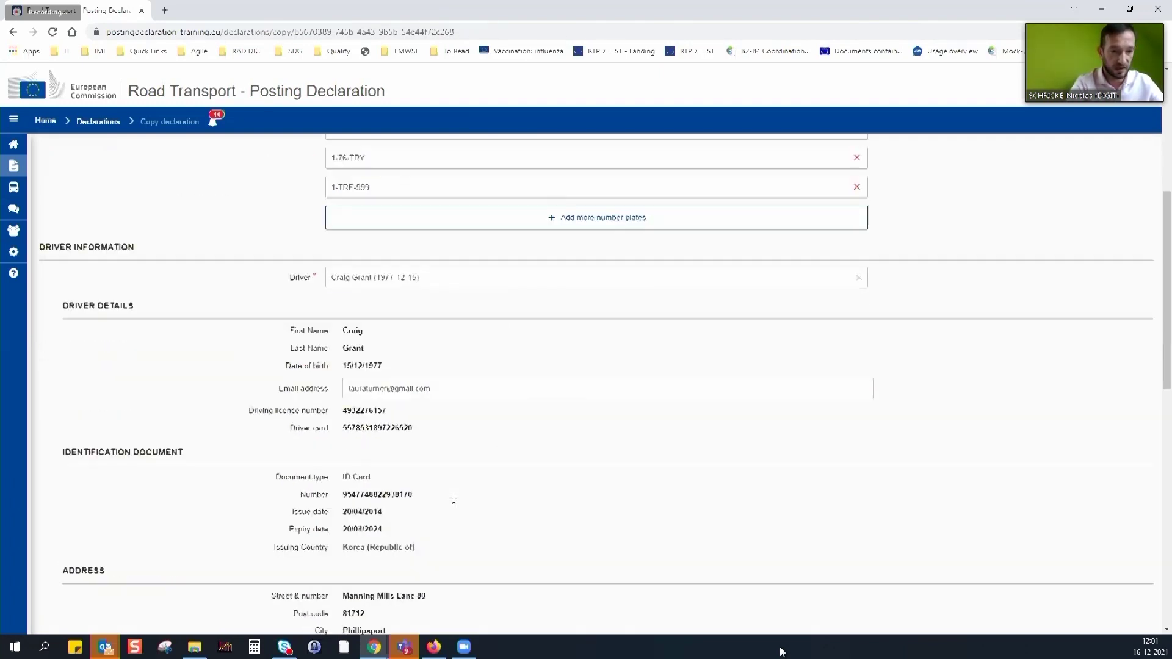
{"action": "scroll", "coordinate": [482, 489], "scroll_direction": "down", "scroll_amount": 5}
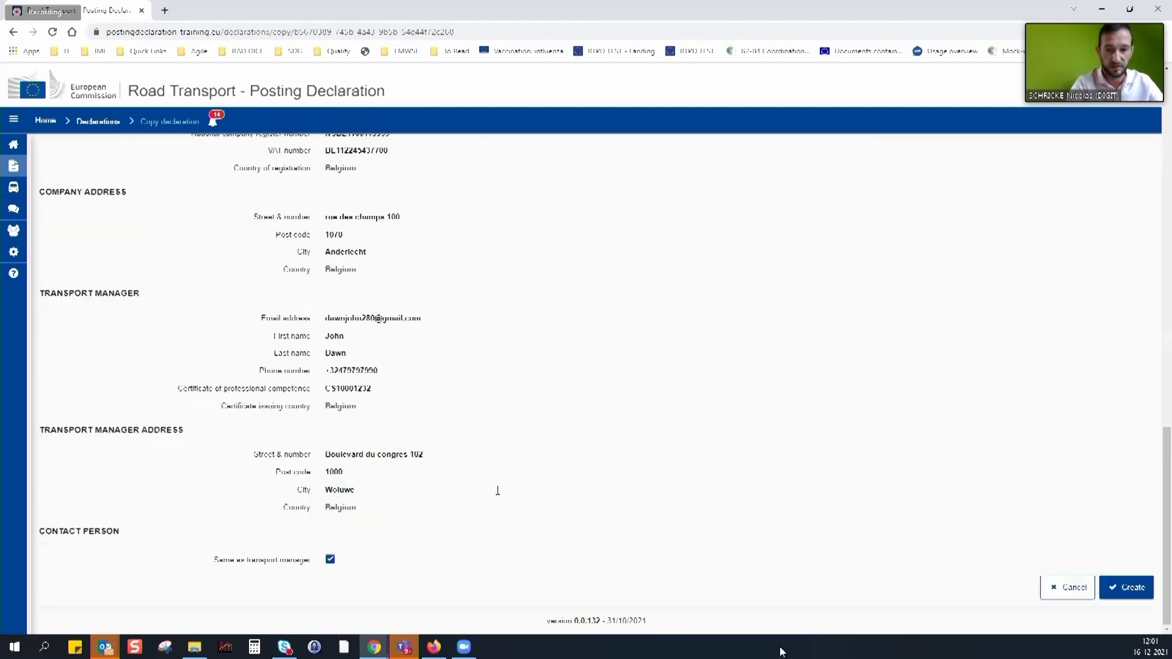
{"action": "left_click", "coordinate": [1131, 590]}
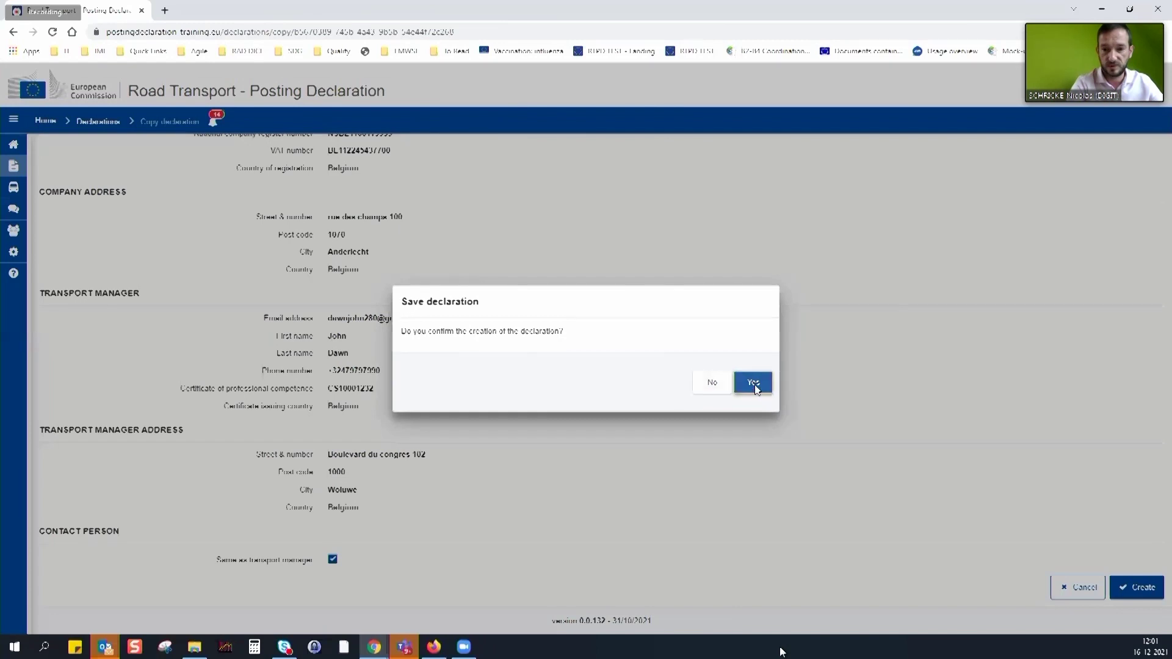
{"action": "left_click", "coordinate": [754, 384]}
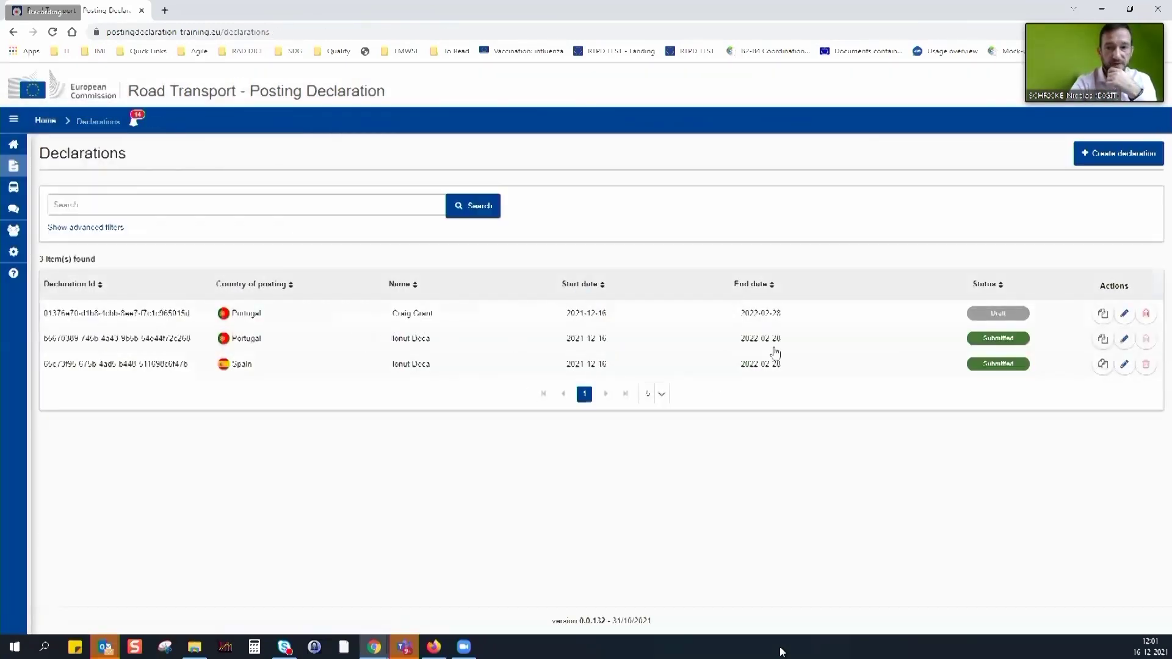
Submit the new Portugal draft and open the newly submitted declaration
{"action": "left_click", "coordinate": [705, 316]}
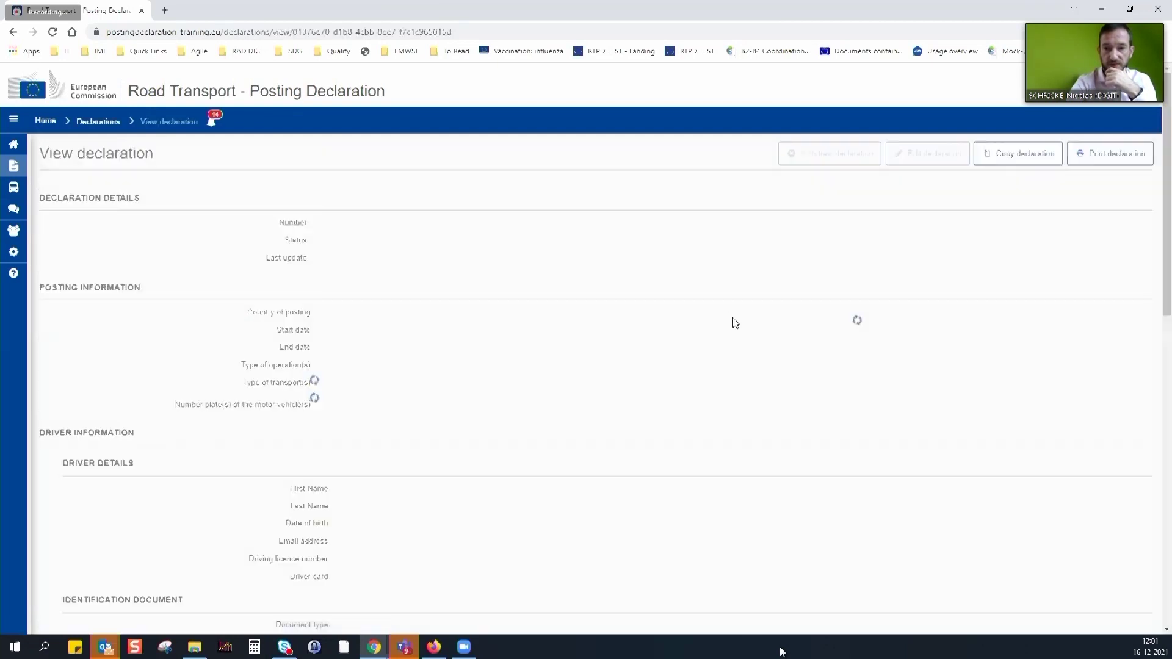
{"action": "scroll", "coordinate": [887, 453], "scroll_direction": "down", "scroll_amount": 7}
{"action": "scroll", "coordinate": [909, 482], "scroll_direction": "down", "scroll_amount": 8}
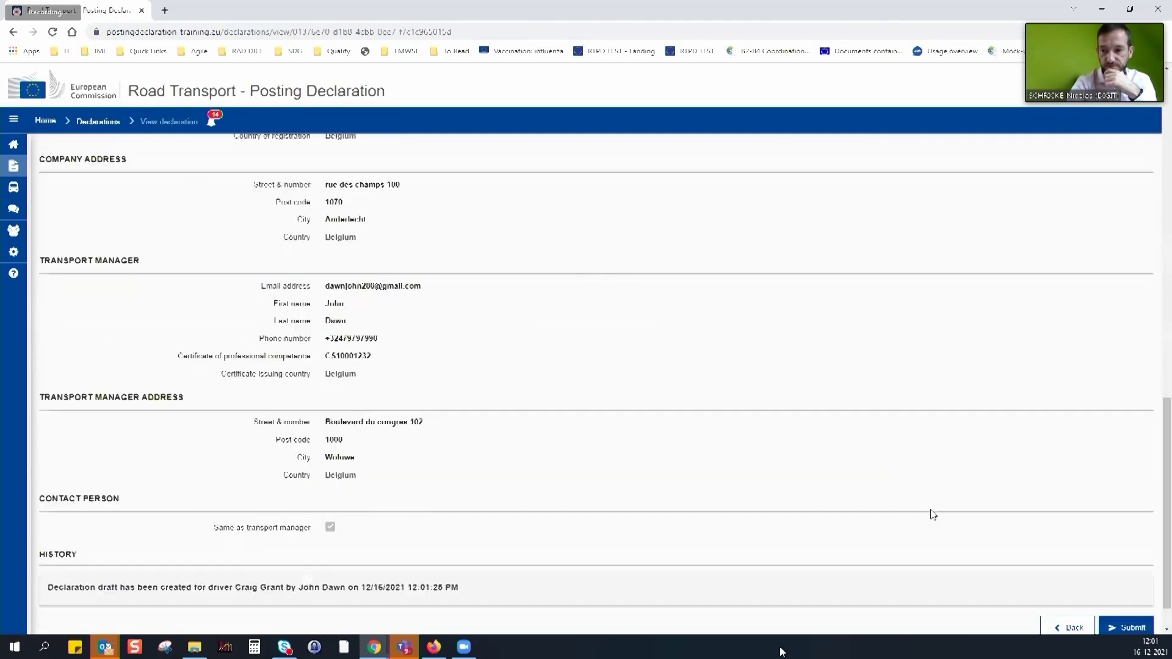
{"action": "left_click", "coordinate": [1136, 587]}
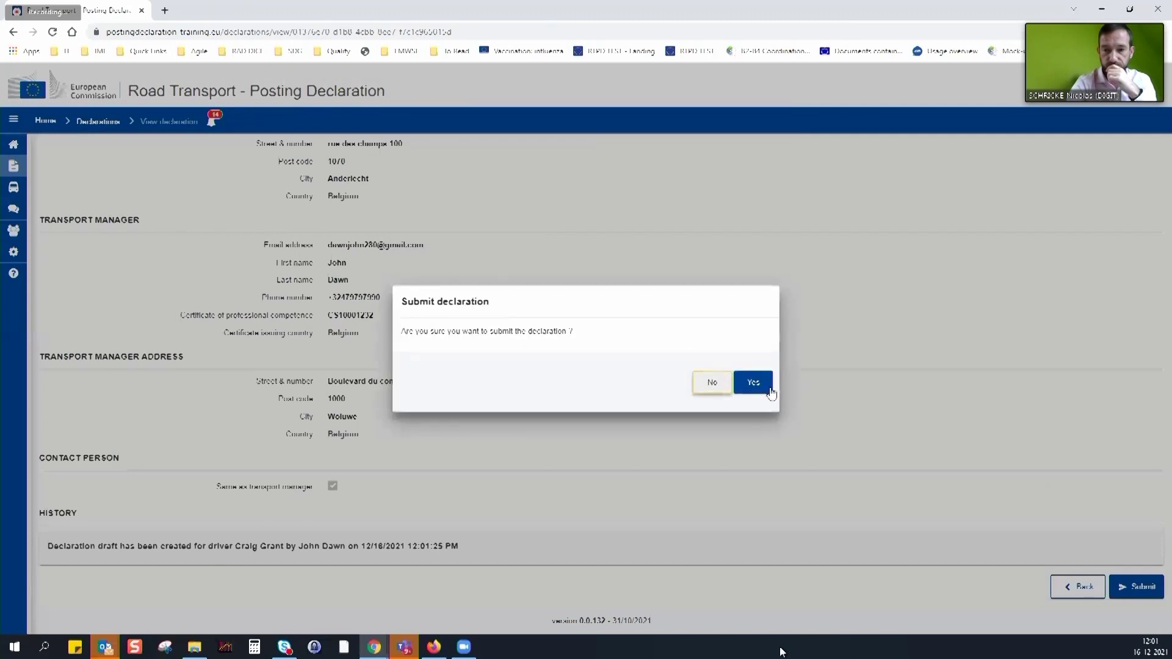
{"action": "left_click", "coordinate": [771, 392]}
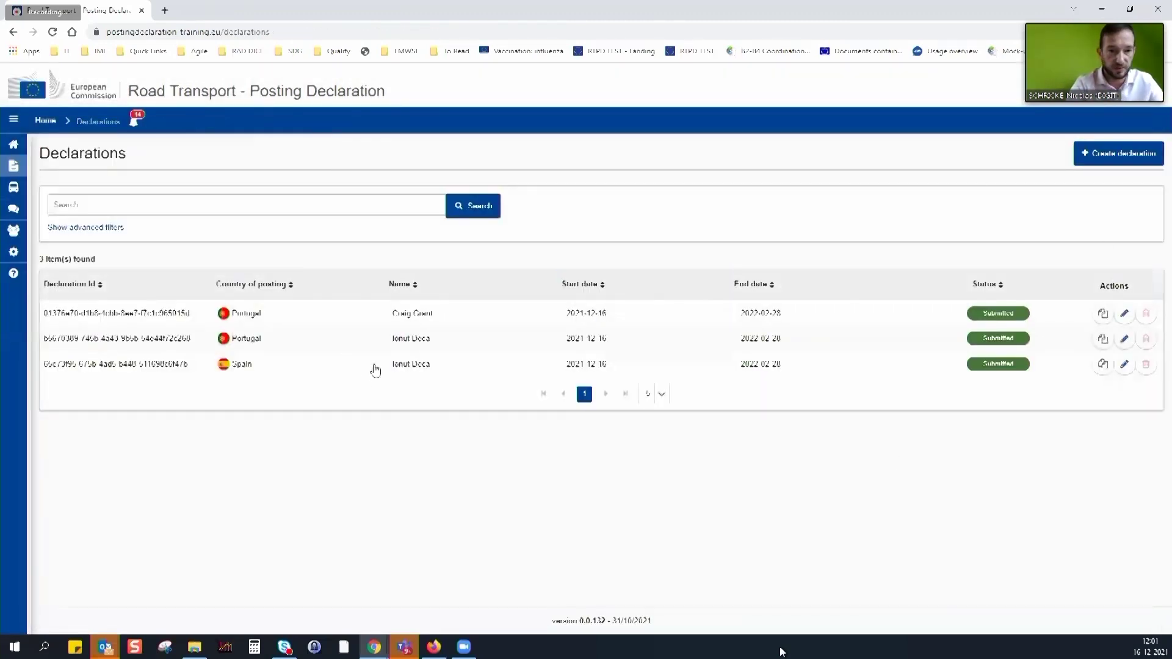
{"action": "left_click", "coordinate": [356, 318]}
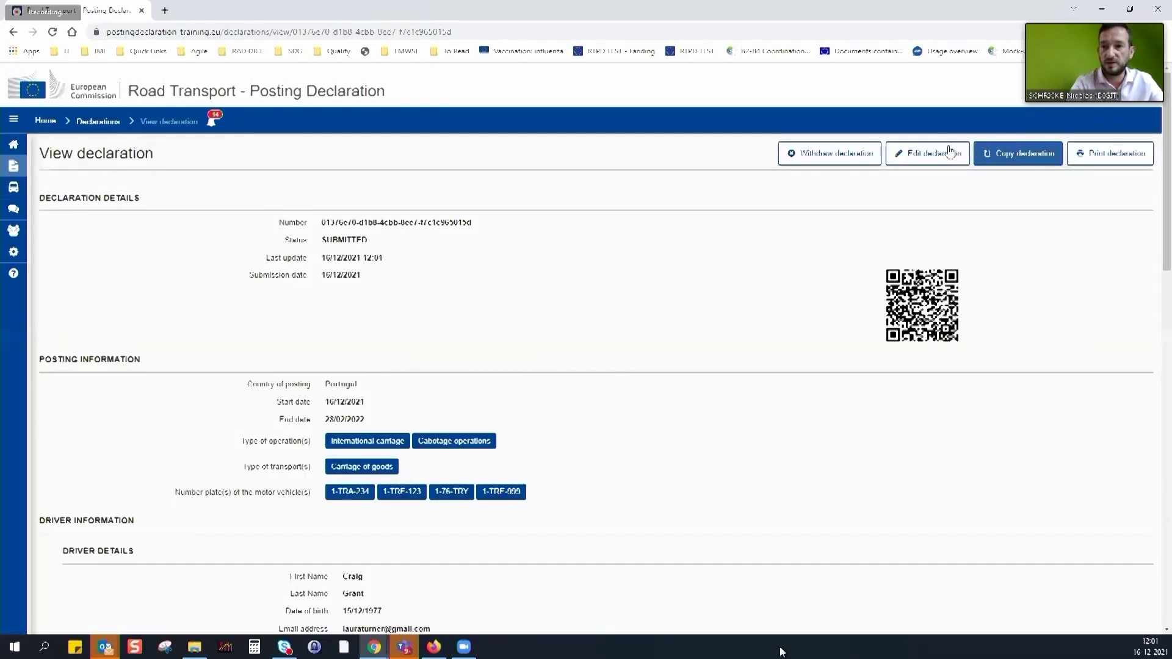
Copy the declaration and change the country of posting to Hungary
{"action": "left_click", "coordinate": [1038, 156]}
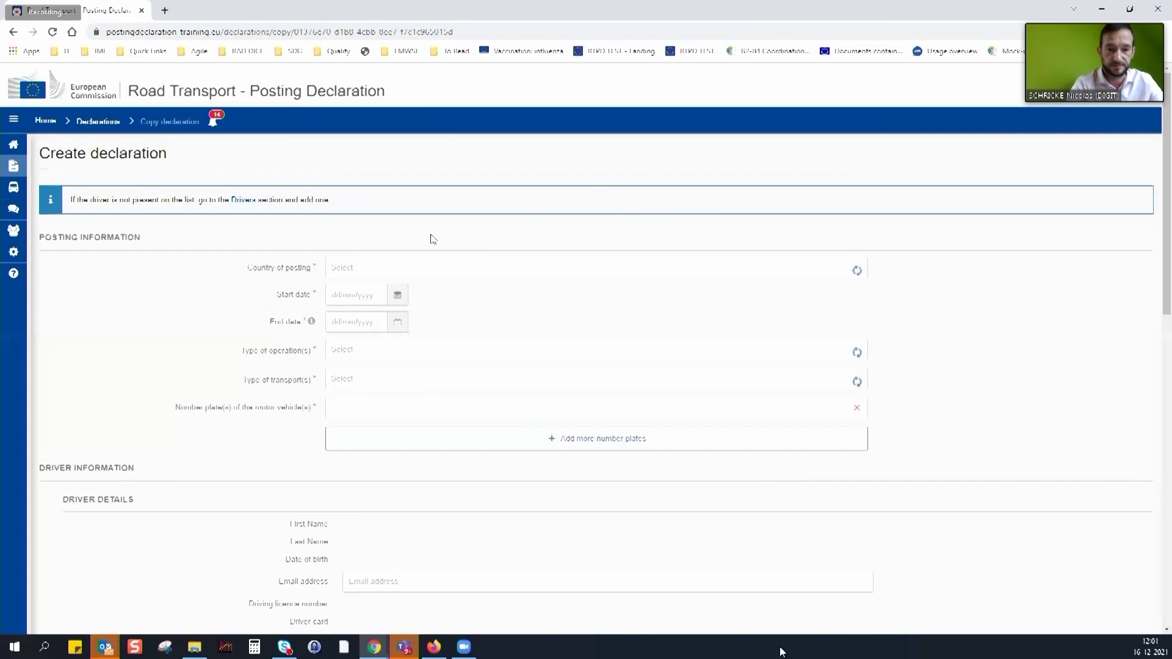
{"action": "left_click", "coordinate": [385, 268]}
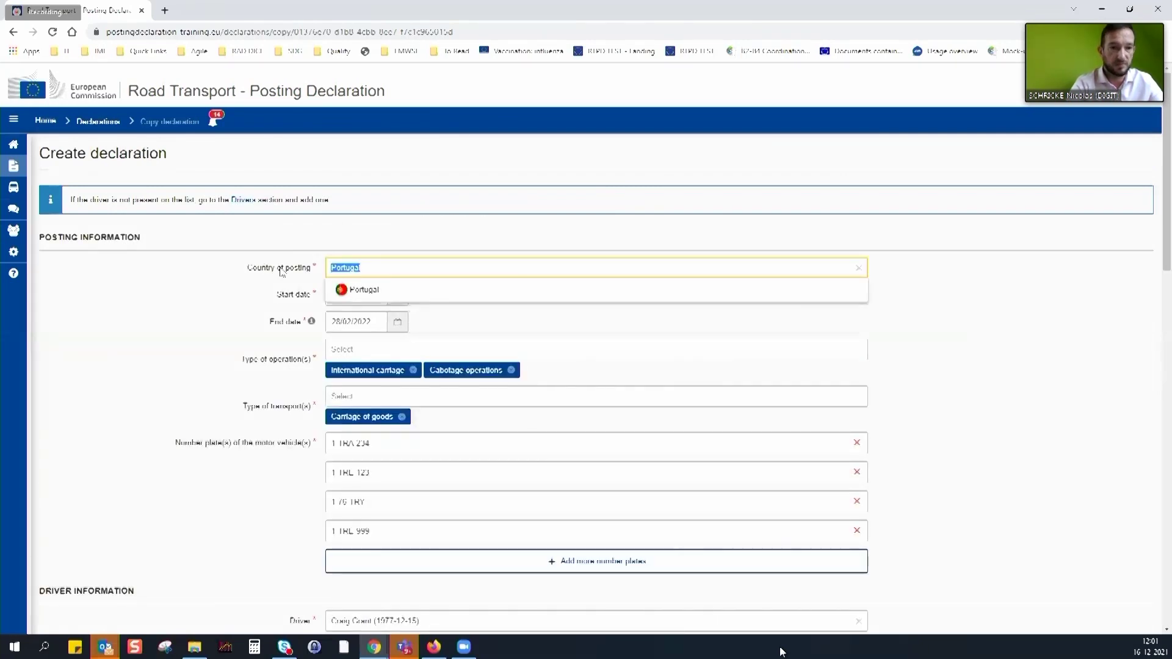
{"action": "left_click", "coordinate": [327, 289]}
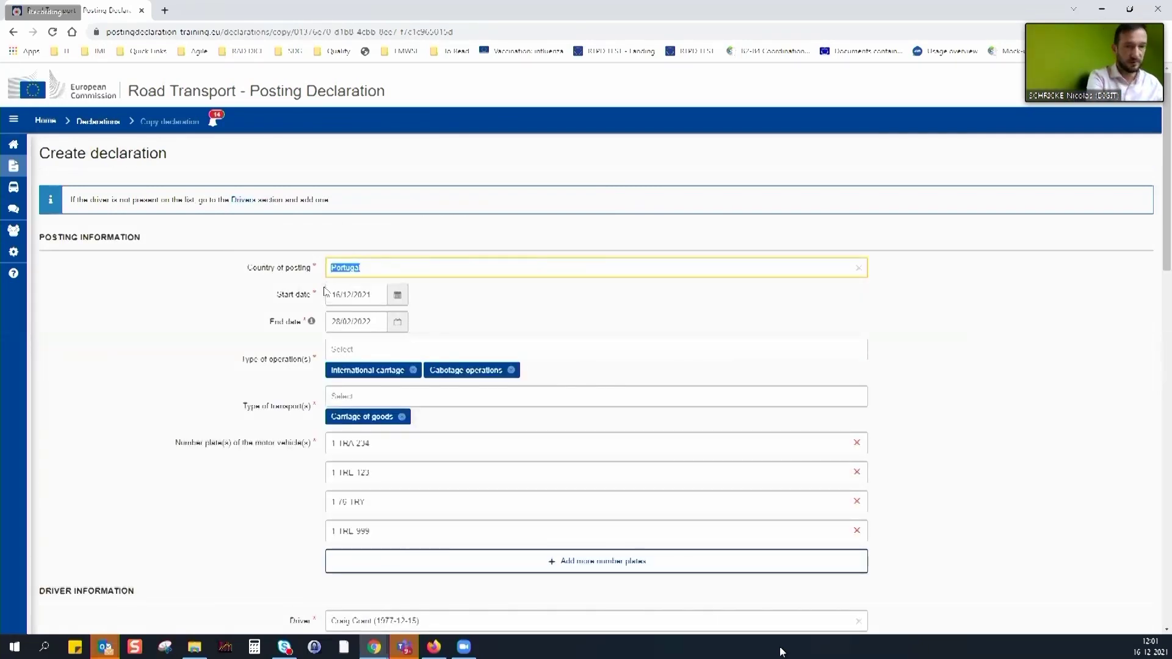
{"action": "type", "text": "Hun"}
{"action": "left_click", "coordinate": [365, 290]}
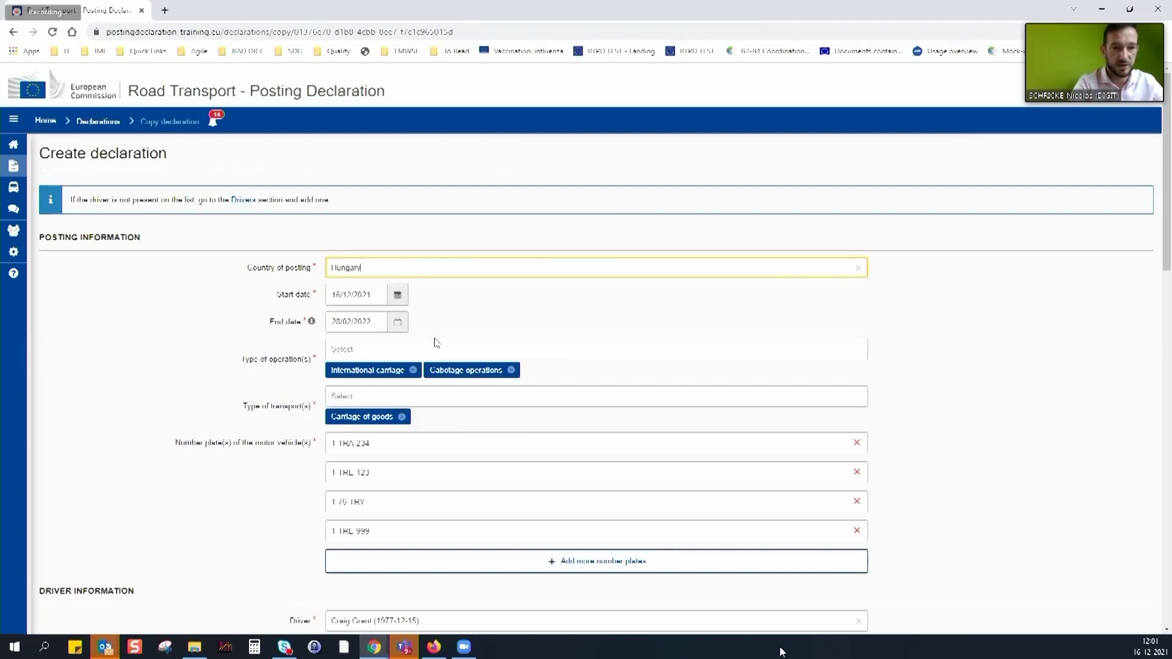
Set the posting period from 01/03/2022 to 30/06/2022
{"action": "key", "text": "Tab"}
{"action": "left_click", "coordinate": [457, 325]}
{"action": "left_click", "coordinate": [457, 326]}
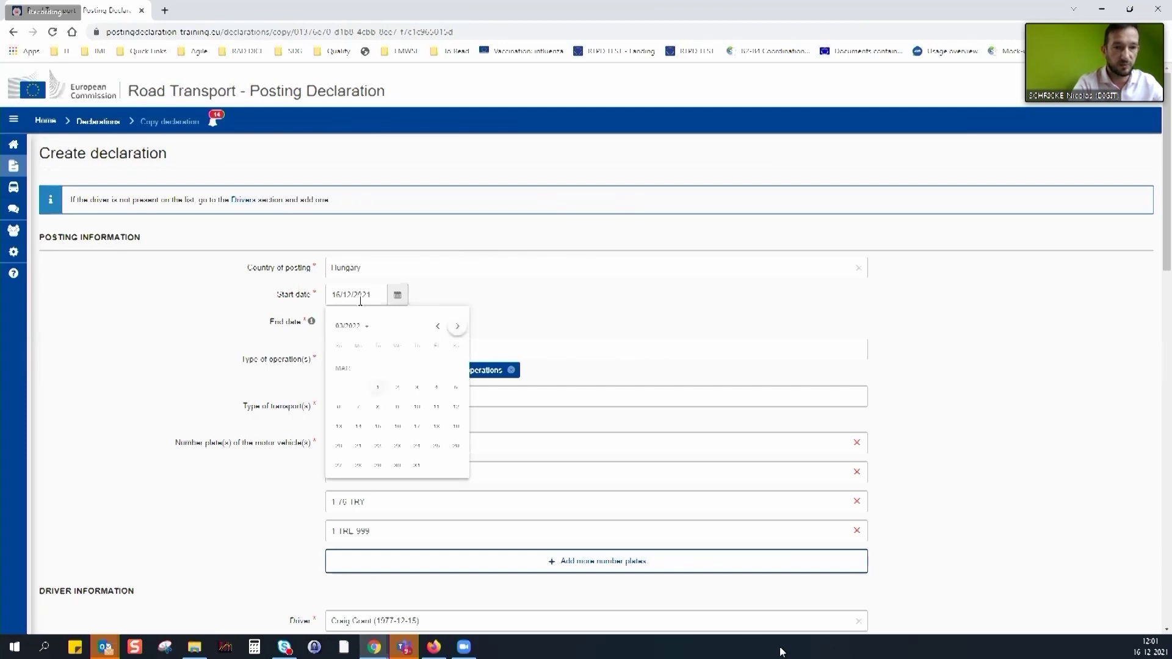
{"action": "left_click", "coordinate": [379, 391]}
{"action": "left_click", "coordinate": [397, 321]}
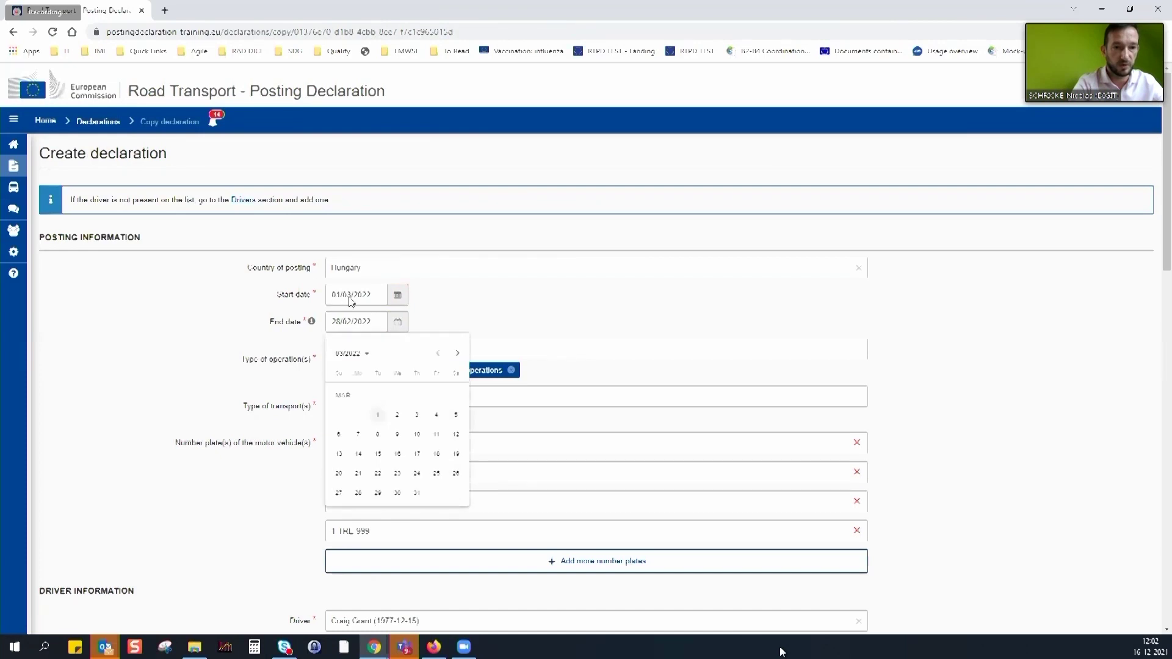
{"action": "left_click", "coordinate": [458, 354]}
{"action": "left_click", "coordinate": [457, 354]}
{"action": "left_click", "coordinate": [458, 353]}
{"action": "left_click", "coordinate": [417, 473]}
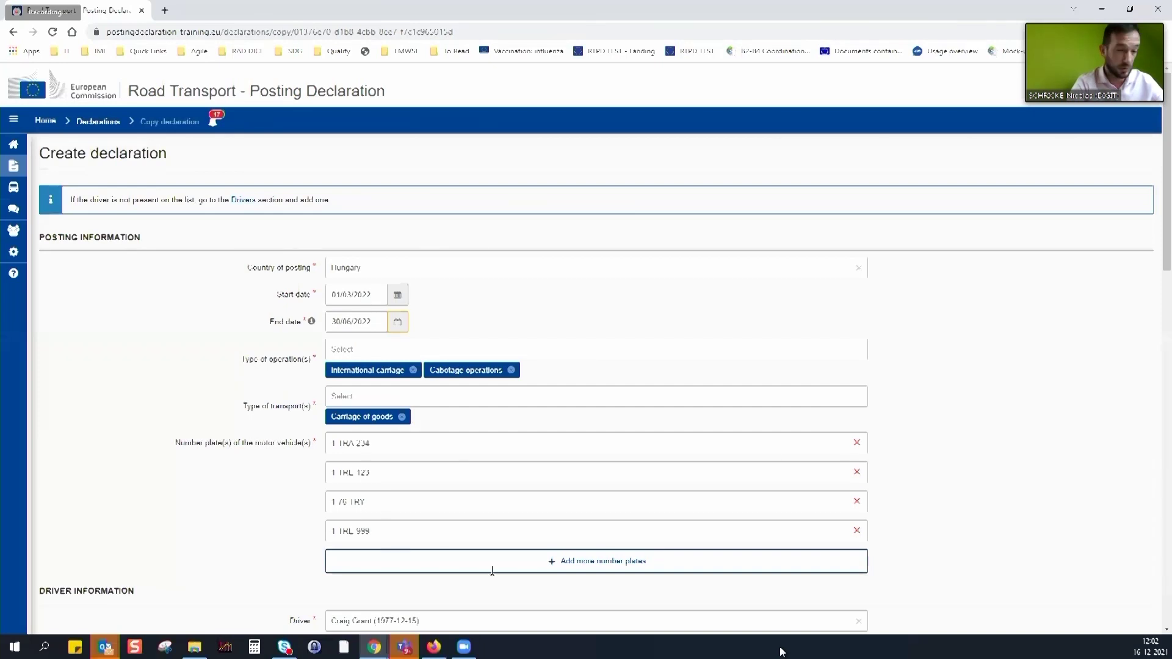
{"action": "left_click", "coordinate": [857, 531]}
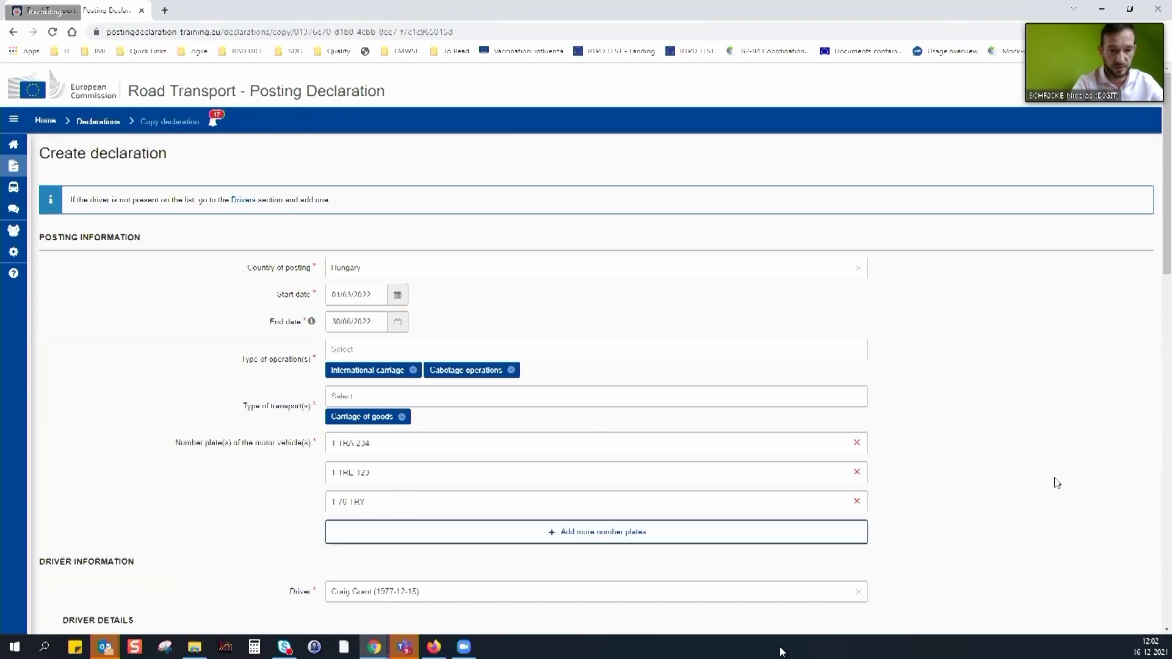
{"action": "scroll", "coordinate": [488, 351], "scroll_direction": "down", "scroll_amount": 4}
{"action": "left_click", "coordinate": [479, 344]}
{"action": "double_click", "coordinate": [450, 348]}
{"action": "left_click", "coordinate": [503, 349]}
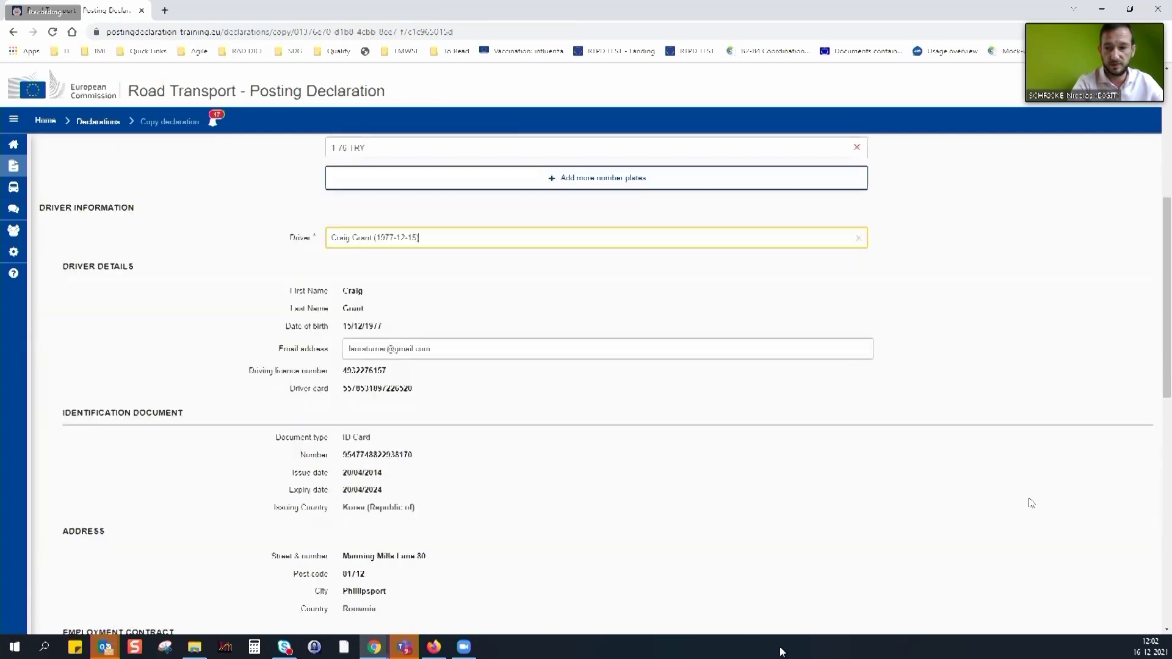
{"action": "scroll", "coordinate": [1028, 504], "scroll_direction": "down", "scroll_amount": 10}
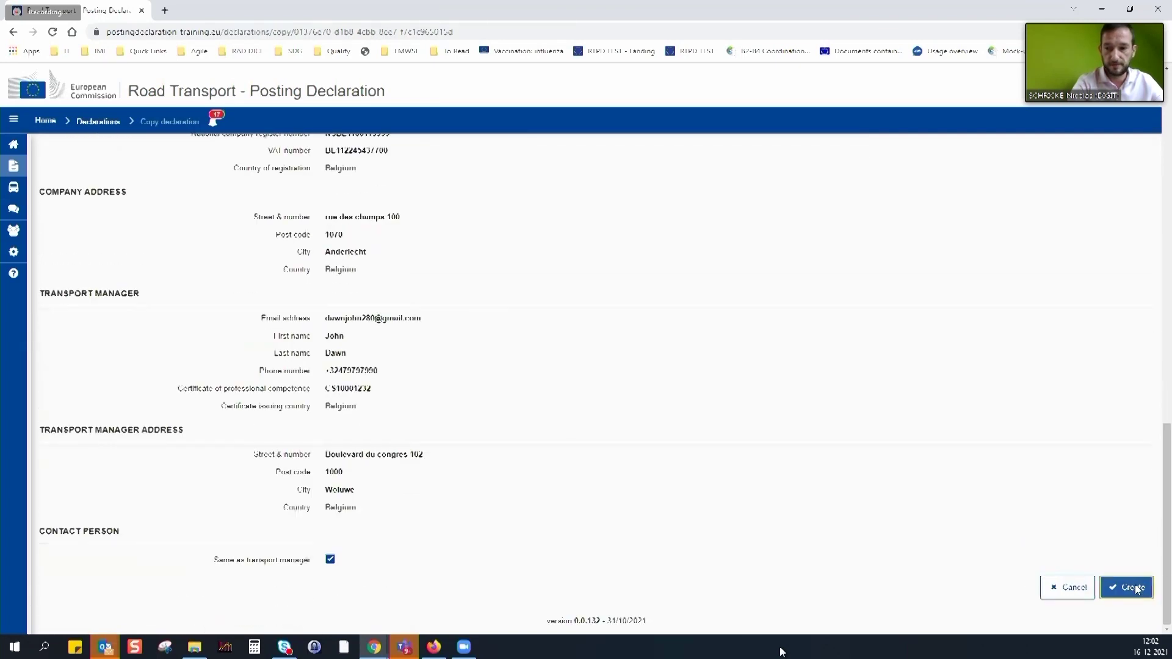
{"action": "left_click", "coordinate": [1126, 587]}
{"action": "left_click", "coordinate": [754, 383]}
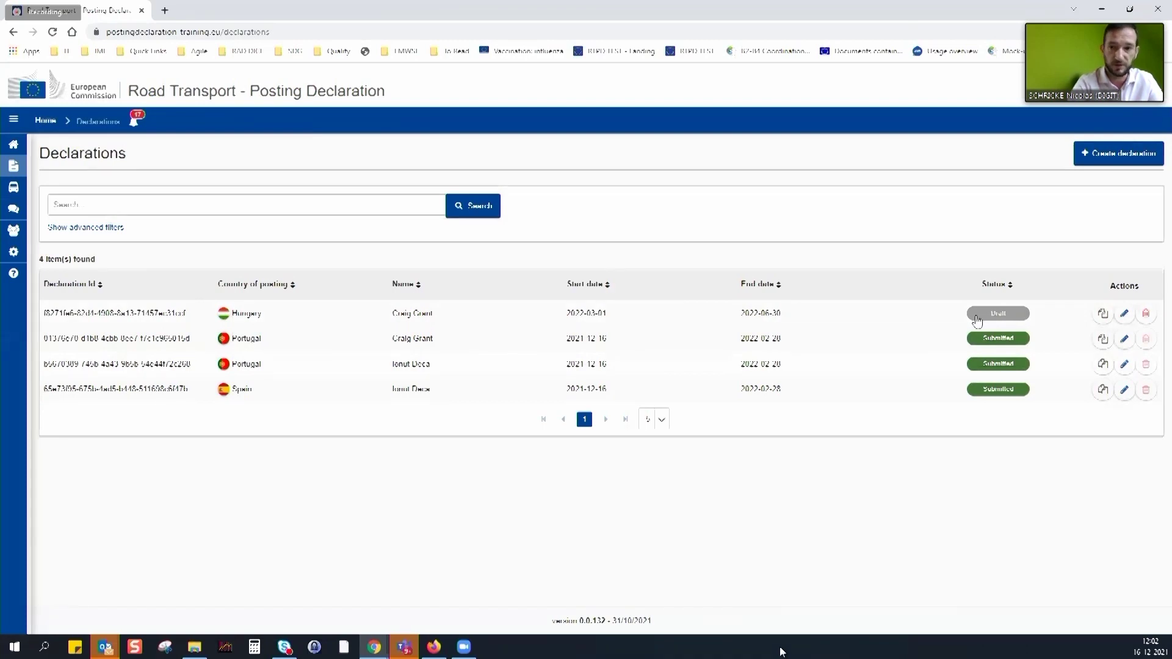
Open the submitted Portugal declaration, select its number, and review its details
{"action": "left_click", "coordinate": [470, 345]}
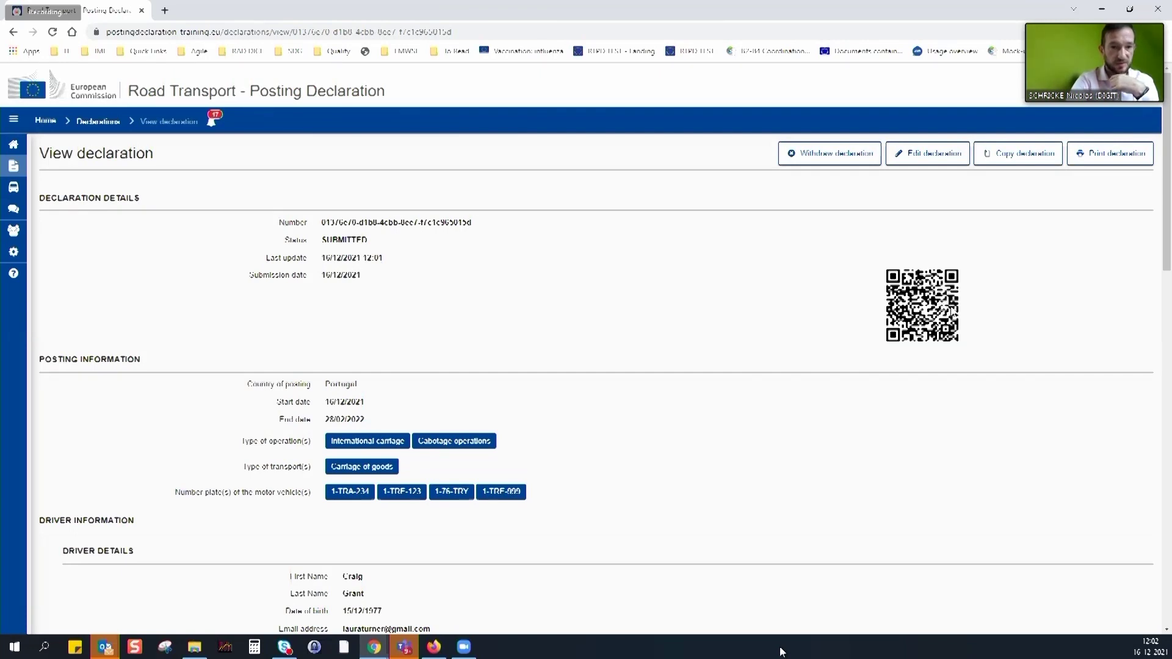
{"action": "left_click_drag", "start_coordinate": [323, 222], "coordinate": [475, 226]}
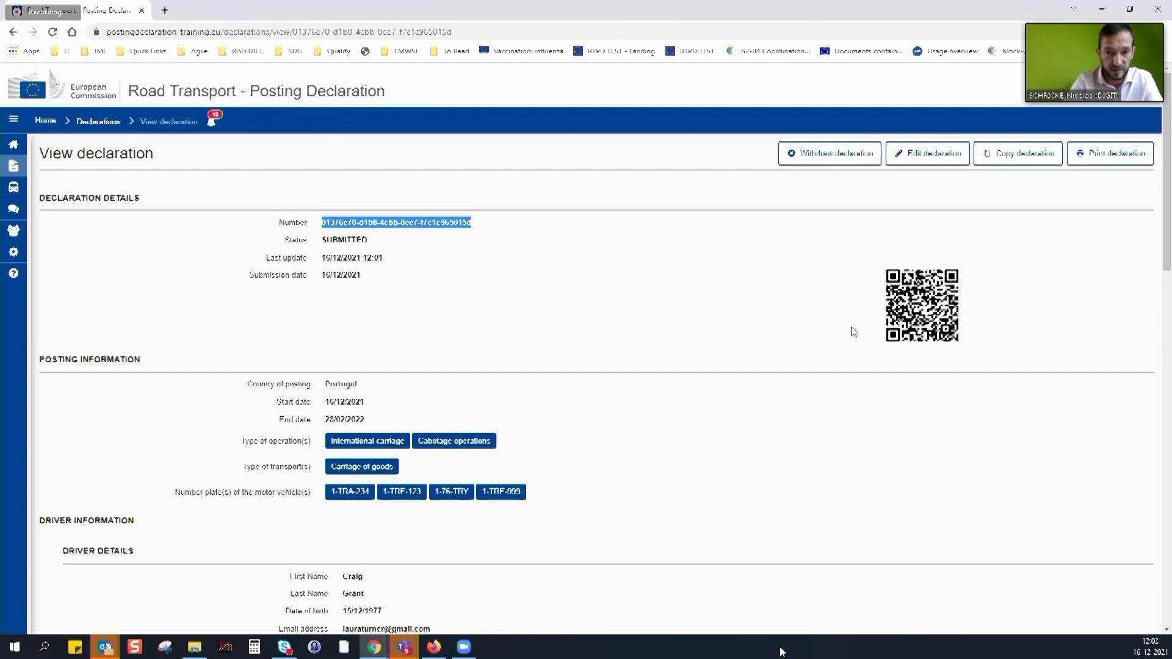
{"action": "scroll", "coordinate": [481, 224], "scroll_direction": "down", "scroll_amount": 1}
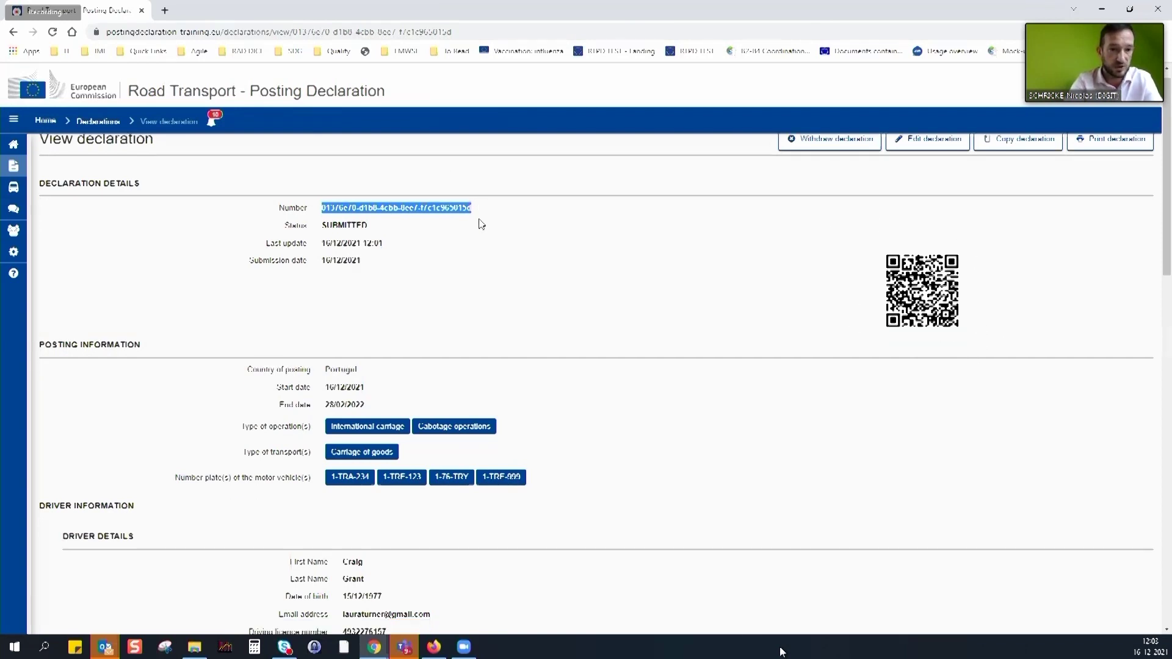
{"action": "scroll", "coordinate": [482, 224], "scroll_direction": "down", "scroll_amount": 4}
{"action": "scroll", "coordinate": [549, 596], "scroll_direction": "down", "scroll_amount": 5}
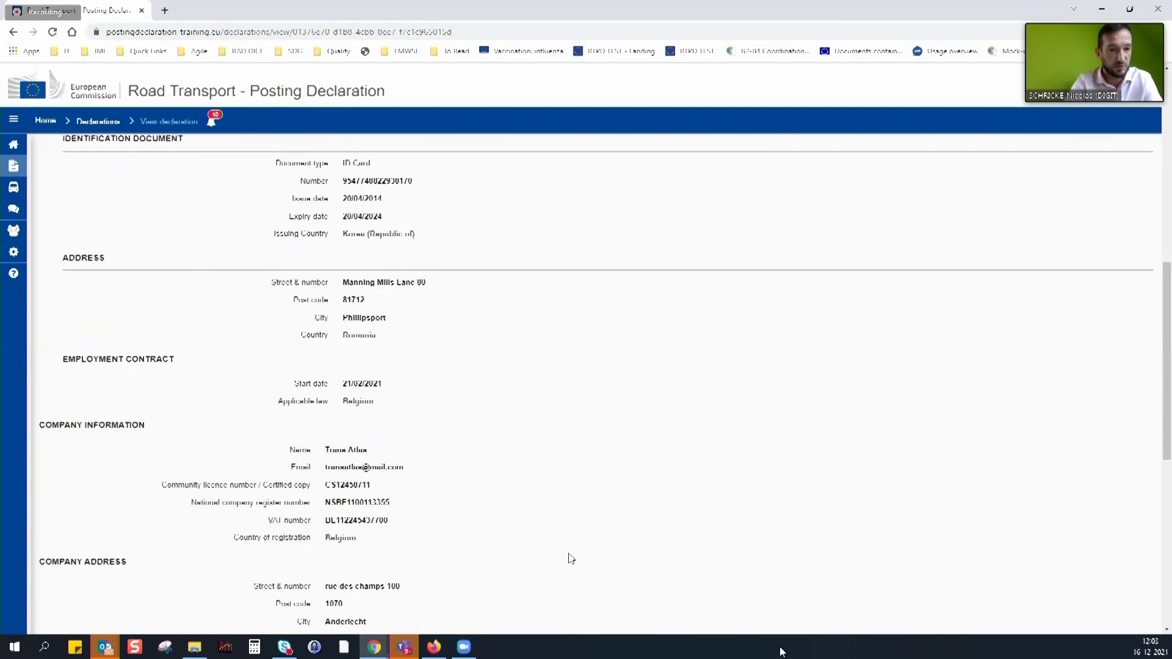
{"action": "scroll", "coordinate": [610, 547], "scroll_direction": "down", "scroll_amount": 8}
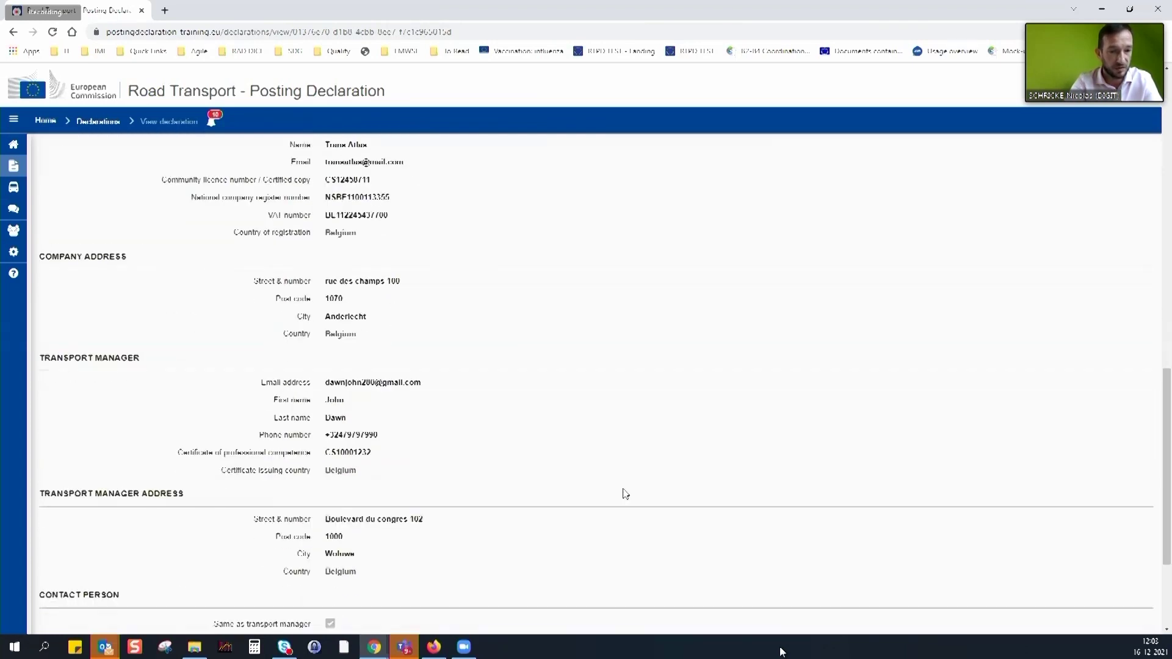
{"action": "scroll", "coordinate": [628, 508], "scroll_direction": "up", "scroll_amount": 20}
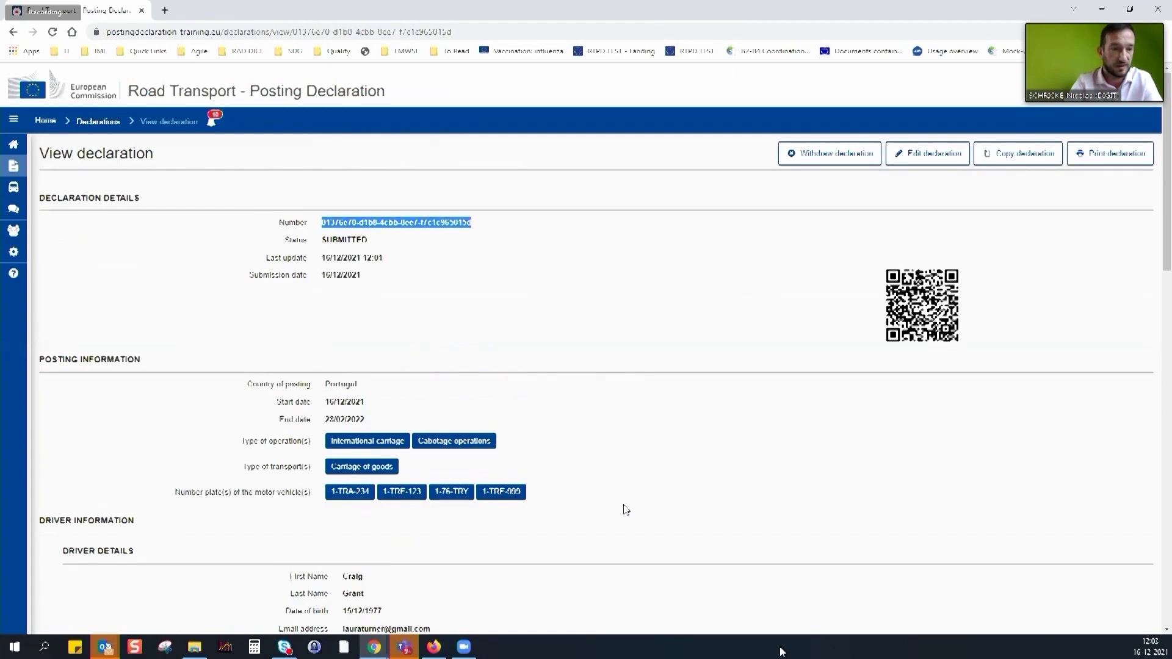
Download the Portugal declaration as a PDF and open it
{"action": "left_click", "coordinate": [1113, 157]}
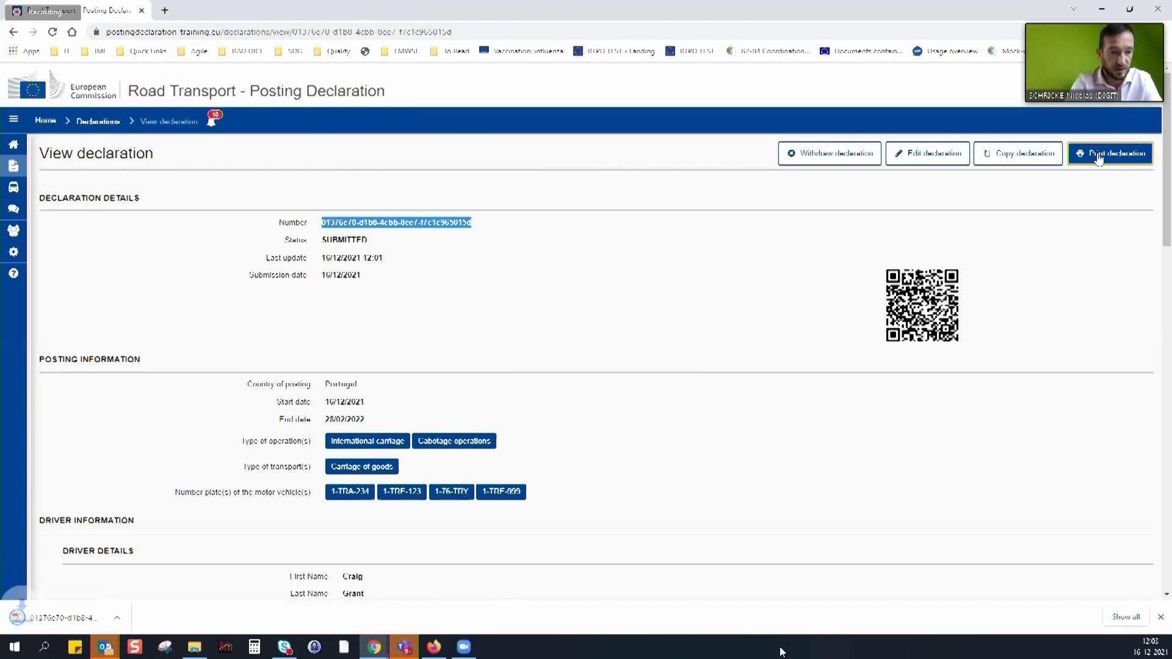
{"action": "left_click", "coordinate": [58, 620]}
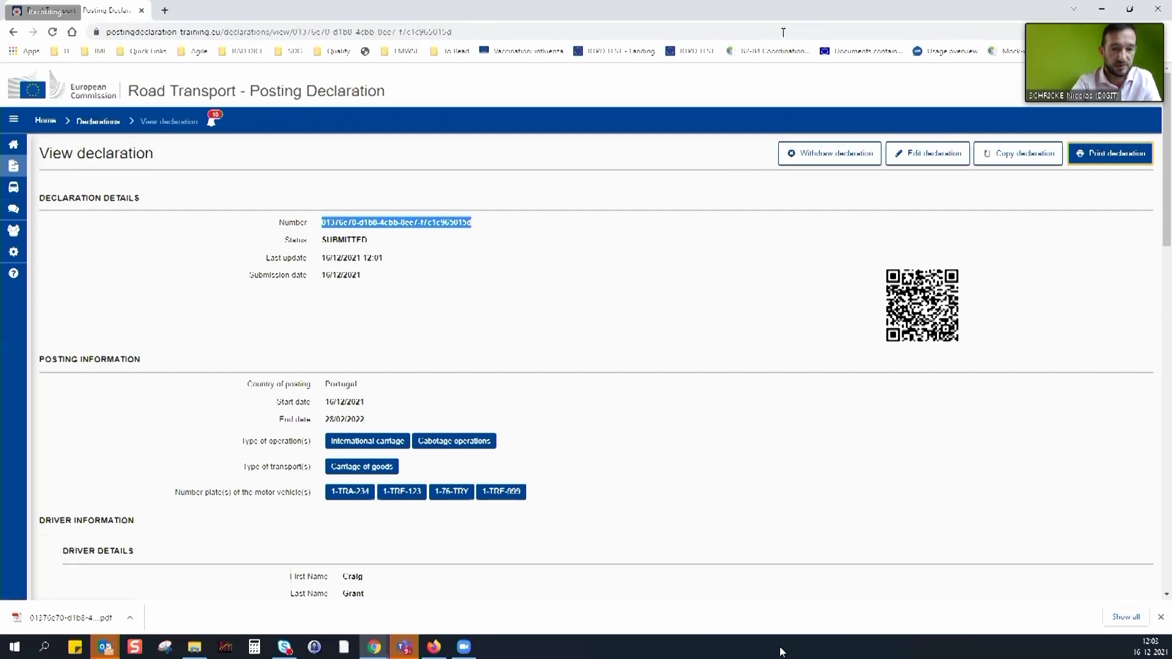
{"action": "left_click", "coordinate": [74, 618]}
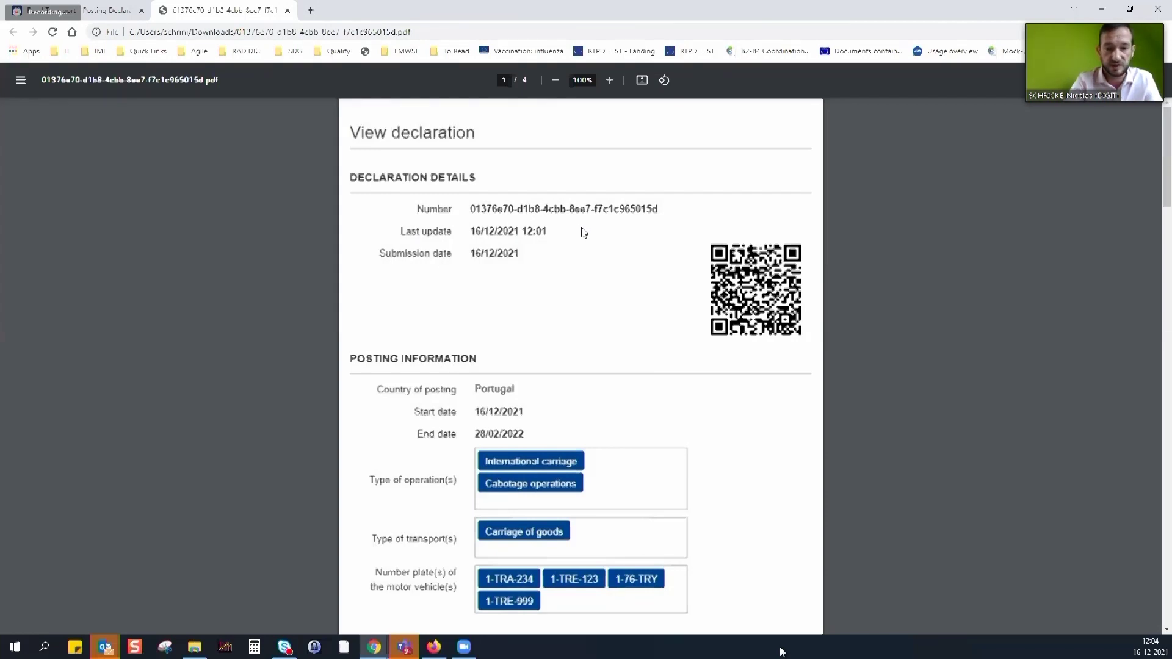
{"action": "scroll", "coordinate": [586, 251], "scroll_direction": "down", "scroll_amount": 8}
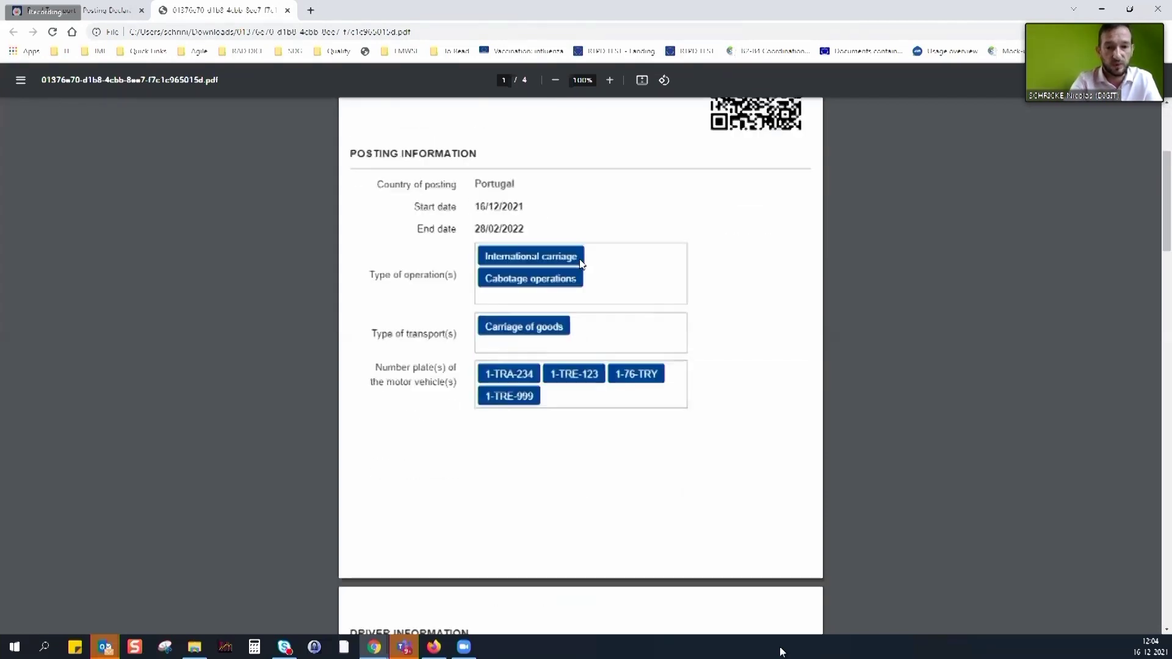
{"action": "scroll", "coordinate": [582, 275], "scroll_direction": "down", "scroll_amount": 12}
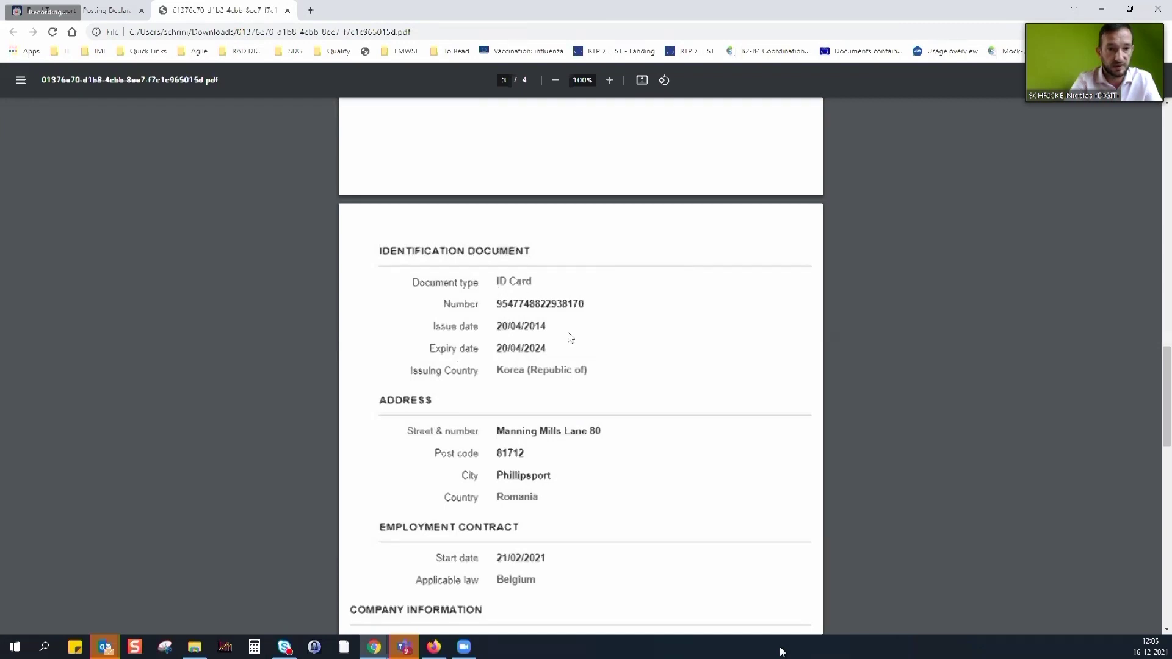
{"action": "scroll", "coordinate": [551, 388], "scroll_direction": "down", "scroll_amount": 2}
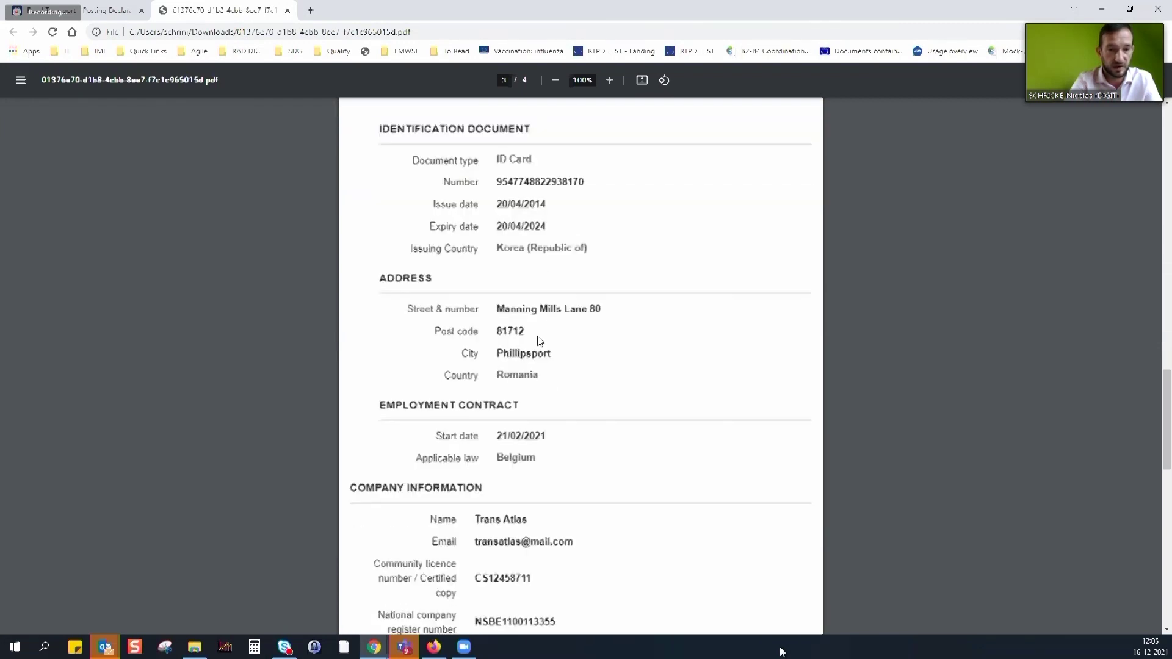
{"action": "scroll", "coordinate": [540, 338], "scroll_direction": "down", "scroll_amount": 2}
{"action": "scroll", "coordinate": [526, 341], "scroll_direction": "down", "scroll_amount": 2}
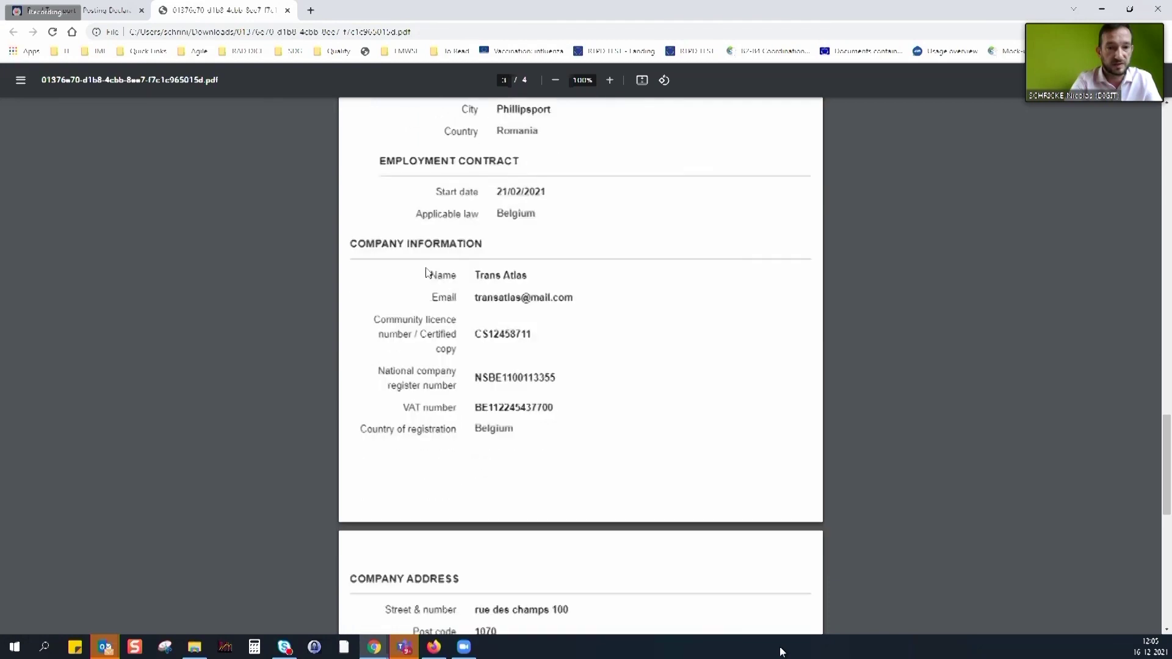
{"action": "scroll", "coordinate": [522, 345], "scroll_direction": "down", "scroll_amount": 1}
{"action": "scroll", "coordinate": [521, 345], "scroll_direction": "down", "scroll_amount": 6}
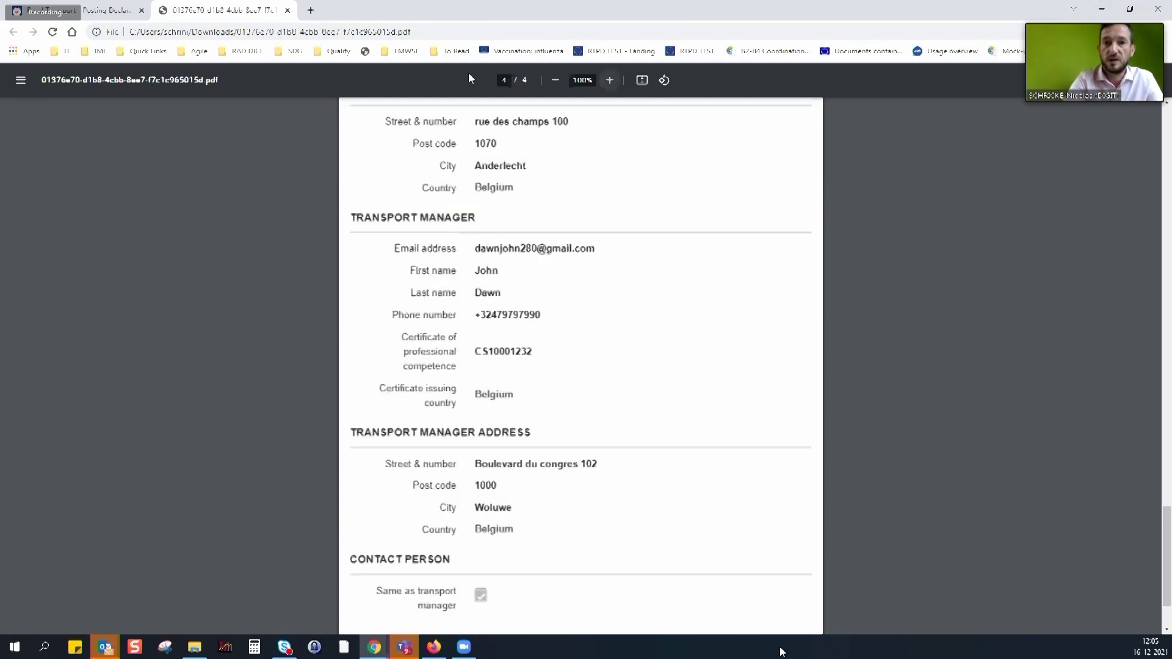
{"action": "left_click", "coordinate": [288, 12]}
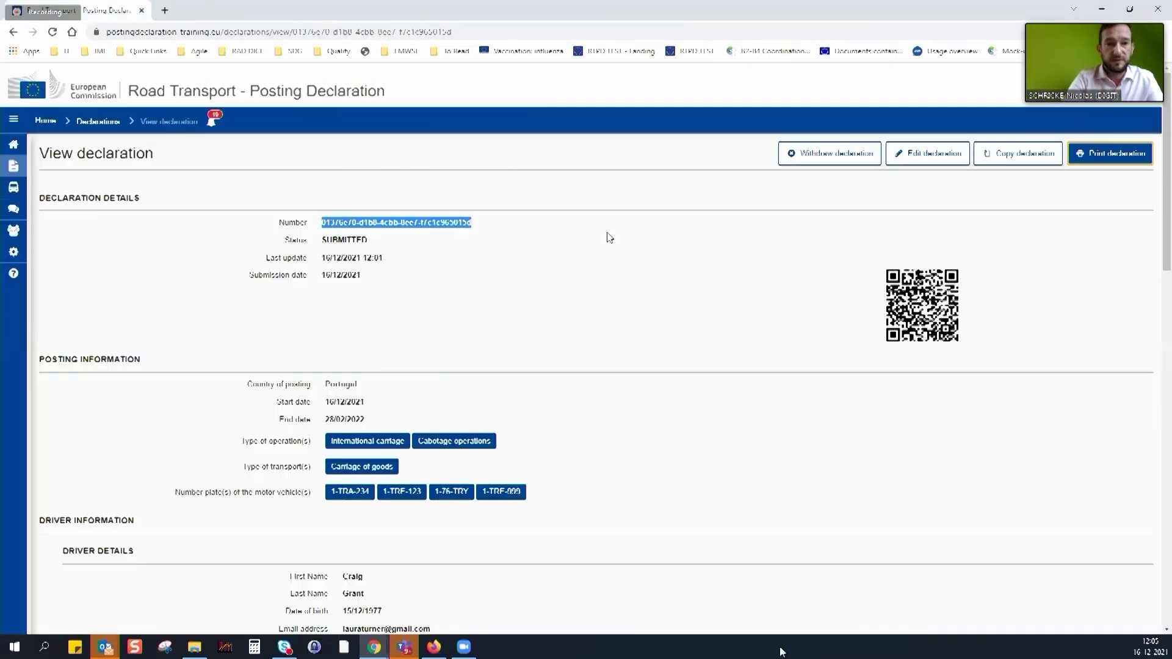
{"action": "left_click", "coordinate": [701, 298]}
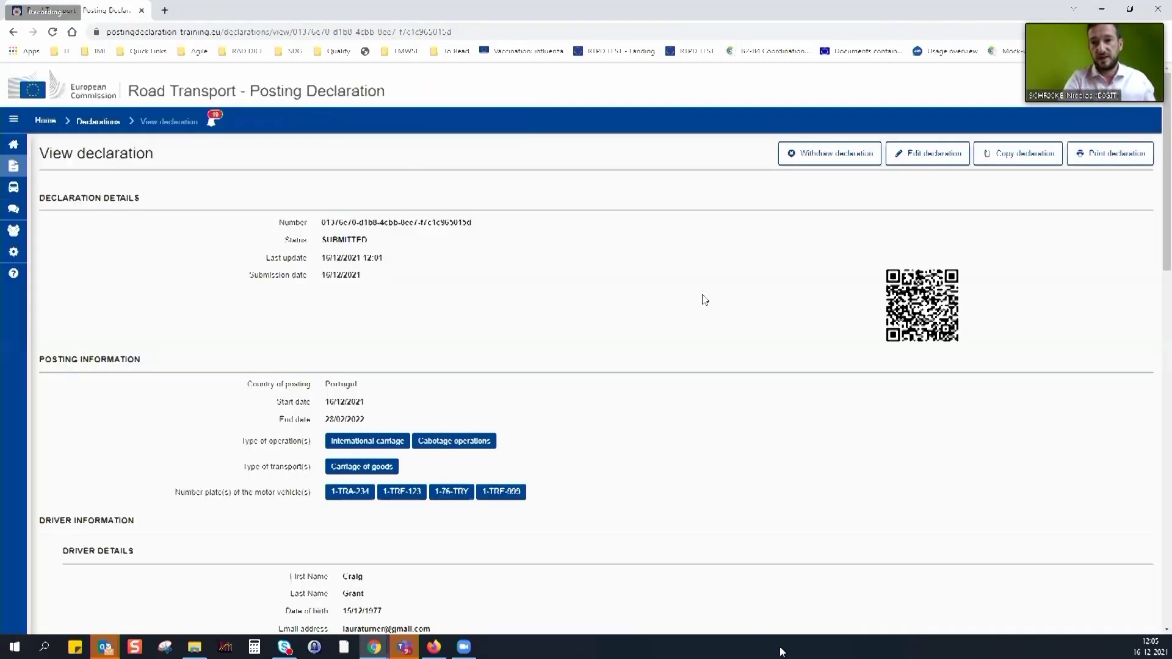
{"action": "left_click", "coordinate": [918, 155]}
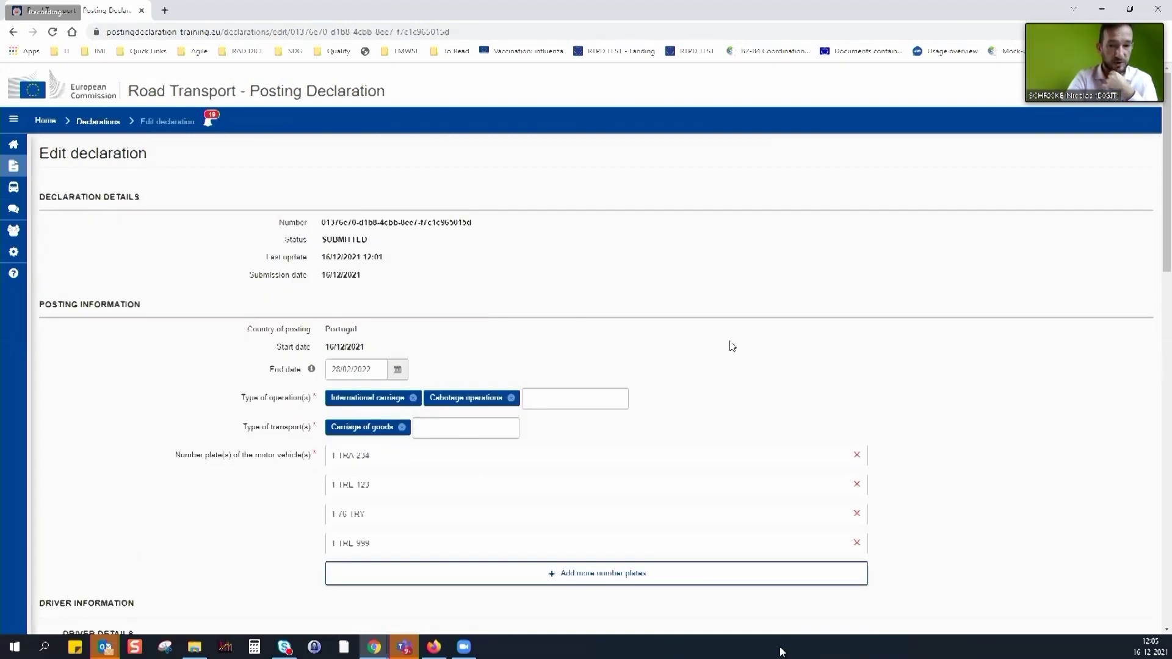
{"action": "scroll", "coordinate": [726, 342], "scroll_direction": "down", "scroll_amount": 2}
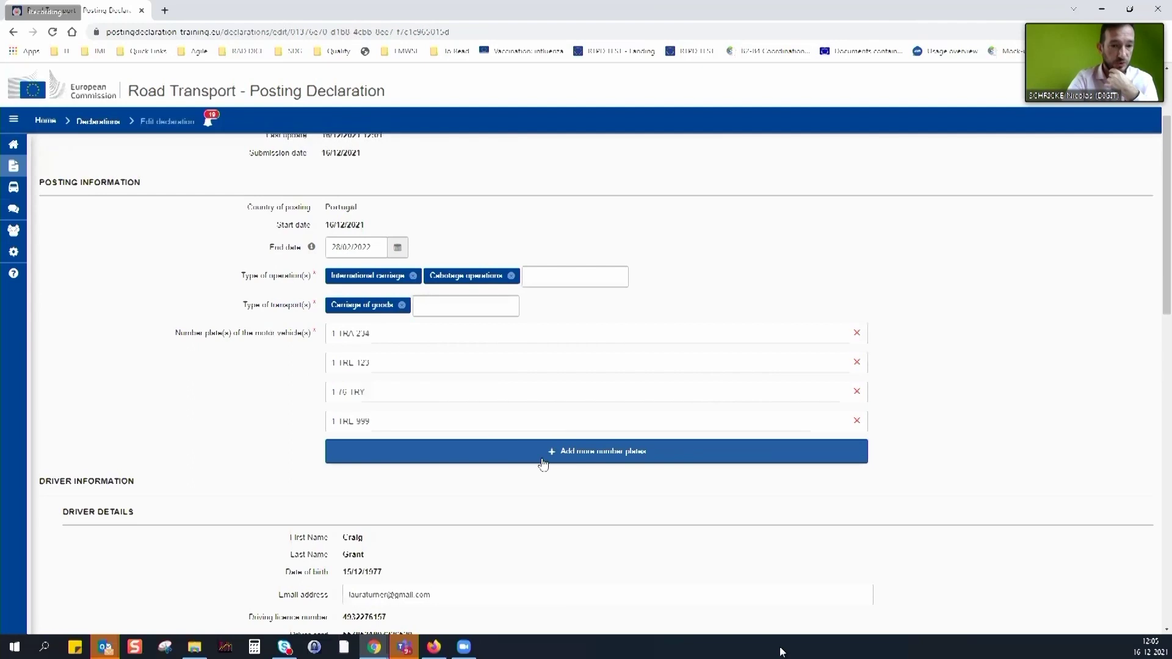
{"action": "left_click", "coordinate": [537, 458]}
{"action": "left_click", "coordinate": [412, 447]}
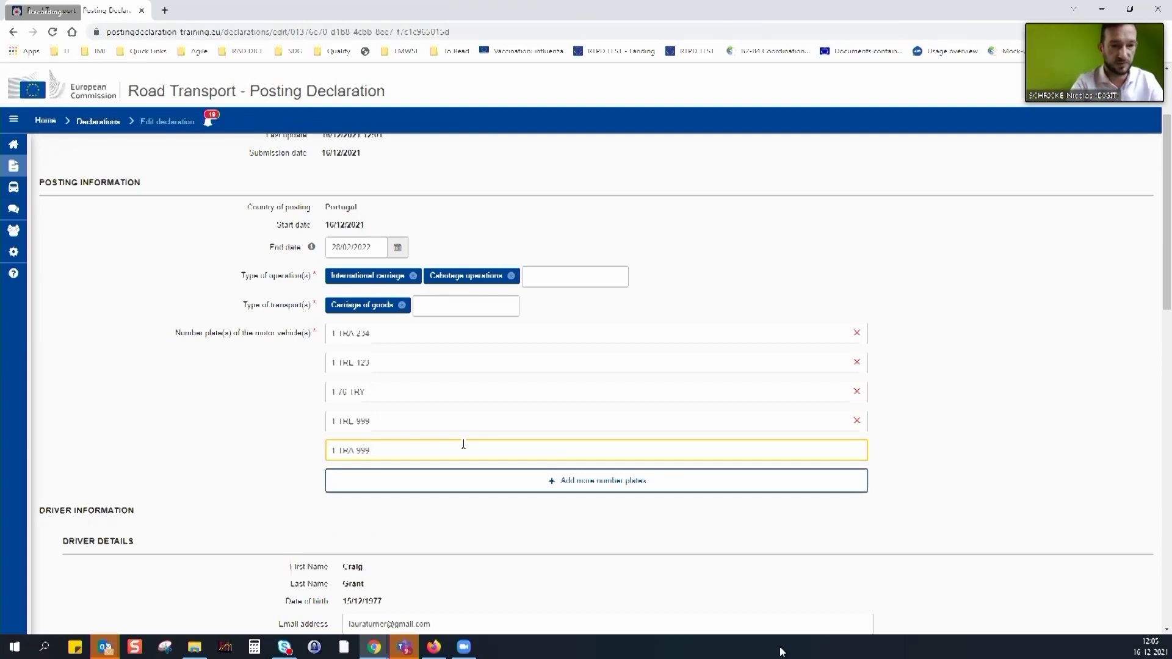
{"action": "scroll", "coordinate": [1098, 537], "scroll_direction": "down", "scroll_amount": 10}
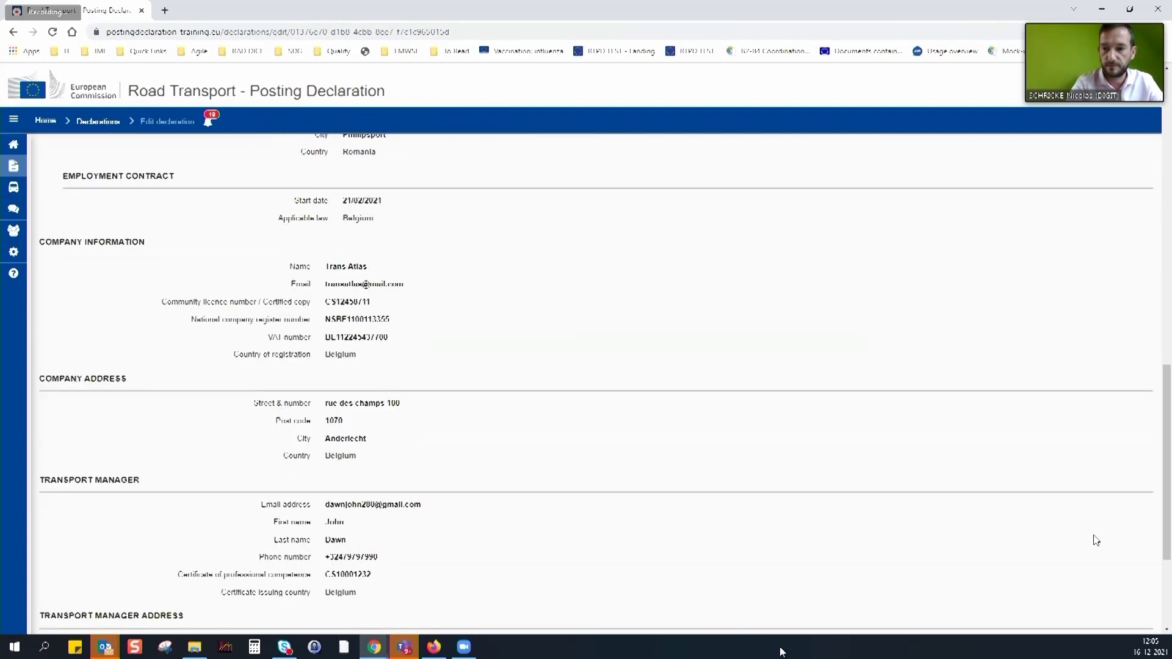
{"action": "scroll", "coordinate": [1096, 540], "scroll_direction": "down", "scroll_amount": 3}
{"action": "left_click", "coordinate": [1136, 587]}
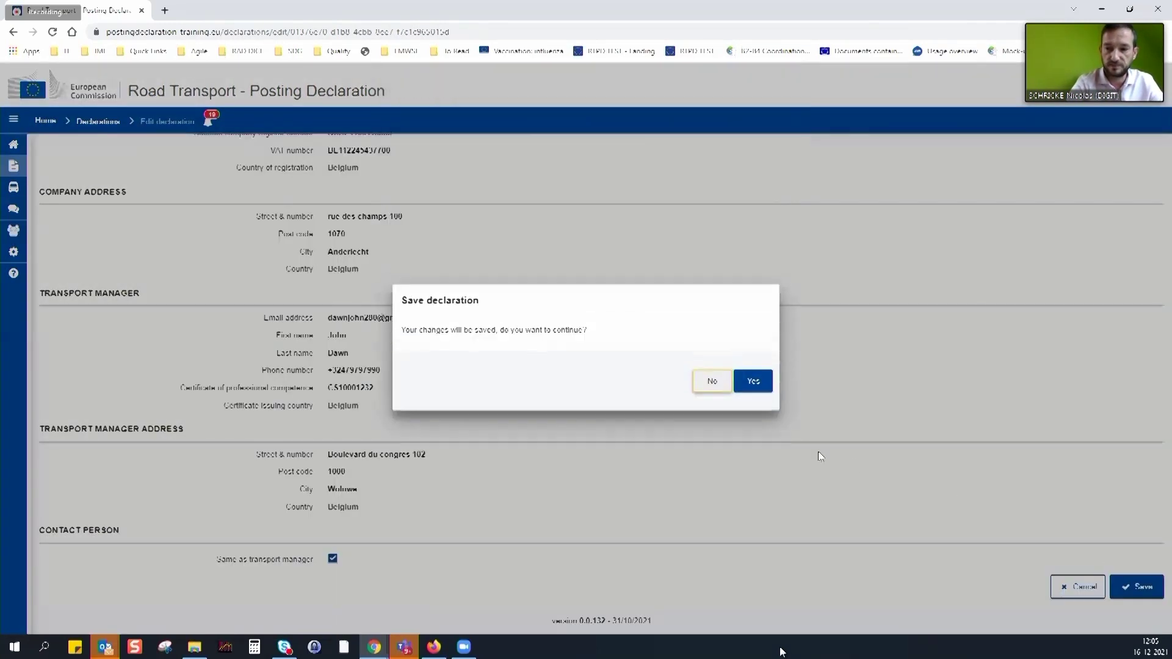
{"action": "left_click", "coordinate": [756, 371]}
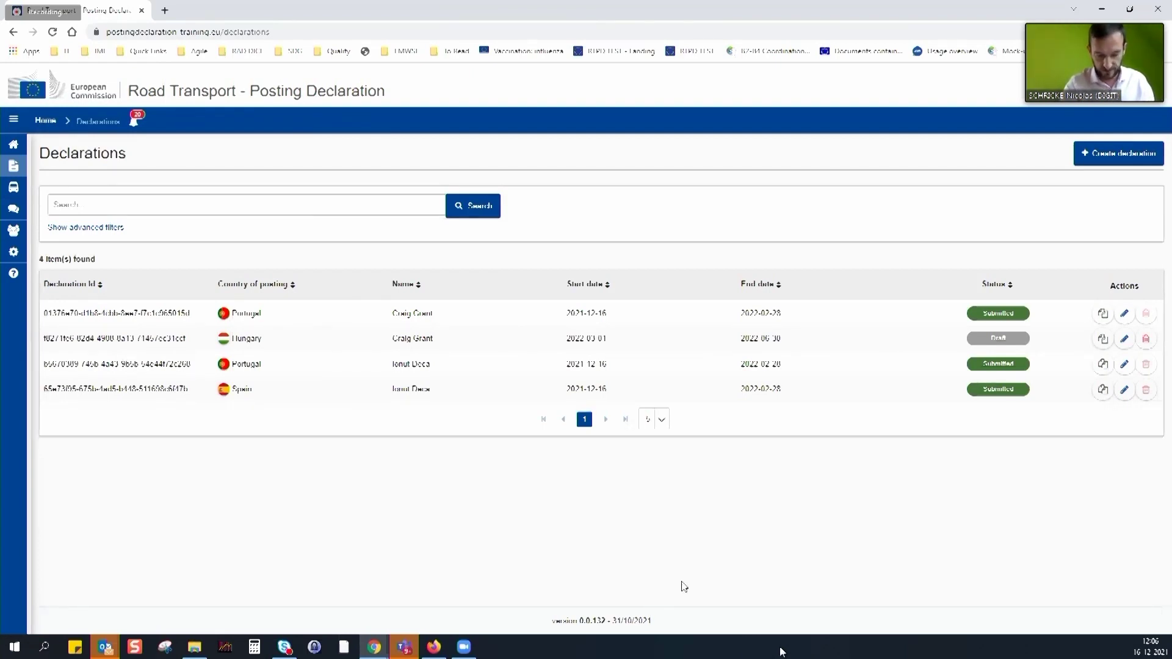
Sort the declarations by name and open the updated Portugal declaration listing 1-TRA-999
{"action": "left_click", "coordinate": [546, 285]}
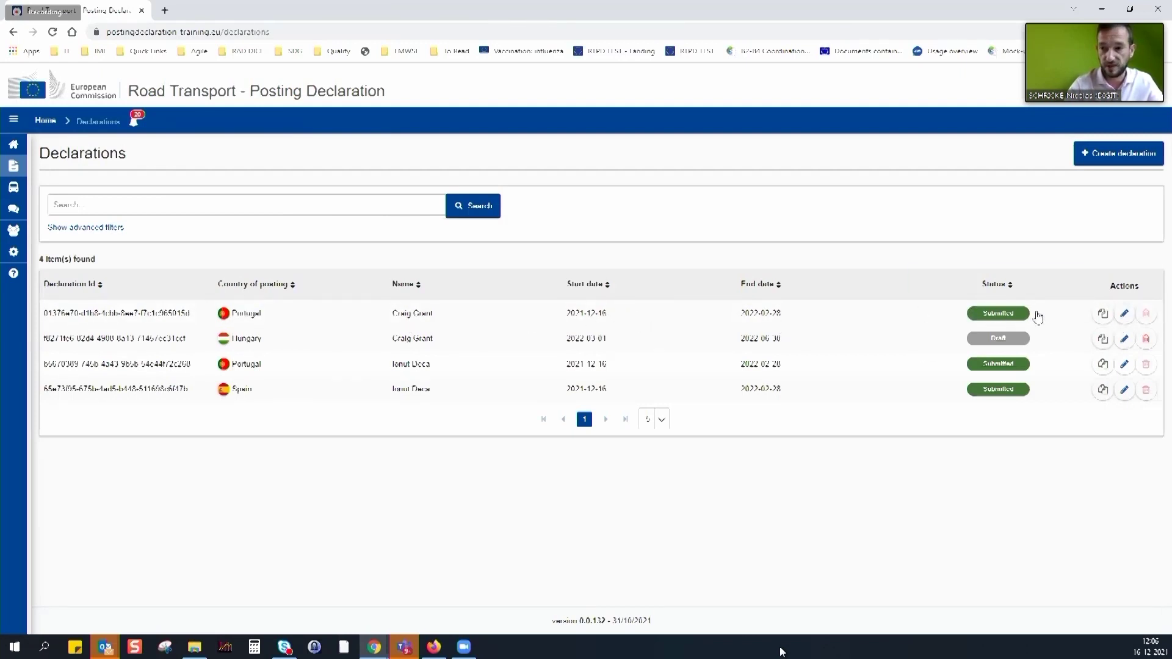
{"action": "left_click", "coordinate": [867, 318]}
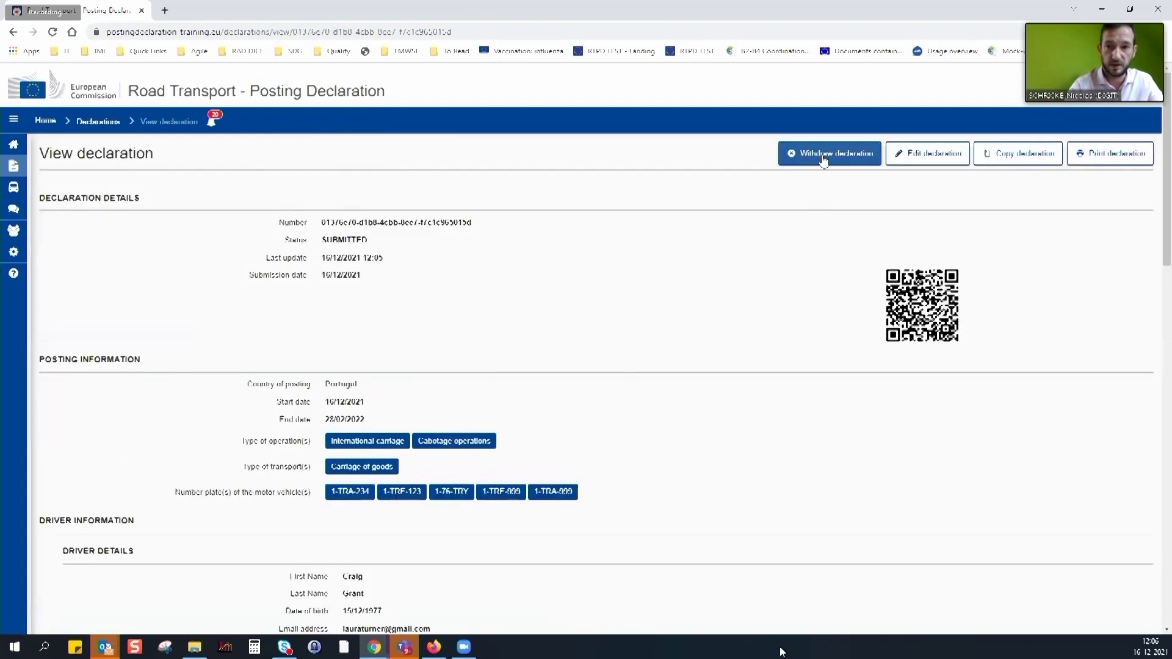
Withdraw the Portugal declaration, confirm, and sort the declarations list by ID
{"action": "left_click", "coordinate": [823, 157]}
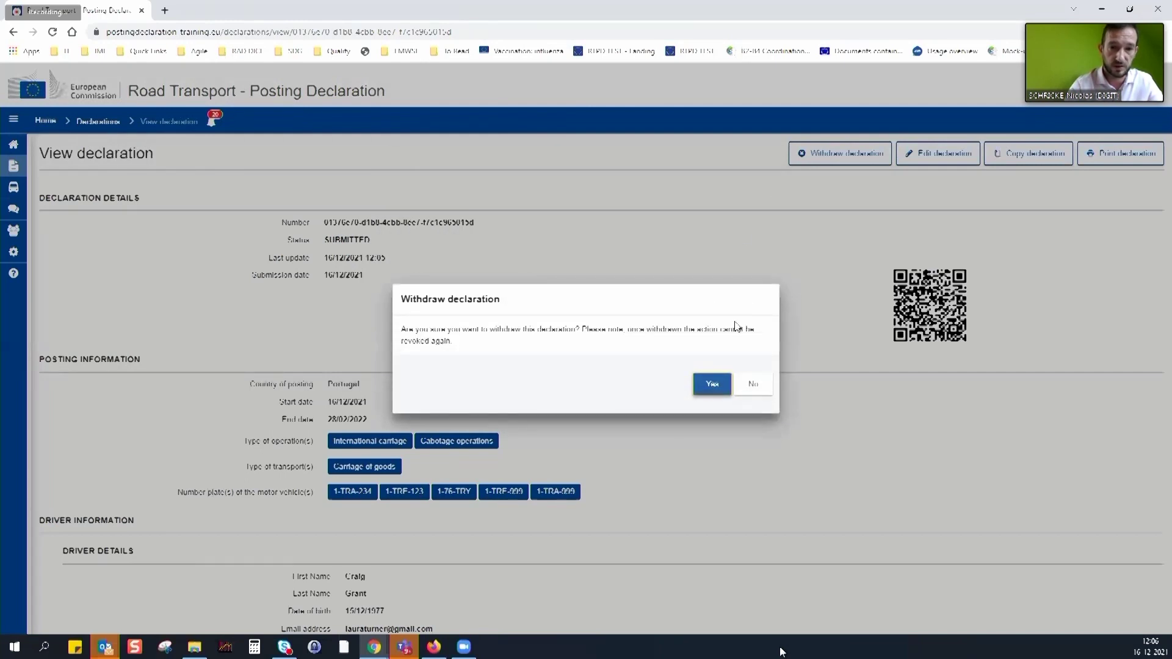
{"action": "left_click", "coordinate": [712, 384]}
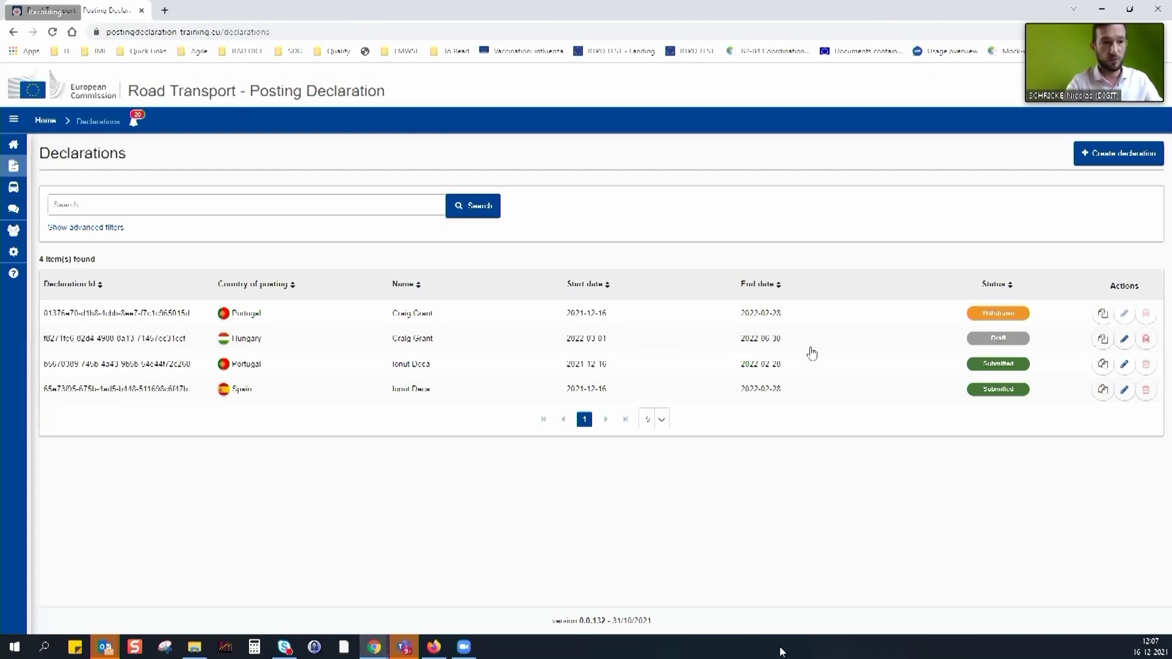
{"action": "left_click", "coordinate": [70, 284]}
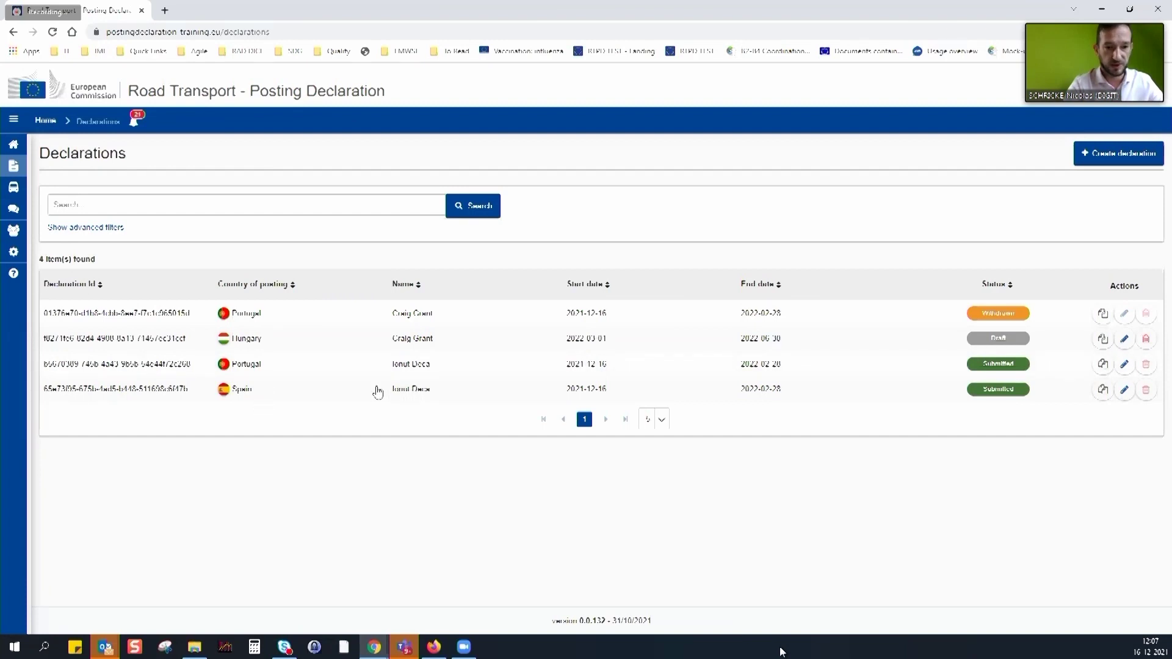
{"action": "left_click", "coordinate": [338, 392]}
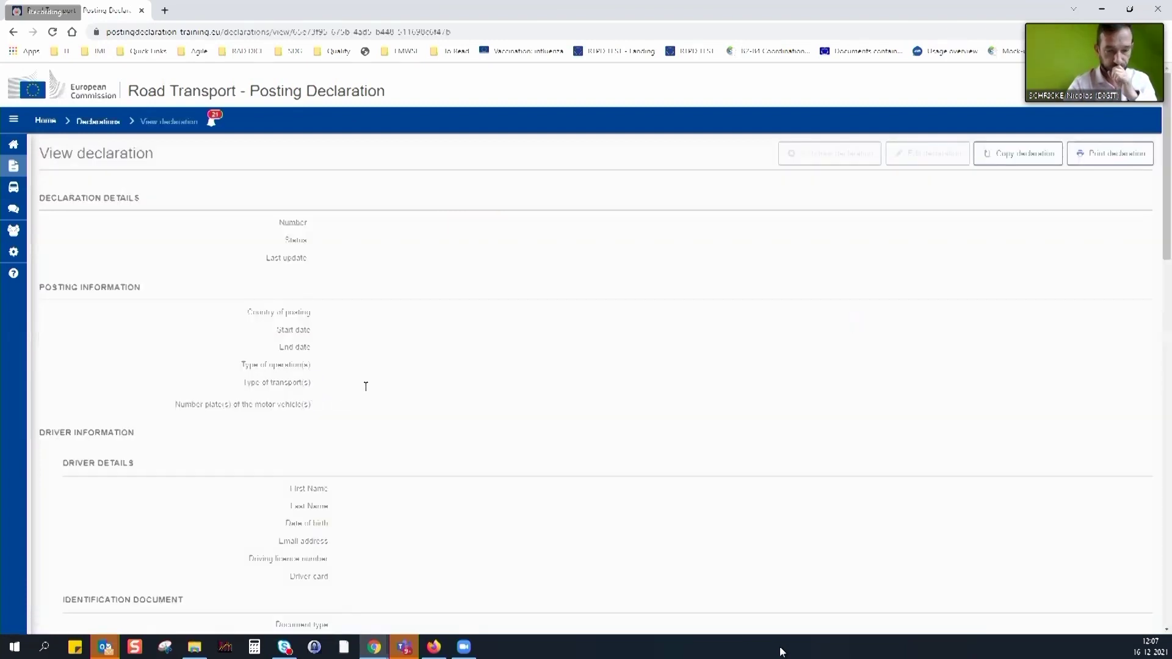
{"action": "scroll", "coordinate": [418, 393], "scroll_direction": "down", "scroll_amount": 3}
{"action": "scroll", "coordinate": [420, 394], "scroll_direction": "down", "scroll_amount": 3}
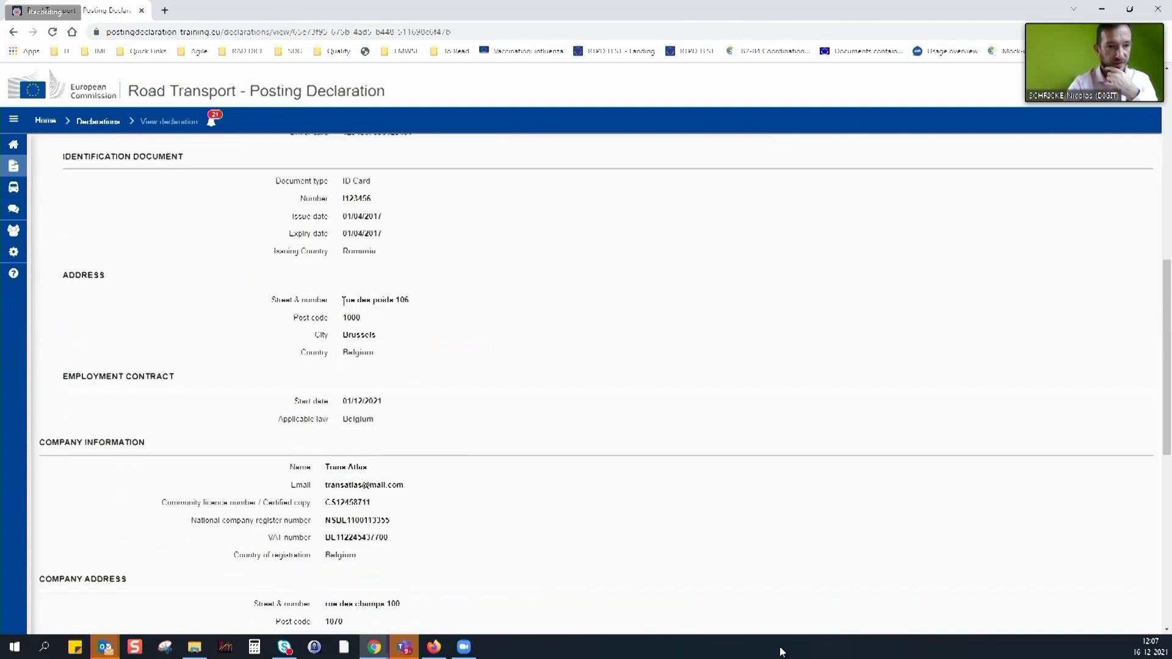
{"action": "scroll", "coordinate": [343, 301], "scroll_direction": "up", "scroll_amount": 4}
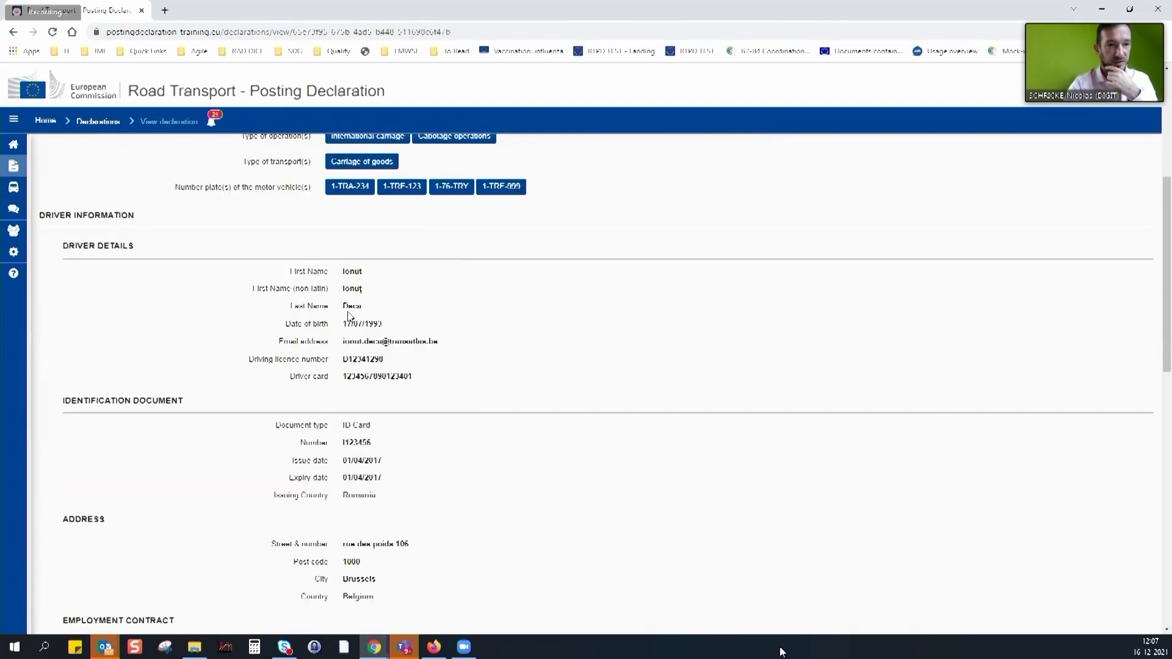
{"action": "scroll", "coordinate": [337, 304], "scroll_direction": "down", "scroll_amount": 1}
{"action": "scroll", "coordinate": [339, 307], "scroll_direction": "down", "scroll_amount": 3}
{"action": "scroll", "coordinate": [345, 330], "scroll_direction": "up", "scroll_amount": 2}
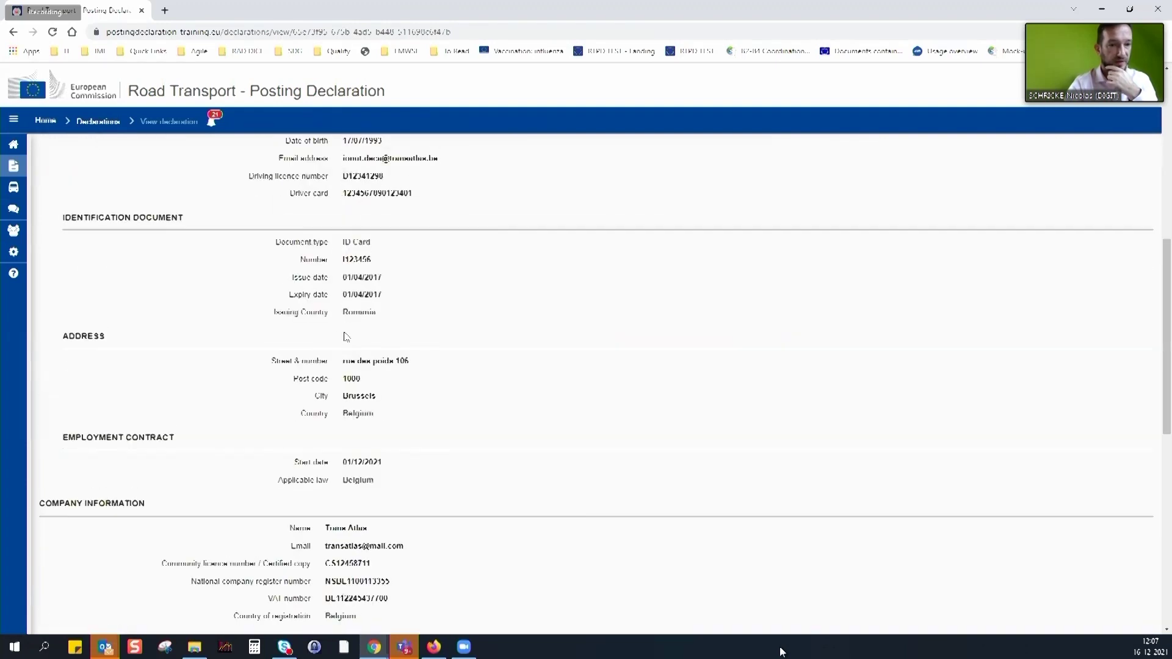
{"action": "left_click_drag", "start_coordinate": [344, 362], "coordinate": [348, 398]}
{"action": "left_click", "coordinate": [383, 402]}
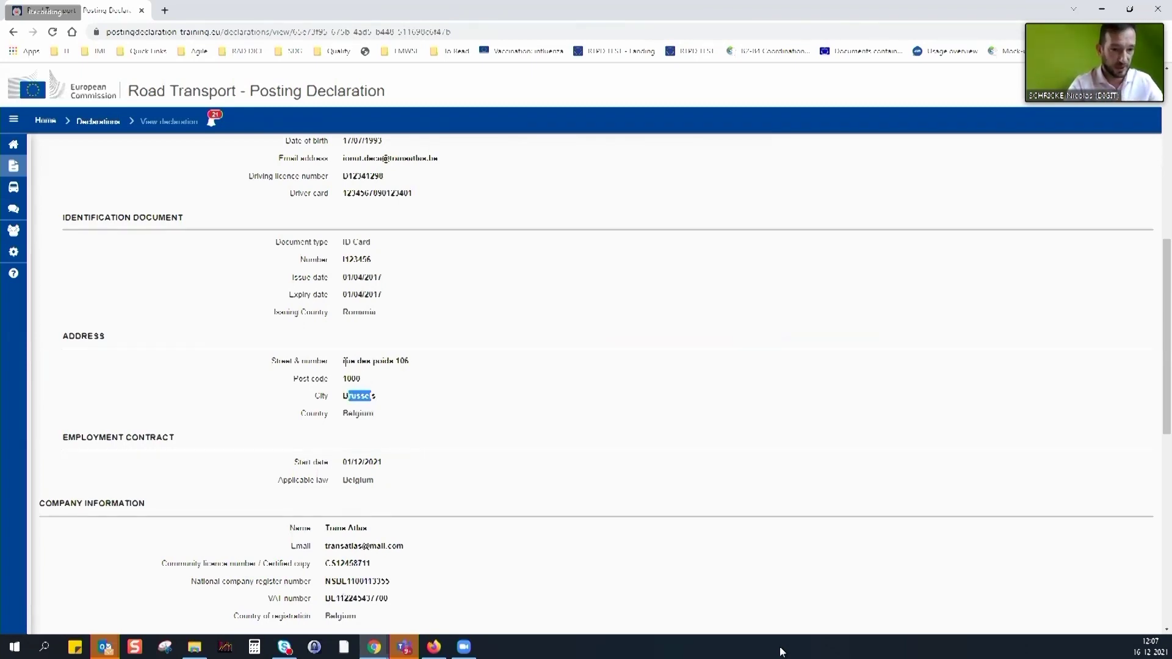
{"action": "left_click_drag", "start_coordinate": [344, 361], "coordinate": [413, 371]}
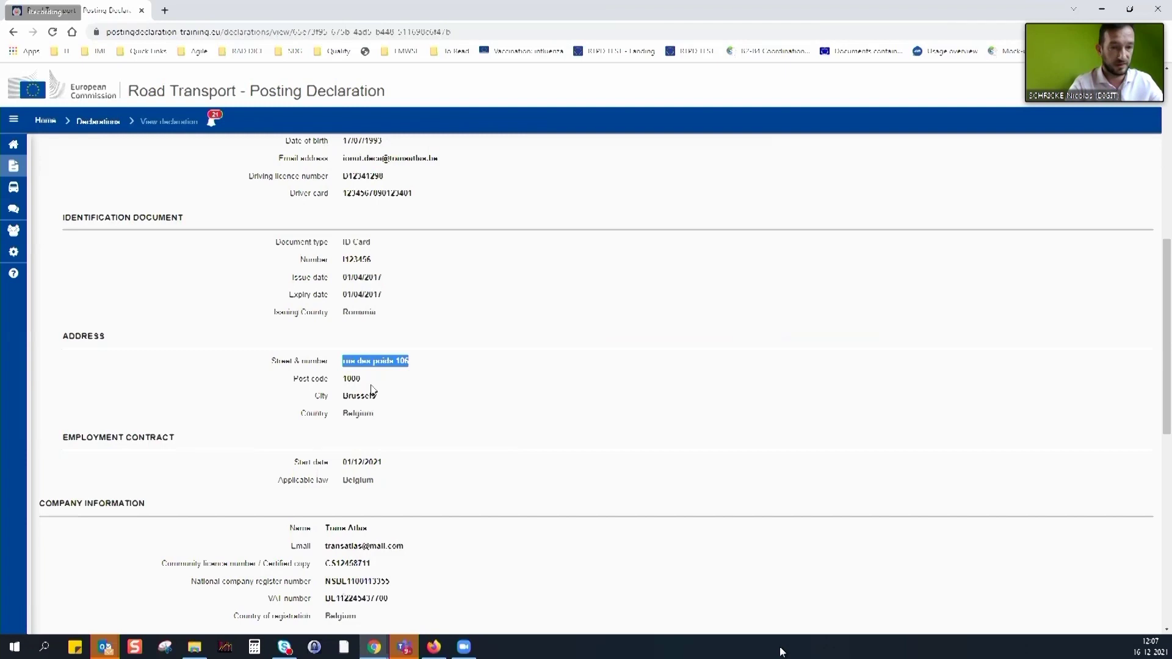
{"action": "scroll", "coordinate": [384, 388], "scroll_direction": "up", "scroll_amount": 5}
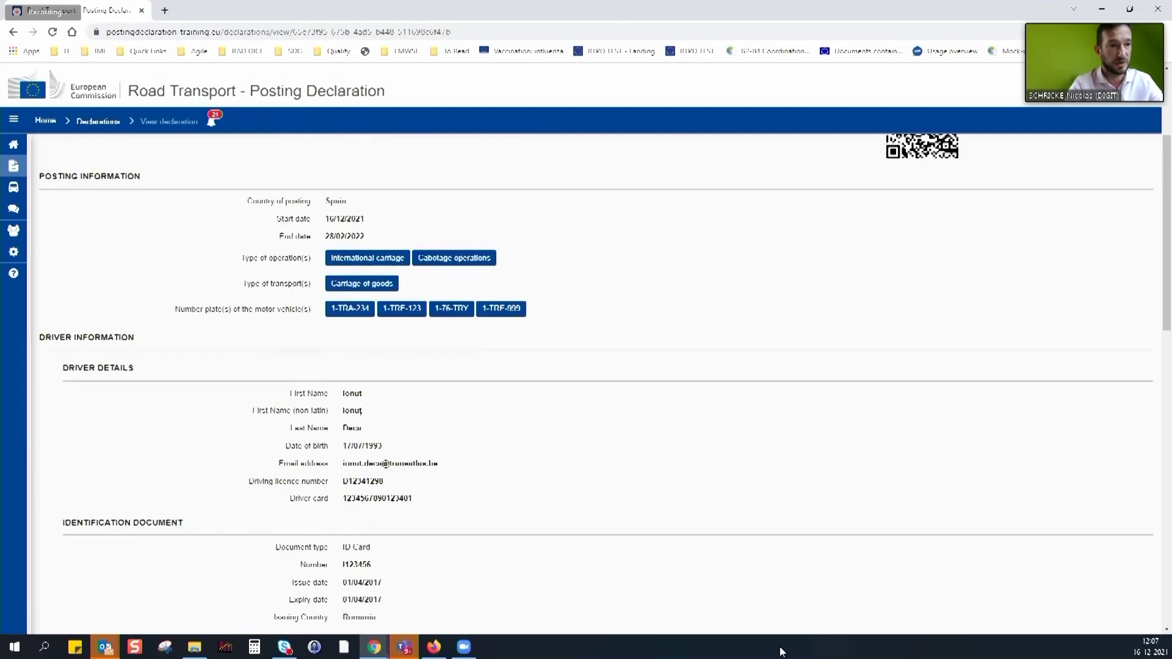
Search the Drivers list for the driver and open their record for editing
{"action": "left_click", "coordinate": [39, 189]}
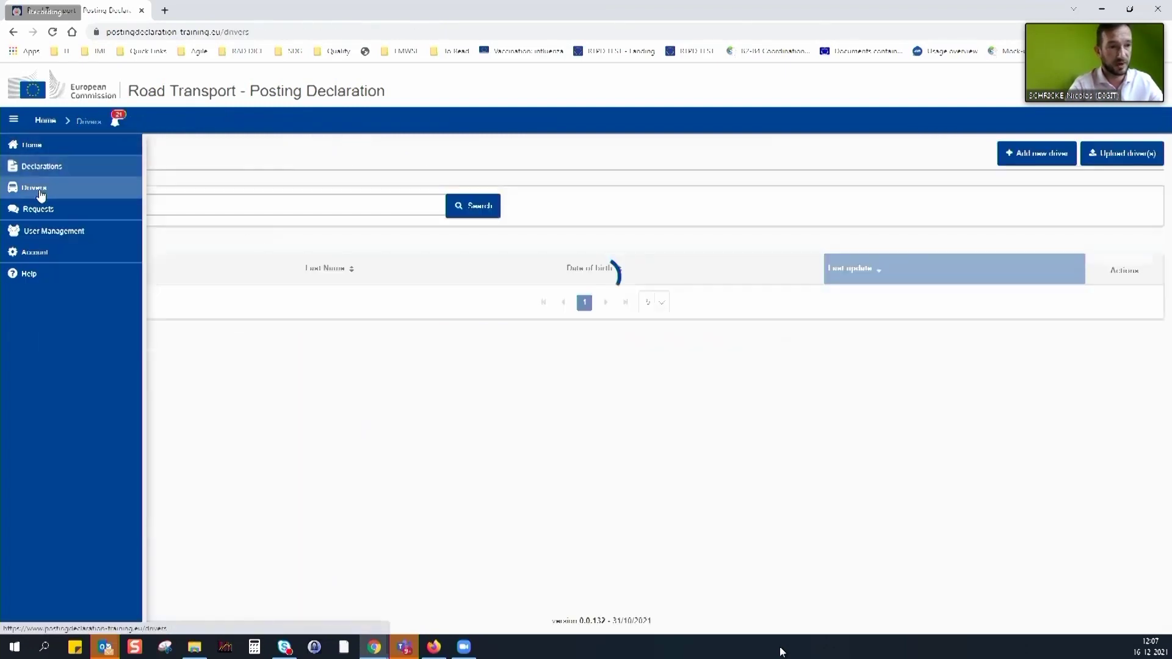
{"action": "left_click", "coordinate": [307, 206]}
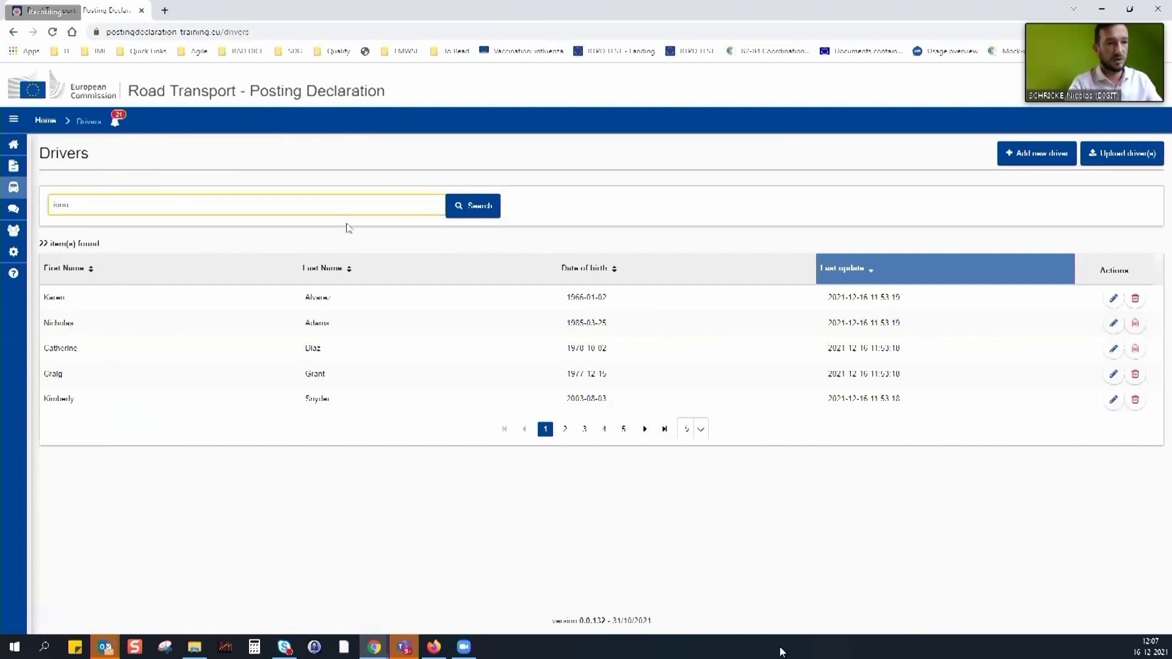
{"action": "key", "text": "Return"}
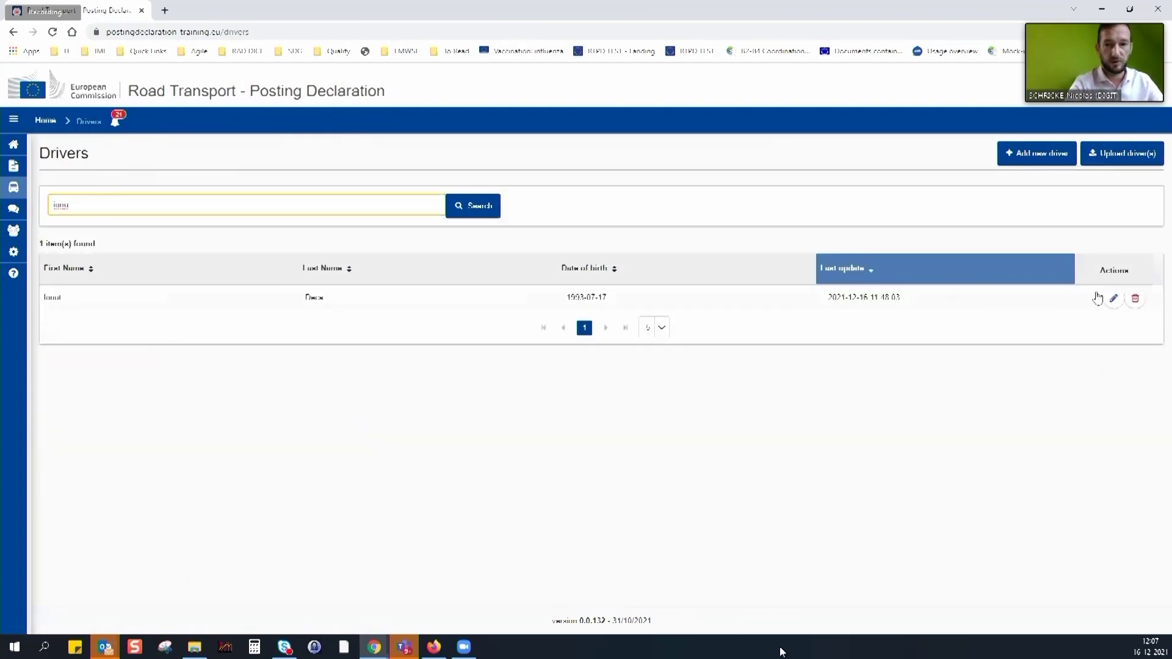
{"action": "left_click", "coordinate": [1113, 299]}
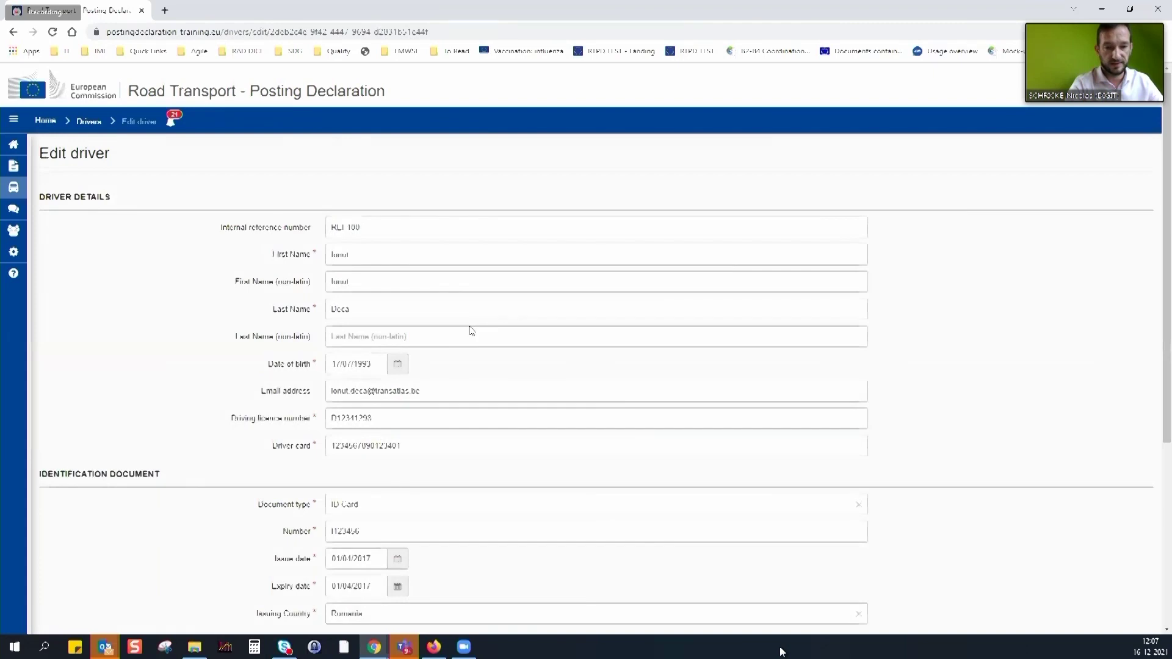
Change the driver's post code to 1070 and city to Anderlecht, then save
{"action": "scroll", "coordinate": [471, 330], "scroll_direction": "down", "scroll_amount": 5}
{"action": "left_click_drag", "start_coordinate": [365, 417], "coordinate": [323, 419]}
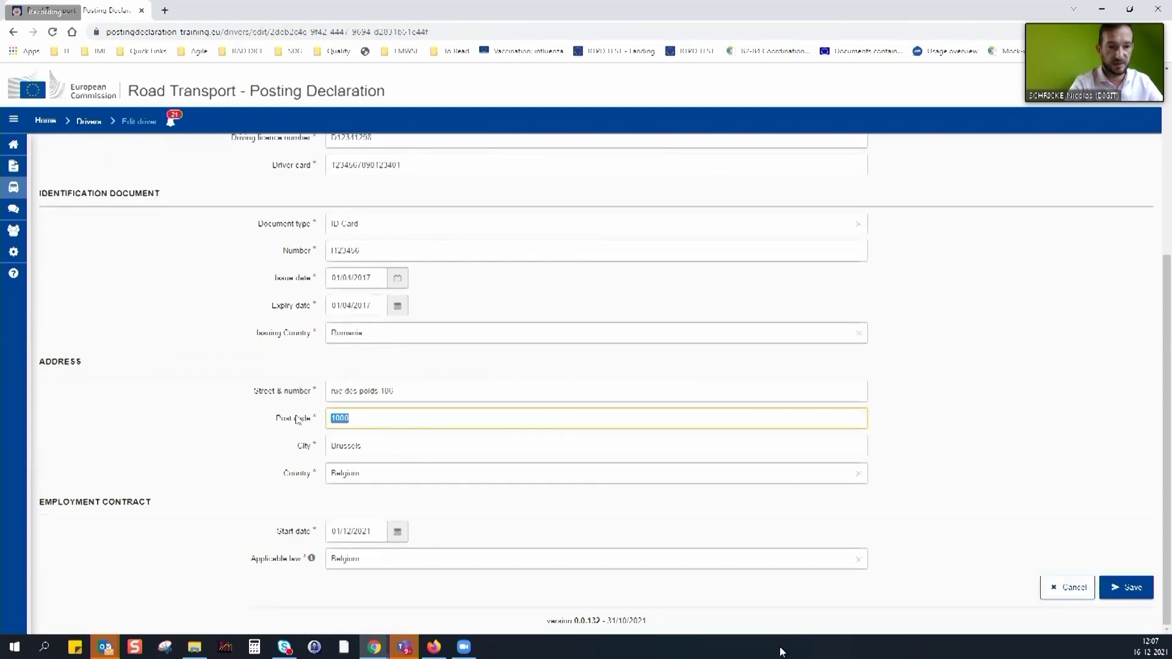
{"action": "type", "text": "1"}
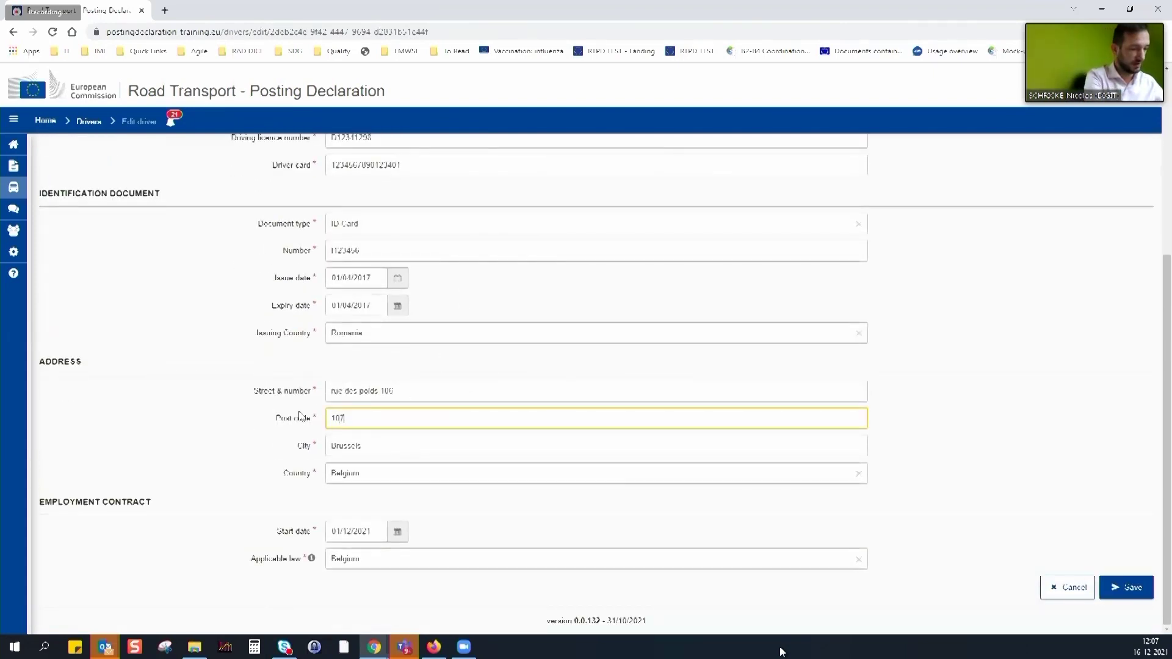
{"action": "key", "text": "Tab"}
{"action": "type", "text": "An"}
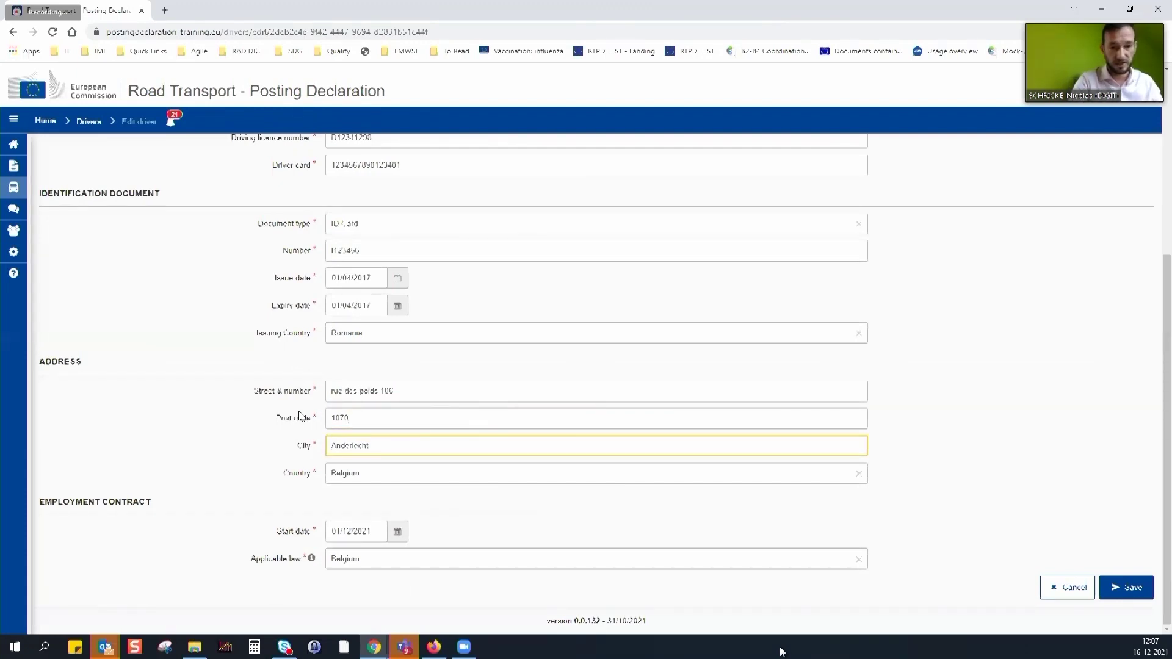
{"action": "left_click", "coordinate": [1120, 584]}
{"action": "left_click", "coordinate": [756, 384]}
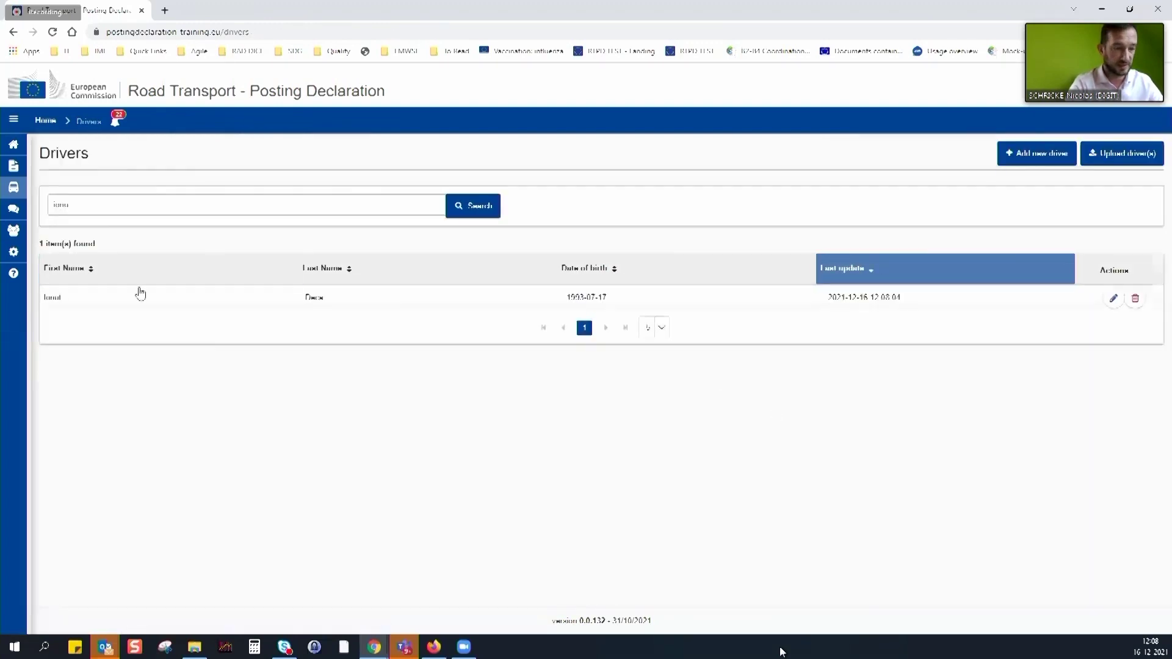
Open the Spain declaration and check its address shows 1070 Anderlecht
{"action": "mouse_move", "coordinate": [12, 170]}
{"action": "left_click", "coordinate": [32, 170]}
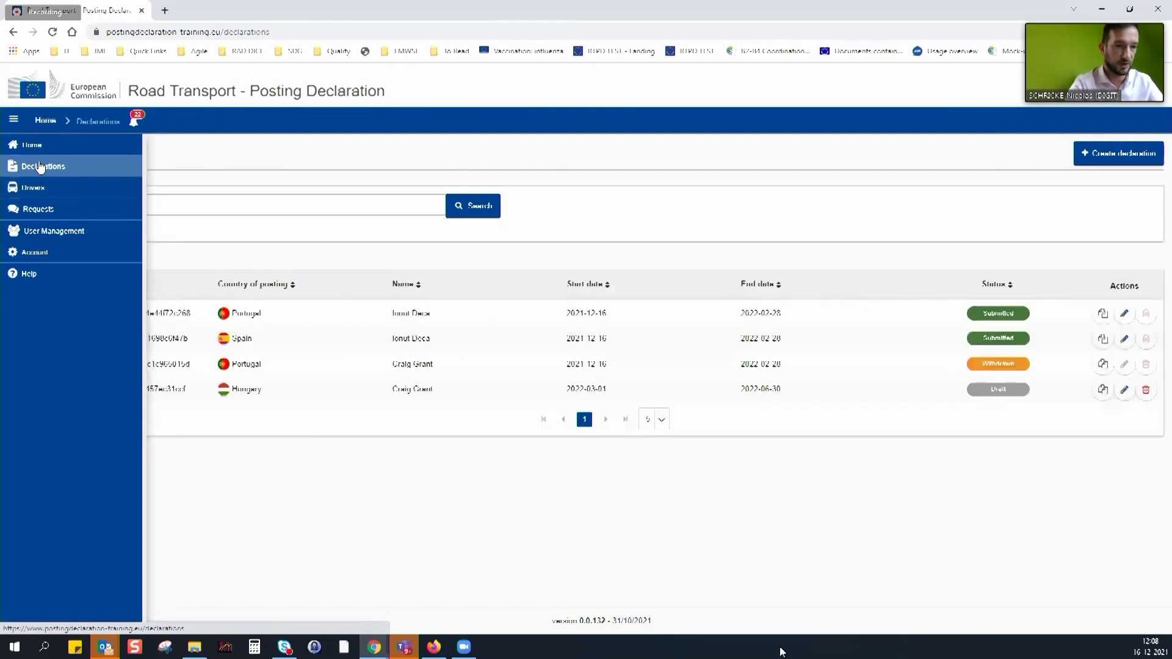
{"action": "left_click", "coordinate": [432, 339]}
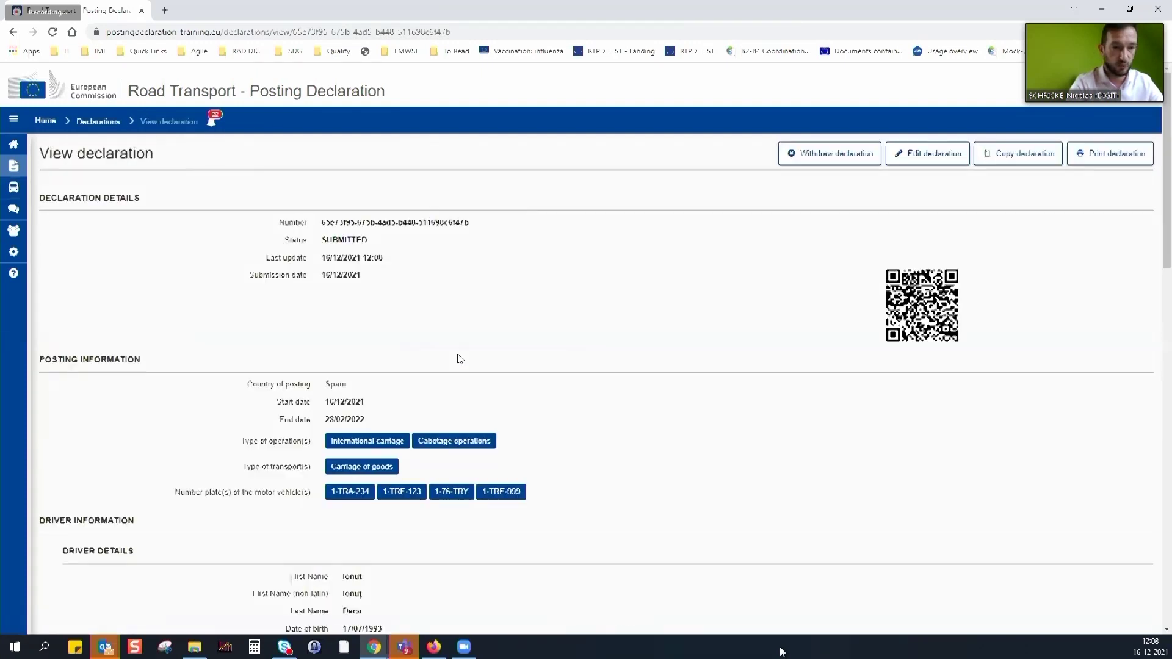
{"action": "scroll", "coordinate": [515, 348], "scroll_direction": "down", "scroll_amount": 7}
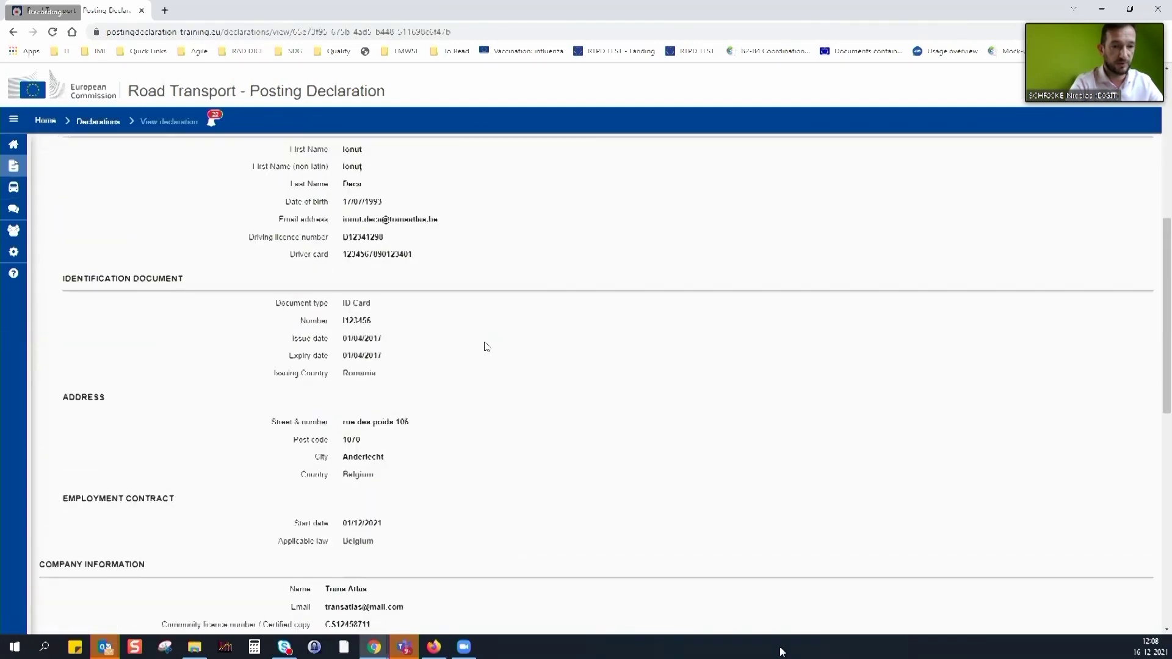
{"action": "left_click_drag", "start_coordinate": [350, 445], "coordinate": [391, 462]}
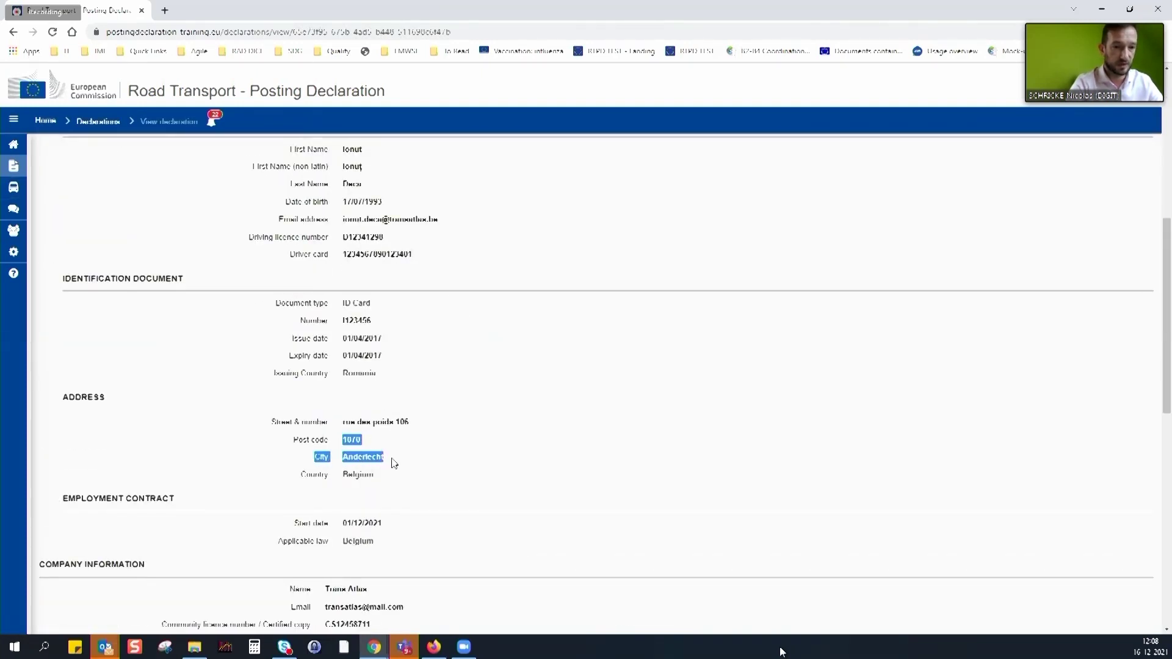
Review the submission entry in the declaration's history and return to the Declarations list
{"action": "scroll", "coordinate": [494, 474], "scroll_direction": "down", "scroll_amount": 2}
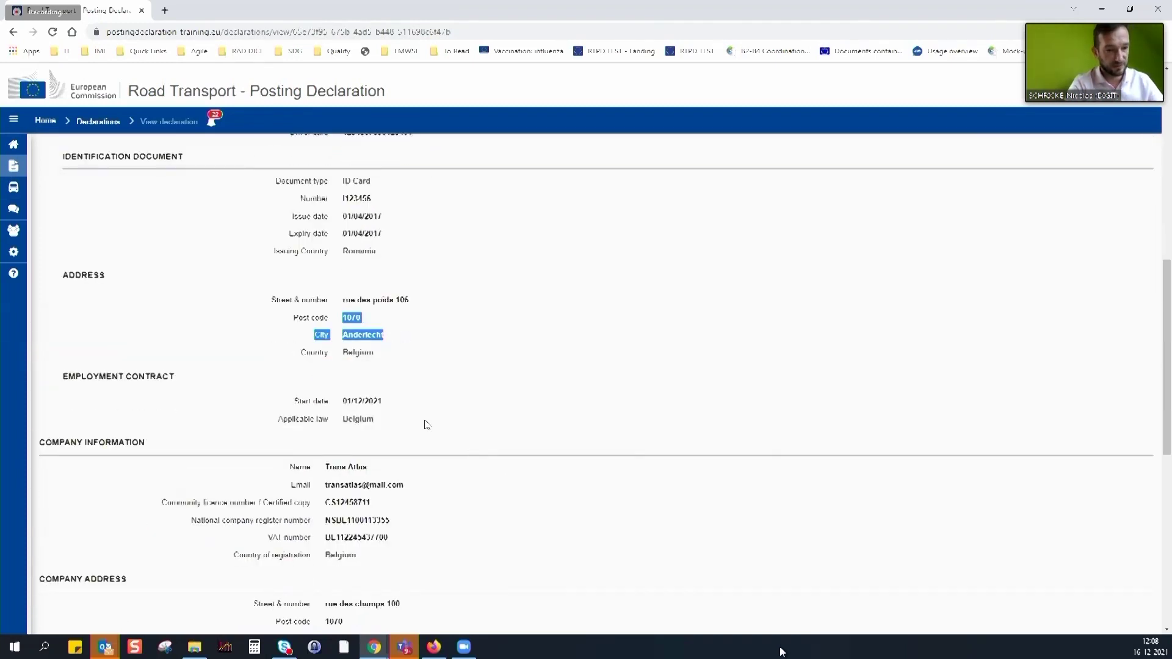
{"action": "scroll", "coordinate": [417, 490], "scroll_direction": "down", "scroll_amount": 2}
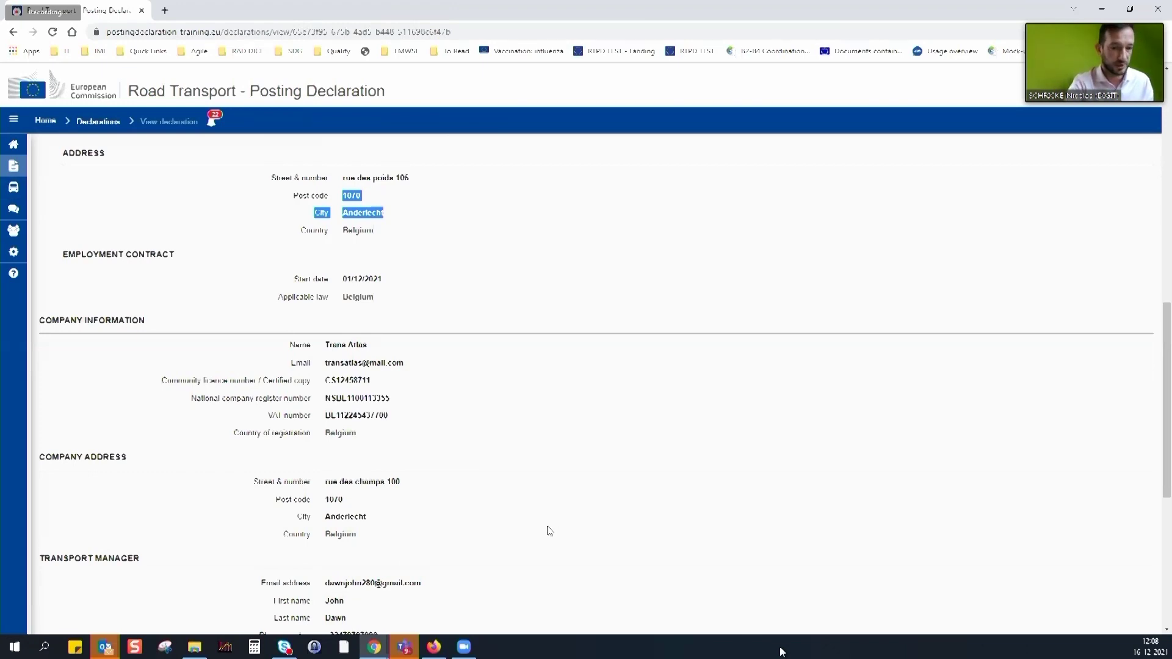
{"action": "scroll", "coordinate": [547, 528], "scroll_direction": "down", "scroll_amount": 6}
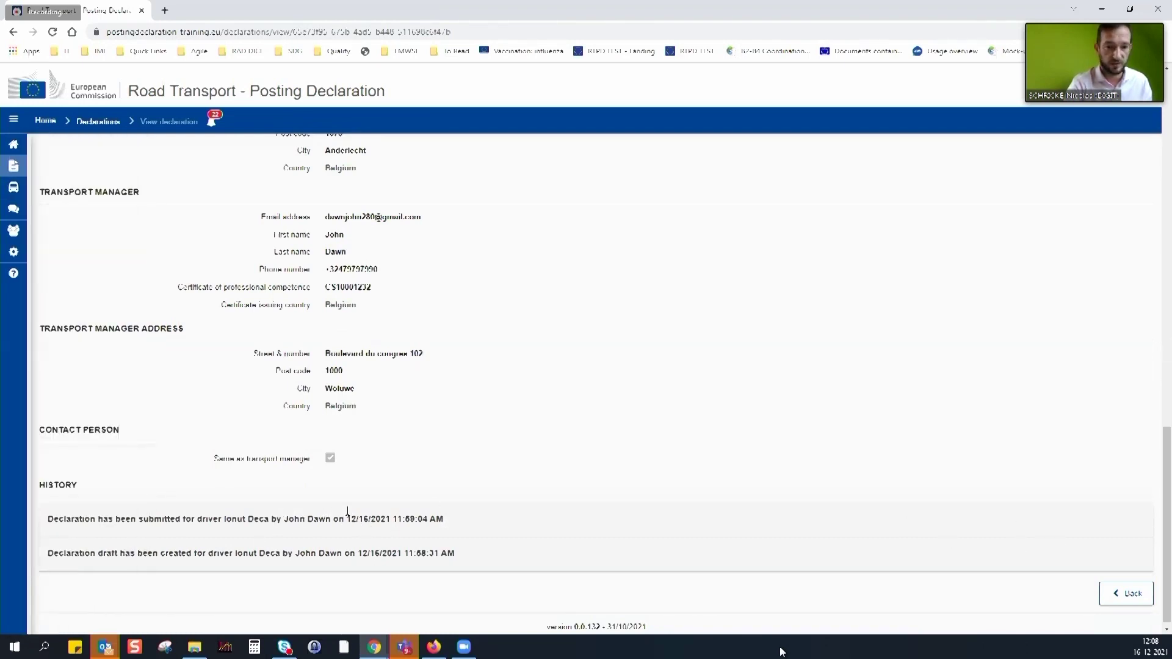
{"action": "scroll", "coordinate": [482, 512], "scroll_direction": "down", "scroll_amount": 1}
{"action": "left_click_drag", "start_coordinate": [120, 512], "coordinate": [474, 524]}
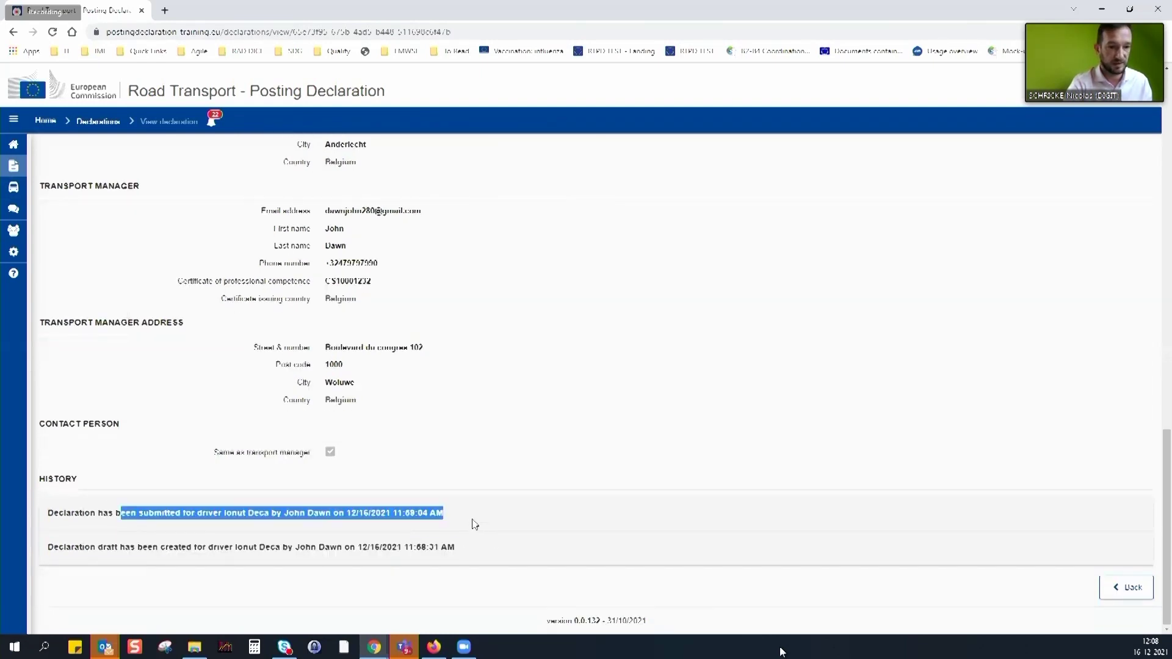
{"action": "left_click", "coordinate": [1126, 587]}
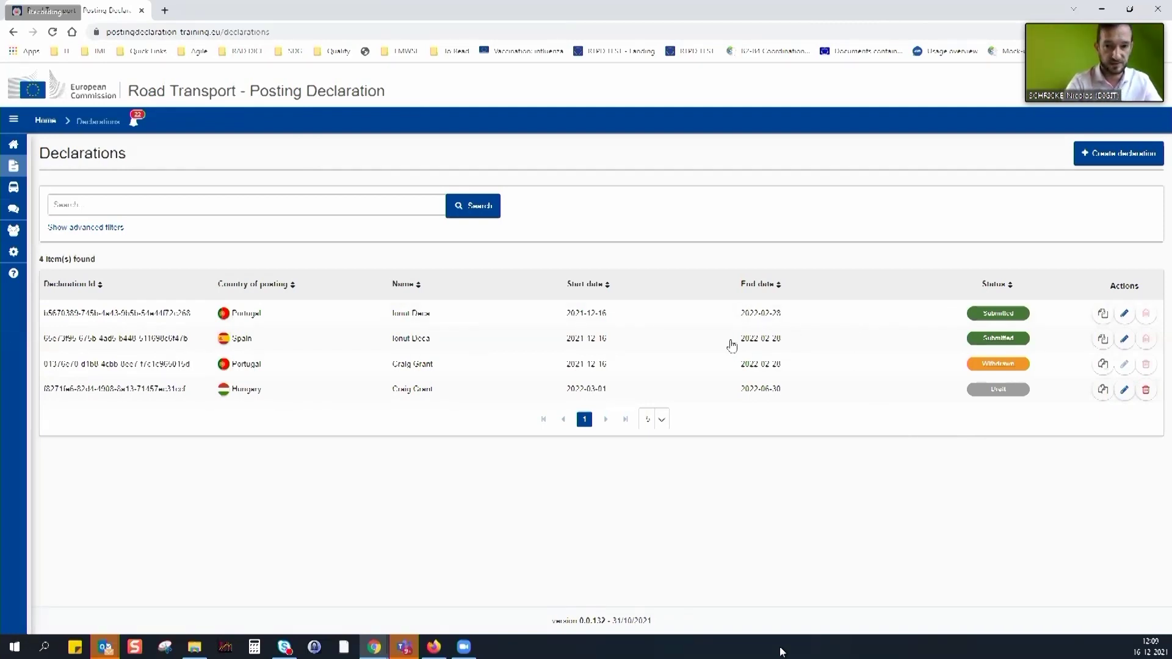
Change the Spain declaration's end date to 30 April 2022 and save it
{"action": "left_click", "coordinate": [692, 340]}
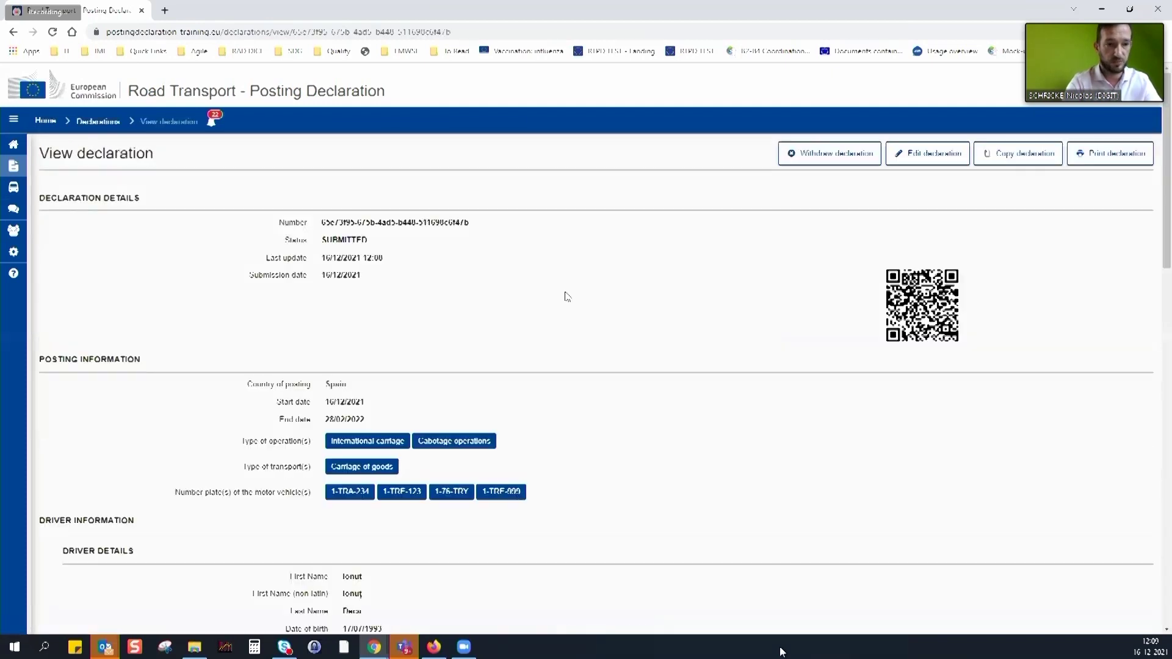
{"action": "left_click", "coordinate": [924, 154]}
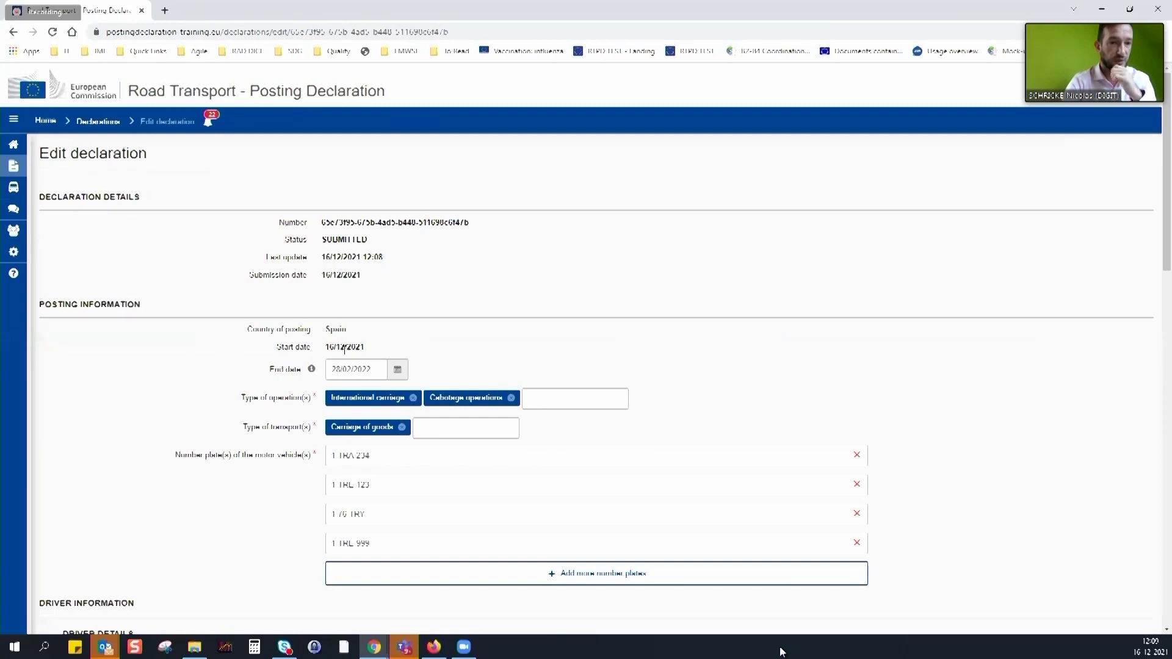
{"action": "left_click_drag", "start_coordinate": [326, 349], "coordinate": [364, 349]}
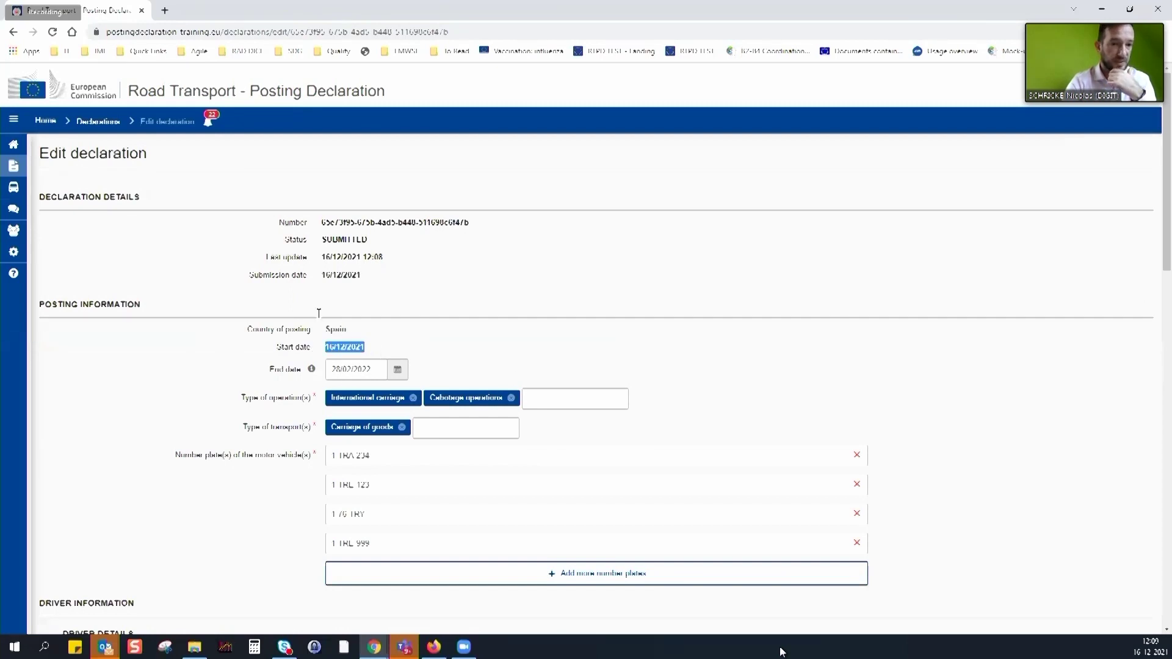
{"action": "left_click", "coordinate": [397, 370]}
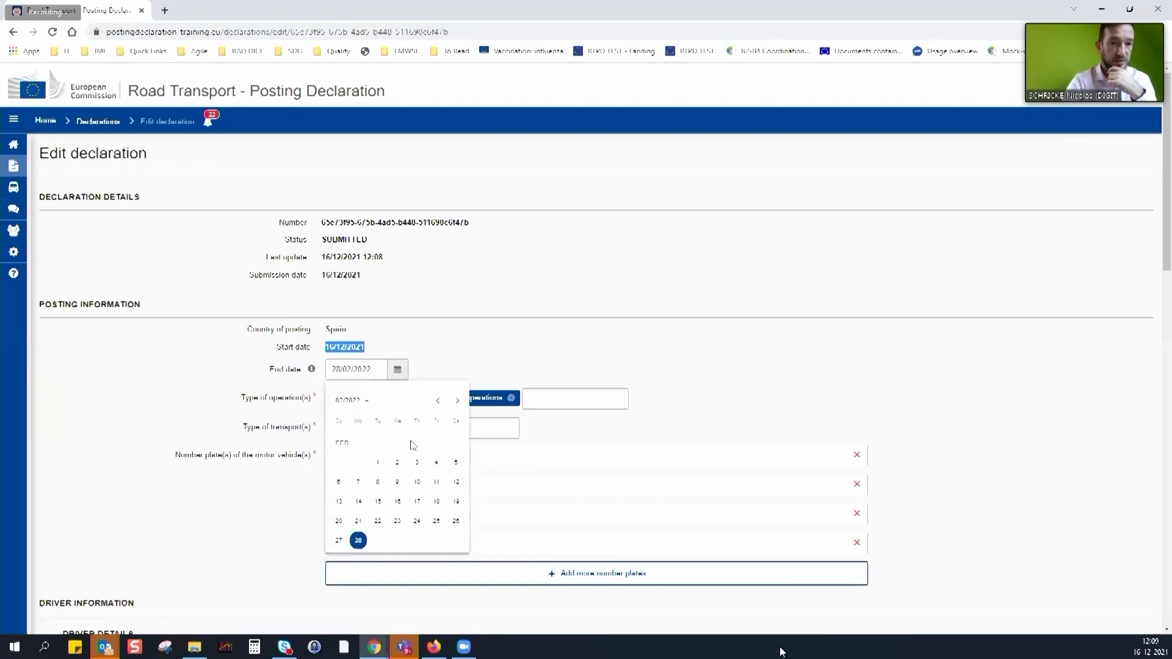
{"action": "left_click", "coordinate": [457, 401]}
{"action": "left_click", "coordinate": [457, 401]}
{"action": "left_click", "coordinate": [456, 521]}
{"action": "scroll", "coordinate": [748, 412], "scroll_direction": "down", "scroll_amount": 20}
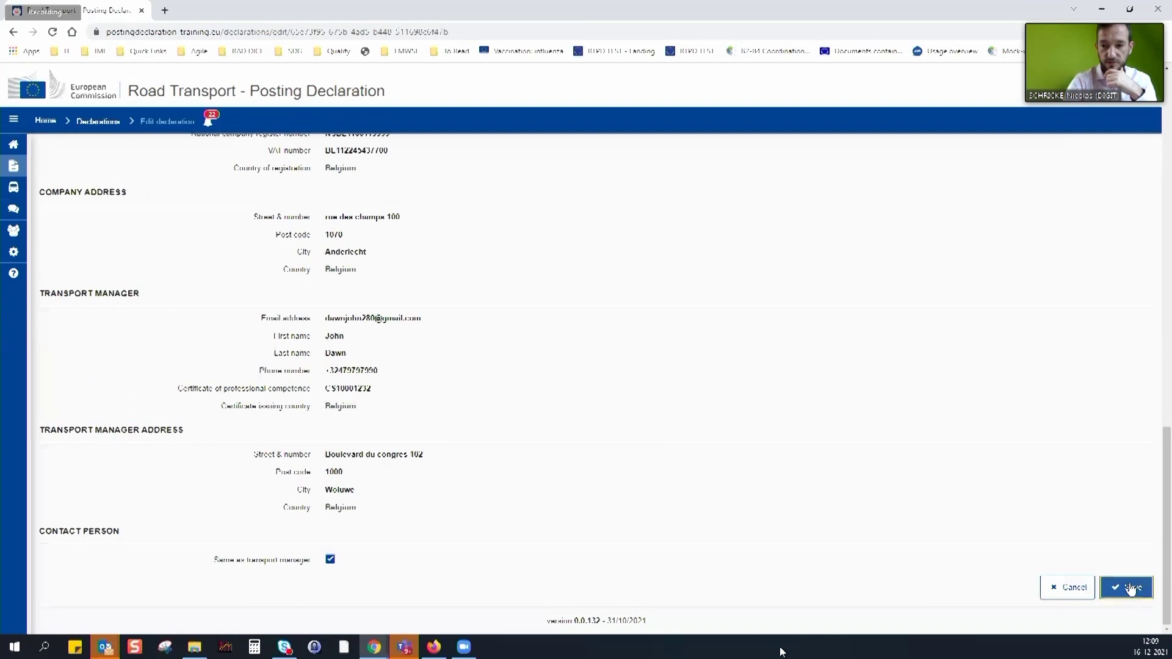
{"action": "left_click", "coordinate": [1139, 598]}
{"action": "left_click", "coordinate": [754, 390]}
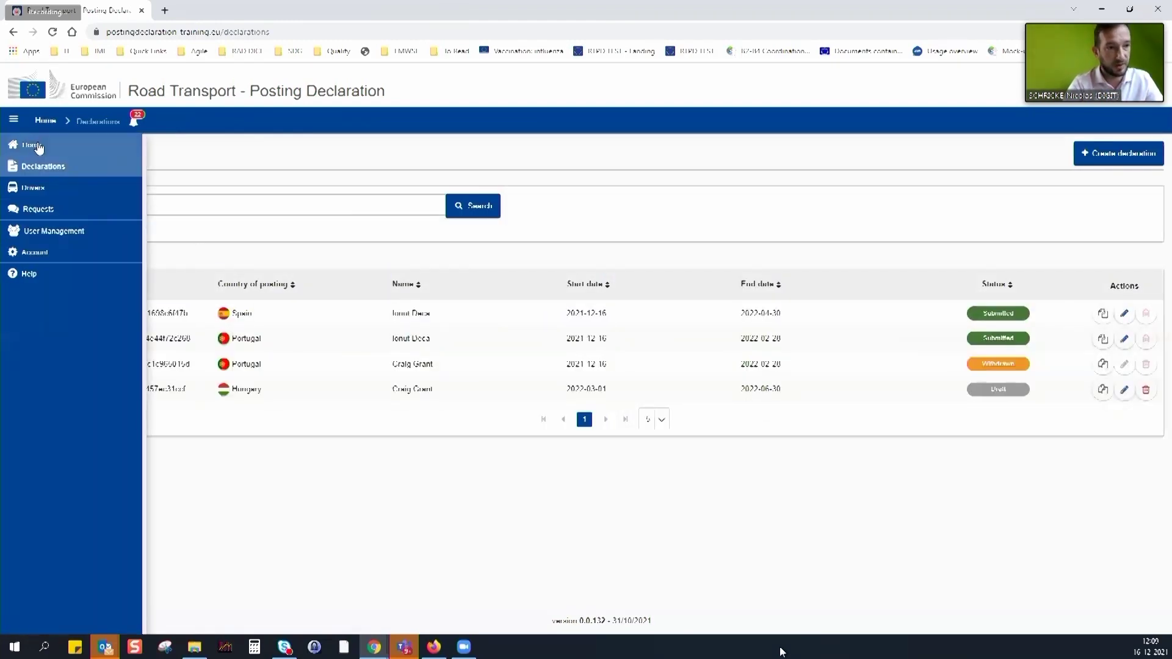
Go to Home, reload the page, and choose the Trans Atlas company account
{"action": "left_click", "coordinate": [34, 147]}
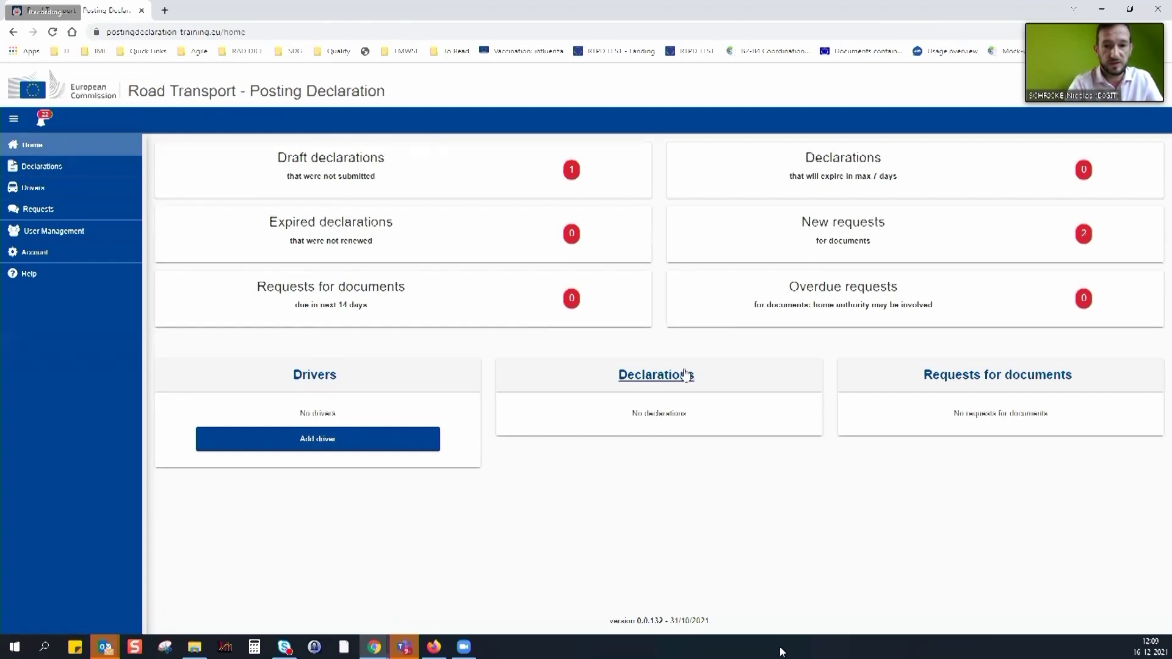
{"action": "left_click", "coordinate": [406, 33]}
{"action": "key", "text": "Return"}
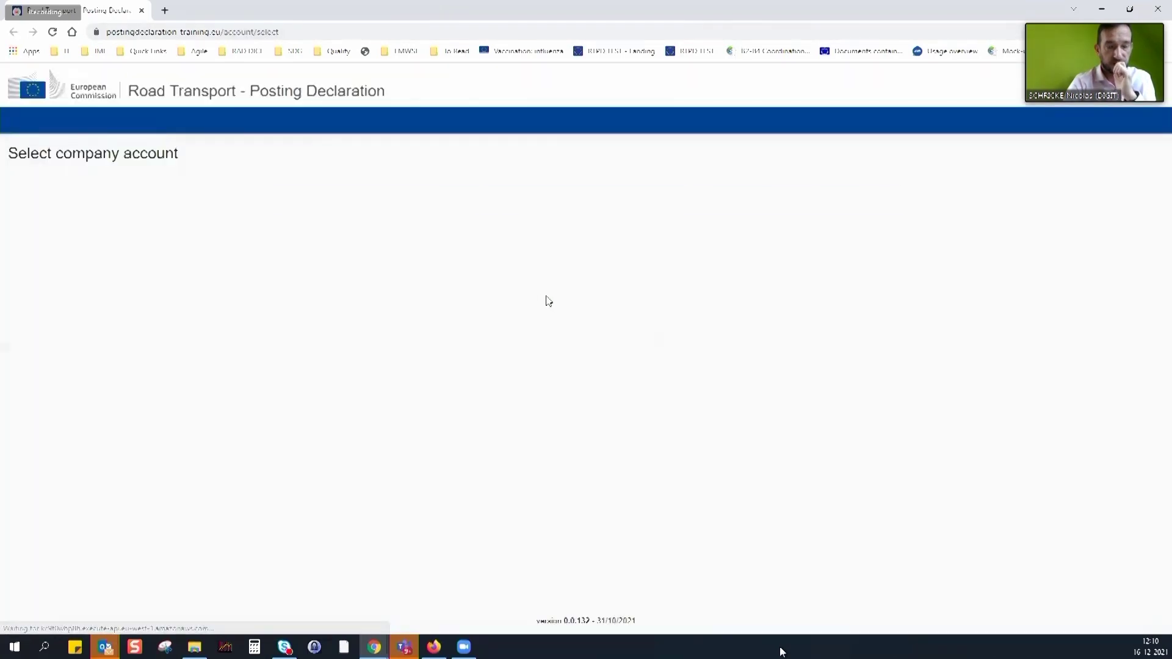
{"action": "left_click", "coordinate": [541, 204]}
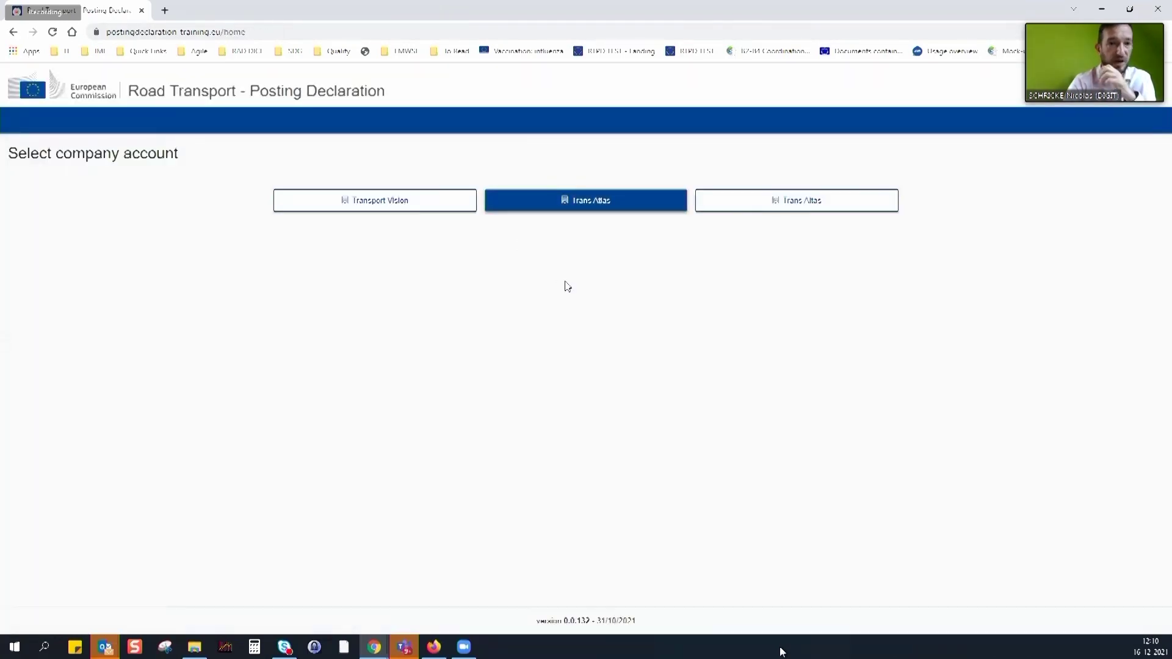
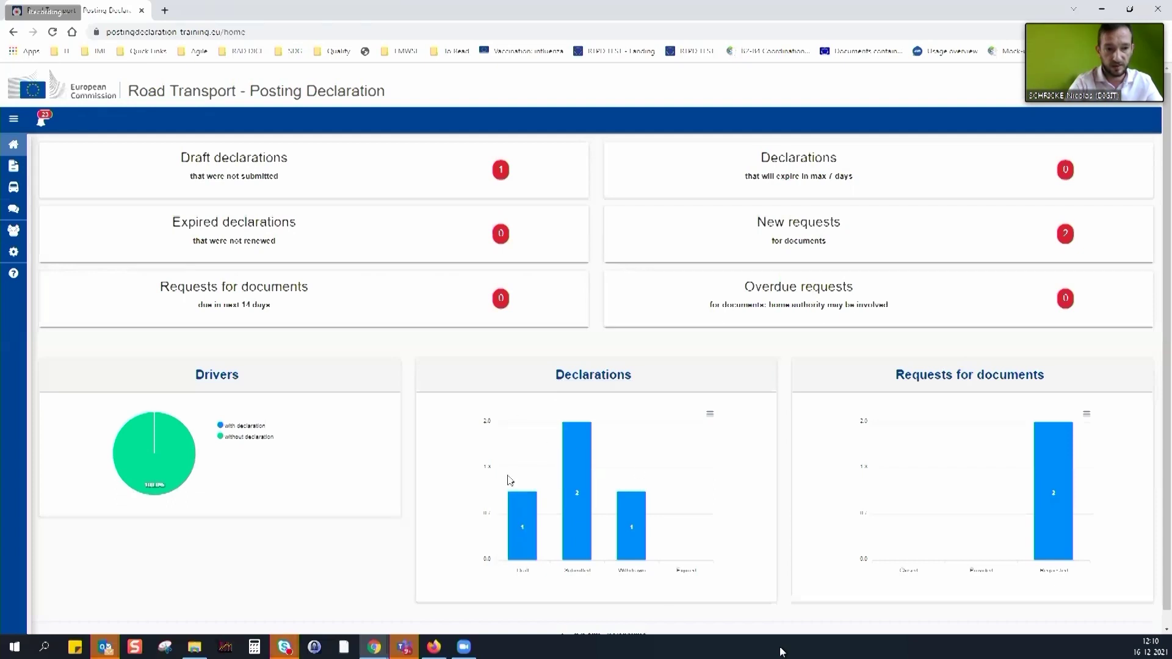
Open the details of the ES authority's request for a Consignment note and Payslip
{"action": "mouse_move", "coordinate": [564, 478]}
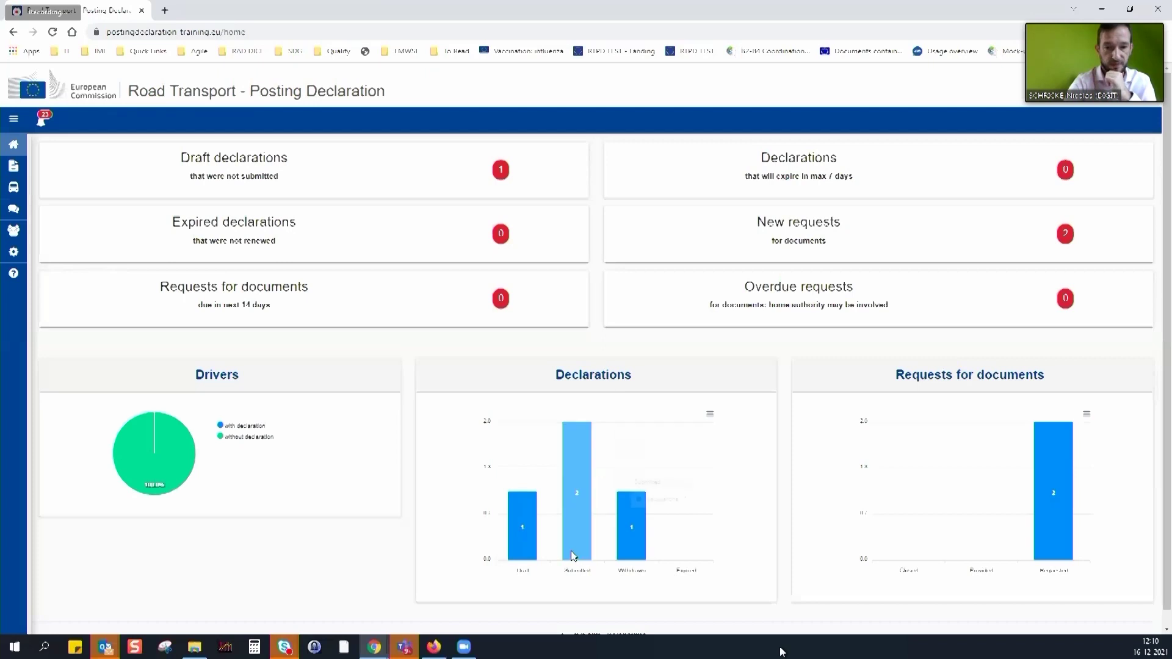
{"action": "mouse_move", "coordinate": [150, 453]}
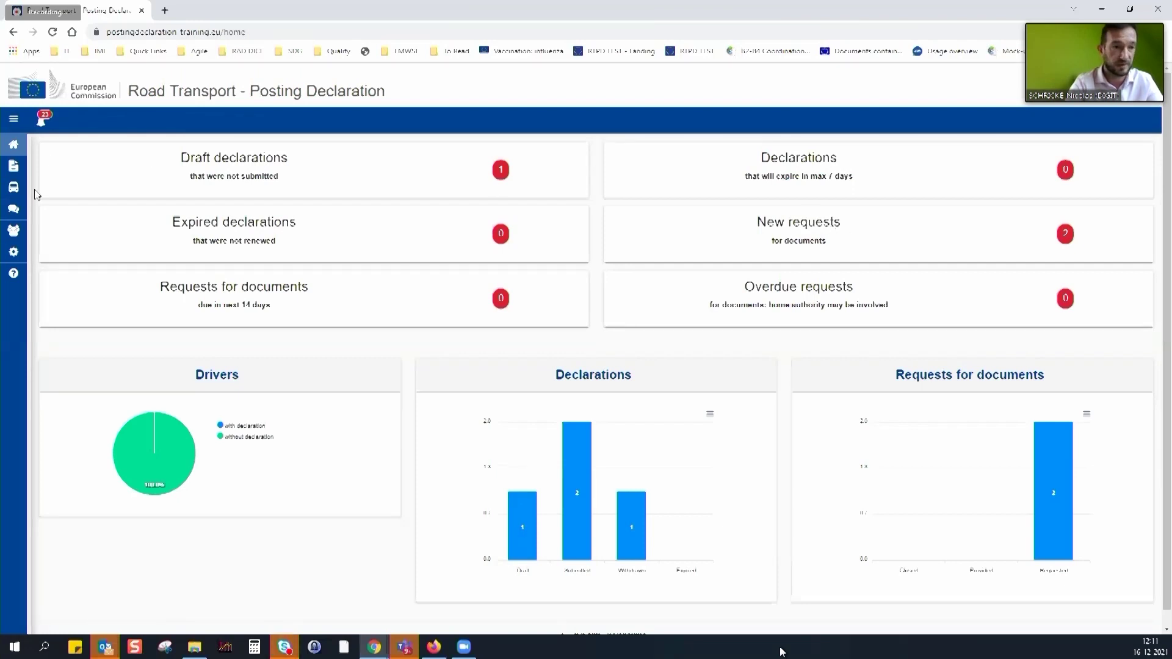
{"action": "mouse_move", "coordinate": [17, 218]}
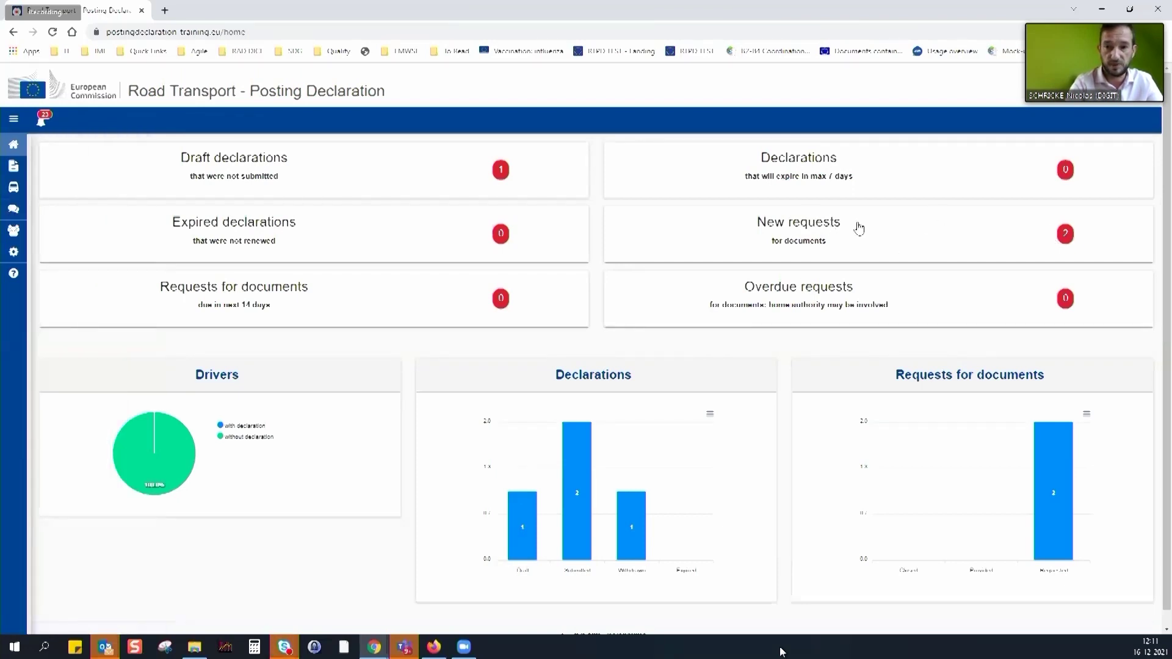
{"action": "left_click", "coordinate": [977, 380]}
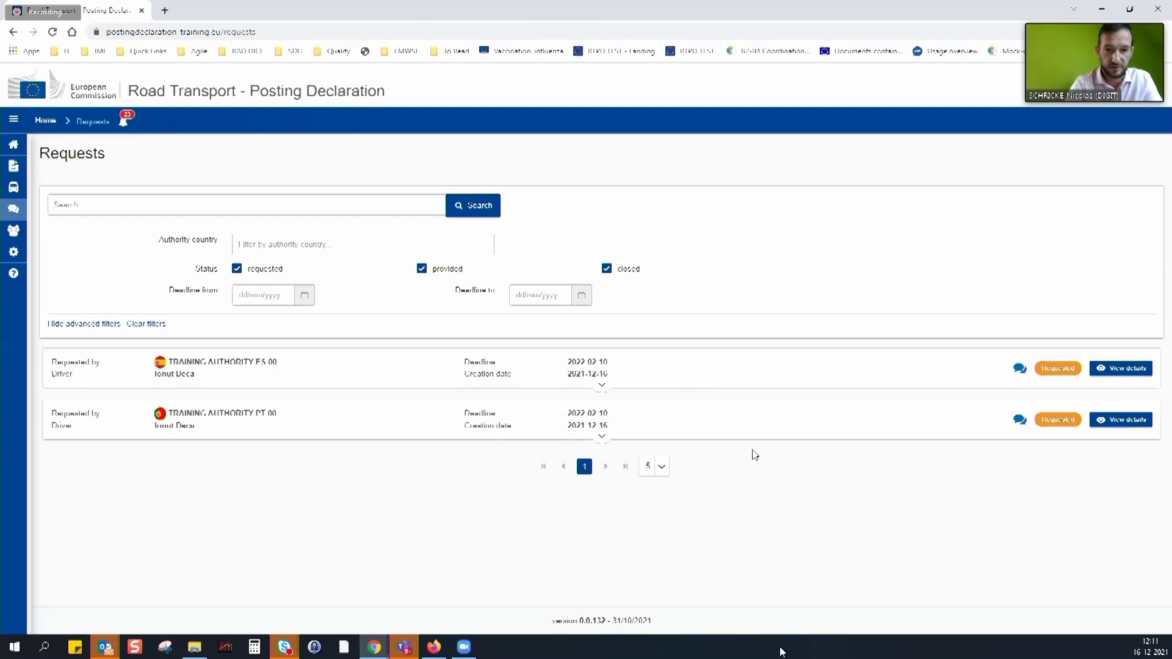
{"action": "left_click", "coordinate": [601, 386]}
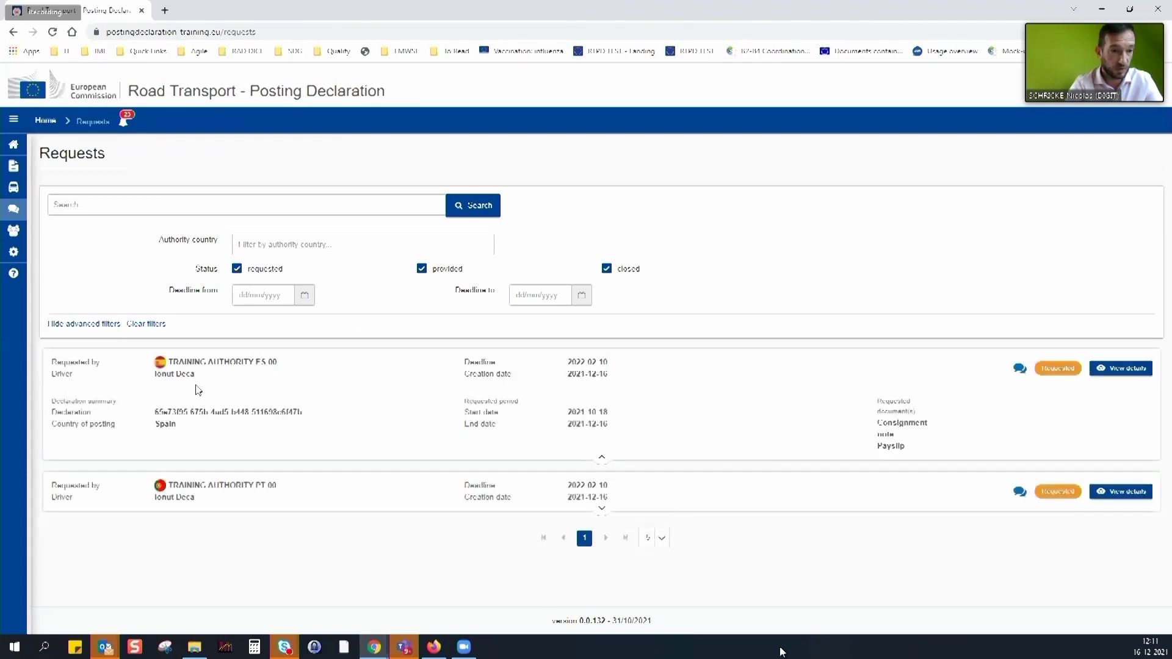
{"action": "left_click_drag", "start_coordinate": [879, 427], "coordinate": [918, 453]}
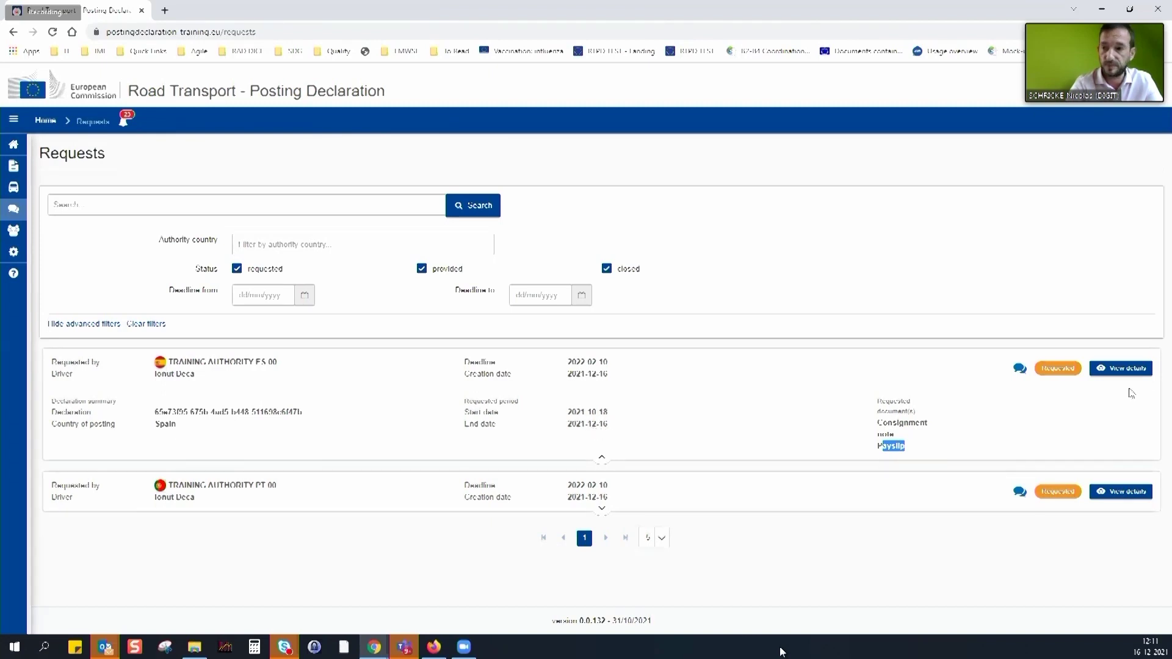
{"action": "left_click", "coordinate": [1125, 370]}
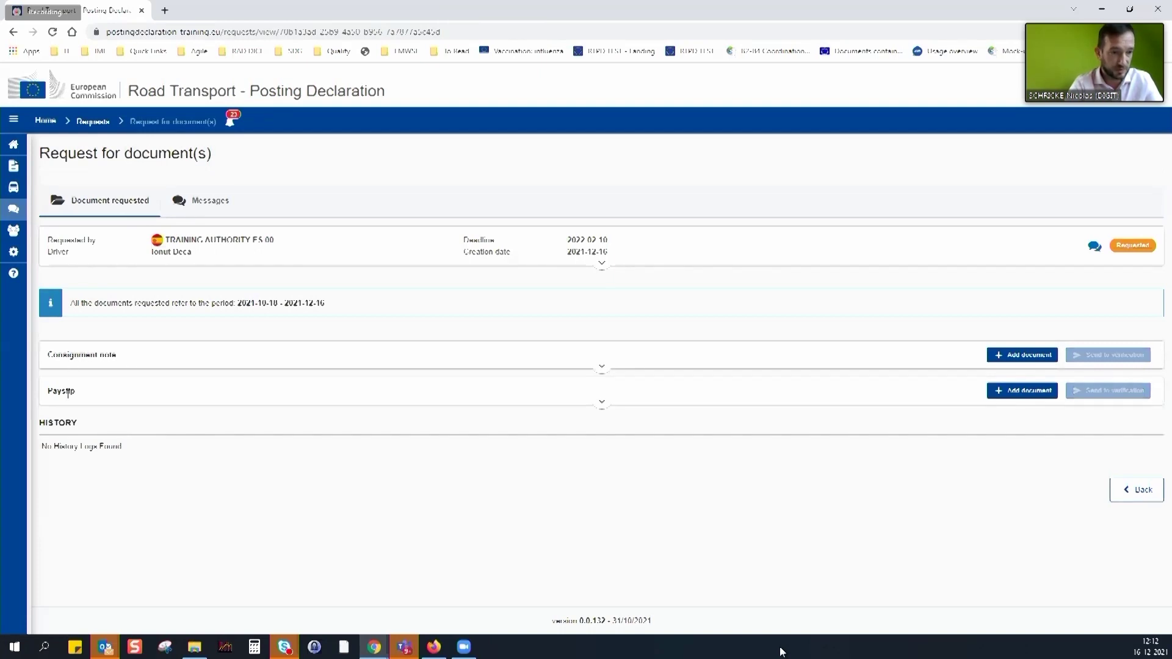
Choose the CMRs2 file as a new Consignment note document
{"action": "left_click", "coordinate": [602, 368]}
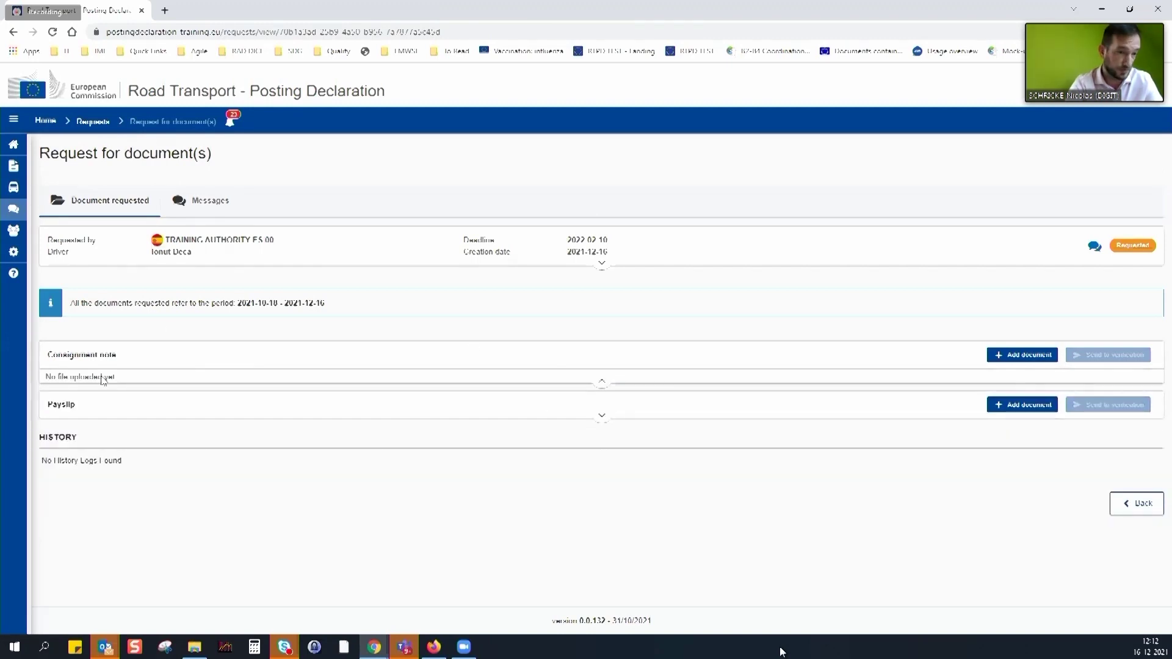
{"action": "left_click", "coordinate": [1014, 356]}
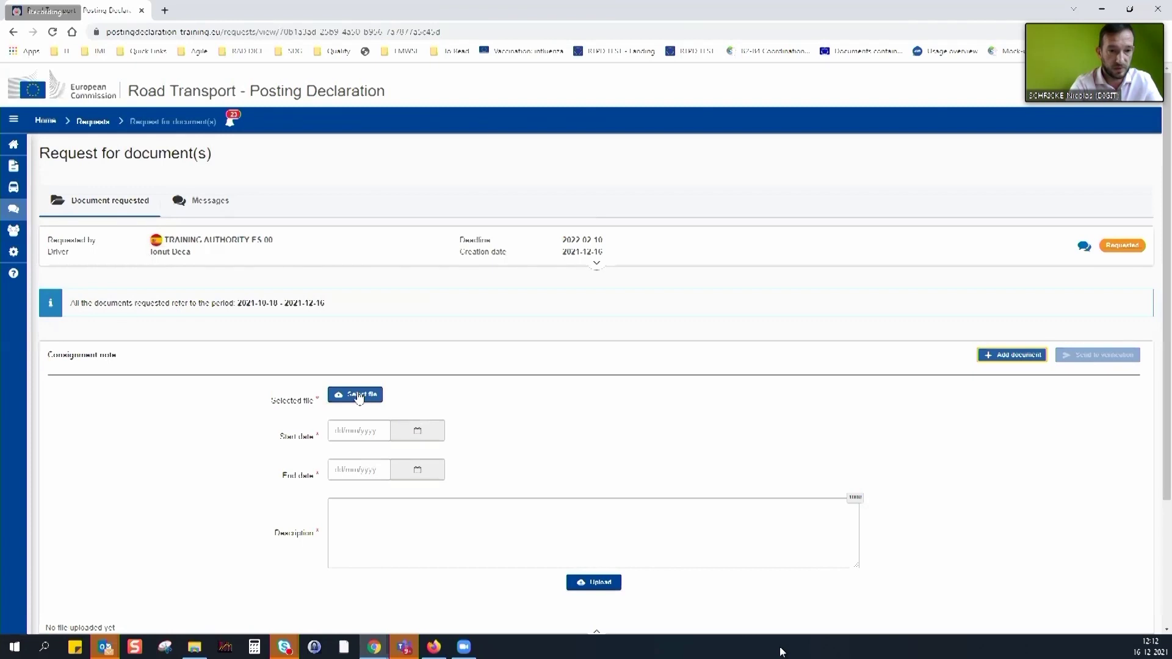
{"action": "left_click", "coordinate": [379, 396]}
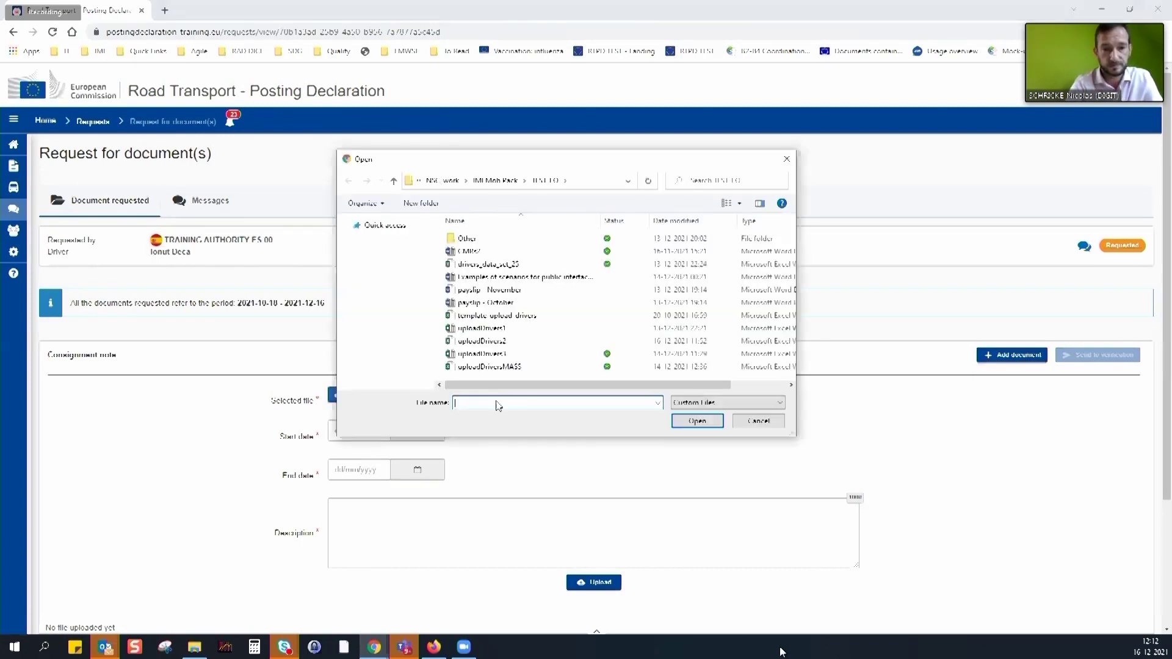
{"action": "left_click", "coordinate": [467, 251]}
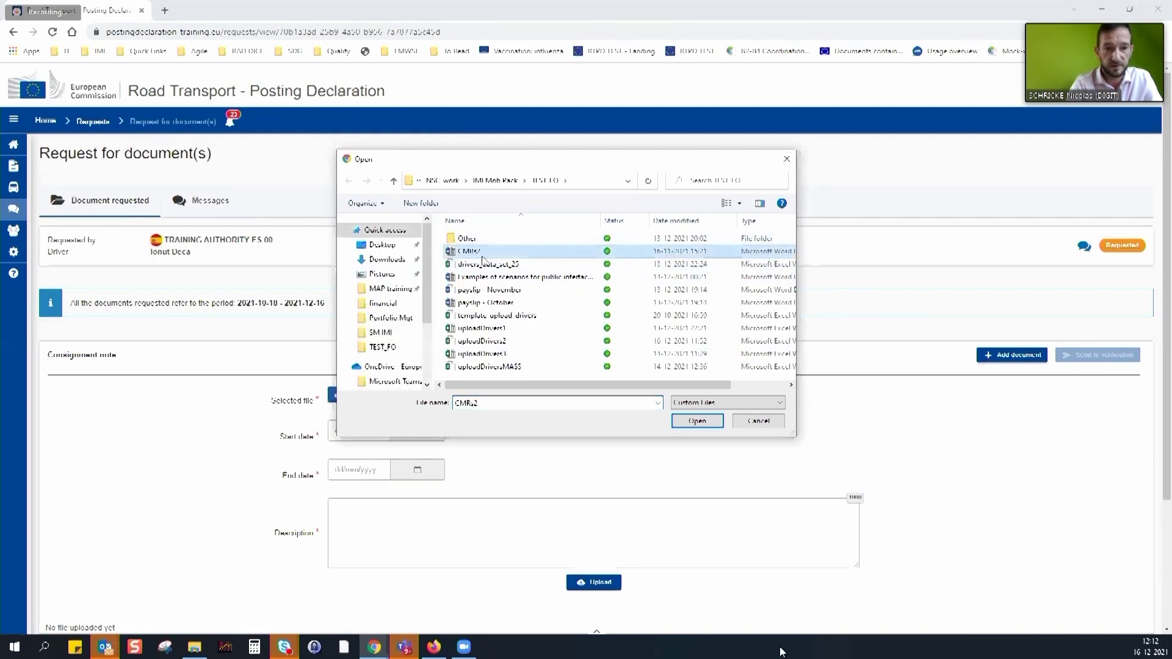
{"action": "left_click", "coordinate": [697, 419]}
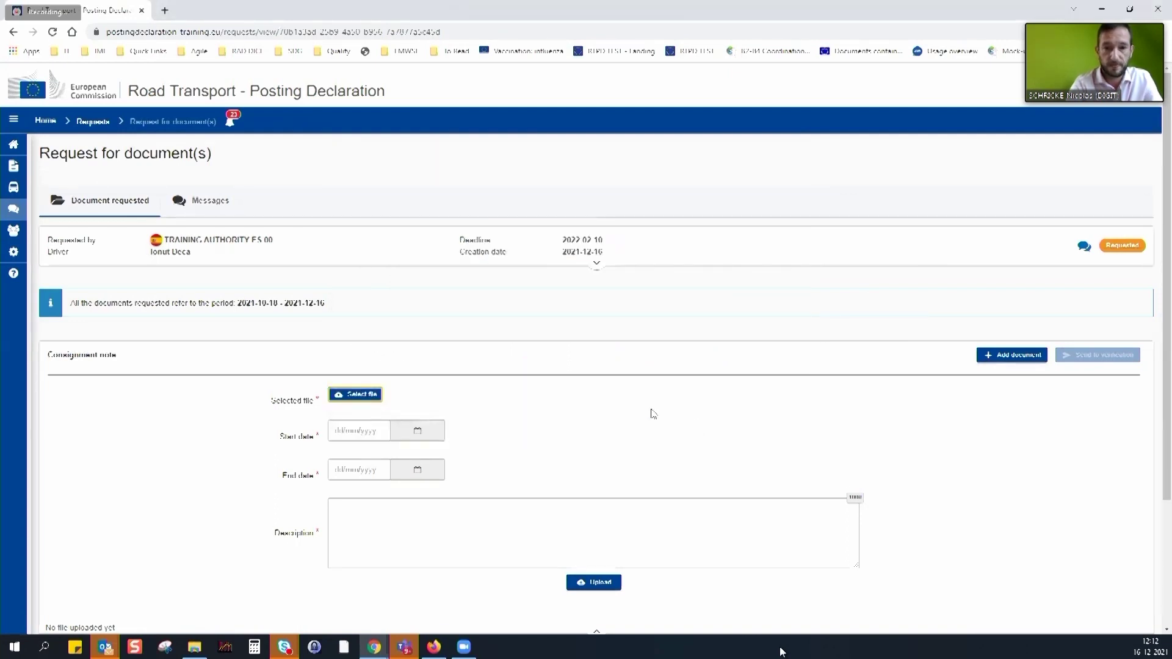
Set the period 01/11/2021–16/12/2021, add a CMR description, and upload
{"action": "left_click", "coordinate": [420, 431]}
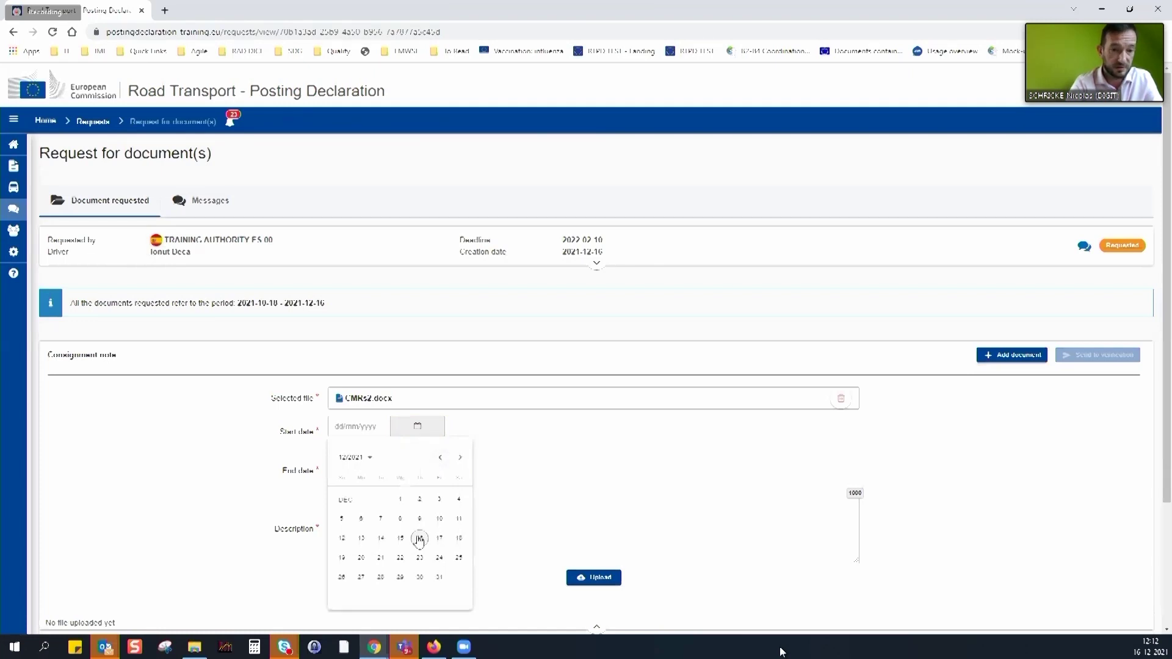
{"action": "left_click", "coordinate": [443, 460]}
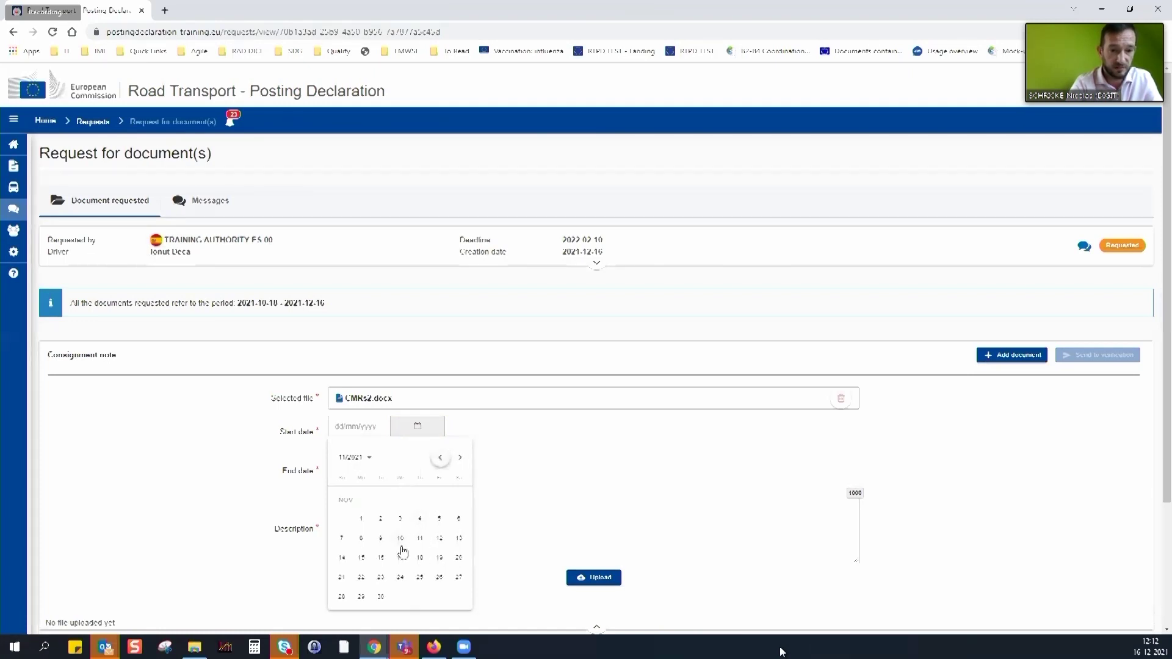
{"action": "left_click", "coordinate": [362, 519]}
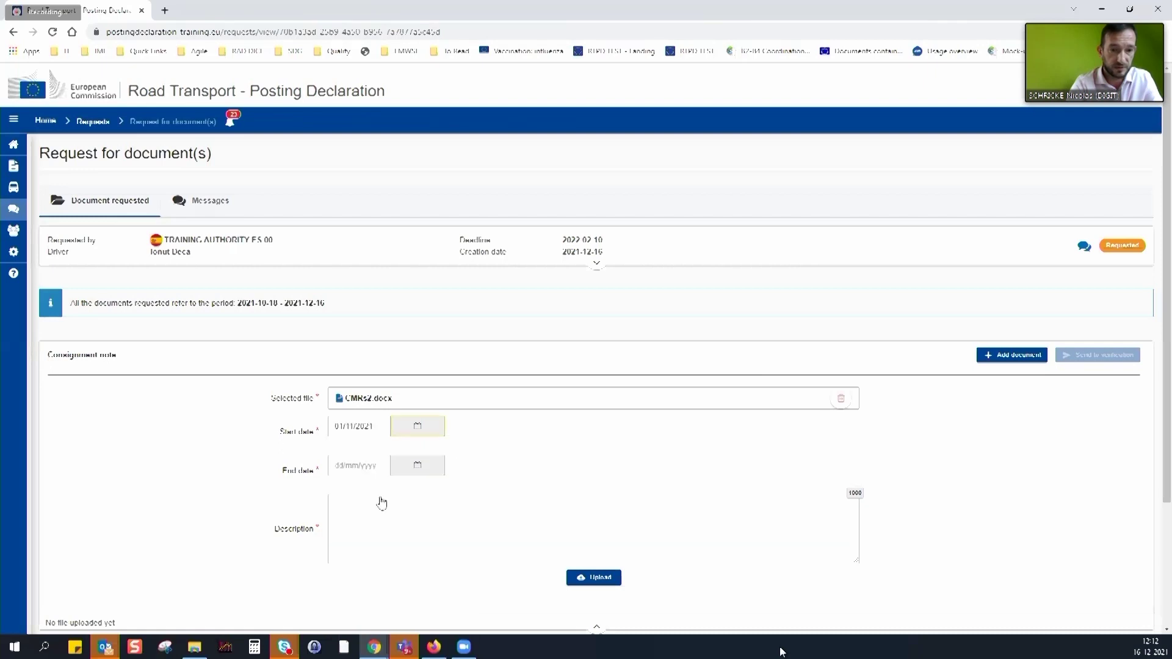
{"action": "left_click", "coordinate": [419, 467]}
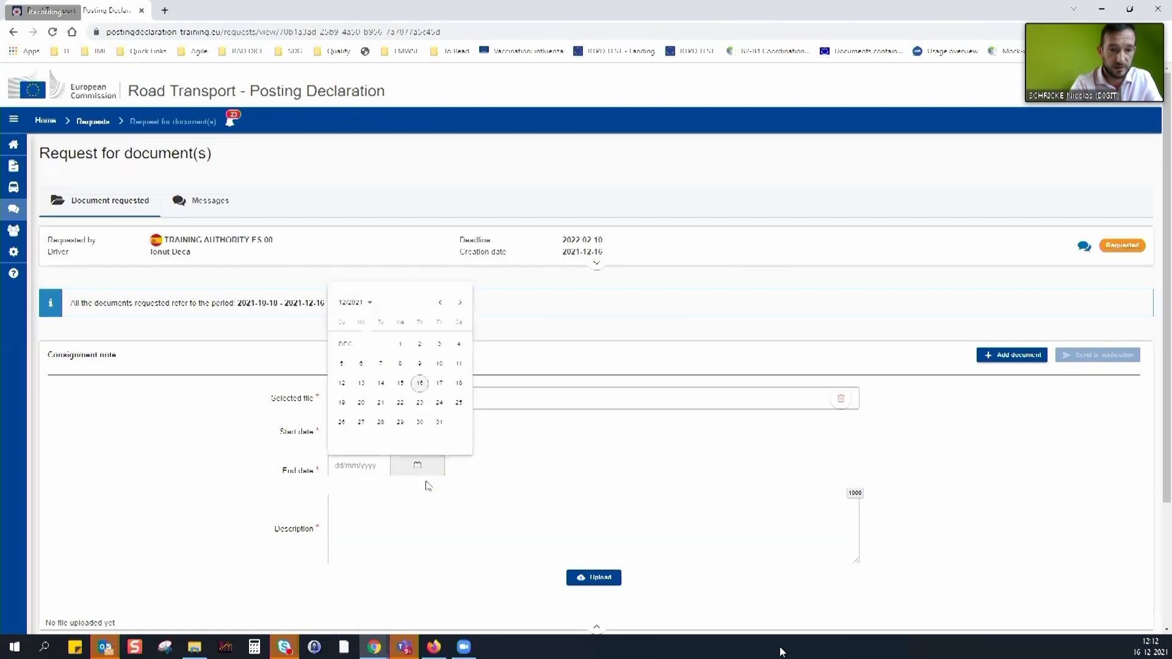
{"action": "left_click", "coordinate": [420, 386]}
{"action": "left_click", "coordinate": [395, 519]}
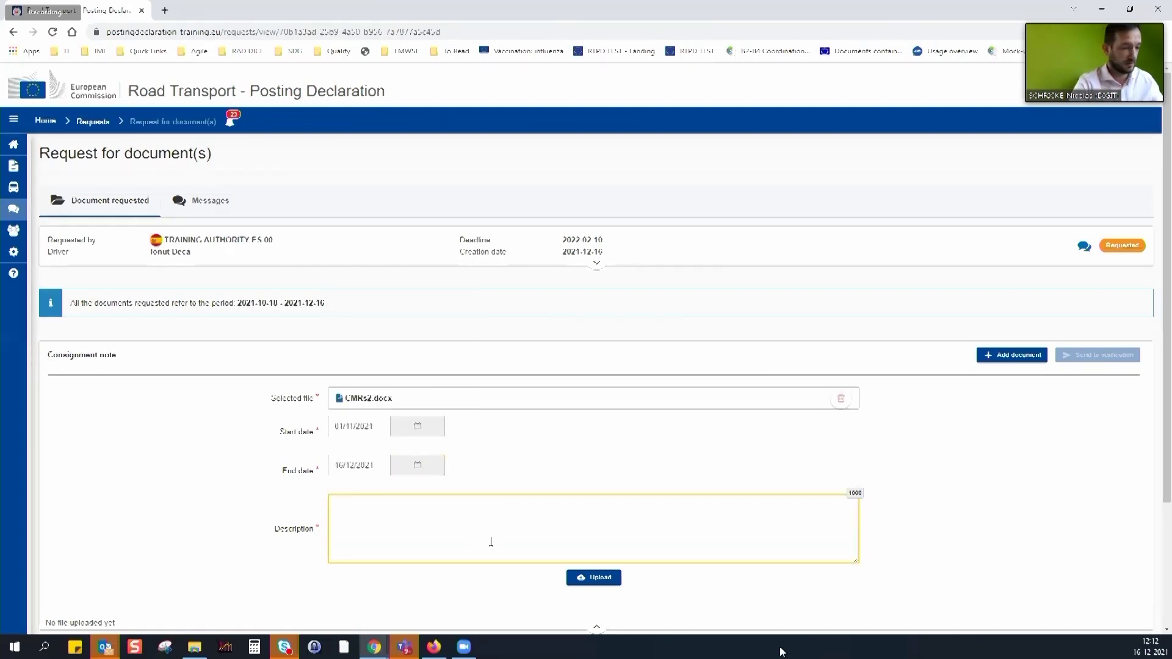
{"action": "type", "text": "please "}
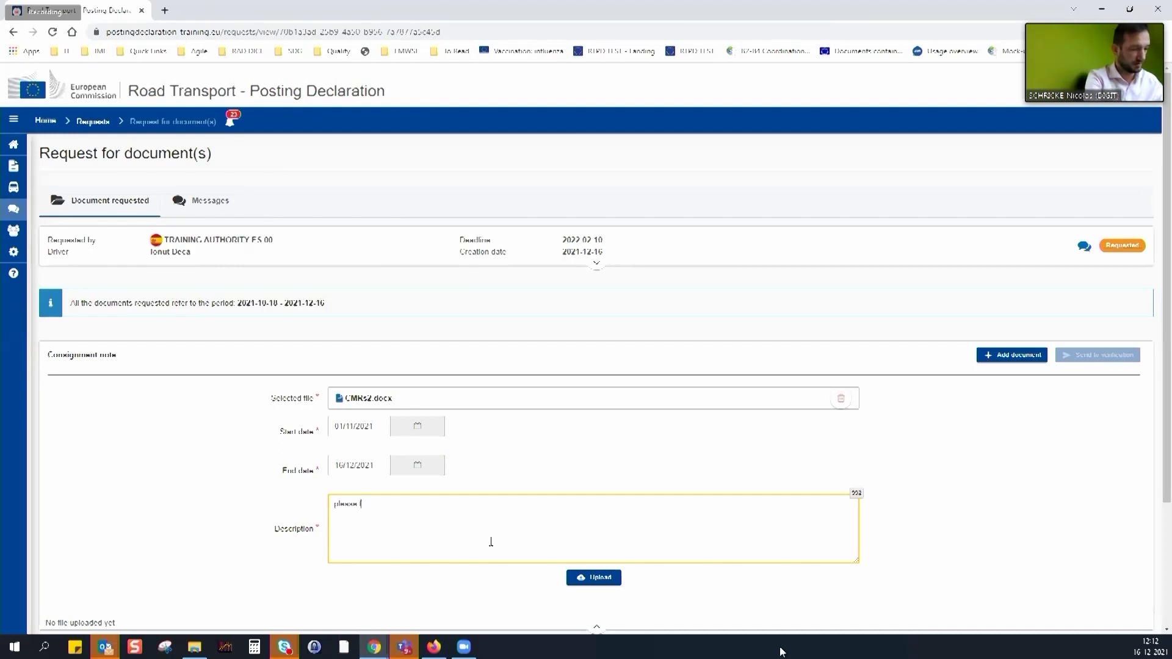
{"action": "type", "text": "find g"}
{"action": "key", "text": "BackSpace"}
{"action": "type", "text": "ind h"}
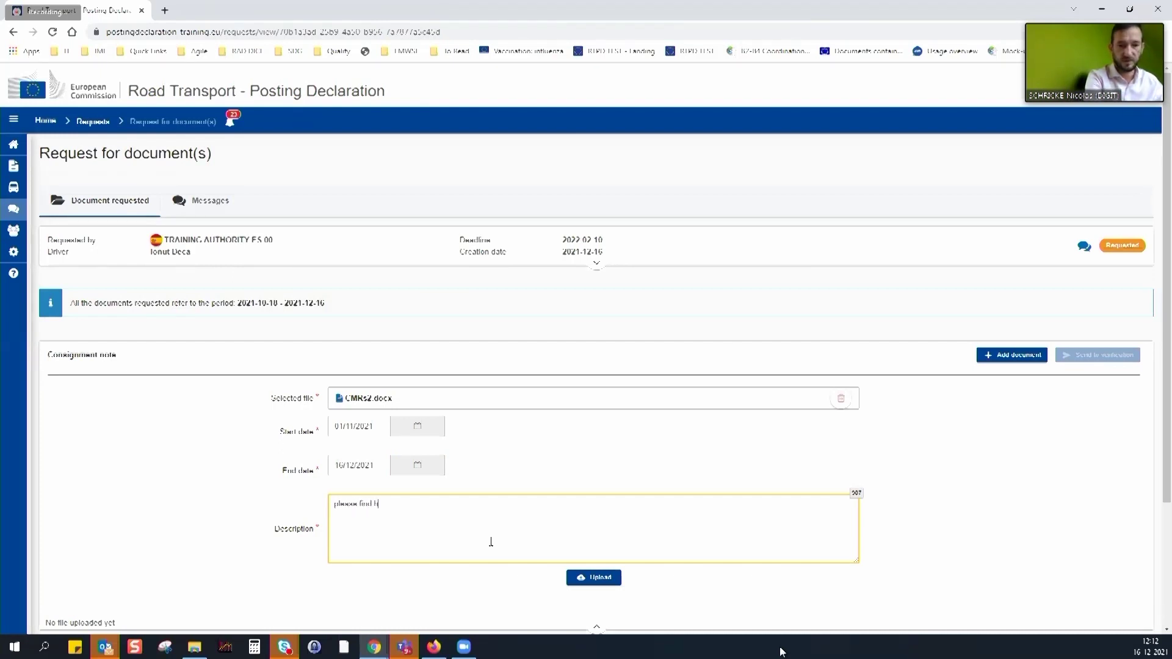
{"action": "type", "text": "ere my CMR"}
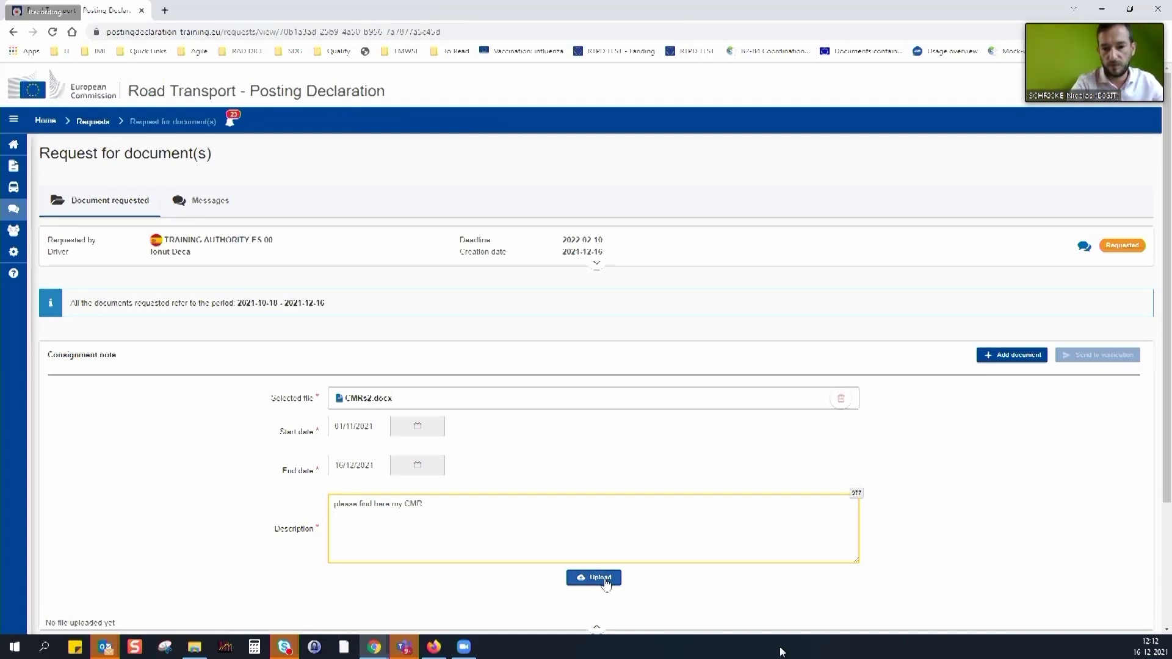
{"action": "left_click", "coordinate": [606, 581]}
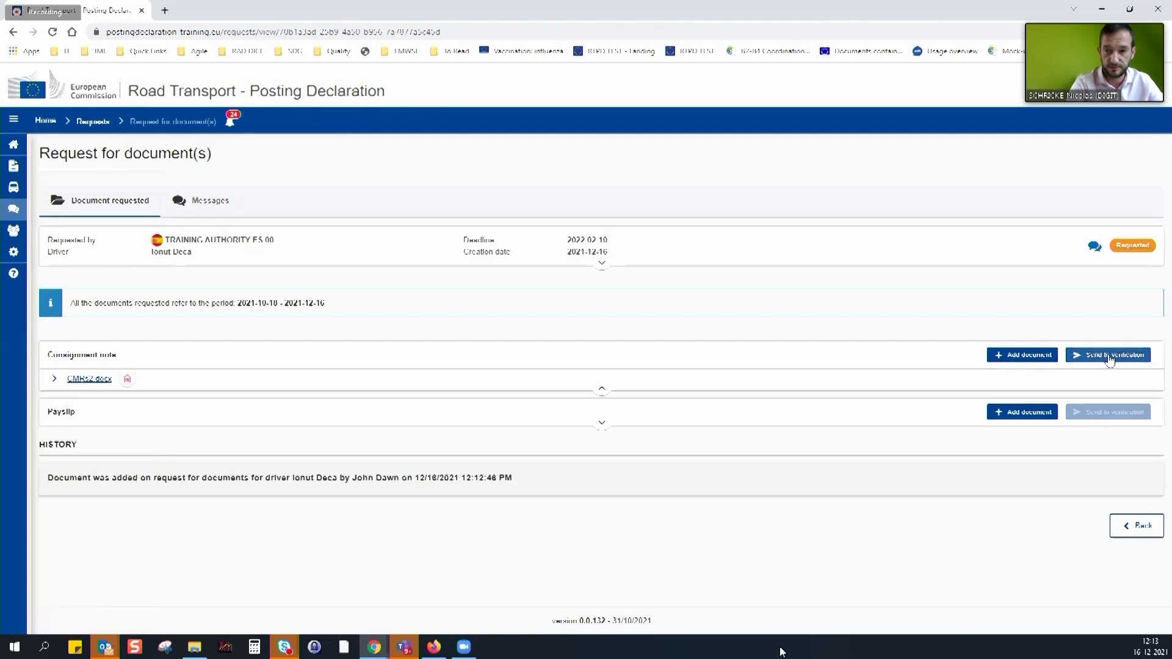
Send the consignment note to verification, confirm, and expand the Payslip section
{"action": "left_click", "coordinate": [1109, 360]}
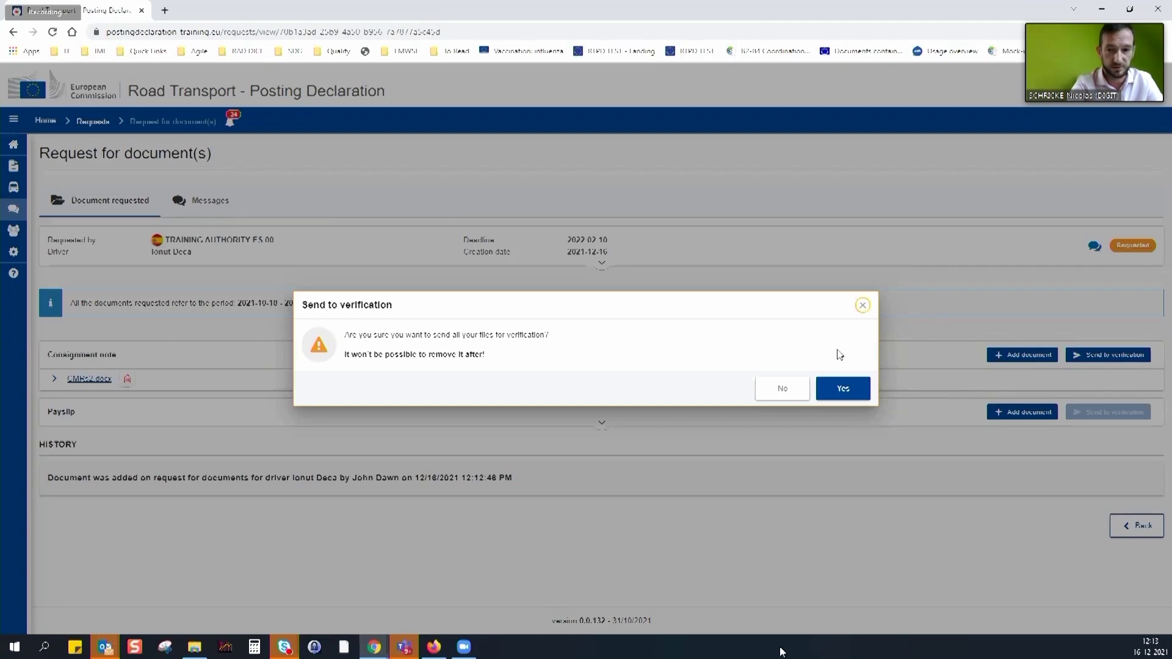
{"action": "left_click", "coordinate": [846, 387]}
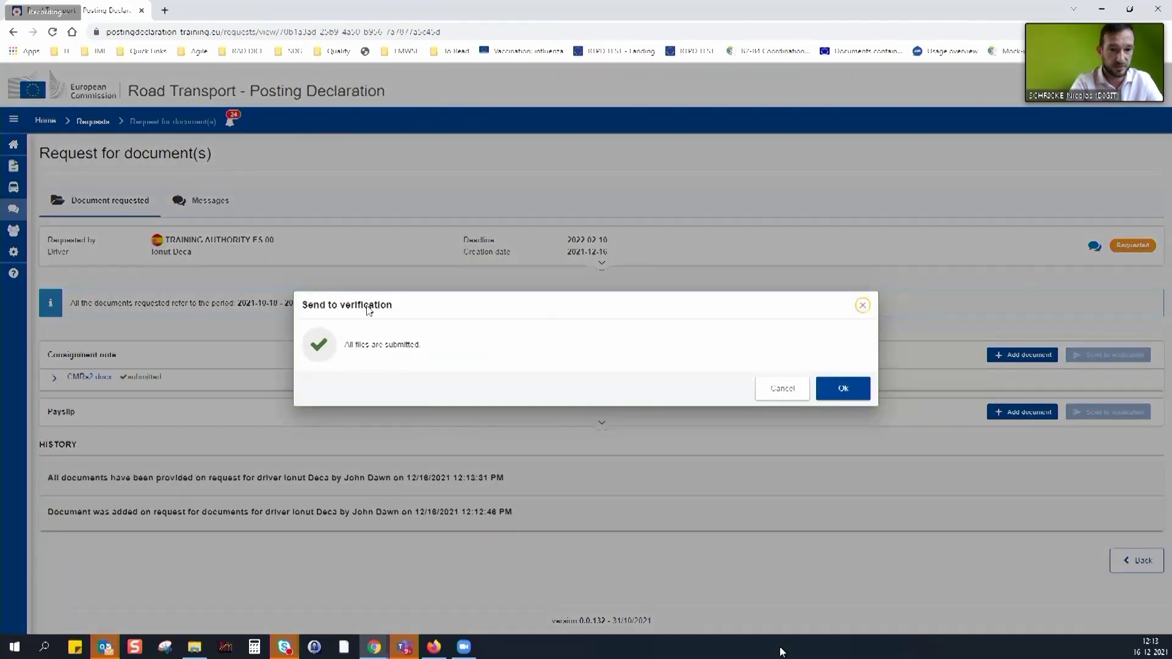
{"action": "left_click", "coordinate": [842, 388]}
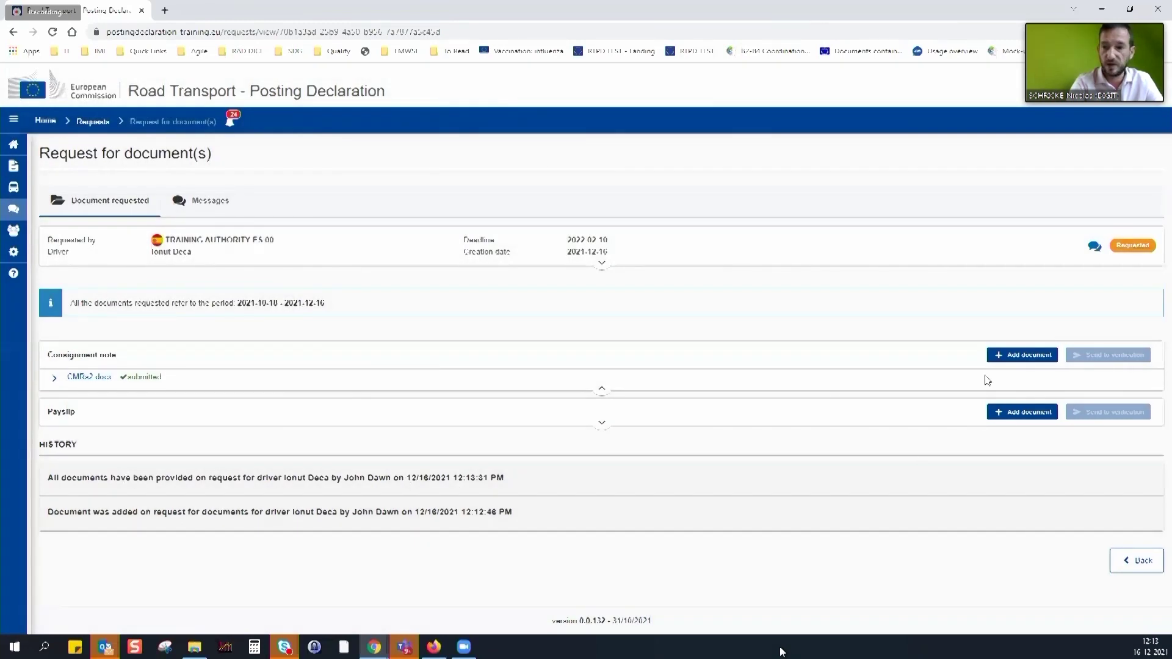
{"action": "left_click", "coordinate": [602, 423]}
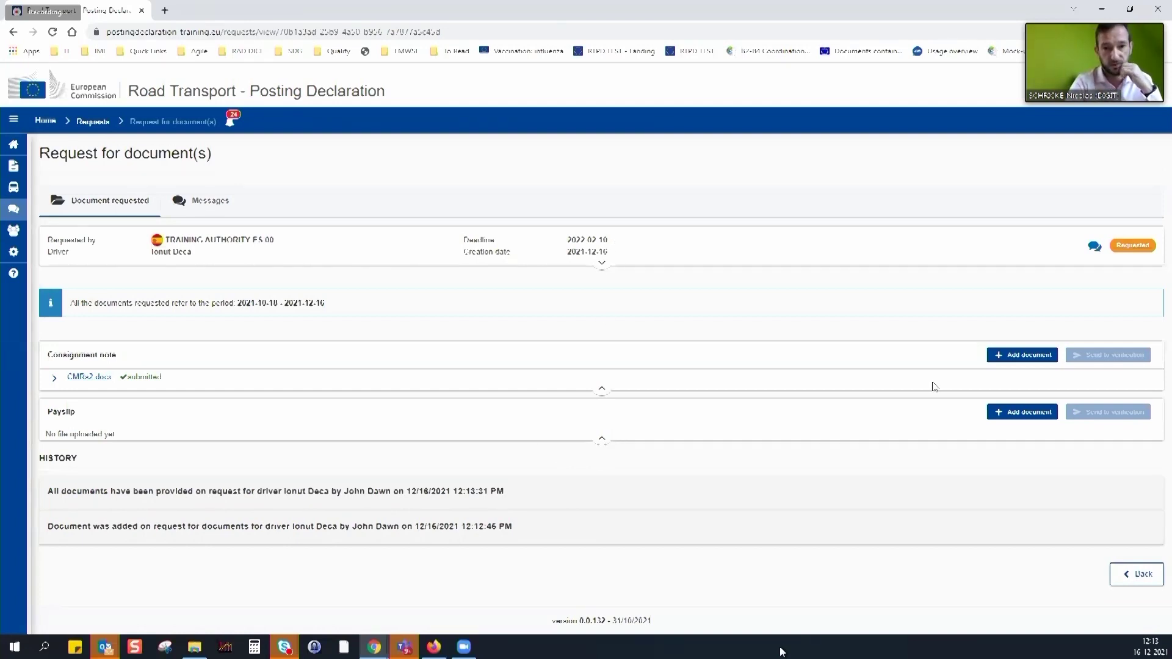
Choose payslip - October.docx as a new Payslip document
{"action": "left_click", "coordinate": [1024, 415]}
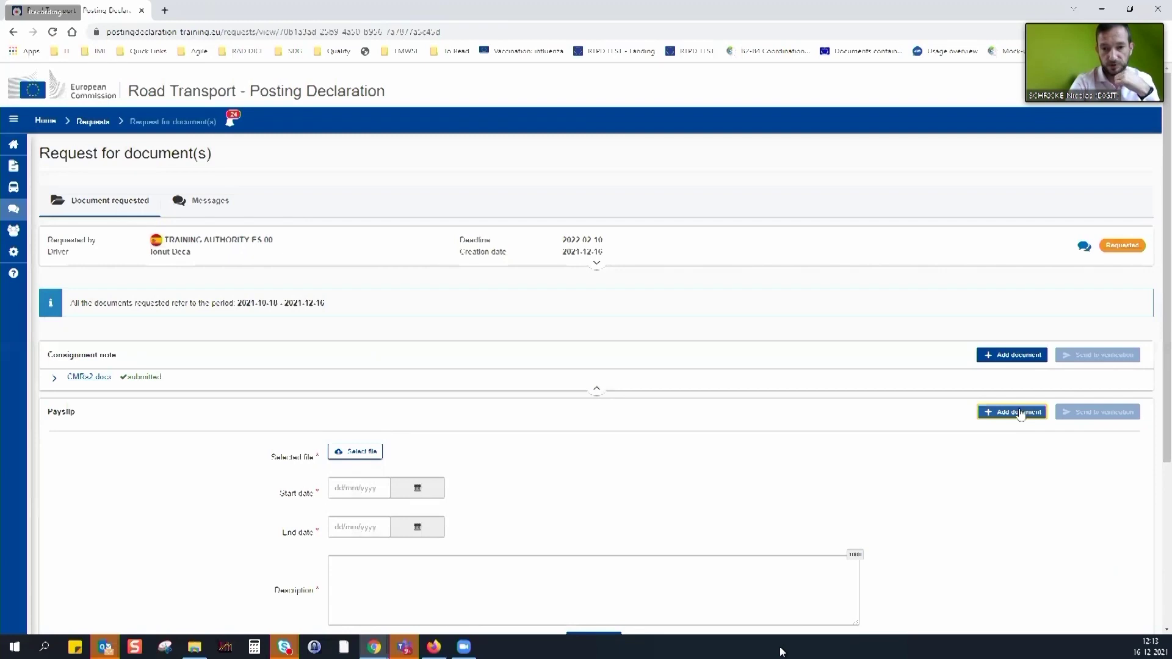
{"action": "left_click", "coordinate": [370, 452]}
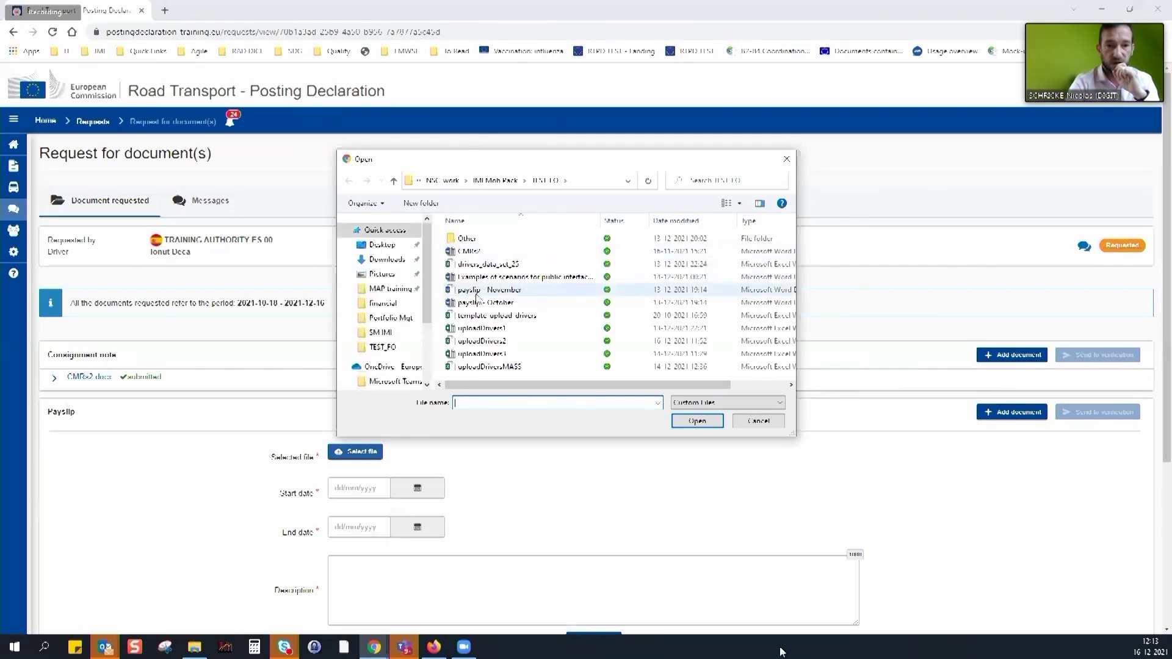
{"action": "left_click", "coordinate": [484, 303]}
{"action": "left_click", "coordinate": [695, 421]}
Date it 01/10/2021–31/10/2021, describe it as 'PS 10', and upload
{"action": "left_click", "coordinate": [417, 483]}
{"action": "left_click", "coordinate": [440, 320]}
{"action": "left_click", "coordinate": [440, 320]}
{"action": "left_click", "coordinate": [438, 365]}
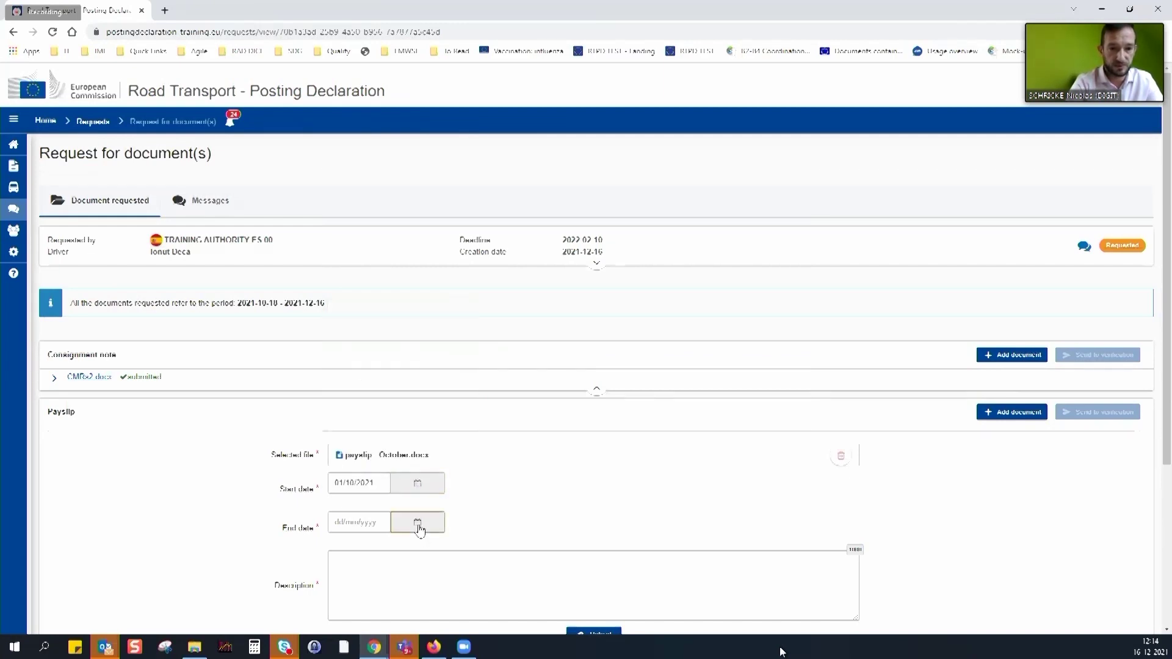
{"action": "left_click", "coordinate": [417, 521]}
{"action": "left_click", "coordinate": [440, 359]}
{"action": "left_click", "coordinate": [439, 360]}
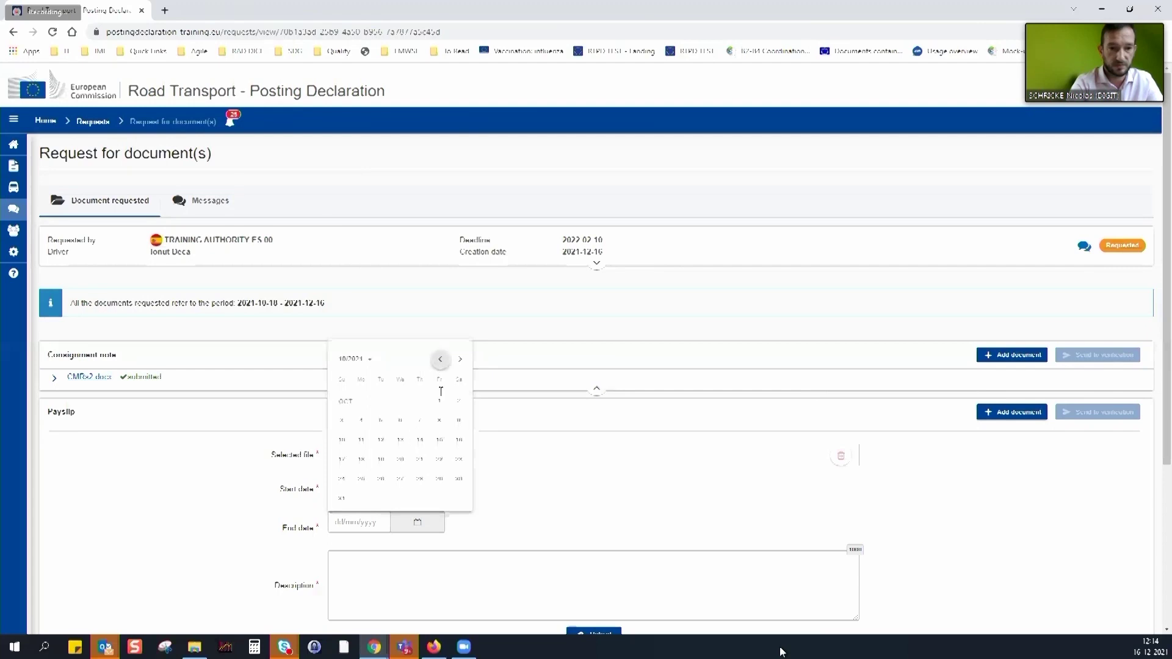
{"action": "left_click", "coordinate": [342, 499]}
{"action": "left_click", "coordinate": [414, 595]}
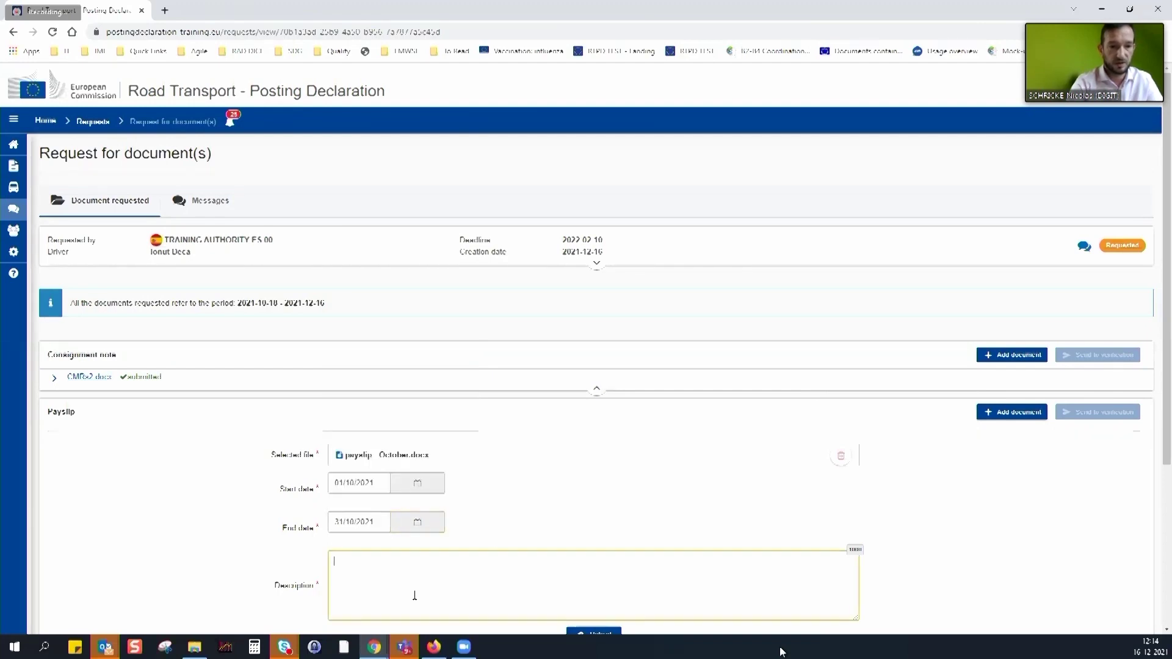
{"action": "type", "text": "PS 10"}
{"action": "scroll", "coordinate": [698, 574], "scroll_direction": "down", "scroll_amount": 1}
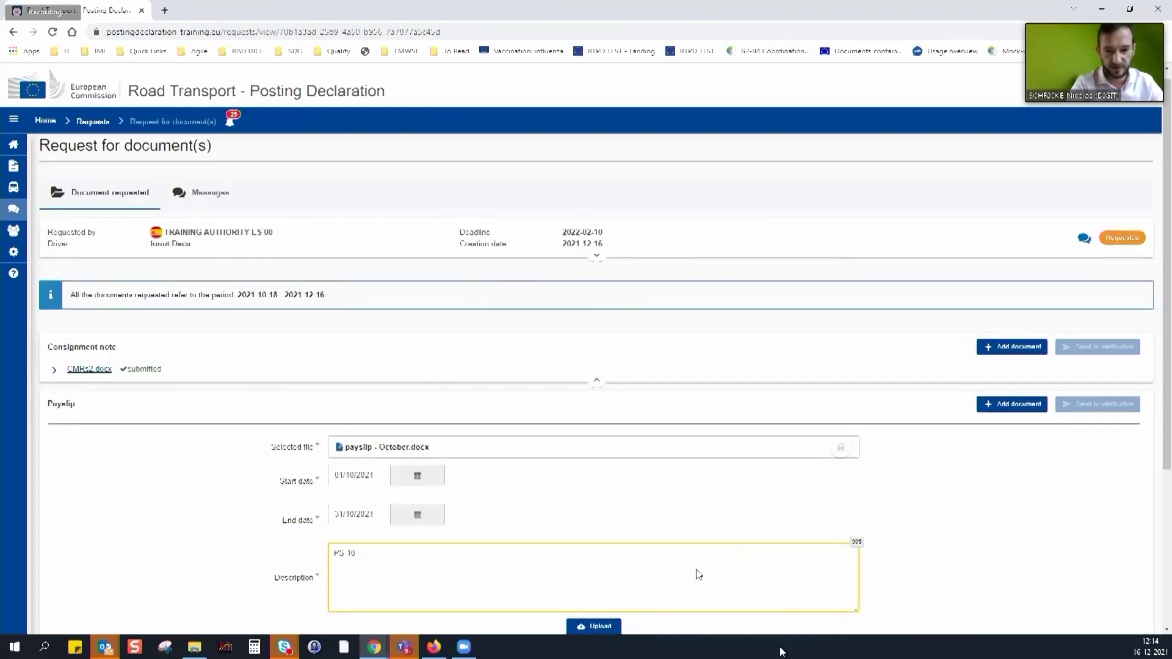
{"action": "scroll", "coordinate": [699, 574], "scroll_direction": "down", "scroll_amount": 2}
{"action": "left_click", "coordinate": [591, 513]}
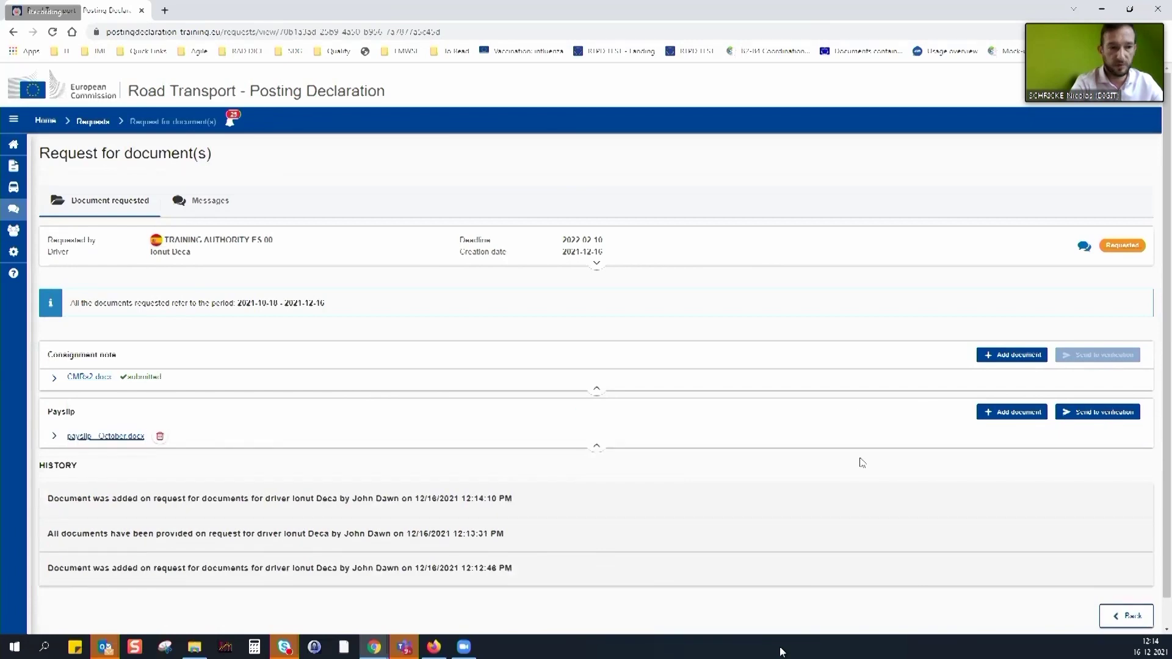
Choose payslip - November.docx as another Payslip document
{"action": "left_click", "coordinate": [1011, 412]}
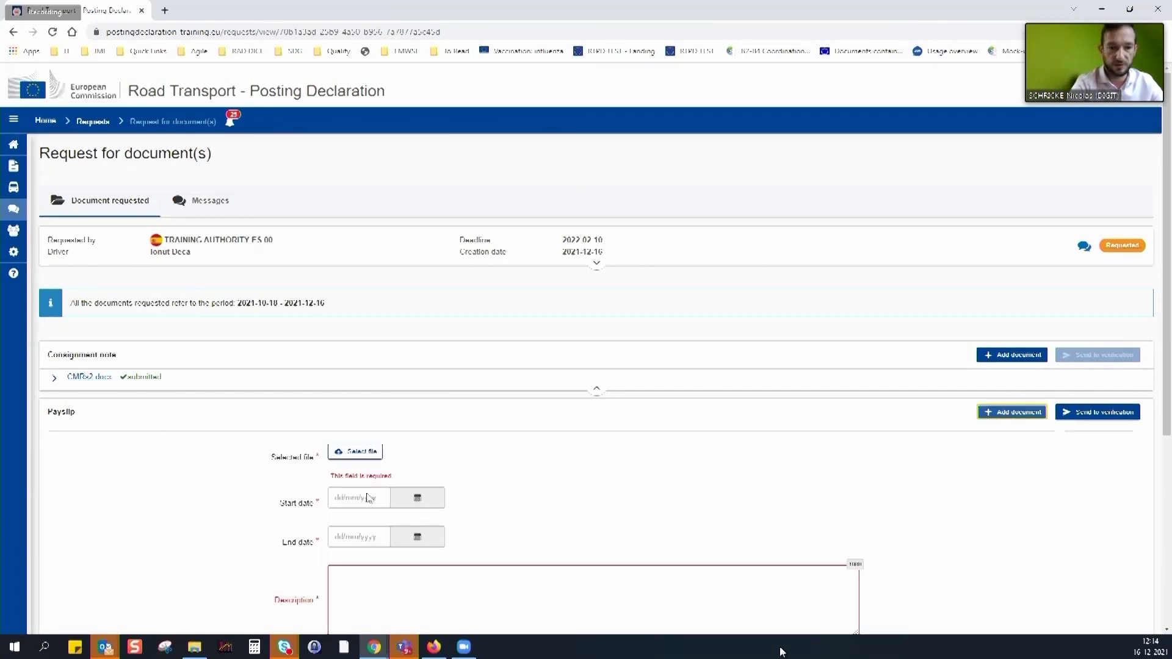
{"action": "scroll", "coordinate": [367, 493], "scroll_direction": "down", "scroll_amount": 1}
{"action": "left_click", "coordinate": [357, 394]}
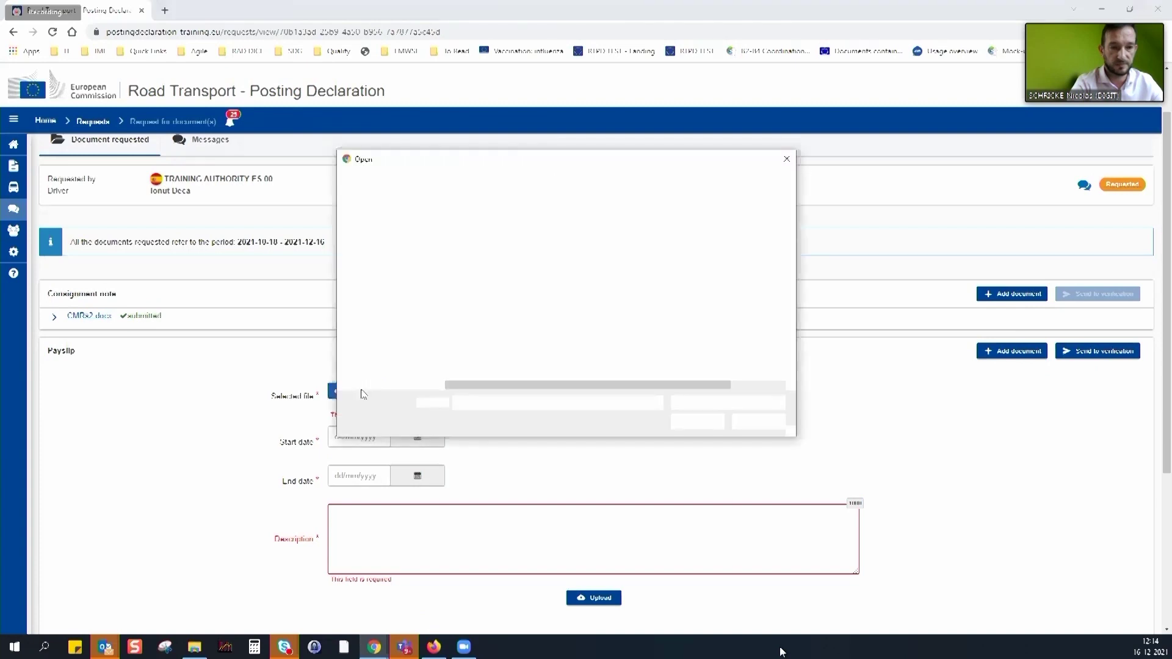
{"action": "left_click", "coordinate": [488, 290]}
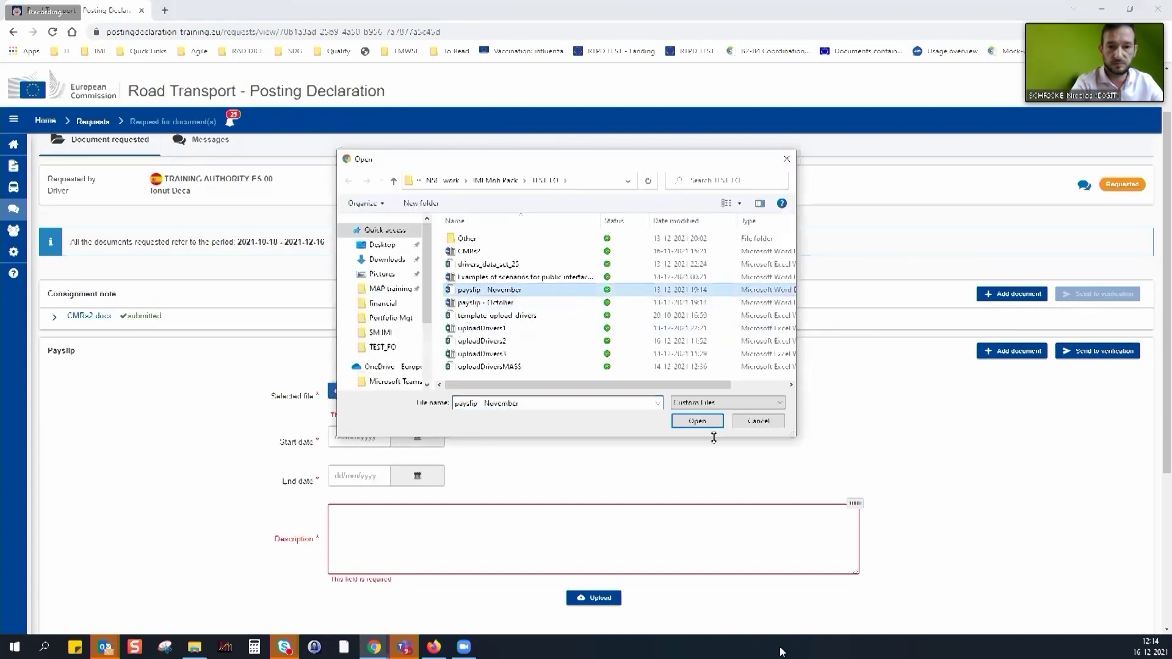
{"action": "left_click", "coordinate": [696, 420]}
Upload it for 01/11/2021–31/12/2021 with description 'PS11', then delete it again
{"action": "left_click", "coordinate": [417, 423]}
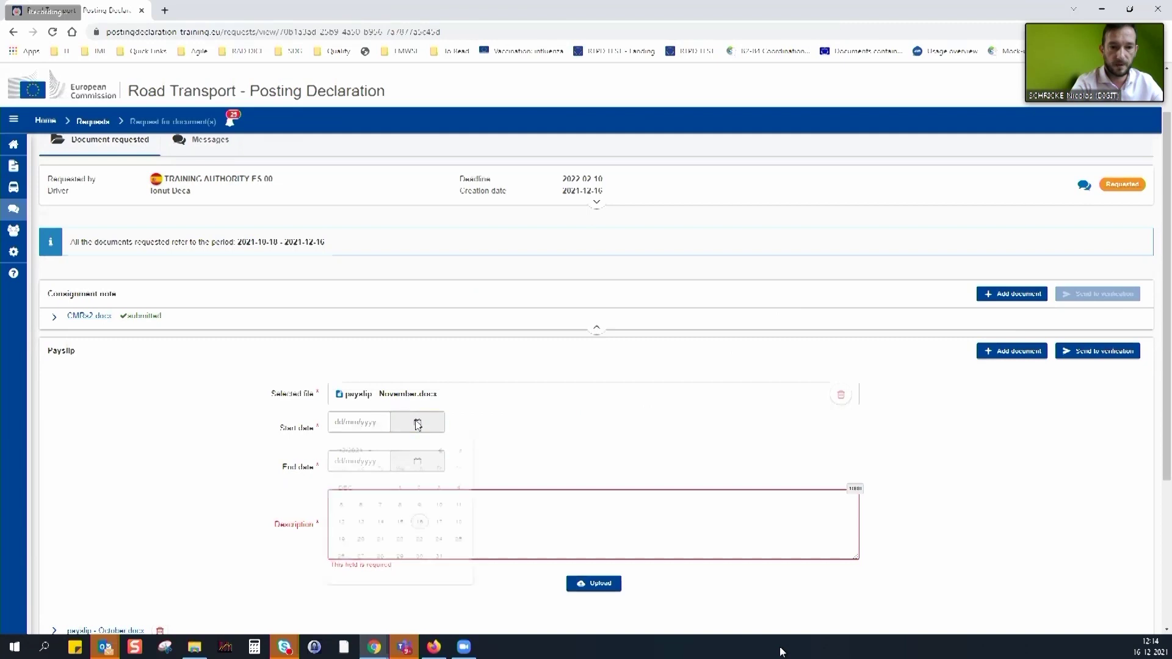
{"action": "left_click", "coordinate": [440, 455]}
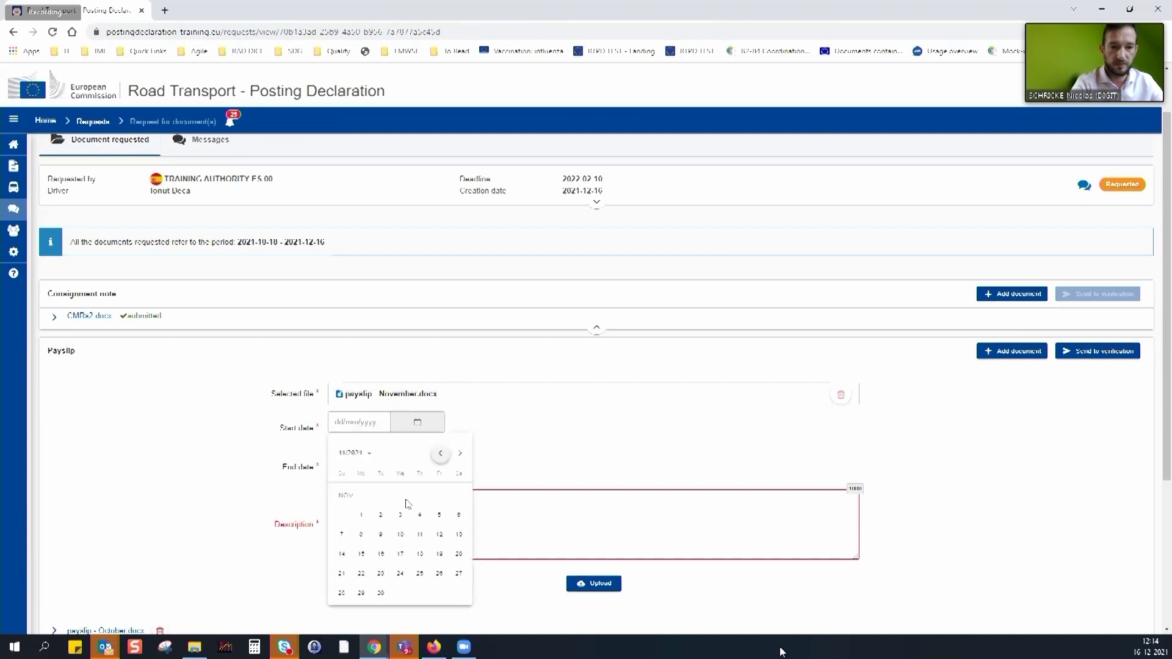
{"action": "left_click", "coordinate": [361, 514]}
{"action": "left_click", "coordinate": [429, 471]}
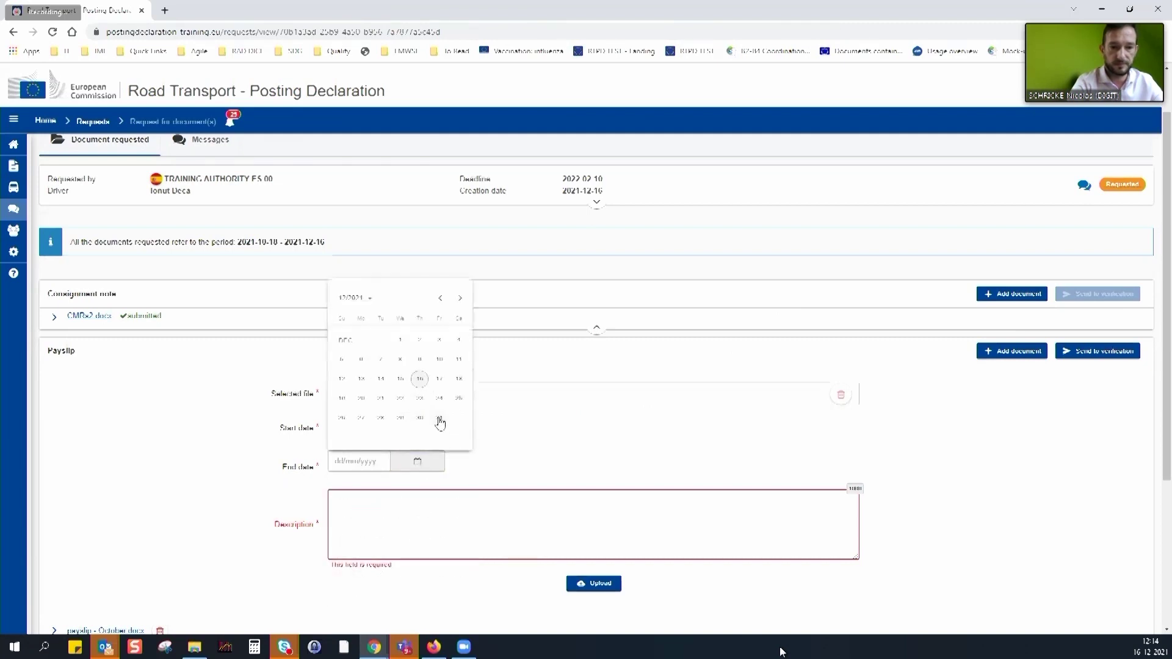
{"action": "left_click", "coordinate": [440, 422]}
{"action": "left_click", "coordinate": [478, 535]}
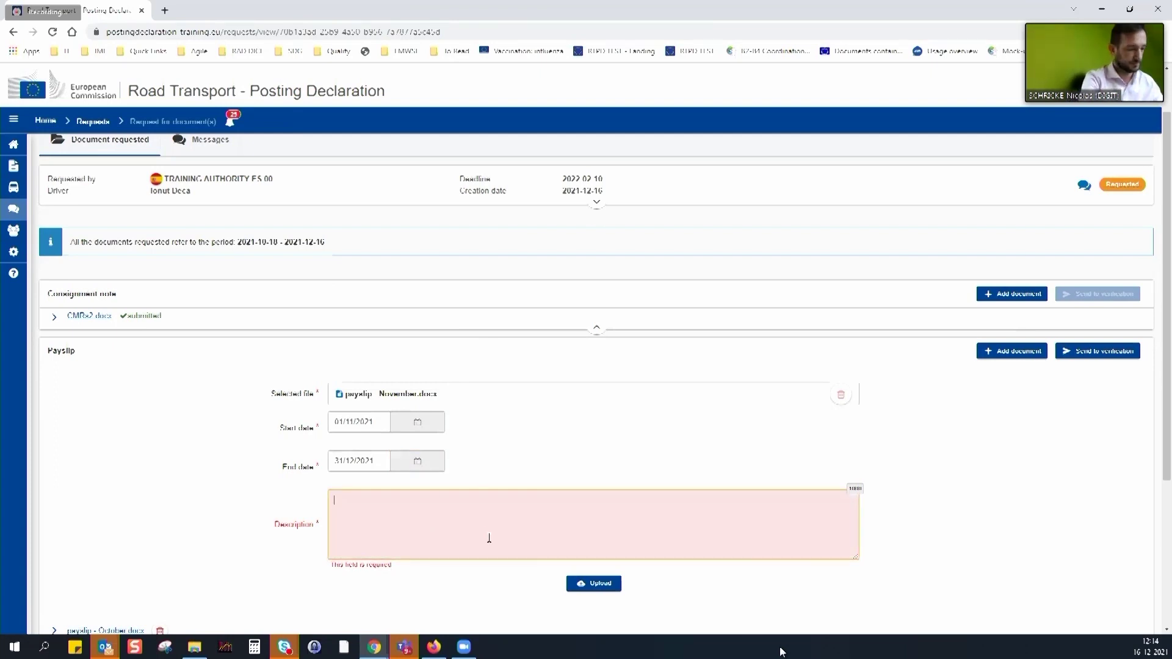
{"action": "type", "text": "PS11"}
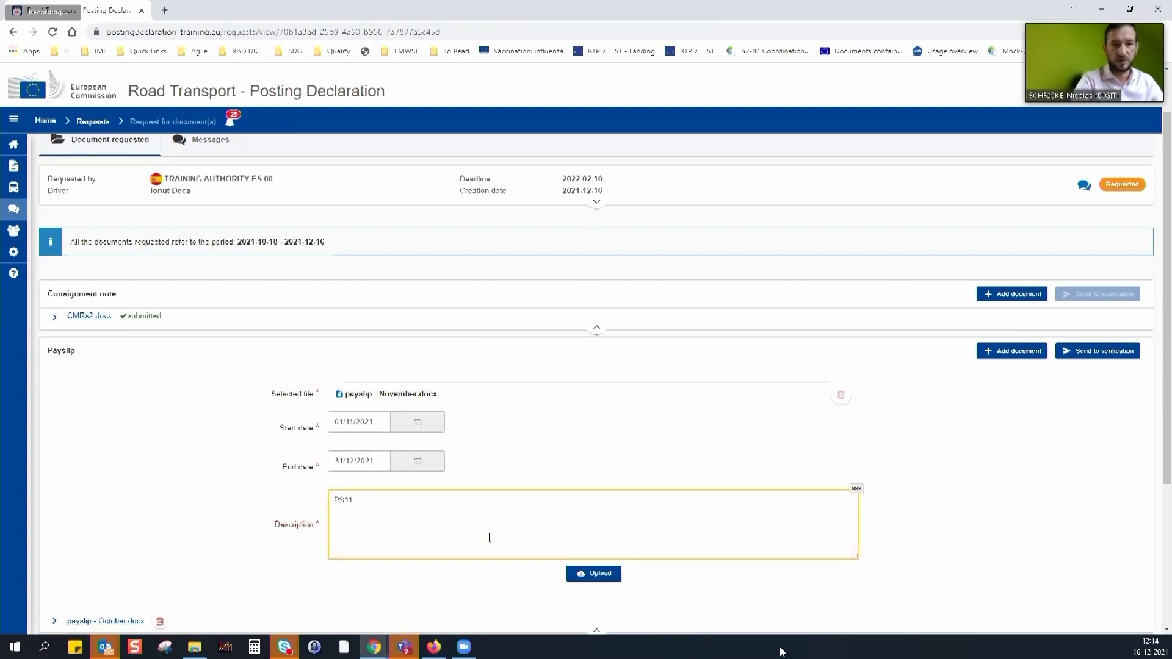
{"action": "left_click", "coordinate": [605, 574]}
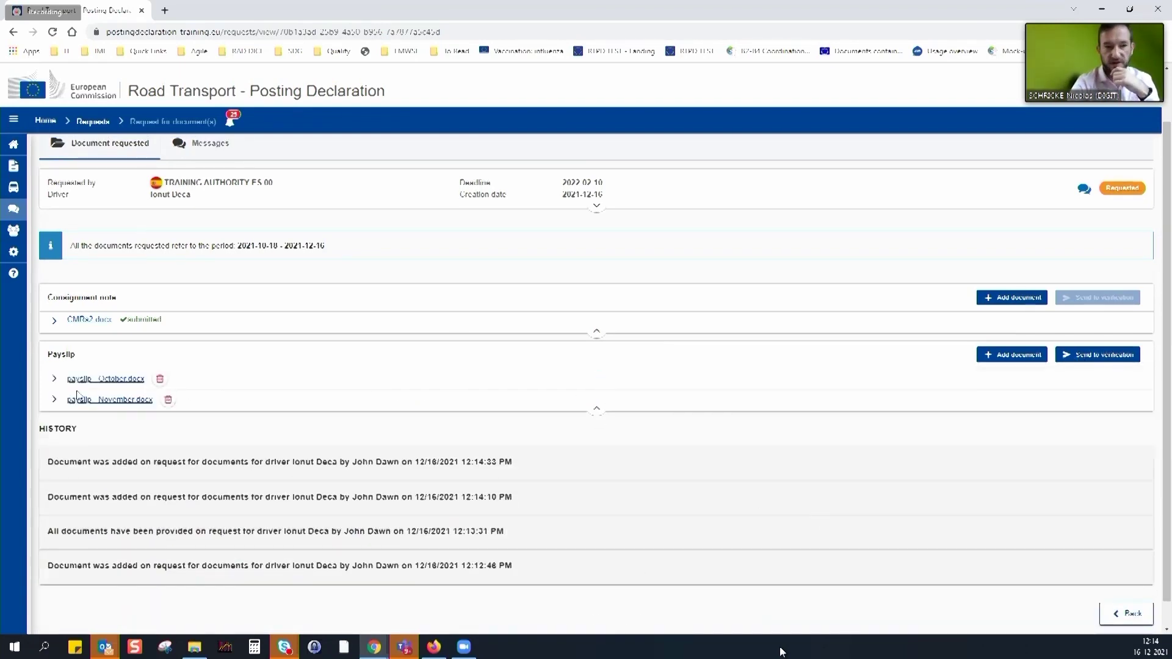
{"action": "left_click", "coordinate": [168, 401]}
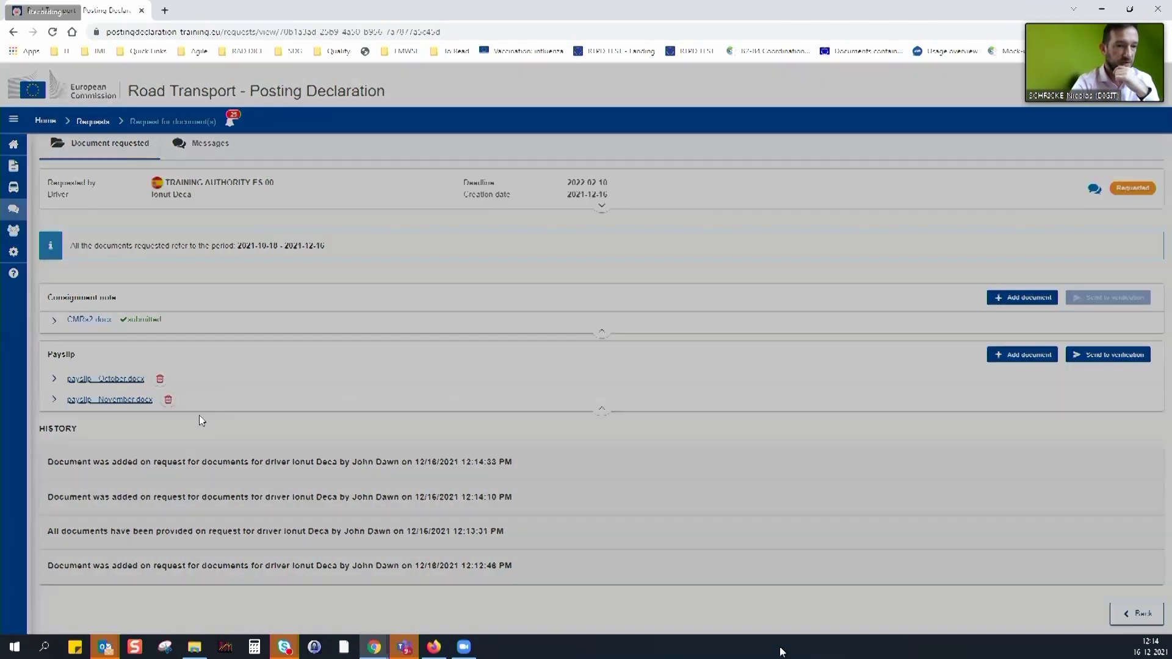
{"action": "left_click", "coordinate": [712, 384]}
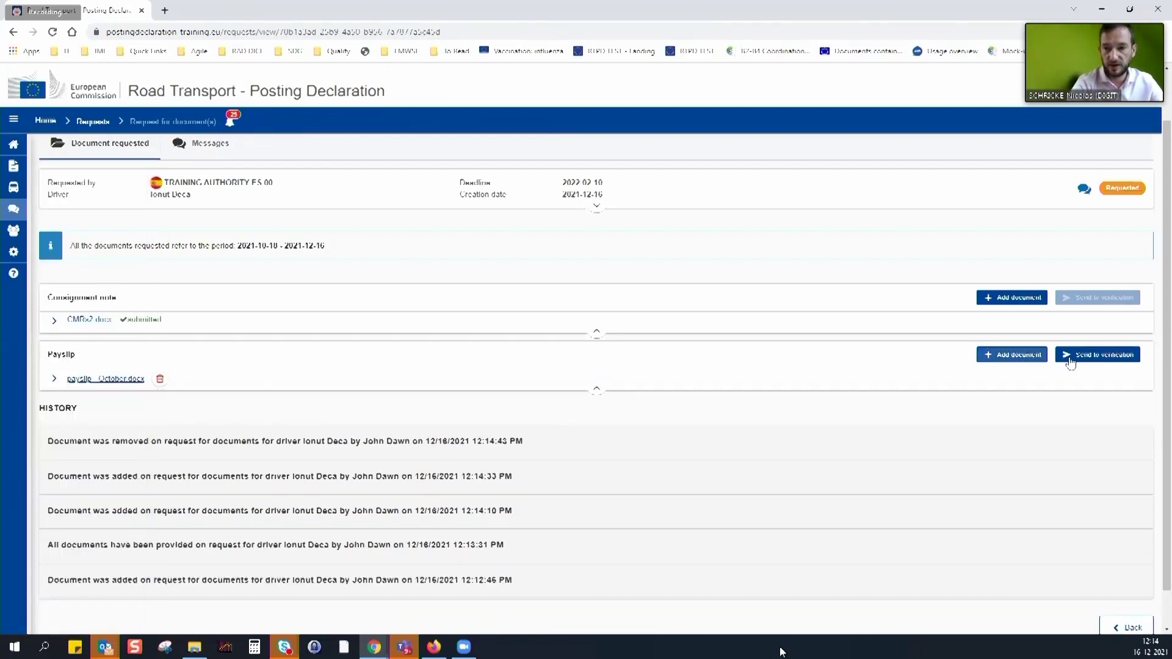
Send the October payslip to verification and confirm
{"action": "left_click", "coordinate": [1097, 360]}
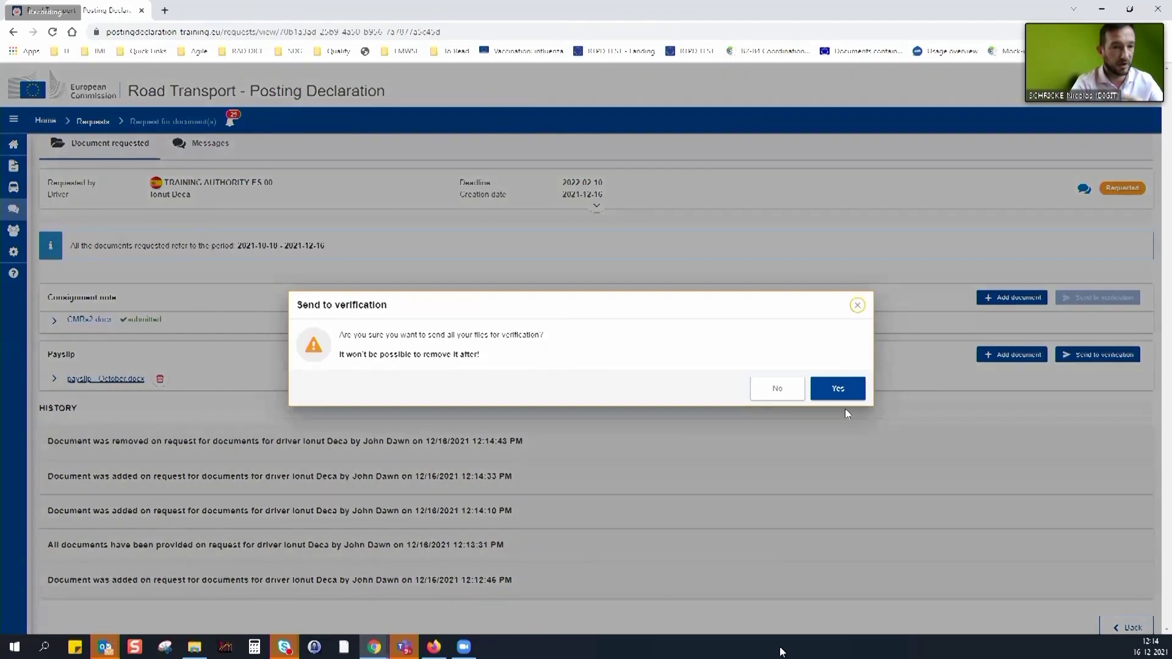
{"action": "left_click", "coordinate": [840, 394]}
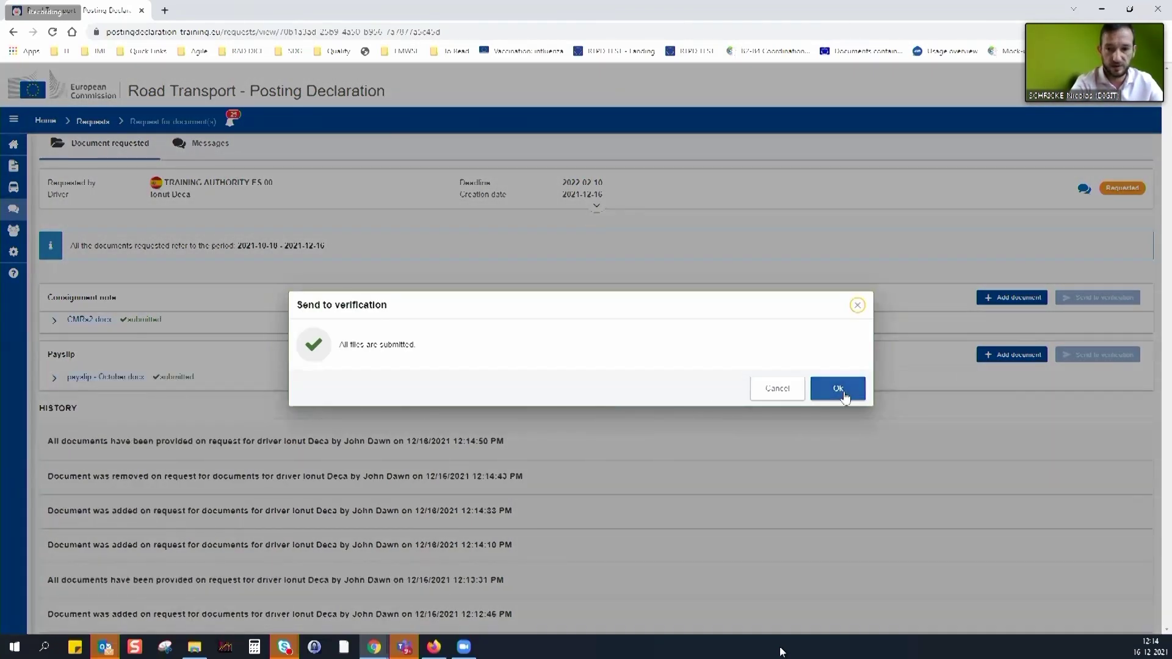
{"action": "left_click", "coordinate": [838, 390]}
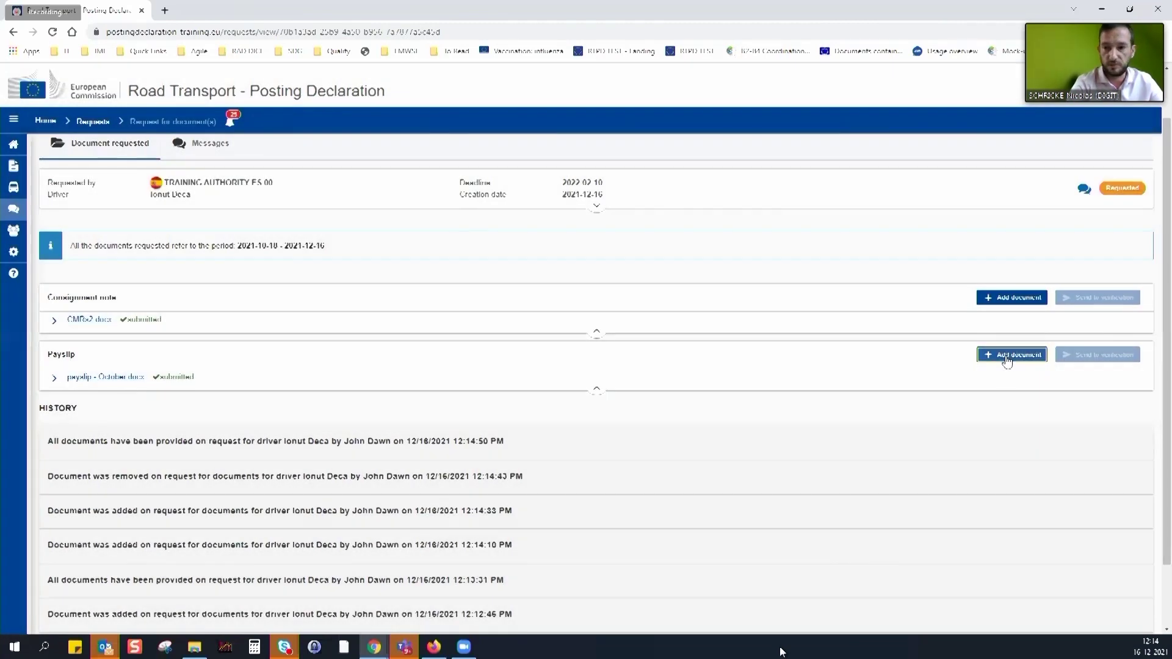
Choose payslip - November.docx as a new Payslip document
{"action": "left_click", "coordinate": [1008, 357]}
{"action": "left_click", "coordinate": [374, 400]}
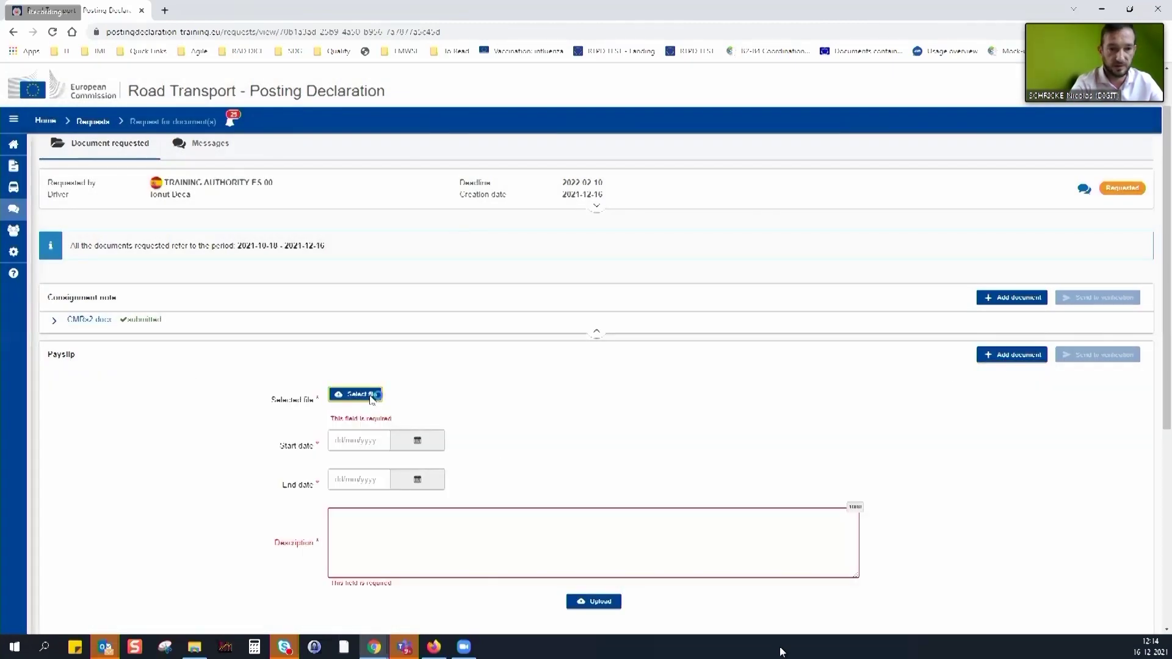
{"action": "left_click", "coordinate": [378, 395]}
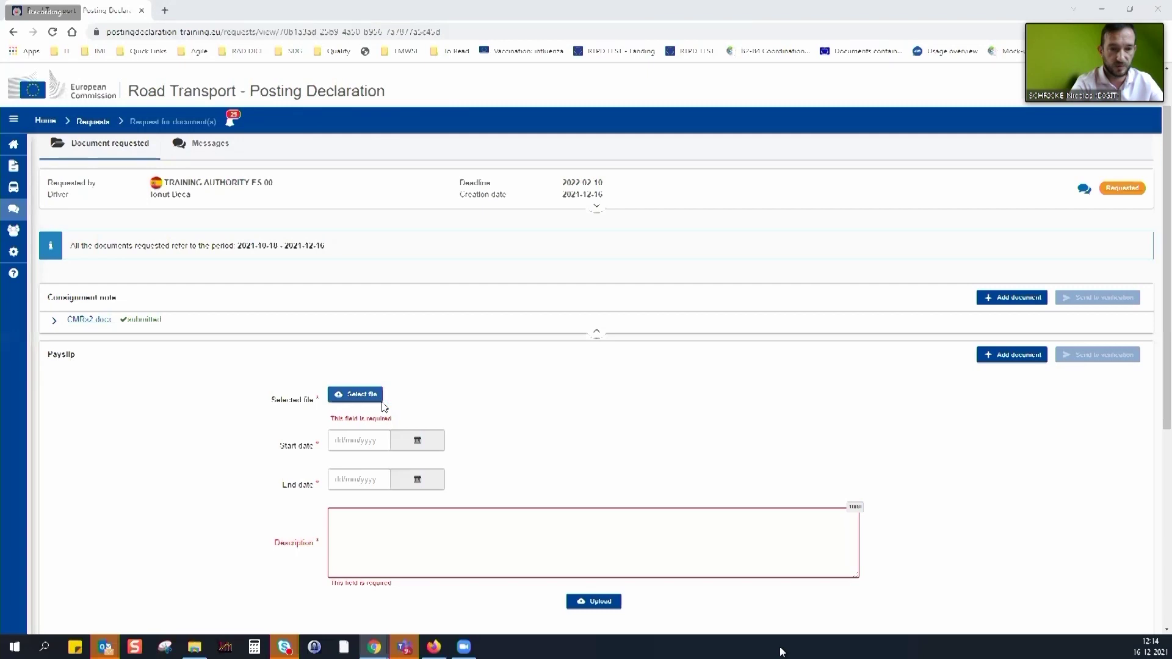
{"action": "left_click", "coordinate": [479, 291]}
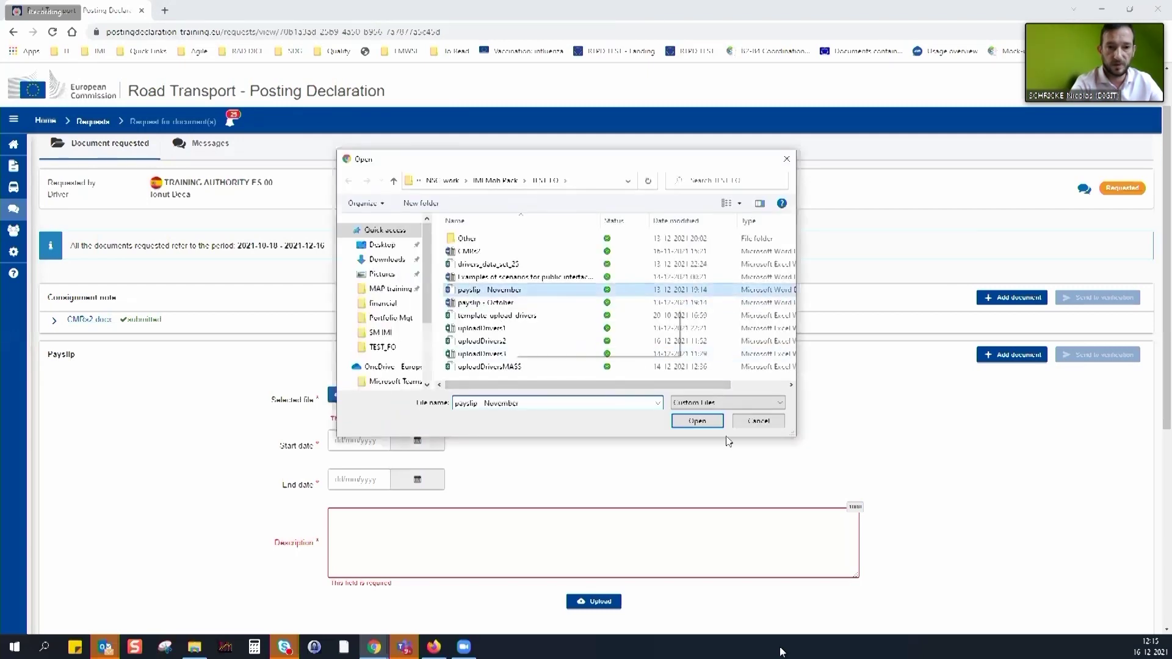
{"action": "left_click", "coordinate": [697, 421]}
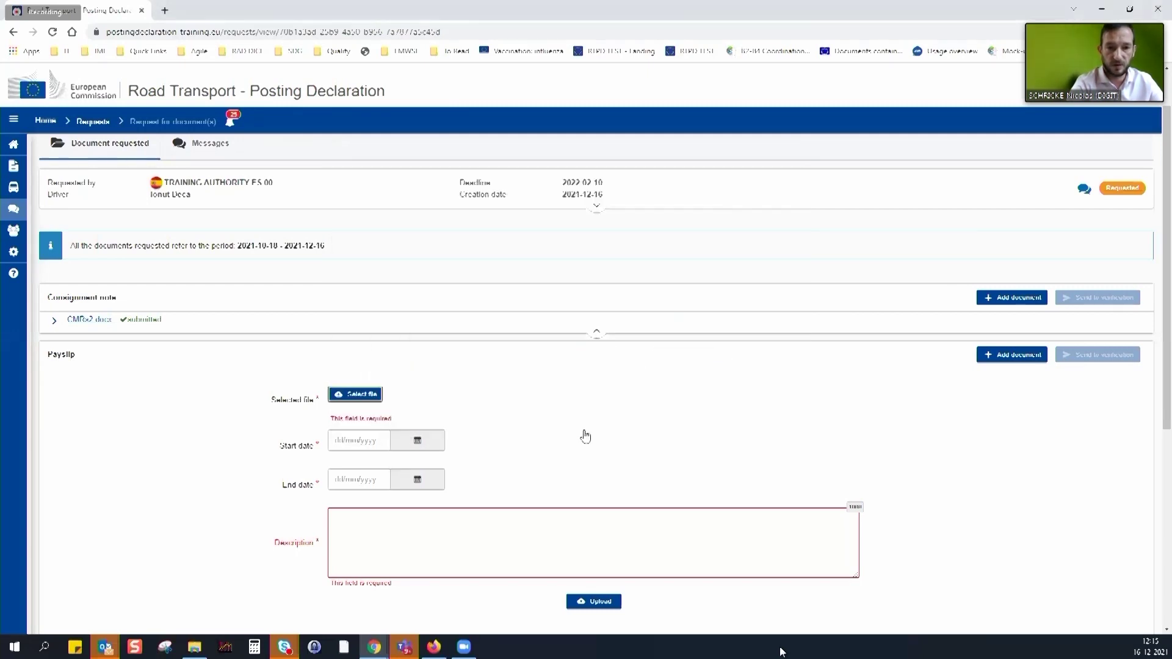
Date it 01/12/2021 to 01/12/2021, describe it as 'test', and upload
{"action": "left_click", "coordinate": [424, 430]}
{"action": "left_click", "coordinate": [402, 500]}
{"action": "left_click", "coordinate": [418, 464]}
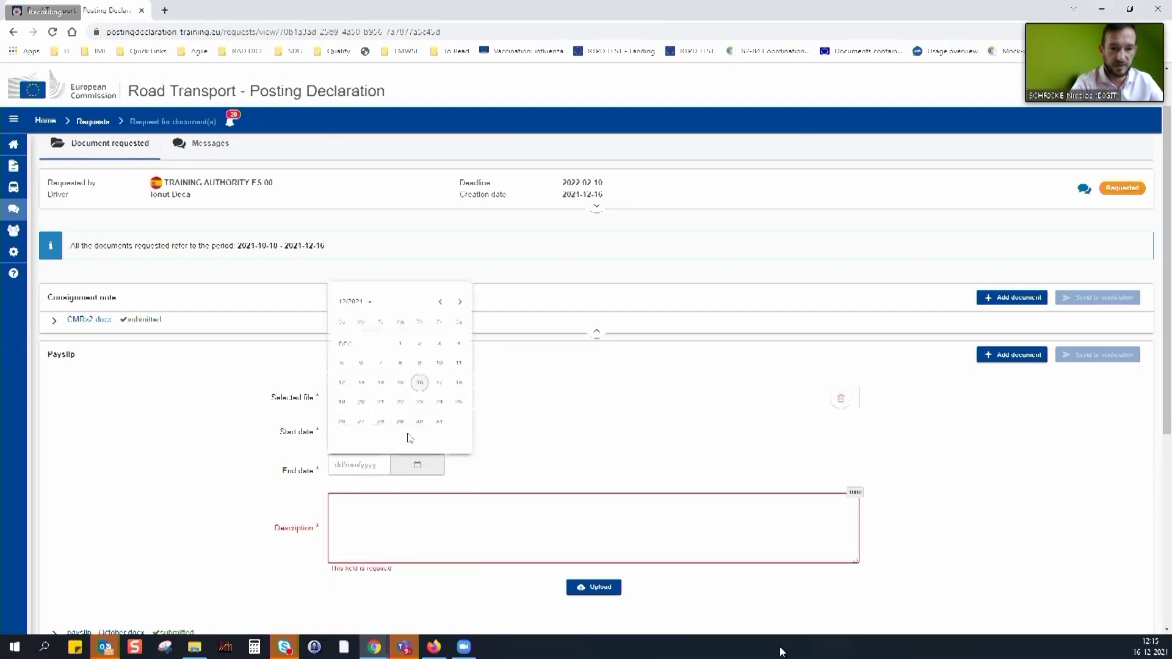
{"action": "left_click", "coordinate": [399, 342]}
{"action": "left_click", "coordinate": [401, 516]}
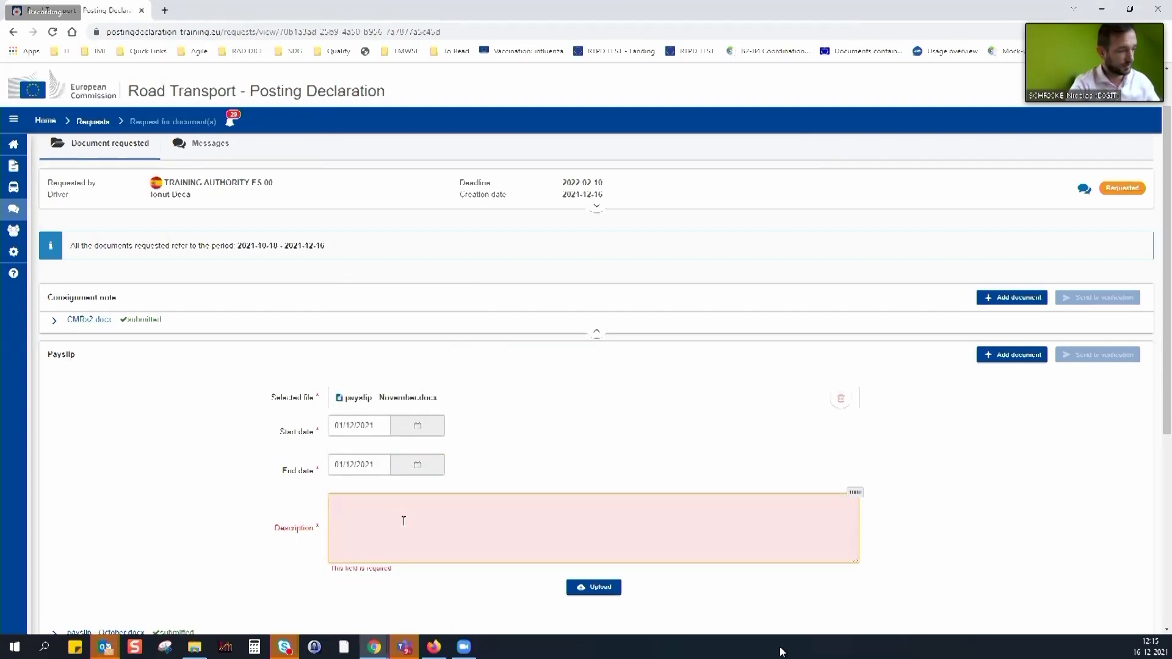
{"action": "type", "text": "test"}
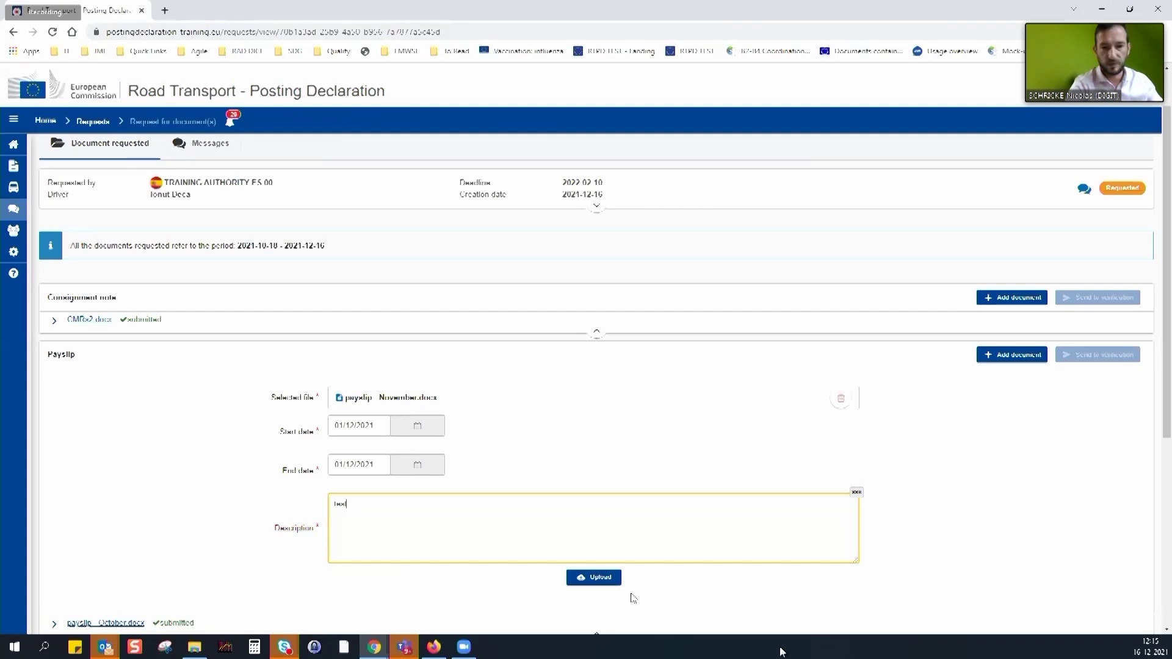
{"action": "left_click", "coordinate": [606, 580]}
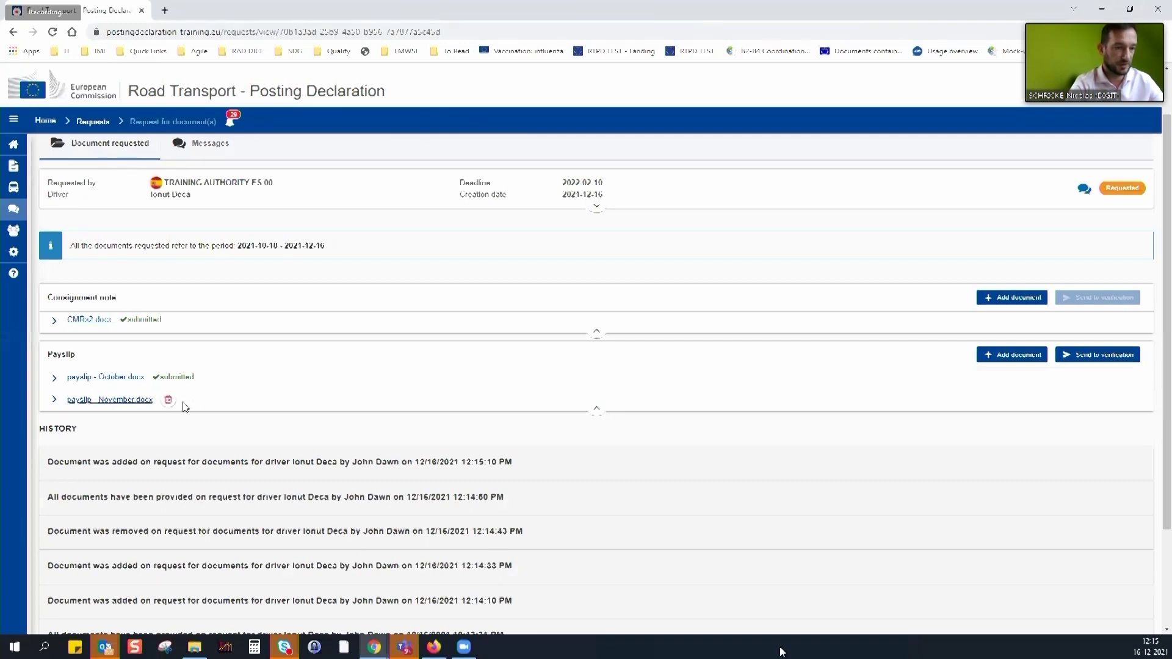
Send the November payslip to verification, then switch to the request's Messages tab
{"action": "left_click", "coordinate": [1090, 357]}
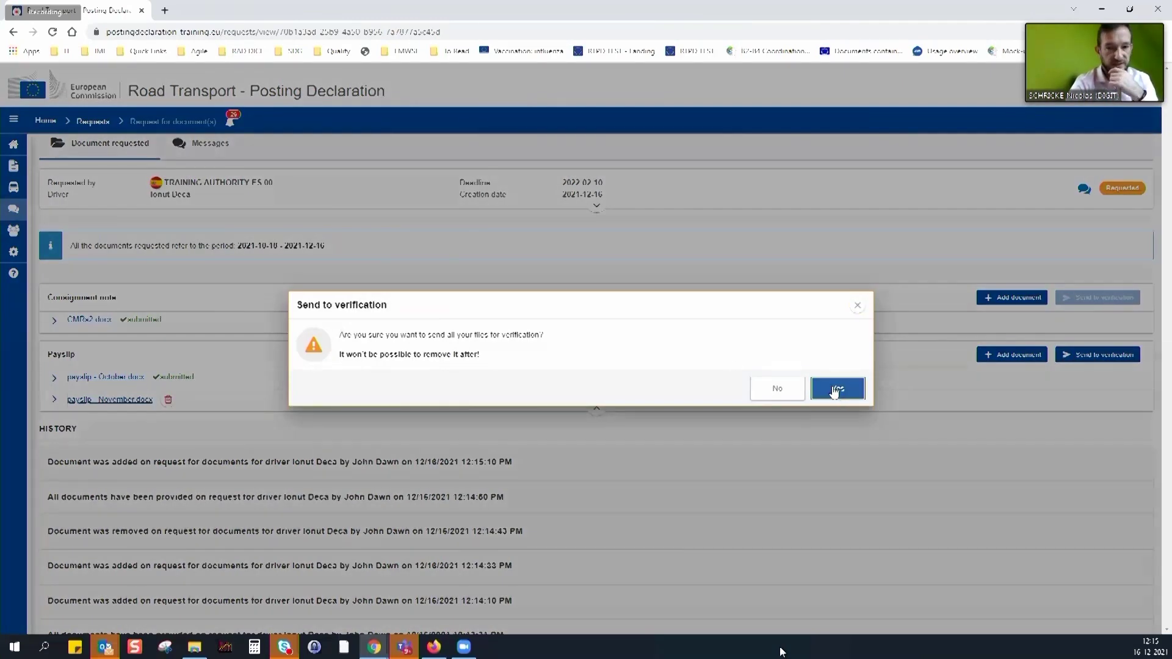
{"action": "left_click", "coordinate": [836, 391]}
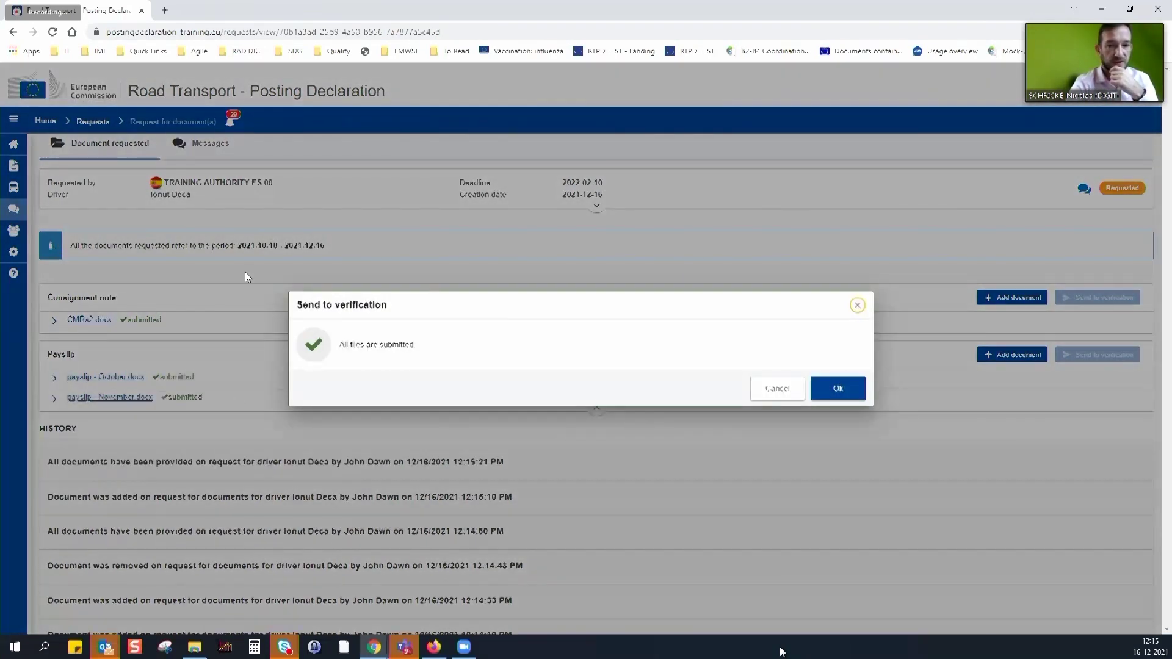
{"action": "left_click", "coordinate": [838, 390]}
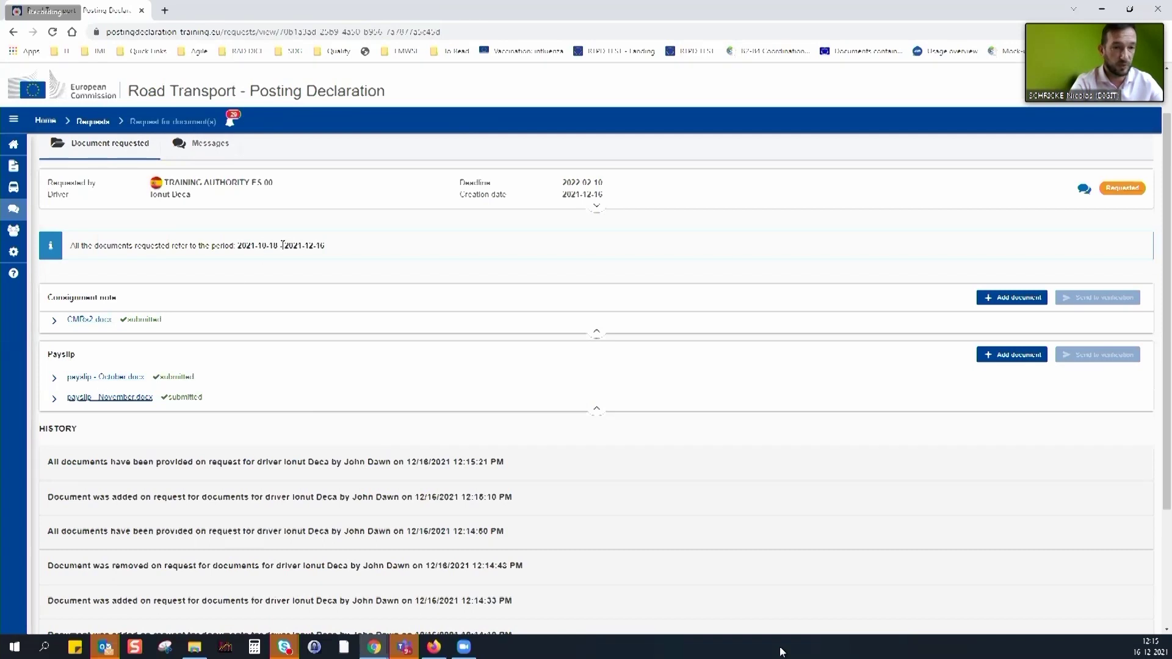
{"action": "left_click_drag", "start_coordinate": [283, 245], "coordinate": [329, 247]}
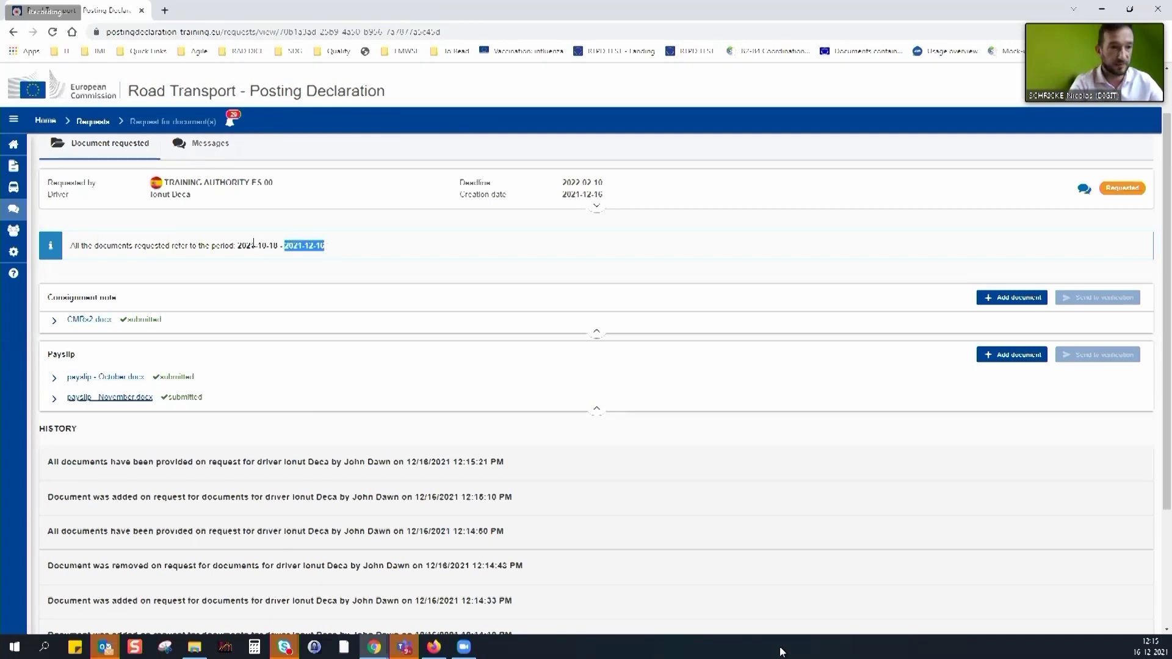
{"action": "left_click", "coordinate": [205, 149]}
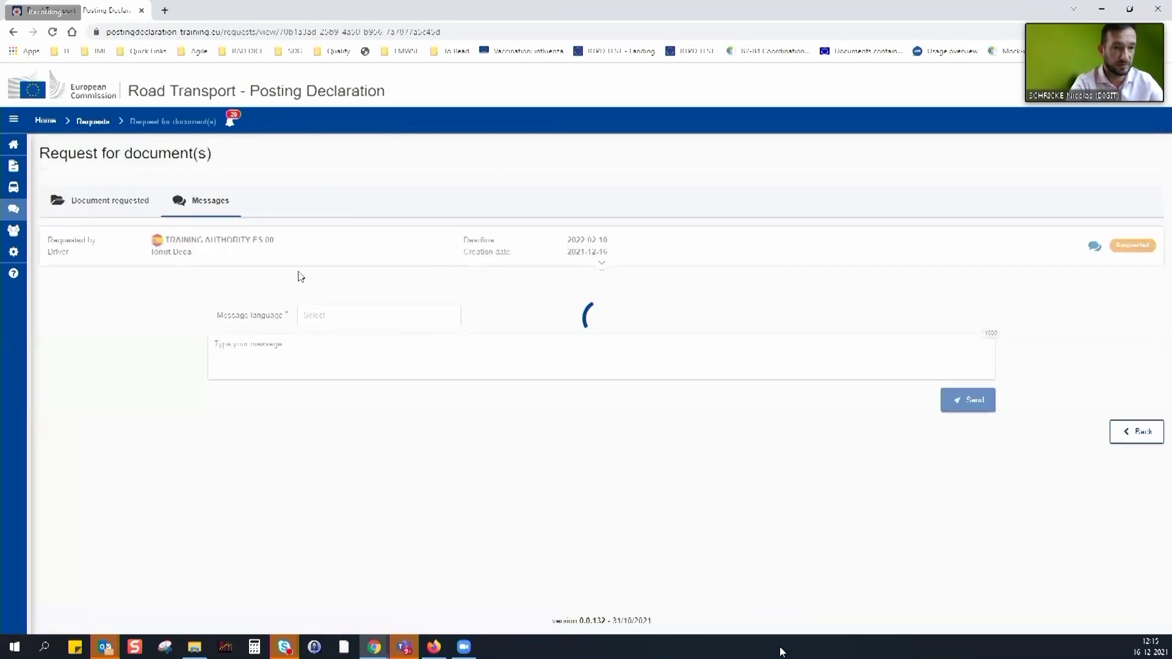
Send an English message apologising that the December payslip is not available
{"action": "left_click", "coordinate": [325, 314]}
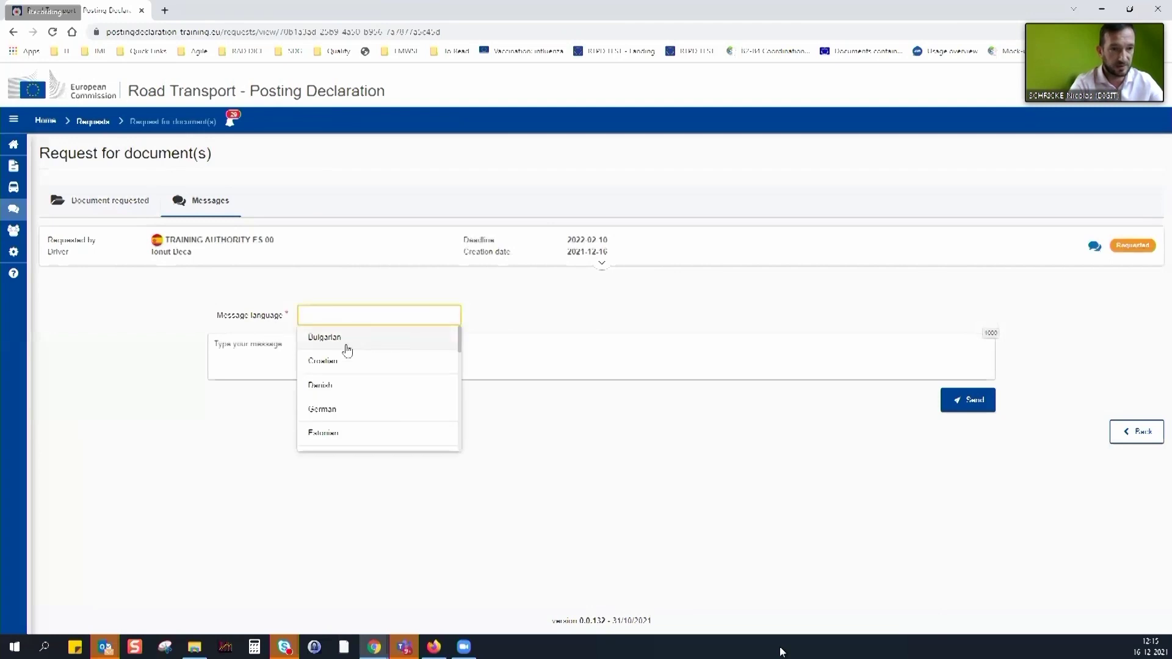
{"action": "type", "text": "engl"}
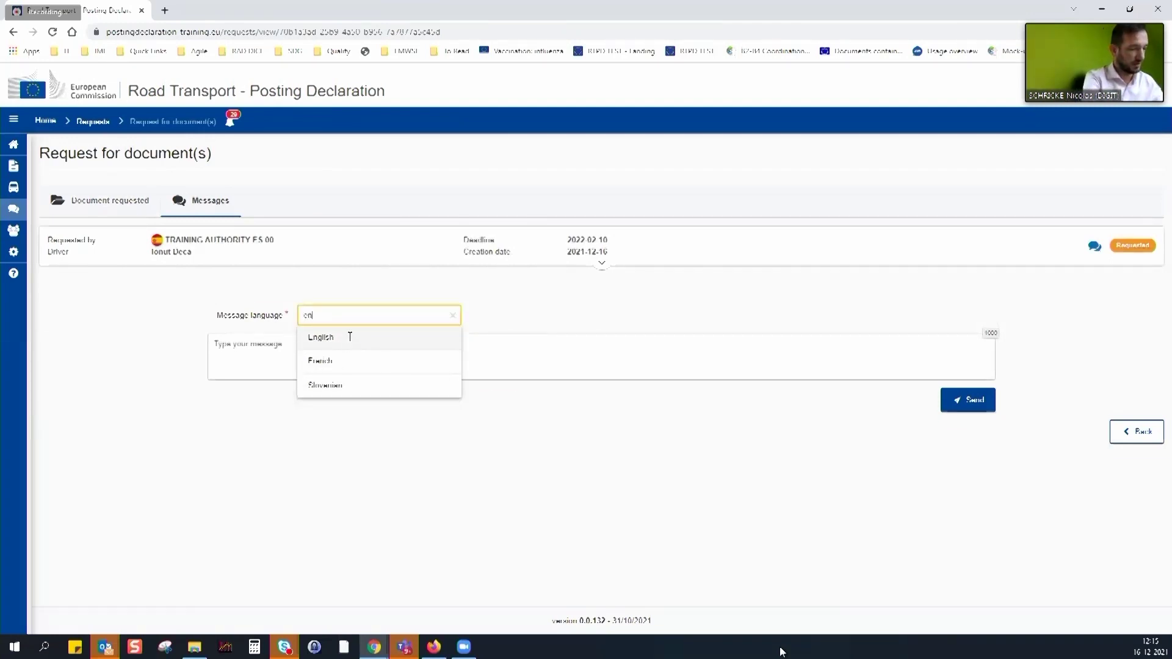
{"action": "left_click", "coordinate": [293, 340]}
{"action": "left_click", "coordinate": [252, 346]}
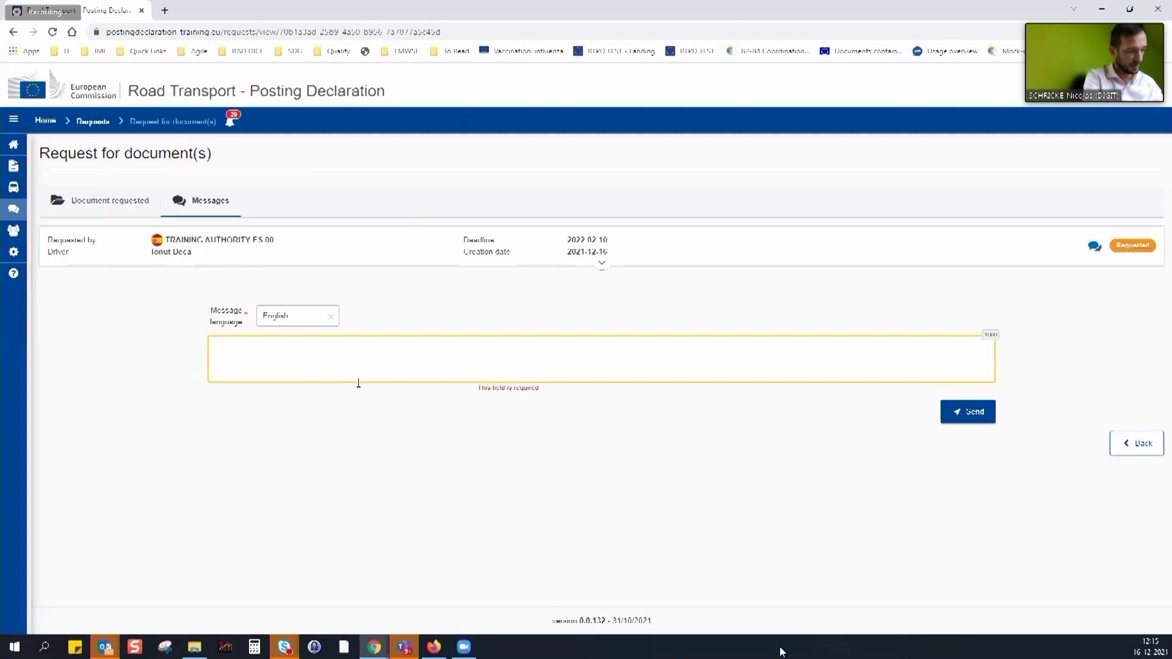
{"action": "type", "text": "Please receive our"}
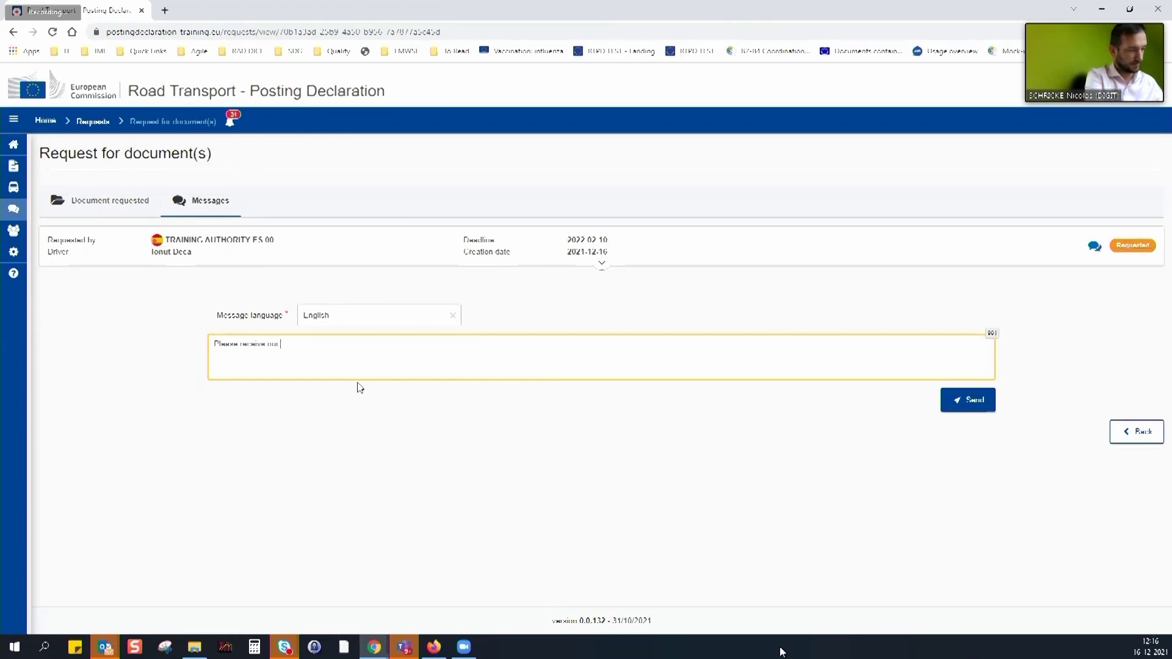
{"action": "type", "text": "apologies "}
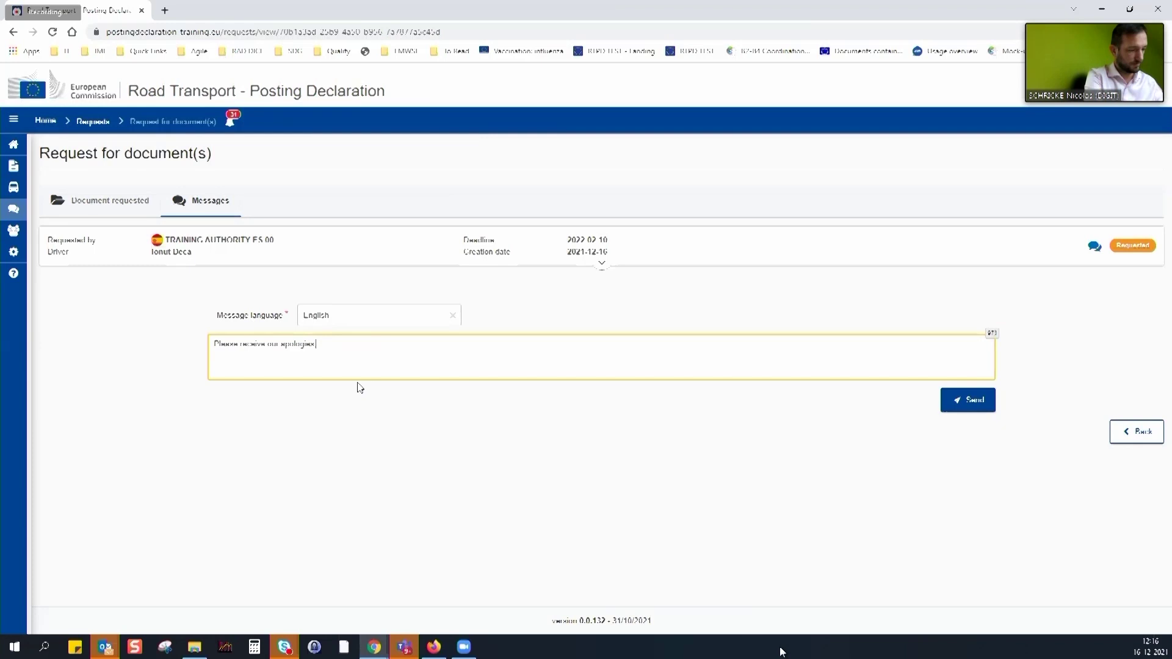
{"action": "type", "text": " december Payslip is not available at this time"}
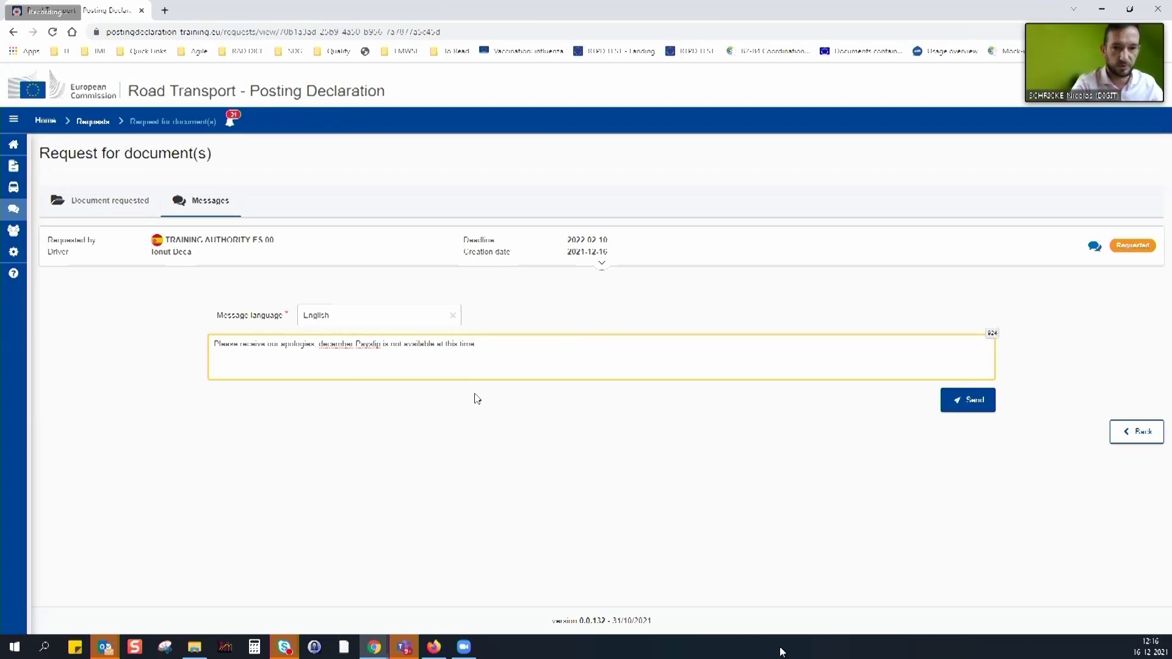
{"action": "left_click", "coordinate": [977, 403]}
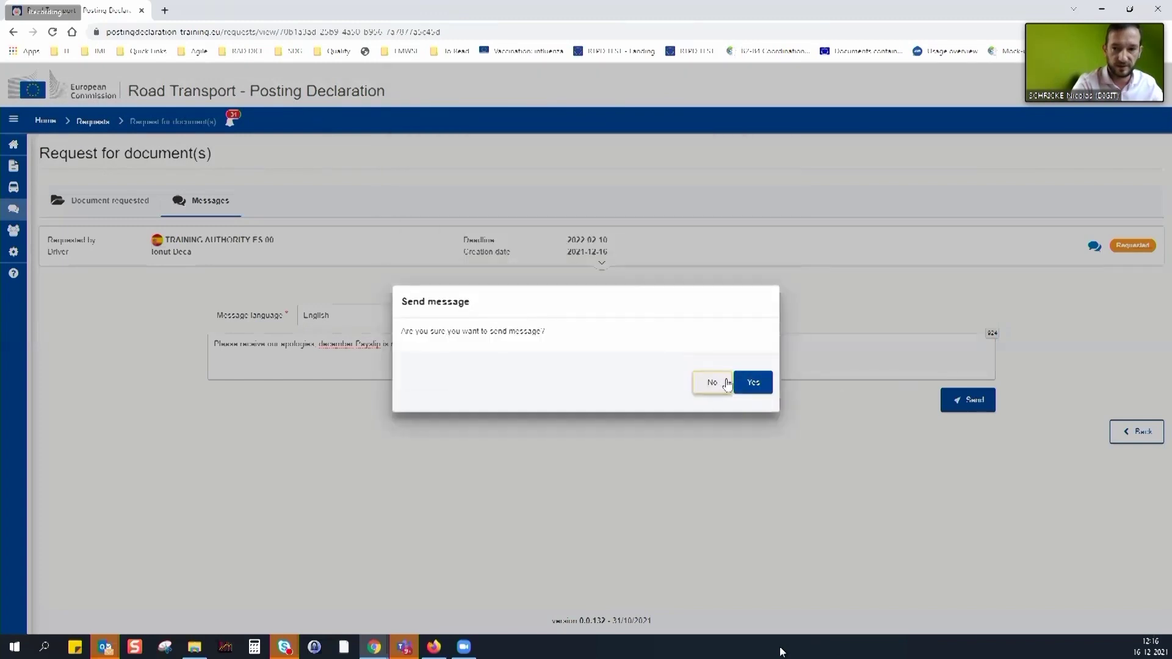
{"action": "left_click", "coordinate": [752, 383]}
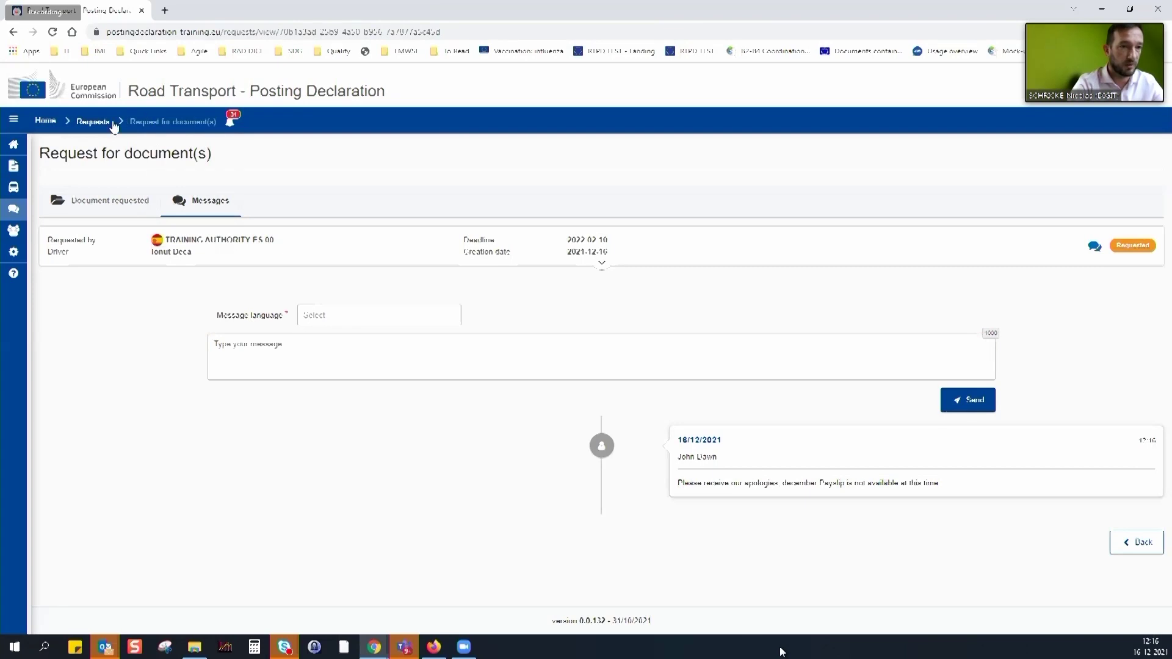
Go back to the requests list and view the PT authority's Tachograph Record request
{"action": "left_click", "coordinate": [113, 124]}
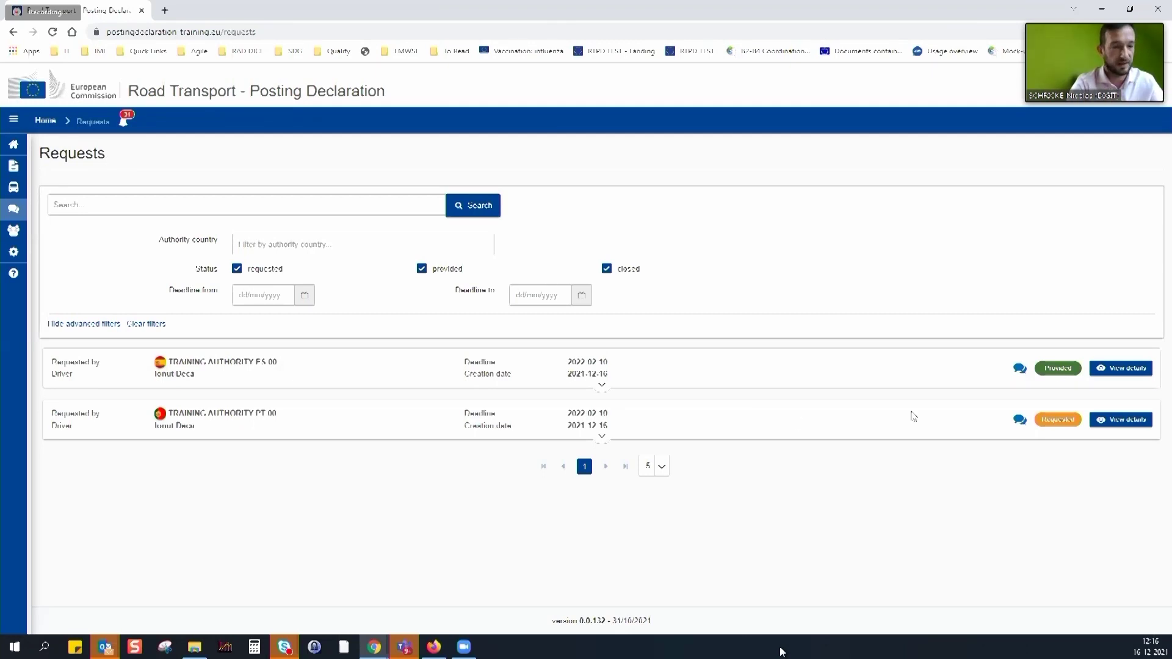
{"action": "left_click", "coordinate": [602, 437]}
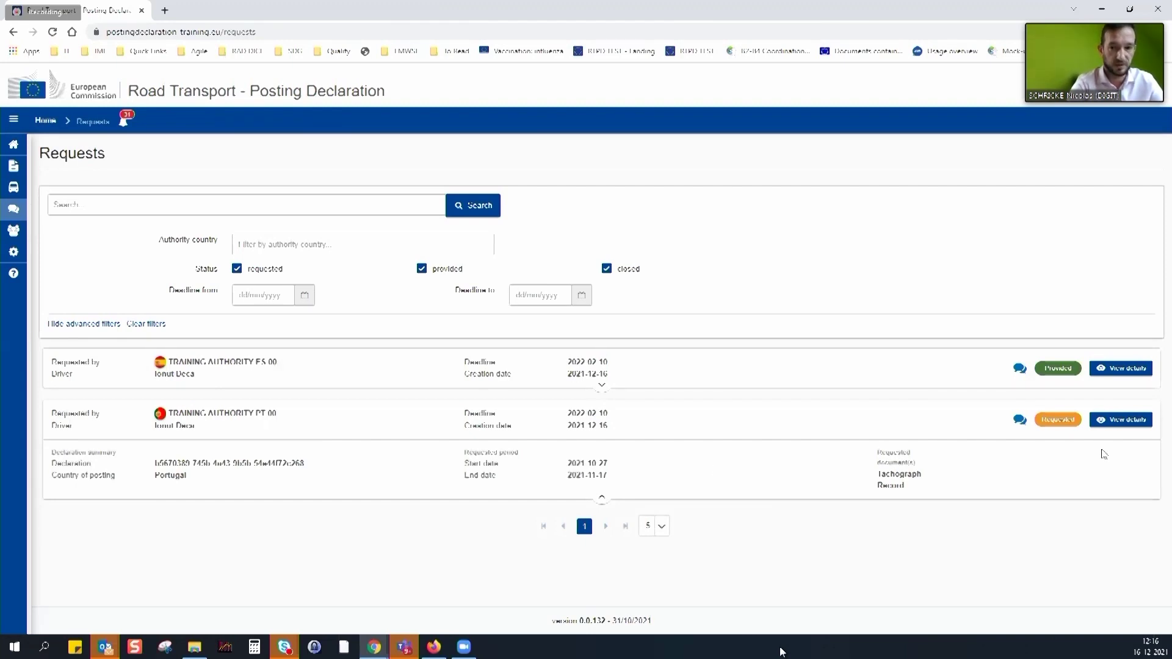
{"action": "left_click_drag", "start_coordinate": [172, 419], "coordinate": [191, 443]}
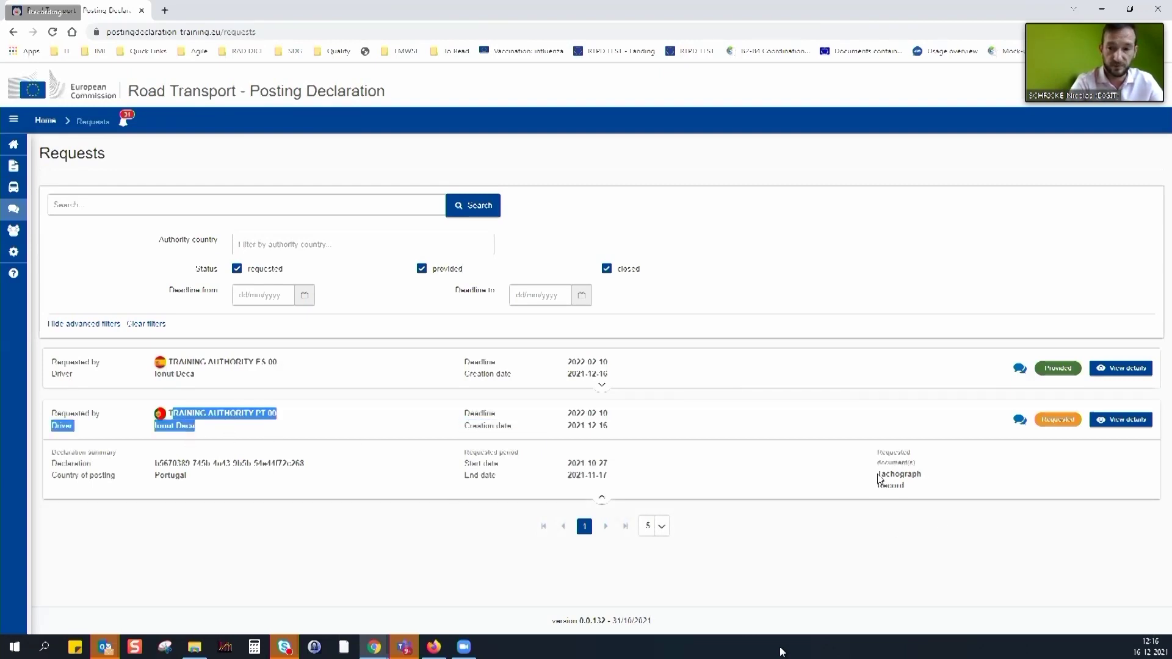
{"action": "left_click_drag", "start_coordinate": [877, 451], "coordinate": [922, 487]}
{"action": "left_click", "coordinate": [1121, 419]}
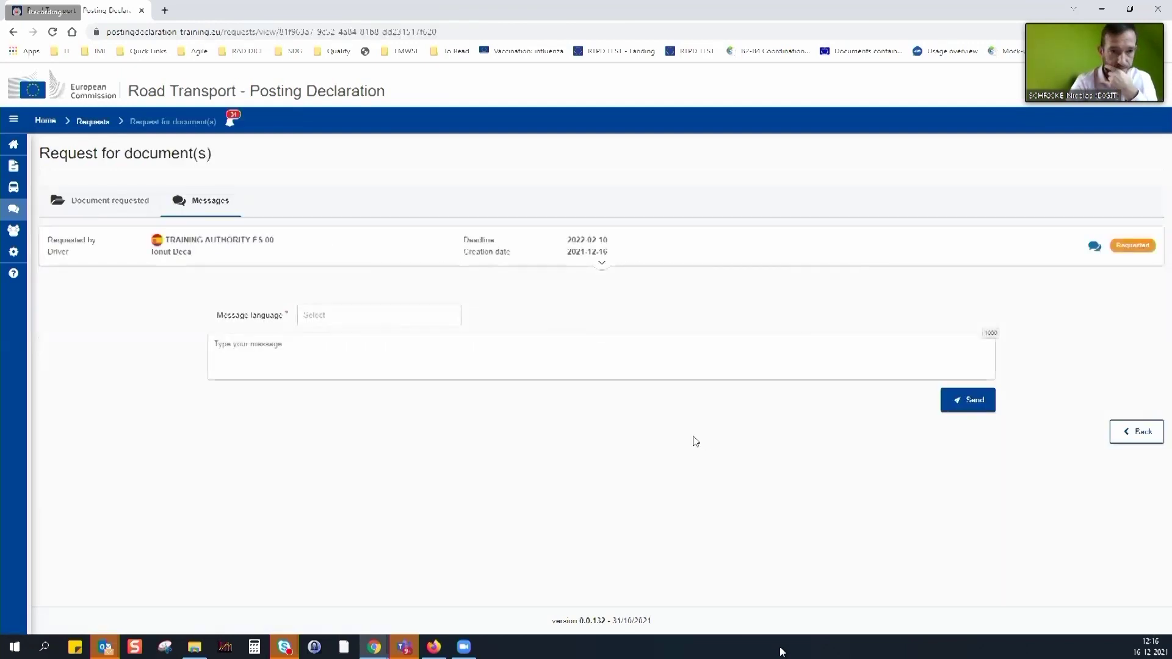
Review the PT request's documents and linked declaration, then return to the Requests list
{"action": "left_click", "coordinate": [109, 205]}
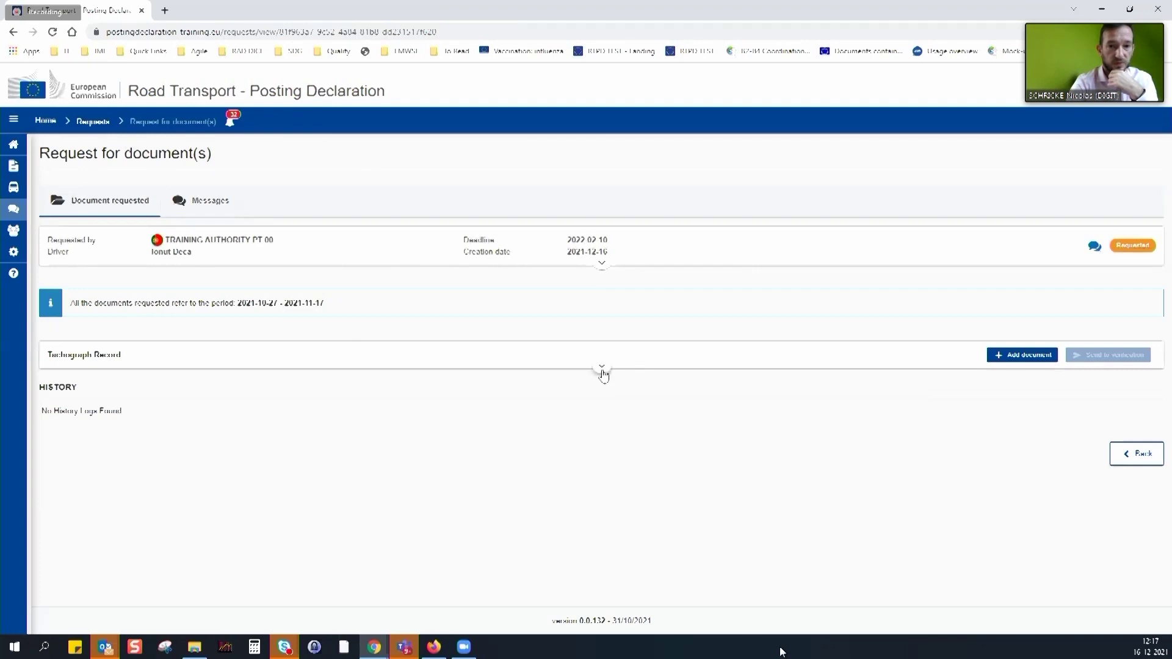
{"action": "left_click", "coordinate": [600, 265]}
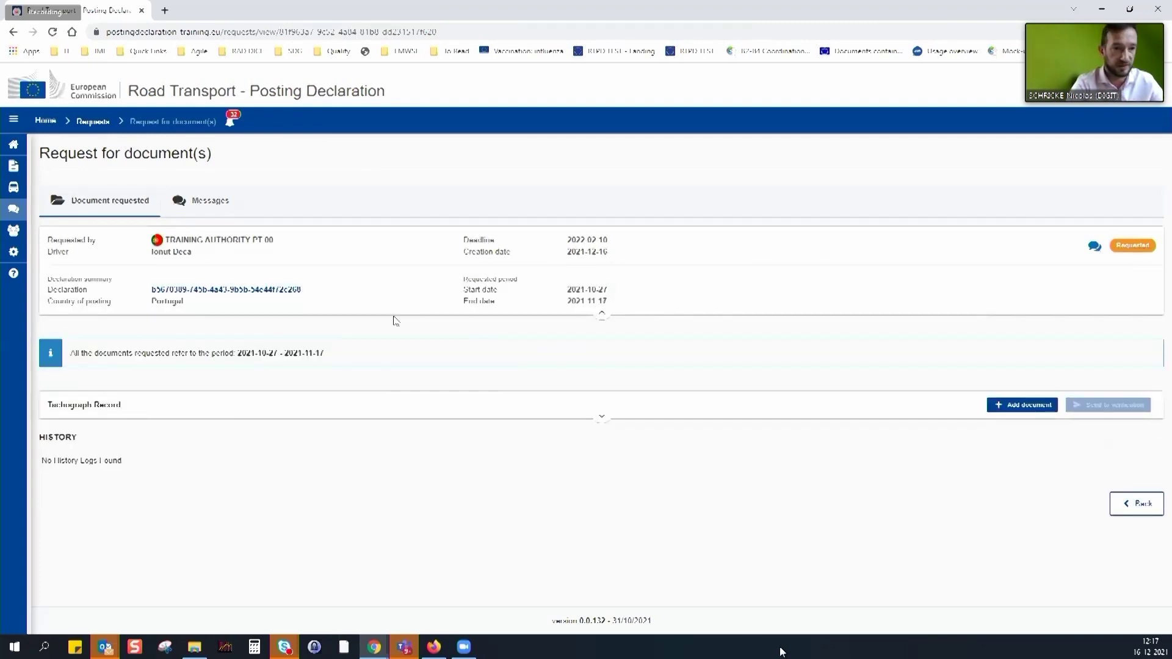
{"action": "left_click", "coordinate": [238, 291]}
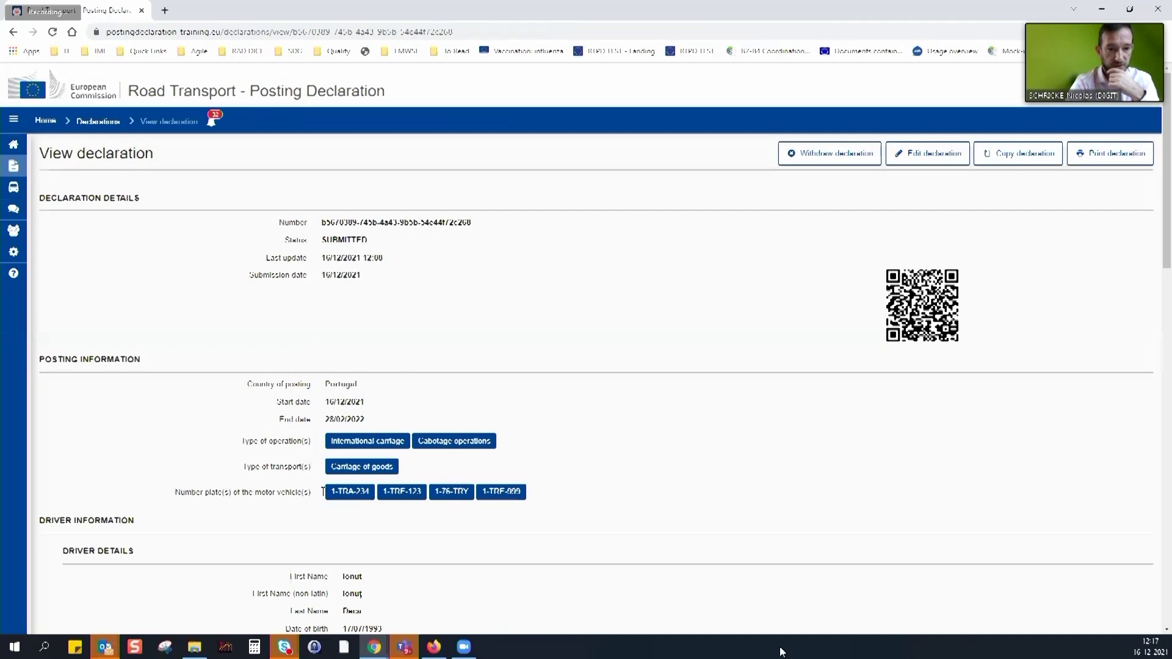
{"action": "mouse_move", "coordinate": [17, 232]}
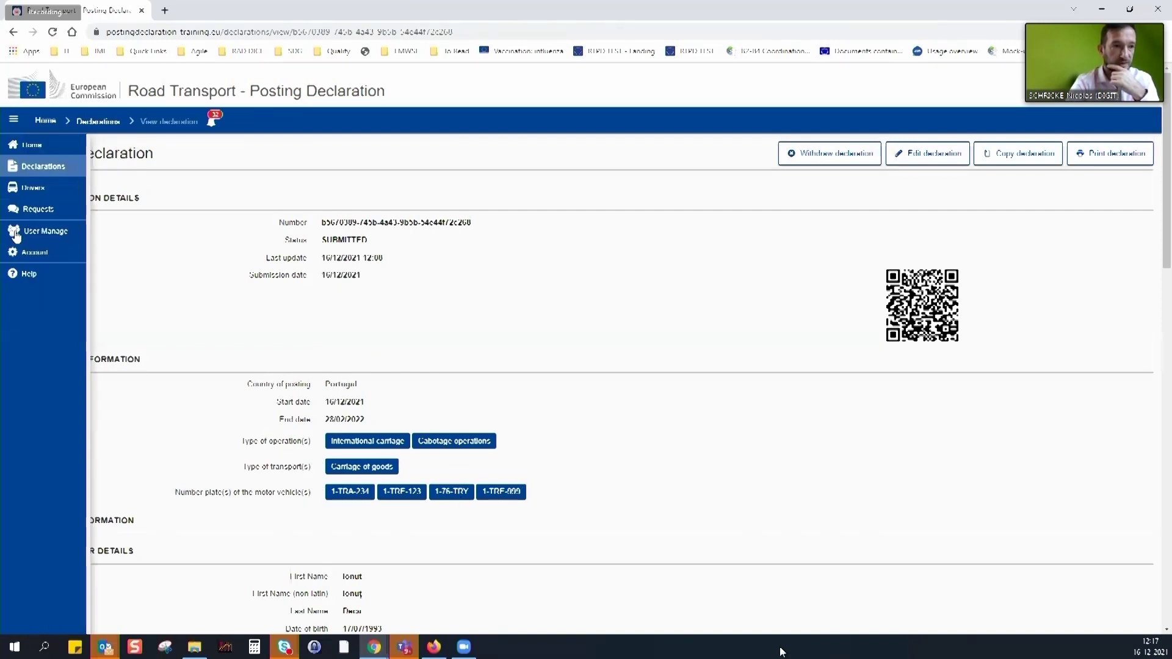
{"action": "left_click", "coordinate": [38, 210]}
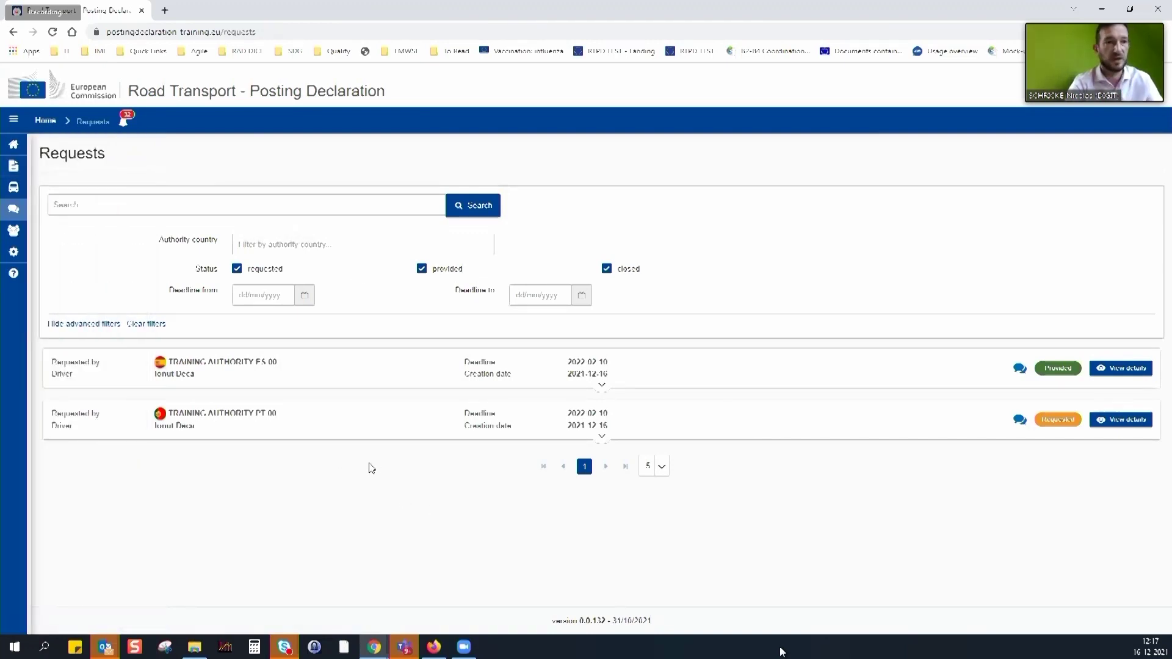
Check the recent notifications, then reopen the Spanish authority's ES 00 request, now marked Provided
{"action": "left_click", "coordinate": [125, 122]}
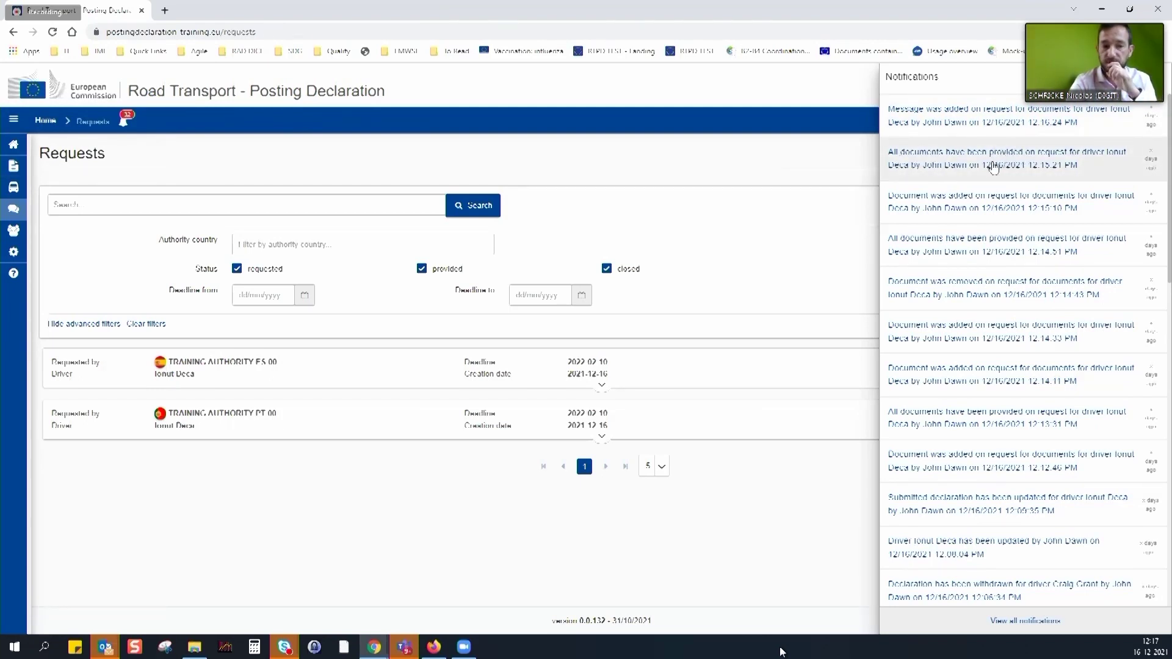
{"action": "left_click", "coordinate": [714, 583]}
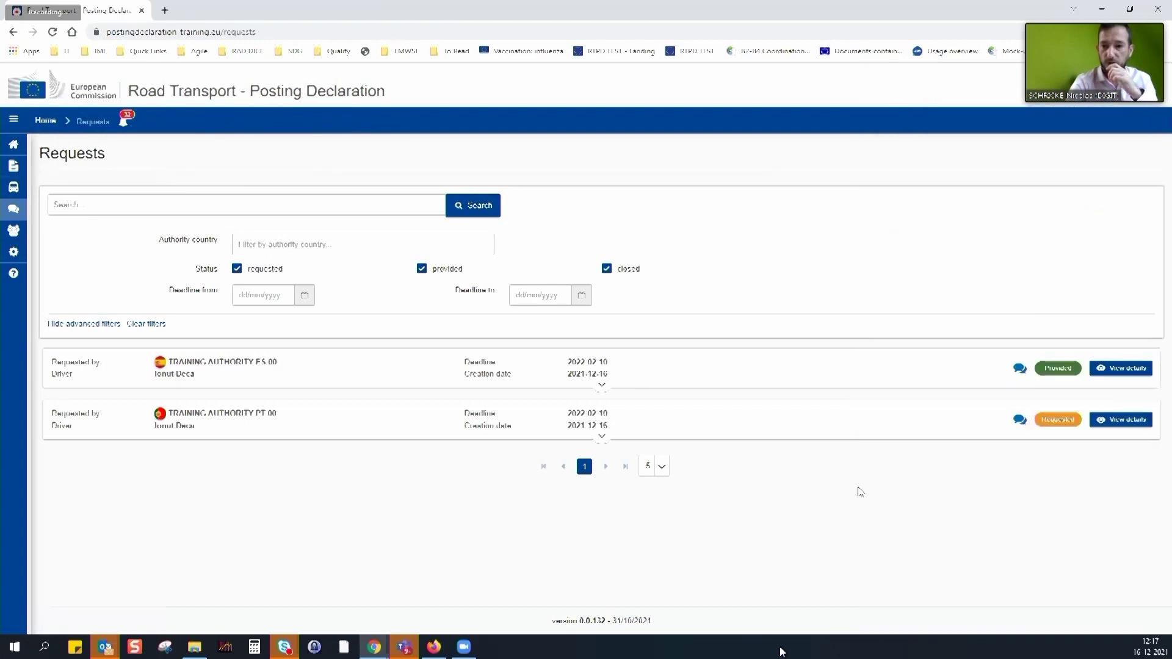
{"action": "left_click", "coordinate": [1123, 370]}
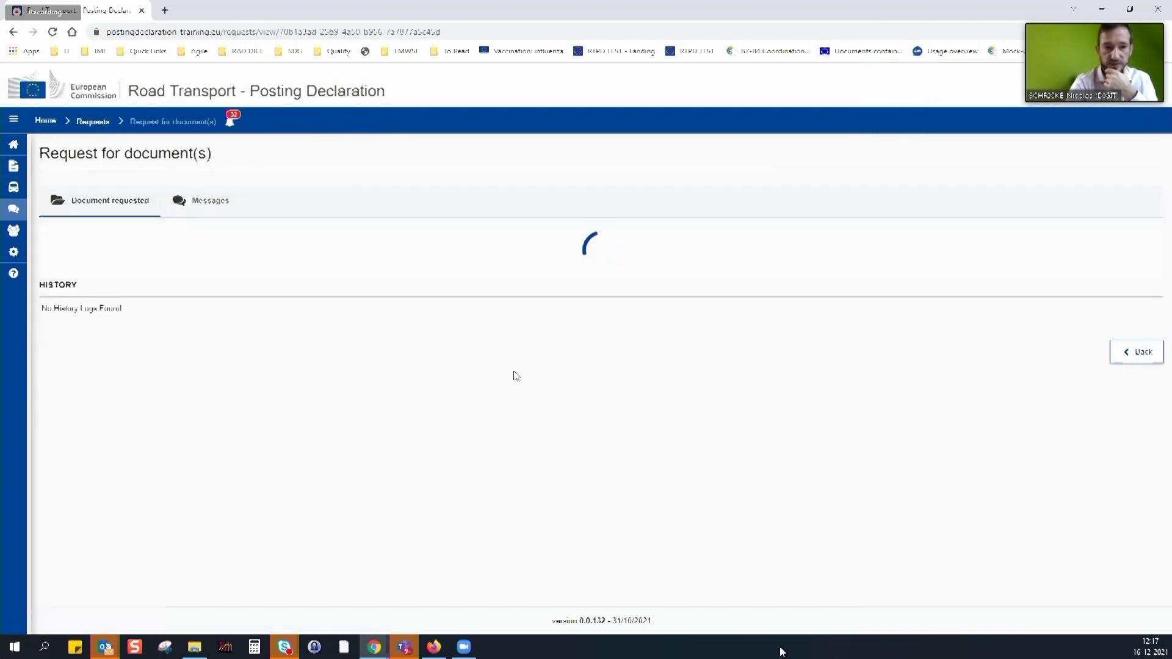
Read the Spanish authority's reply promising to close the request successfully, then return to Requests
{"action": "left_click", "coordinate": [211, 202]}
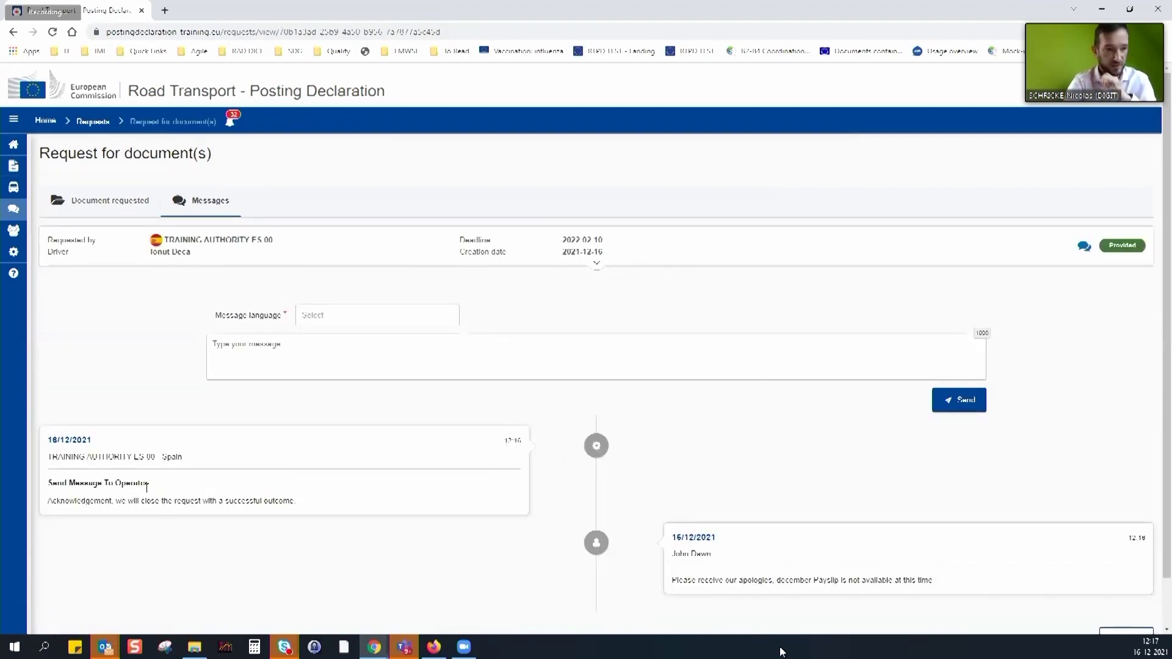
{"action": "left_click_drag", "start_coordinate": [48, 457], "coordinate": [201, 463]}
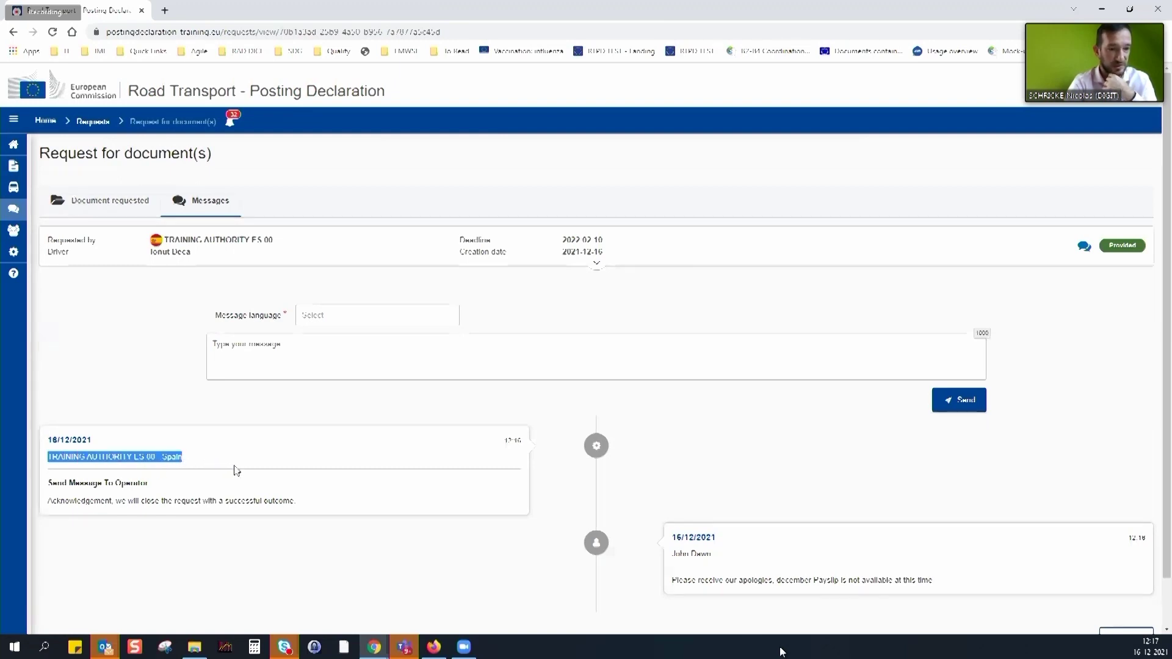
{"action": "scroll", "coordinate": [237, 470], "scroll_direction": "down", "scroll_amount": 1}
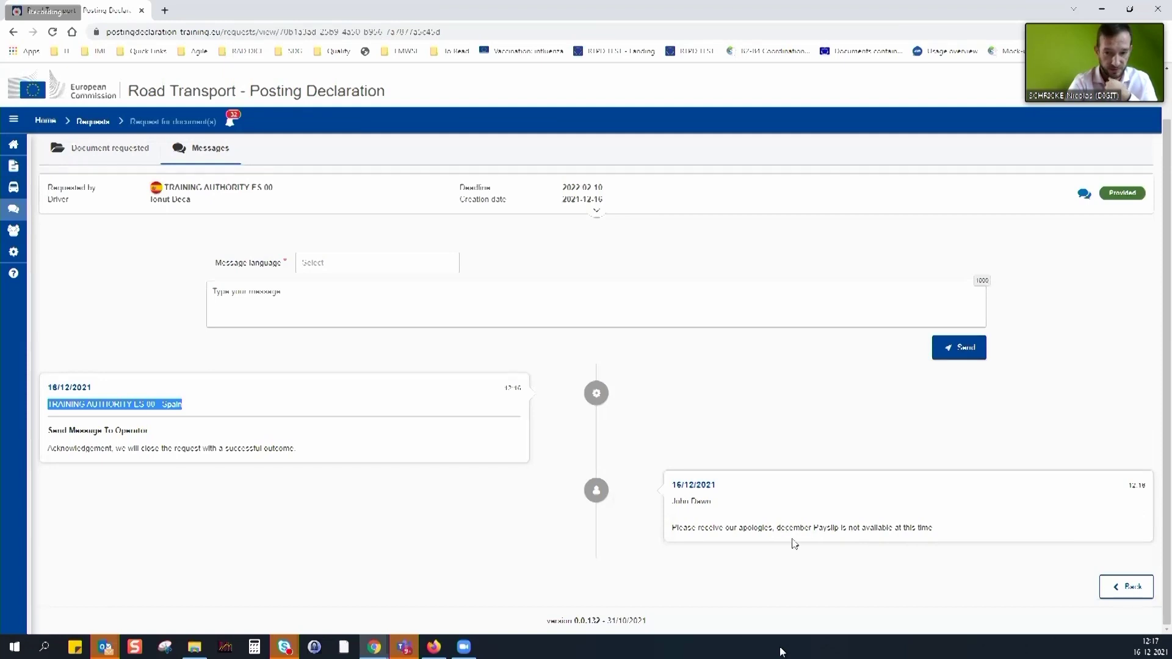
{"action": "left_click_drag", "start_coordinate": [121, 450], "coordinate": [315, 459]}
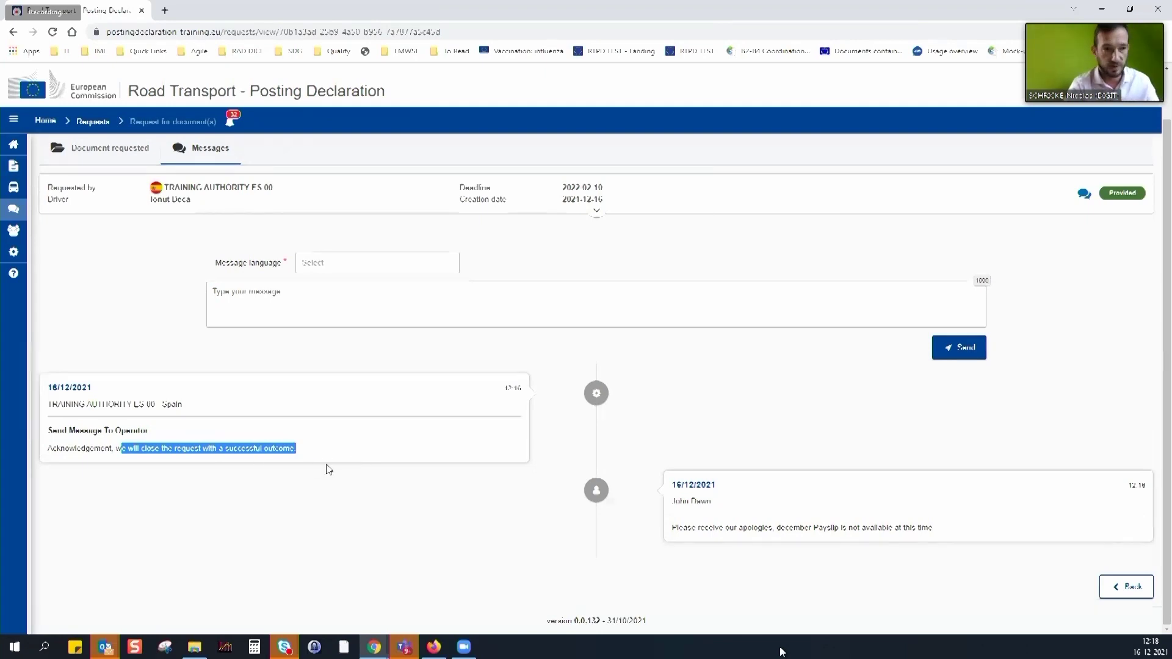
{"action": "left_click", "coordinate": [95, 149]}
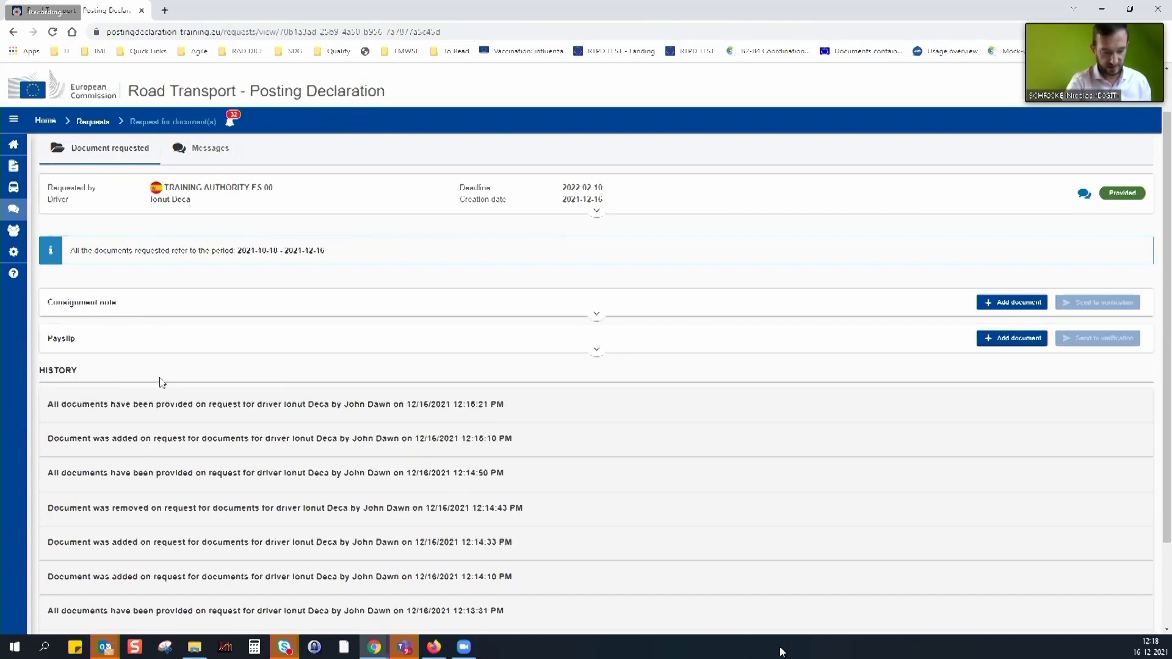
{"action": "left_click", "coordinate": [108, 120]}
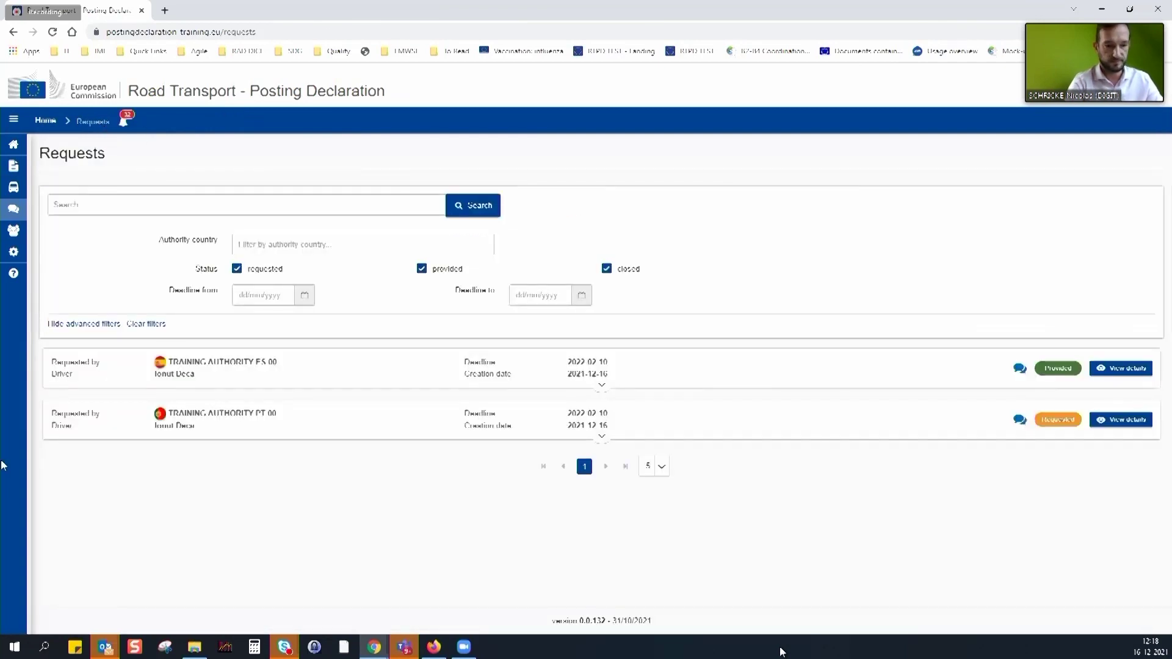